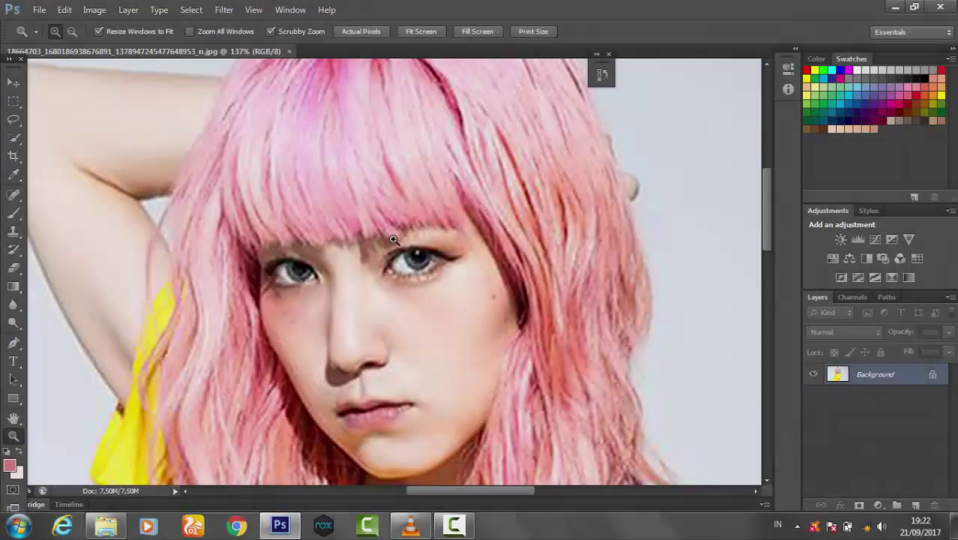
Magnify the view to 416% around the eye to begin tracing the fringe.
key("v")
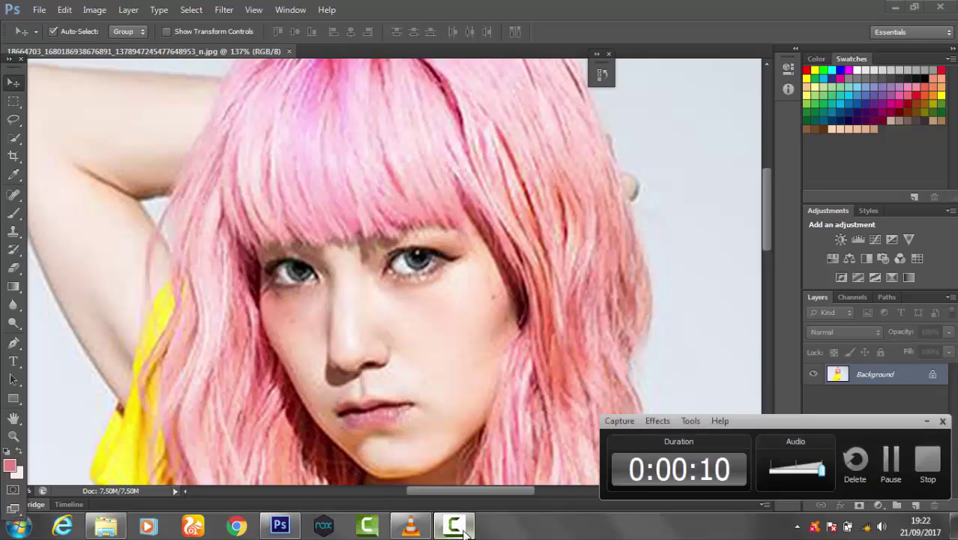
key("z")
left_click_drag(462, 202, 518, 202)
With the Pen tool, place anchors along the bottom edge of the fringe, starting above the eye.
key("p")
left_click(418, 162)
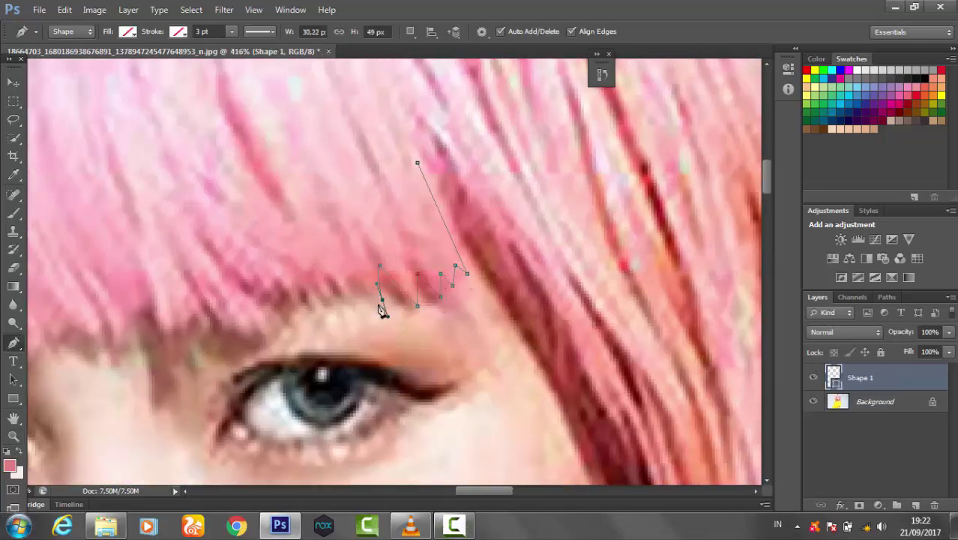
left_click_drag(329, 323, 454, 302)
left_click(434, 261)
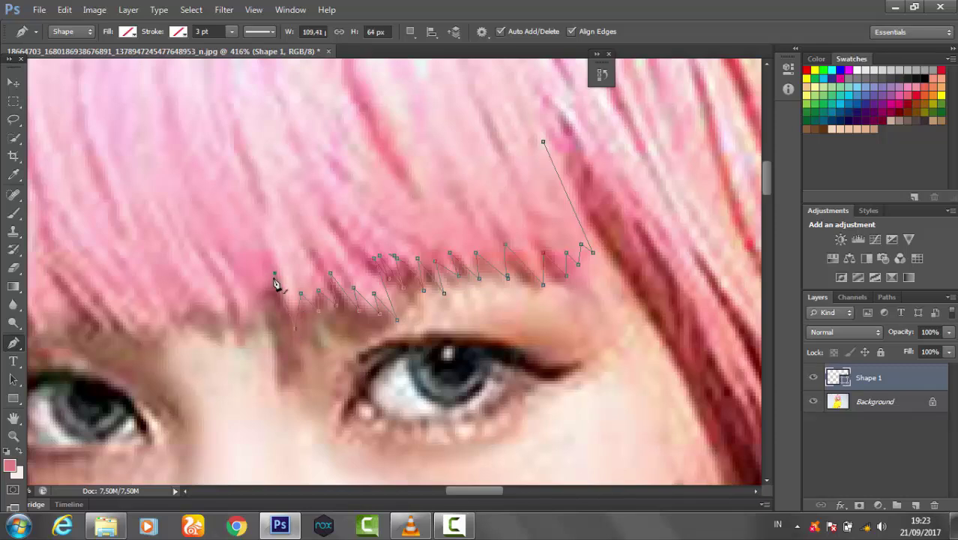
left_click_drag(268, 312, 418, 263)
left_click(405, 230)
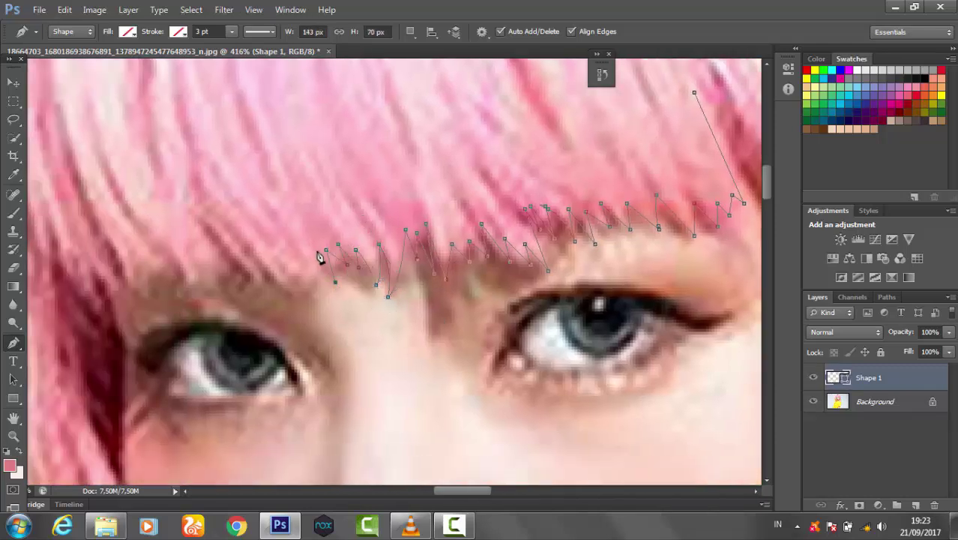
left_click(224, 242)
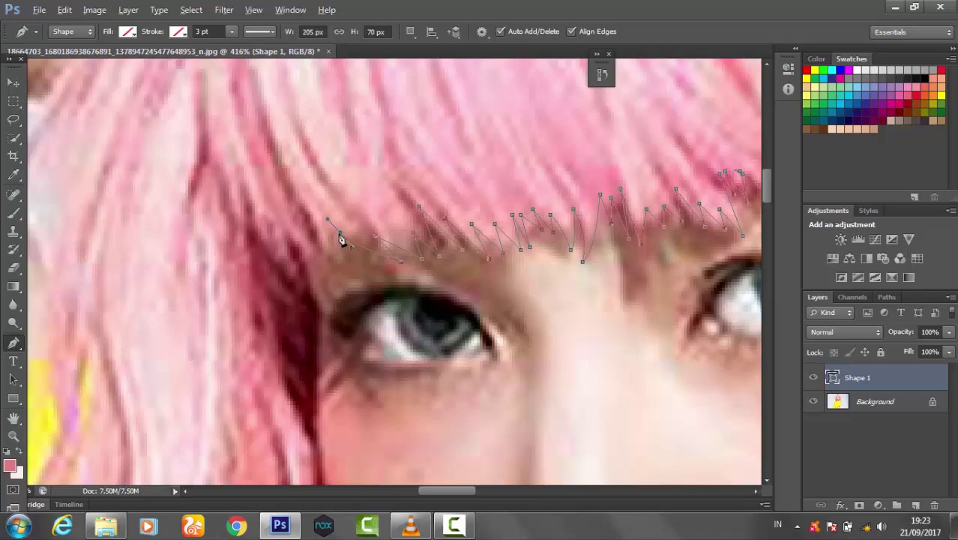
Carry the outline down the side of the face to the shoulder, then show the History panel.
left_click_drag(318, 288, 425, 156)
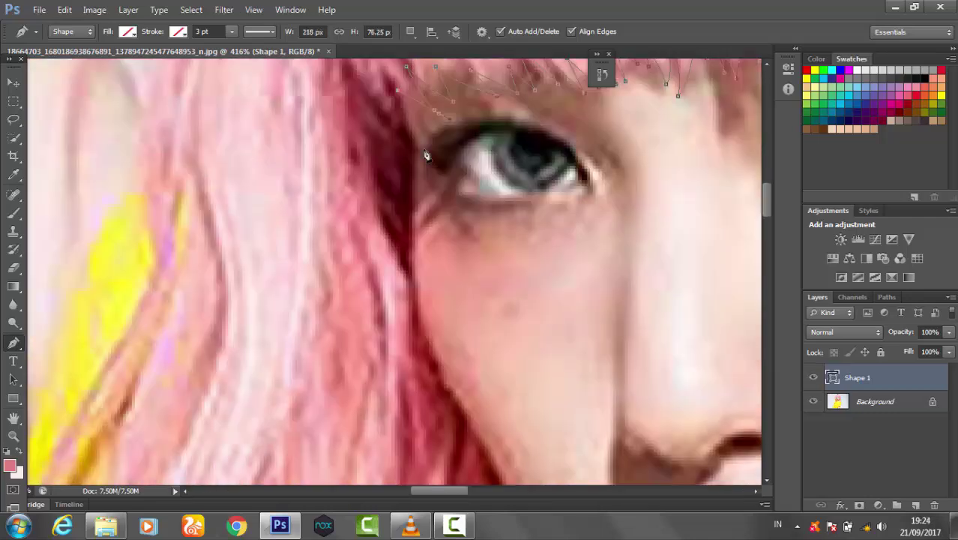
scroll(428, 162, "down", 2)
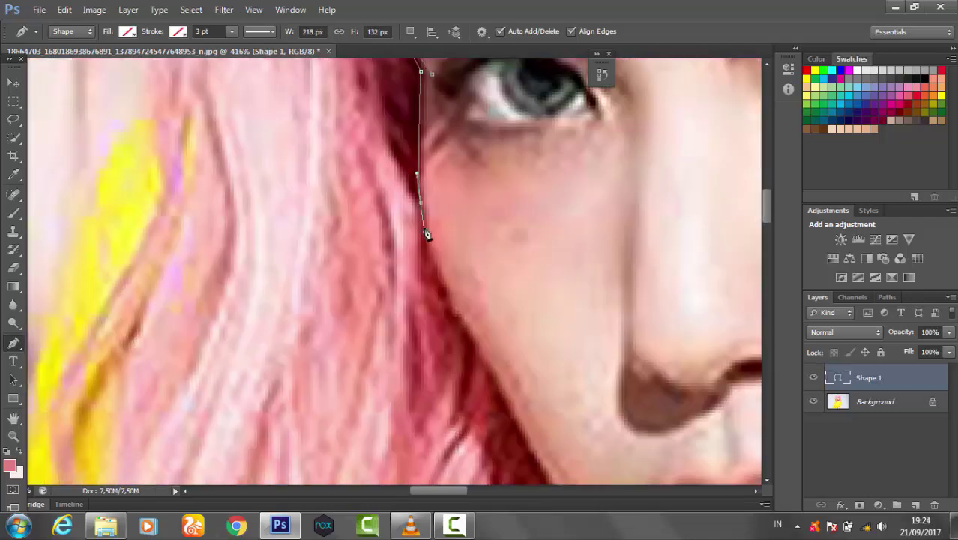
scroll(425, 233, "down", 4)
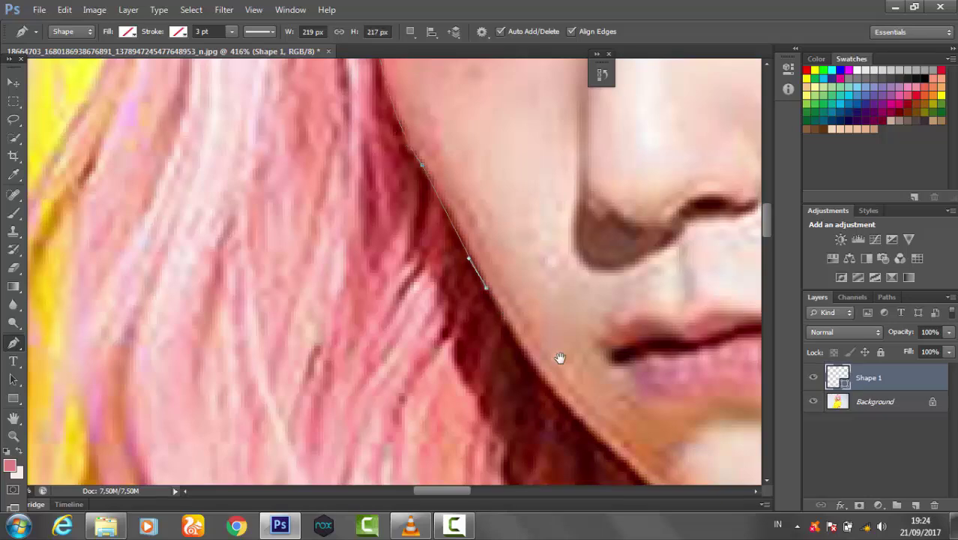
scroll(559, 357, "down", 4)
left_click_drag(517, 285, 547, 306)
scroll(611, 303, "down", 7)
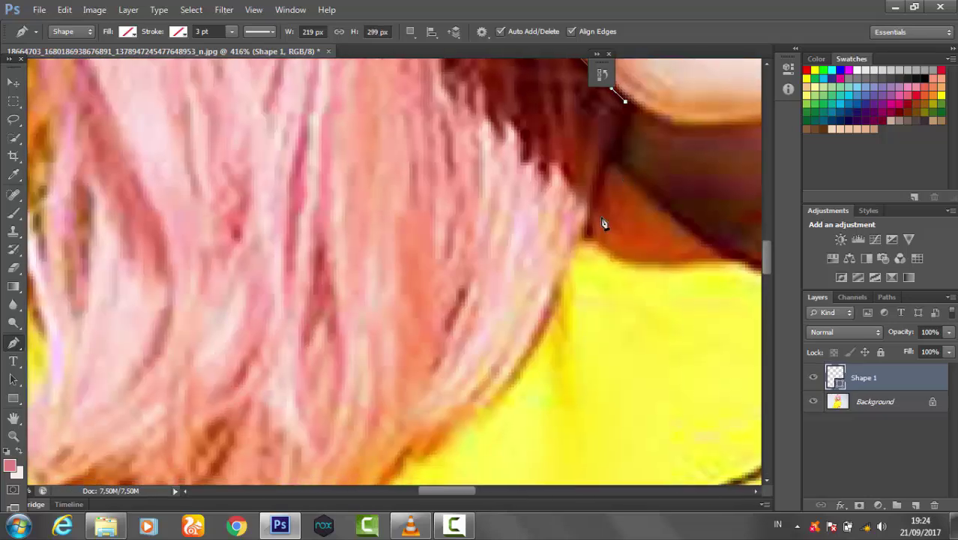
scroll(578, 260, "down", 3)
left_click_drag(491, 280, 401, 334)
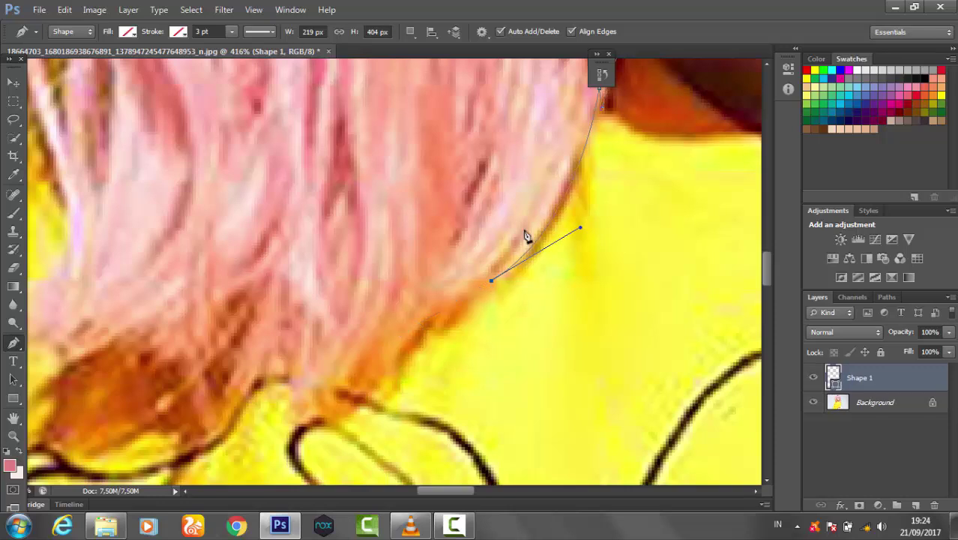
left_click(602, 74)
Delete the misplaced anchor state and resume the path along the hair ends.
key("Return")
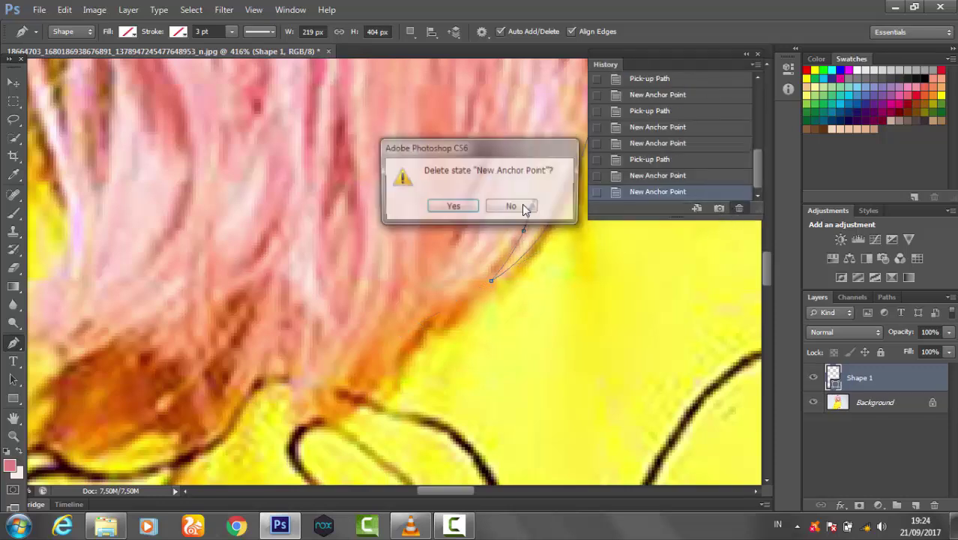
left_click(514, 207)
left_click(384, 348)
key("ctrl+alt+z")
key("ctrl+alt+z")
left_click(385, 348)
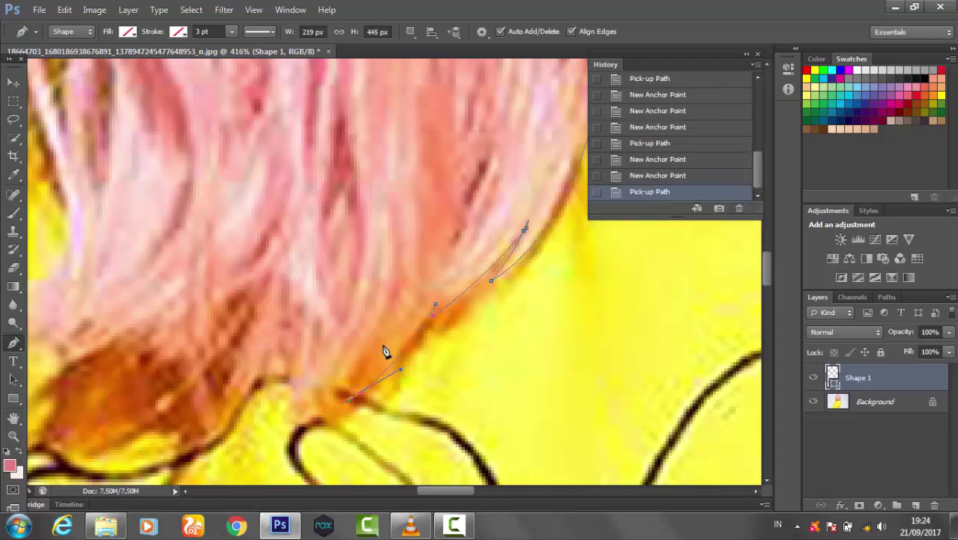
left_click_drag(296, 422, 249, 447)
key("ctrl+alt+z")
key("ctrl+alt+z")
left_click_drag(296, 416, 292, 338)
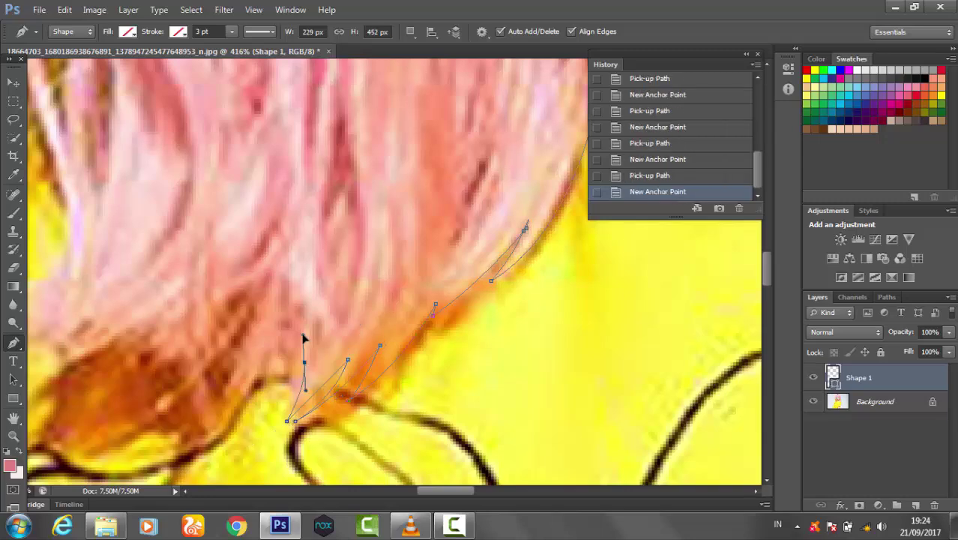
Curve the outline around the hair tips on the yellow top and up the outer edge.
scroll(387, 336, "down", 2)
scroll(388, 336, "left", 4)
left_click(418, 277)
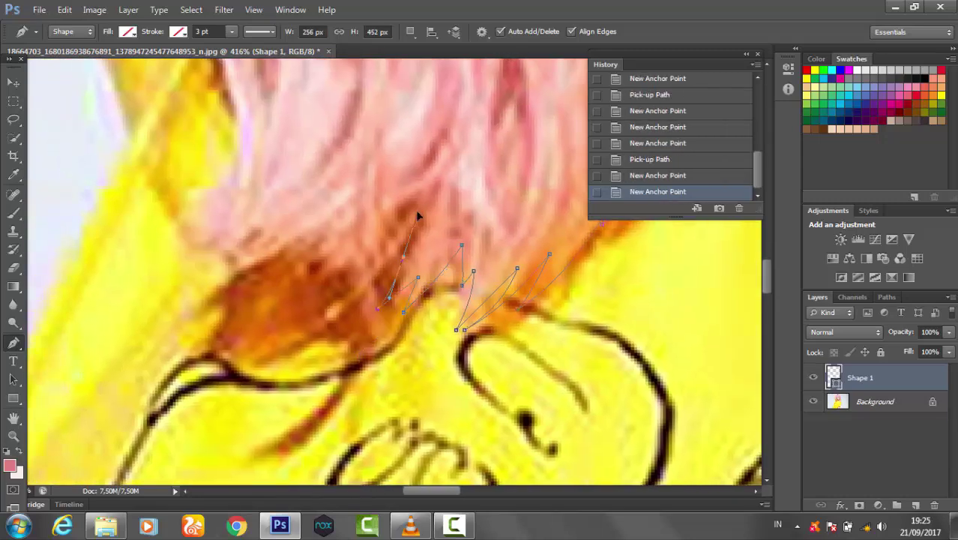
left_click_drag(377, 308, 350, 283)
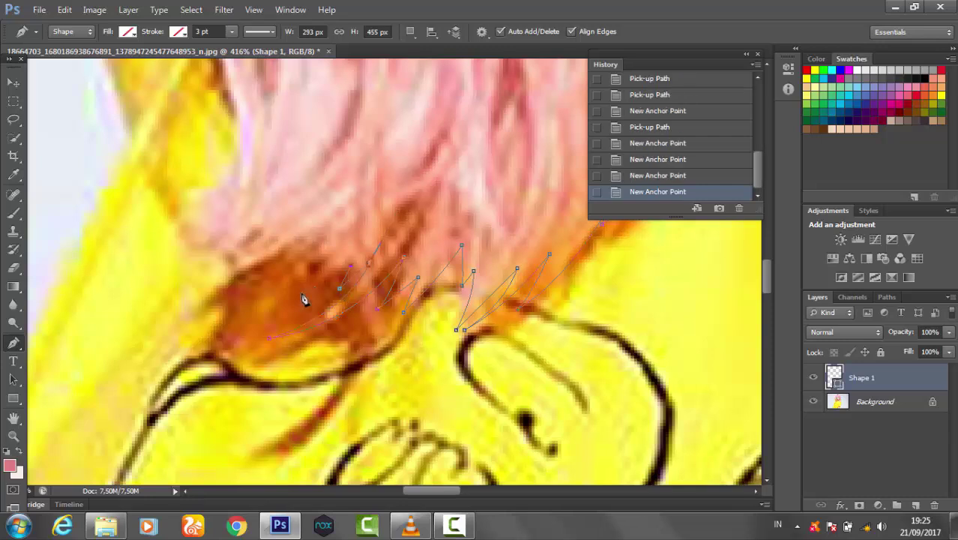
scroll(282, 273, "left", 4)
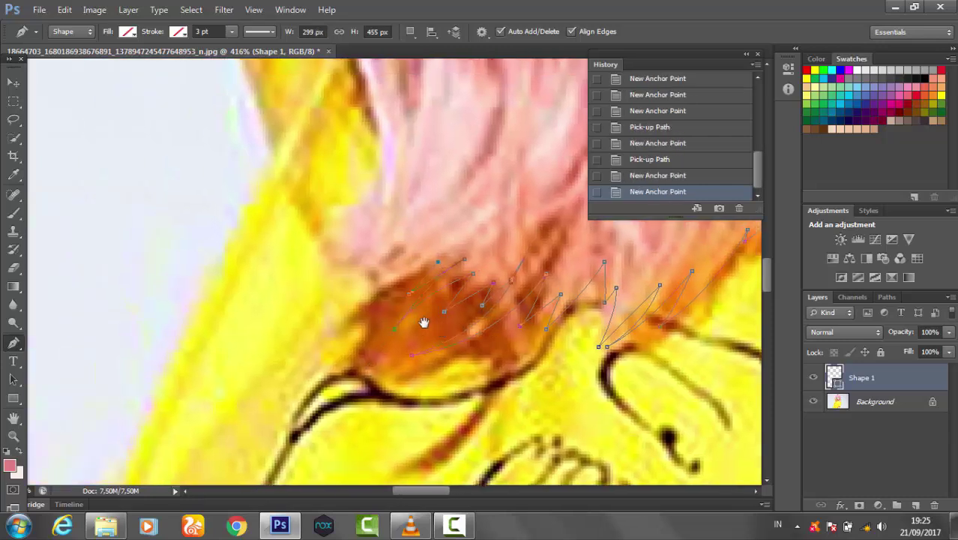
left_click_drag(323, 322, 266, 361)
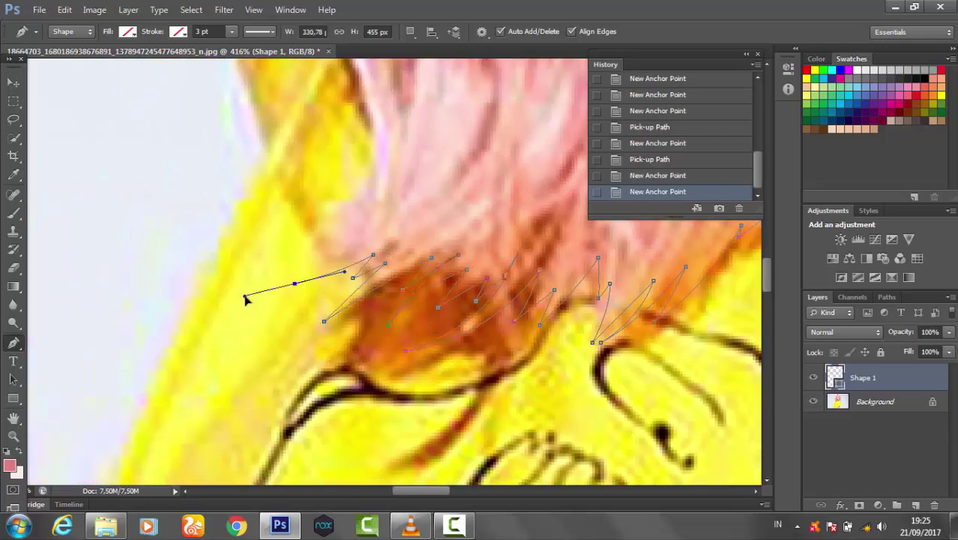
left_click_drag(246, 299, 247, 299)
scroll(375, 276, "up", 3)
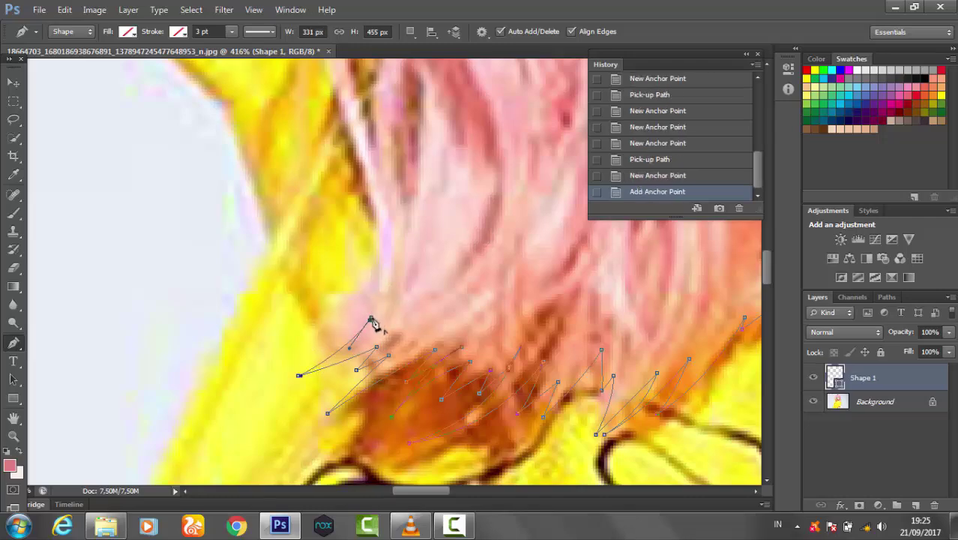
left_click_drag(379, 231, 381, 182)
mouse_move(457, 240)
left_mouse_down()
mouse_move(427, 274)
mouse_move(432, 399)
left_mouse_up()
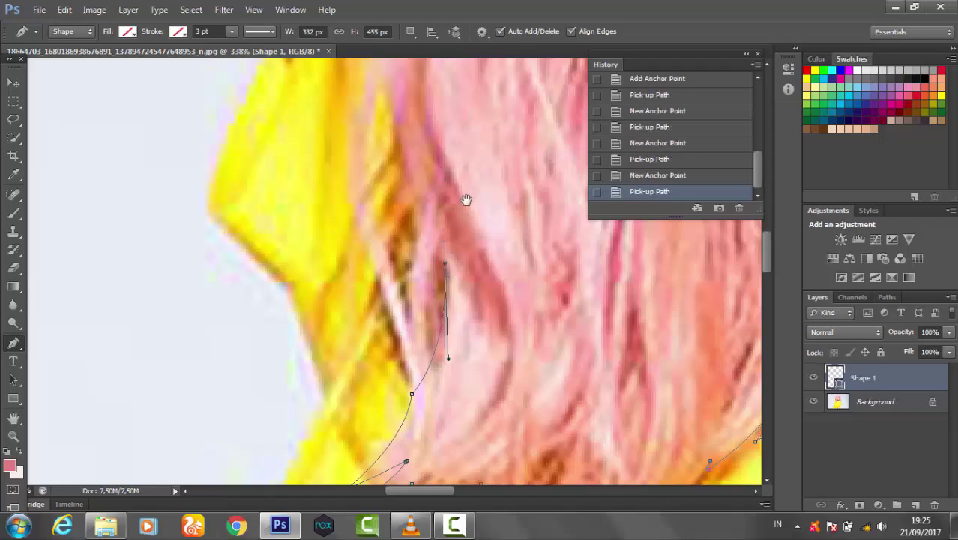
Add curved anchors up the outer hair edge beside the yellow sleeve.
left_click_drag(466, 200, 466, 251)
left_click_drag(400, 266, 403, 199)
left_click_drag(437, 379, 426, 241)
left_click_drag(369, 270, 435, 402)
mouse_move(447, 89)
left_mouse_down()
mouse_move(447, 103)
mouse_move(374, 203)
left_mouse_up()
left_click(354, 293)
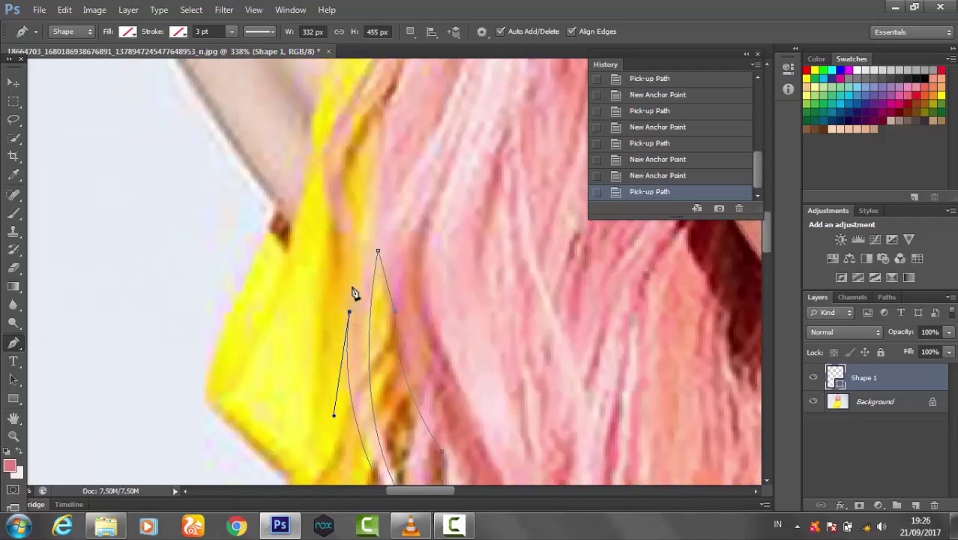
mouse_move(353, 293)
left_mouse_down()
mouse_move(342, 306)
mouse_move(367, 249)
left_mouse_up()
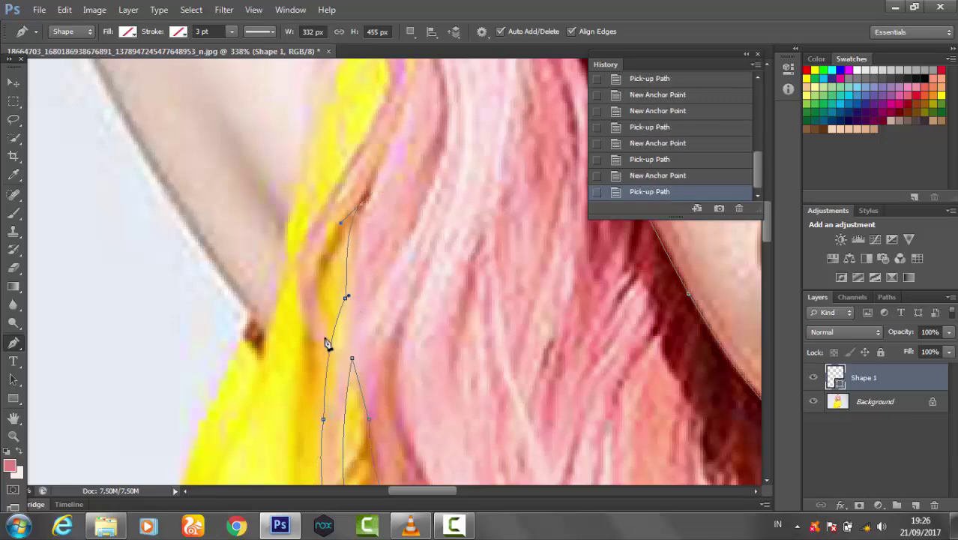
left_click_drag(327, 343, 311, 326)
left_click_drag(338, 188, 337, 293)
Continue the path up to where the hair meets the raised arm.
mouse_move(354, 255)
left_mouse_down()
mouse_move(450, 140)
mouse_move(407, 199)
left_mouse_up()
scroll(407, 199, "up", 3)
left_click_drag(348, 183, 368, 261)
scroll(412, 182, "up", 3)
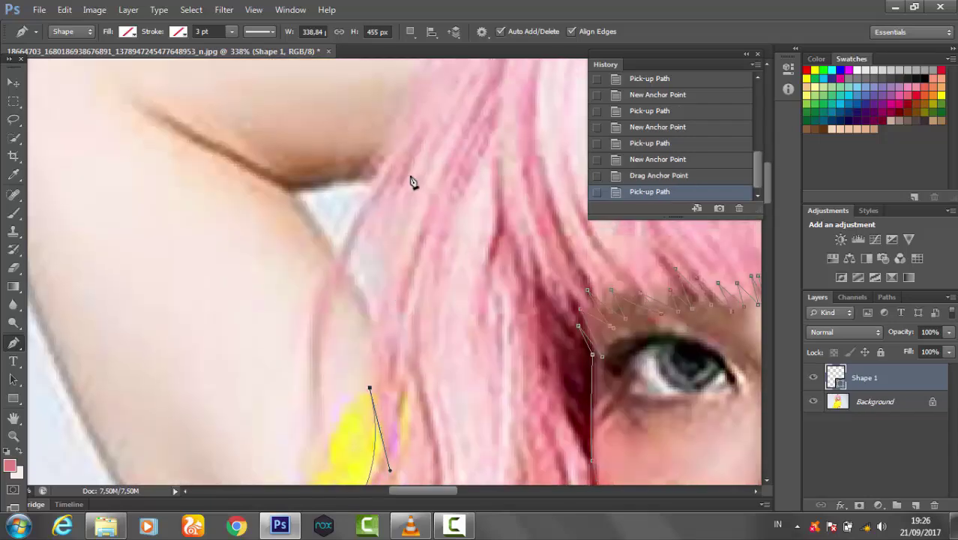
left_click_drag(407, 166, 460, 86)
left_click_drag(360, 256, 347, 298)
scroll(450, 120, "down", 3)
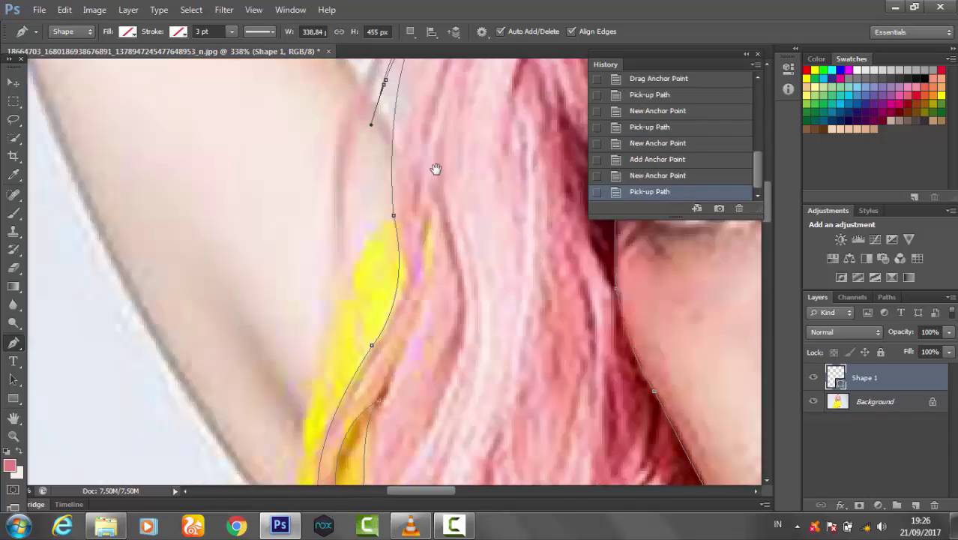
left_click_drag(342, 252, 357, 300)
Curve the path further up the hair edge toward the crown of the head.
scroll(353, 315, "up", 1)
left_click_drag(374, 162, 439, 77)
scroll(439, 78, "down", 3)
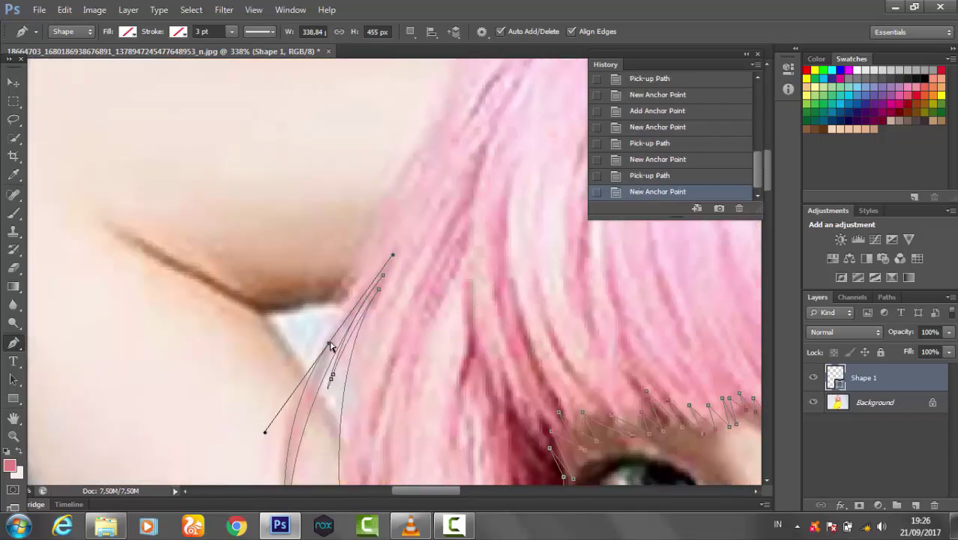
mouse_move(332, 342)
left_mouse_down()
mouse_move(387, 227)
mouse_move(355, 342)
mouse_move(377, 308)
left_mouse_up()
left_click(396, 246)
left_click(450, 214)
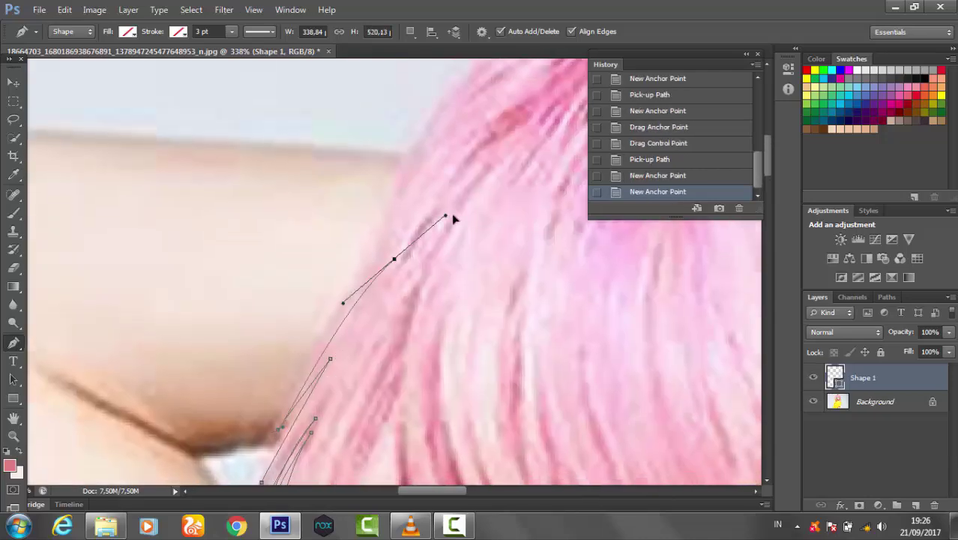
left_click_drag(306, 369, 331, 395)
left_click_drag(416, 198, 496, 143)
Add anchors over the top of the head and down the hair's outer edge.
scroll(236, 317, "up", 3)
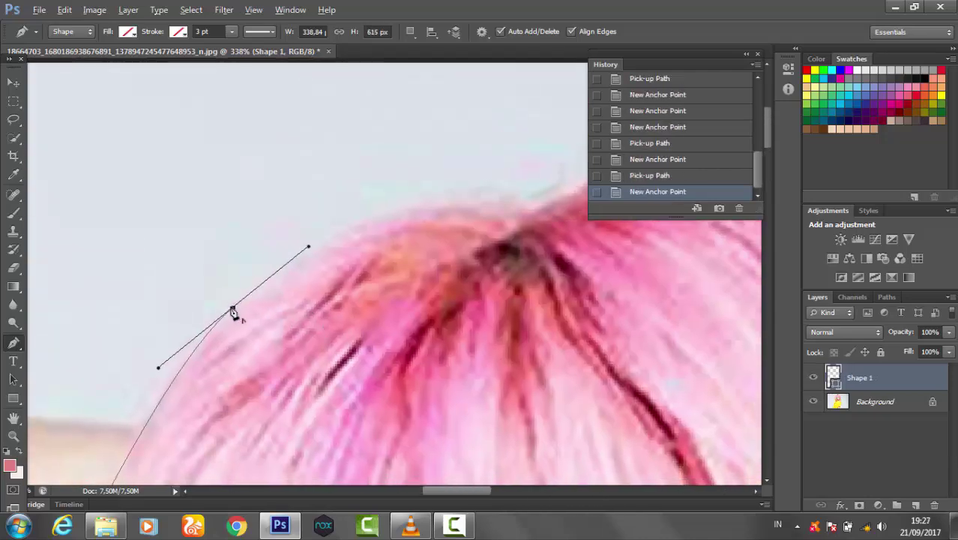
scroll(462, 268, "up", 2)
mouse_move(445, 279)
left_mouse_down()
mouse_move(642, 283)
mouse_move(723, 381)
left_mouse_up()
scroll(585, 303, "right", 3)
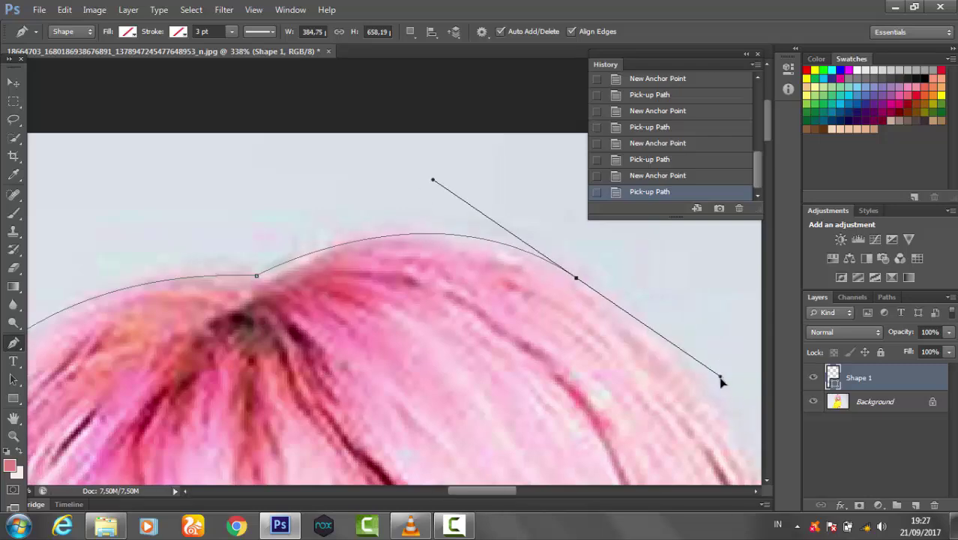
scroll(525, 300, "down", 3)
scroll(450, 248, "right", 4)
scroll(487, 338, "down", 2)
scroll(480, 255, "down", 3)
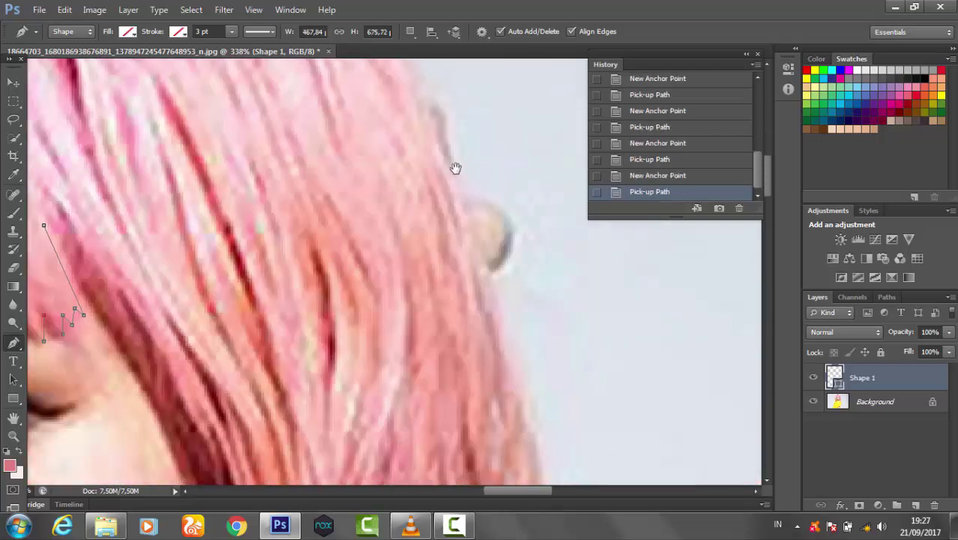
left_click(489, 308)
key("z")
key("p")
scroll(469, 150, "down", 2)
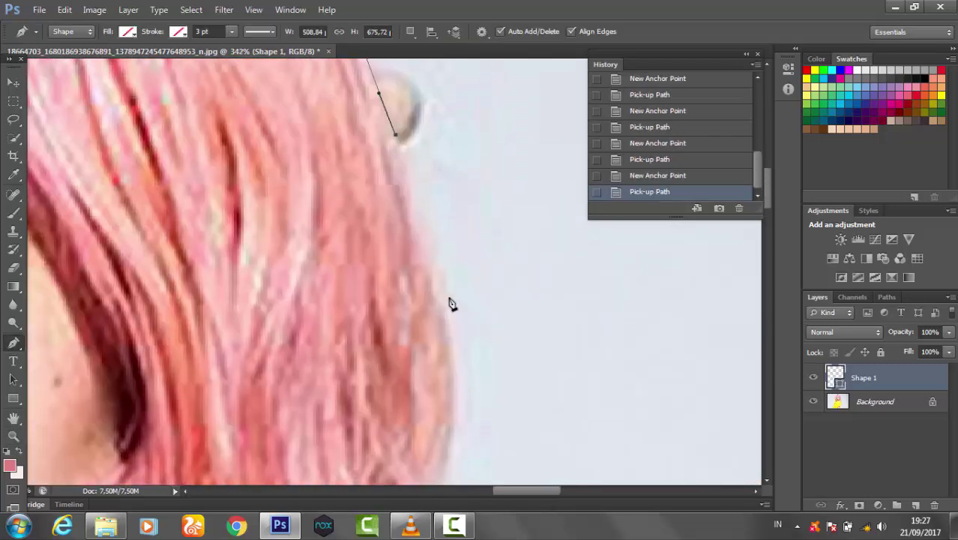
left_click(443, 300)
scroll(443, 300, "right", 2)
left_click_drag(429, 234, 435, 180)
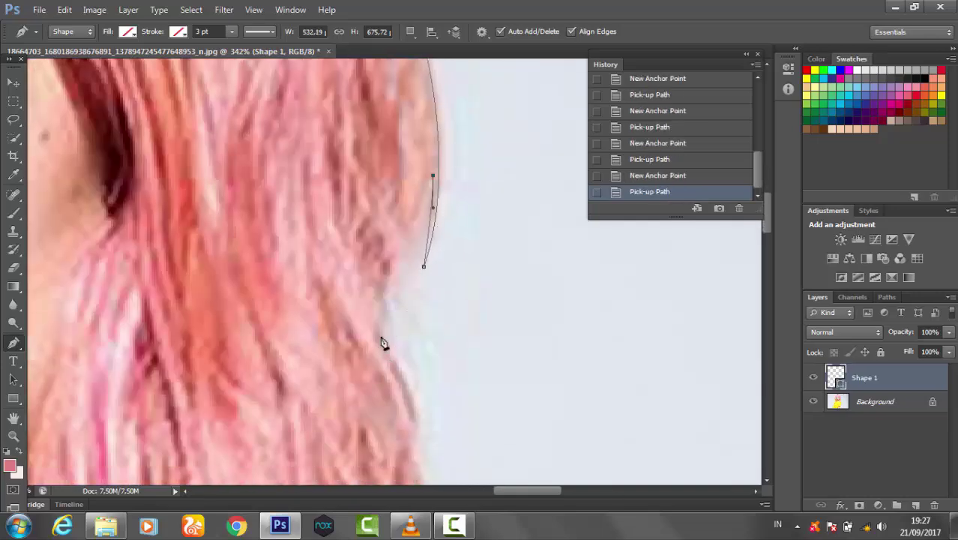
Curve the path around the hair tips along the outer ends.
scroll(407, 279, "down", 3)
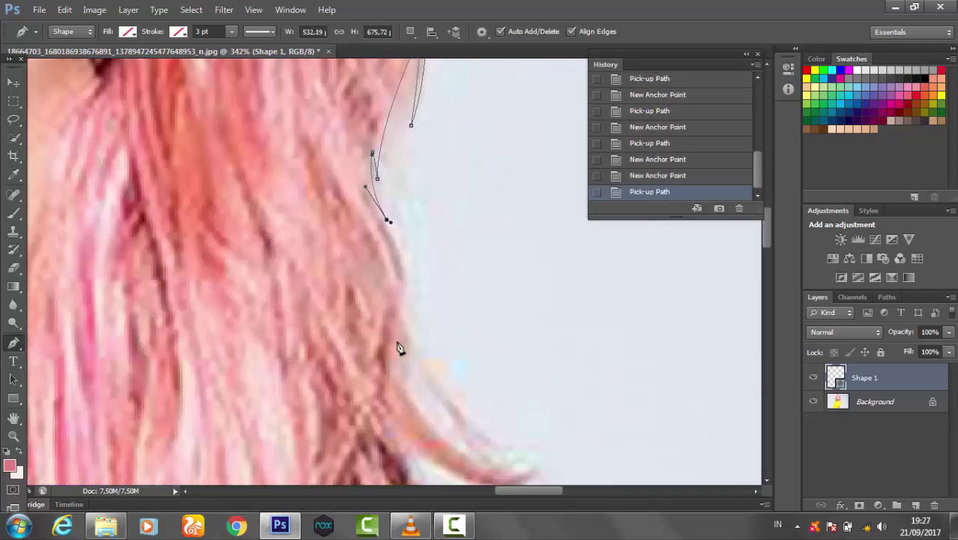
scroll(398, 347, "down", 2)
scroll(379, 225, "right", 1)
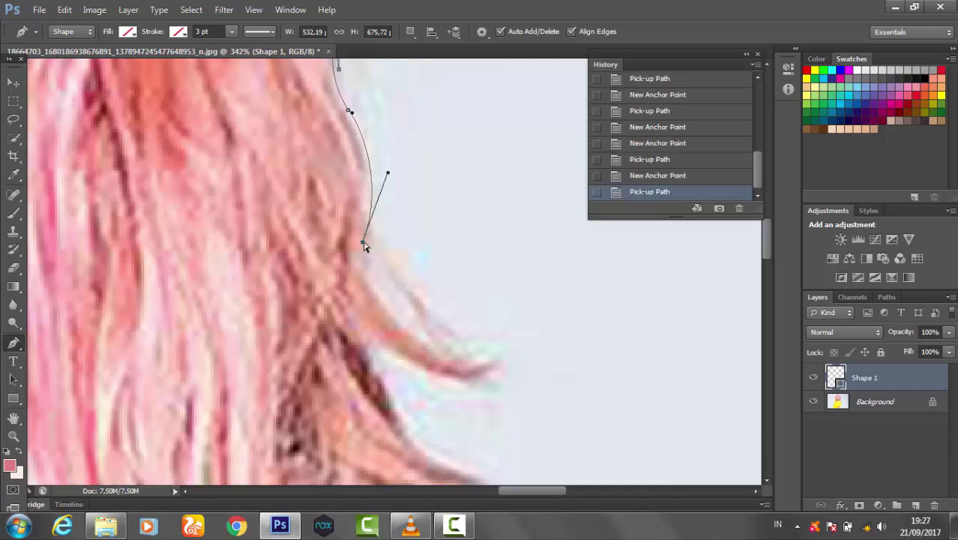
left_click_drag(492, 337, 555, 312)
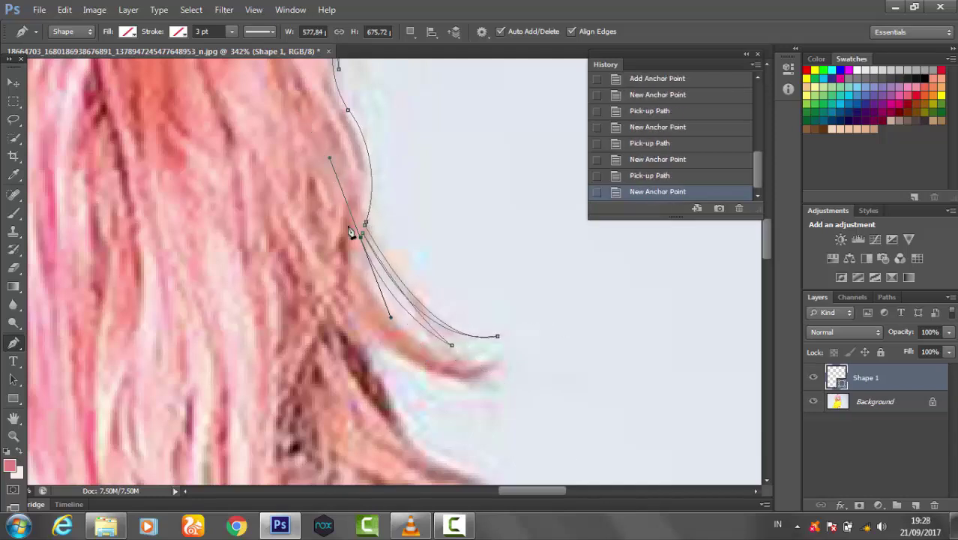
left_click_drag(589, 357, 455, 373)
mouse_move(352, 312)
left_mouse_down()
mouse_move(454, 422)
mouse_move(352, 217)
left_mouse_up()
left_click_drag(390, 279, 496, 310)
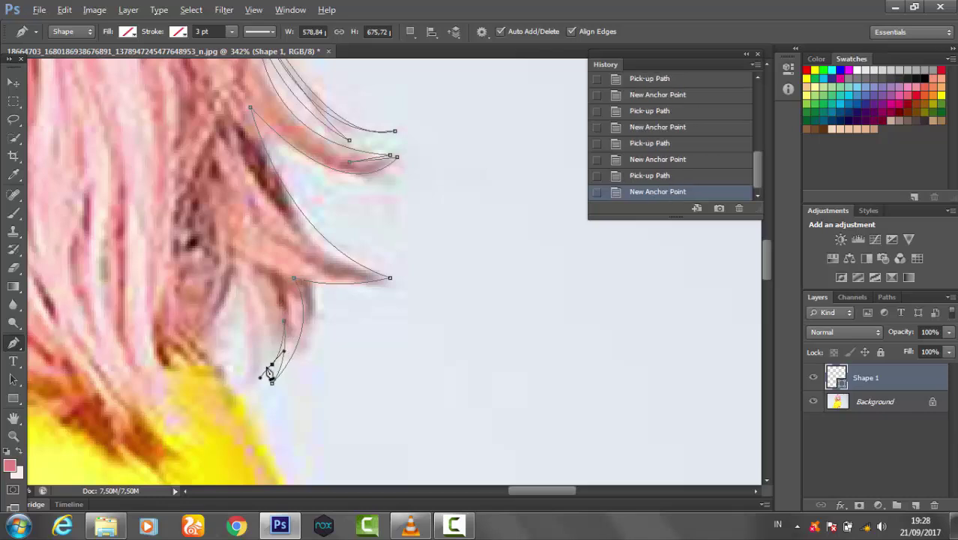
left_click_drag(262, 427, 393, 318)
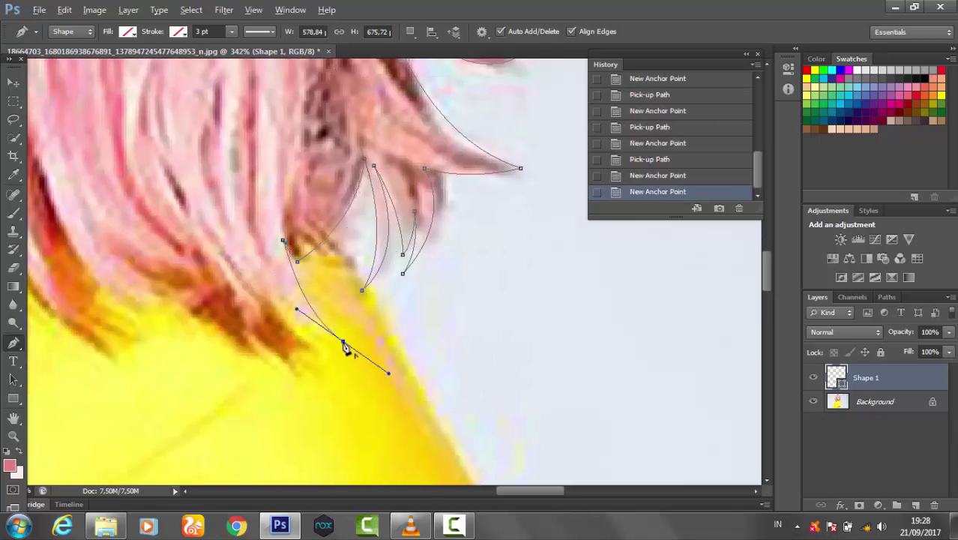
left_click_drag(313, 370, 448, 399)
left_click(383, 341)
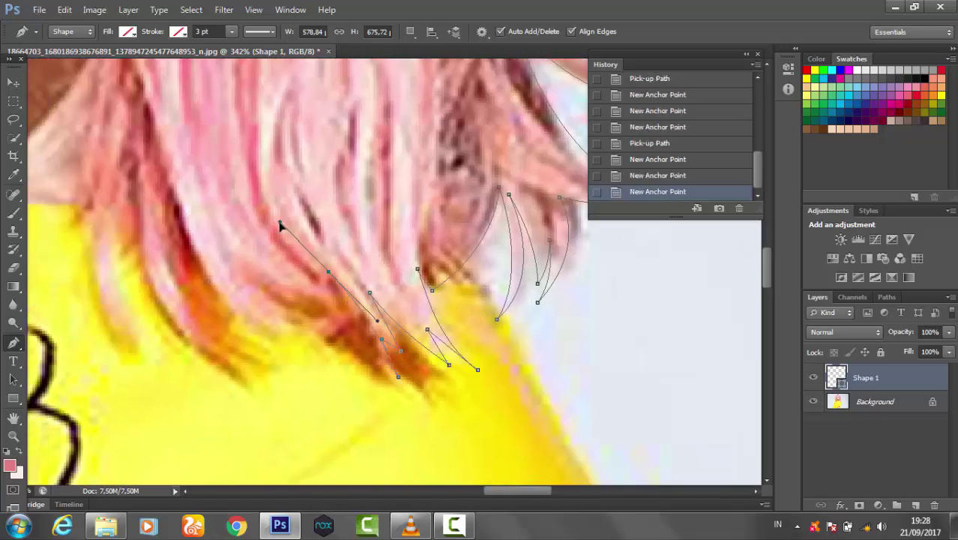
Follow the lower hair ends over the shirt to the neck and up beside the jaw.
left_click_drag(250, 318, 375, 337)
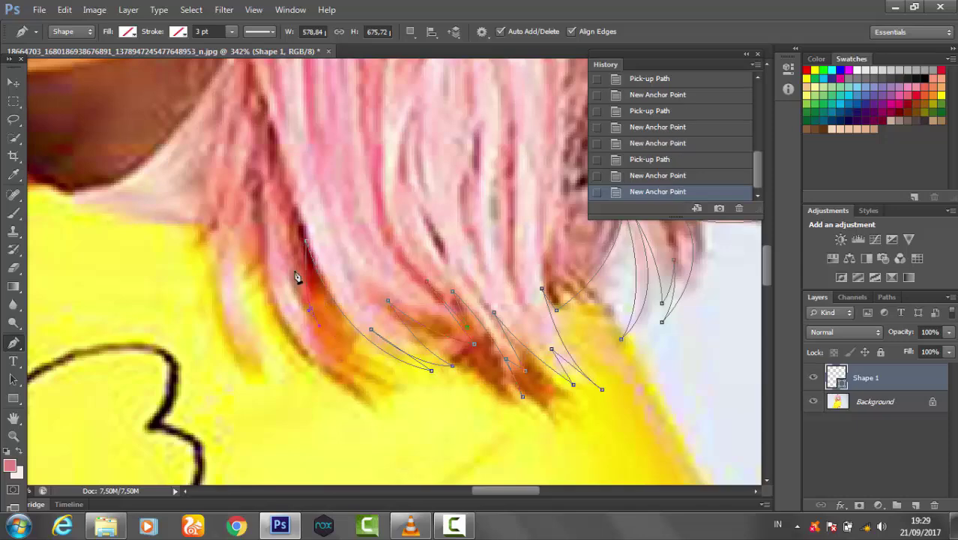
left_click_drag(264, 219, 261, 368)
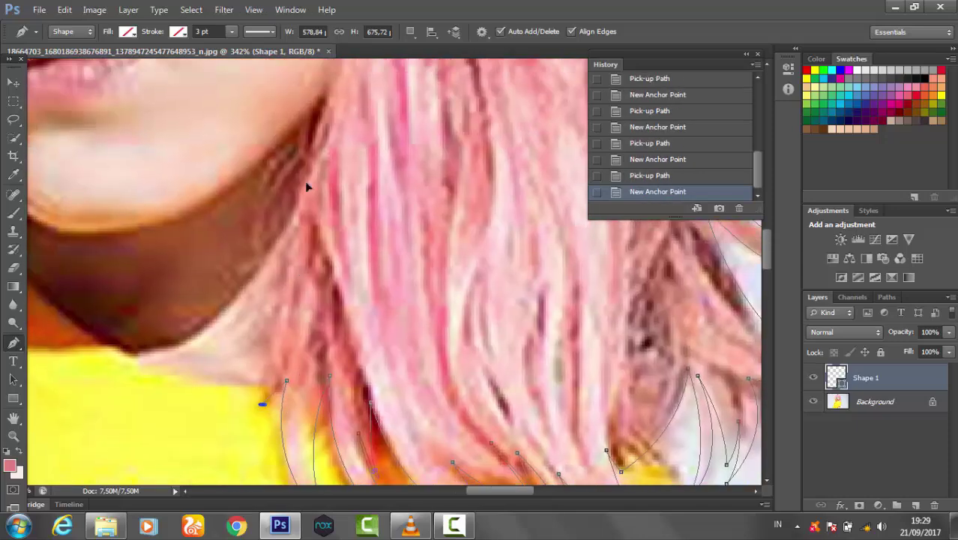
left_click_drag(263, 404, 298, 220)
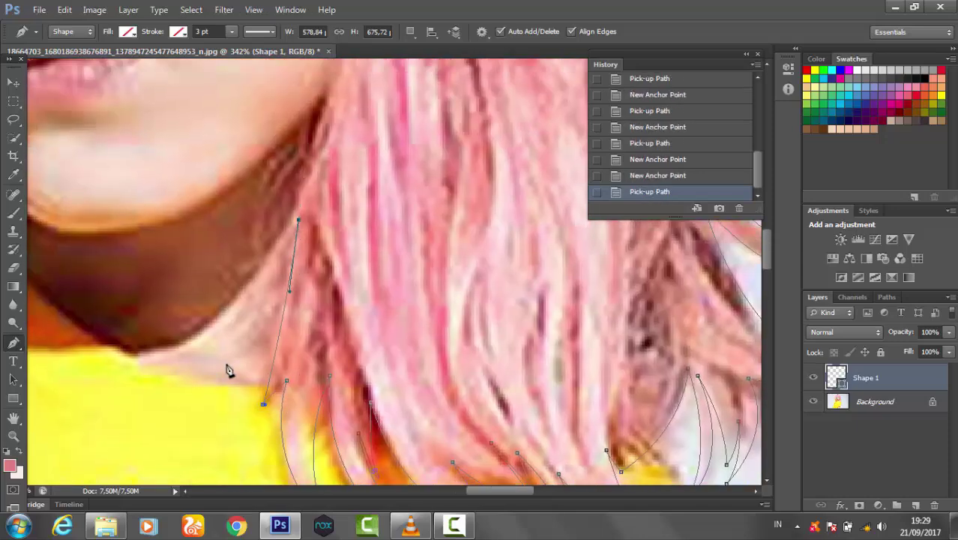
left_click_drag(342, 67, 313, 258)
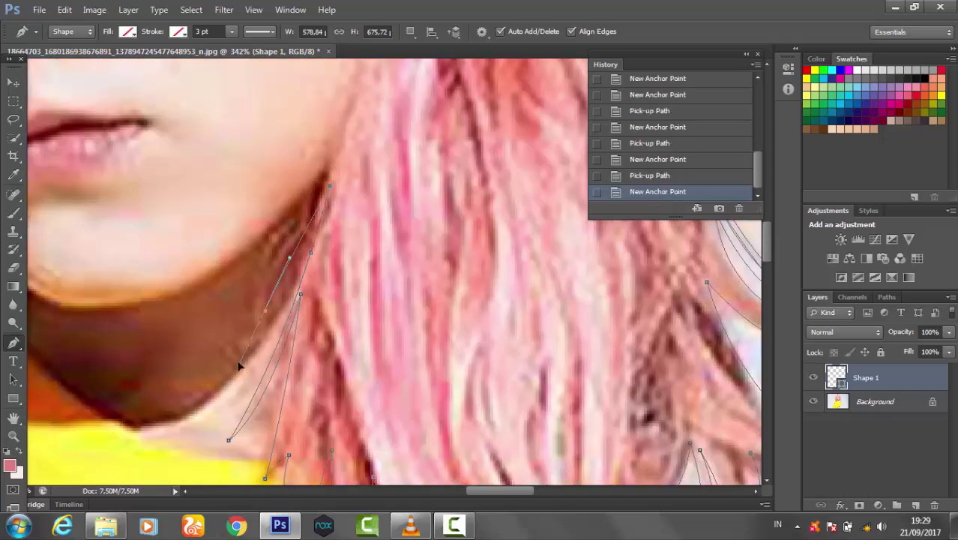
scroll(238, 366, "up", 5)
left_click(310, 306)
mouse_move(344, 186)
left_mouse_down()
mouse_move(389, 159)
mouse_move(252, 261)
left_mouse_up()
Extend the path up the hair edge near the eye to the fringe.
scroll(422, 298, "down", 5)
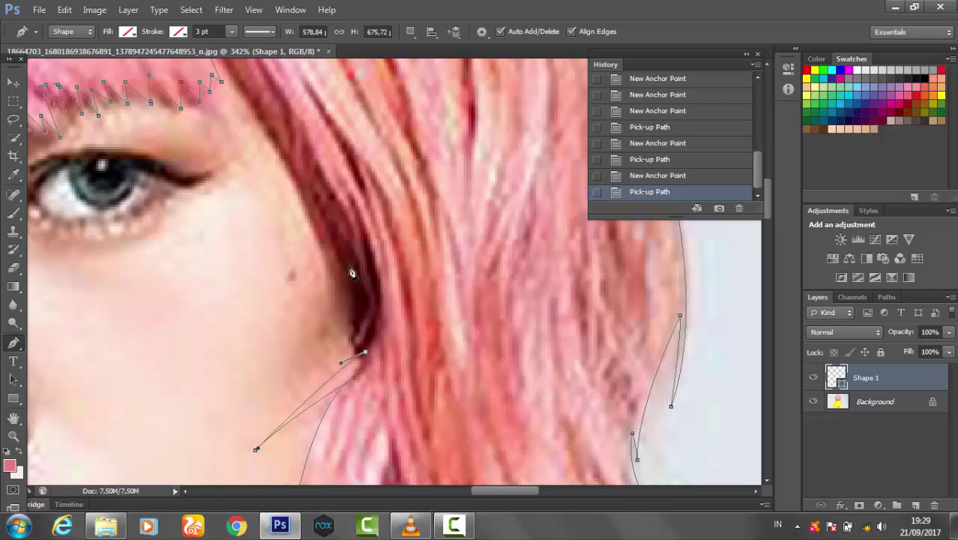
left_click_drag(354, 202, 374, 251)
left_click(361, 346)
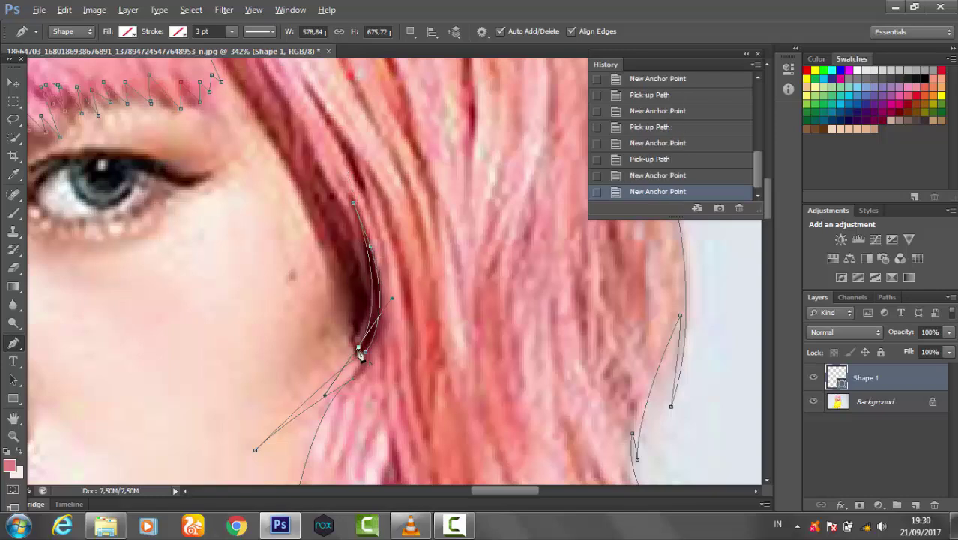
left_click(303, 120)
scroll(347, 223, "up", 3)
scroll(347, 223, "up", 3)
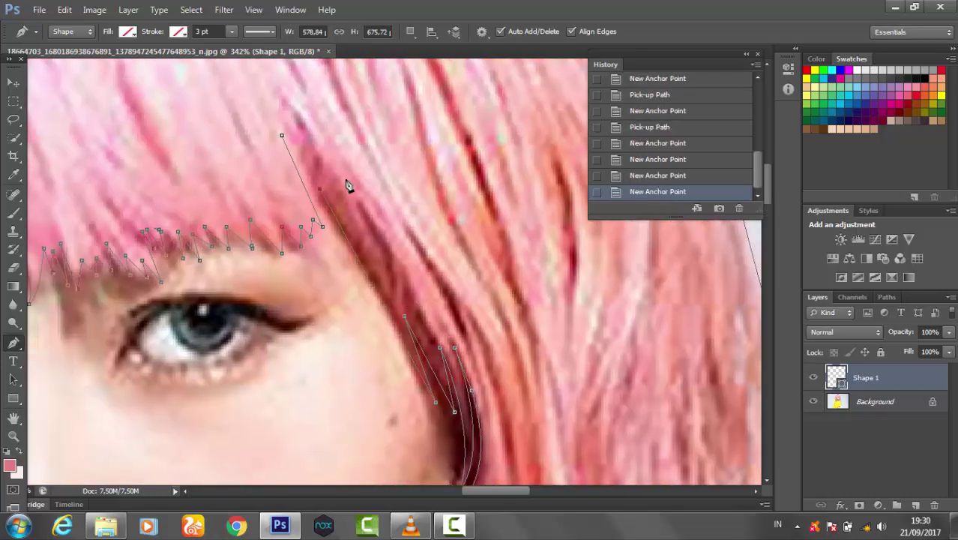
scroll(338, 223, "up", 3)
left_click(316, 164)
Close the hair outline and fill the shape with a pink sampled from the hair.
left_click(317, 174)
key("ctrl+0")
left_click(128, 32)
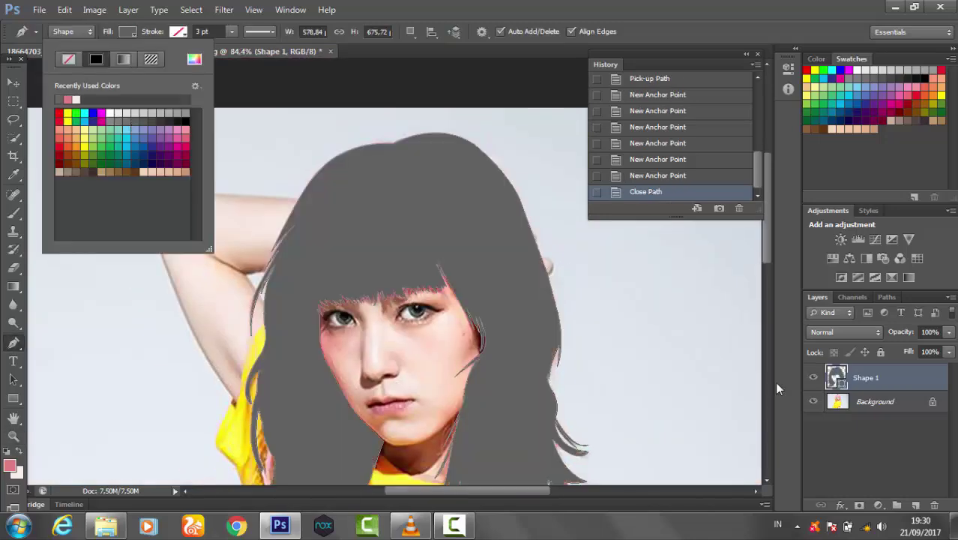
left_click(206, 65)
left_click(503, 334)
left_click(446, 246)
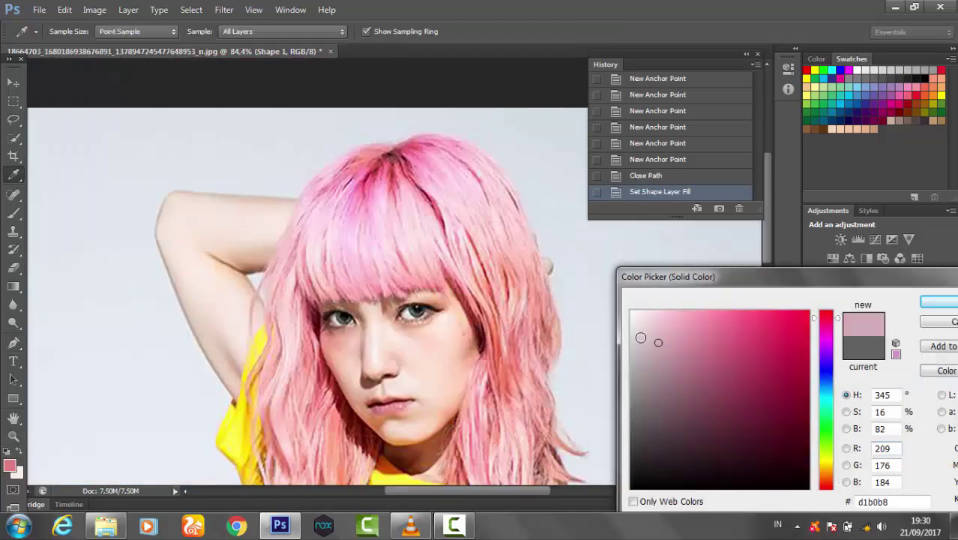
left_click_drag(722, 327, 742, 369)
left_click(373, 258)
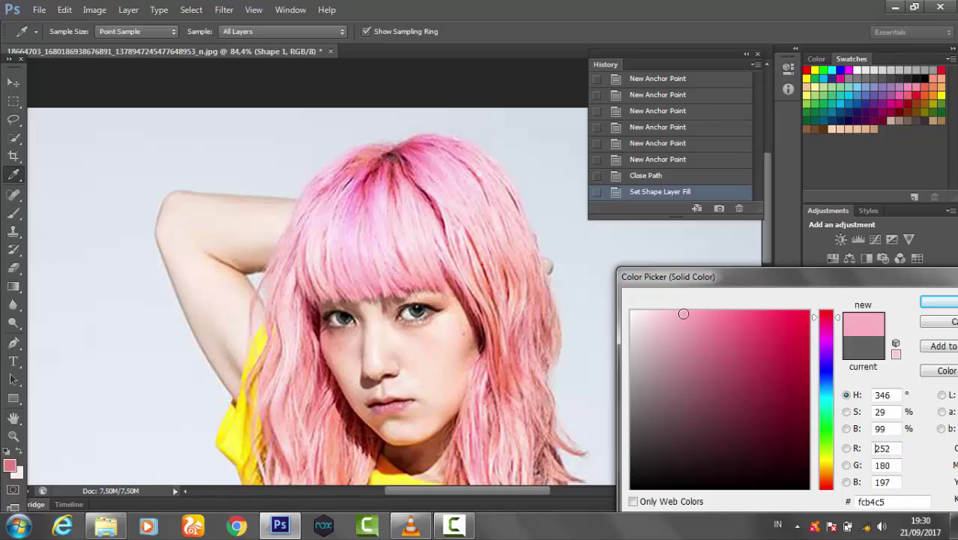
left_click_drag(684, 314, 744, 332)
key("Return")
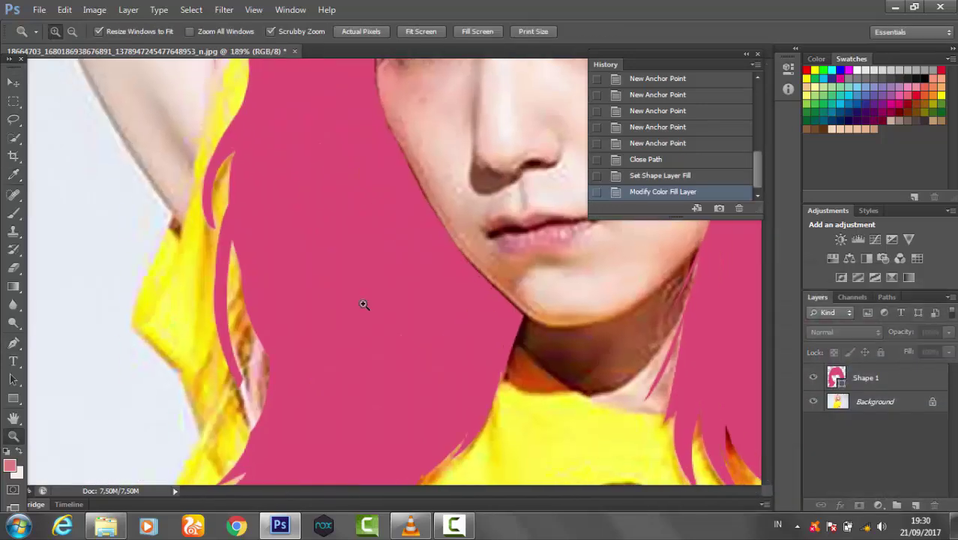
Trace and fill a small gap shape inside the hair edge near the shoulder.
left_click_drag(101, 119, 326, 274)
left_click(366, 351)
left_click(406, 310)
left_click(374, 158)
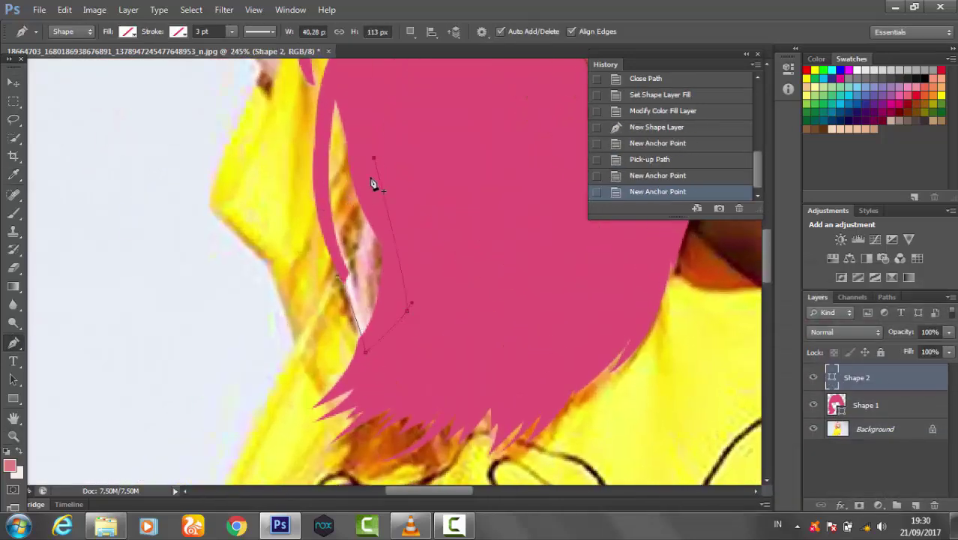
left_click(358, 282)
left_click(327, 120)
left_click(357, 304)
left_click(127, 32)
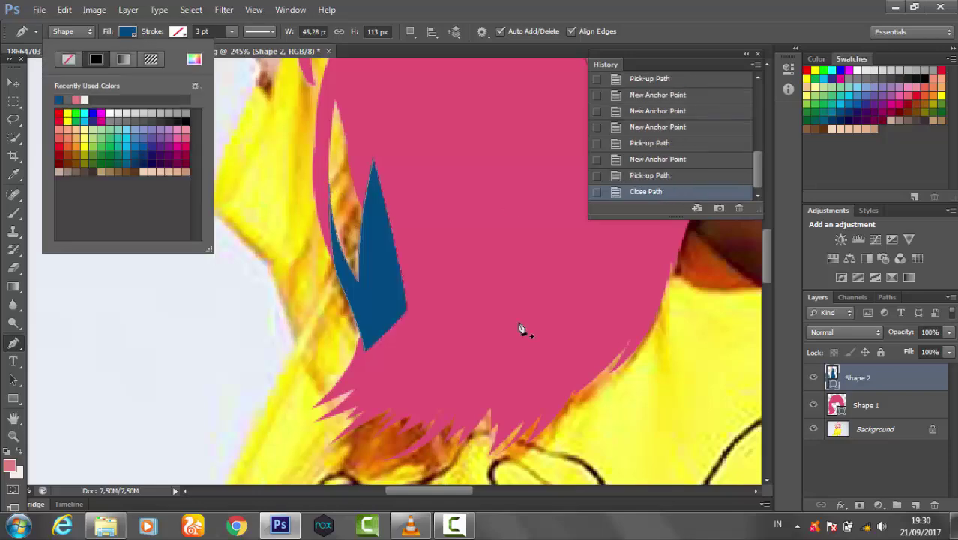
left_click(203, 37)
Merge Shape 1 and Shape 2, recolour the merged fill a slightly different pink, and fit the view.
key("Return")
left_click(861, 406, "shift")
key("ctrl+e")
double_click(837, 377)
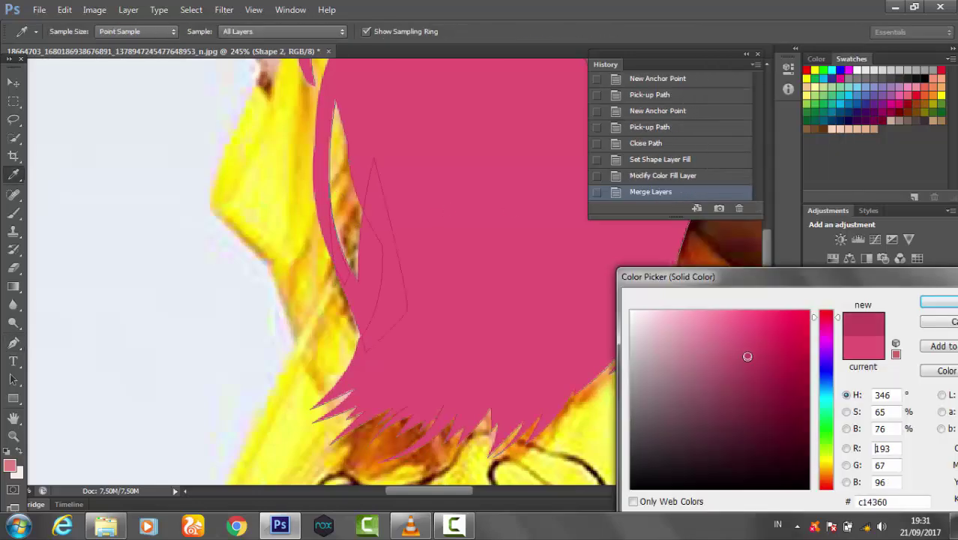
left_click(750, 370)
key("Return")
key("z")
key("ctrl+0")
Save the document as a PSD named after the portrait's subject in the berkarya folder.
key("ctrl+shift+s")
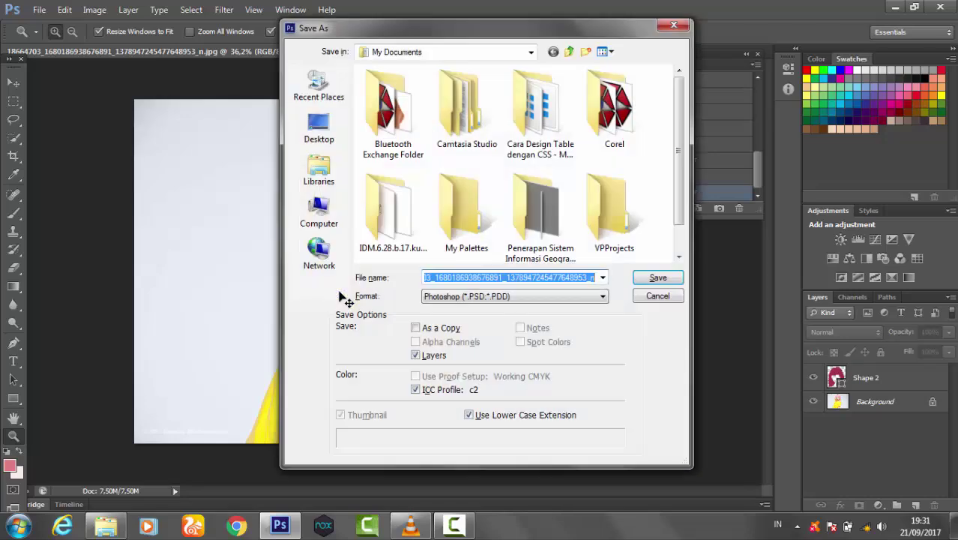
left_click(319, 210)
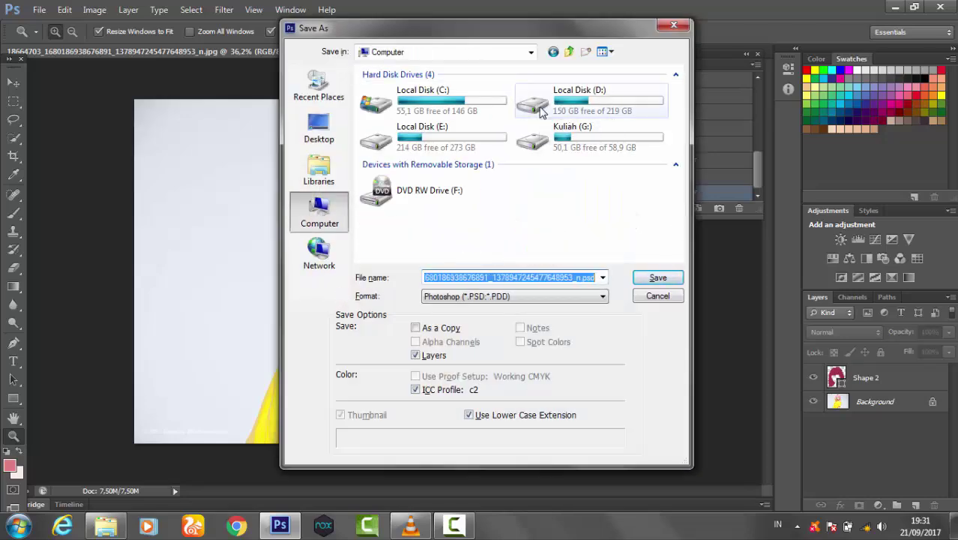
double_click(588, 98)
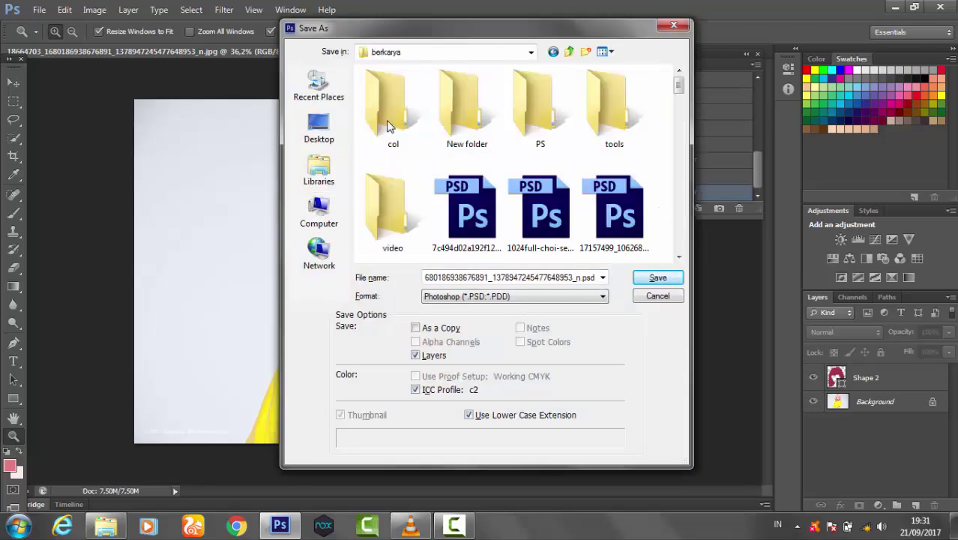
double_click(517, 277)
type("mami sasazaki")
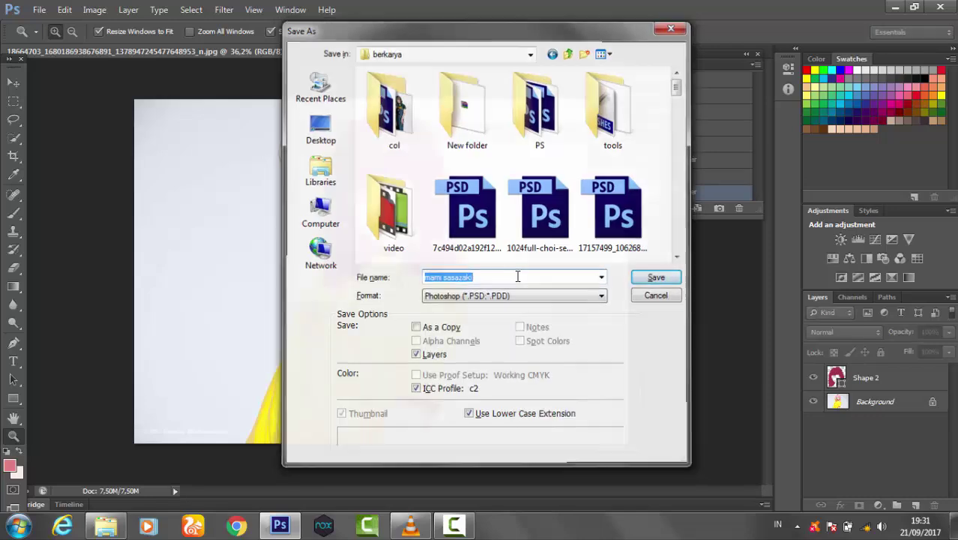
key("Return")
Hide the hair shape and zoom in on the face and top of the head.
left_click(813, 378)
left_click_drag(406, 149, 455, 192)
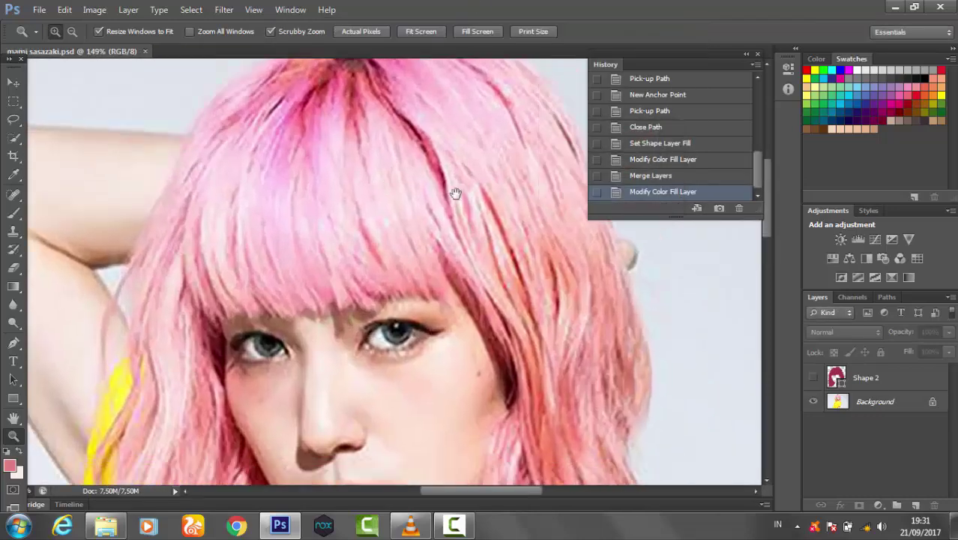
scroll(459, 261, "down", 3)
scroll(420, 324, "up", 3)
left_click_drag(420, 324, 450, 375)
scroll(564, 437, "up", 3)
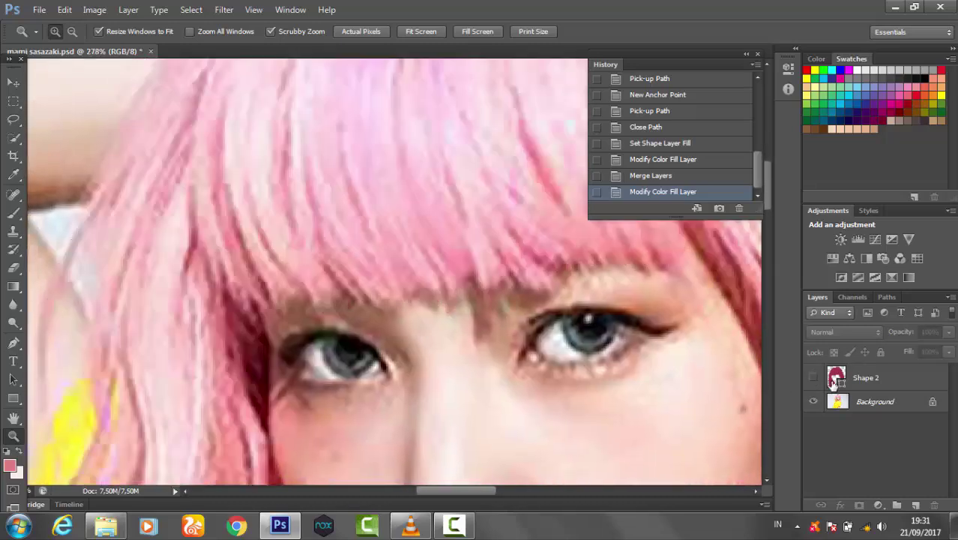
Change the hair shape's fill to a darker red sampled from the hair, then show it.
double_click(835, 378)
left_click(723, 386)
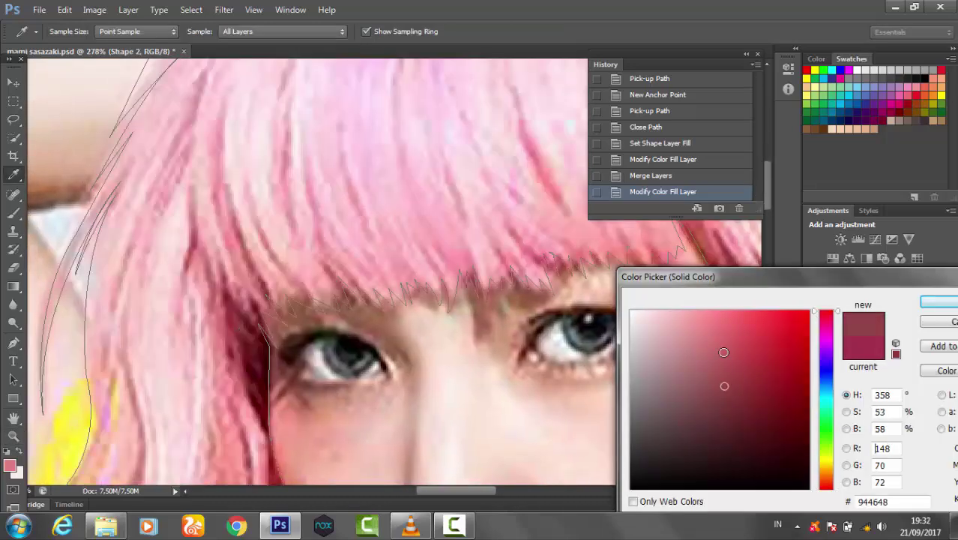
key("Return")
left_click(813, 378)
Hide the hair shape layer again and zoom in on the crown of the head.
scroll(375, 300, "down", 5)
left_click(10, 82)
scroll(428, 214, "up", 3)
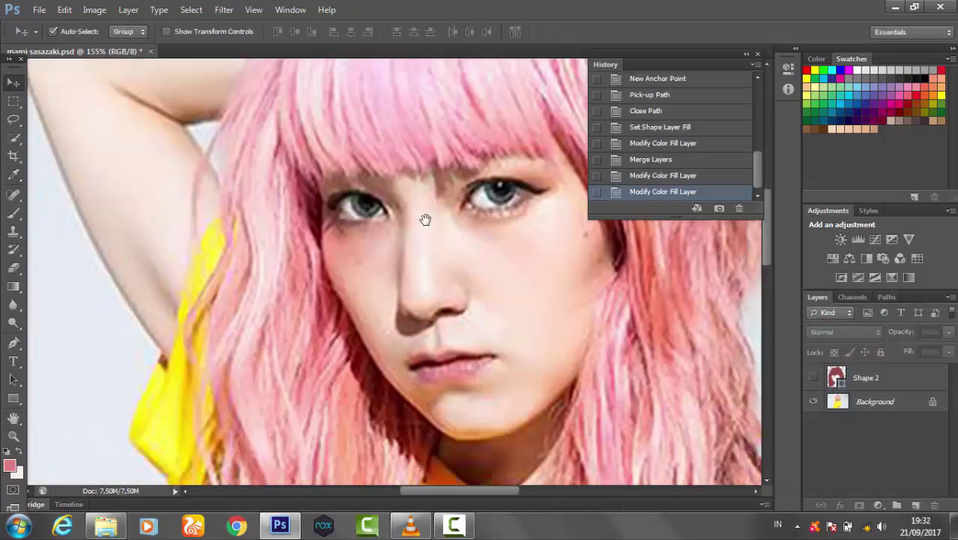
mouse_move(419, 199)
left_mouse_down()
mouse_move(402, 316)
mouse_move(177, 447)
left_mouse_up()
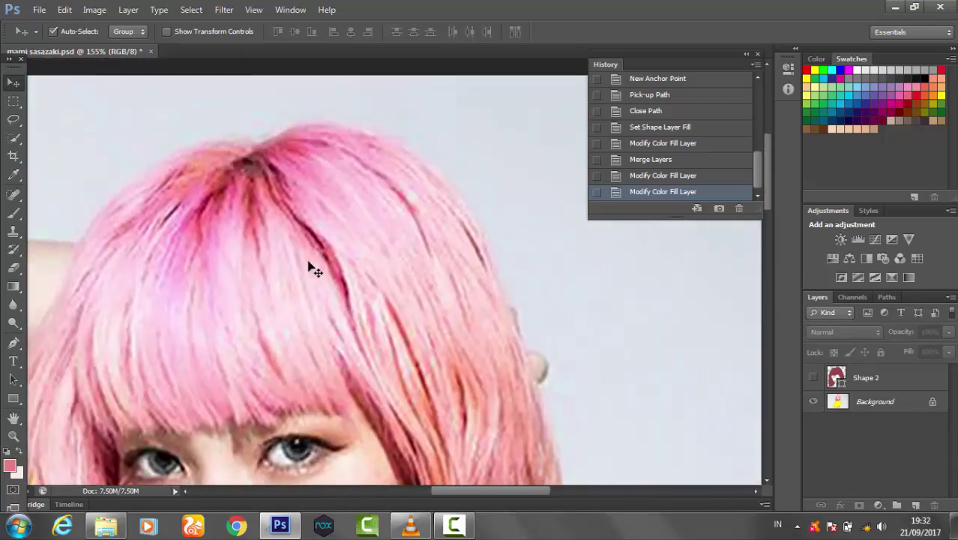
key("z")
mouse_move(314, 272)
left_mouse_down()
mouse_move(342, 285)
mouse_move(306, 178)
left_mouse_up()
Start a new pen shape tracing the first hair strand from the crown with curved anchors.
key("p")
left_click(426, 230)
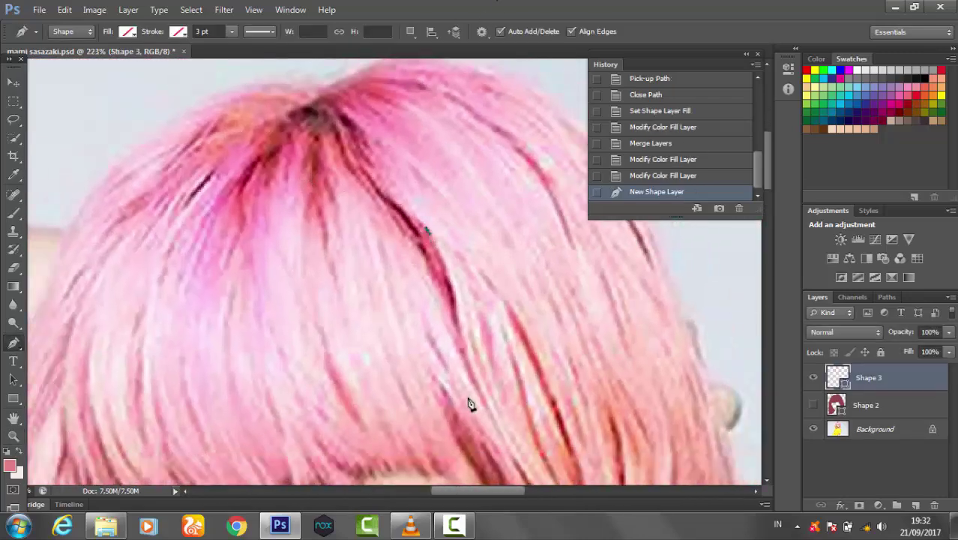
scroll(469, 405, "down", 2)
left_click_drag(453, 289, 433, 220)
left_click_drag(449, 318, 449, 319)
left_click(417, 190)
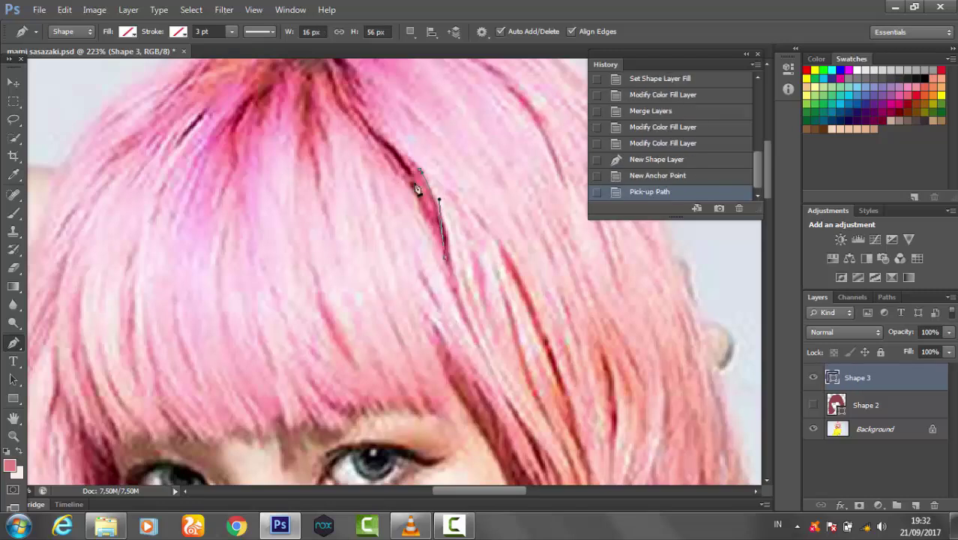
left_click_drag(450, 264, 450, 264)
Extend the first strand down the hair and curve it back up near the crown.
left_click(495, 371)
left_click(431, 229)
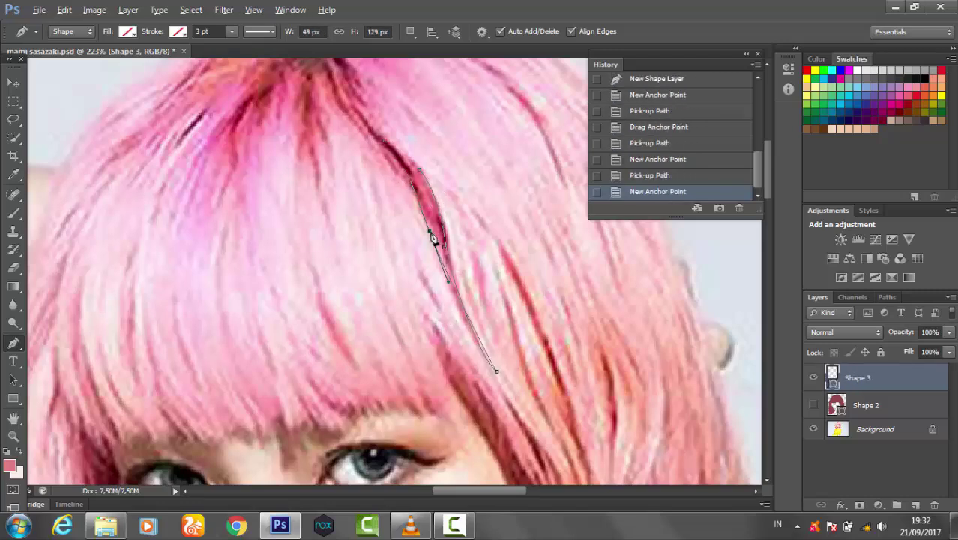
left_click_drag(417, 177, 470, 223)
left_click(435, 183)
scroll(447, 165, "up", 3)
left_click_drag(369, 190, 344, 118)
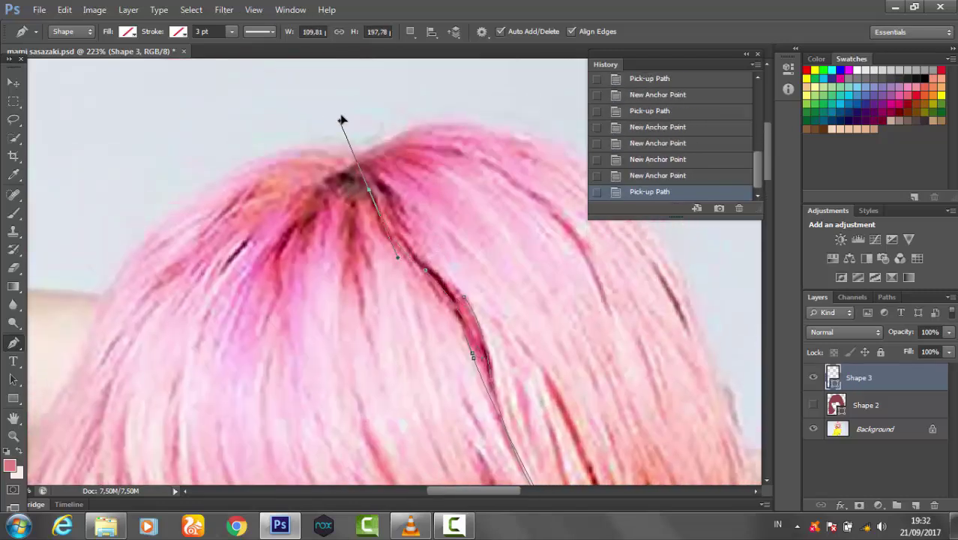
left_click_drag(369, 190, 392, 325)
Outline a second curved hair strand starting at the crown.
left_click(371, 343)
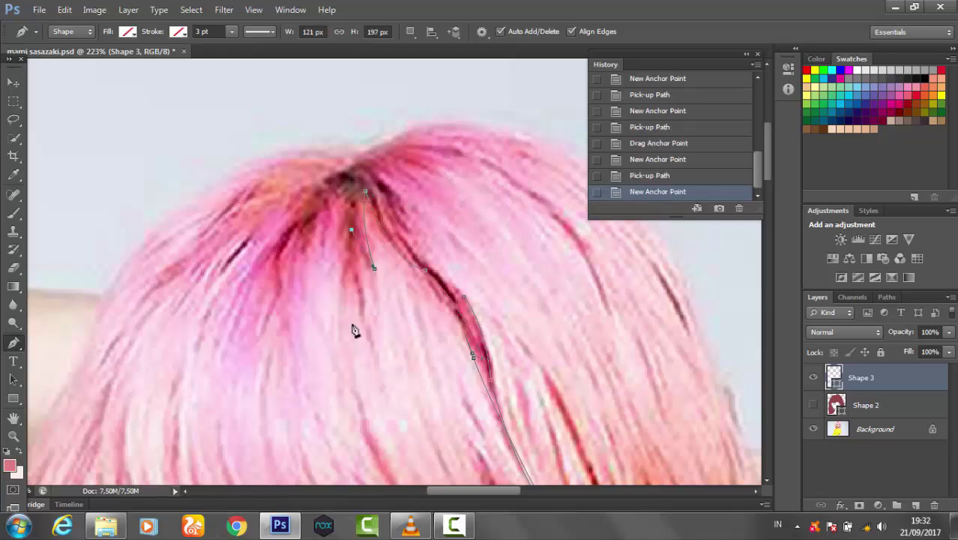
left_click(364, 208)
left_click_drag(358, 188, 382, 116)
left_click(317, 251)
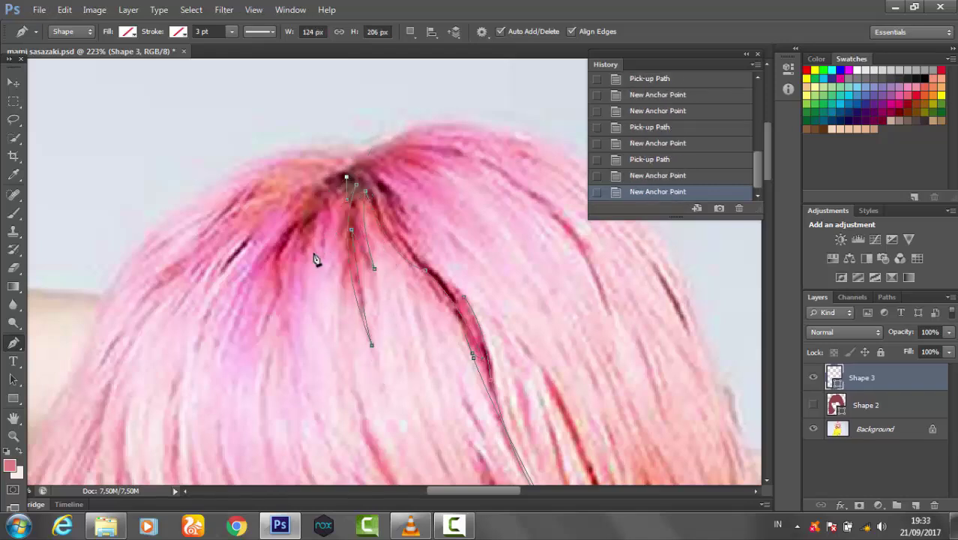
left_click(321, 208)
Outline a strand left of the crown along the top and left edge of the hair.
left_click(298, 257)
left_click(282, 285)
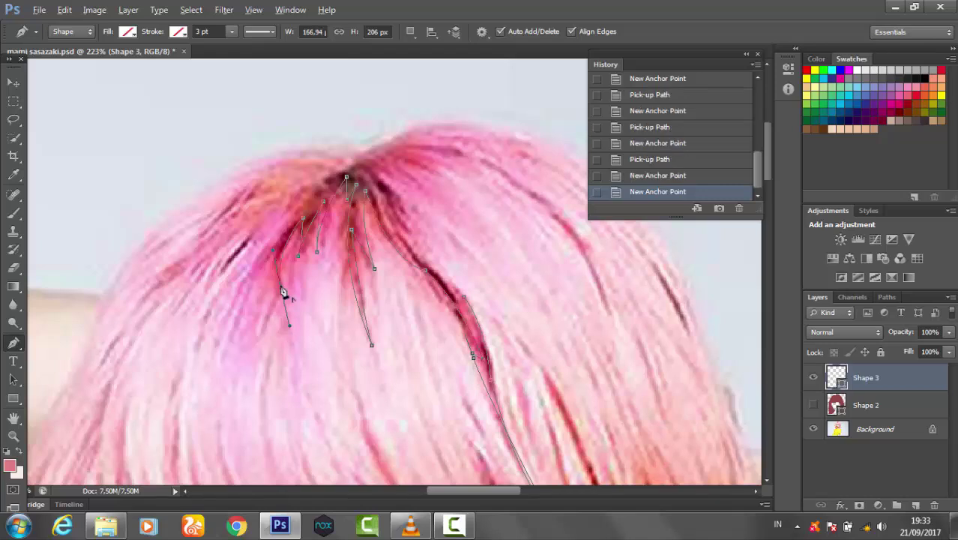
left_click(346, 178)
left_click(298, 218)
left_click(345, 162)
left_click(252, 187)
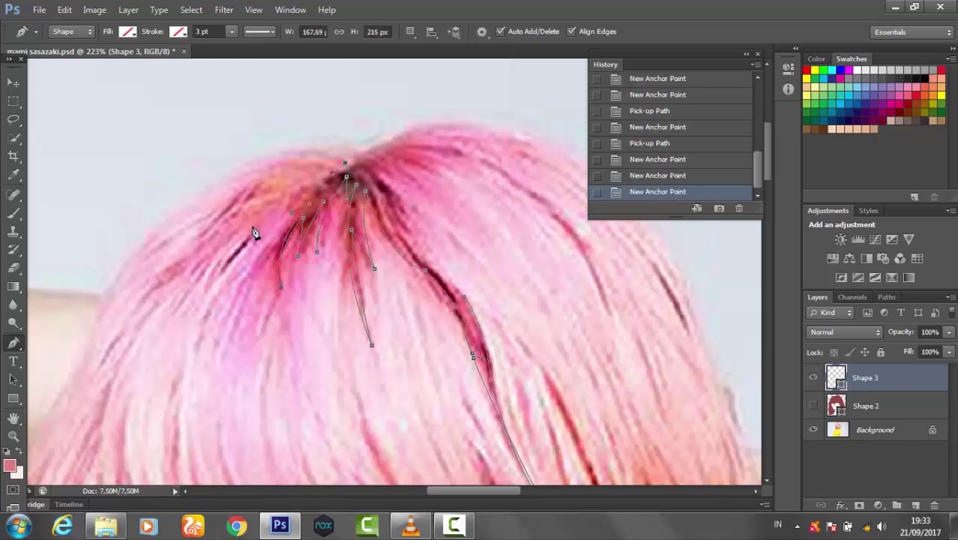
left_click(195, 242)
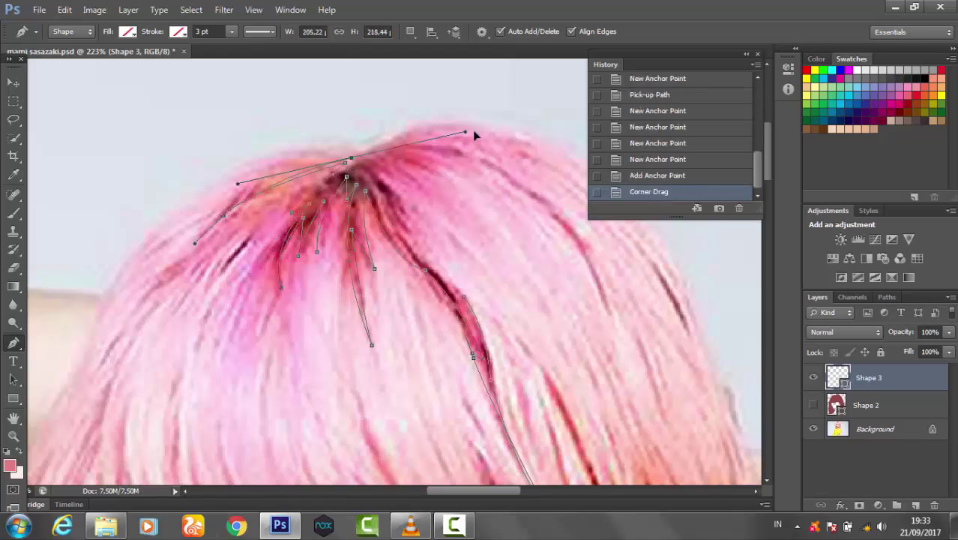
left_click(75, 330)
scroll(439, 221, "down", 3)
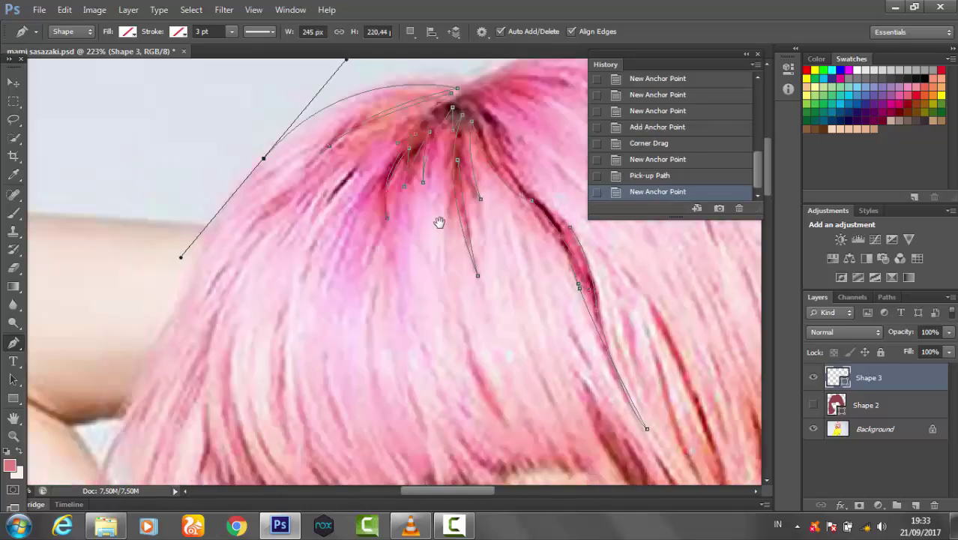
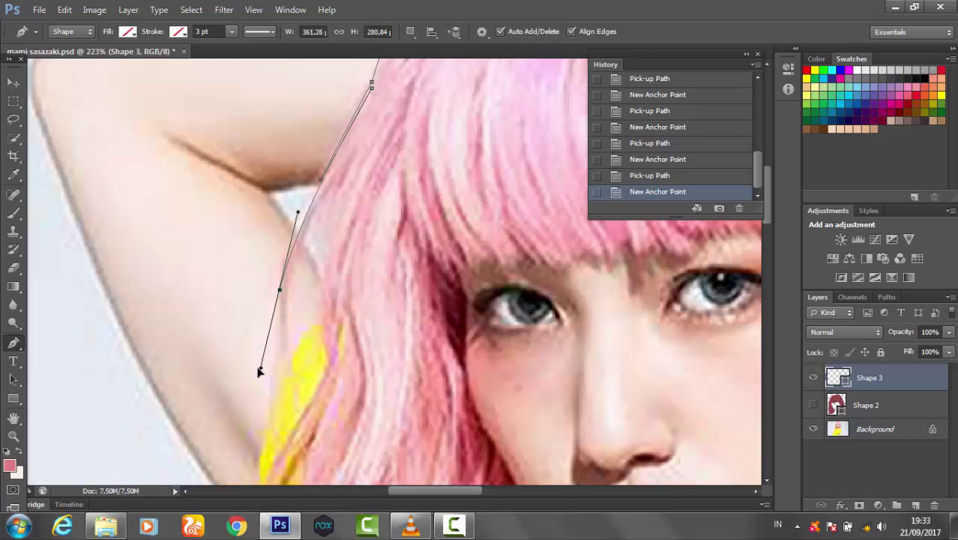
scroll(300, 171, "down", 2)
Place curved anchors along the pink hair strand beside the raised arm on Shape 3.
left_click(298, 165, "alt")
left_click_drag(316, 346, 316, 345)
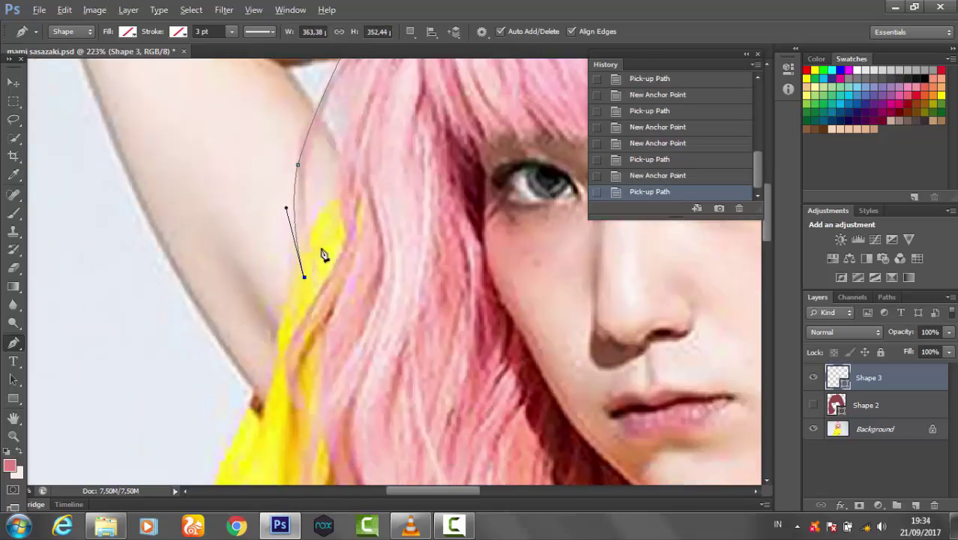
scroll(321, 253, "up", 3)
left_click(315, 188, "alt")
left_click_drag(311, 204, 309, 226)
left_click(364, 114, "alt")
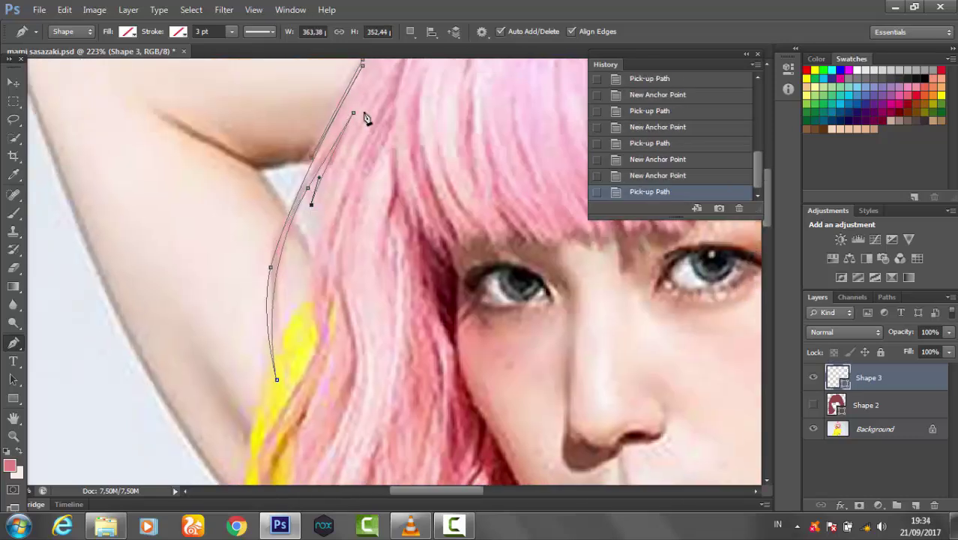
scroll(327, 343, "down", 1)
left_click_drag(328, 343, 321, 300)
scroll(326, 168, "down", 5)
Continue the strand outline with more anchors, working back upward.
left_click(308, 156, "alt")
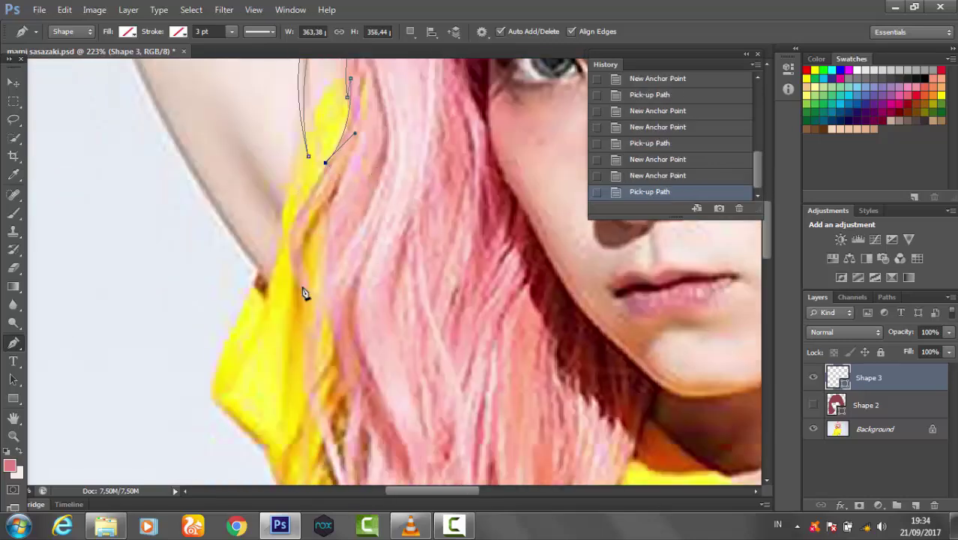
left_click(306, 290)
scroll(307, 285, "up", 2)
left_click(325, 271, "alt")
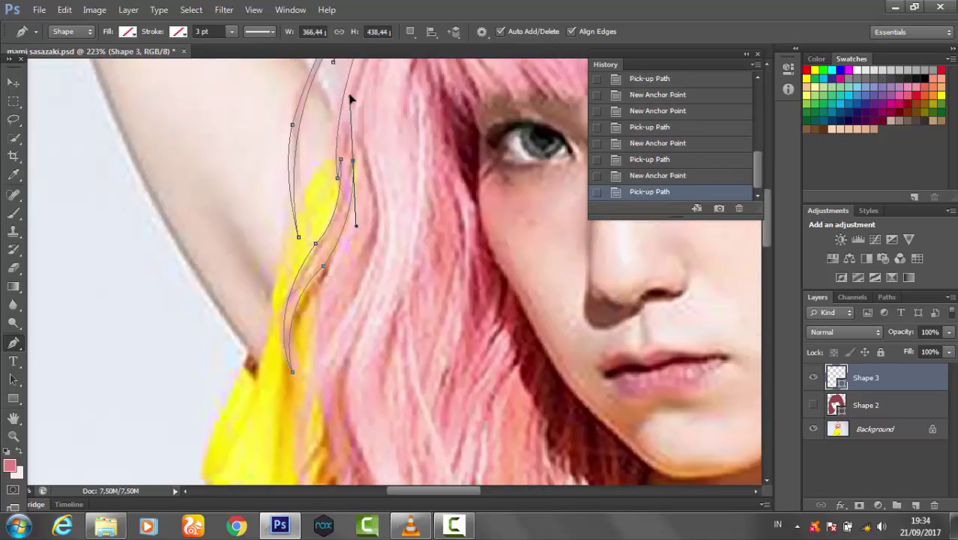
left_click(327, 274, "alt")
left_click(328, 274)
scroll(374, 343, "up", 5)
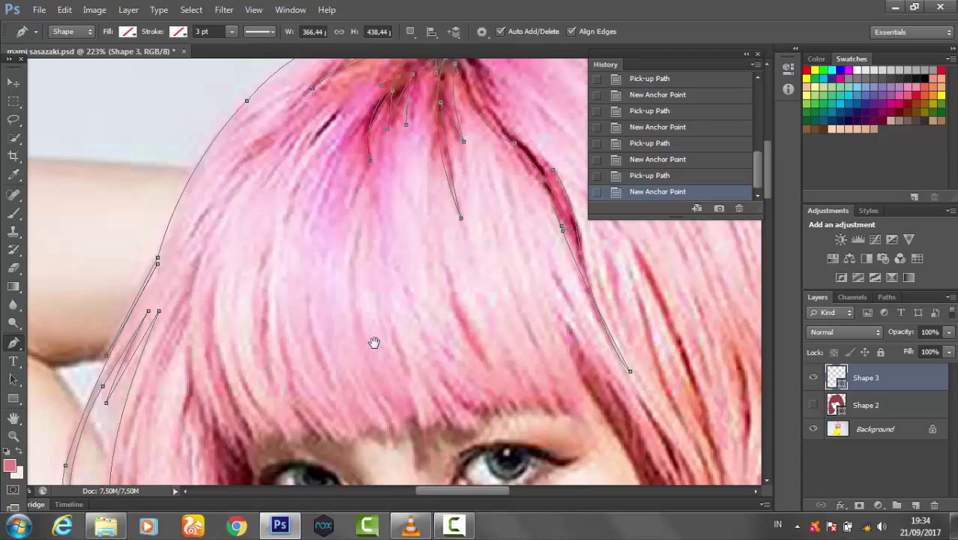
scroll(374, 343, "down", 5)
scroll(420, 360, "left", 1)
scroll(267, 318, "up", 1)
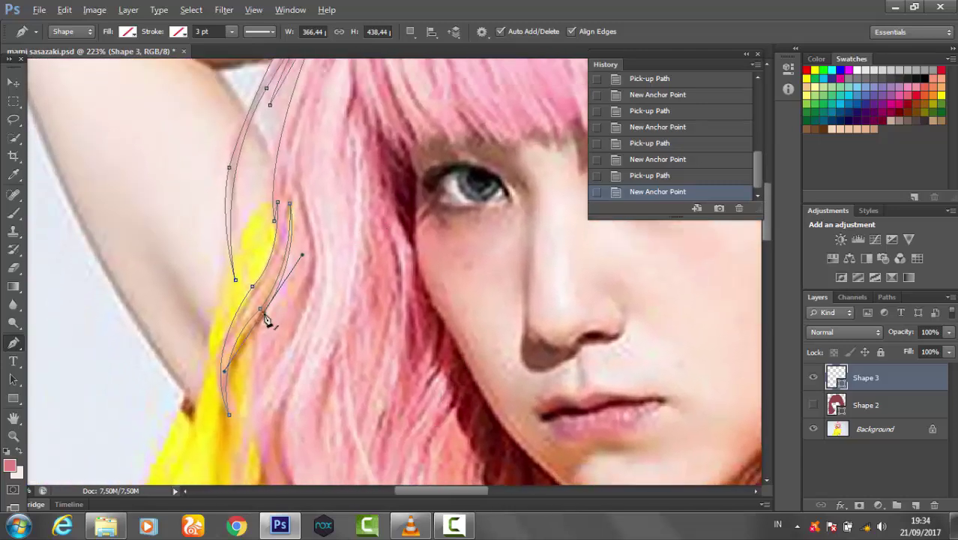
left_click(266, 318)
left_click_drag(266, 318, 340, 190)
Undo a stray edit, add curved anchors up the strand edge, then zoom out to the whole head.
scroll(300, 287, "down", 3)
left_click_drag(329, 289, 366, 353)
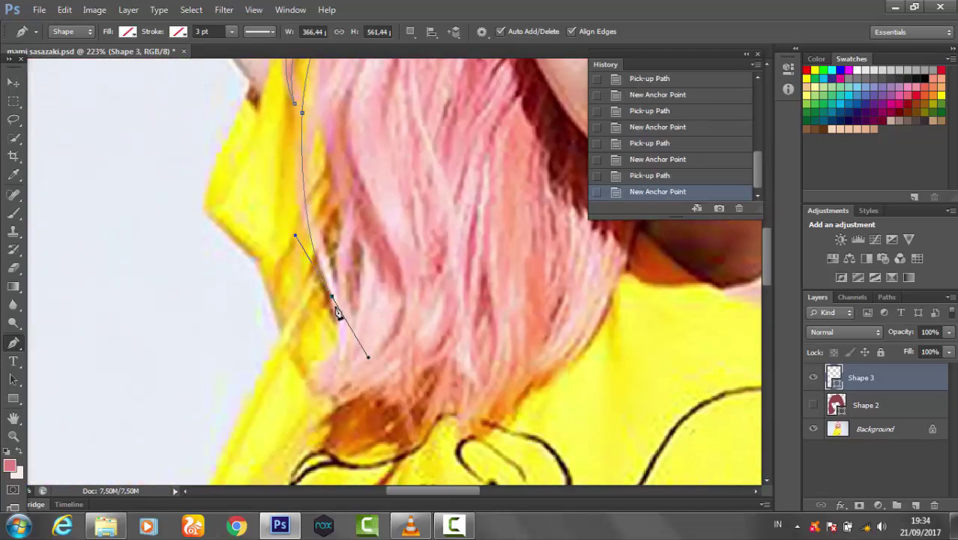
key("ctrl+z")
left_click_drag(311, 247, 342, 315)
left_click_drag(342, 349, 343, 375)
mouse_move(331, 254)
left_mouse_down()
mouse_move(318, 216)
mouse_move(336, 156)
left_mouse_up()
scroll(319, 217, "up", 1)
scroll(321, 214, "up", 2)
scroll(345, 242, "up", 2)
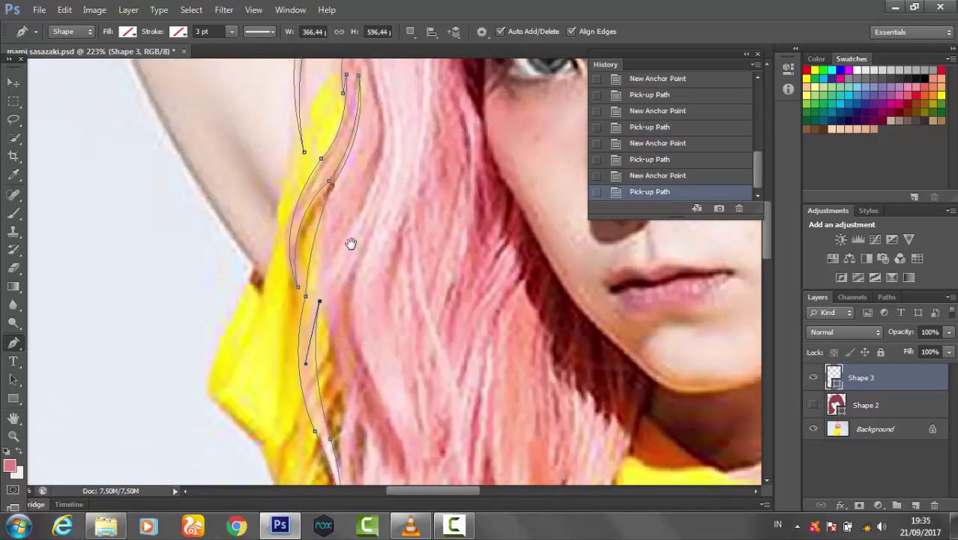
scroll(349, 242, "up", 1)
left_click_drag(334, 280, 349, 251)
scroll(341, 257, "up", 3)
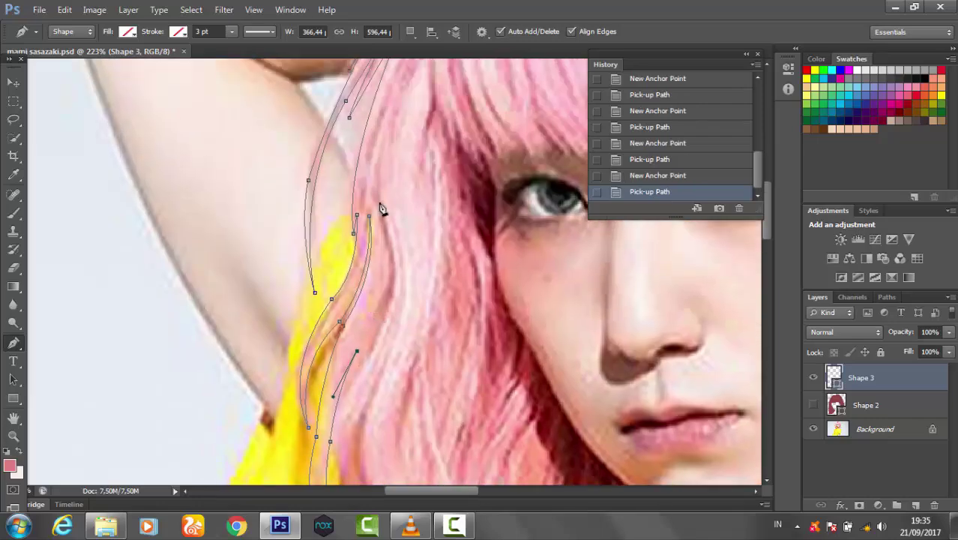
left_click_drag(379, 217, 398, 287)
key("z")
scroll(439, 318, "down", 3)
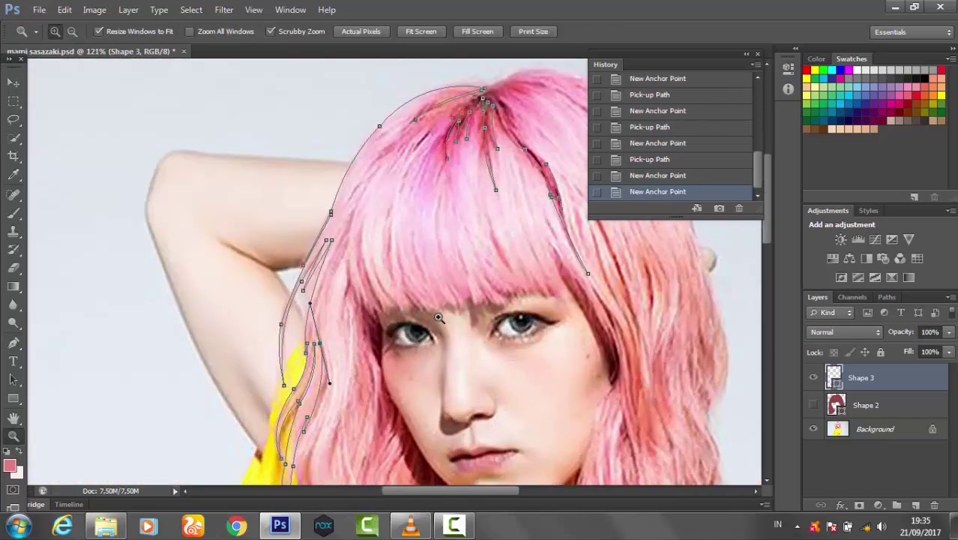
Undo the latest strand path edits from the History panel.
left_click(740, 209)
key("Return")
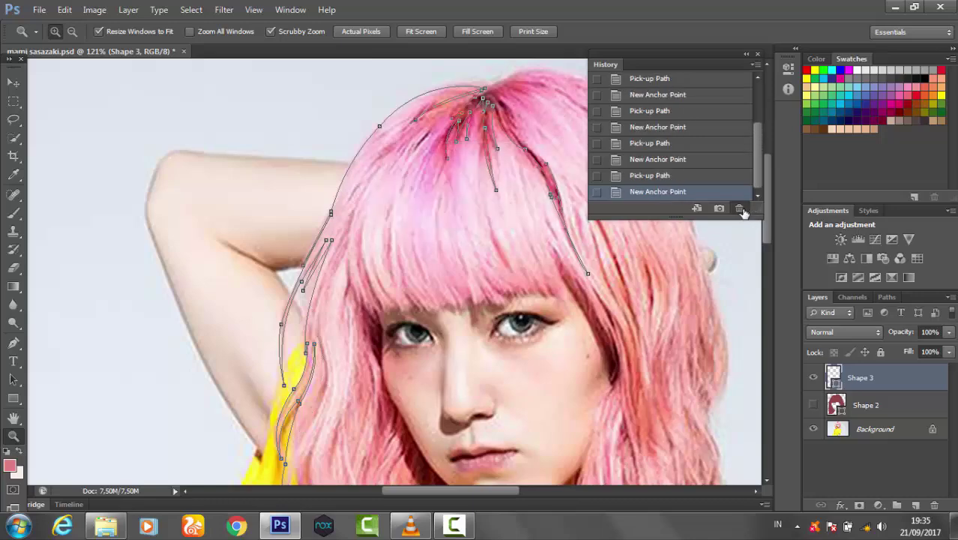
left_click(740, 209)
left_click(740, 209)
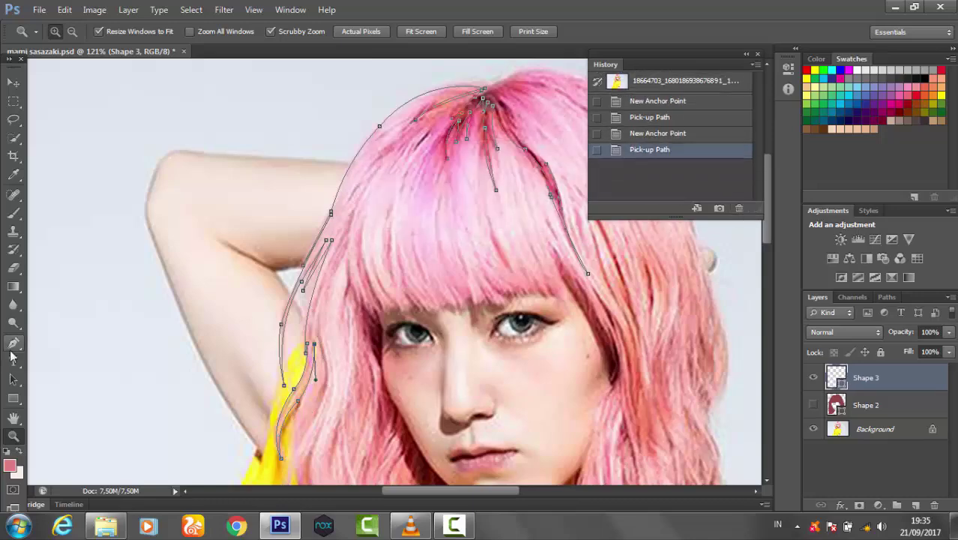
Remove anchors from the left strand path and clear what remains.
left_click(13, 345)
left_click(315, 347)
left_click(315, 347)
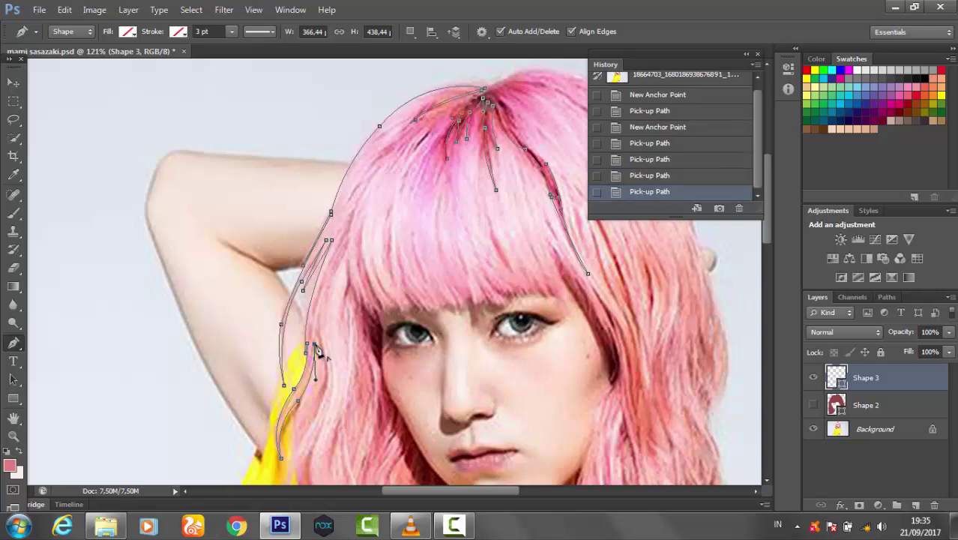
left_click(309, 362)
left_click(304, 369)
left_click(332, 250)
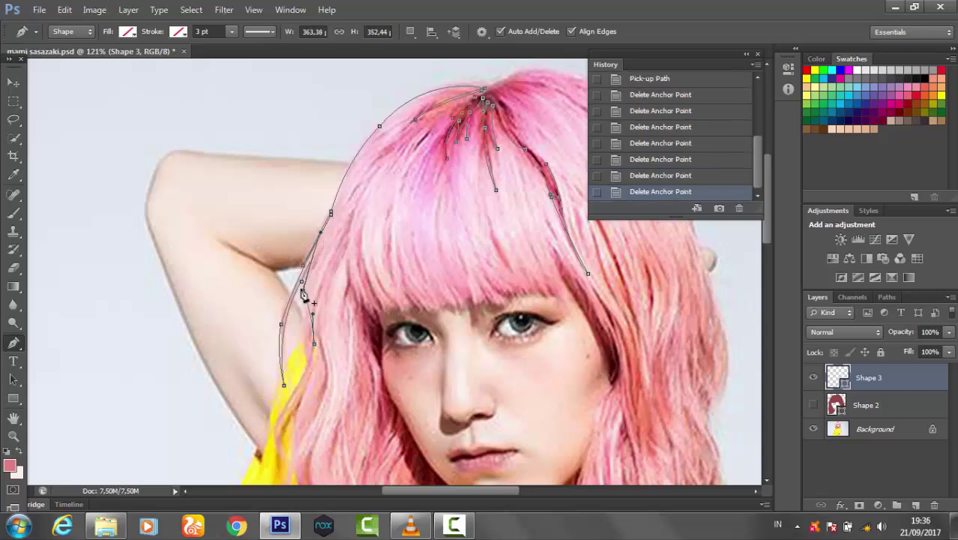
left_click(332, 256)
left_click(333, 217)
left_click(324, 247)
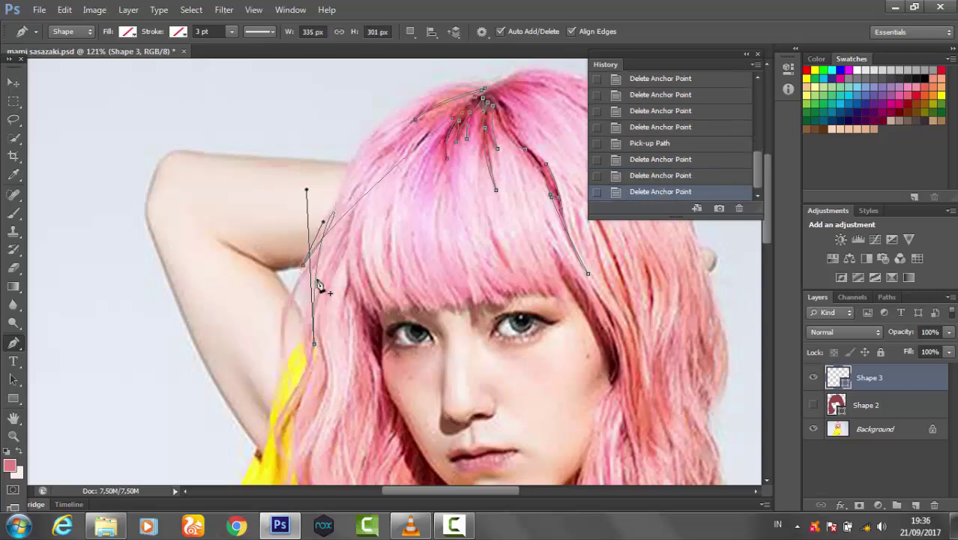
key("Delete")
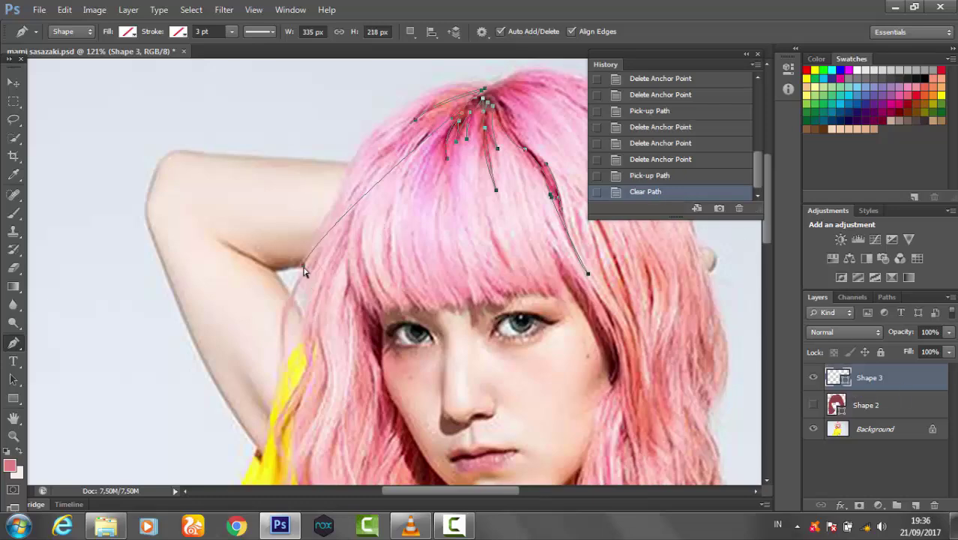
Clear leftover path segments and stray crown anchors, then delete the Shape 3 layer.
left_click(308, 262)
key("Delete")
left_click_drag(465, 120, 517, 120)
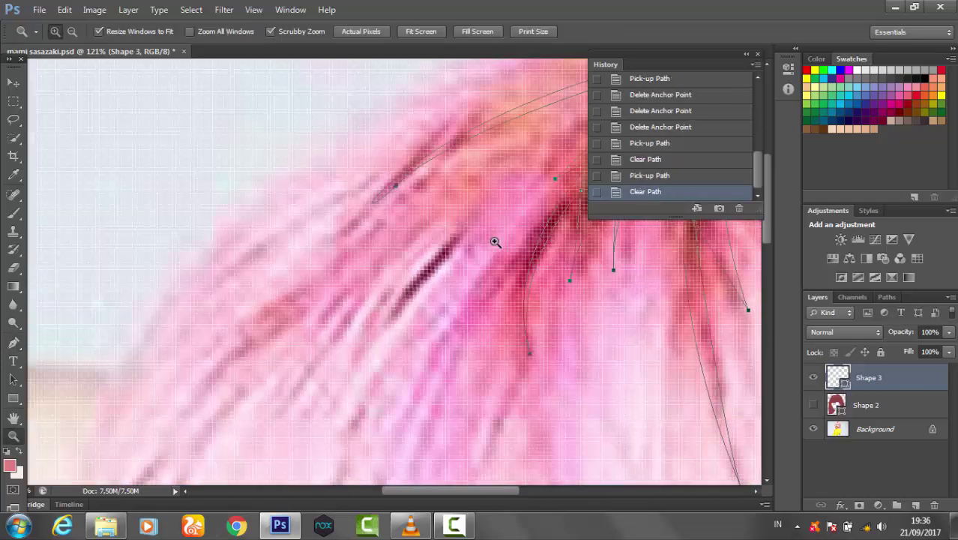
left_click(260, 237)
left_click_drag(282, 180, 213, 134)
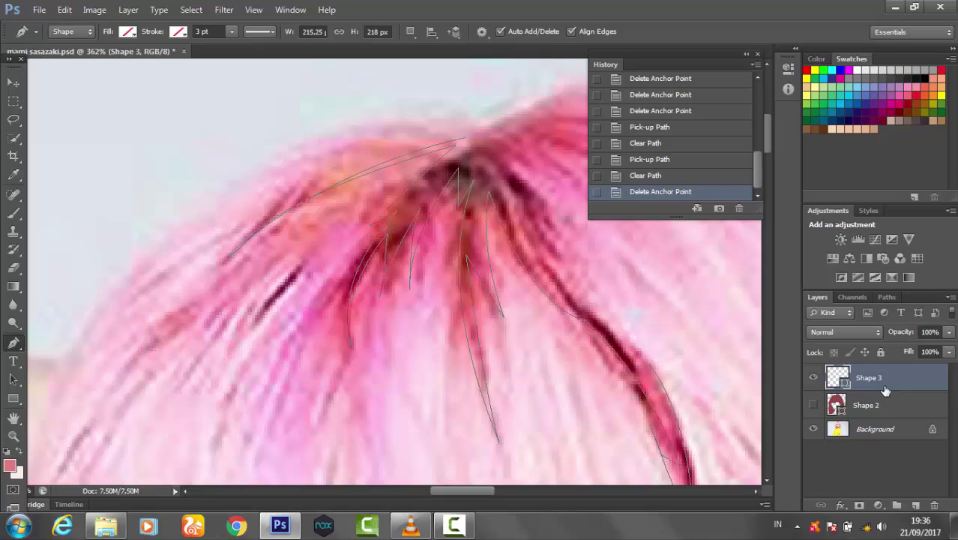
key("Delete")
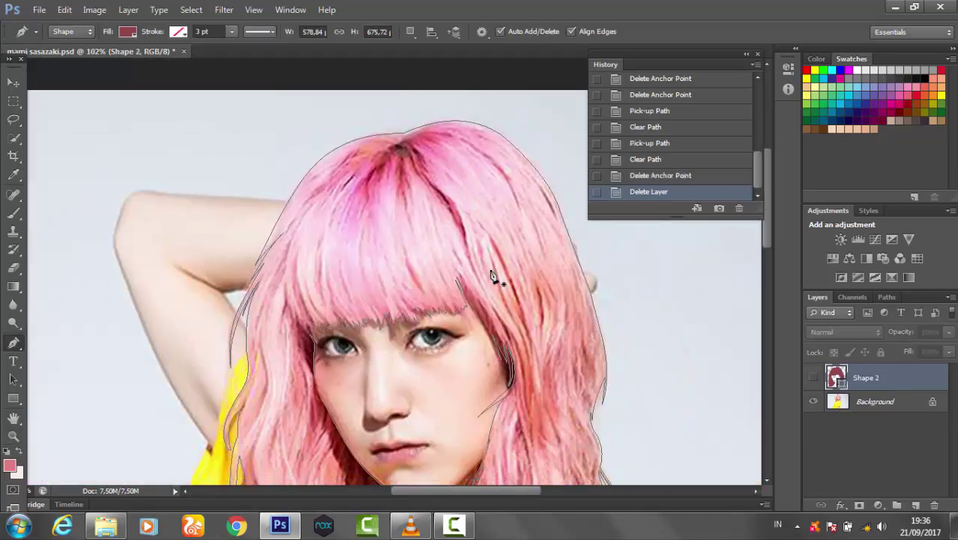
Hide the hair shape's path outline and zoom in on the hair to 217%.
left_click_drag(433, 282, 413, 210)
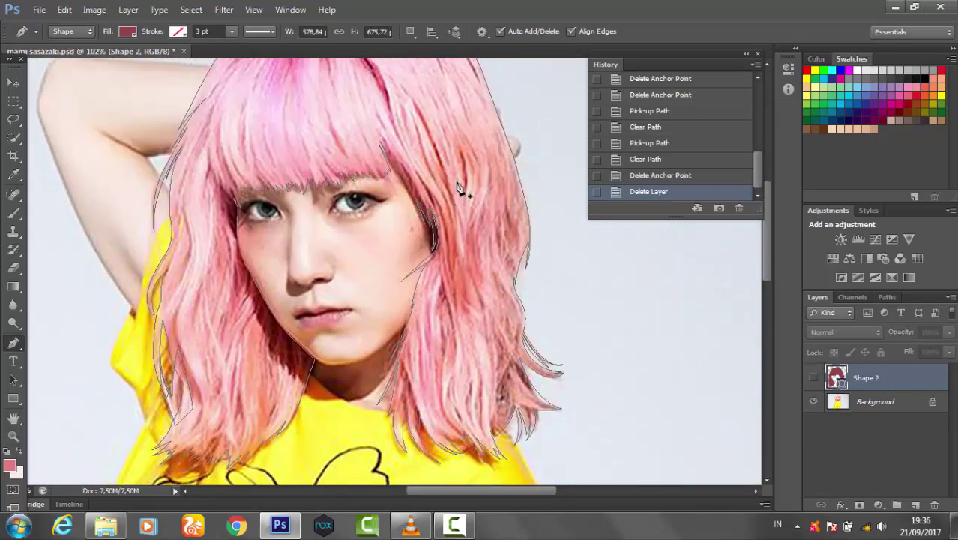
key("ctrl+comma")
key("ctrl+comma")
key("z")
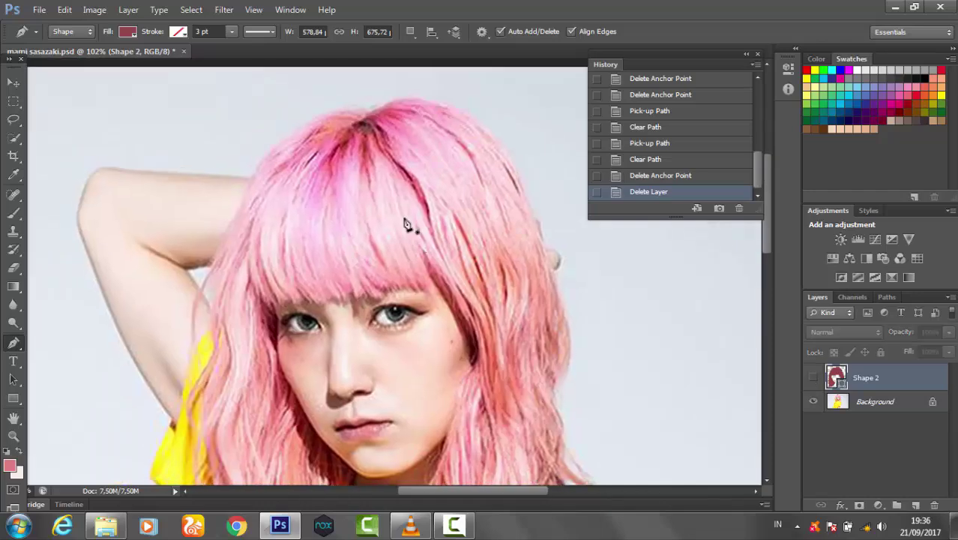
left_click_drag(401, 221, 258, 277)
Start a new shape layer and trace curved strand outlines down the bangs.
key("p")
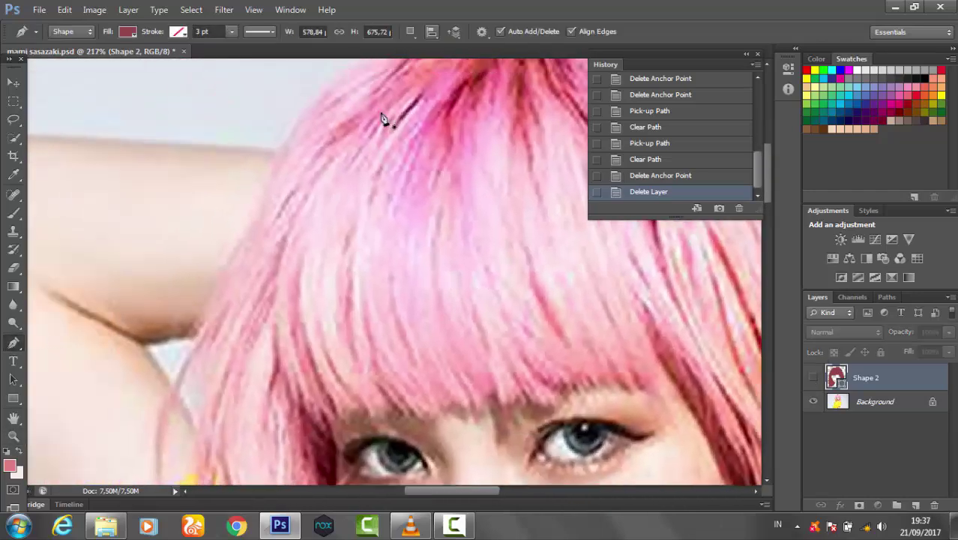
left_click(344, 149)
left_click_drag(305, 470, 321, 326)
left_click(278, 321)
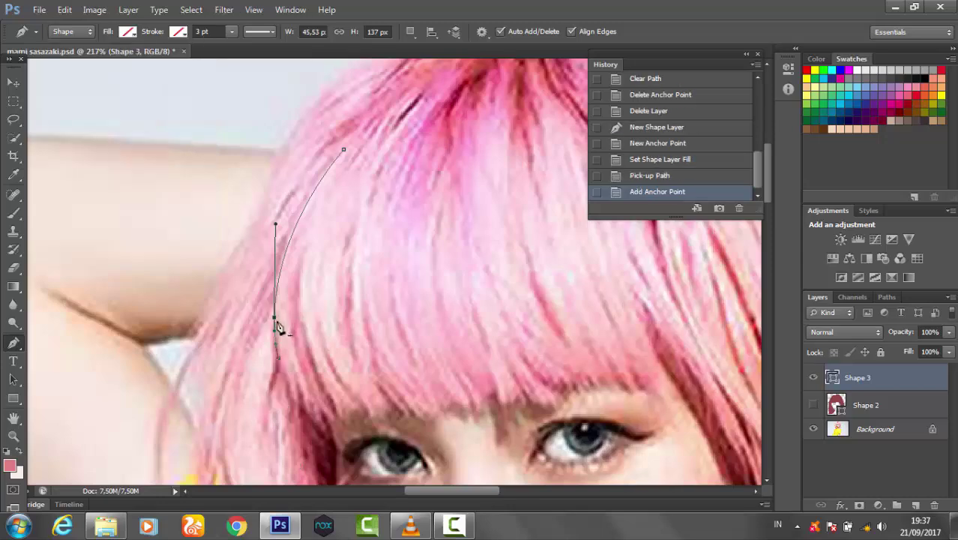
left_click_drag(247, 207, 284, 364)
left_click(285, 354)
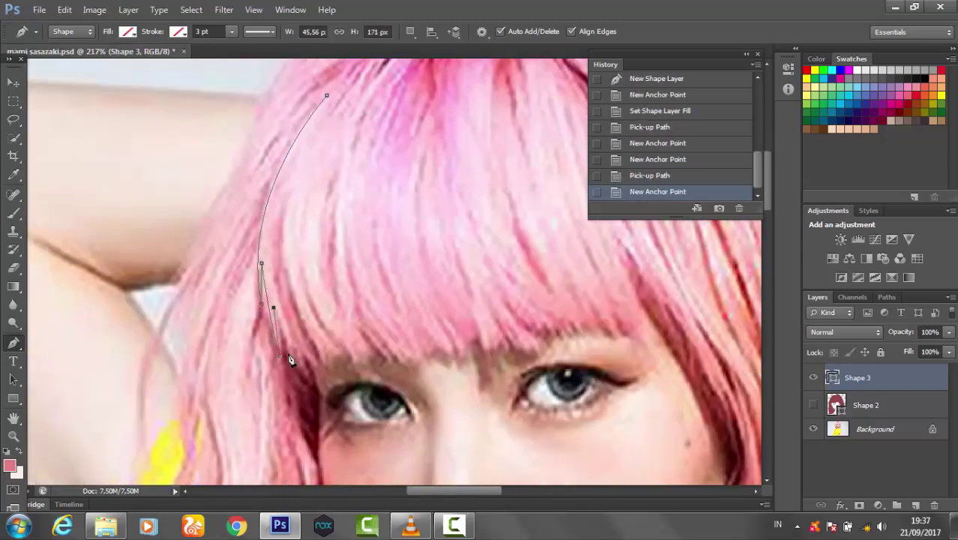
left_click(322, 95)
left_click(285, 183)
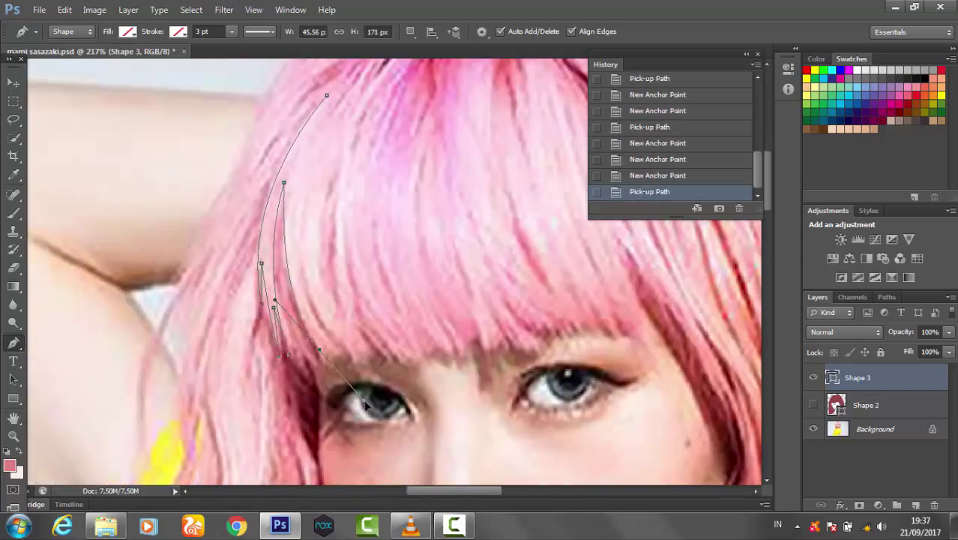
left_click(293, 259)
left_click(300, 192)
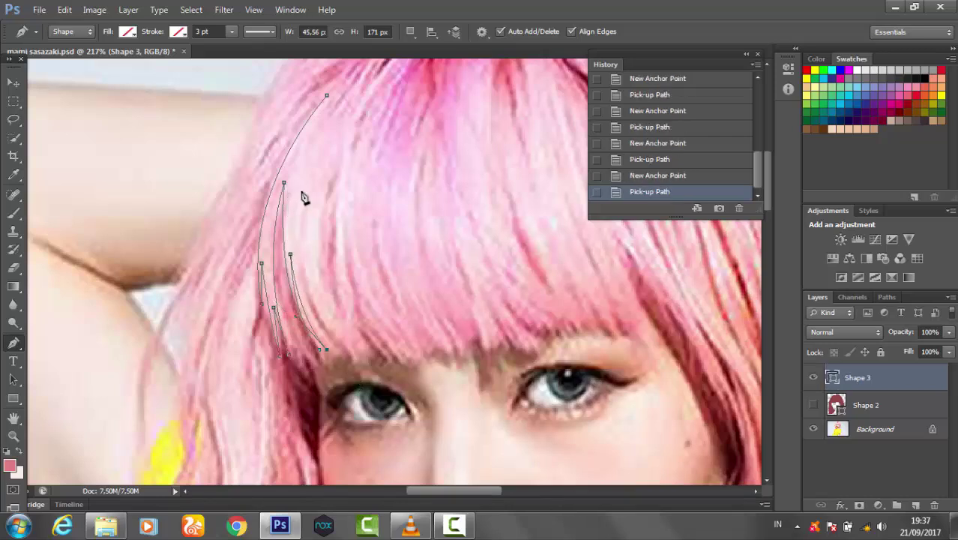
left_click_drag(337, 336, 386, 386)
Trace further strands up to the crown and close the strand outline.
scroll(386, 386, "up", 1)
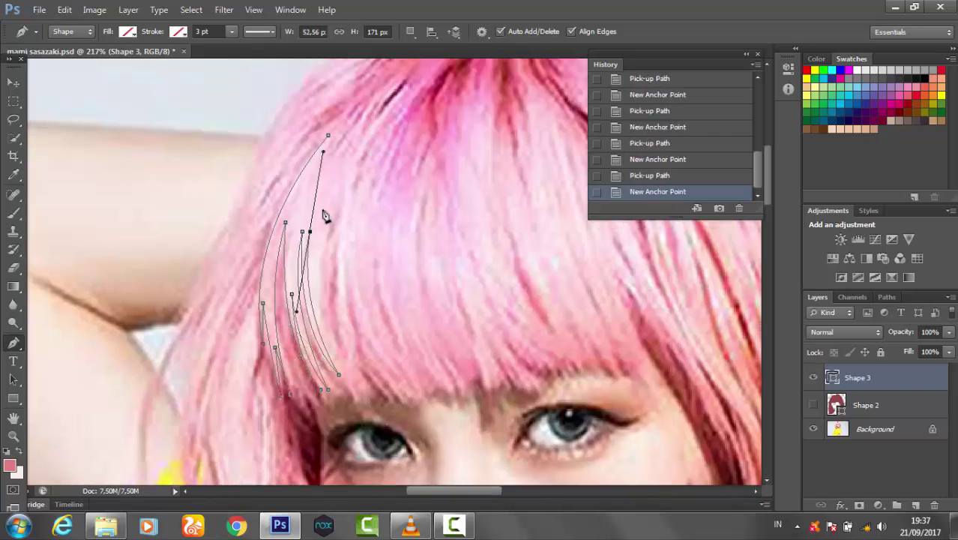
left_click(309, 231)
mouse_move(333, 348)
left_mouse_down()
mouse_move(357, 386)
mouse_move(361, 346)
mouse_move(342, 363)
left_mouse_up()
scroll(336, 174, "up", 1)
left_click(348, 174)
scroll(361, 345, "up", 1)
left_click(406, 160)
scroll(450, 150, "up", 1)
left_click_drag(406, 222, 434, 193)
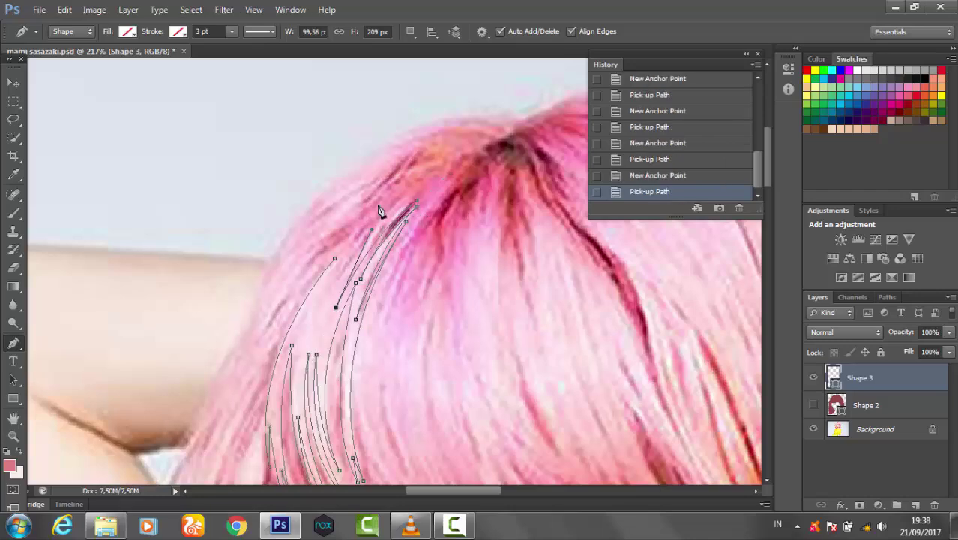
left_click(400, 201)
left_click_drag(336, 307, 291, 382)
left_click(246, 356)
Fill the Shape 3 strand layer with pale pink via the custom colour picker.
left_click(128, 31)
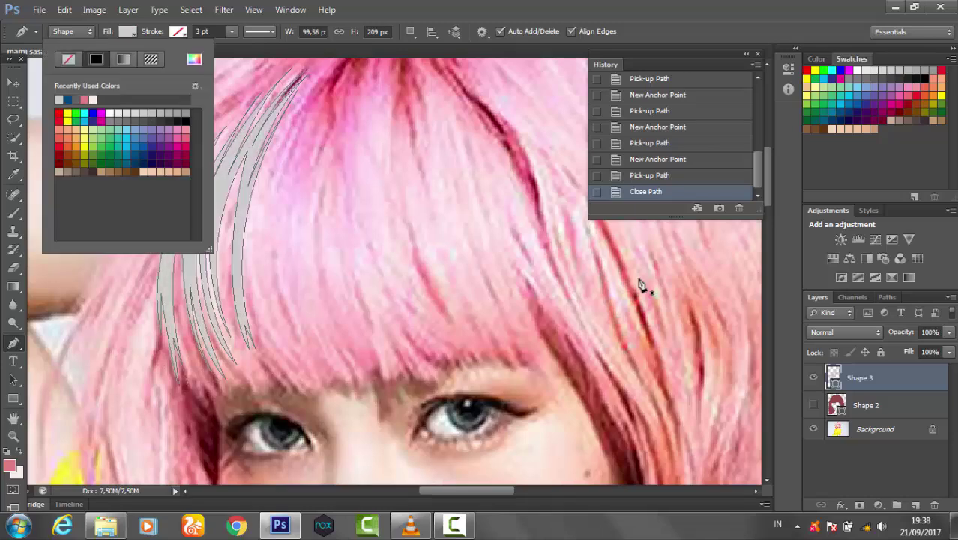
left_click(204, 39)
key("Return")
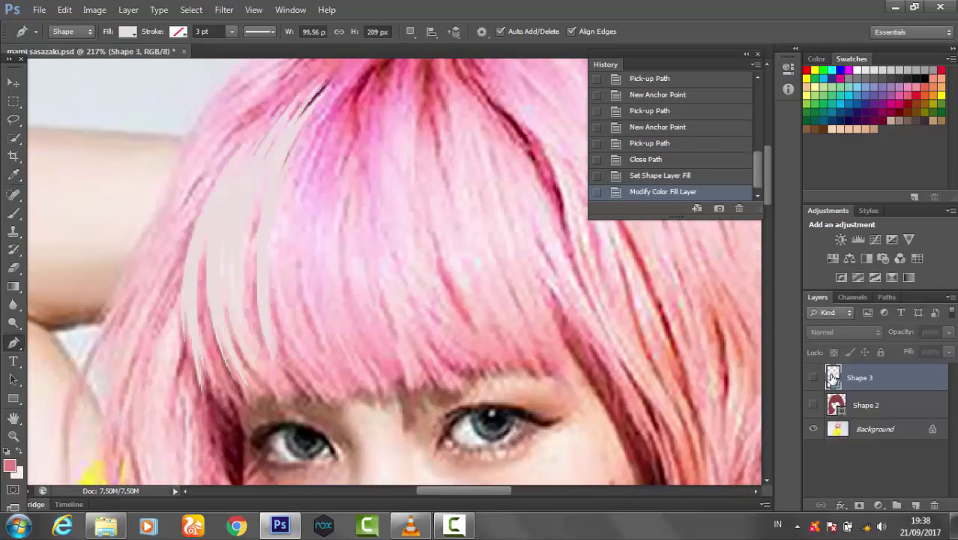
double_click(834, 377)
Confirm the adjusted fill colour of the previous strand shape and return to the Pen.
key("Return")
key("v")
scroll(373, 274, "up", 1)
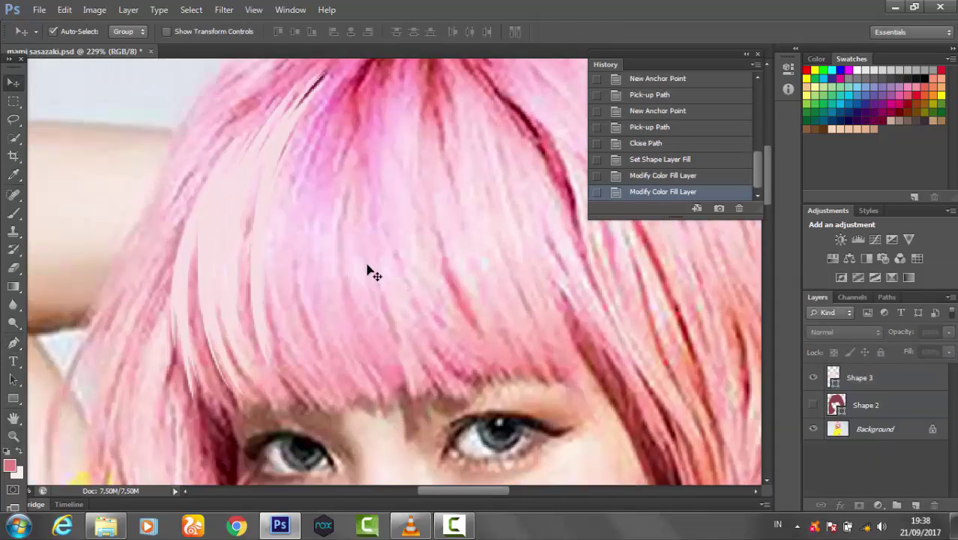
key("p")
Trace a fringe strand as Shape 4 and fill it light pink.
left_click(277, 200)
left_click_drag(286, 352, 324, 423)
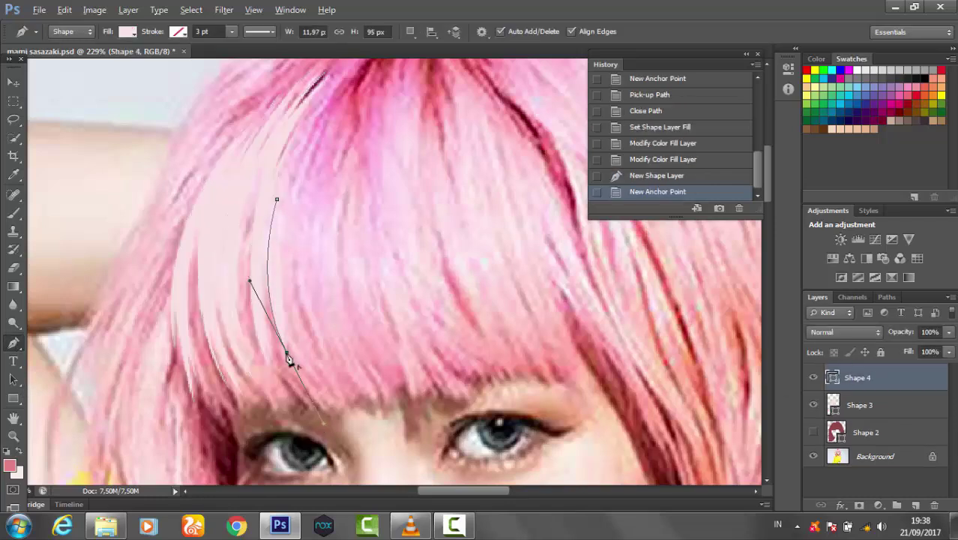
left_click(127, 32)
left_click_drag(284, 188, 319, 100)
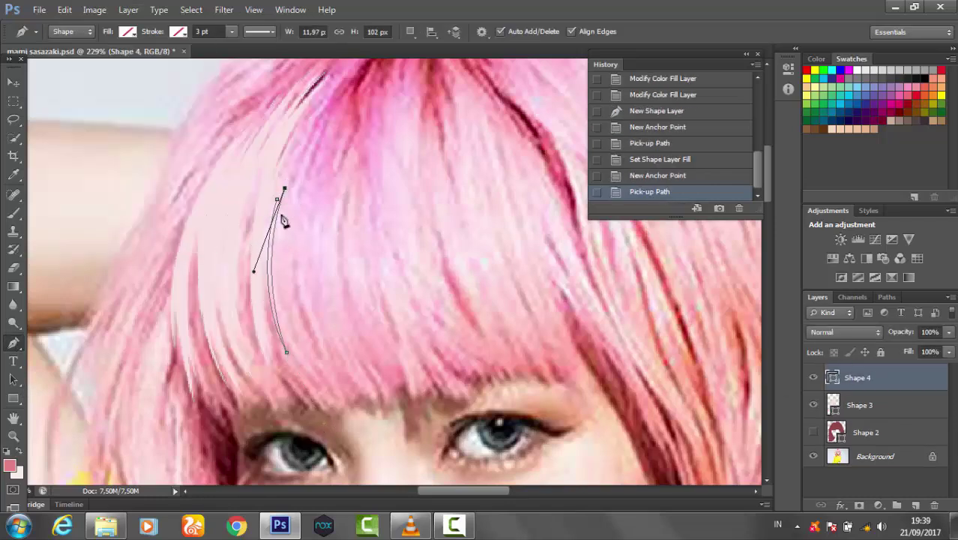
scroll(282, 219, "up", 2)
left_click(319, 151)
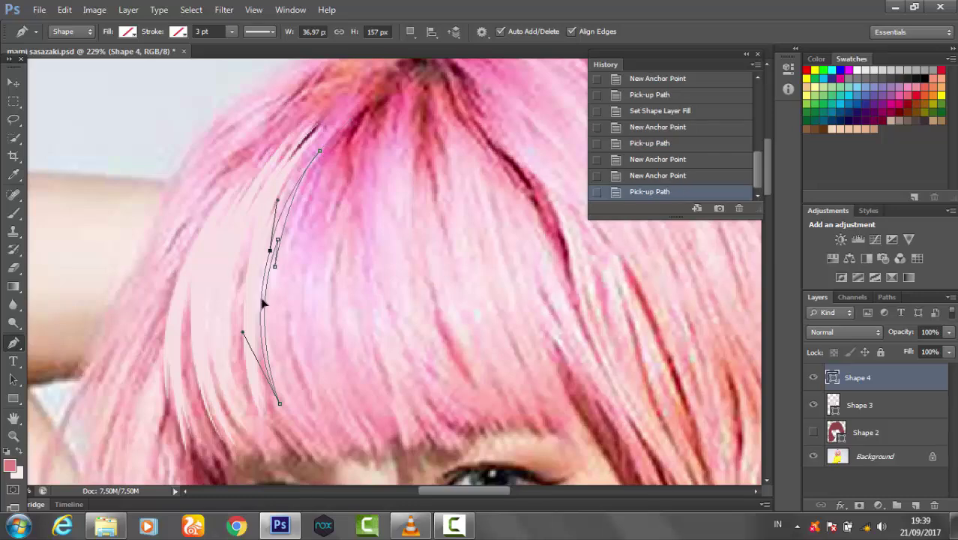
left_click(270, 250)
left_click(127, 32)
left_click(203, 38)
left_click(251, 220)
left_click(937, 308)
Begin Shape 5 with no fill, tracing the lower parts of two fringe strands.
scroll(279, 214, "down", 2)
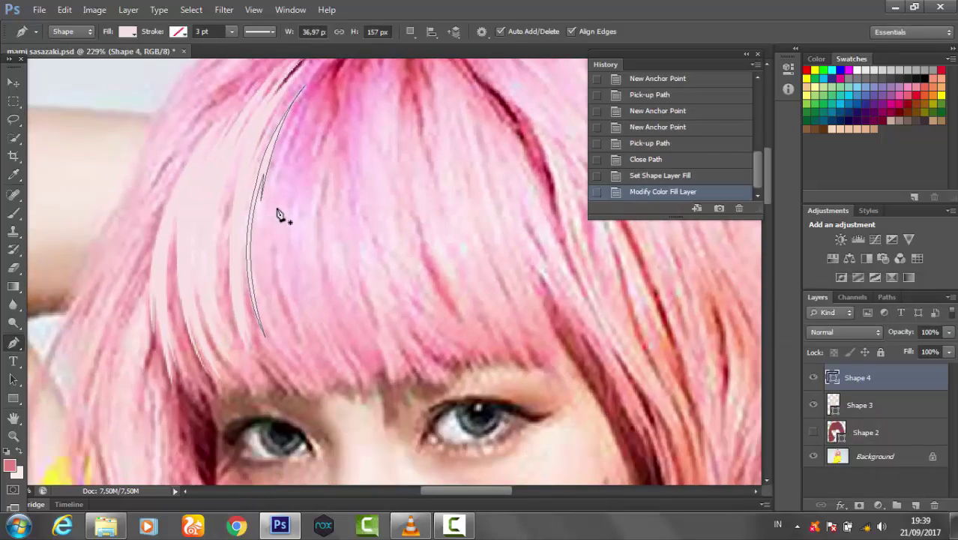
left_click_drag(287, 203, 347, 402)
left_click_drag(313, 361, 359, 370)
left_click(127, 31)
left_click(63, 63)
left_click_drag(290, 220, 299, 141)
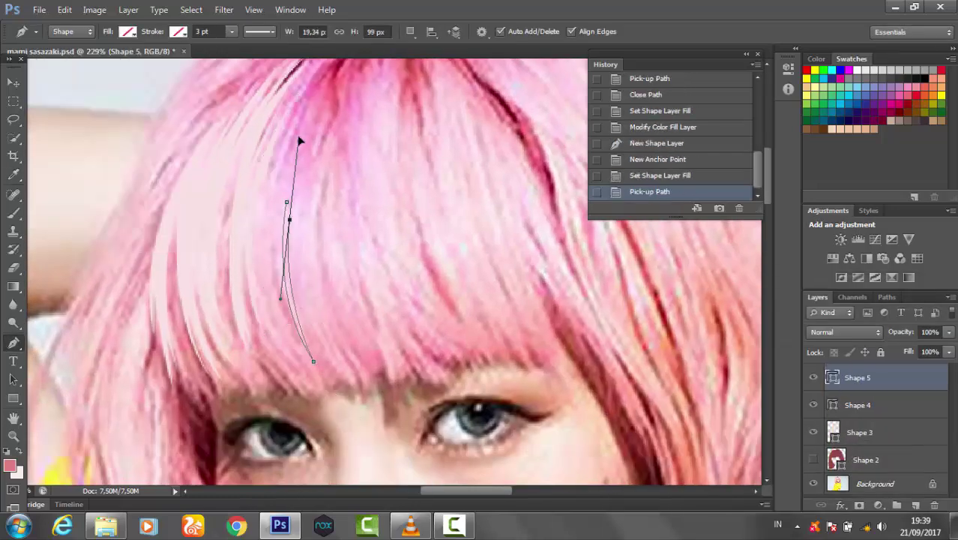
left_click(318, 333)
left_click(301, 223)
left_click(303, 285)
left_click_drag(323, 324, 327, 330)
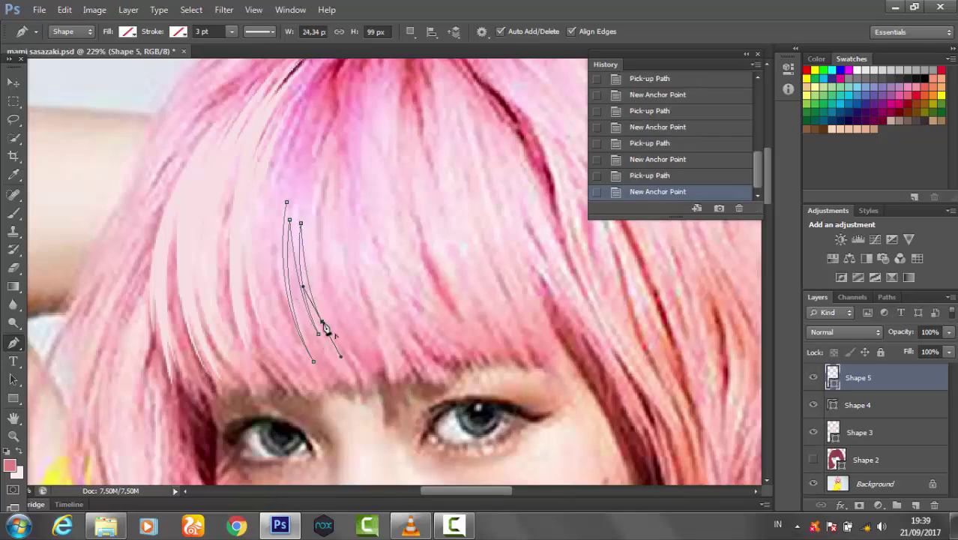
Extend the Shape 5 path toward the crown, close it and set its fill colour.
scroll(327, 330, "up", 2)
left_click_drag(335, 217, 368, 150)
left_click_drag(321, 224, 342, 184)
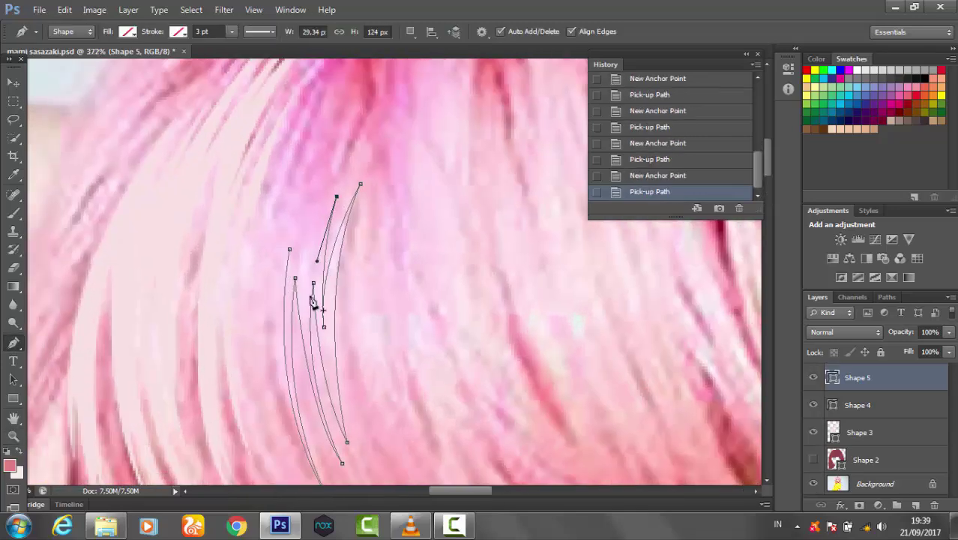
scroll(300, 270, "up", 2)
left_click(321, 195)
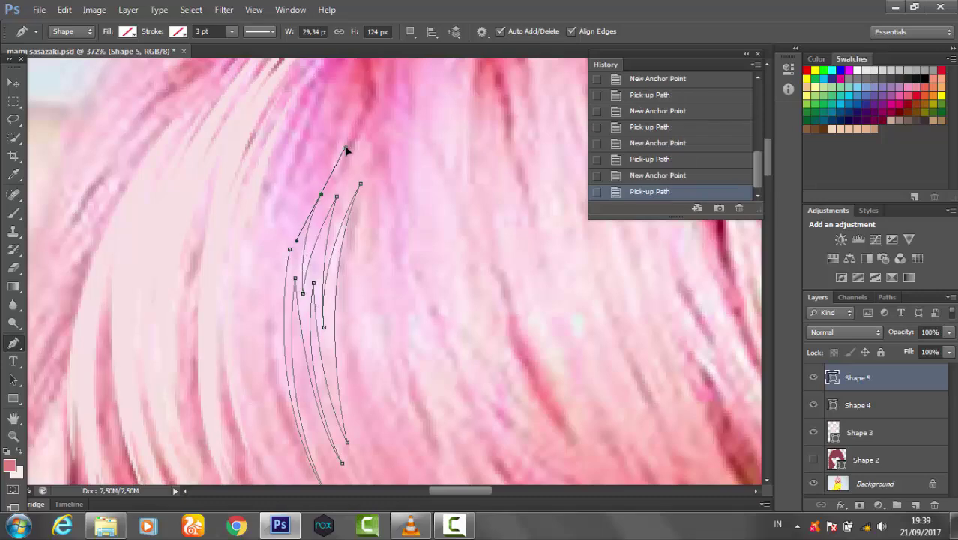
left_click(290, 250)
left_click(128, 31)
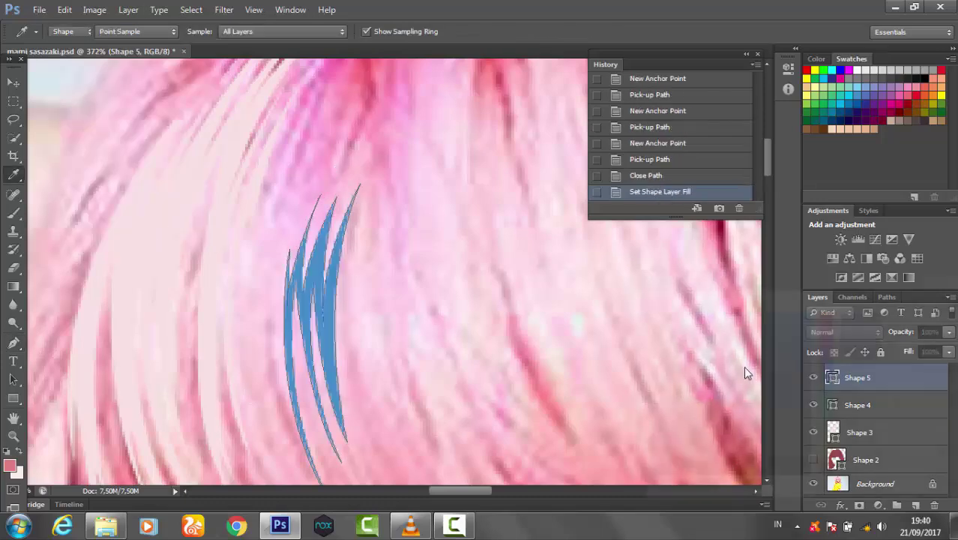
double_click(832, 377)
key("Return")
Zoom in on the fringe and start a new Shape 6 strand with no fill.
left_click(448, 326)
key("p")
left_click(439, 377)
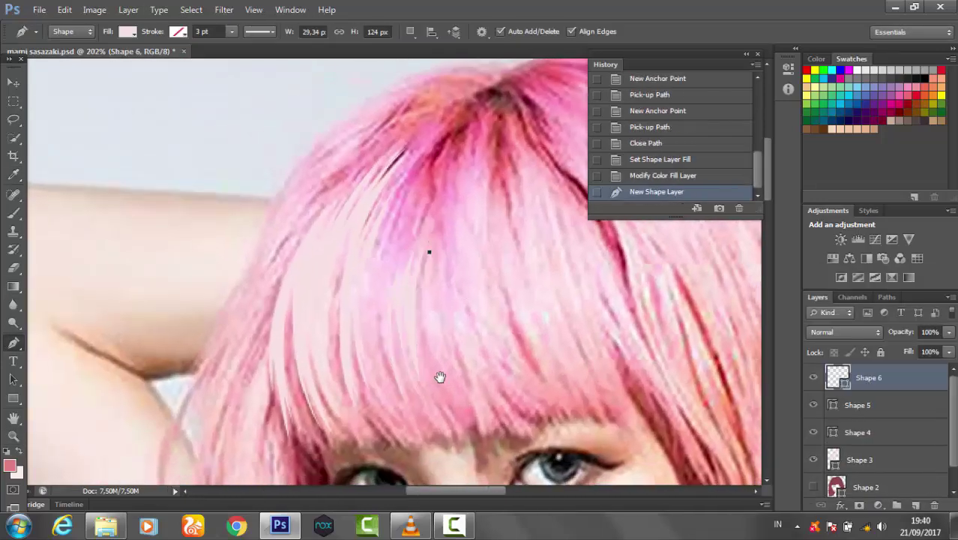
scroll(440, 377, "down", 4)
left_click_drag(381, 314, 420, 360)
left_click(128, 31)
left_click(54, 39)
Trace Shape 6 anchors down a fringe strand to its tips.
left_click(360, 253)
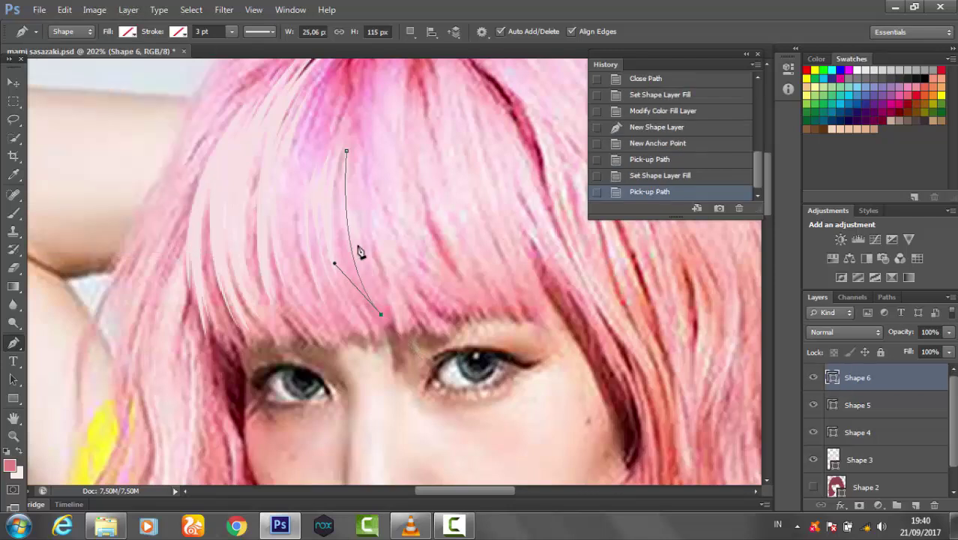
left_click_drag(347, 153, 341, 171)
left_click(354, 248)
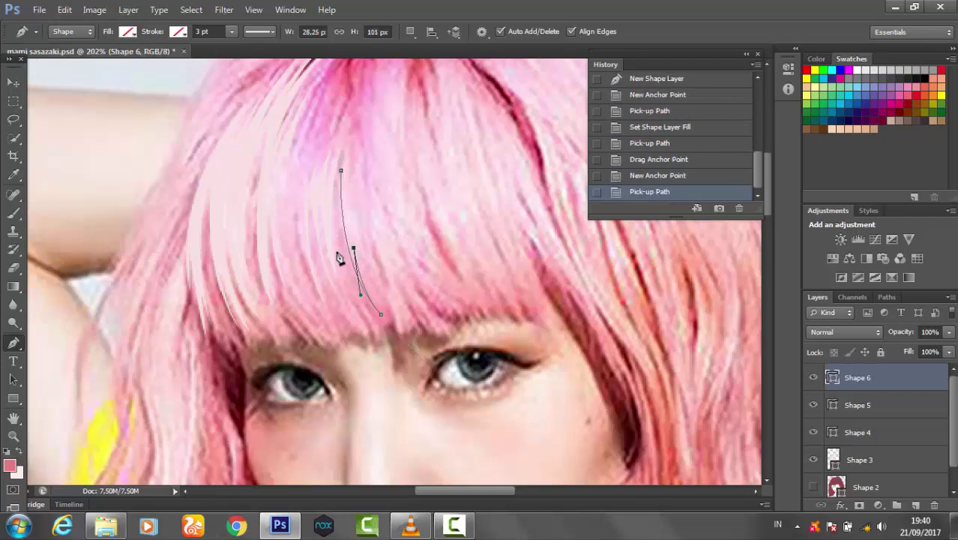
left_click(386, 306)
scroll(475, 235, "up", 2)
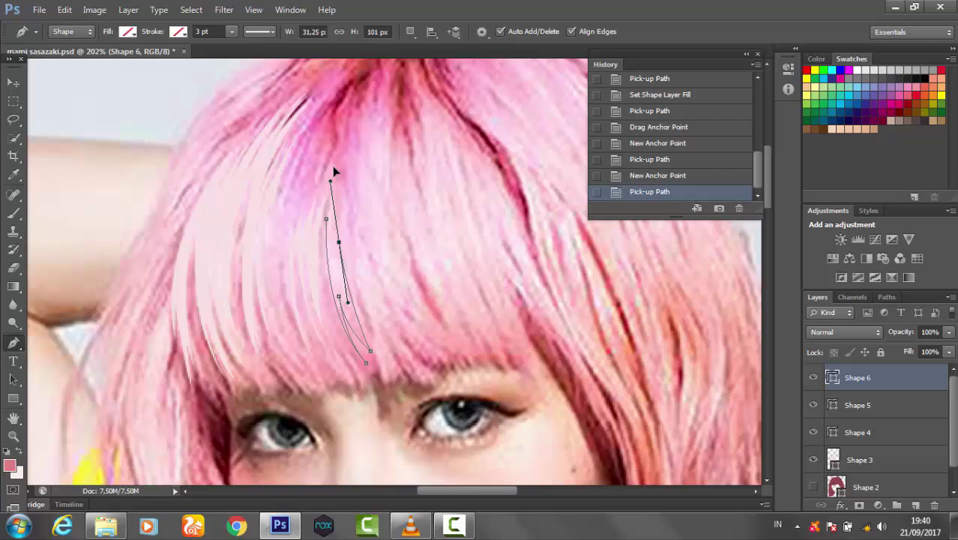
left_click(371, 339)
left_click(342, 244)
left_click(387, 379)
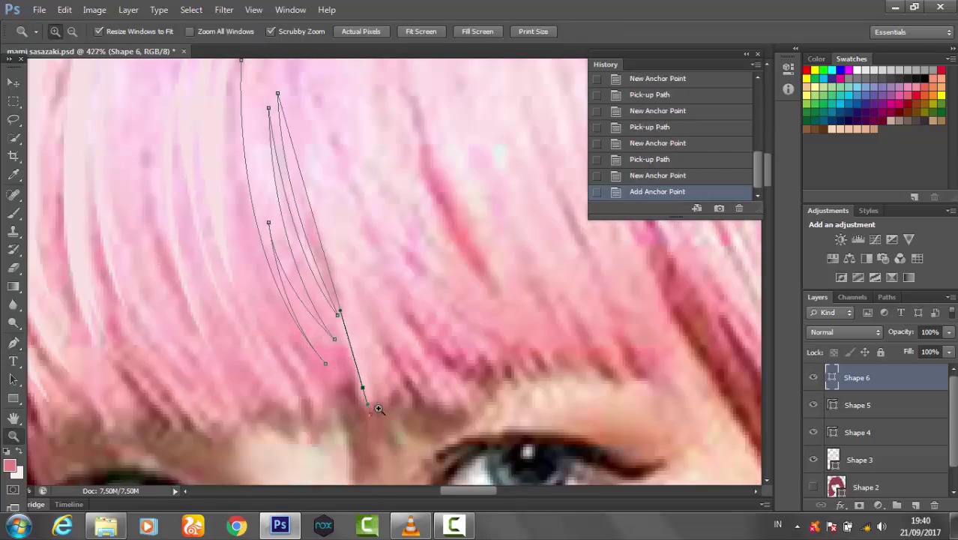
left_click_drag(385, 375, 365, 379)
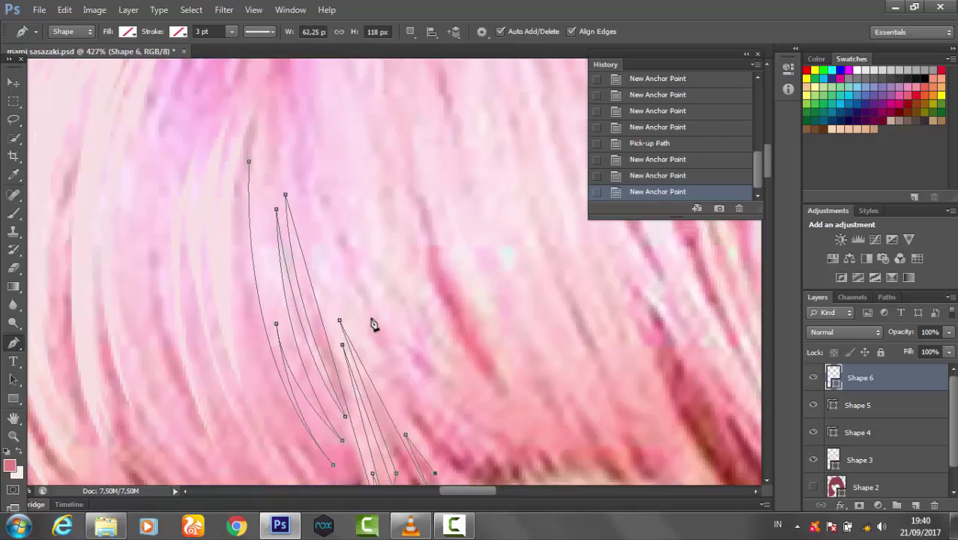
Add another strand from the upper left to Shape 6, undoing one misplaced anchor.
left_click(336, 164)
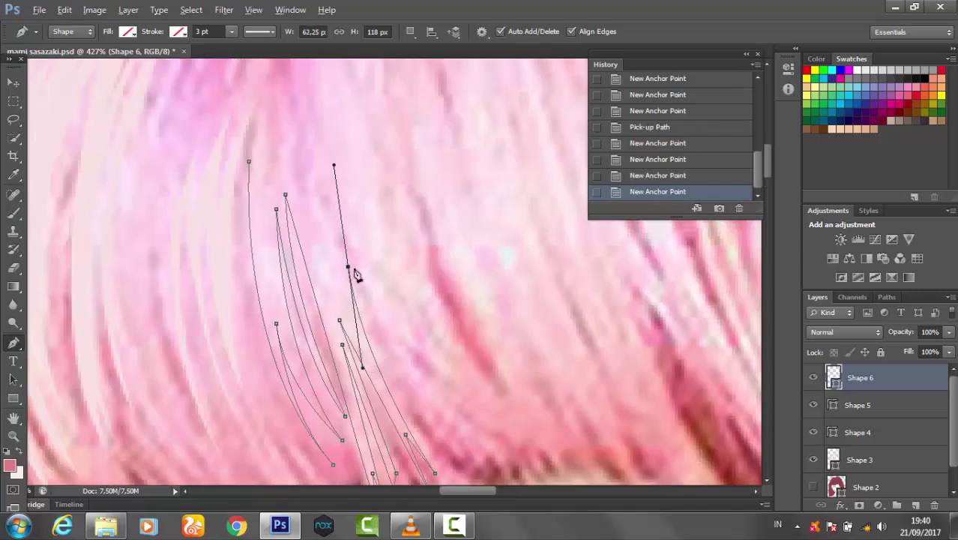
left_click_drag(416, 349, 474, 384)
left_click(739, 208)
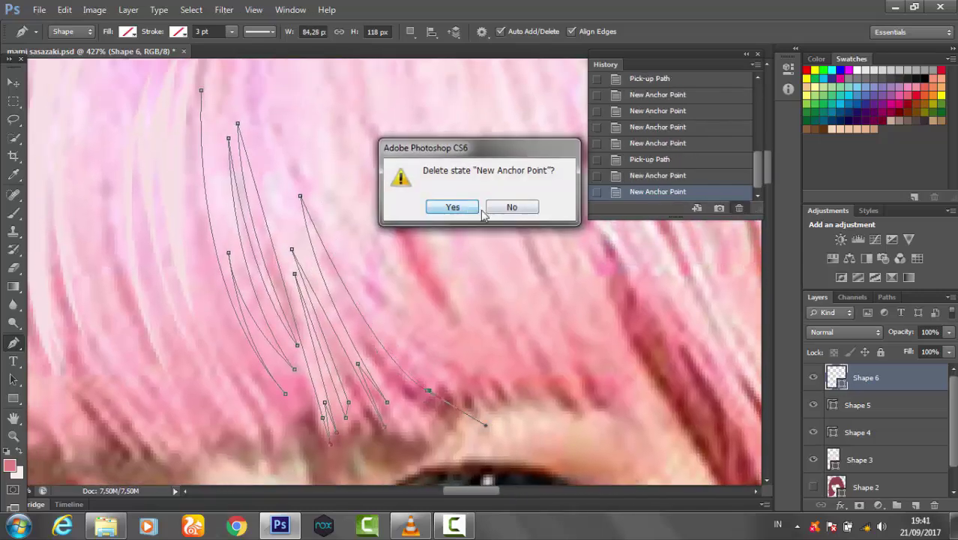
left_click(456, 208)
left_click(288, 139)
left_click(337, 254)
left_click(459, 385)
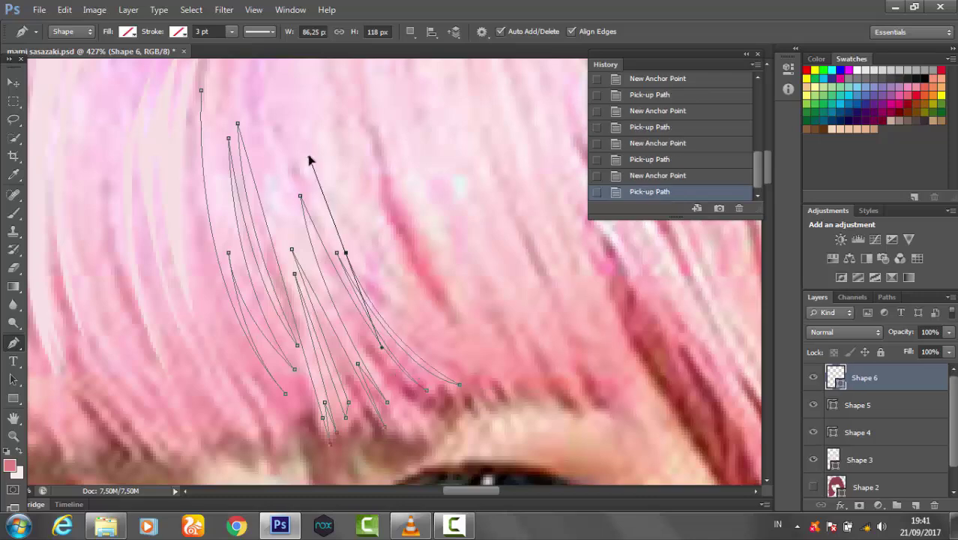
left_click_drag(484, 375, 488, 381)
left_click(349, 238)
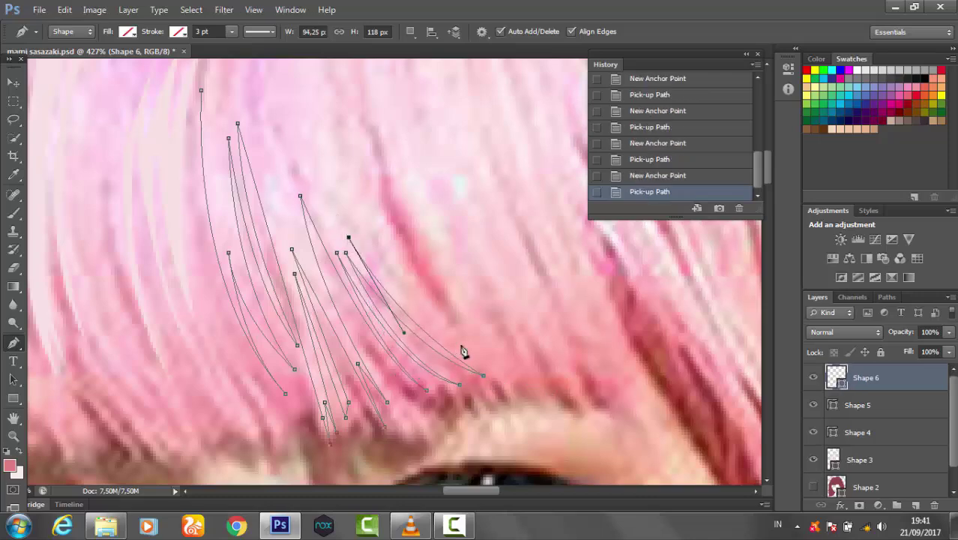
Trace a long strand up to the crown and close the Shape 6 cluster path.
scroll(470, 273, "down", 3, "alt")
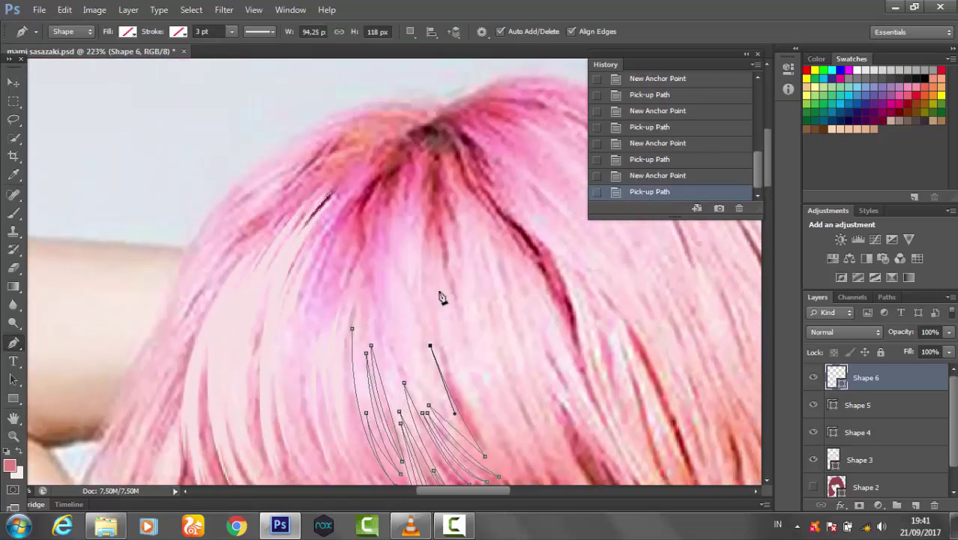
left_click_drag(424, 210, 473, 203)
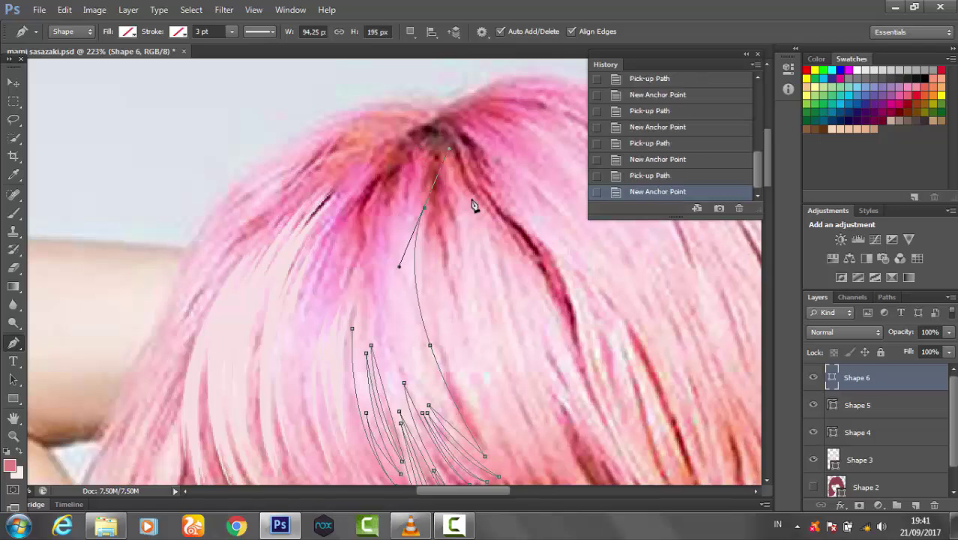
left_click(424, 209)
left_click(418, 335)
left_click(408, 207)
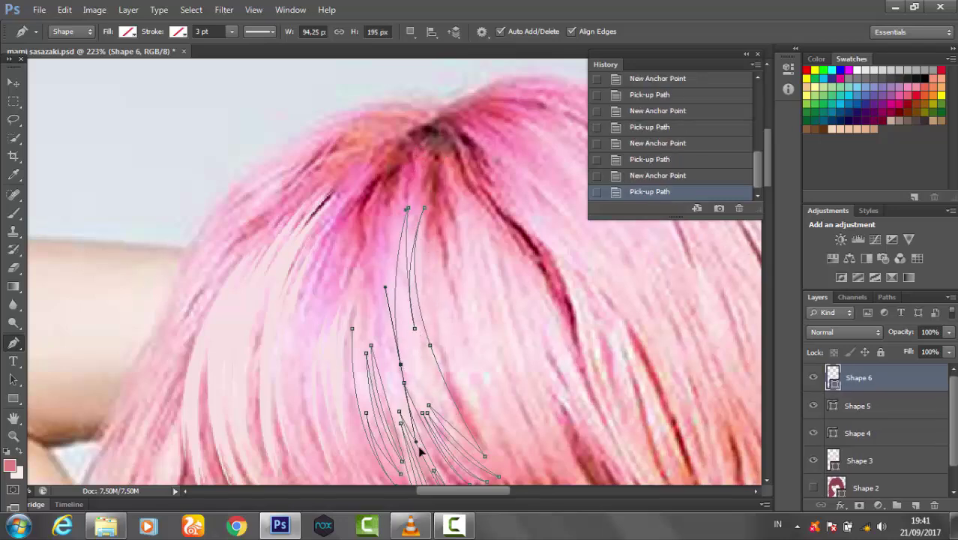
left_click_drag(395, 393, 397, 408)
scroll(376, 279, "up", 3, "alt")
left_click(375, 251)
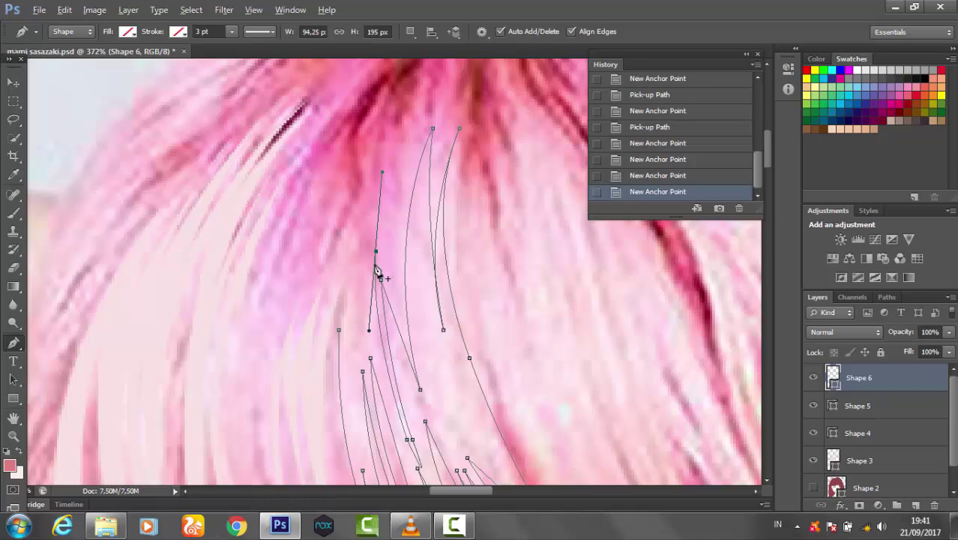
left_click(363, 358)
left_click(358, 244)
Give Shape 6 a solid fill and bring up the Color Picker for a custom colour.
scroll(361, 251, "down", 2)
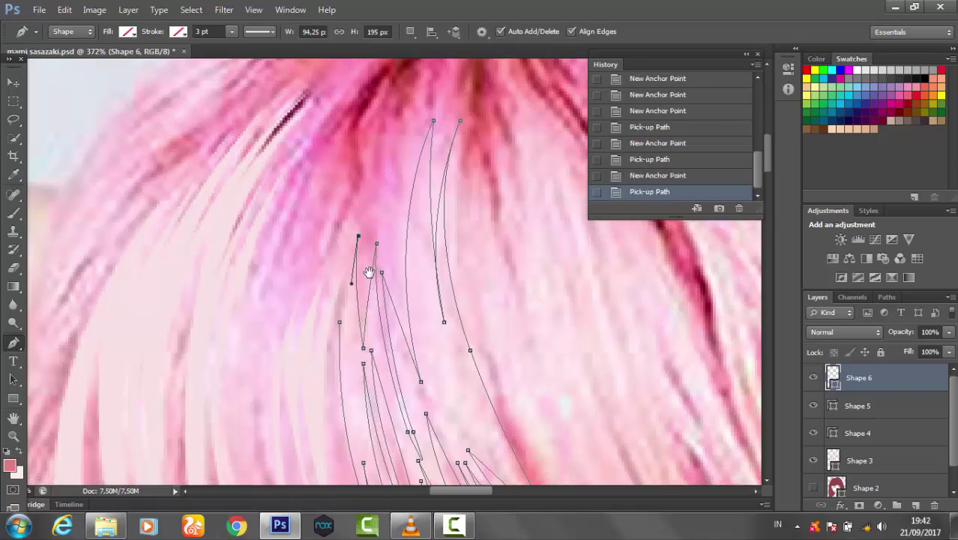
left_click(362, 277)
left_click(345, 177)
left_click(359, 268)
left_click(128, 31)
Fill Shape 6 with a pale pink sampled from the hair and zoom out.
left_click(194, 58)
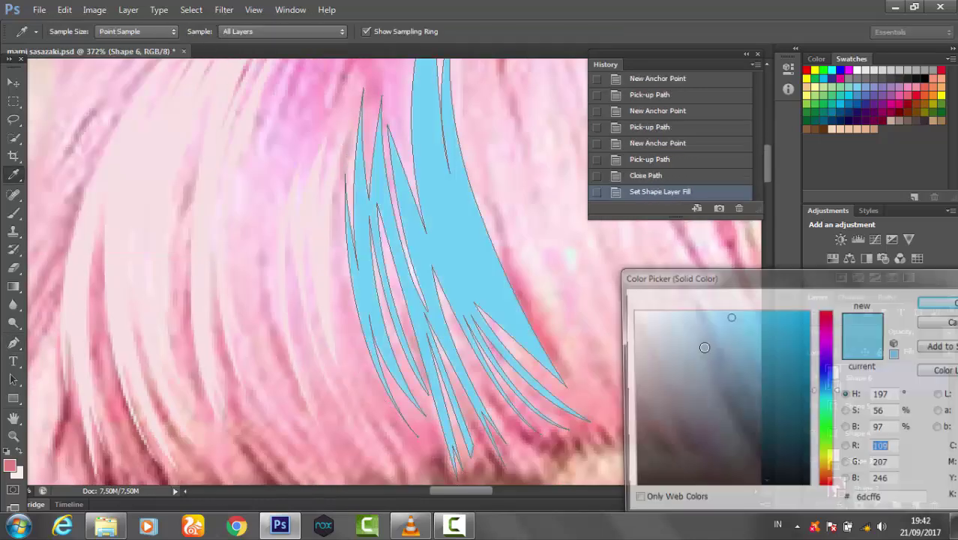
left_click(142, 120)
key("Return")
key("z")
key("ctrl+minus")
key("ctrl+minus")
Hide the Shape 2 hair layer and zoom in on the fringe with Shape 6 selected.
left_click(813, 489)
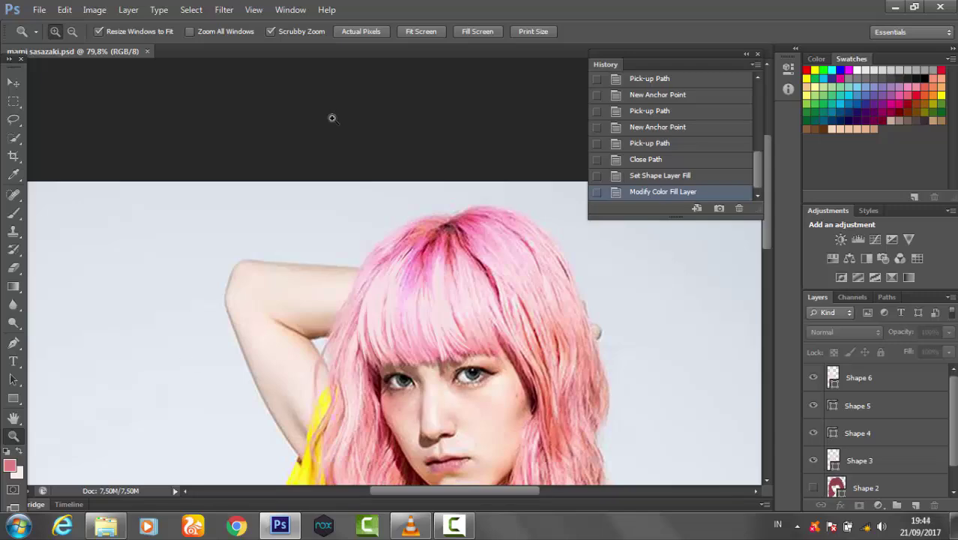
left_click_drag(450, 338, 507, 396)
left_click(858, 377)
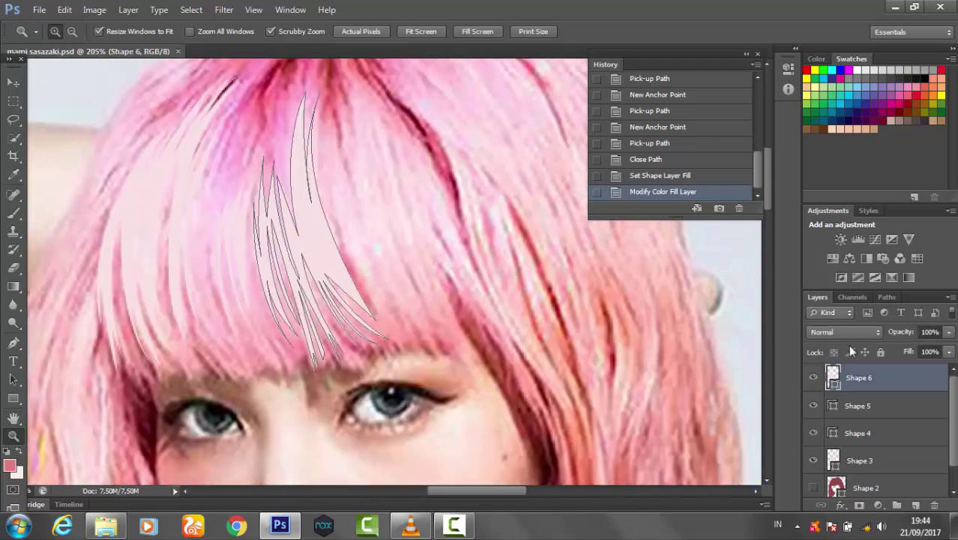
left_click(14, 343)
Start Shape 7 with no fill, tracing a bang strand down toward the eye.
left_click(322, 128)
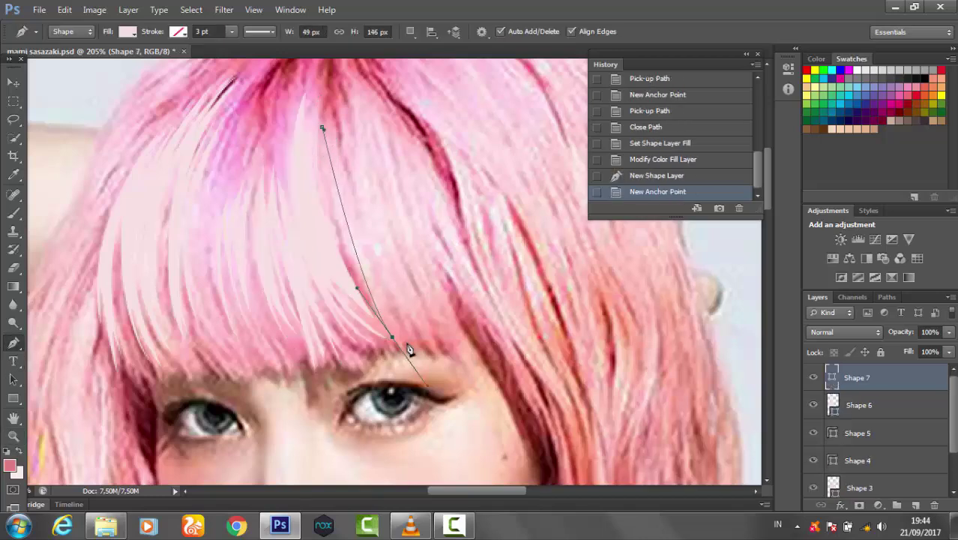
left_click_drag(395, 339, 459, 411)
left_click(127, 31)
left_click(62, 66)
left_click(396, 339)
left_click(369, 287)
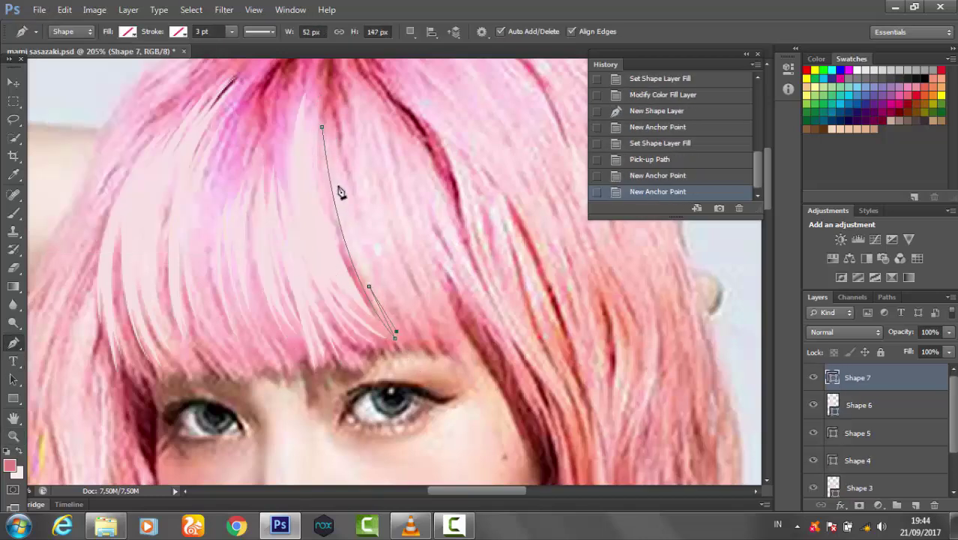
left_click(344, 164)
left_click(413, 330)
Zig-zag the Shape 7 path up across several bang strands.
left_click(400, 301)
left_click_drag(371, 200, 373, 240)
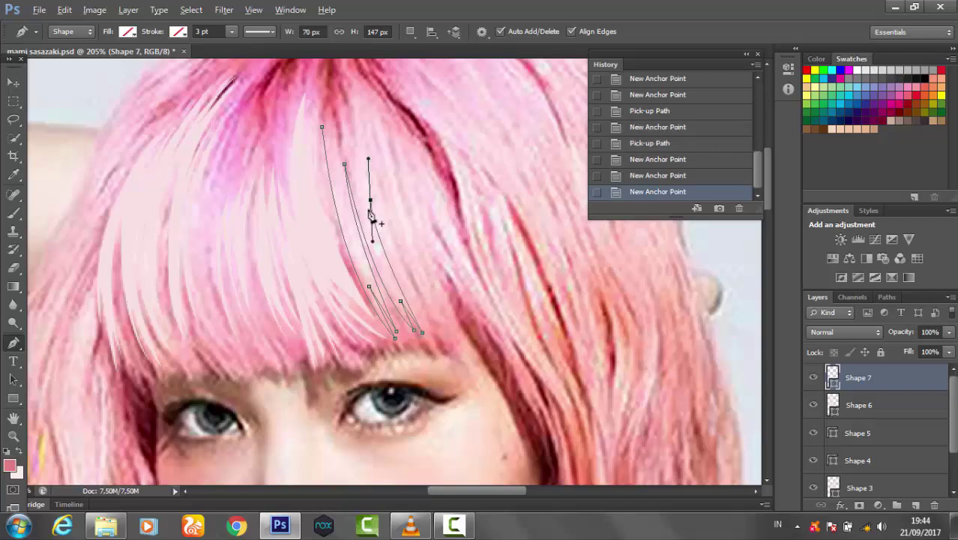
left_click(387, 193)
left_click(428, 297)
left_click(379, 197)
left_click(424, 300)
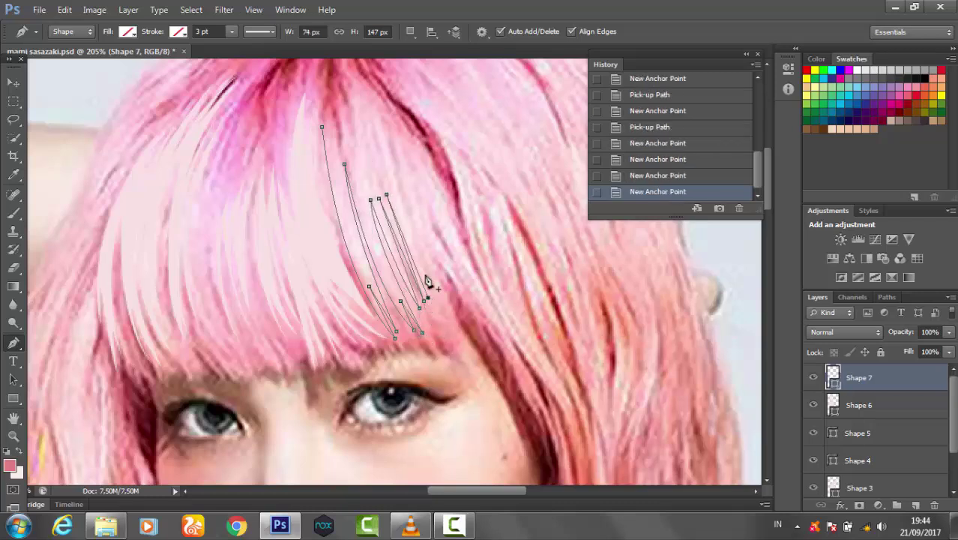
left_click_drag(375, 135, 387, 162)
left_click_drag(391, 156, 399, 176)
left_click(473, 327)
left_click(433, 249)
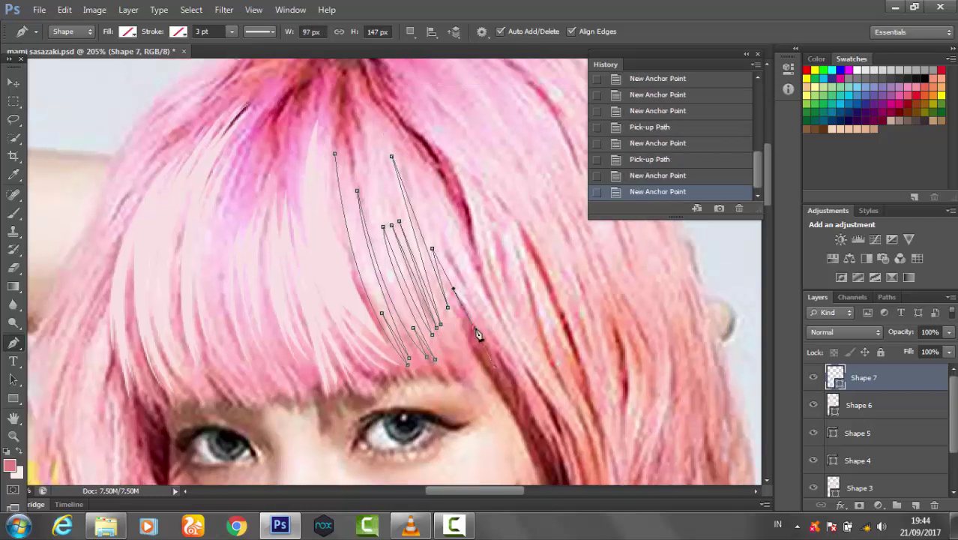
left_click(421, 207)
Continue the Shape 7 path along the strand edges to the top of the bangs.
left_click_drag(538, 418, 495, 309)
left_click(491, 296)
left_click_drag(429, 171, 443, 200)
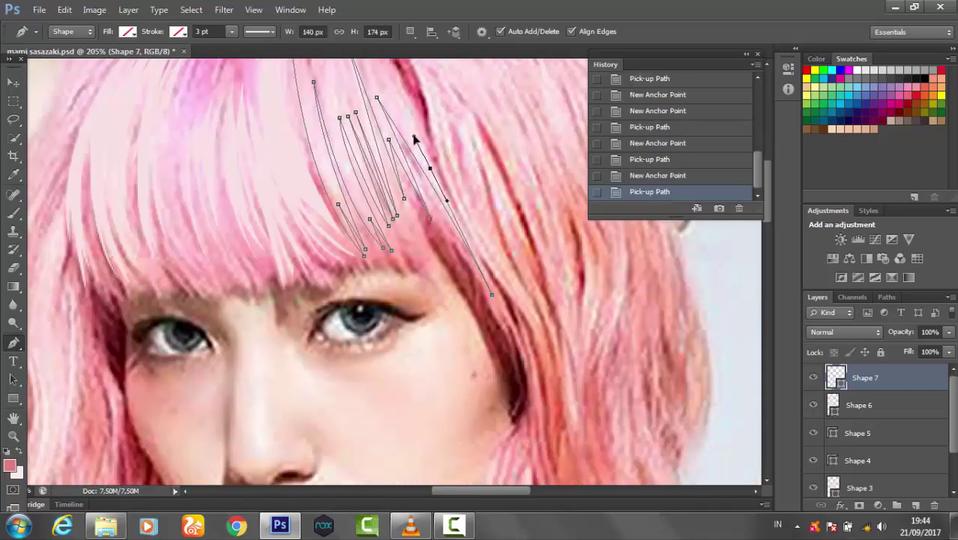
left_click(443, 217)
left_click(391, 118)
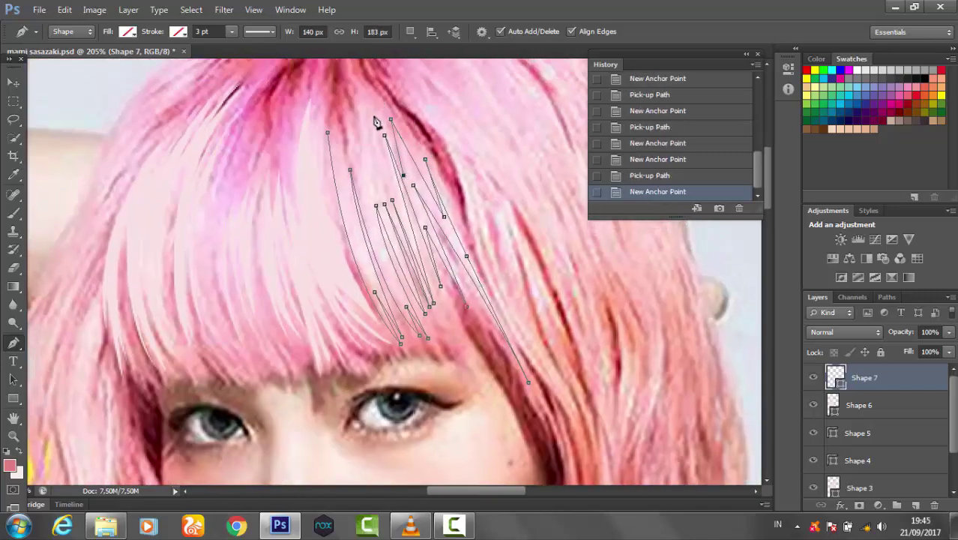
left_click_drag(413, 177, 411, 191)
left_click(369, 91)
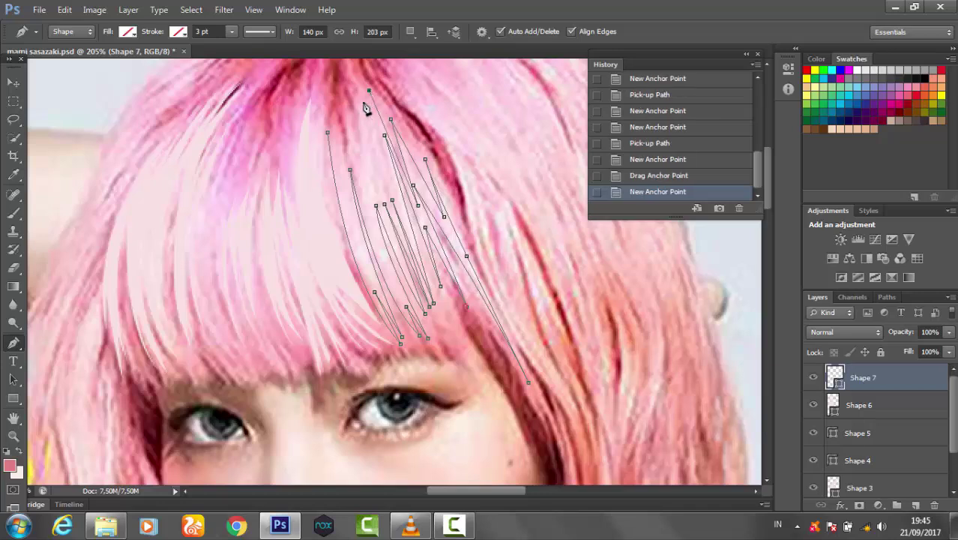
left_click(356, 94)
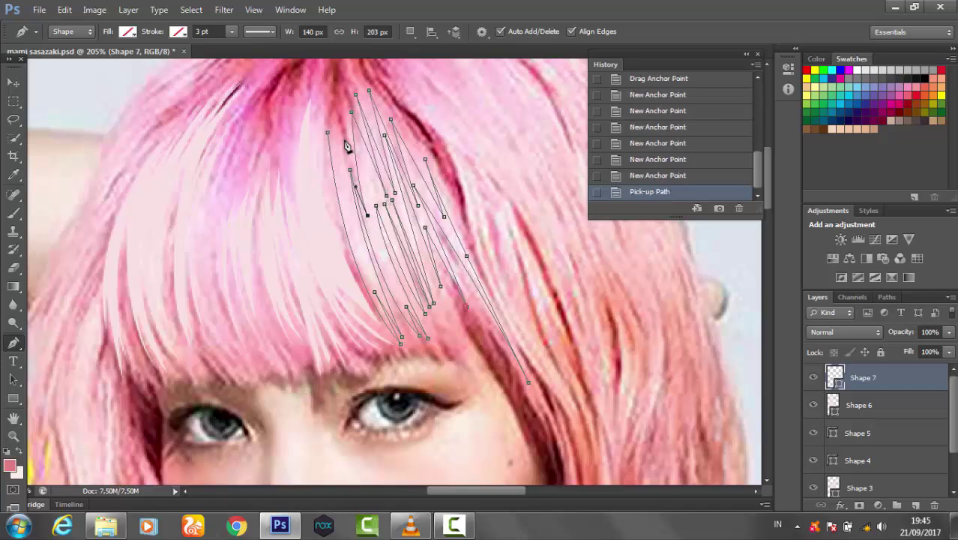
Close the Shape 7 bang cluster and fill it light pink.
left_click(328, 131)
left_click(127, 31)
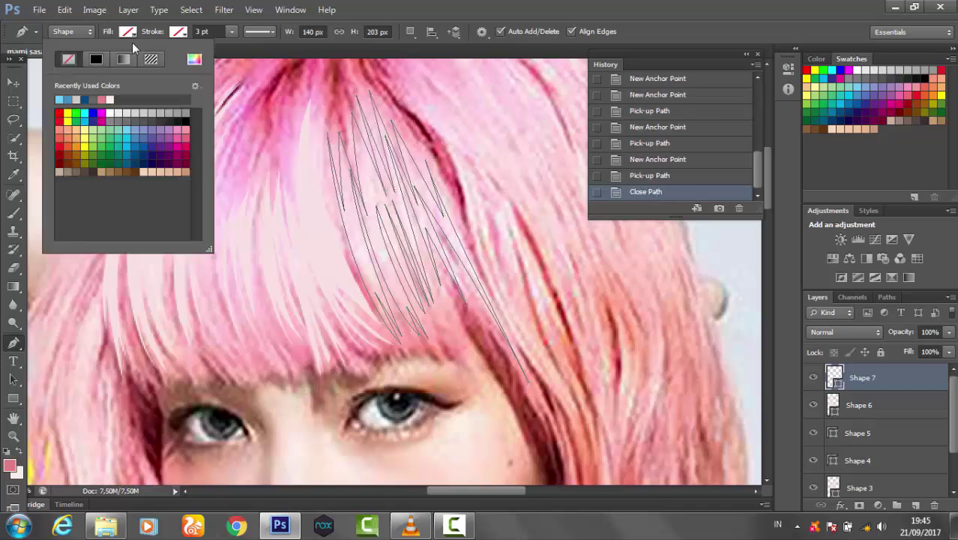
left_click(205, 57)
key("Return")
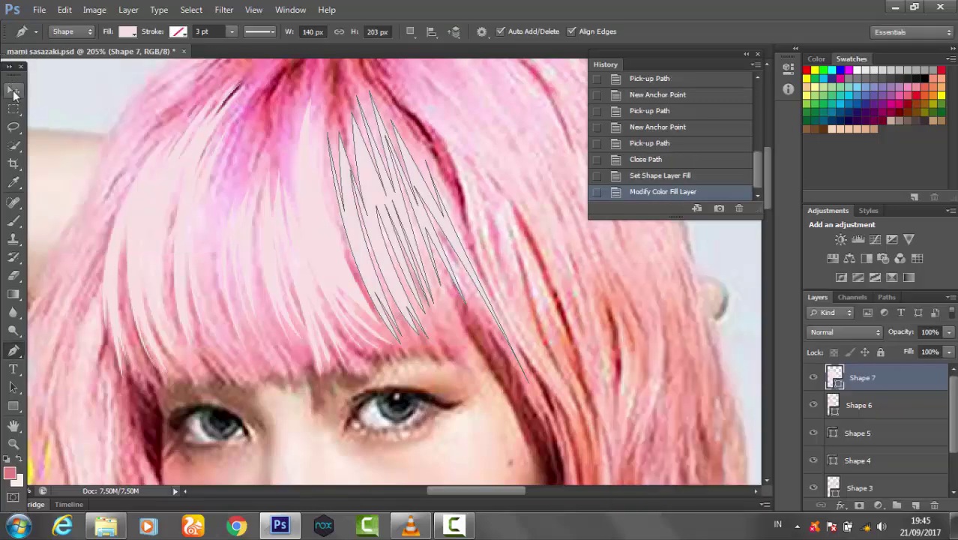
left_click(14, 81)
left_click(128, 123)
key("z")
left_click(440, 314, "alt")
left_click_drag(440, 314, 428, 267)
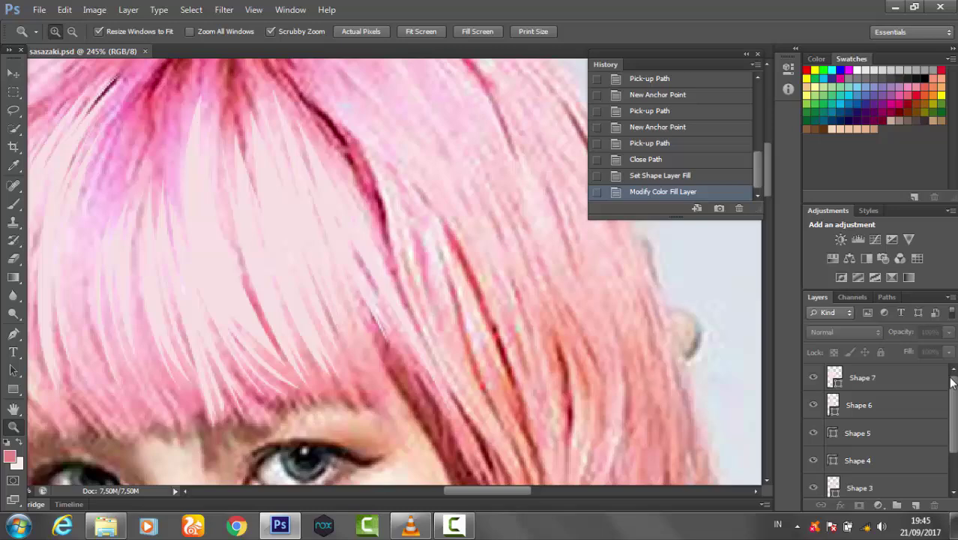
Group Shape 3 through Shape 7 into Group 1 and begin a new Shape 8 strand.
left_click(863, 378)
left_click(870, 438, "shift")
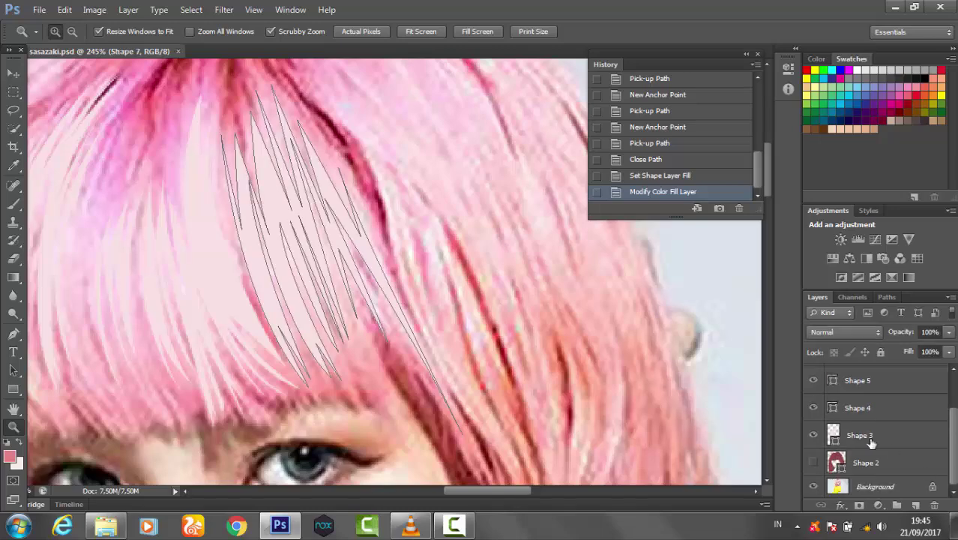
key("ctrl+g")
key("p")
left_click(367, 152)
left_click(391, 217)
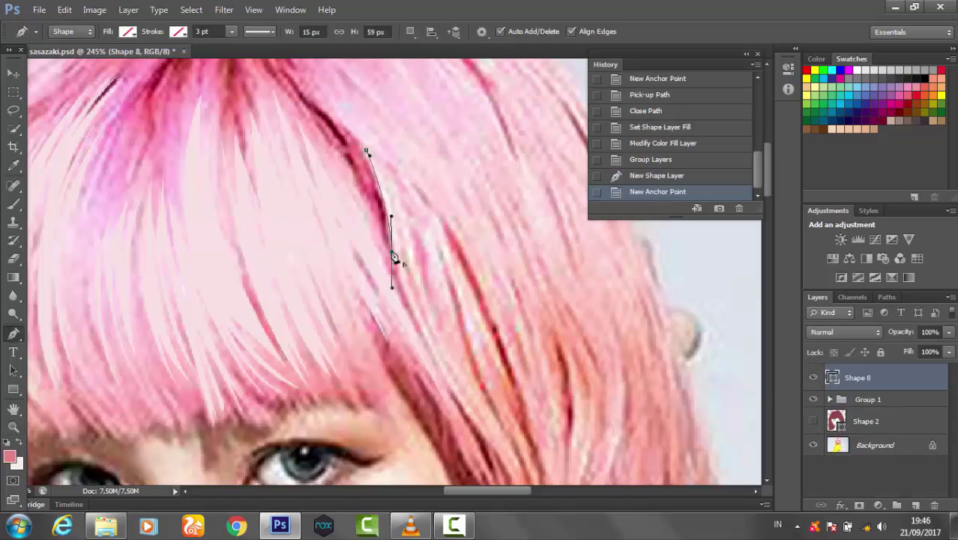
Trace Shape 8's first curved anchors along the strands beside the right eye.
scroll(471, 398, "down", 3)
left_click_drag(549, 450, 549, 450)
scroll(315, 262, "up", 2)
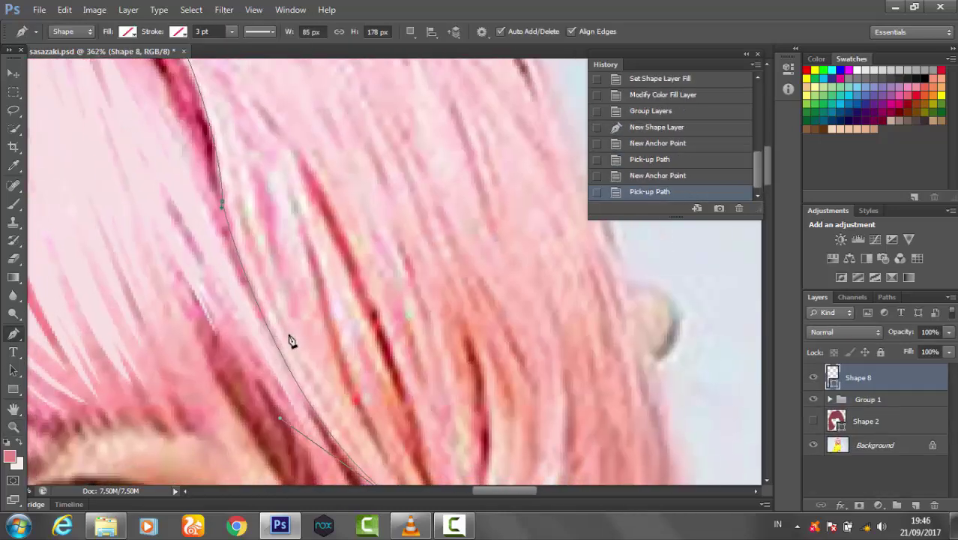
left_click_drag(273, 317, 222, 201)
scroll(237, 101, "up", 1)
left_click_drag(233, 150, 241, 188)
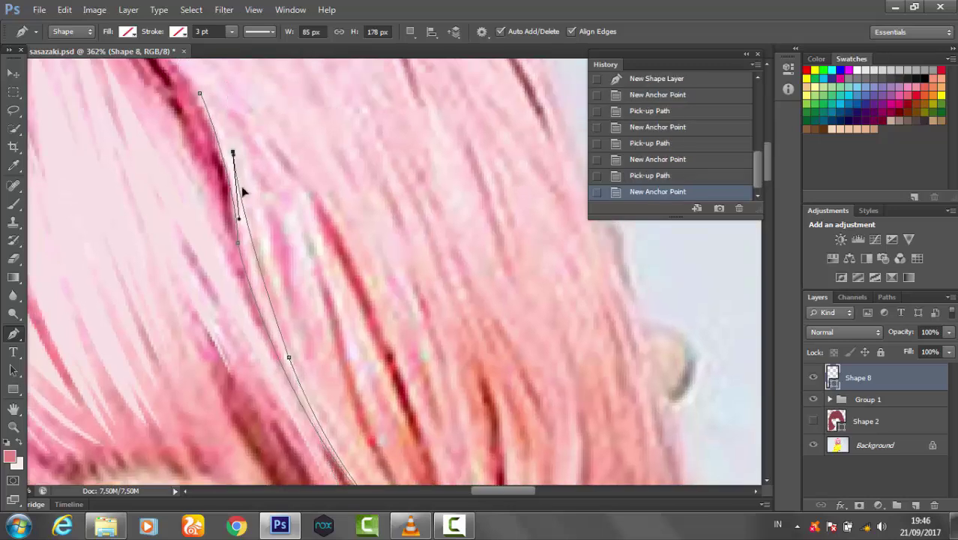
scroll(241, 188, "down", 3)
scroll(337, 321, "up", 4)
left_click_drag(249, 250, 220, 96)
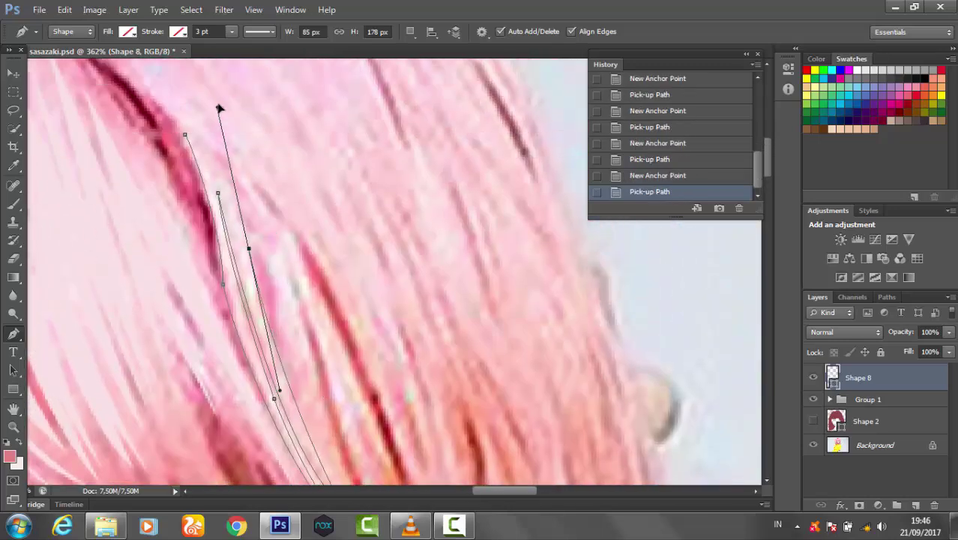
left_click(250, 251, "alt")
Add zig-zag side-strand anchors, sharpen one corner, and close the Shape 8 path.
scroll(300, 300, "down", 2, "alt")
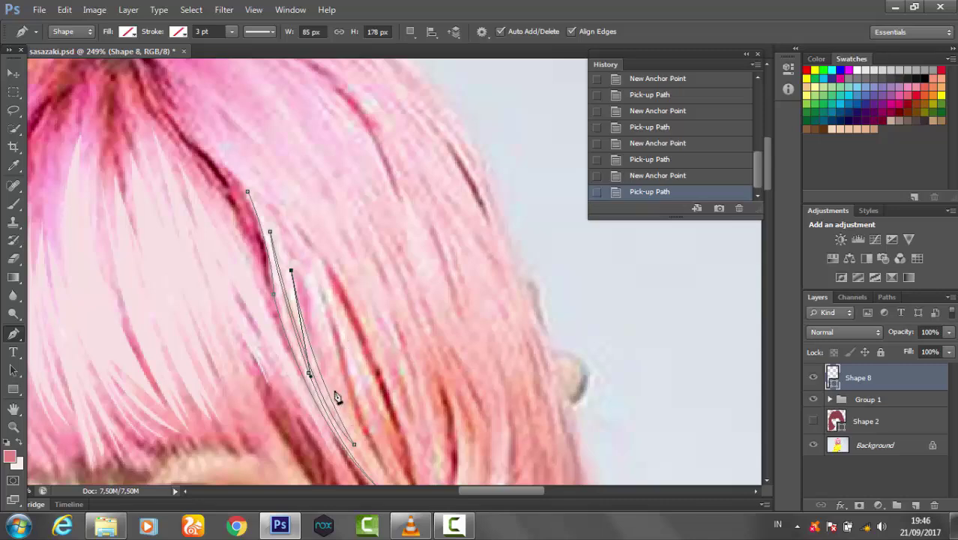
left_click(335, 393)
left_click(327, 341)
left_click(309, 265)
scroll(322, 300, "down", 3)
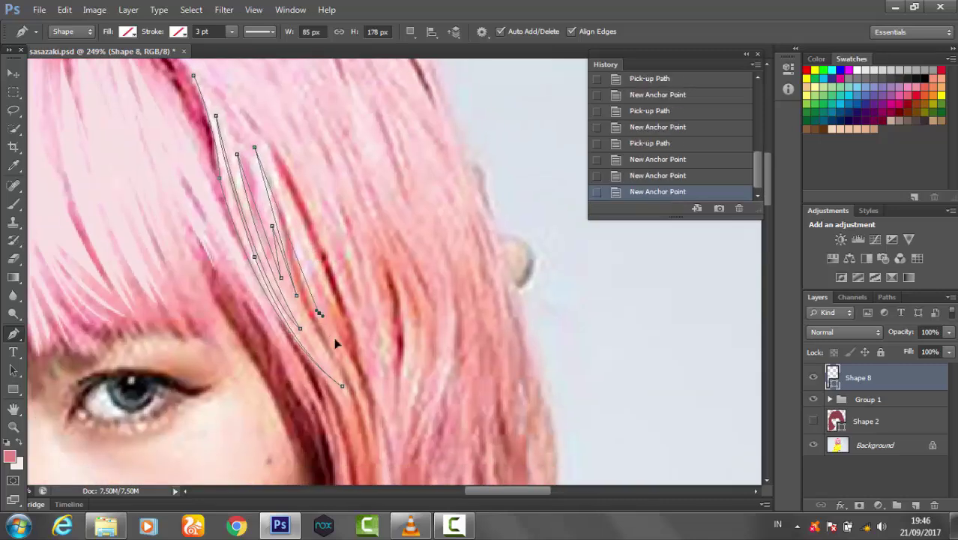
left_click(347, 390, "alt")
left_click(283, 196)
left_click_drag(284, 196, 362, 322)
left_click_drag(288, 210, 204, 132)
left_click(288, 210, "alt")
left_click(354, 373)
left_click(354, 373, "alt")
Fill Shape 8 pink from the Color Picker and place Shape 9's first curved anchor.
left_click(271, 202)
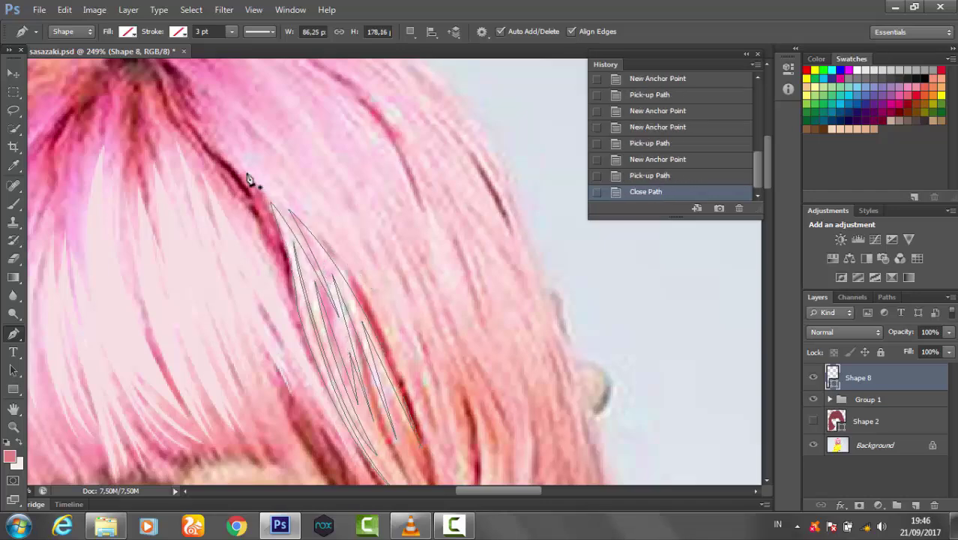
left_click(127, 32)
left_click(201, 45)
key("Return")
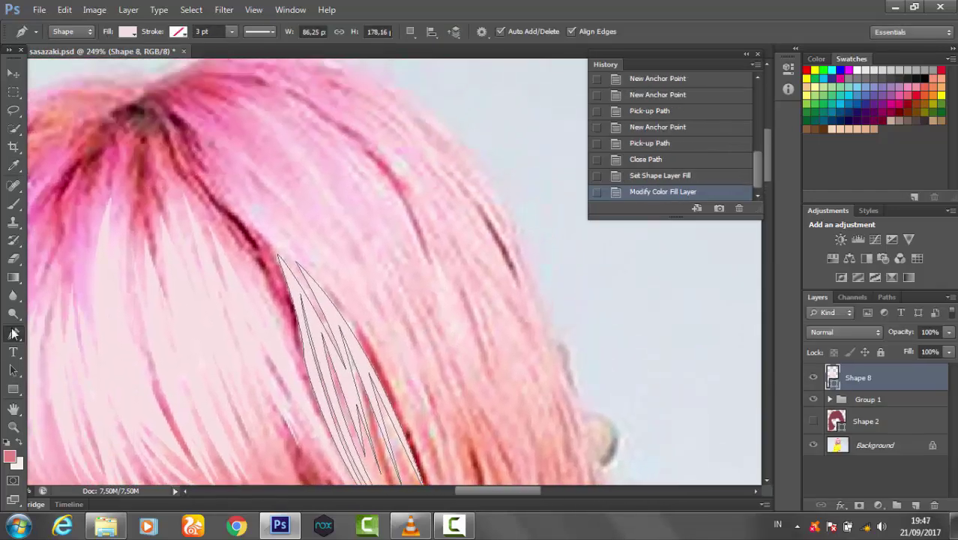
left_click(227, 189)
mouse_move(366, 328)
left_mouse_down()
mouse_move(427, 459)
mouse_move(417, 459)
mouse_move(349, 229)
left_mouse_up()
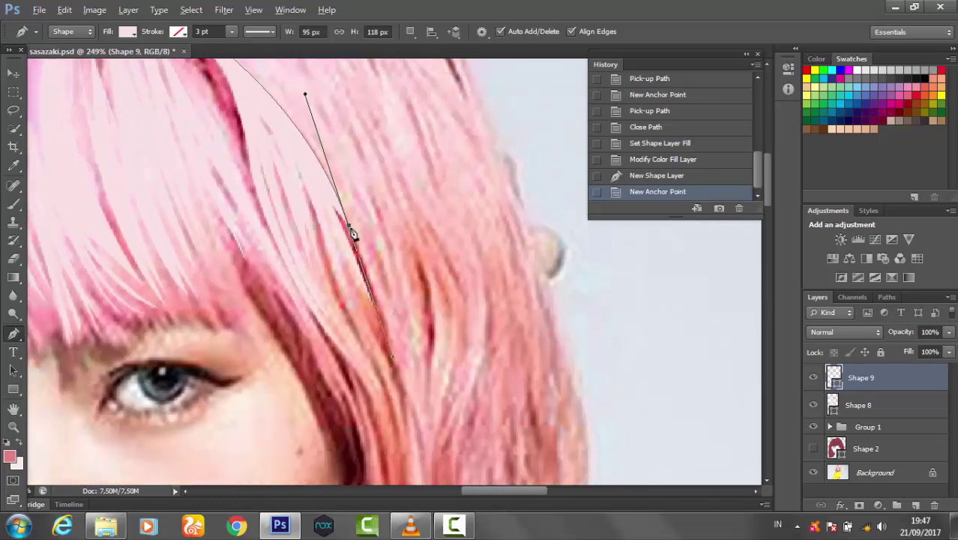
Continue Shape 9 along the strand with its fill set to none while tracing.
left_click(349, 227, "alt")
left_click_drag(398, 363, 411, 417)
left_click(128, 31)
left_click(57, 42)
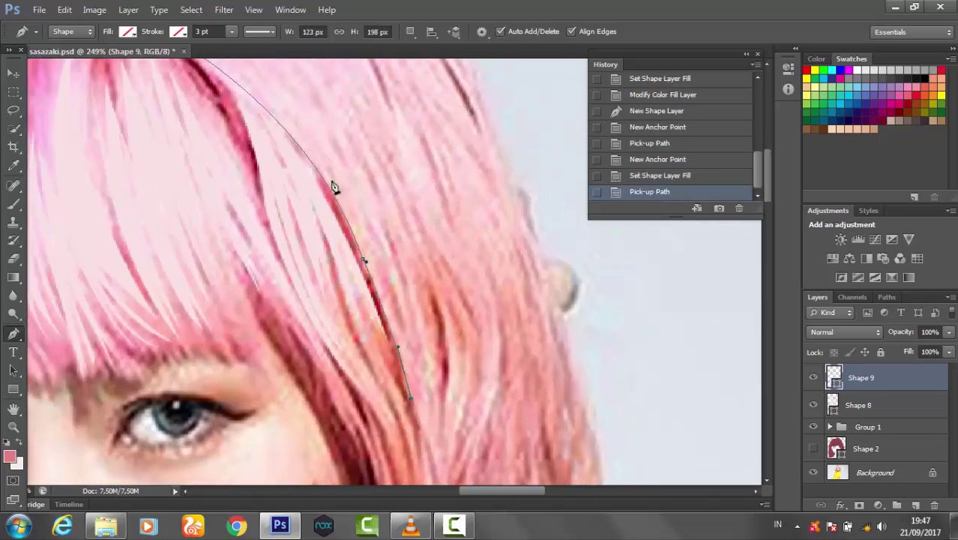
Trace curved anchors up to the top of the head and reshape the top curve.
left_click_drag(331, 171, 381, 266)
left_click(330, 171, "alt")
left_click_drag(334, 152, 266, 90)
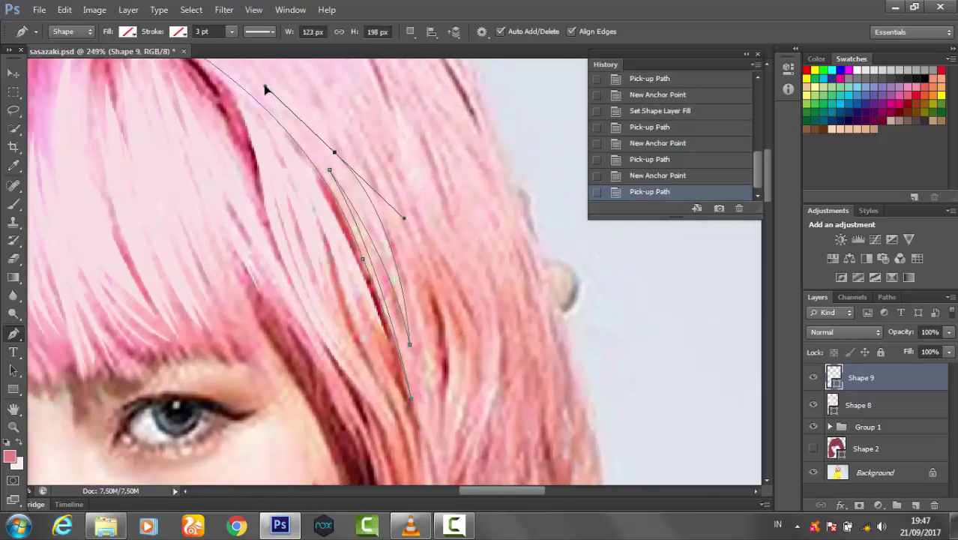
left_click(334, 154, "alt")
mouse_move(429, 364)
left_mouse_down()
mouse_move(443, 459)
mouse_move(459, 357)
left_mouse_up()
mouse_move(466, 450)
left_mouse_down()
mouse_move(342, 161)
mouse_move(468, 385)
mouse_move(488, 361)
mouse_move(512, 403)
left_mouse_up()
mouse_move(396, 210)
left_mouse_down()
mouse_move(430, 226)
mouse_move(444, 288)
left_mouse_up()
left_click(396, 210, "alt")
mouse_move(311, 133)
left_mouse_down()
mouse_move(393, 198)
mouse_move(377, 201)
left_mouse_up()
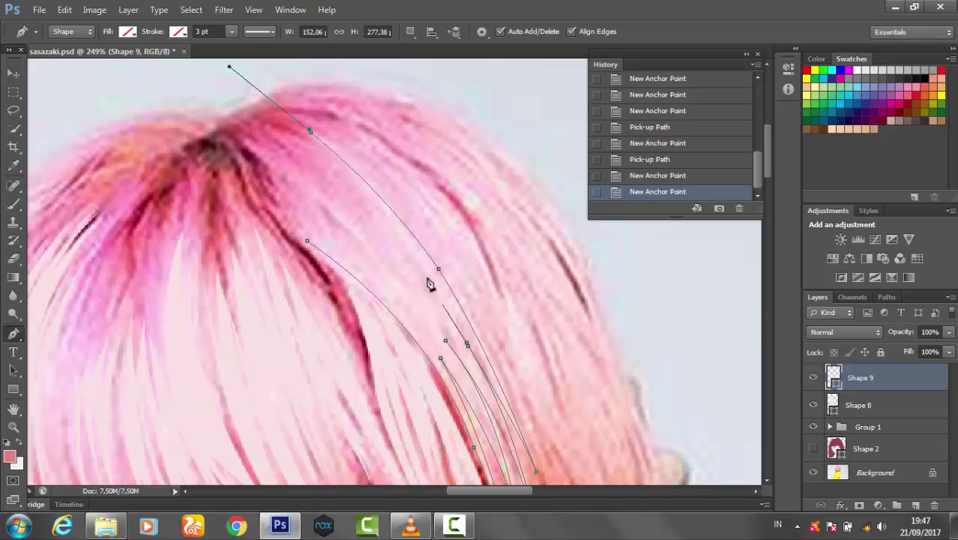
left_click_drag(310, 132, 342, 171)
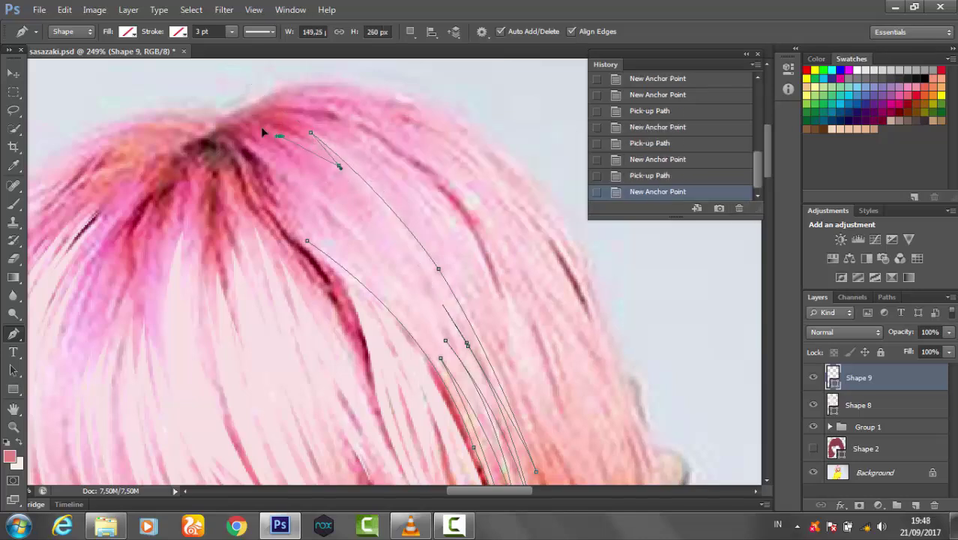
left_click_drag(279, 135, 323, 155)
Add zig-zag anchors down the long strands to finish the Shape 9 outline.
left_click_drag(433, 303, 486, 390)
left_click_drag(265, 154, 174, 114)
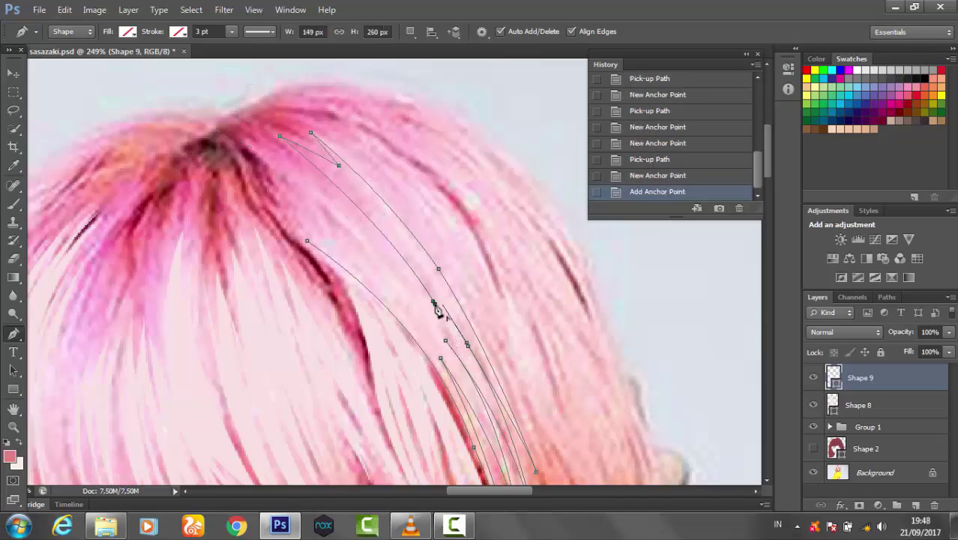
left_click_drag(269, 158, 279, 171)
left_click_drag(426, 312, 486, 392)
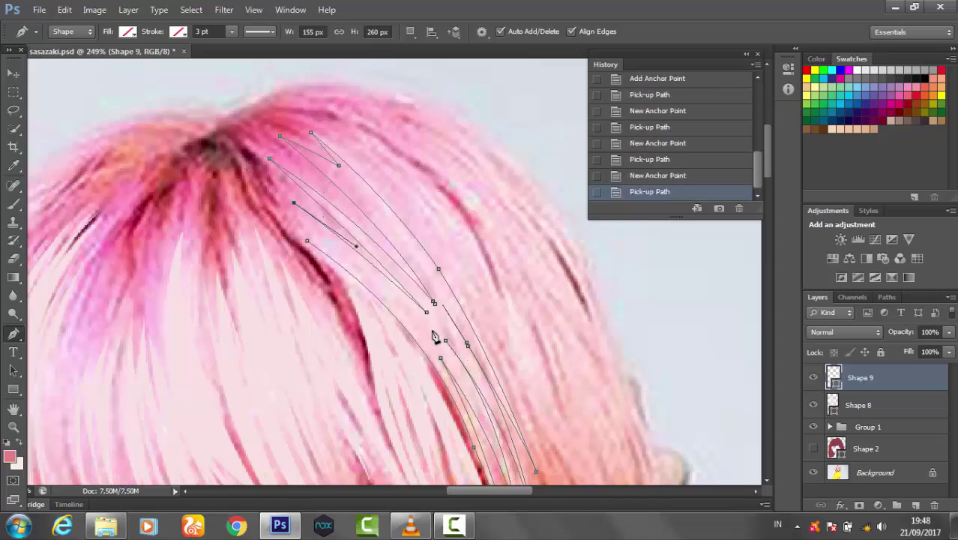
left_click_drag(281, 211, 342, 246)
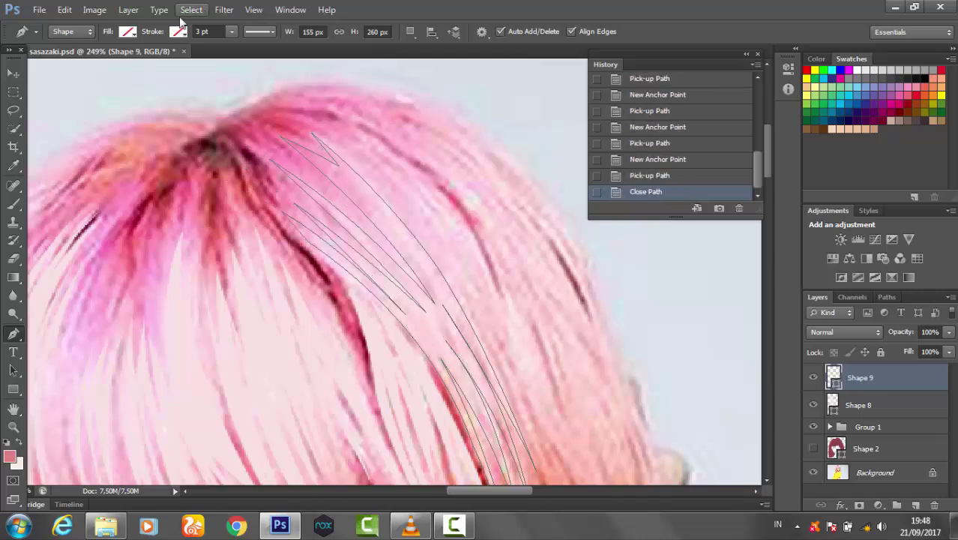
Open the fill Color Picker and sample the hair's pale pink f9e1e2.
left_click(128, 30)
left_click(204, 39)
left_click(441, 358)
Confirm Shape 9's pale pink fill and zoom in on the top of the hair.
left_click(938, 300)
key("v")
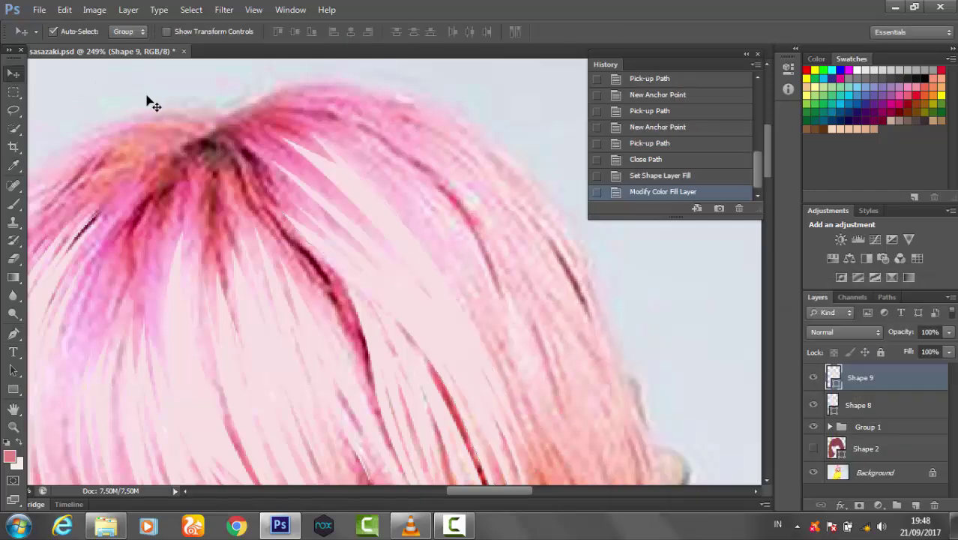
scroll(426, 296, "down", 5)
key("z")
left_click_drag(420, 293, 574, 336)
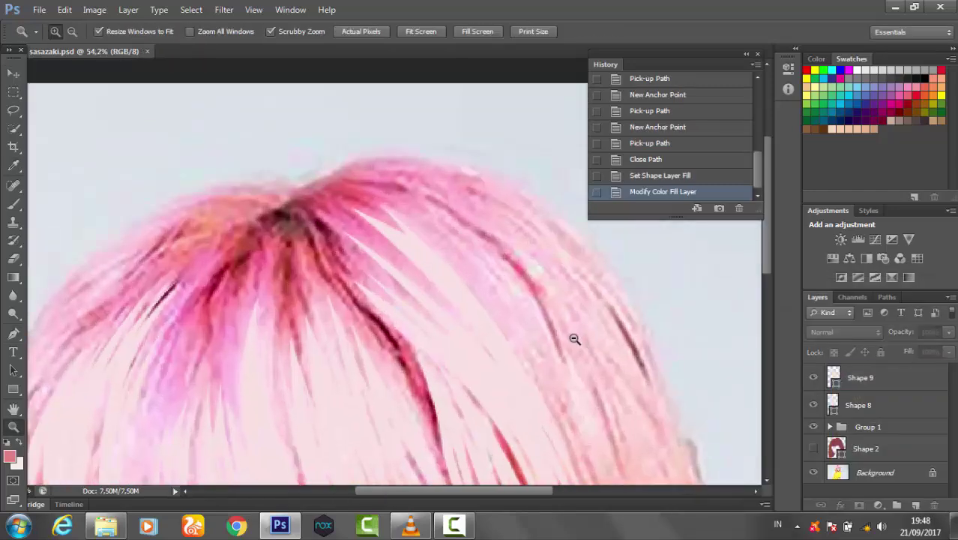
key("p")
Start Shape 10 at the crown with no fill while tracing.
left_click(235, 142)
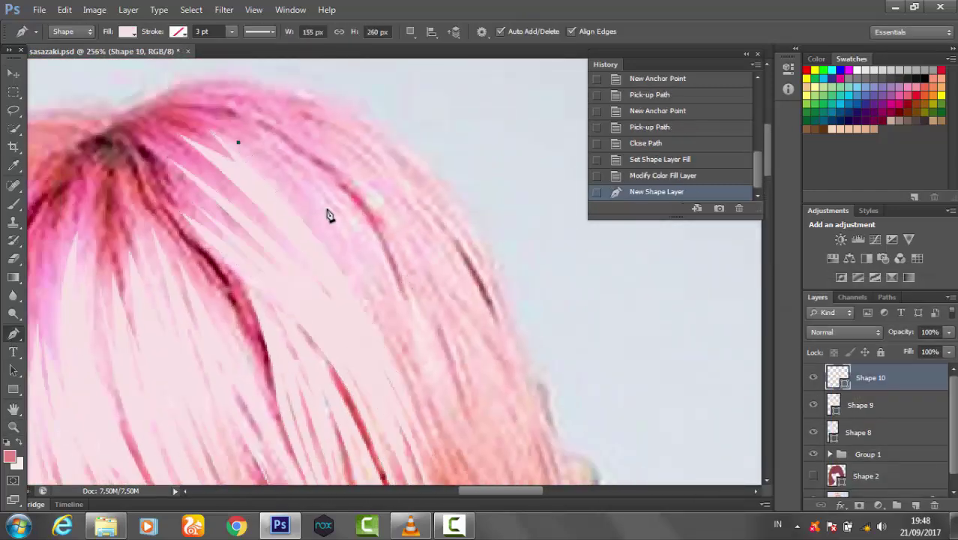
scroll(366, 285, "down", 1)
left_click_drag(362, 275, 460, 480)
left_click(127, 32)
left_click(54, 37)
scroll(370, 231, "down", 1)
left_click(343, 200)
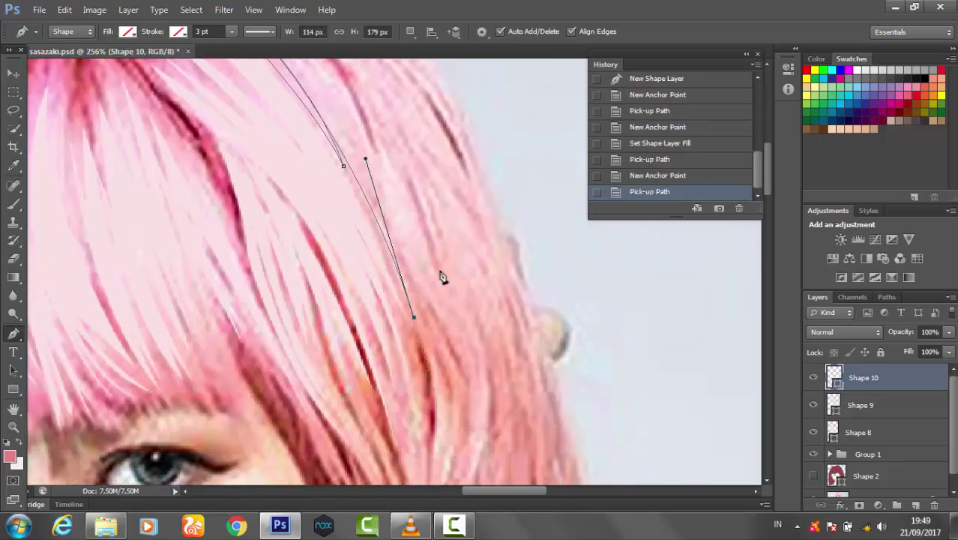
Trace Shape 10's strand down to its tip and back, closing it at the crown.
scroll(442, 274, "up", 2)
left_click_drag(386, 225, 319, 167)
left_click(386, 225)
scroll(456, 312, "down", 2)
scroll(453, 302, "down", 1)
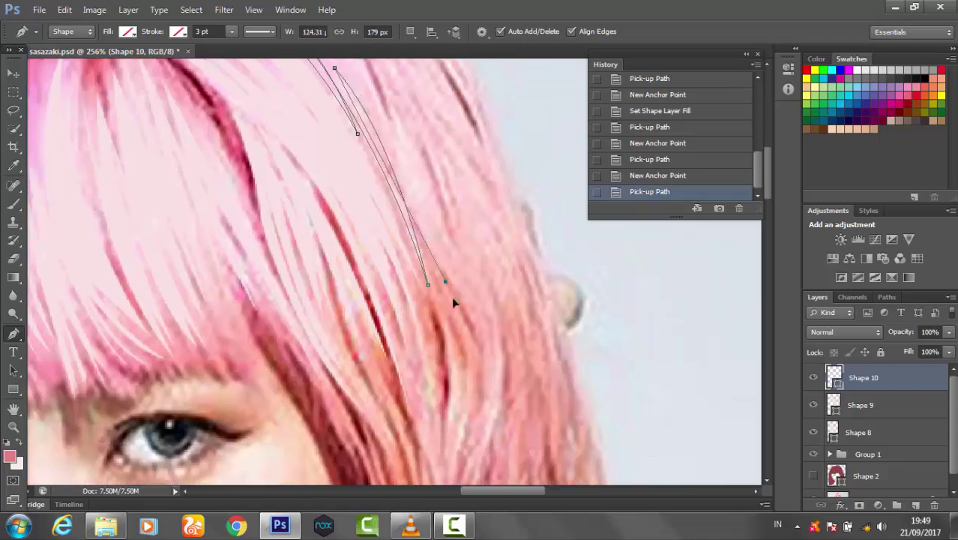
left_click(420, 204)
scroll(450, 248, "up", 3)
scroll(420, 195, "left", 1)
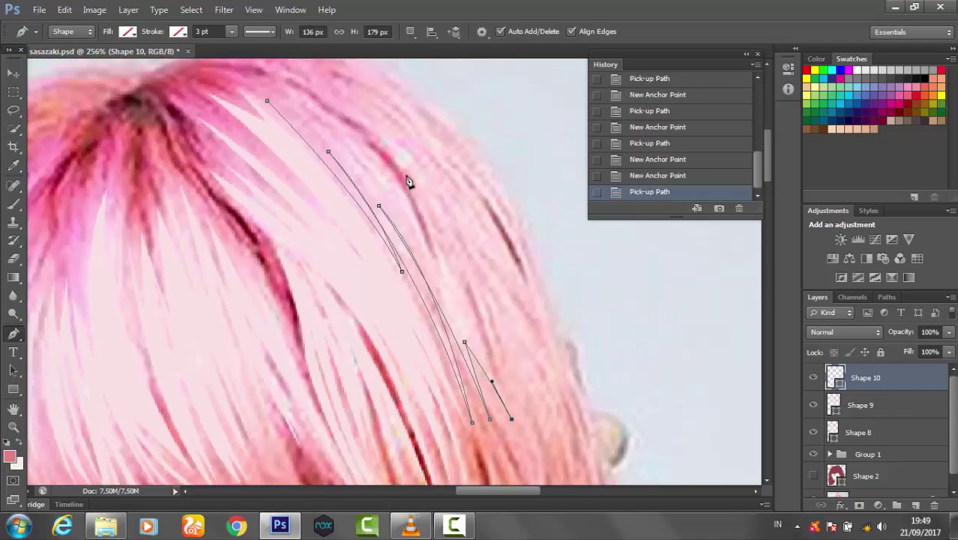
scroll(440, 275, "up", 2)
scroll(439, 274, "left", 1)
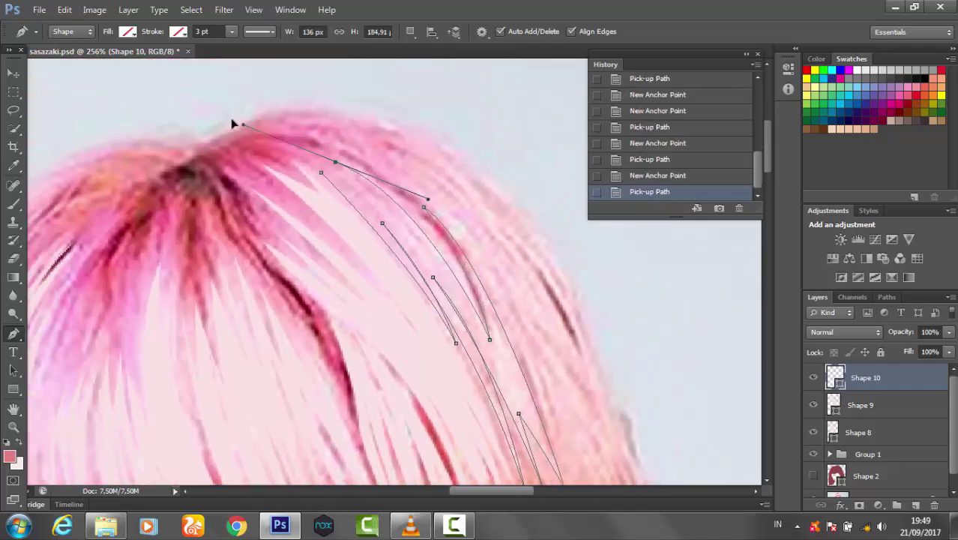
left_click_drag(335, 162, 218, 119)
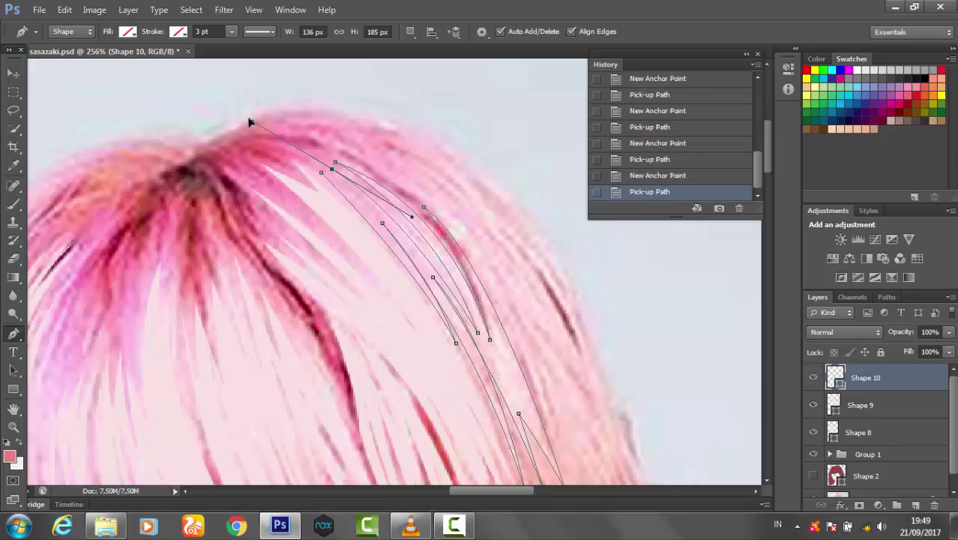
left_click(424, 271)
left_click(321, 172)
Fill Shape 10 pale pink from the Color Picker.
left_click(128, 32)
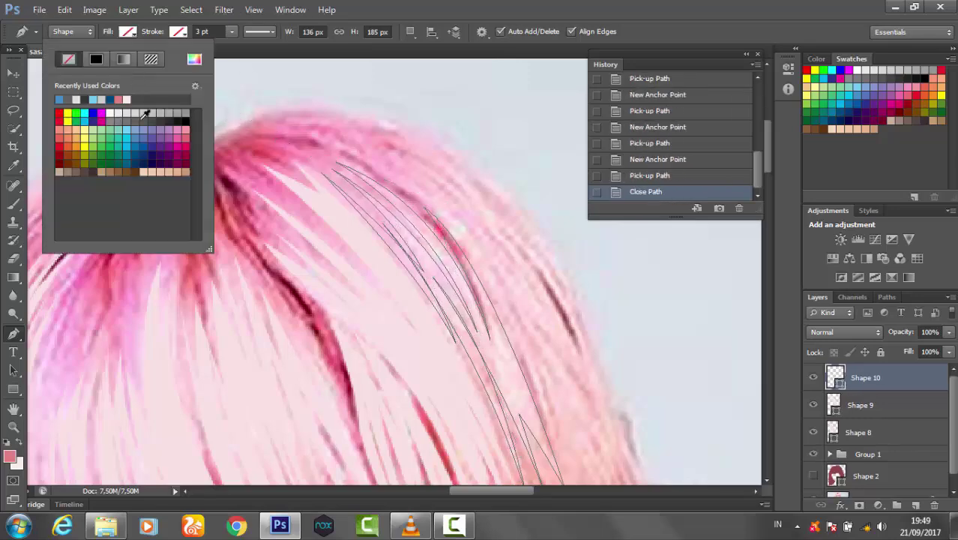
left_click(199, 39)
left_click(557, 299)
left_click(941, 306)
Zoom out to the whole portrait, toggle the red-hair layer, and zoom back in.
key("z")
left_click_drag(517, 360, 420, 359)
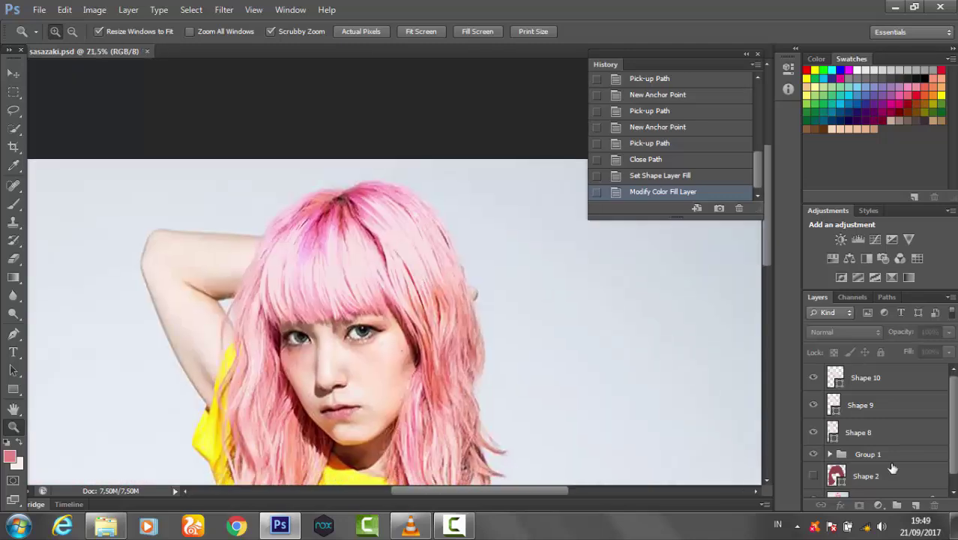
left_click(814, 475)
mouse_move(679, 409)
left_mouse_down()
mouse_move(308, 247)
mouse_move(360, 316)
left_mouse_up()
Trace Shape 11 as a closed strand beside the cheek and fill it pale pink.
left_click(12, 337)
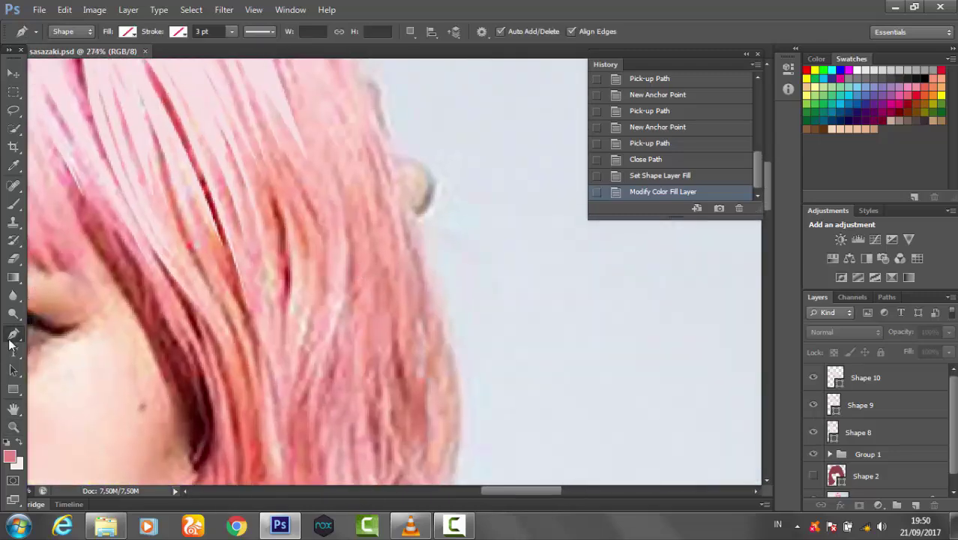
left_click(336, 182)
left_click_drag(315, 383, 306, 405)
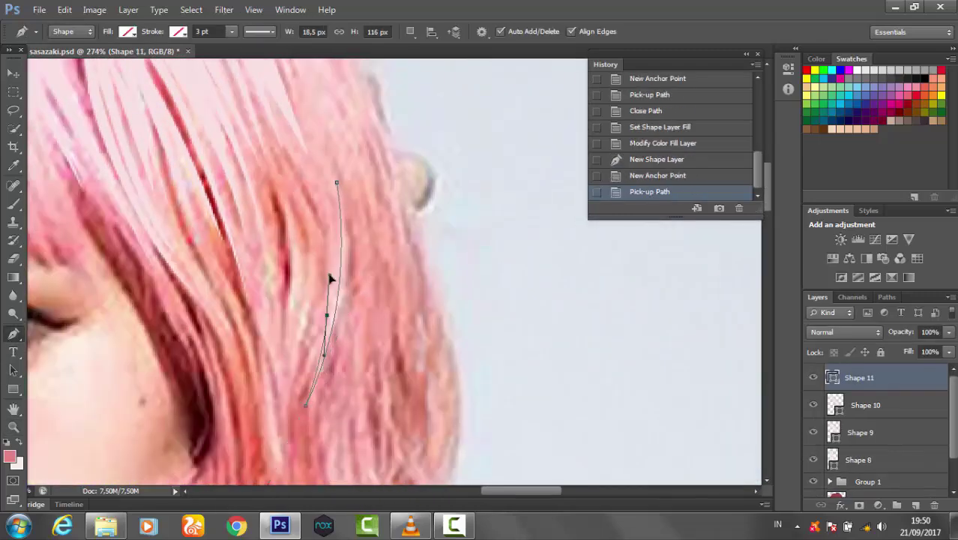
left_click(285, 405)
left_click(333, 259)
left_click_drag(300, 356, 282, 380)
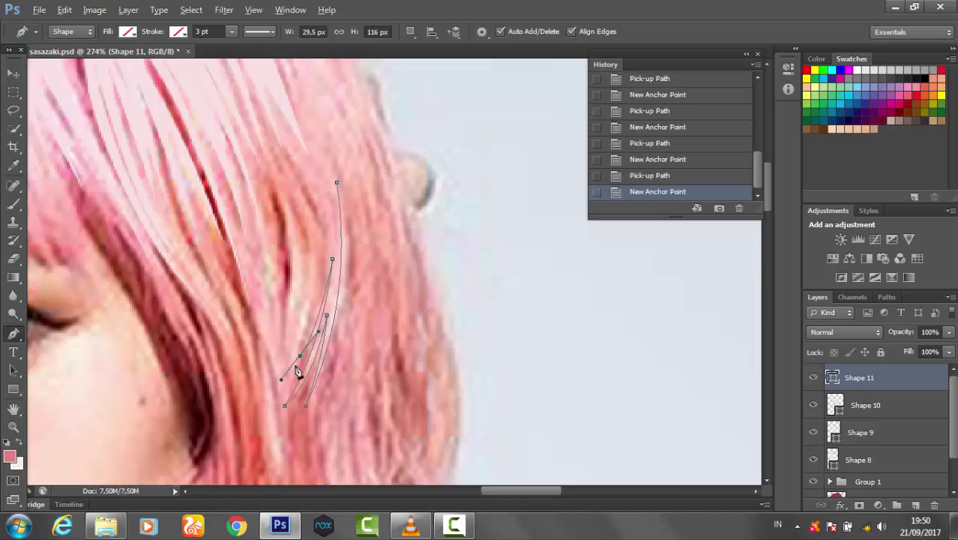
left_click_drag(328, 207, 320, 135)
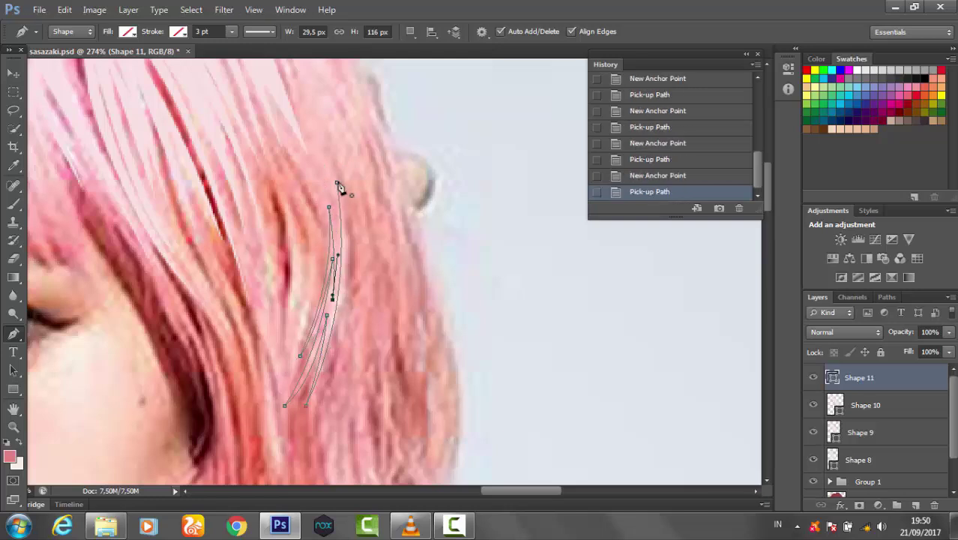
left_click(336, 182)
left_click(127, 32)
left_click(76, 59)
left_click(202, 59)
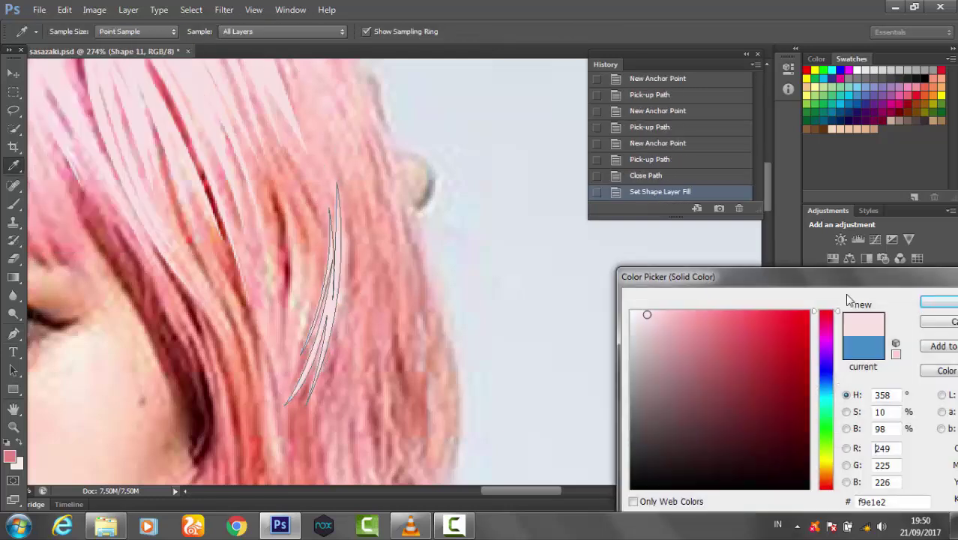
left_click(951, 303)
Draw Shape 12 unfilled, close it, and fill it with pale pink sampled from the hair.
left_click(297, 189)
left_click(128, 32)
left_click(57, 59)
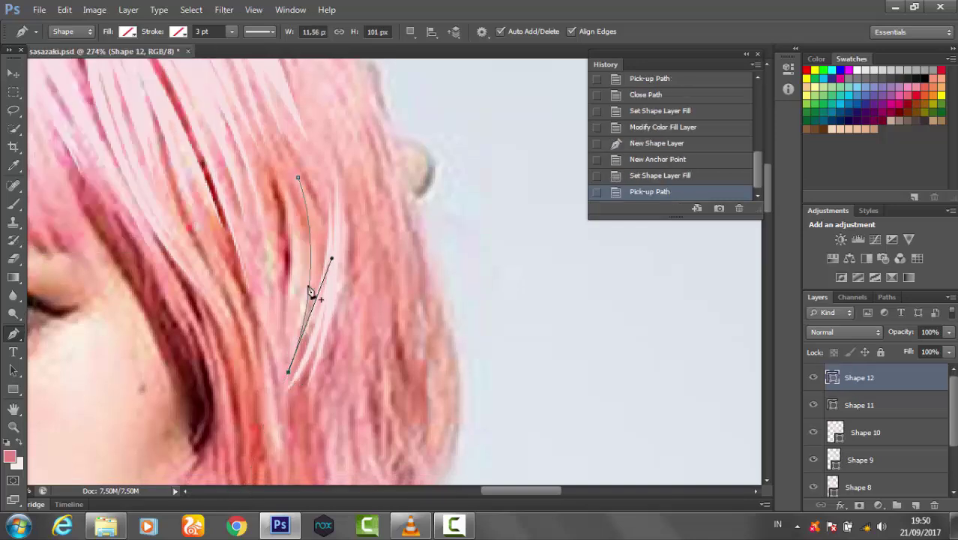
left_click(304, 252)
left_click(282, 188)
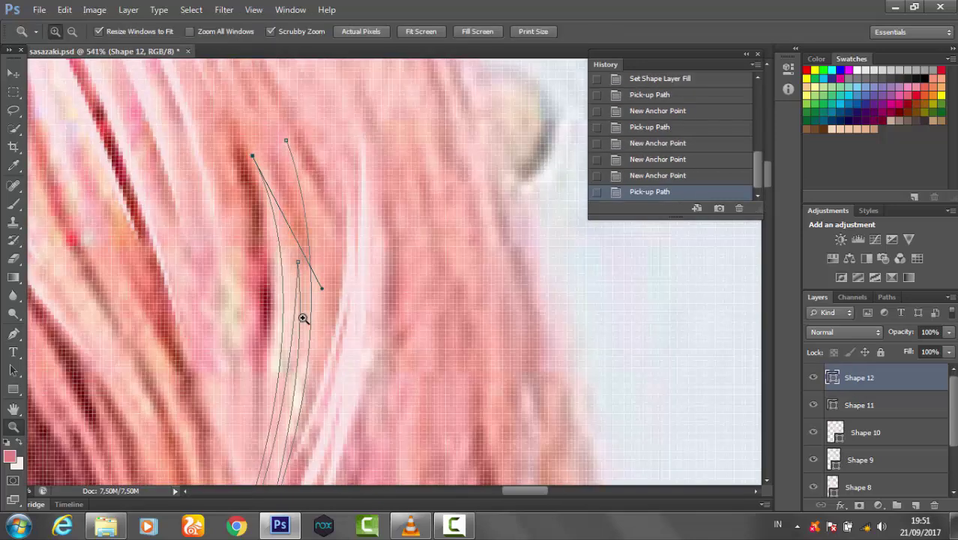
left_click(303, 315)
left_click_drag(305, 326, 308, 347)
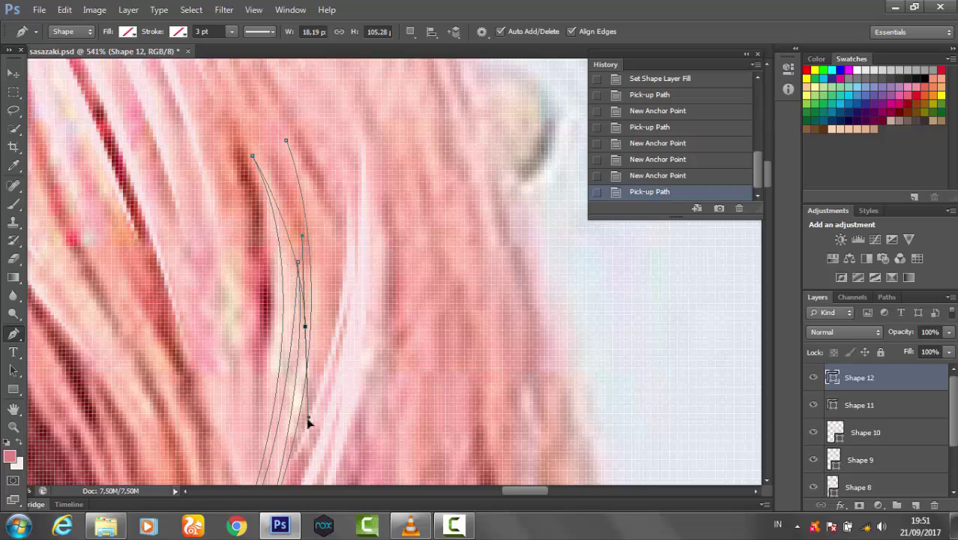
left_click(286, 145)
left_click(128, 32)
left_click(197, 57)
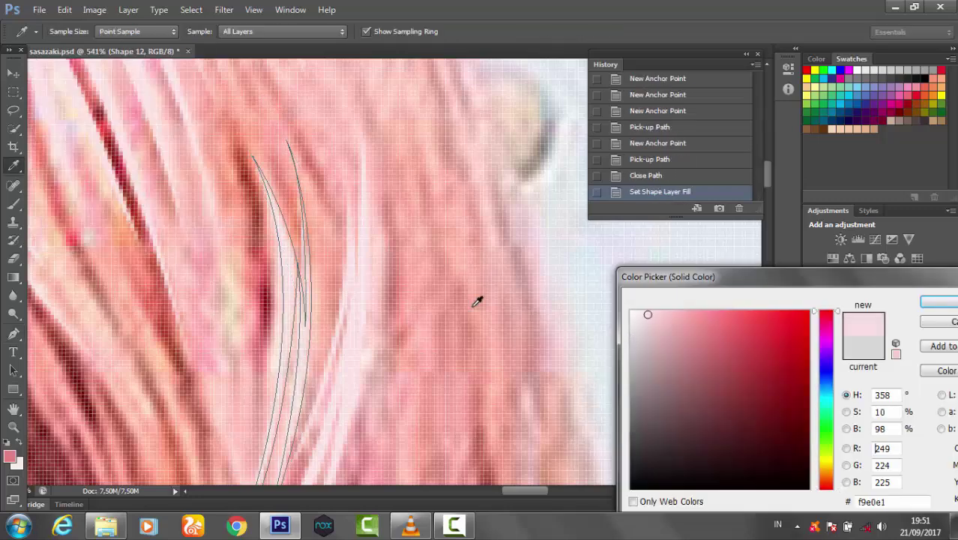
left_click(477, 300)
left_click(935, 322)
Zoom out and trace Shape 13 as a thin closed strand.
key("z")
key("ctrl+minus")
key("p")
scroll(257, 225, "up", 2)
scroll(93, 300, "up", 2)
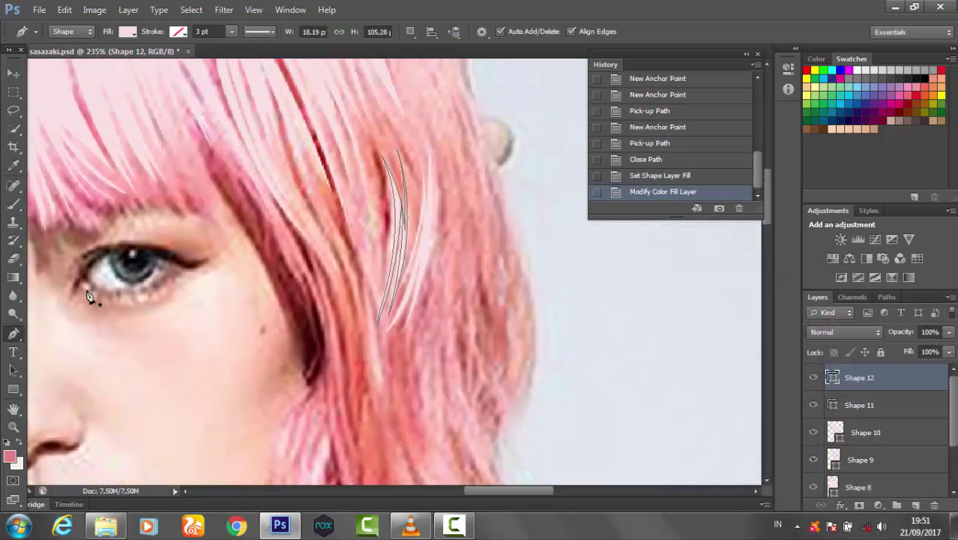
left_click(347, 124)
left_click_drag(377, 302, 349, 124)
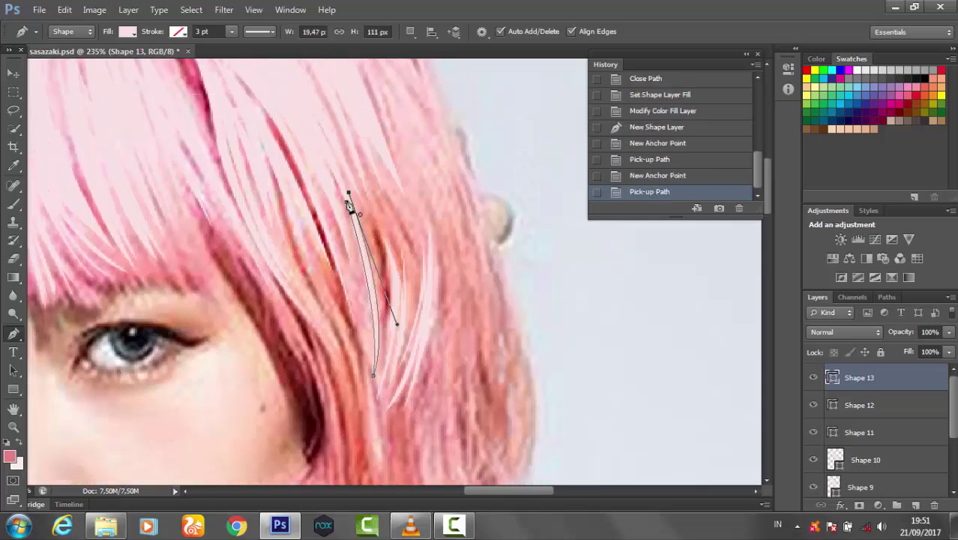
left_click(349, 196)
Trace Shapes 14 and 15 as thin closed strands beside the right cheek.
scroll(474, 238, "up", 2)
left_click(417, 353)
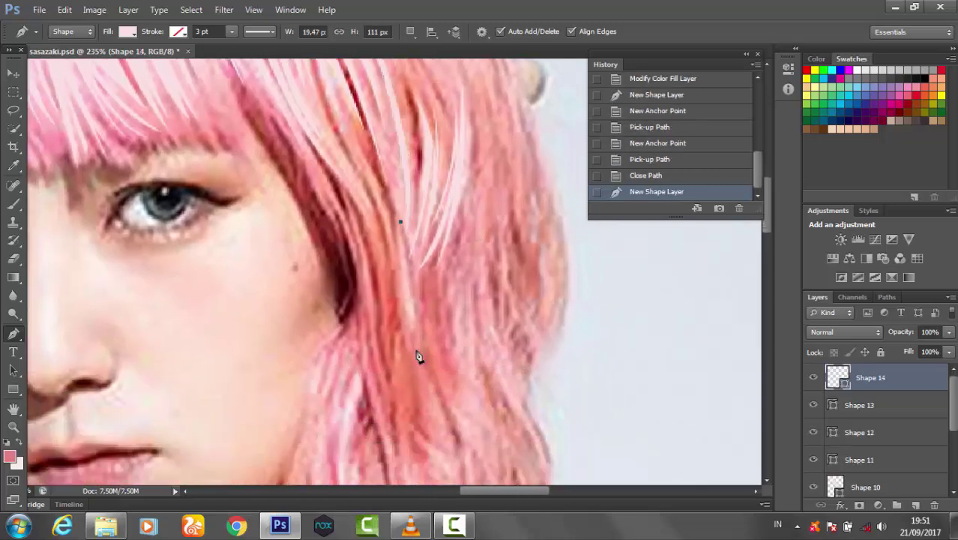
left_click(402, 174)
left_click(417, 353)
scroll(403, 227, "down", 2)
left_click(429, 315)
left_click(402, 220)
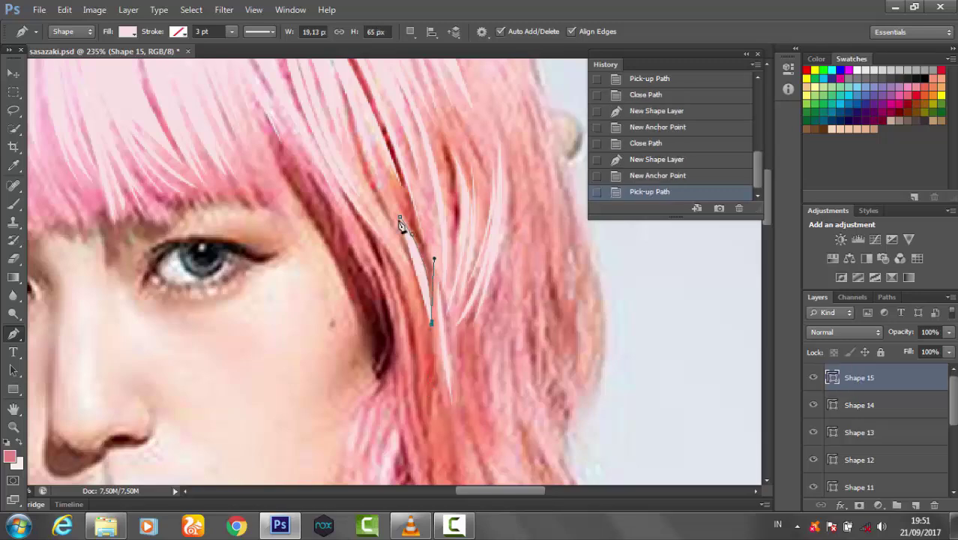
left_click(422, 310)
key("z")
scroll(424, 311, "down", 5)
scroll(450, 300, "up", 2)
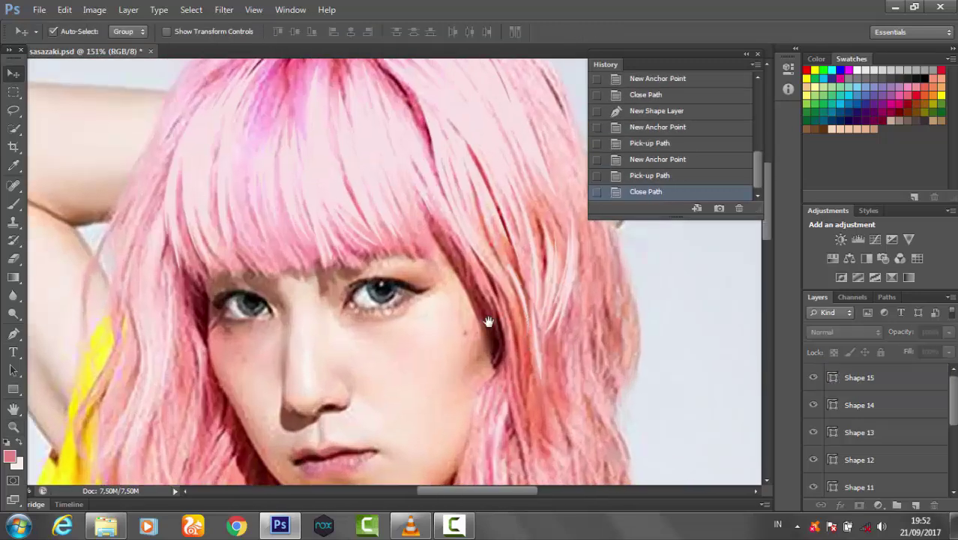
scroll(465, 285, "up", 2)
scroll(432, 137, "up", 2)
scroll(384, 231, "down", 3)
Start the Shape 16 strand path at the crown with no fill while tracing.
scroll(385, 231, "up", 3)
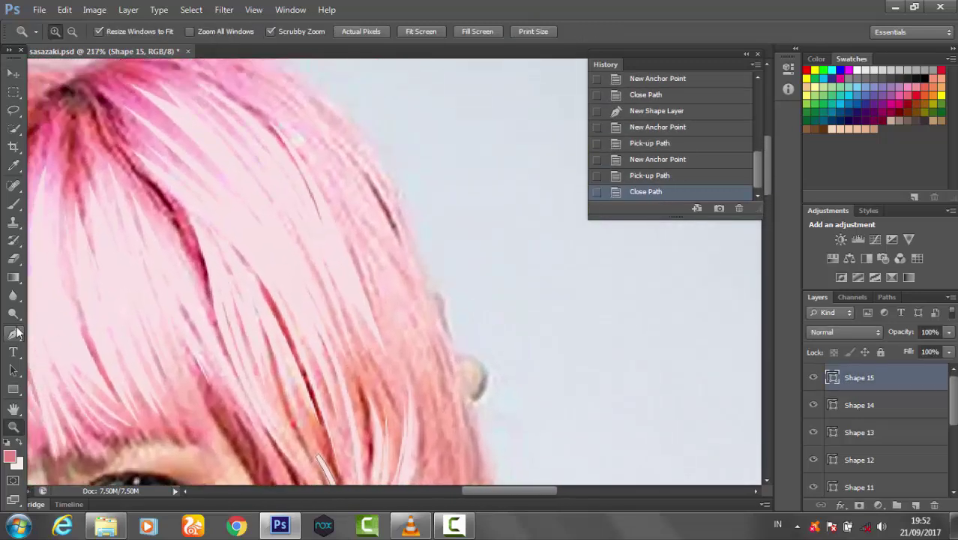
key("p")
left_click(226, 86)
left_click_drag(372, 303, 394, 391)
left_click(128, 32)
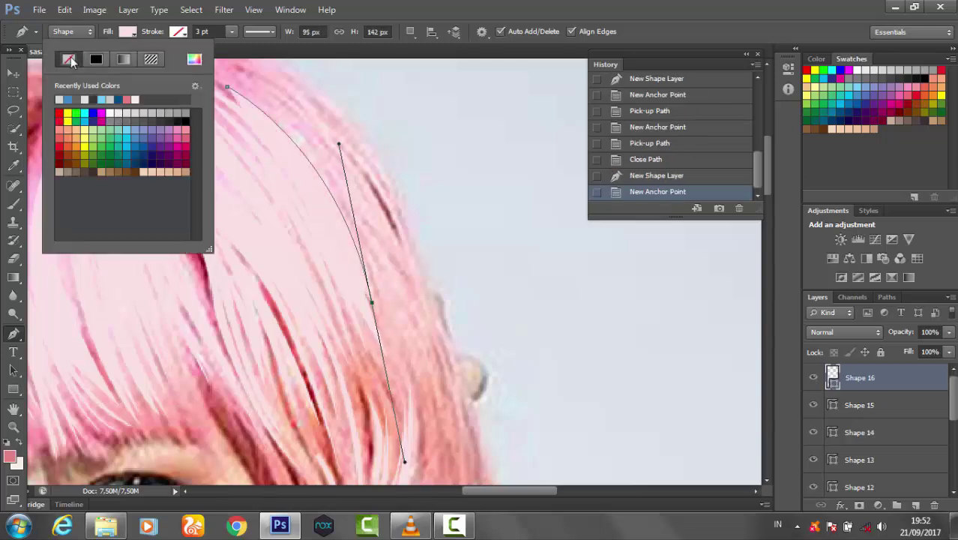
left_click(54, 72)
left_click(319, 164)
Trace the strand's curves down toward its tip and along its return edge.
left_click_drag(387, 276, 413, 352)
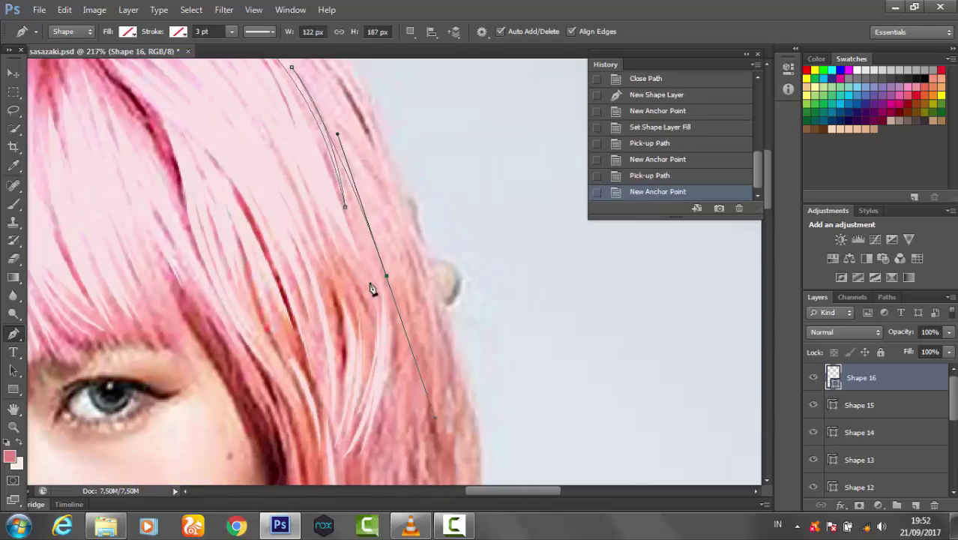
left_click_drag(360, 203, 364, 197)
left_click_drag(408, 315, 419, 366)
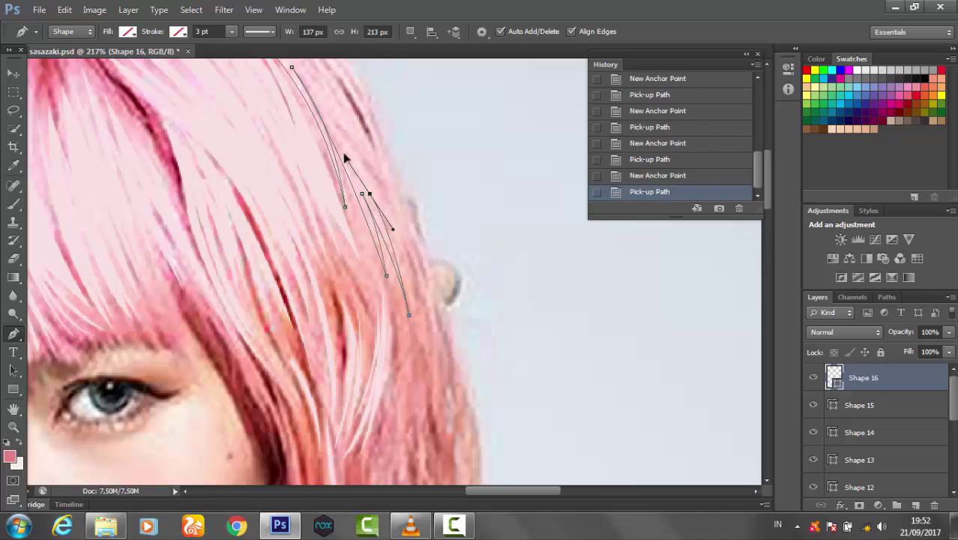
left_click(426, 311)
left_click(369, 180)
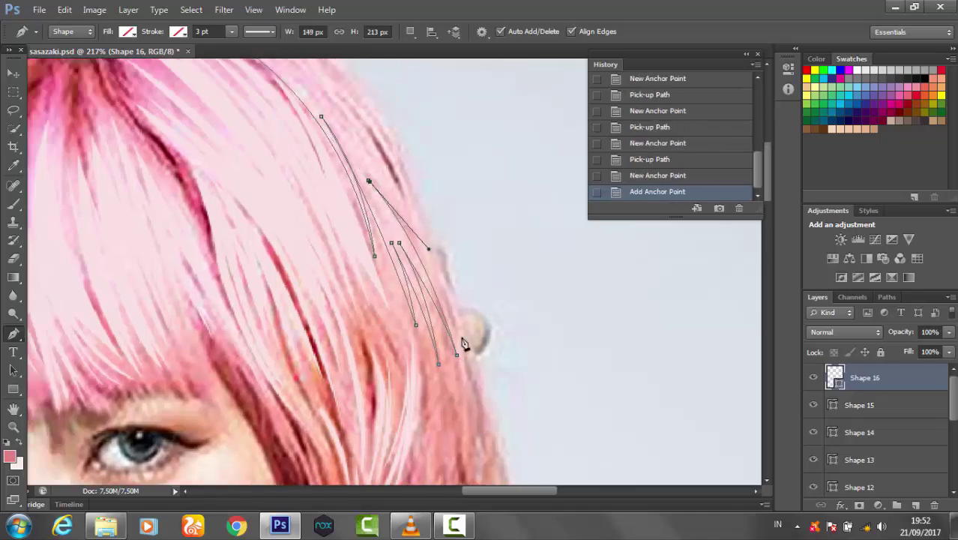
left_click_drag(462, 337, 499, 438)
left_click(462, 339)
left_click_drag(351, 112, 397, 227)
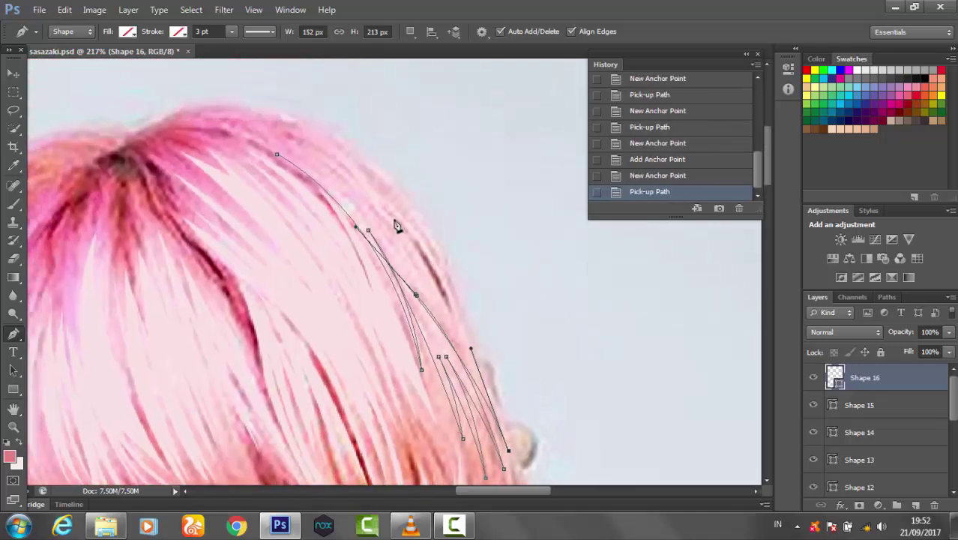
left_click(493, 401)
Curve the outer edge up to the crown and close the Shape 16 outline.
left_click_drag(461, 224, 511, 294)
left_click(332, 193)
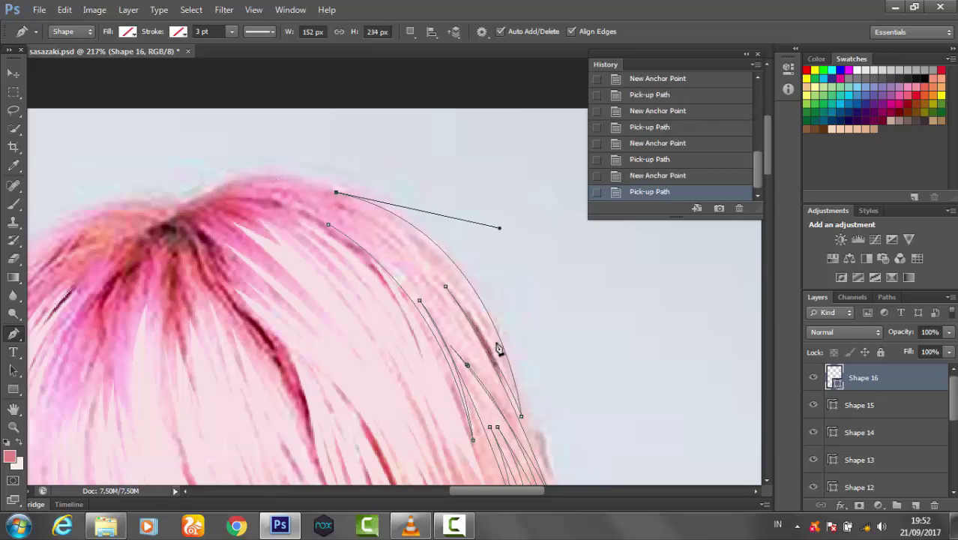
left_click_drag(497, 343, 561, 471)
left_click_drag(331, 200, 244, 182)
left_click_drag(437, 279, 471, 325)
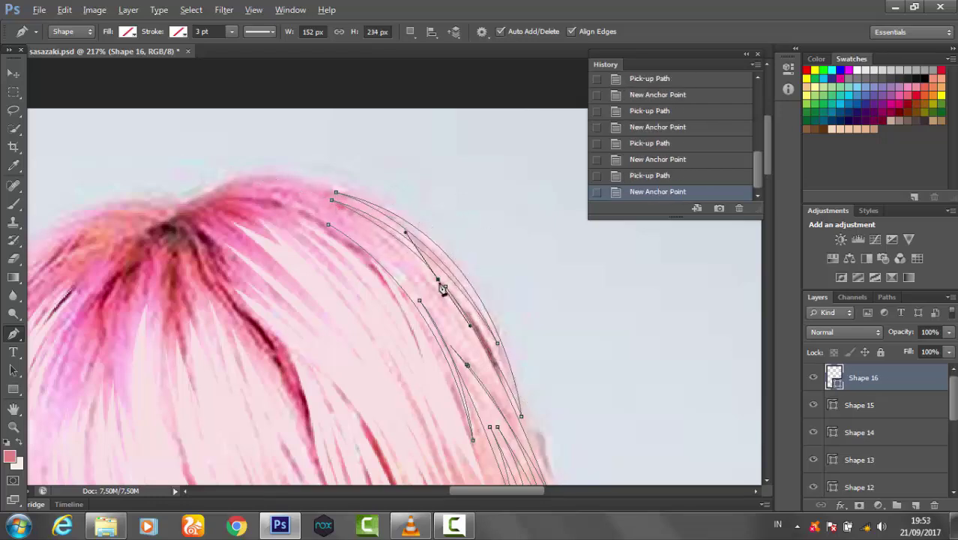
left_click_drag(207, 190, 384, 205)
left_click(532, 426)
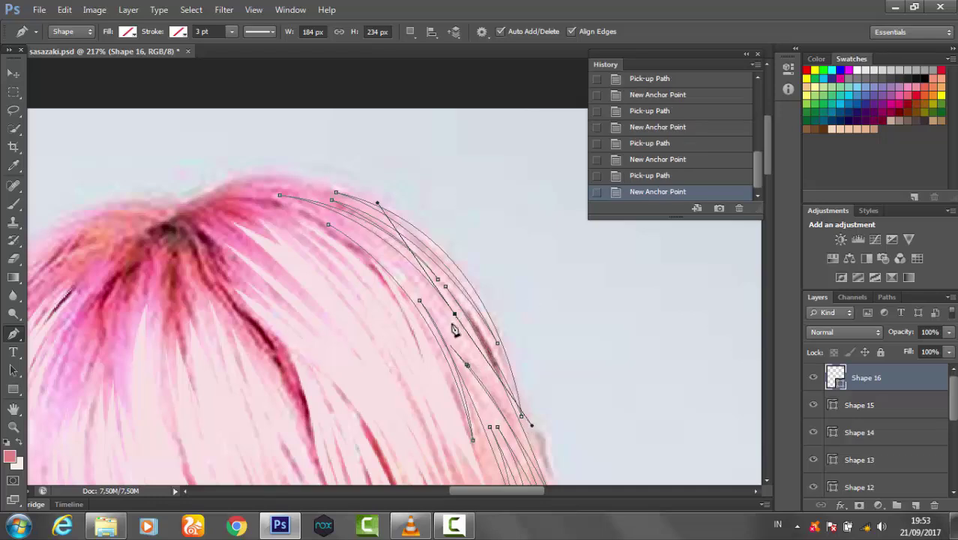
left_click_drag(279, 196, 150, 171)
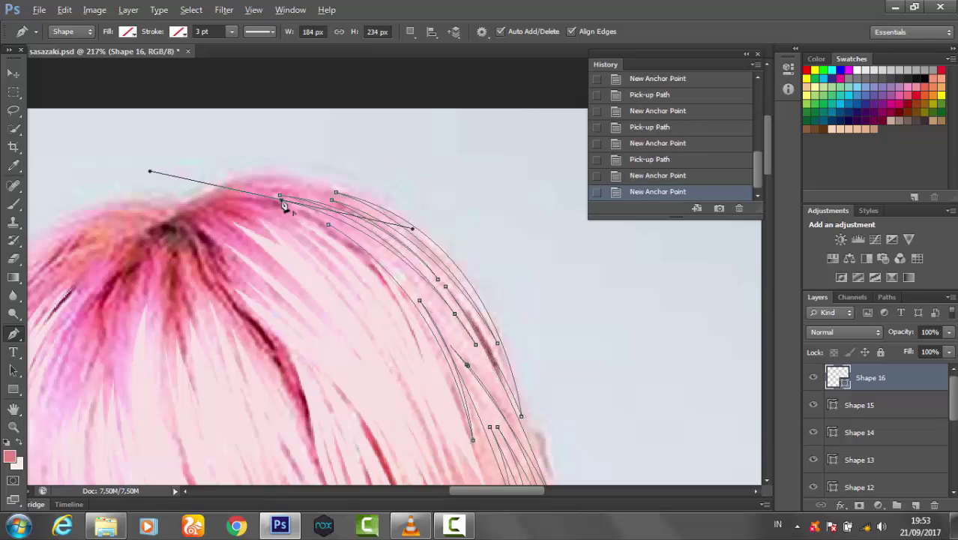
left_click(280, 197)
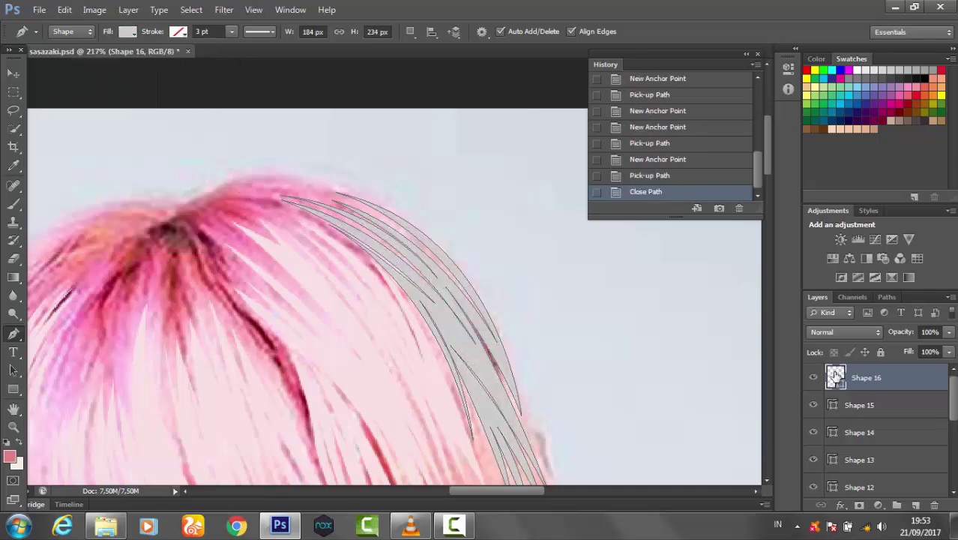
Fill Shape 16 with pink.
double_click(835, 375)
left_click(941, 300)
key("z")
mouse_move(487, 313)
left_mouse_down()
mouse_move(385, 313)
mouse_move(419, 161)
left_mouse_up()
Move the finished strand layers into Group 1.
scroll(954, 473, "down", 5)
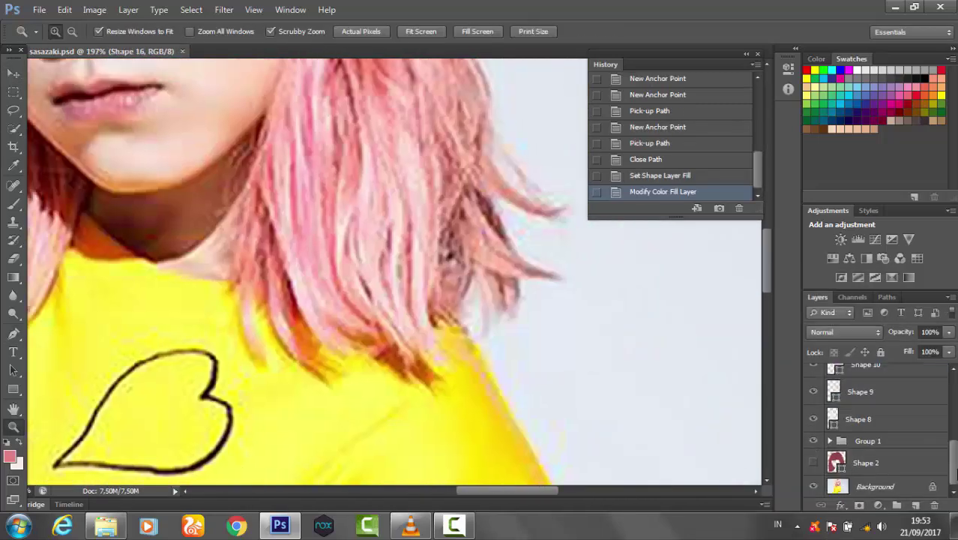
left_click(859, 420, "shift")
left_click_drag(859, 420, 867, 441)
scroll(582, 278, "up", 3)
left_click(14, 334)
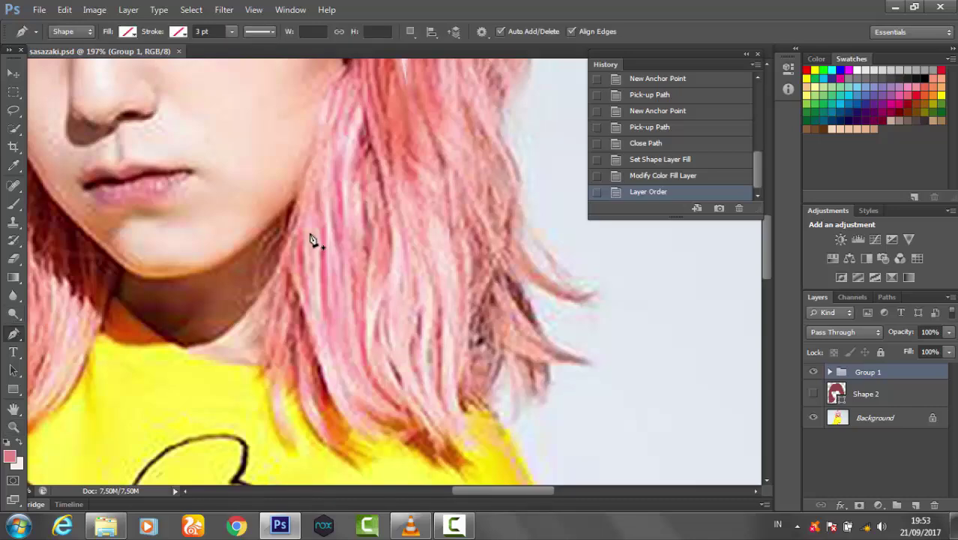
Start the Shape 17 outline down a shoulder hair strand.
left_click(297, 267)
scroll(361, 387, "down", 2)
scroll(428, 396, "up", 2)
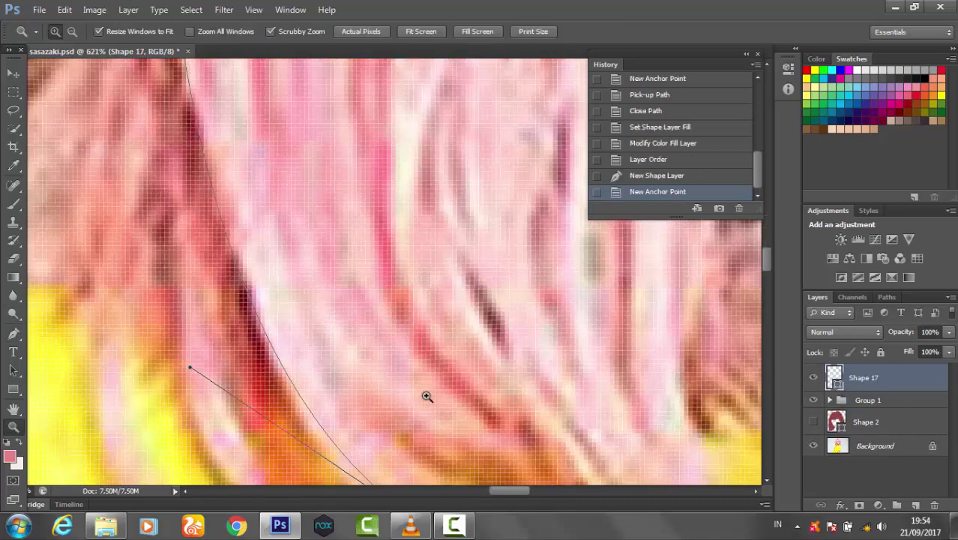
left_click(422, 448)
left_click_drag(358, 347, 324, 266)
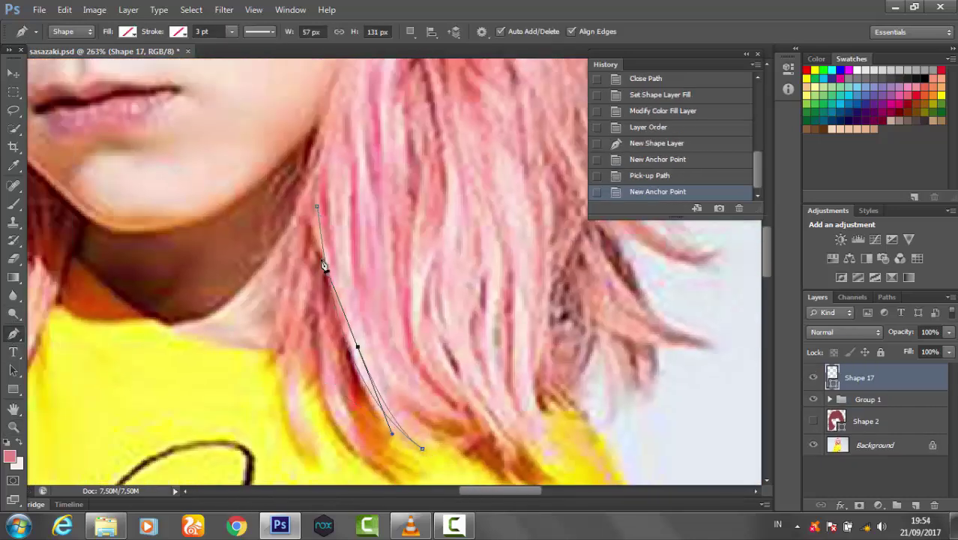
left_click(422, 447)
left_click_drag(359, 347, 364, 337)
left_click(423, 448)
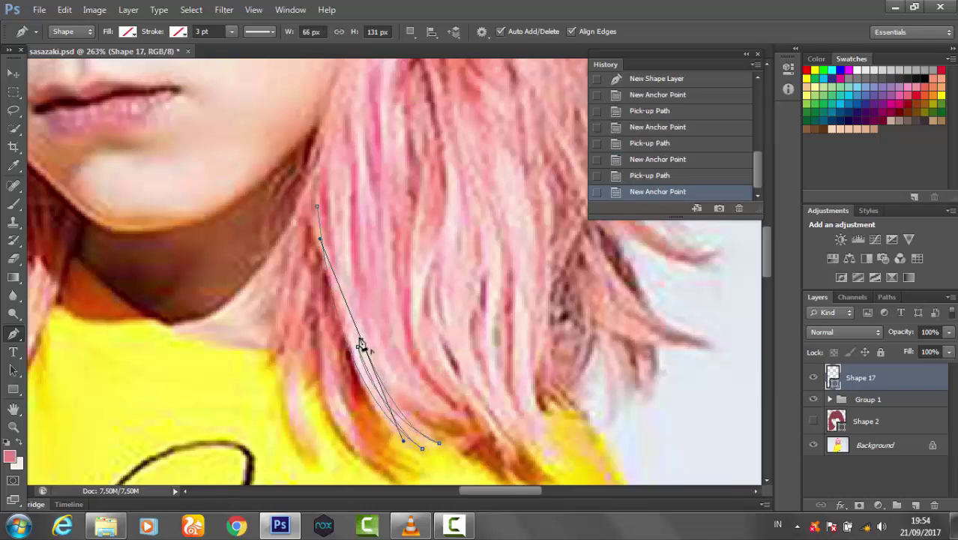
left_click_drag(446, 425, 492, 440)
Curve Shape 17 over the strand's top and down its other side, closing it.
left_click(321, 69)
left_click(353, 263)
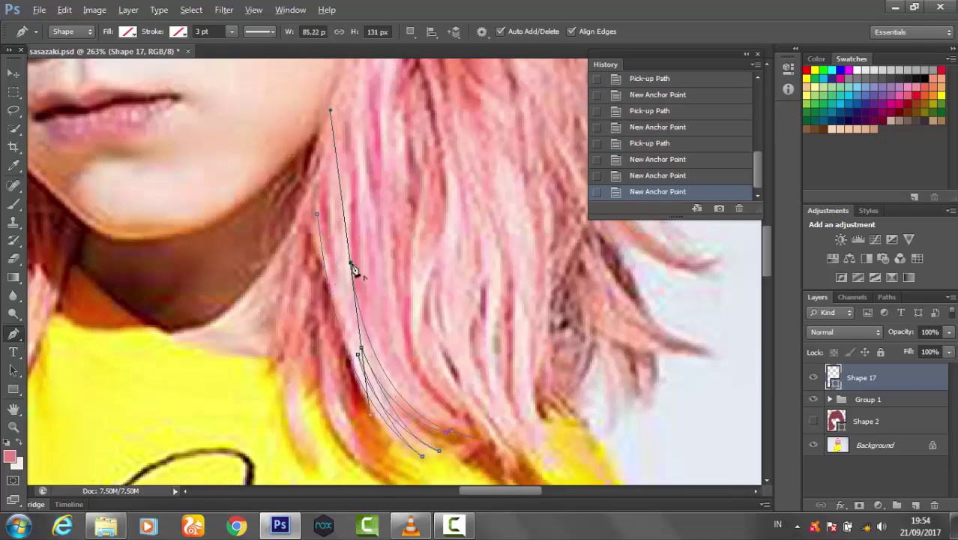
scroll(349, 173, "up", 3)
mouse_move(325, 215)
left_mouse_down()
mouse_move(347, 138)
mouse_move(327, 218)
left_mouse_up()
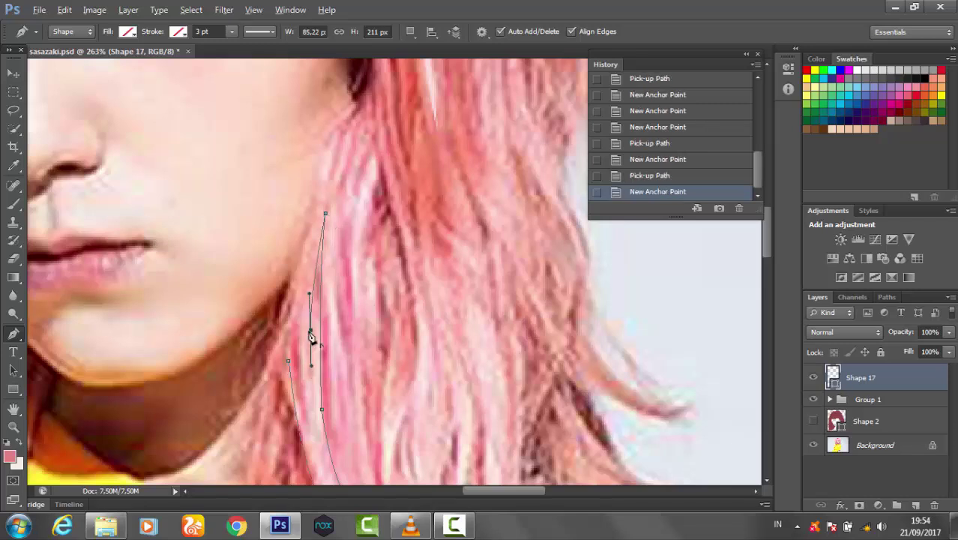
left_click_drag(336, 141, 327, 153)
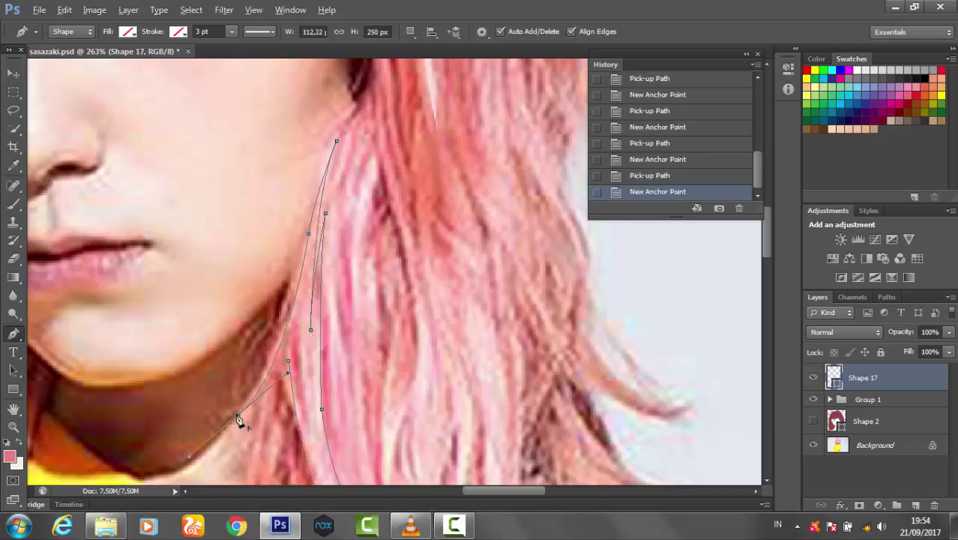
left_click_drag(238, 415, 320, 202)
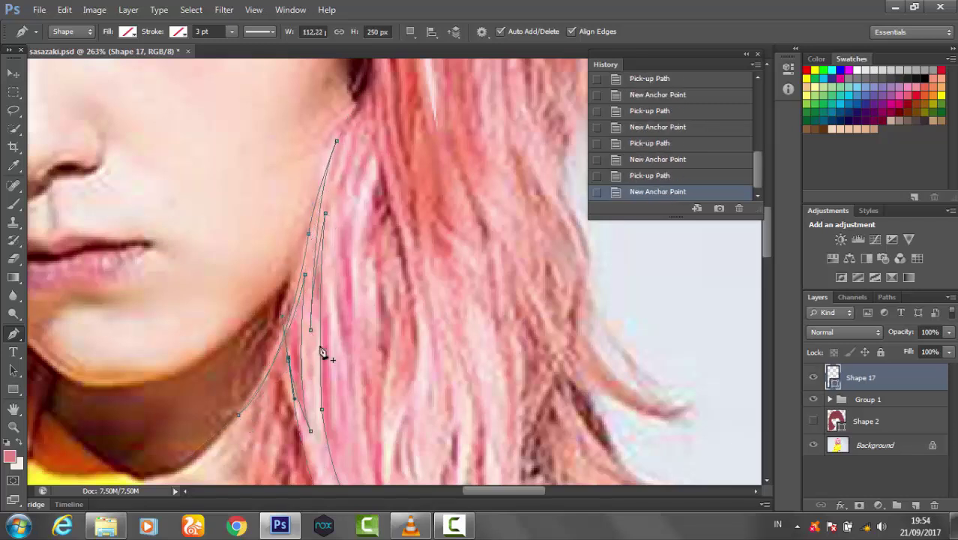
left_click(288, 358)
Fill Shape 17 with light pink.
scroll(285, 326, "down", 5)
left_click(127, 31)
left_click(75, 90)
scroll(300, 300, "up", 6)
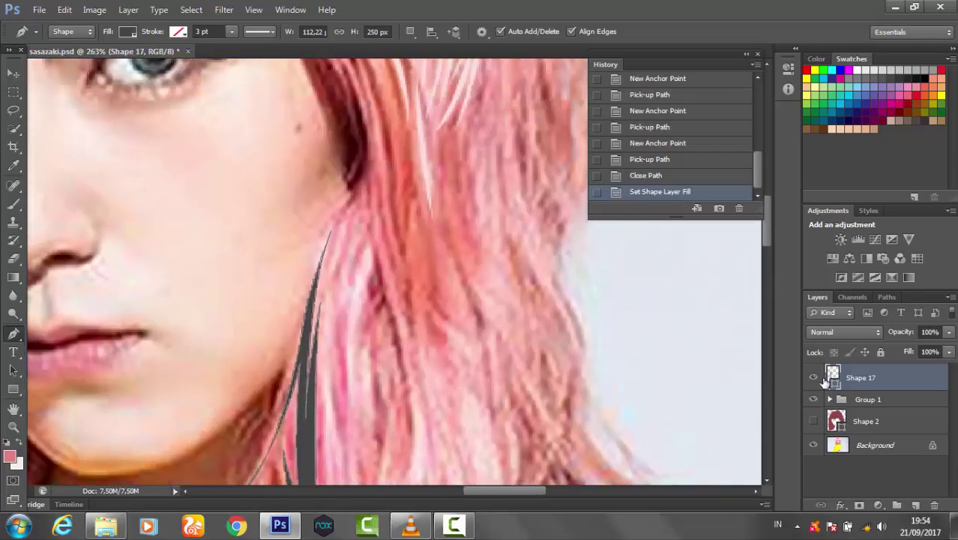
double_click(833, 376)
left_click(428, 117)
left_click(937, 300)
scroll(427, 140, "down", 5)
Trace the Shape 18 strand outline up to a smooth anchor at its top.
left_click(298, 129)
left_click_drag(315, 339, 335, 394)
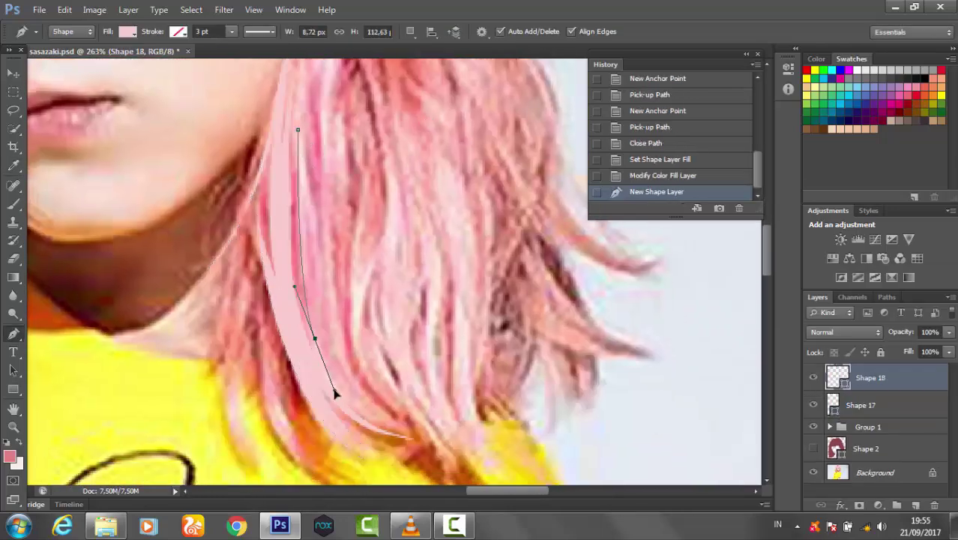
left_click(126, 32)
left_click(306, 200)
left_click_drag(329, 341, 325, 309)
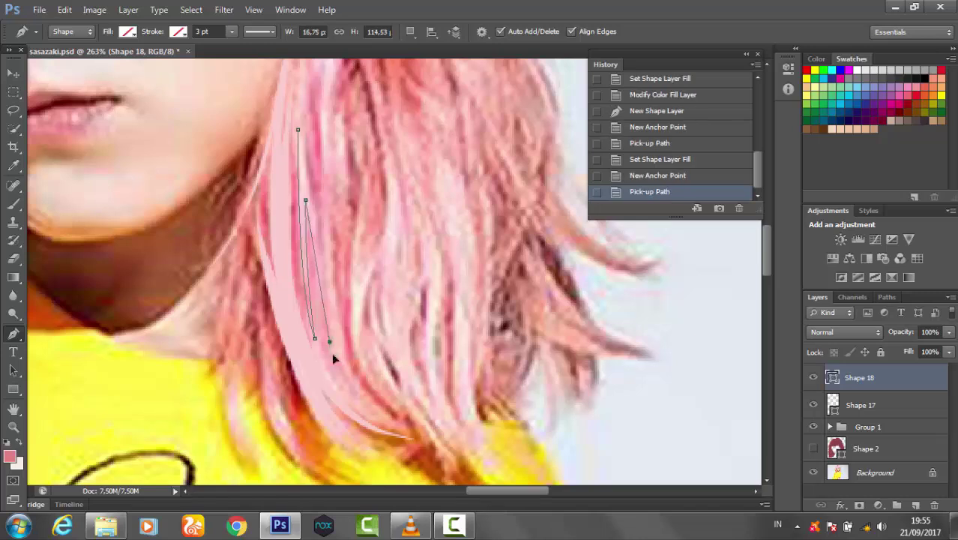
left_click(399, 424)
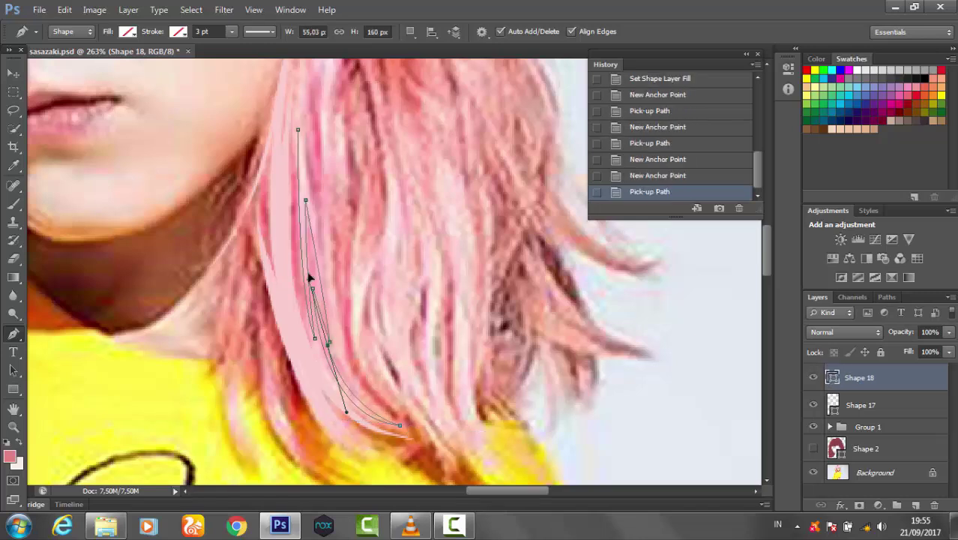
left_click(411, 435)
left_click(329, 259)
left_click_drag(343, 162, 341, 287)
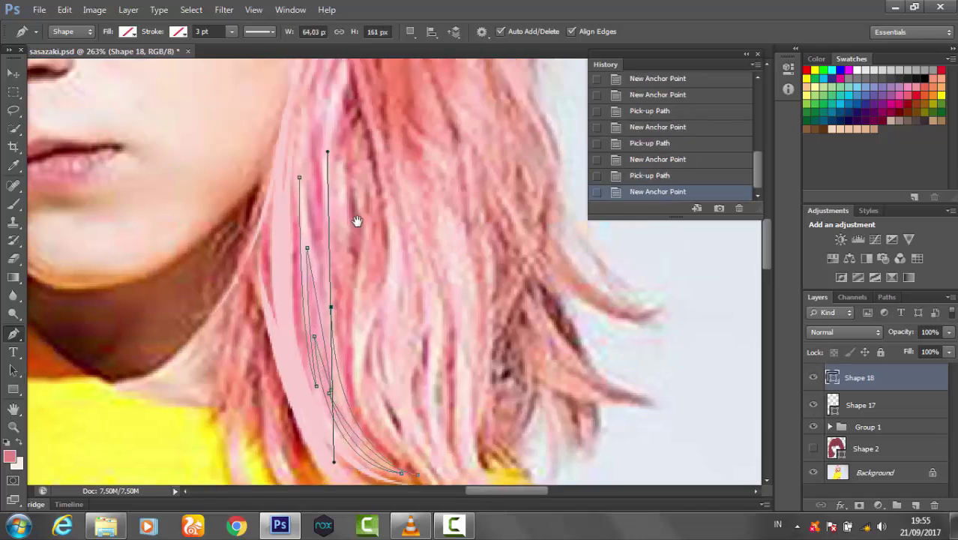
left_click_drag(345, 149, 374, 68)
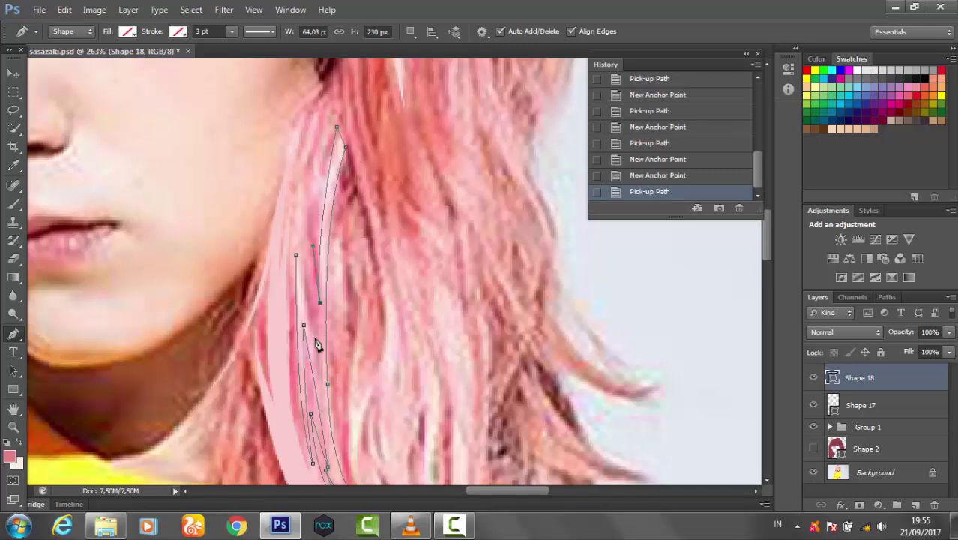
Close Shape 18 and fill it with a light pink from the colour picker.
left_click_drag(334, 435, 349, 343)
scroll(314, 197, "up", 5)
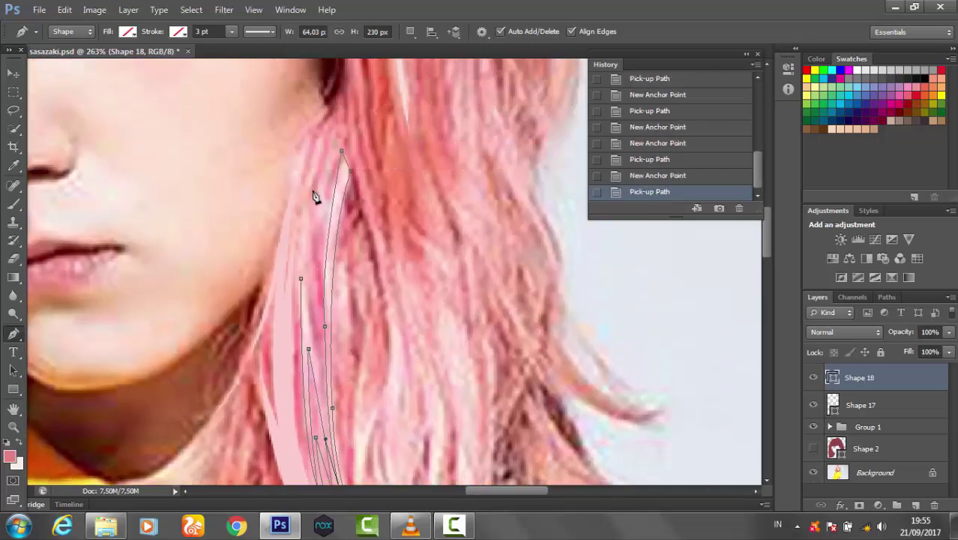
scroll(354, 65, "up", 3)
left_click(312, 296)
left_click(128, 31)
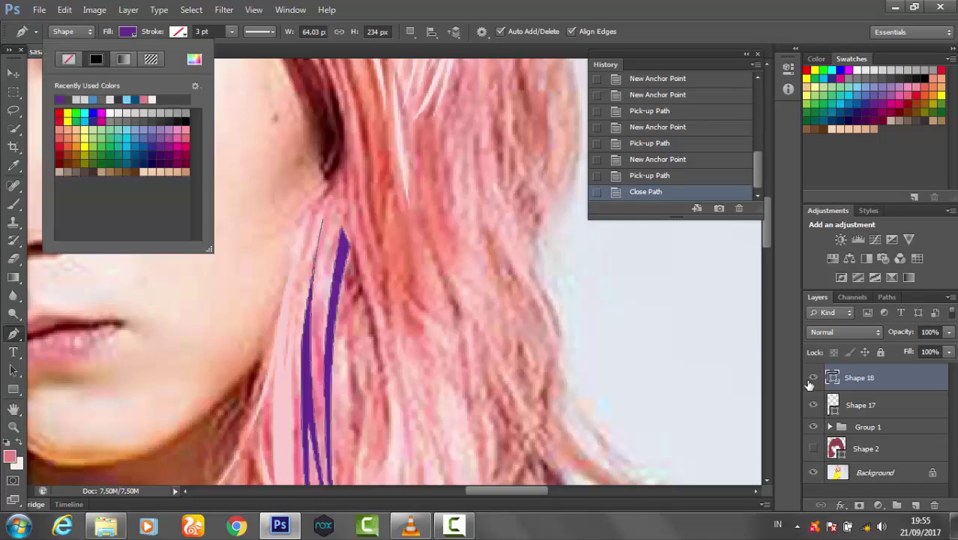
left_click(189, 55)
left_click(306, 395)
left_click(942, 300)
Draw and close the small Shape 19 strand outline.
key("z")
scroll(473, 246, "down", 1)
key("p")
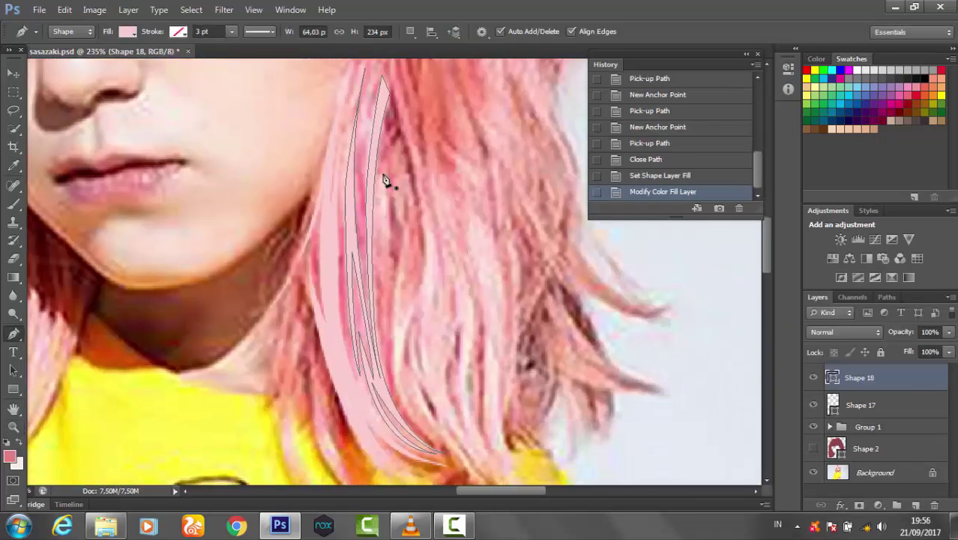
left_click(383, 339)
scroll(383, 178, "down", 3)
left_click(384, 258)
left_click(409, 128)
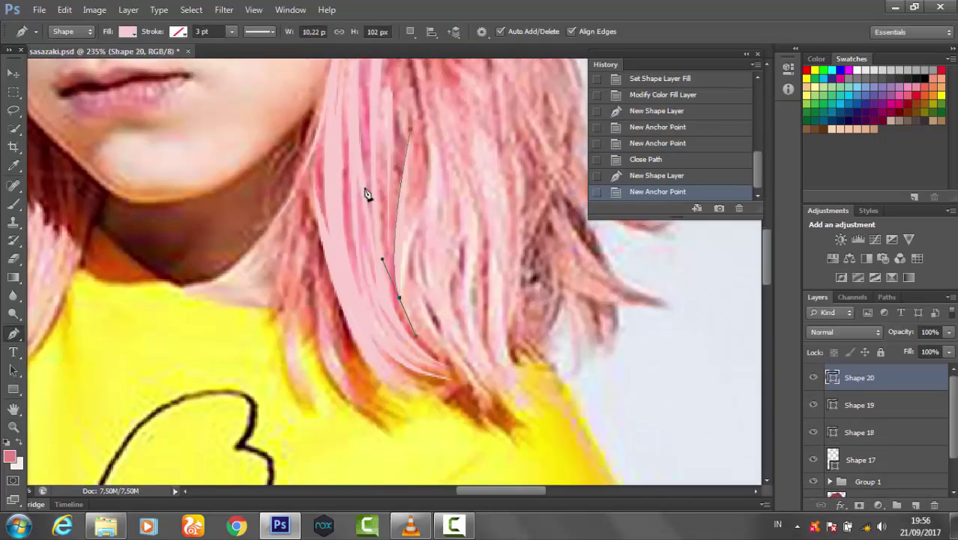
Start the Shape 20 strand outline with curved anchors up the strand.
left_click(128, 31)
left_click(54, 58)
left_click_drag(400, 296, 400, 277)
left_click_drag(489, 366, 489, 366)
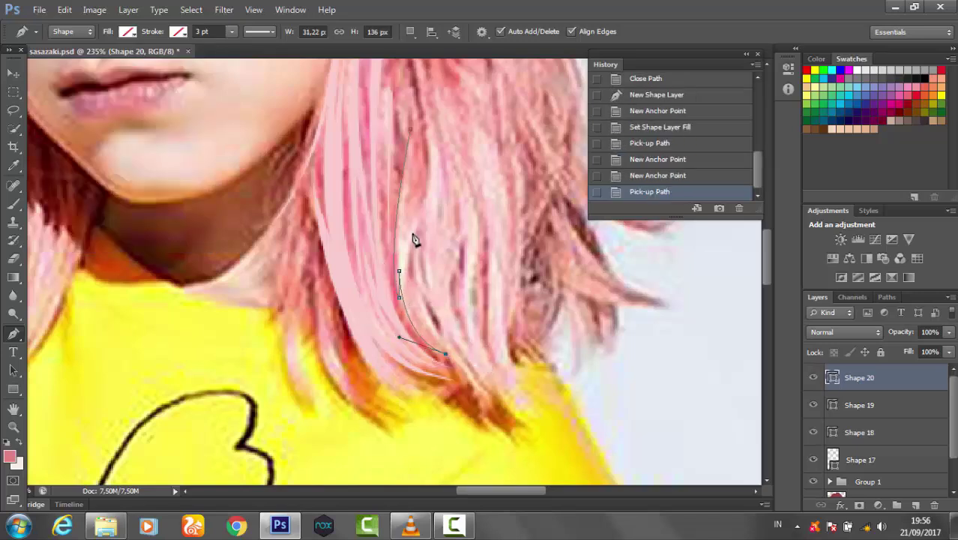
left_click_drag(417, 227, 458, 135)
left_click_drag(445, 352, 480, 385)
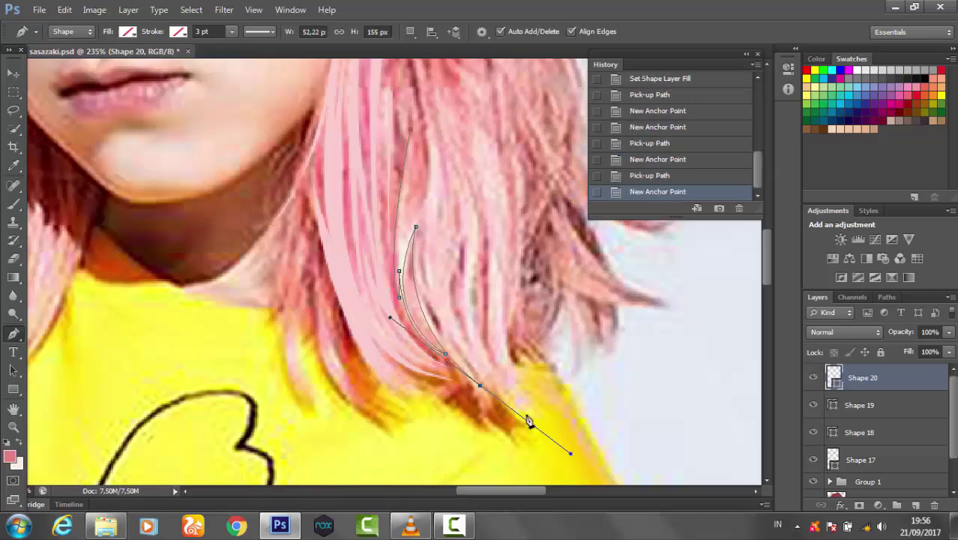
left_click(416, 227)
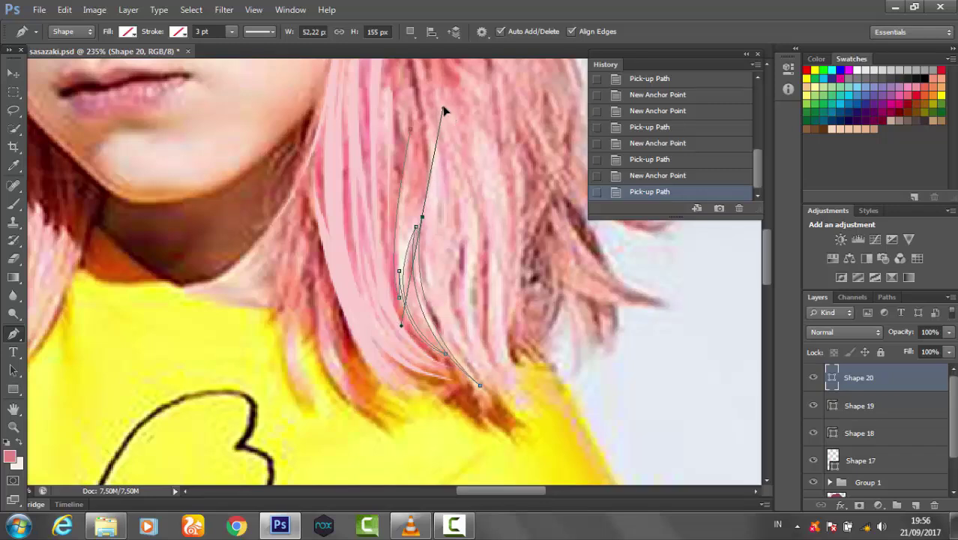
left_click_drag(444, 111, 444, 112)
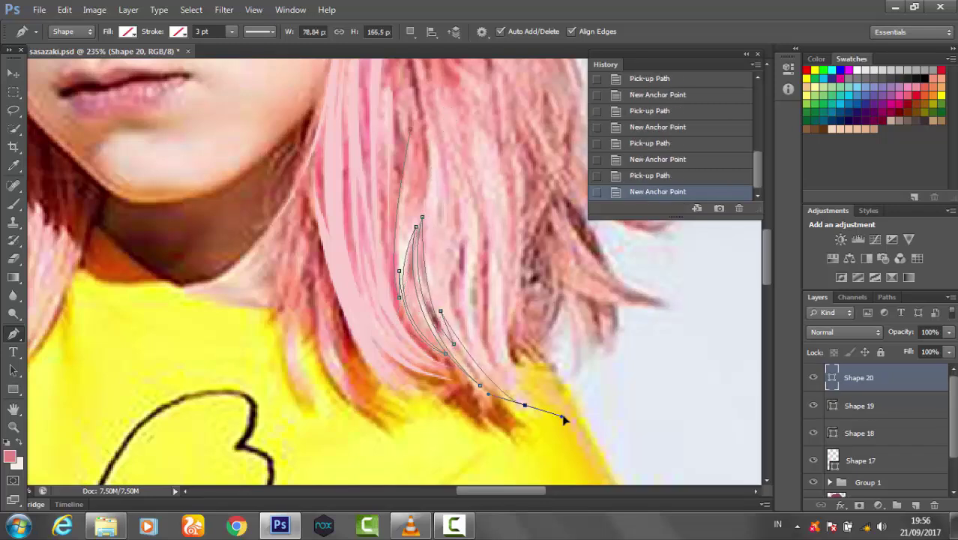
Add a sharp point and edge anchors to Shape 20, then close it.
left_click(525, 405)
left_click_drag(509, 141, 510, 139)
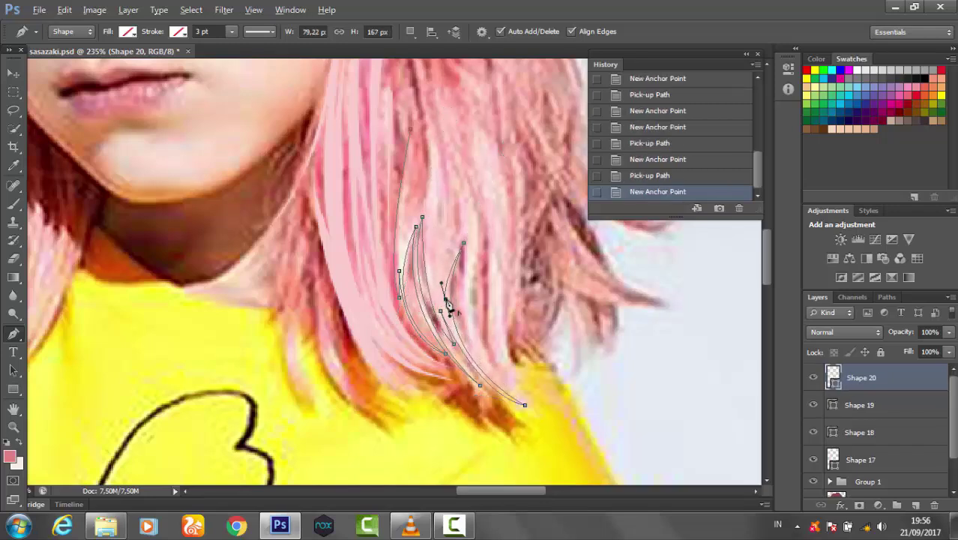
scroll(447, 304, "up", 2)
left_click_drag(447, 255, 457, 210)
scroll(450, 298, "up", 1)
left_click(444, 196)
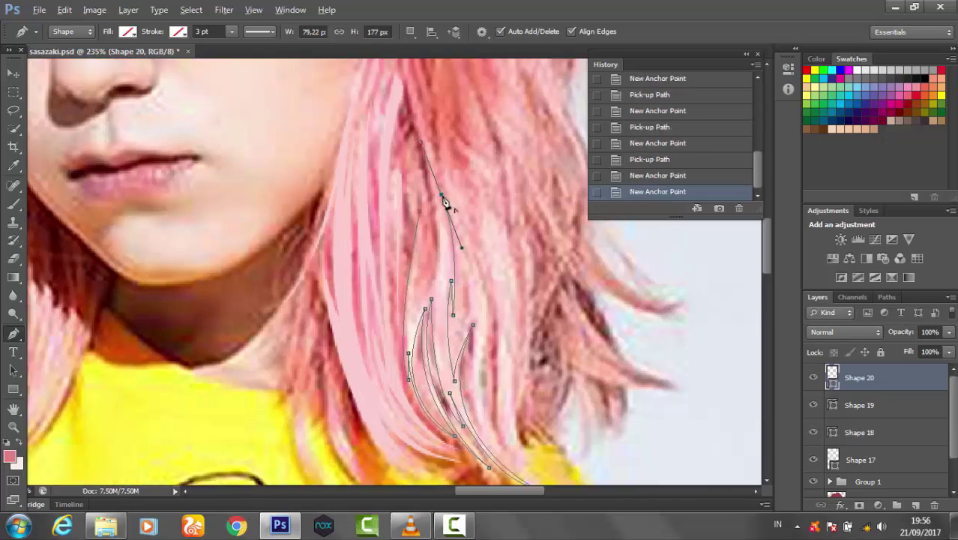
left_click(440, 195)
Fill Shape 20 with light pink.
left_click(128, 31)
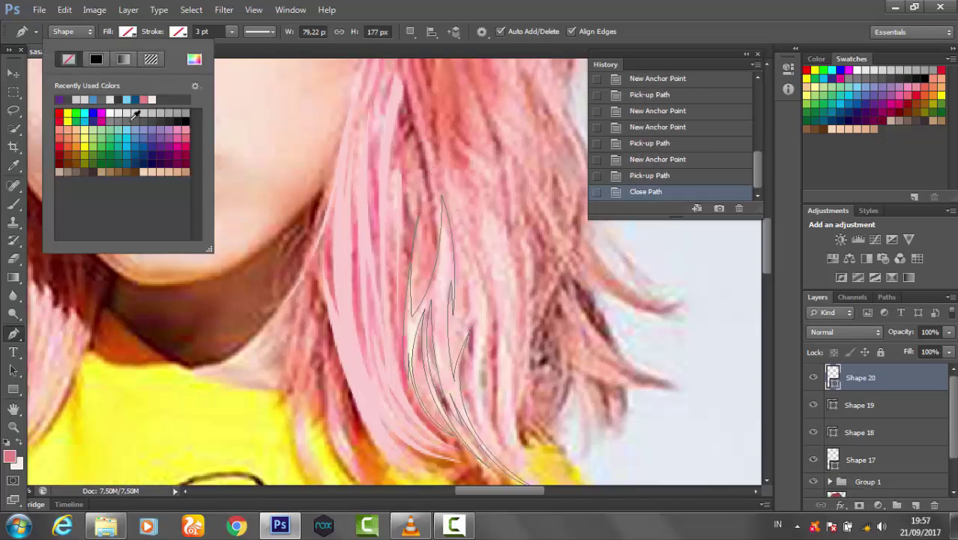
left_click(204, 42)
left_click(368, 347)
key("Return")
scroll(418, 321, "down", 2)
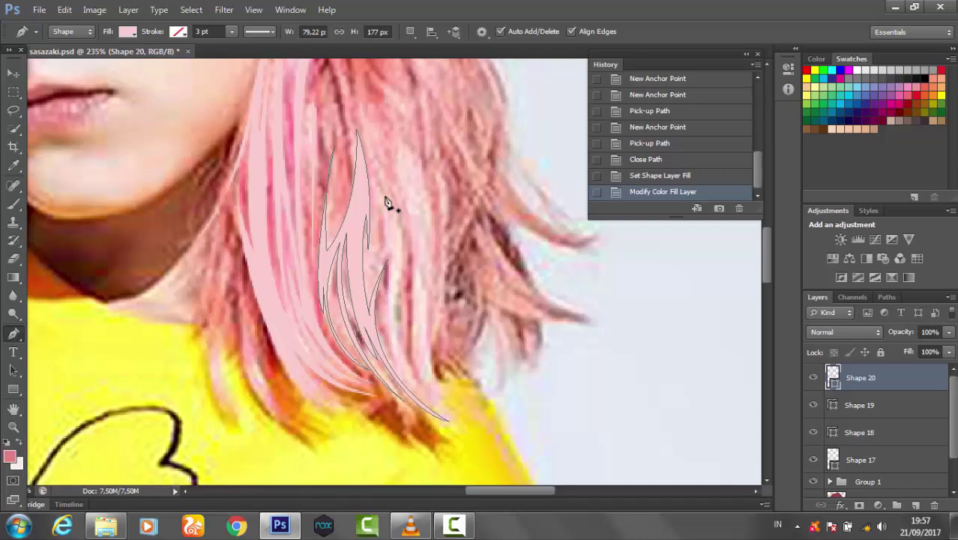
Trace and close the Shape 21 strand outline with no fill.
left_click(384, 197)
left_click_drag(384, 326, 374, 364)
left_click_drag(443, 411, 493, 434)
left_click(128, 31)
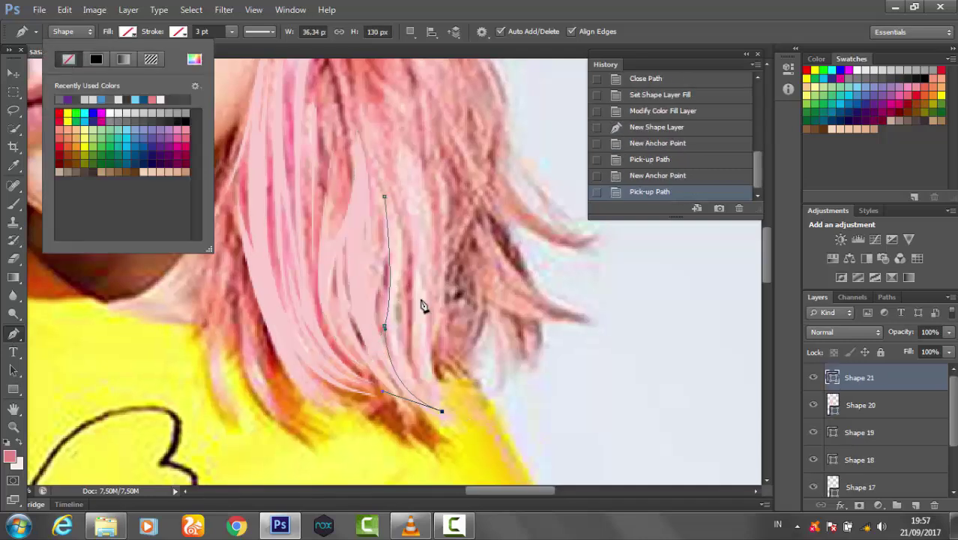
left_click(52, 42)
left_click_drag(401, 279, 430, 176)
left_click_drag(366, 141, 318, 78)
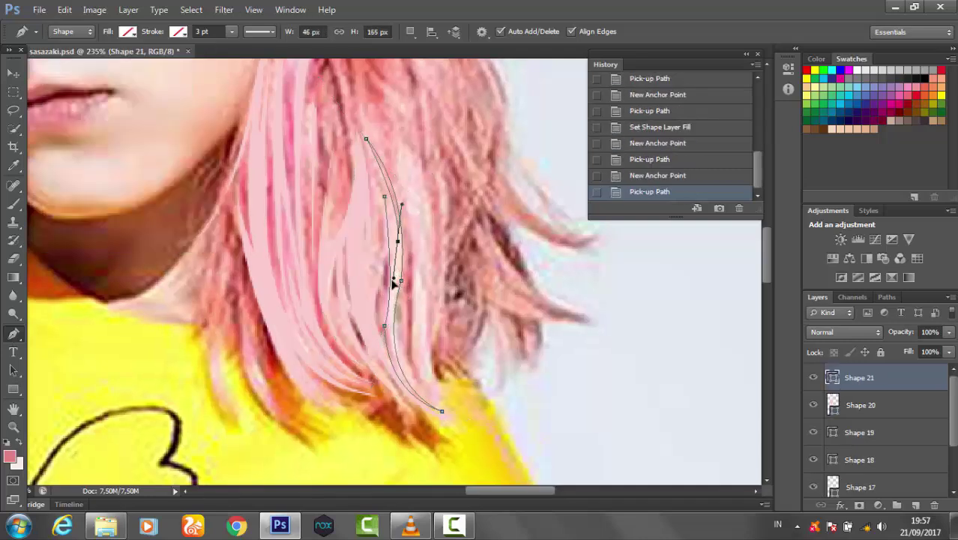
left_click(398, 243)
Fill Shape 21 with light pink sampled from the photo's hair.
left_click(128, 31)
left_click(206, 39)
left_click(368, 230)
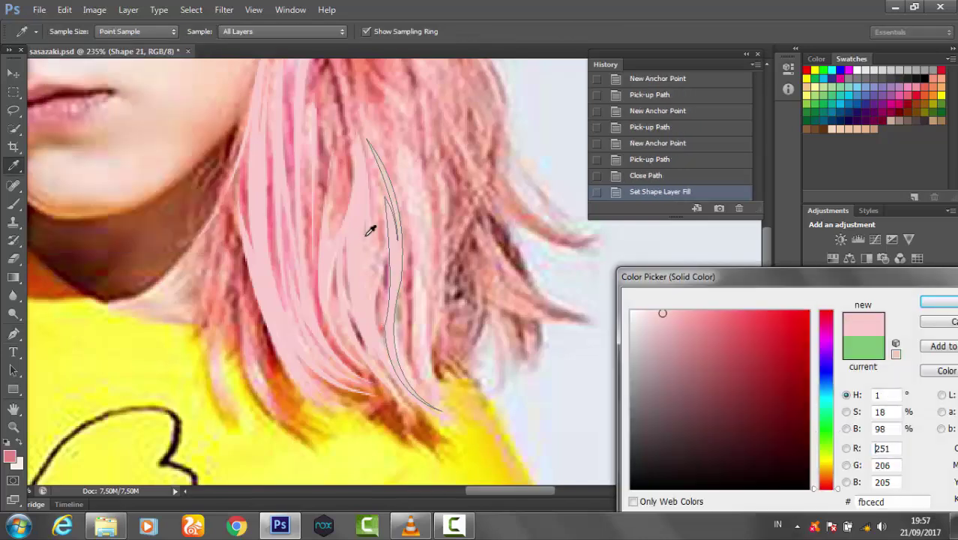
left_click(924, 300)
Trace the Shape 22 strand from its top down onto the shirt, without fill.
left_click(402, 167)
left_click_drag(417, 328, 410, 349)
left_click_drag(462, 414, 522, 443)
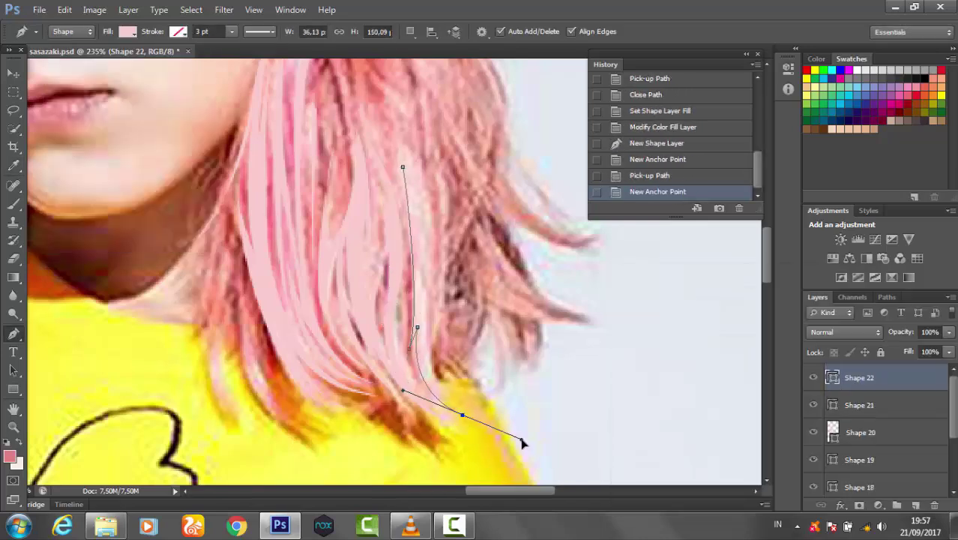
left_click(462, 414, "alt")
left_click(129, 31)
left_click(57, 39)
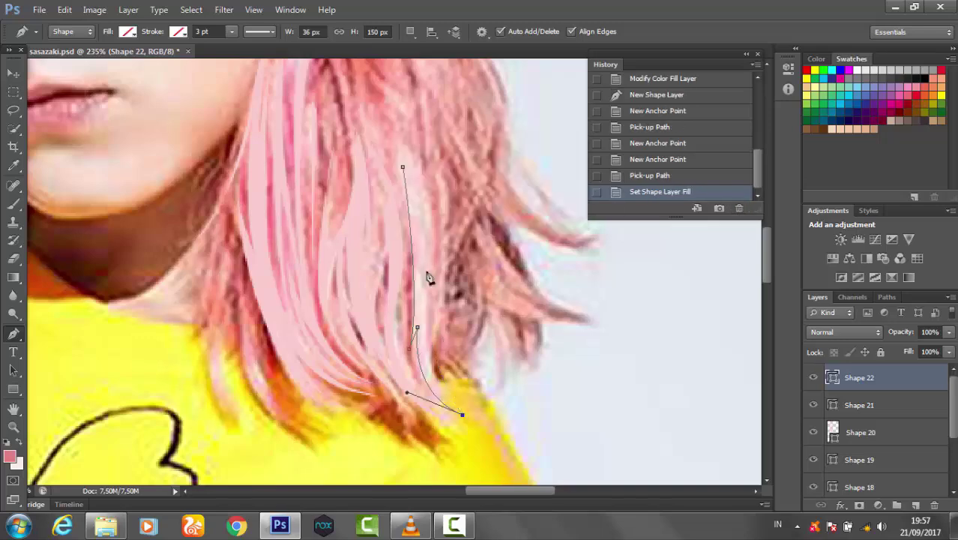
left_click(429, 276, "alt")
left_click_drag(406, 100, 414, 199)
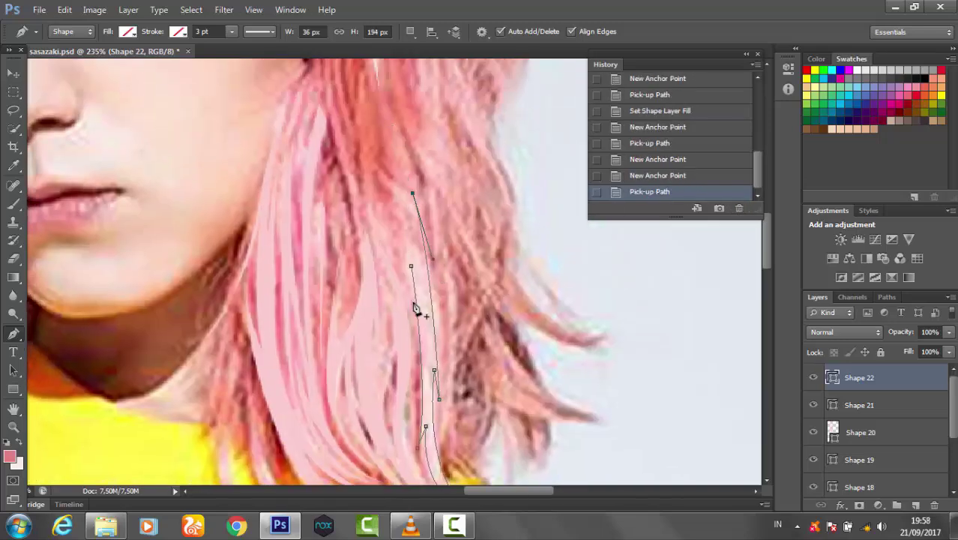
Close Shape 22 and fill it with the sampled hair pink.
left_click(128, 31)
left_click(203, 39)
left_click(937, 300)
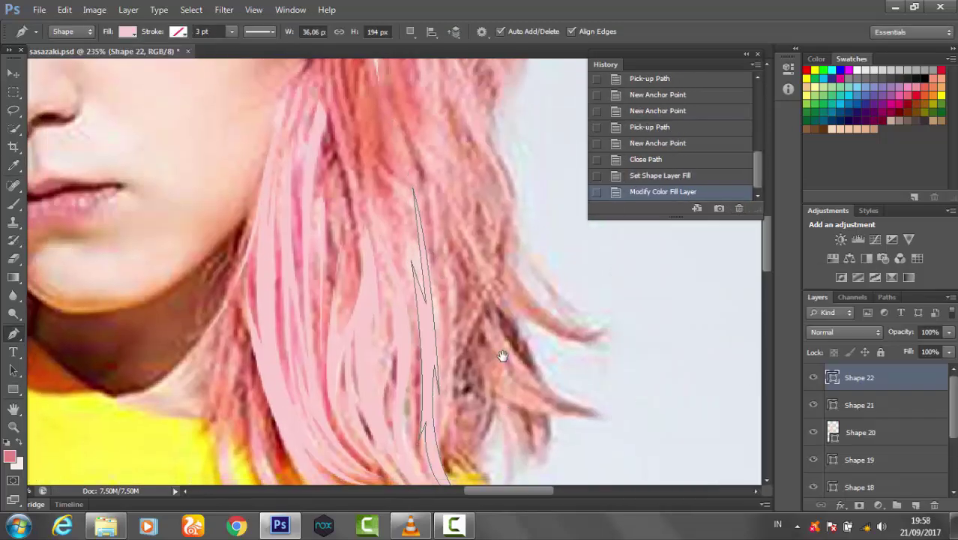
left_click(458, 177)
Draw the small Shape 23 strand and zoom out to the whole portrait.
left_click(464, 351)
left_click(458, 177)
key("ctrl+minus")
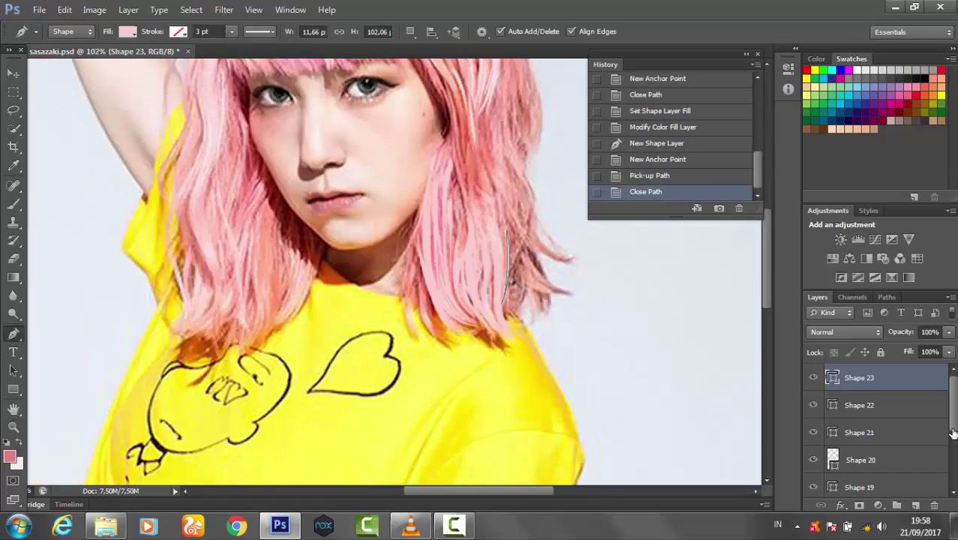
scroll(873, 403, "down", 3)
Move the finished strand shape layers into Group 1 and zoom in on the bangs and raised arm.
left_click_drag(872, 403, 866, 438)
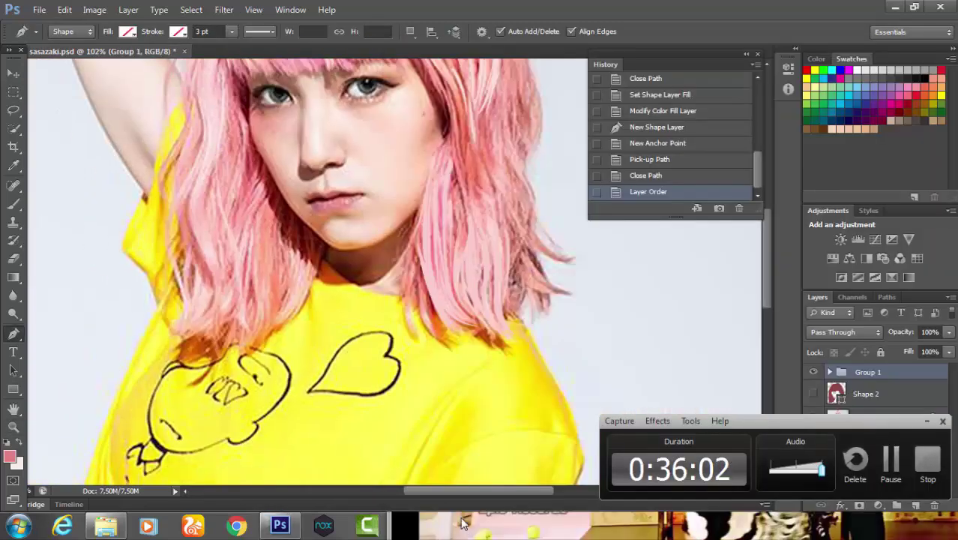
scroll(408, 210, "up", 5)
scroll(409, 210, "left", 5)
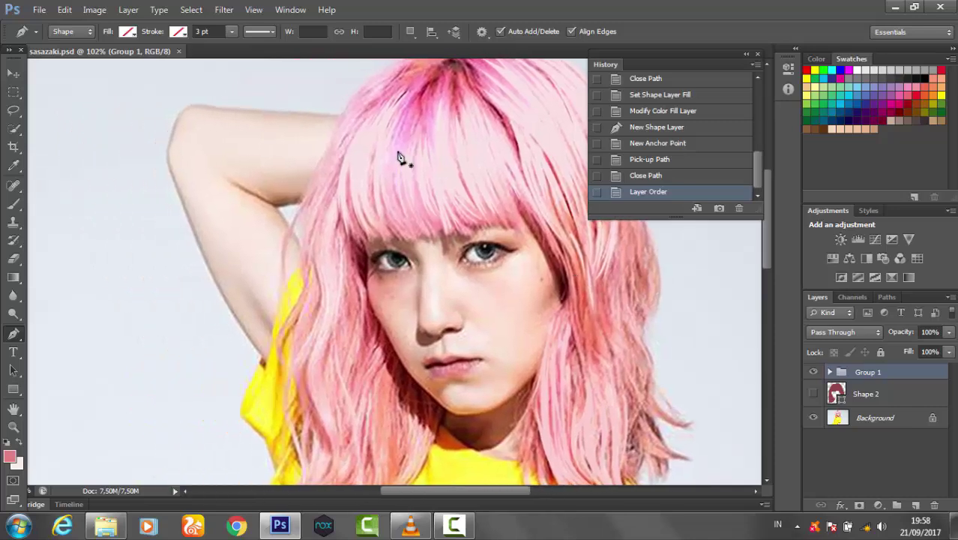
left_click_drag(364, 161, 539, 351)
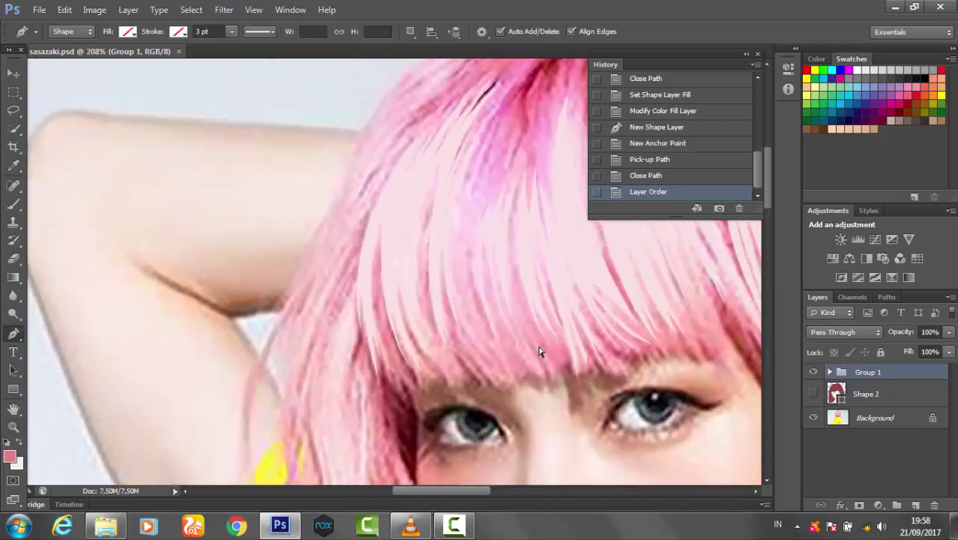
scroll(539, 351, "up", 2)
Begin tracing a long strand along the hair's upper left edge with curved and sharp points.
left_click(428, 199)
scroll(387, 278, "down", 2)
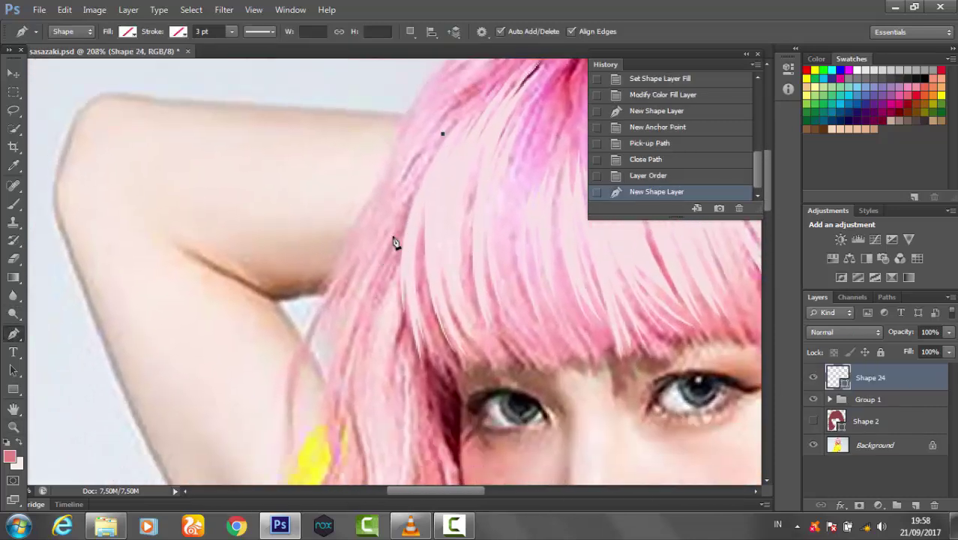
left_click_drag(346, 299, 335, 327)
scroll(398, 239, "down", 3)
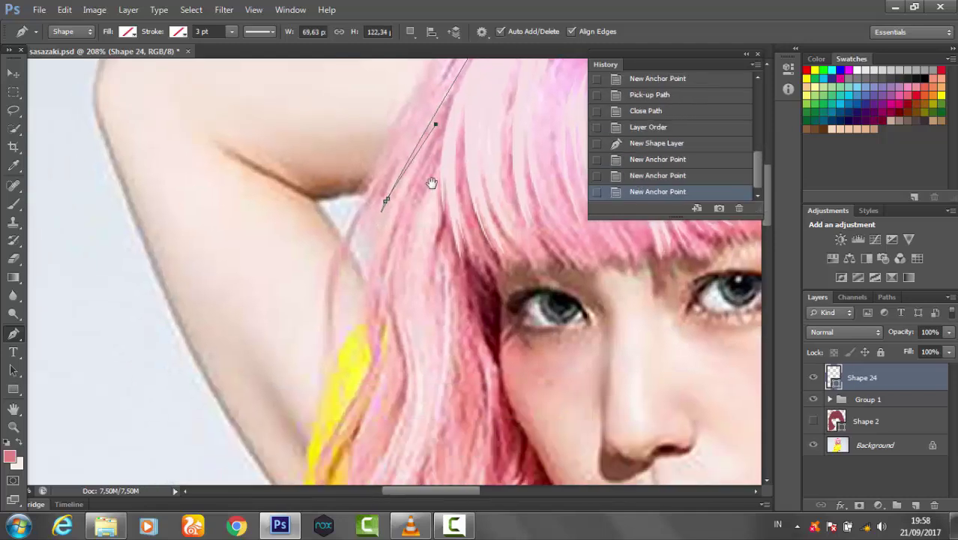
left_click_drag(377, 266, 364, 321)
left_click(377, 267, "alt")
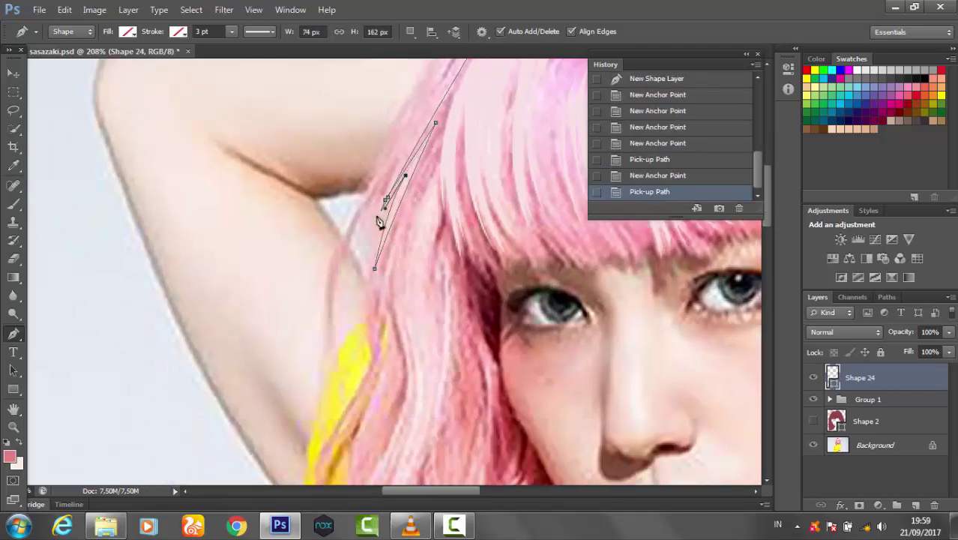
scroll(379, 222, "up", 3)
left_click(454, 141)
Extend the strand over the top of the head and close its outline.
left_click(311, 356)
left_click(320, 329)
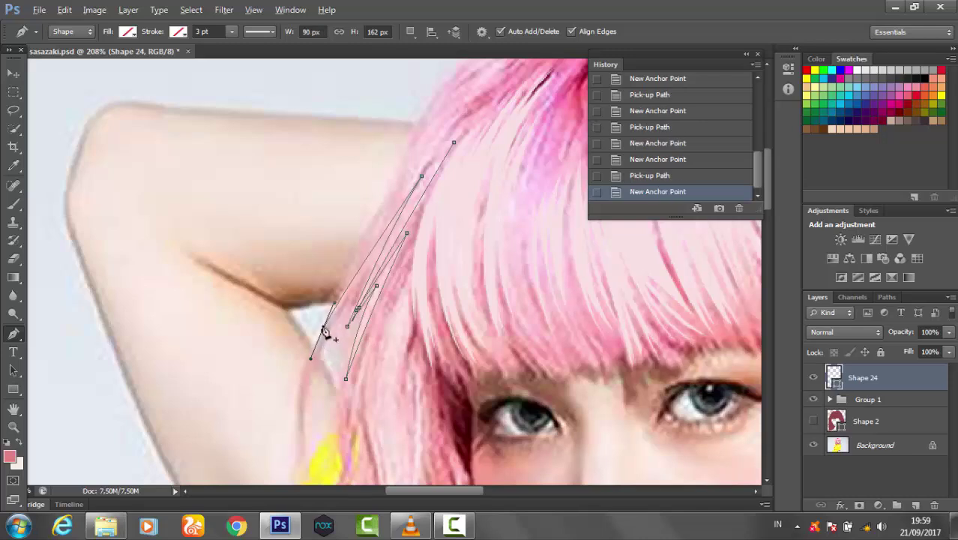
scroll(377, 247, "up", 3)
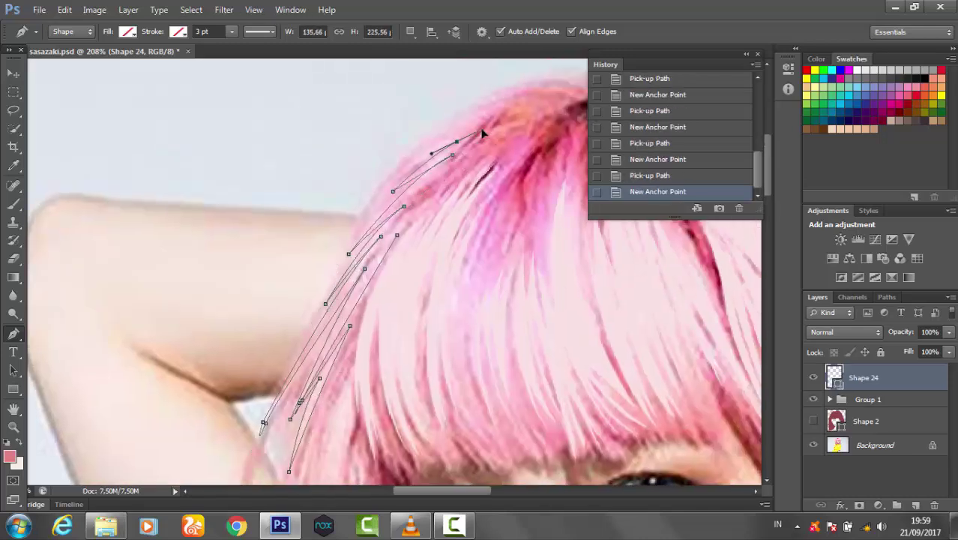
left_click(359, 226)
left_click_drag(461, 126, 479, 111)
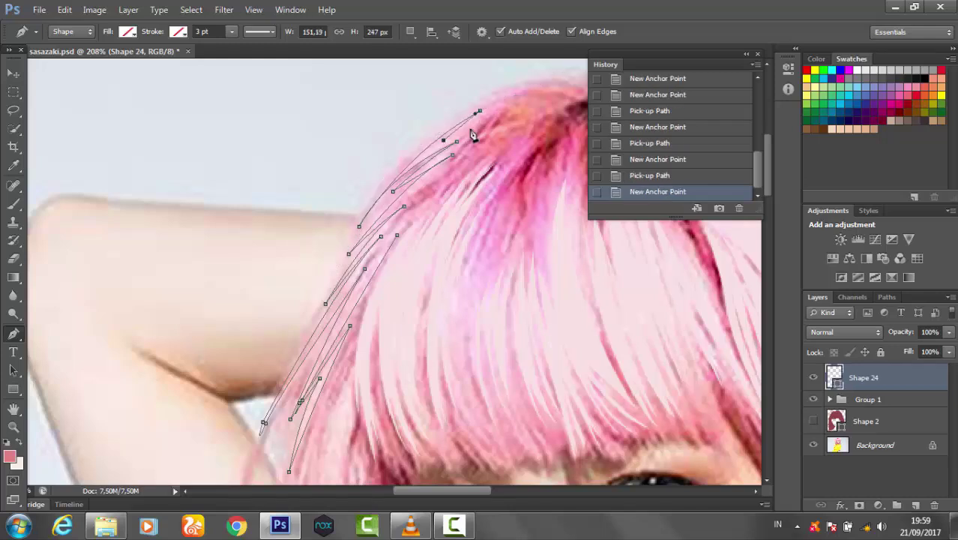
scroll(441, 161, "up", 2)
left_click(432, 164)
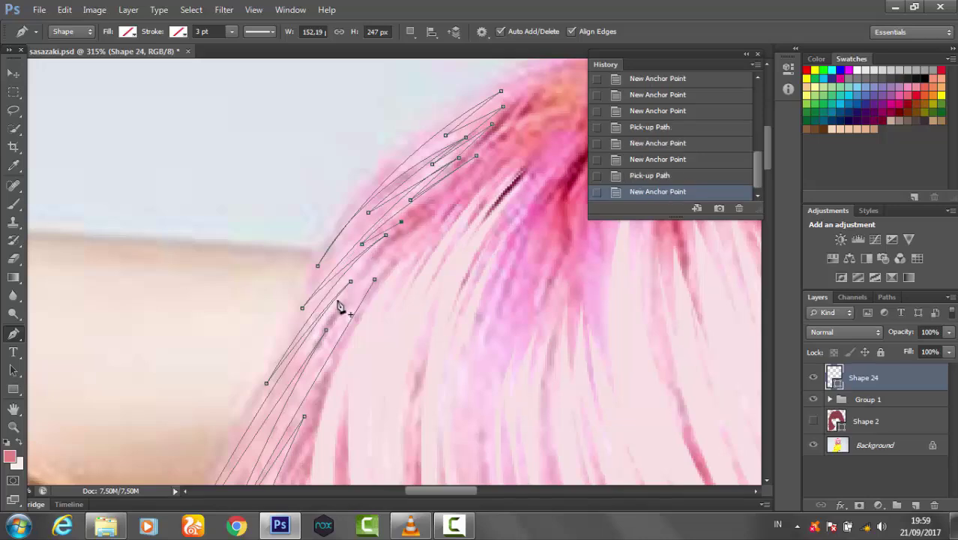
left_click(374, 278)
Fill the Shape 24 strand with pink sampled from the hair in the photo.
left_click(128, 32)
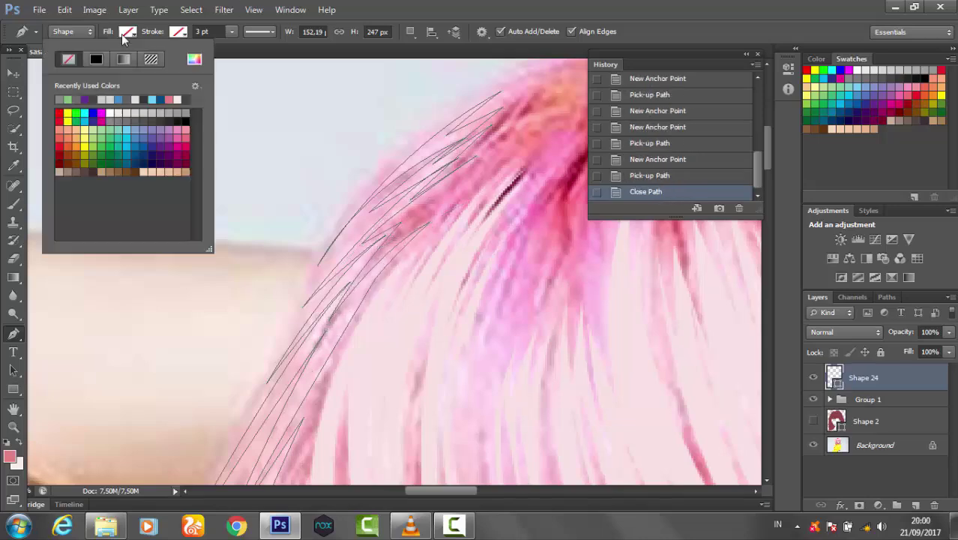
double_click(835, 378)
left_click(381, 310)
left_click(948, 306)
Start the Shape 25 strand near the arm, curving it downward with sharp corner points.
key("z")
scroll(381, 310, "down", 3)
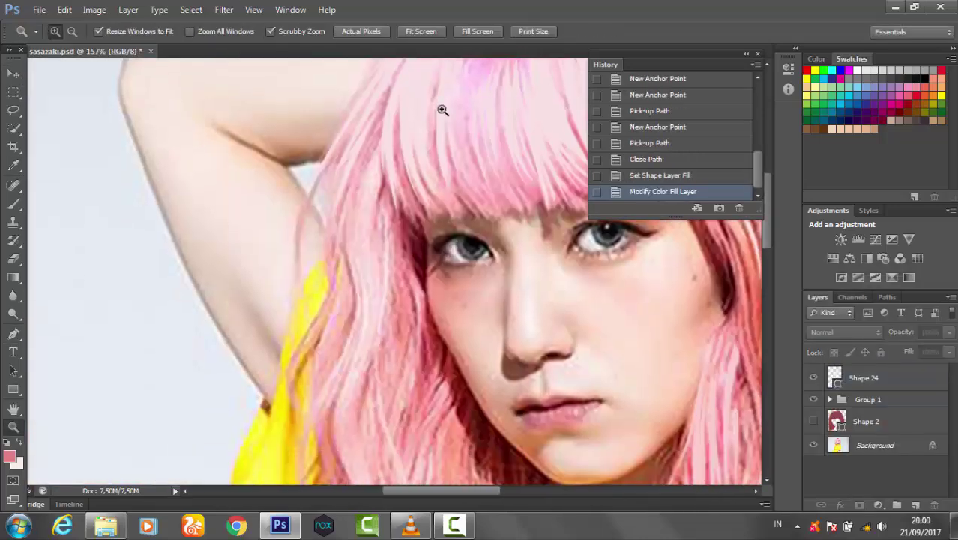
key("p")
left_click(384, 160)
scroll(390, 212, "up", 2)
left_click_drag(346, 242, 357, 314)
left_click(346, 241, "alt")
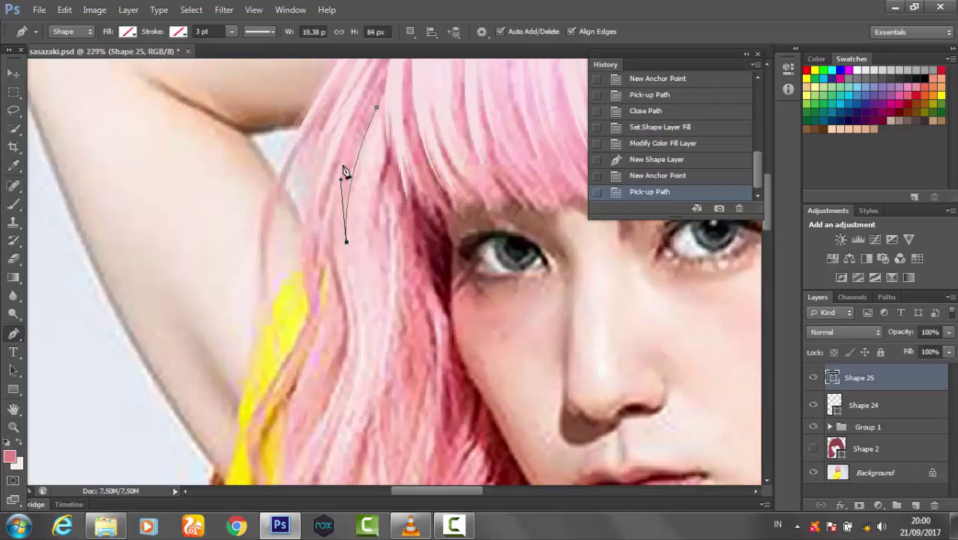
scroll(391, 229, "down", 3)
left_click_drag(352, 246, 379, 343)
left_click(352, 246, "alt")
Remove two misplaced points from the new strand path, dismissing the delete confirmations.
scroll(313, 304, "down", 3)
scroll(314, 304, "left", 1)
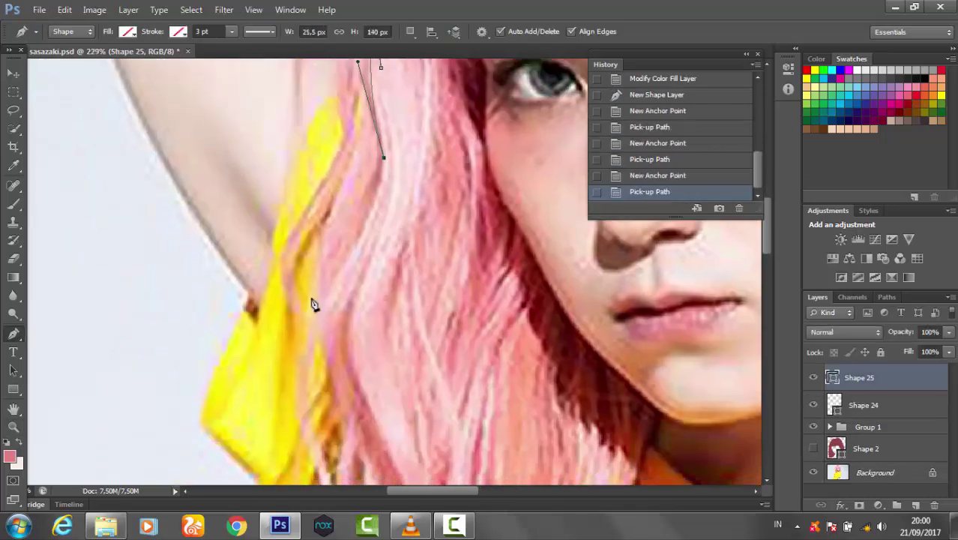
left_click(317, 306)
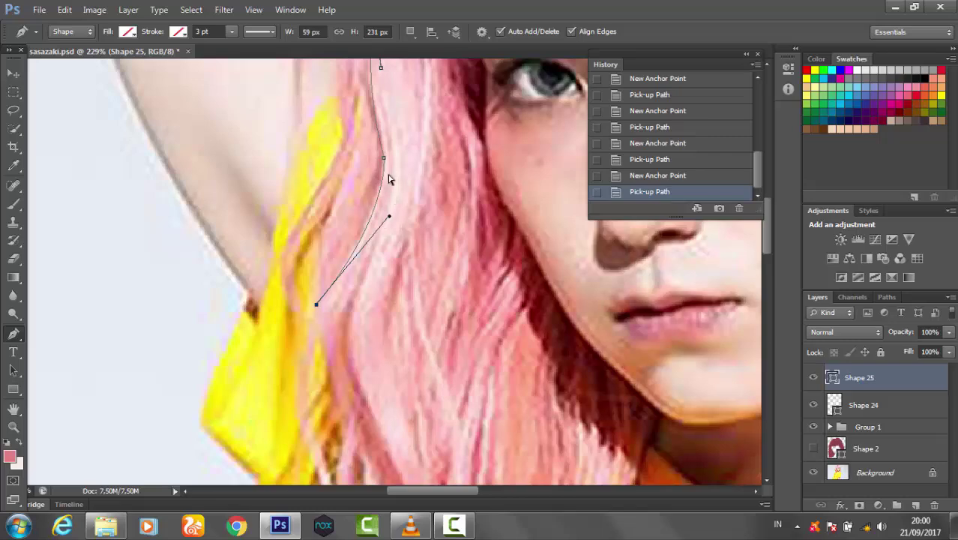
key("Delete")
left_click(510, 206)
scroll(390, 270, "up", 3)
key("Delete")
left_click(453, 206)
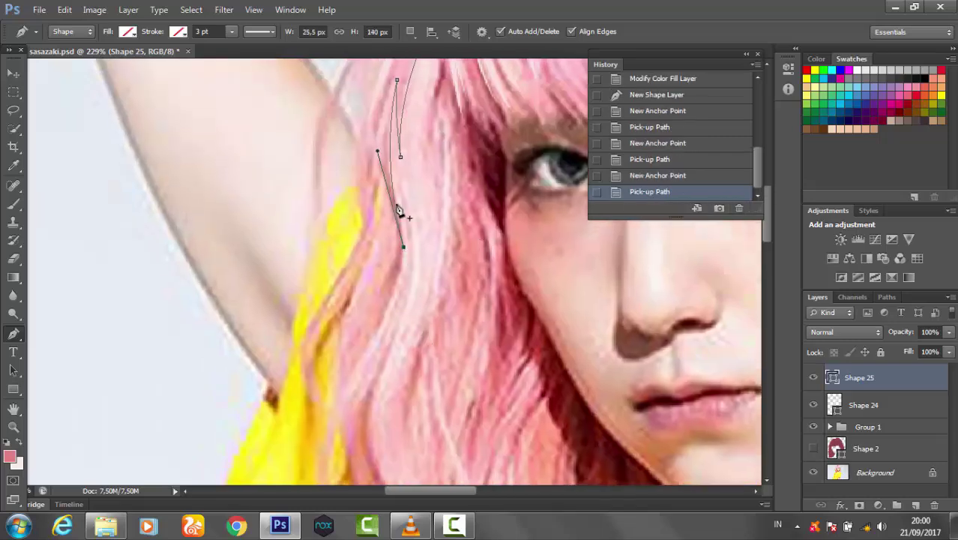
Continue the Shape 25 path down to its lower tip and curve it back up.
left_click(398, 180)
left_click_drag(263, 436, 257, 469)
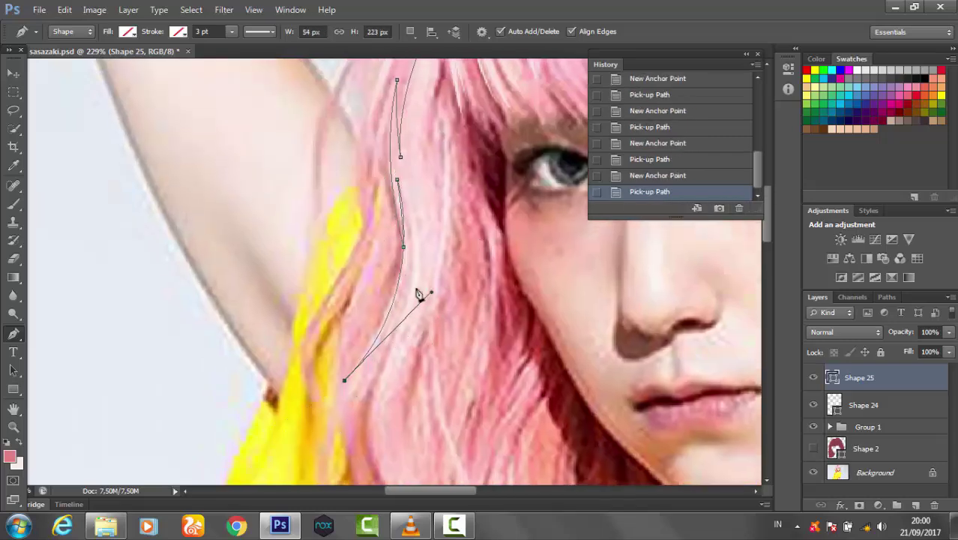
scroll(418, 285, "up", 1)
left_click_drag(405, 241, 405, 120)
scroll(375, 312, "down", 4)
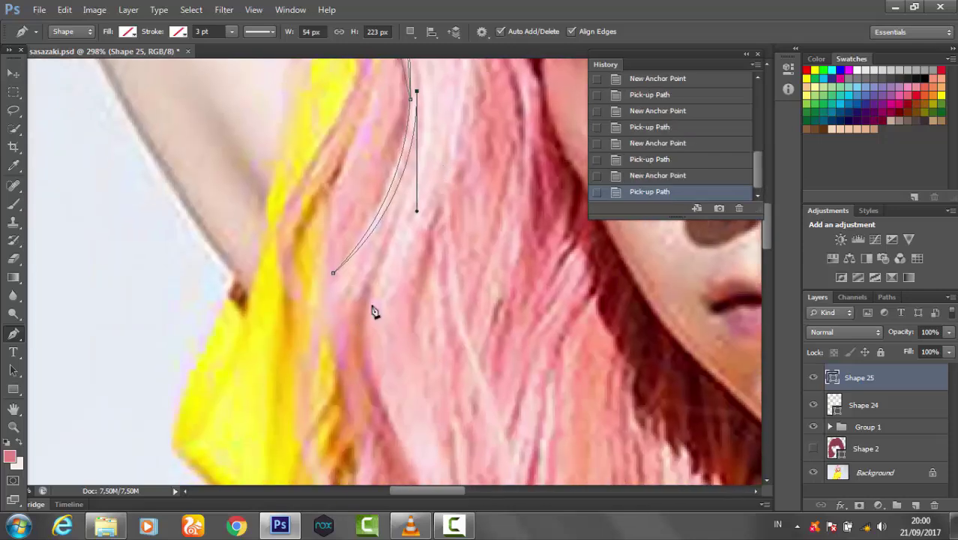
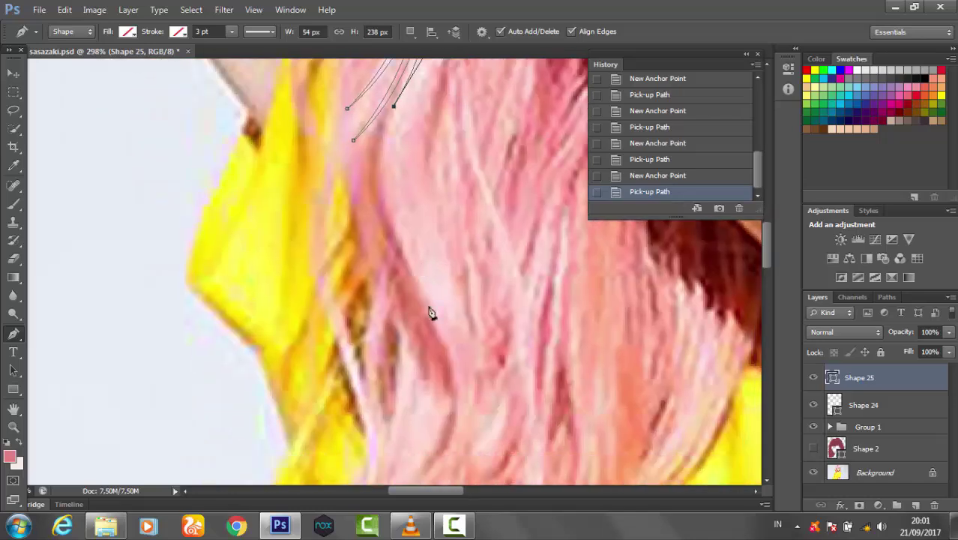
Trace the Shape 25 strand upward with curved anchors, removing outgoing handles to follow the hair.
left_click_drag(485, 368, 447, 350)
scroll(448, 293, "up", 2)
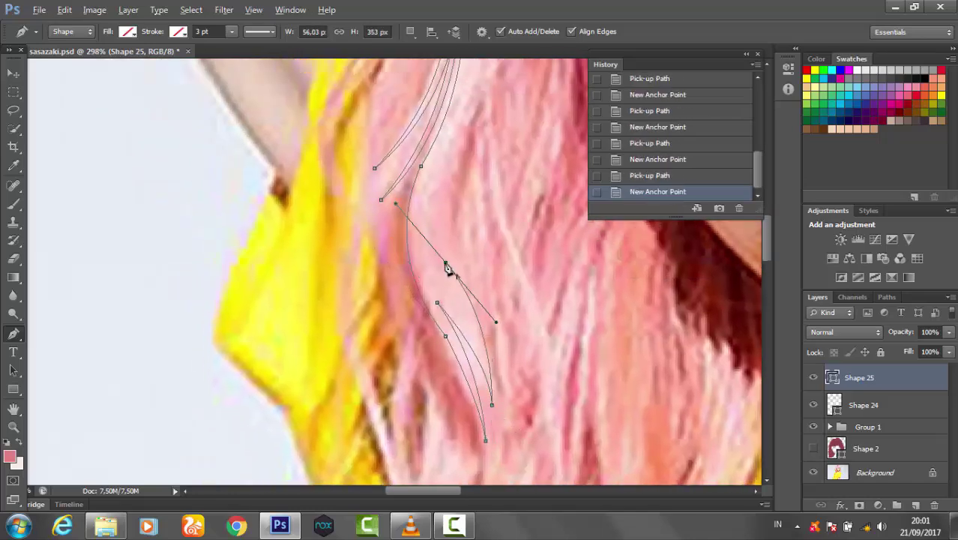
left_click_drag(447, 268, 474, 346)
left_click(468, 337)
scroll(403, 259, "up", 2)
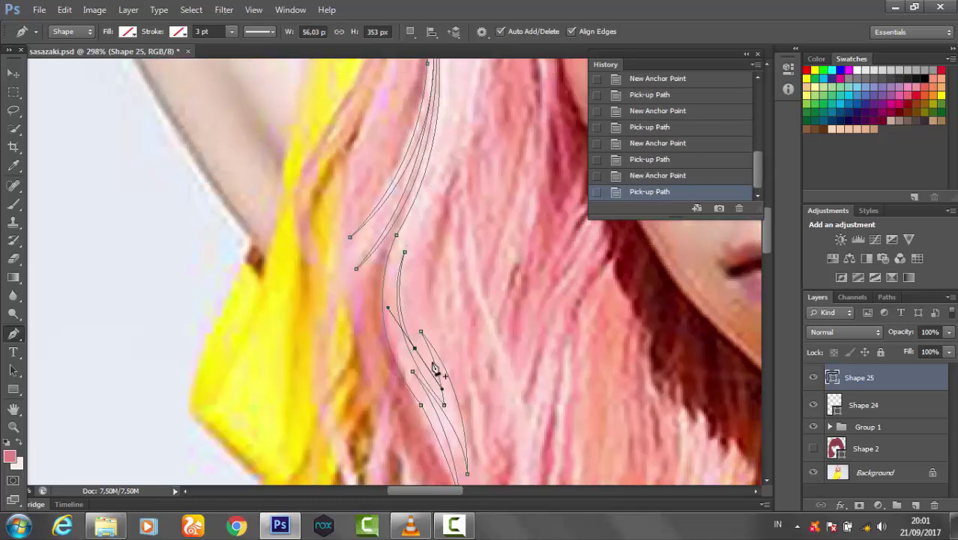
scroll(424, 285, "up", 3)
scroll(409, 347, "up", 3)
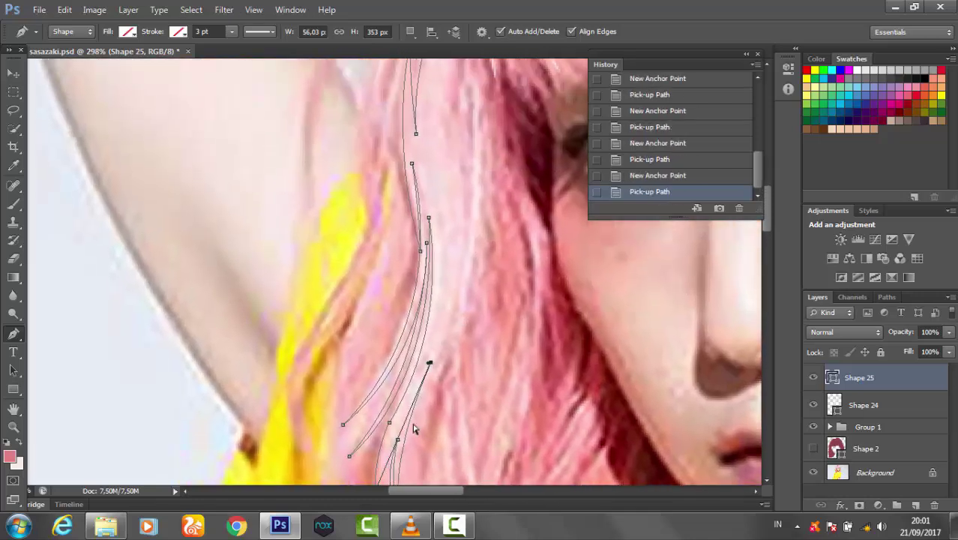
left_click(453, 293)
scroll(467, 267, "up", 1)
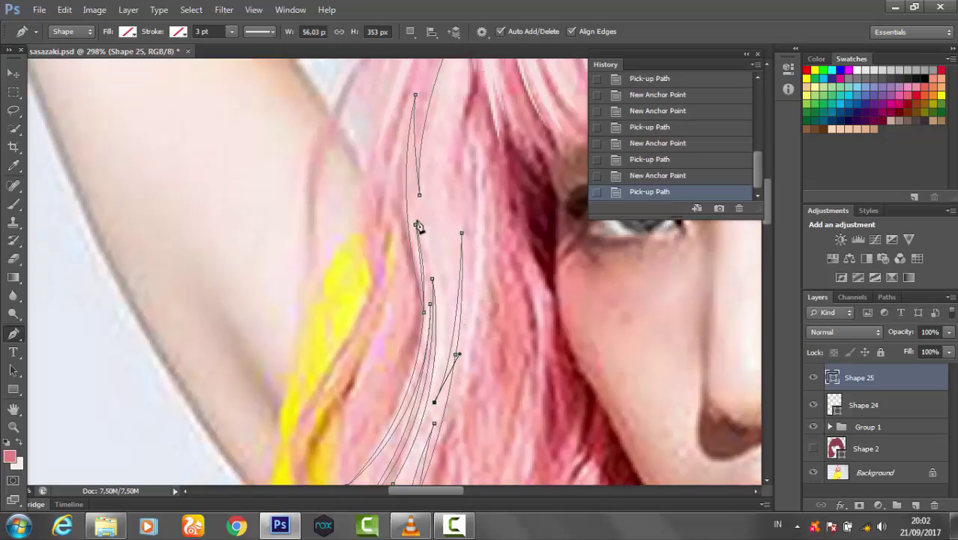
left_click_drag(430, 223, 460, 293)
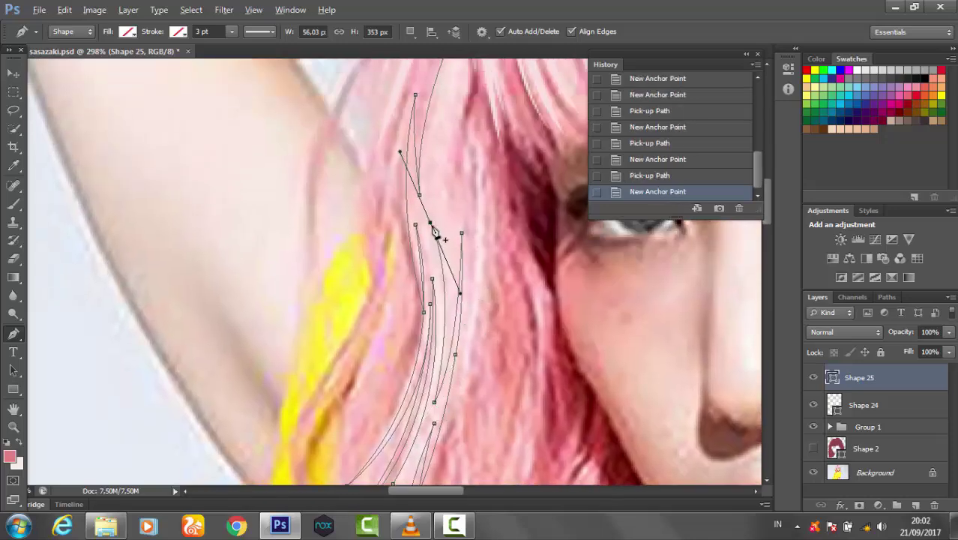
scroll(453, 321, "up", 2)
left_click(453, 209)
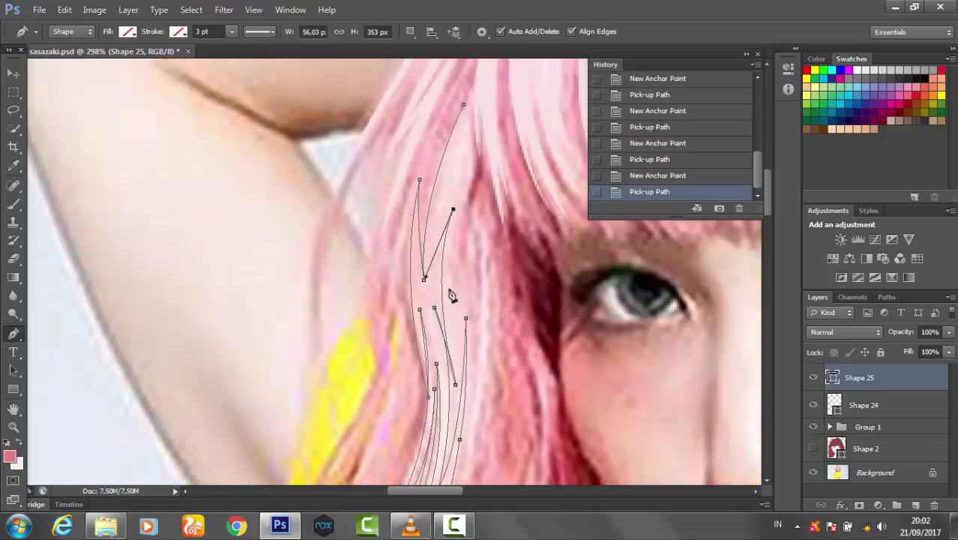
Close the Shape 25 strand outline at its starting anchor and fill it light pink.
left_click_drag(476, 164, 494, 145)
left_click(463, 108)
key("ctrl+0")
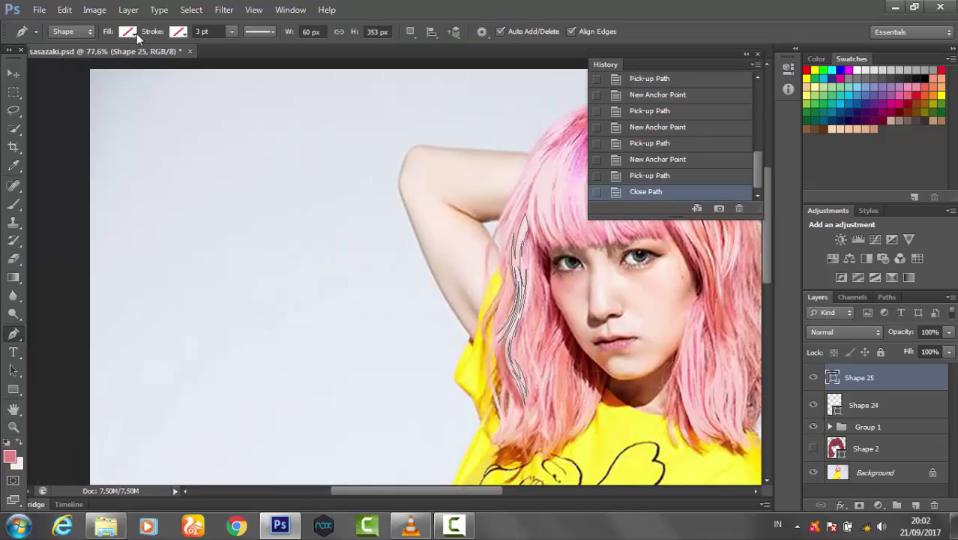
left_click(128, 31)
left_click(204, 48)
key("Return")
Zoom in on the hair beside the face to trace the next strand.
key("z")
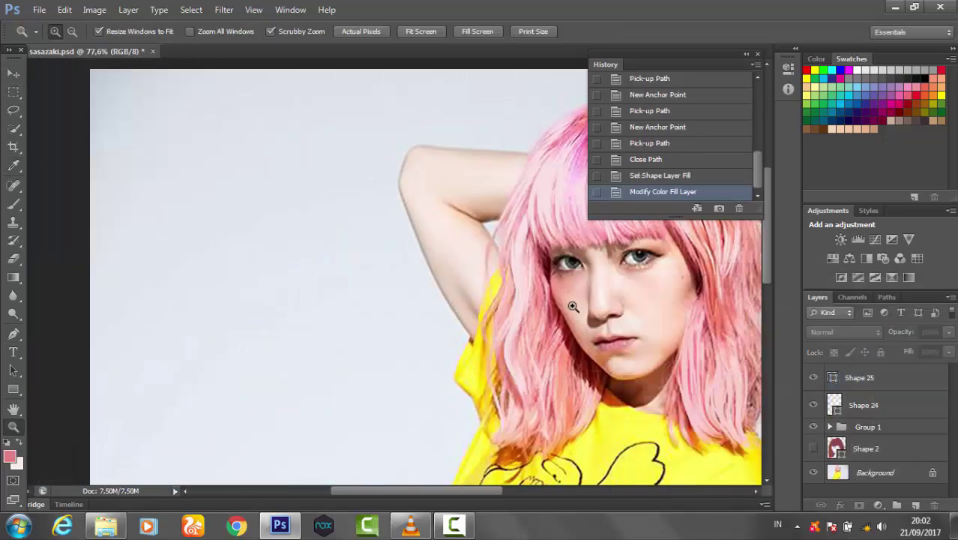
mouse_move(597, 315)
left_mouse_down()
mouse_move(456, 213)
mouse_move(480, 213)
left_mouse_up()
key("v")
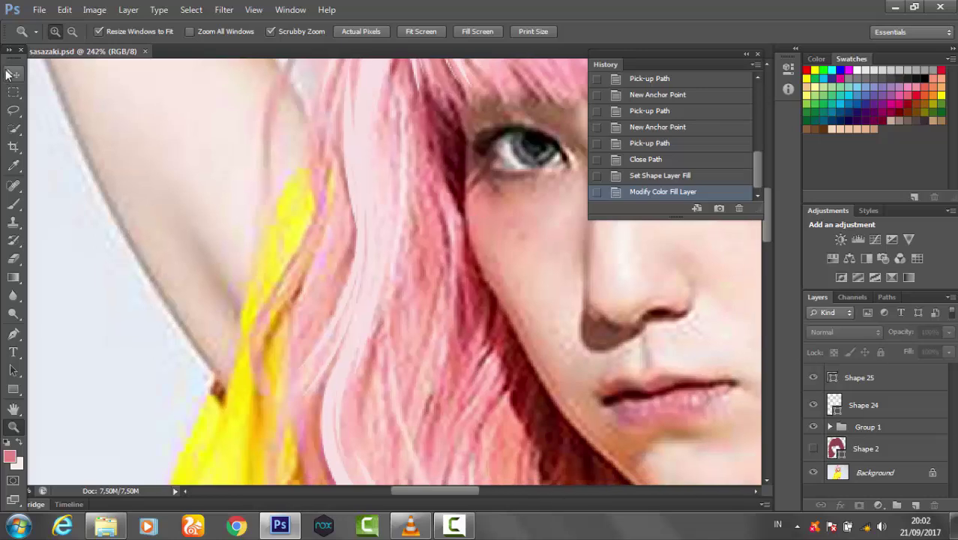
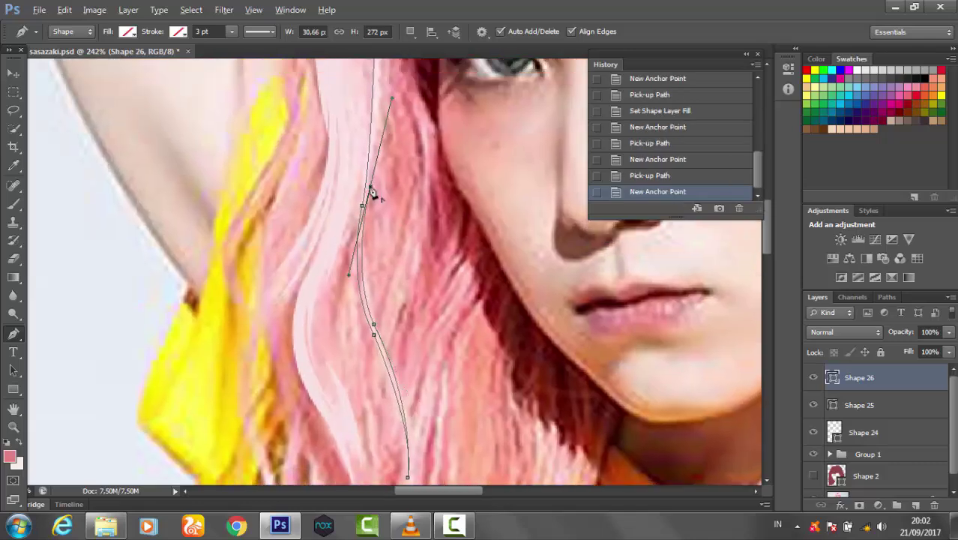
Close the current strand outline and fill it with a light pink sampled from the hair.
scroll(415, 186, "up", 3)
left_click(411, 183)
left_click(128, 31)
left_click(203, 38)
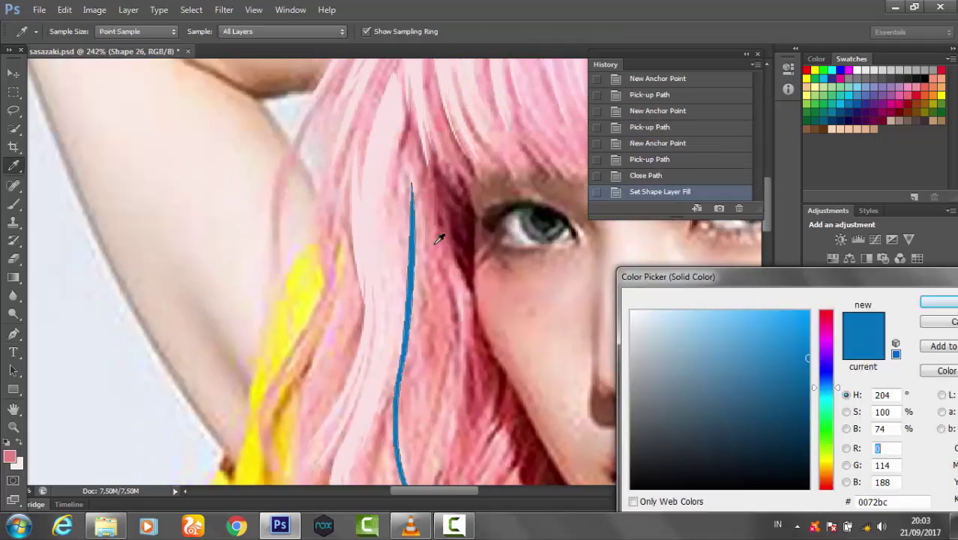
left_click(439, 229)
key("Return")
Draw a thin curved strand shape over the hair ends.
scroll(480, 145, "down", 5)
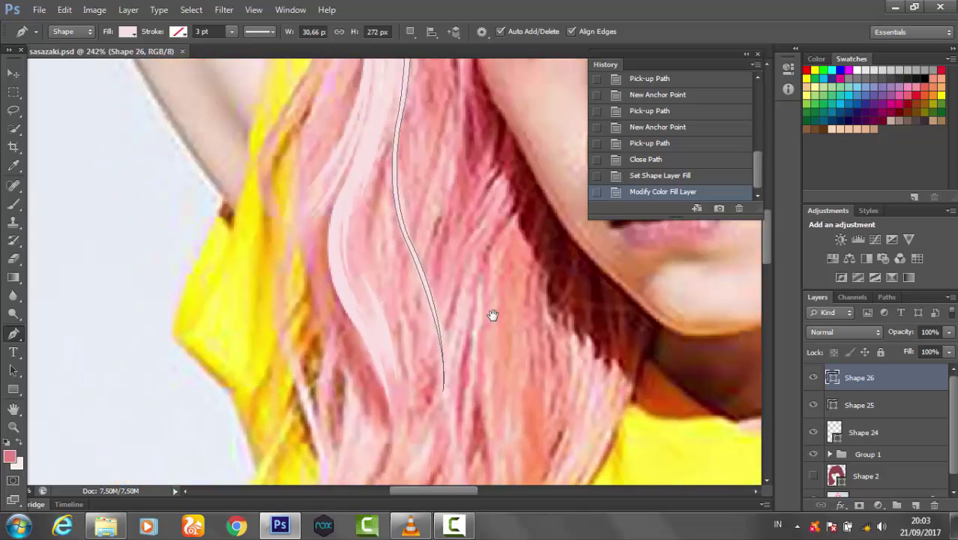
scroll(420, 323, "left", 3)
scroll(402, 101, "down", 2)
left_click(344, 224)
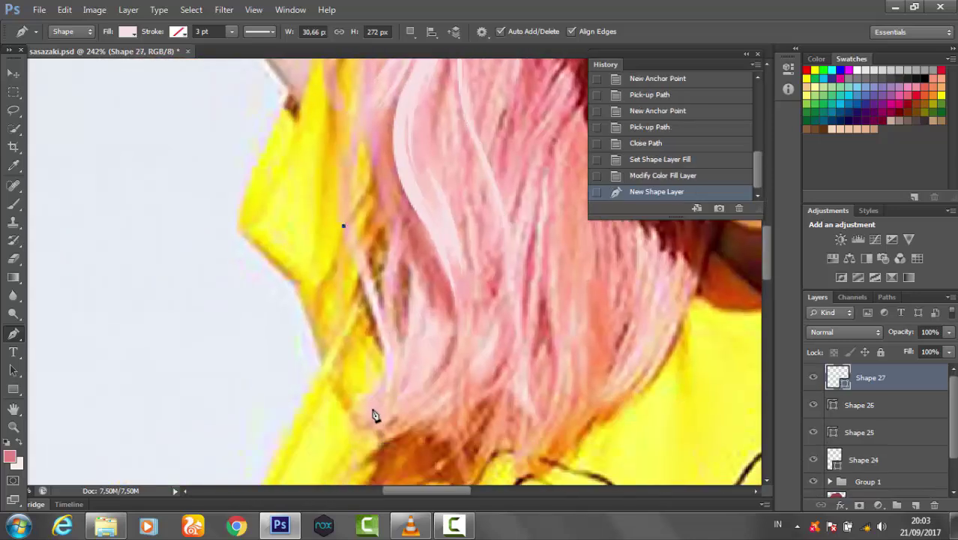
left_click_drag(384, 408, 322, 161)
left_click_drag(343, 225, 409, 261)
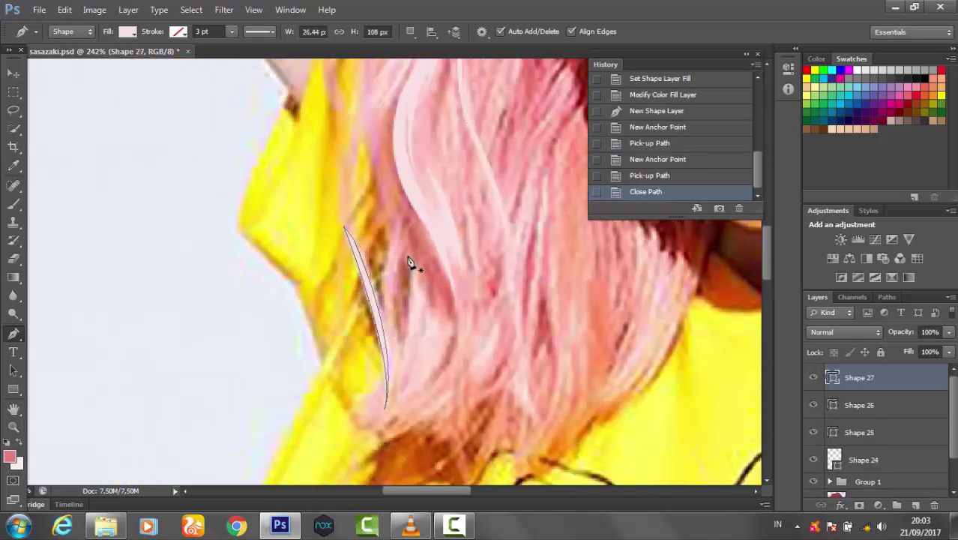
Draw two more curved strand shapes following the hair tips.
left_click_drag(383, 420, 363, 453)
left_click_drag(408, 256, 413, 241)
left_click_drag(396, 408, 433, 360)
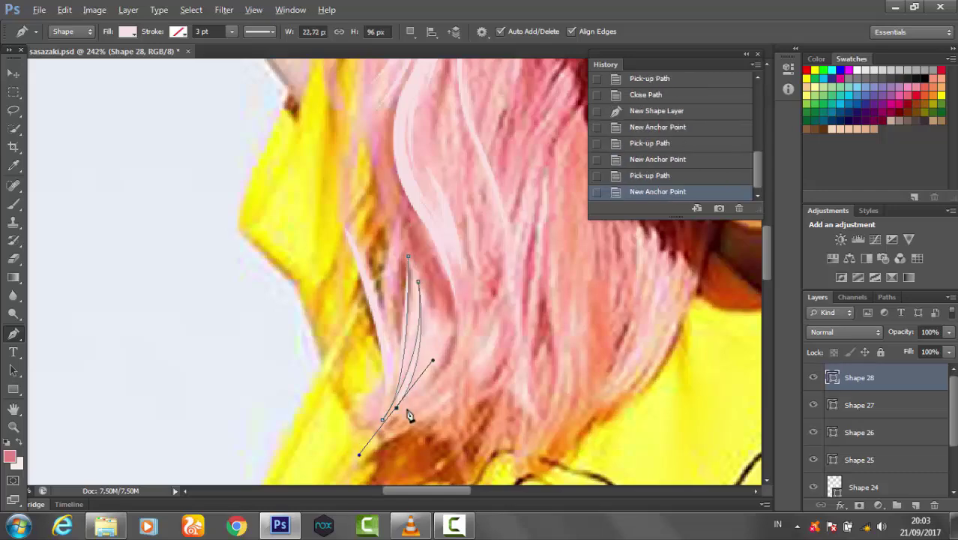
mouse_move(451, 311)
left_mouse_down()
mouse_move(458, 259)
mouse_move(402, 432)
mouse_move(387, 336)
left_mouse_up()
left_click(382, 419)
left_click(389, 321)
left_click_drag(264, 443, 319, 426)
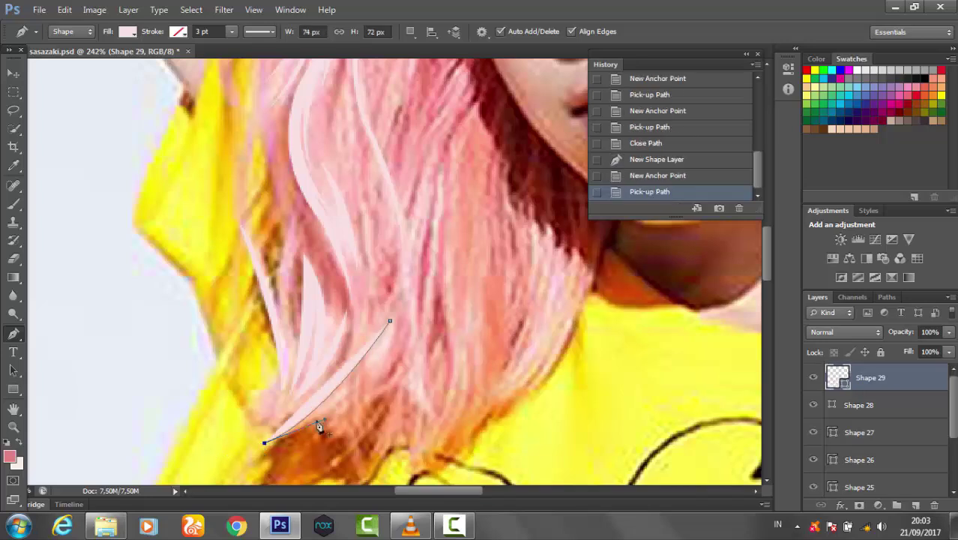
left_click(389, 321)
Outline another long strand, with the fill removed so the path stays visible.
left_click(406, 237)
mouse_move(415, 331)
left_mouse_down()
mouse_move(415, 394)
mouse_move(437, 433)
left_mouse_up()
left_click(374, 417)
left_click(127, 32)
left_click(61, 61)
left_click(415, 330)
scroll(437, 433, "up", 2)
left_click(445, 221)
left_click(423, 427)
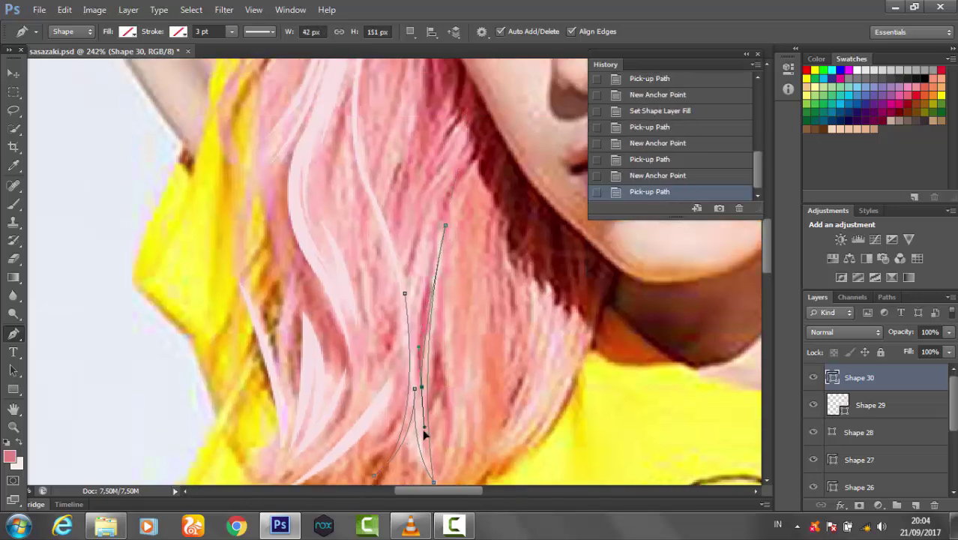
left_click(443, 215)
Close that strand and fill it with light pink sampled from the hair.
scroll(420, 420, "up", 1)
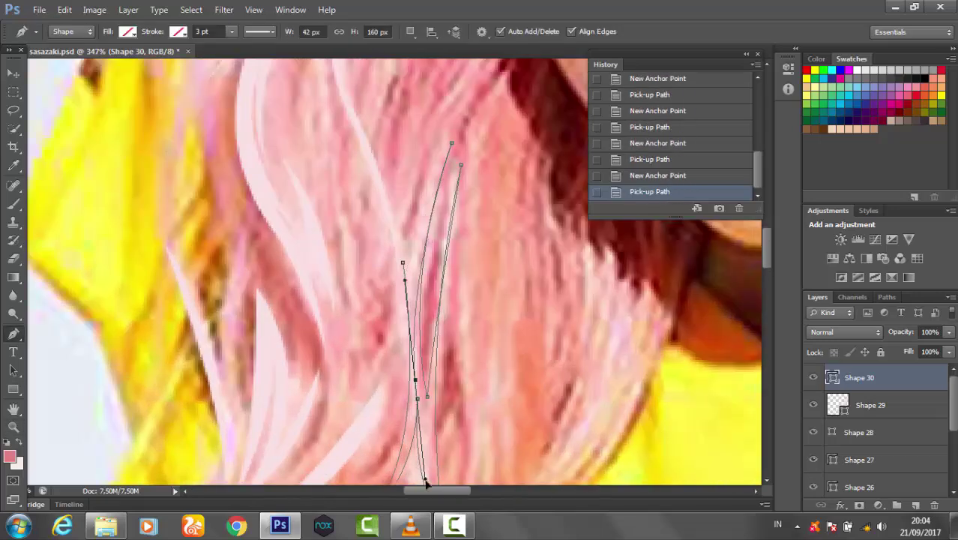
scroll(422, 306, "up", 1)
left_click(409, 177)
left_click(128, 31)
left_click(205, 36)
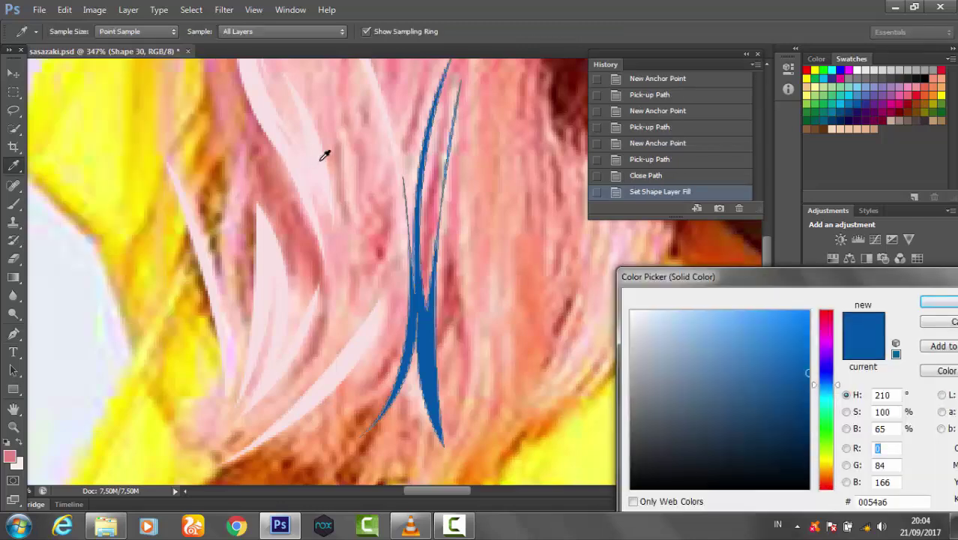
left_click(326, 152)
key("Return")
key("z")
left_click_drag(512, 274, 420, 299)
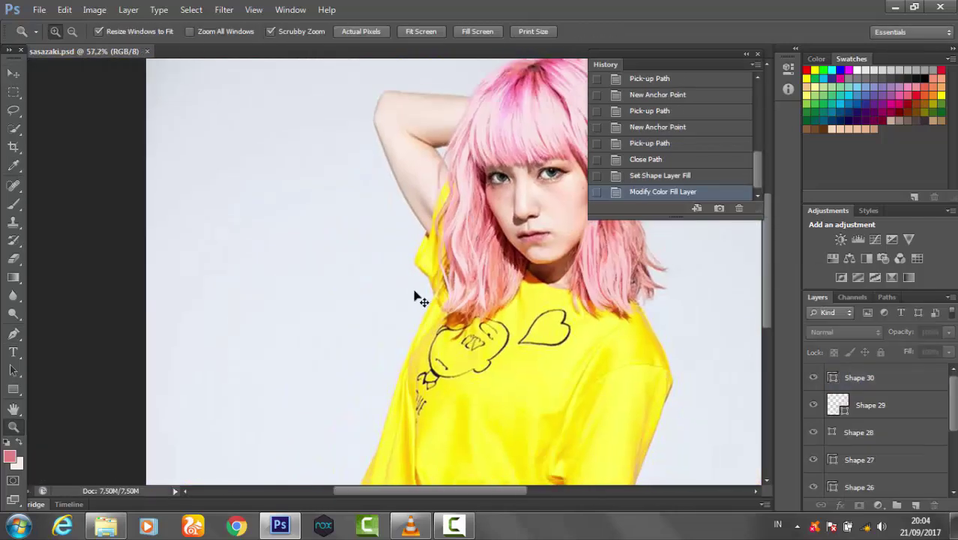
Draw Shape 31 over the lower hair ends and fill it with sampled light pink f9e0e1.
scroll(493, 255, "up", 8)
key("p")
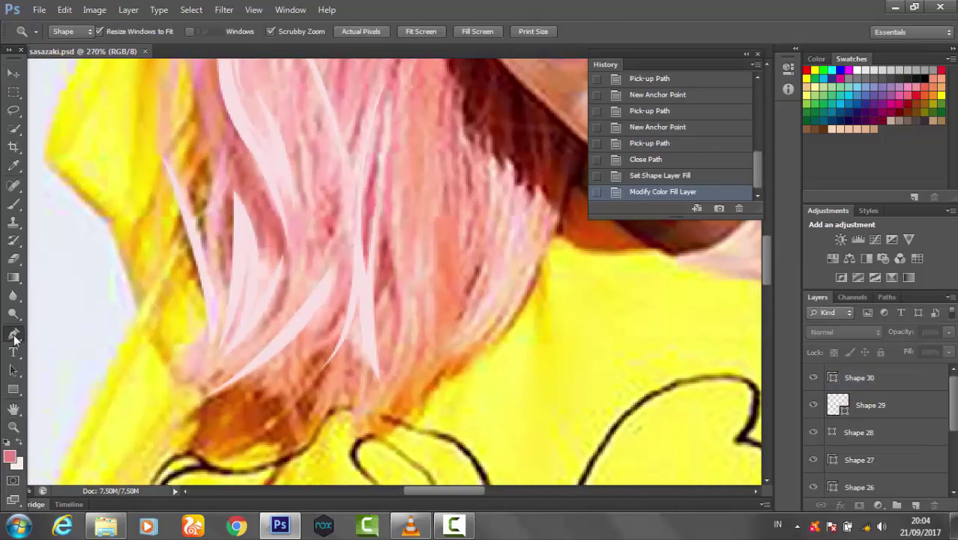
left_click(390, 192)
left_click_drag(368, 402, 431, 370)
left_click_drag(408, 303, 406, 218)
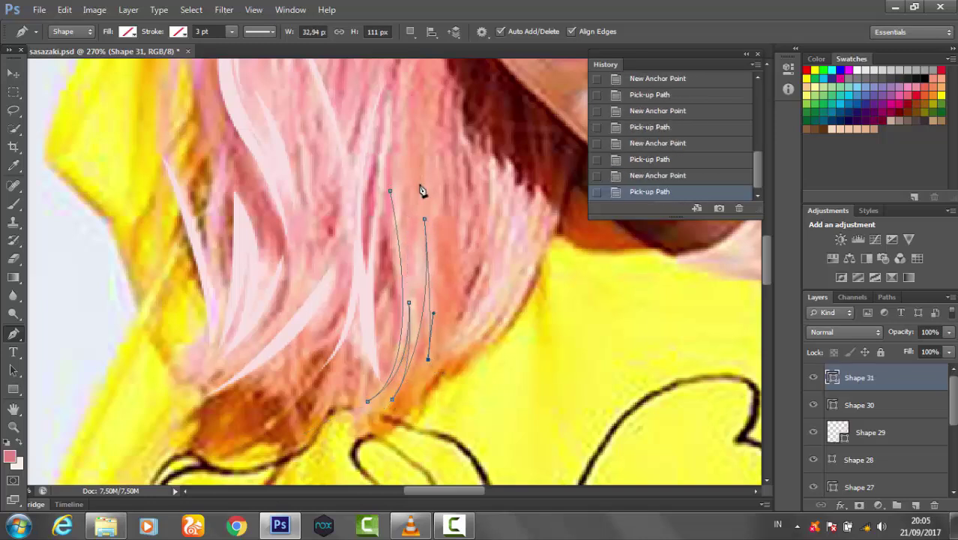
left_click(390, 189)
left_click(128, 31)
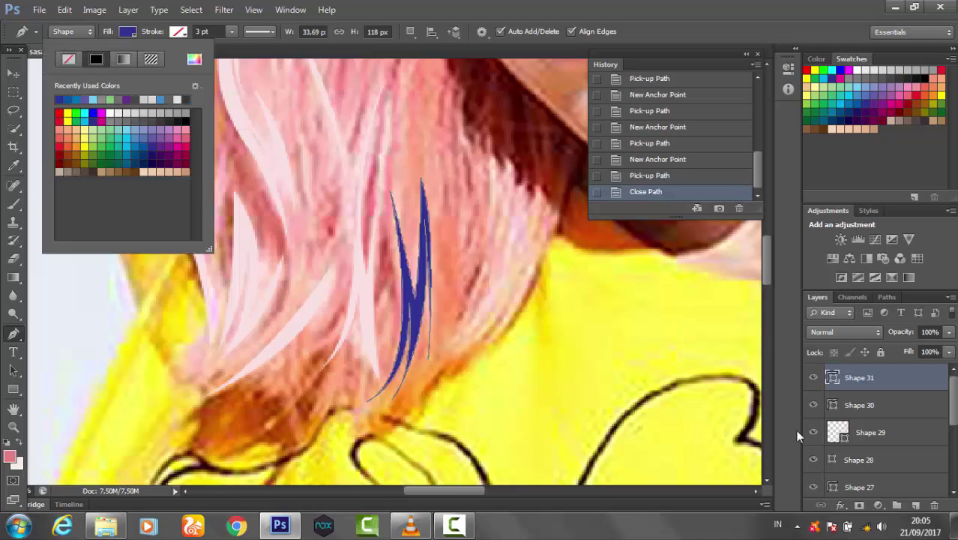
left_click(796, 430)
double_click(832, 377)
left_click(528, 229)
key("Return")
Outline the three-pronged Shape 32 tuft on the right hair ends.
left_click(487, 158)
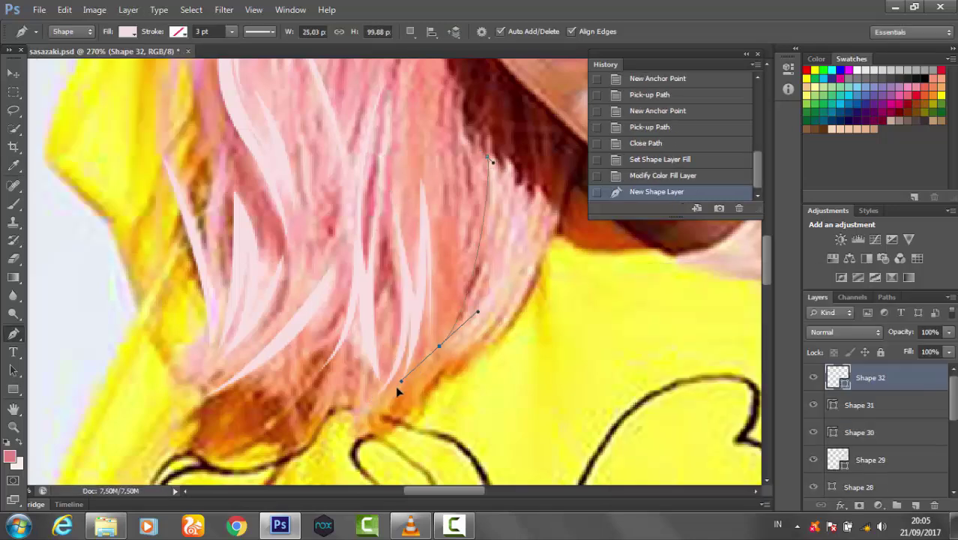
left_click_drag(497, 207, 497, 221)
left_click(497, 208, "alt")
left_click_drag(437, 351, 375, 401)
left_click(437, 351, "alt")
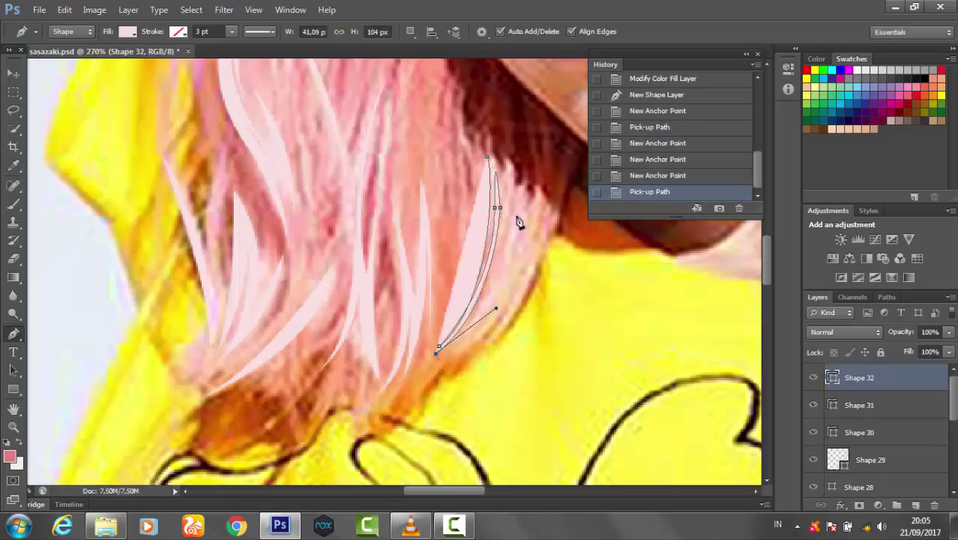
left_click(514, 228)
left_click_drag(527, 237, 545, 141)
left_click(527, 236, "alt")
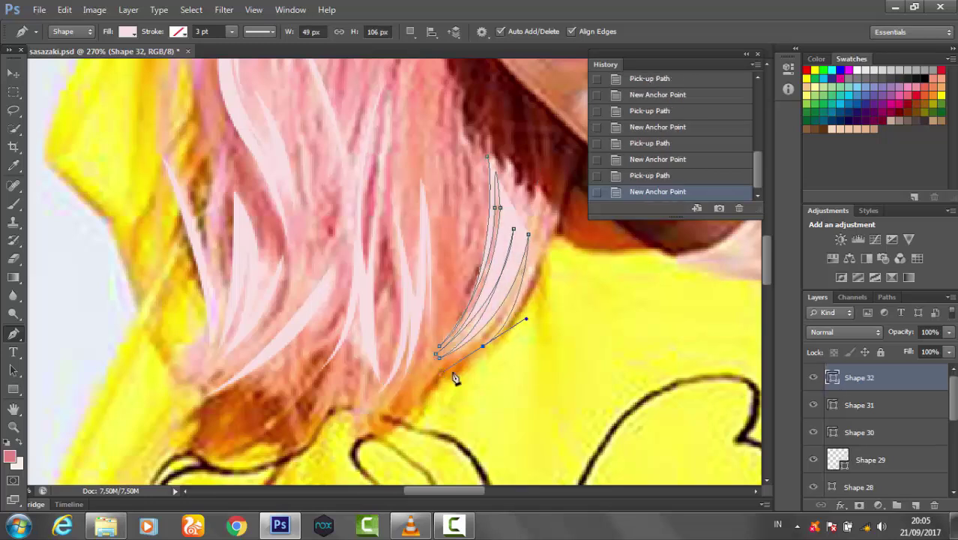
left_click_drag(549, 264, 565, 152)
Close Shape 32 and fill it with sampled light pink f9e0e1.
left_click(129, 32)
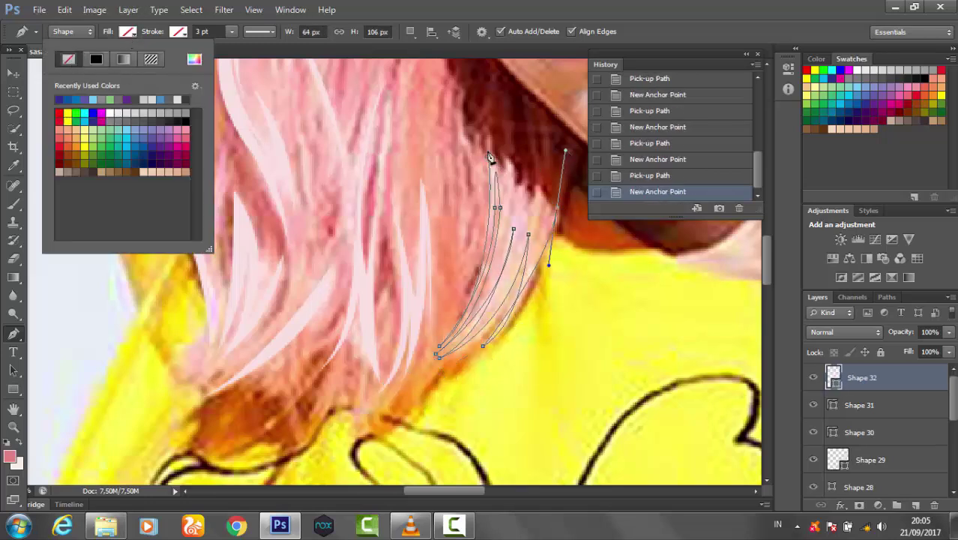
left_click(494, 156)
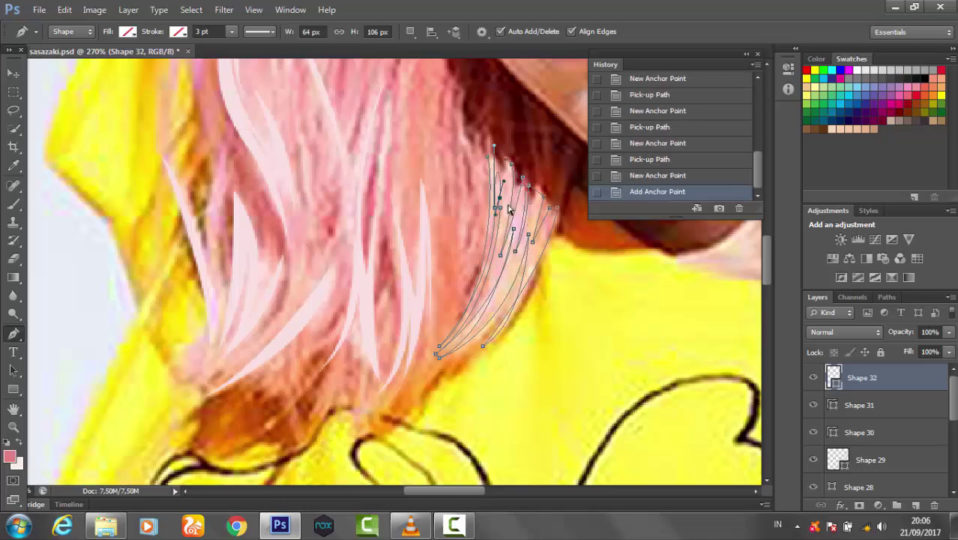
left_click(488, 157)
left_click(129, 31)
left_click(59, 113)
double_click(833, 378)
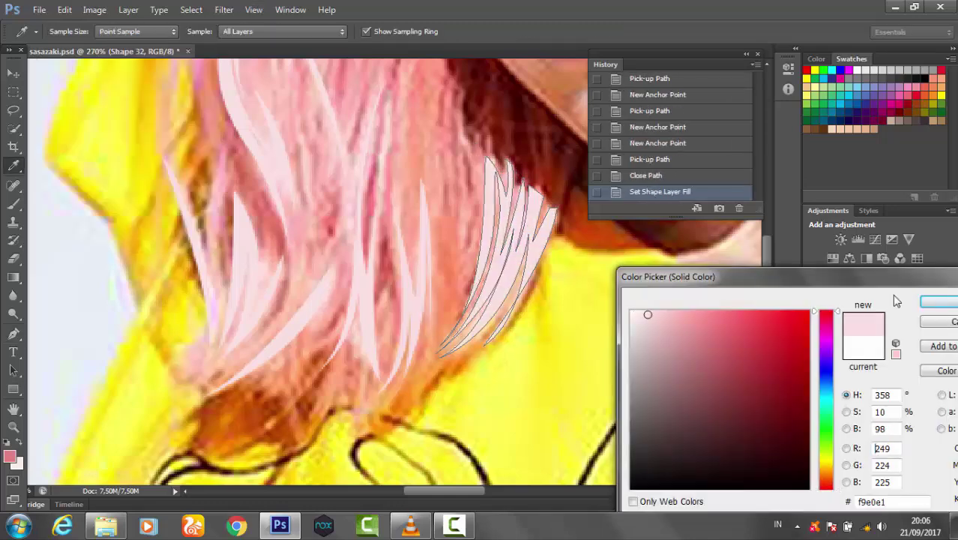
left_click(930, 299)
key("ctrl+0")
Move the new strand layers into Group 1 and select the Shape 2 layer.
scroll(953, 405, "down", 2)
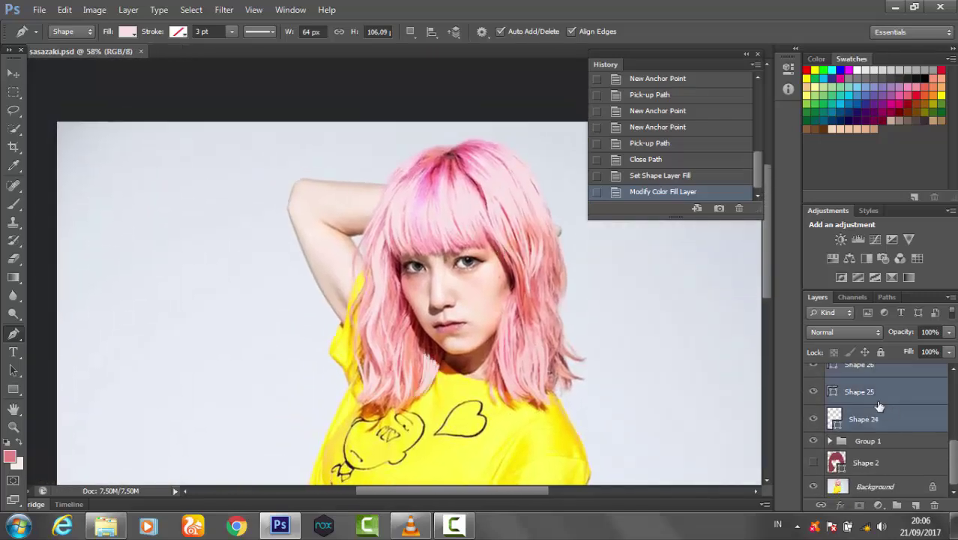
left_click_drag(863, 382, 867, 372)
left_click(813, 393)
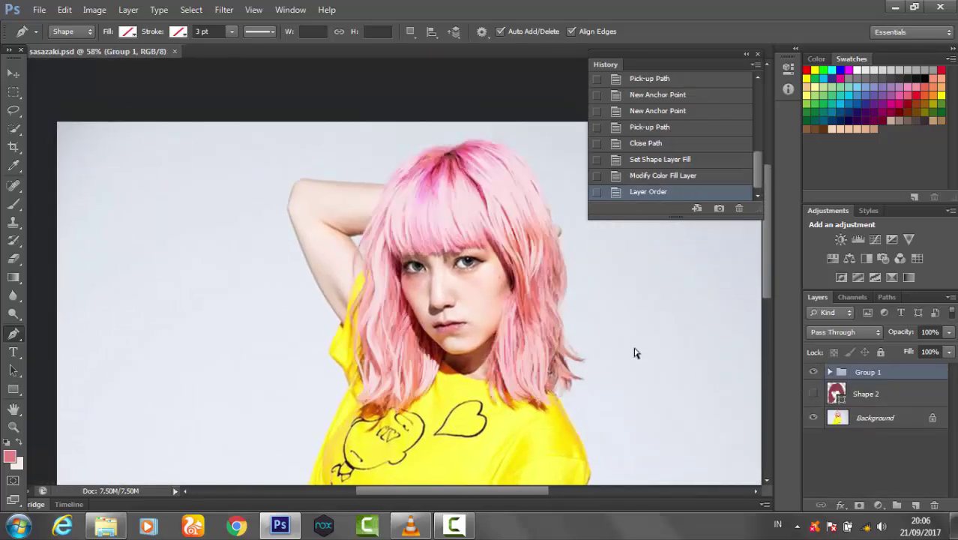
left_click(867, 394)
Start the Shape 33 strand on the bangs above the eyes, curving toward the brow.
key("z")
left_click_drag(488, 225, 321, 348)
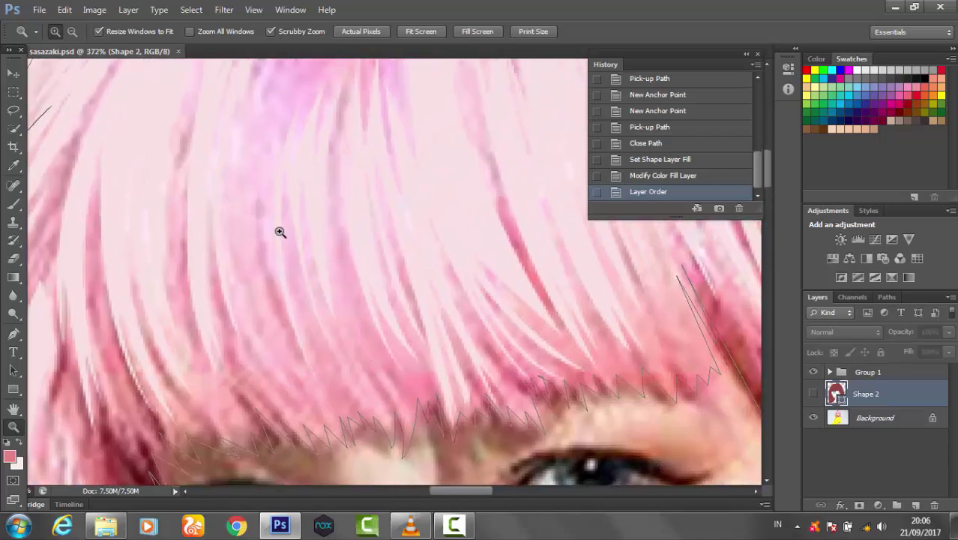
key("p")
left_click(330, 146)
left_click_drag(394, 394, 465, 469)
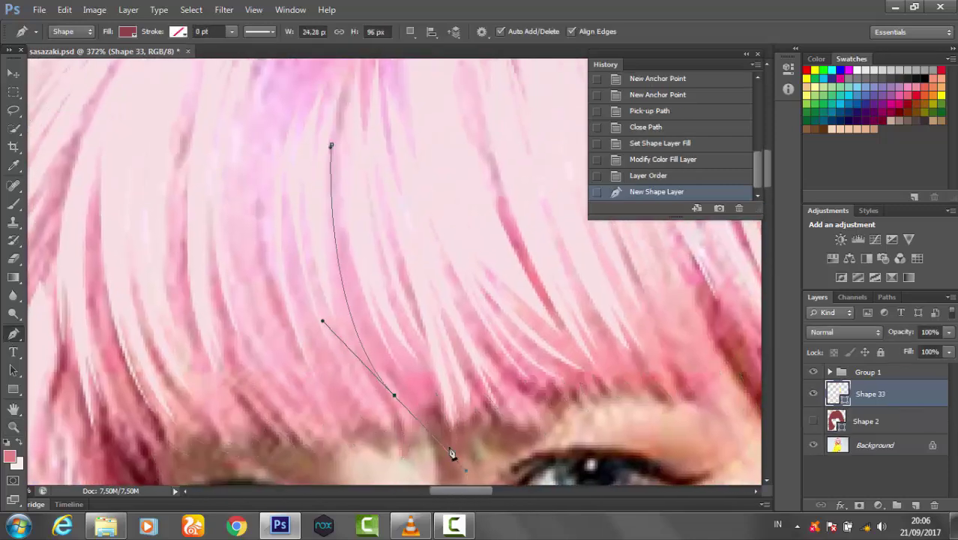
left_click(395, 395)
left_click_drag(394, 395, 399, 395)
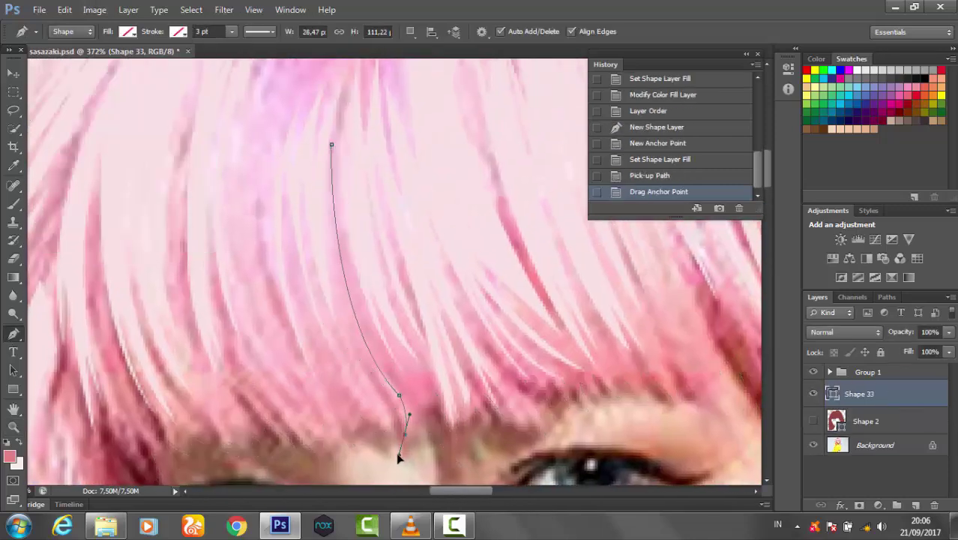
left_click(405, 434)
left_click_drag(268, 238, 272, 247)
Extend the bangs strand outline with more points and an upward-curving prong.
scroll(367, 364, "down", 2)
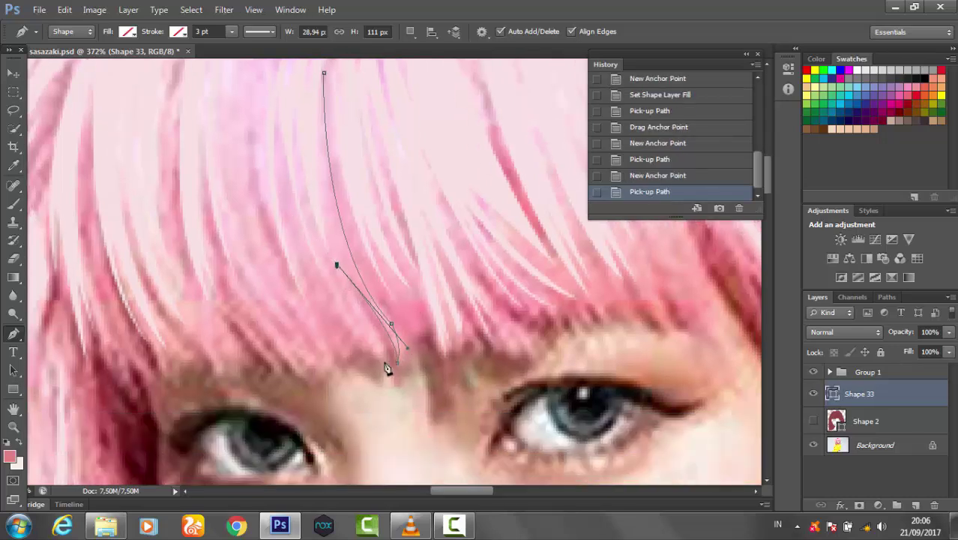
left_click(330, 270)
left_click(318, 240)
left_click(375, 359)
scroll(379, 349, "up", 1)
left_click(299, 242)
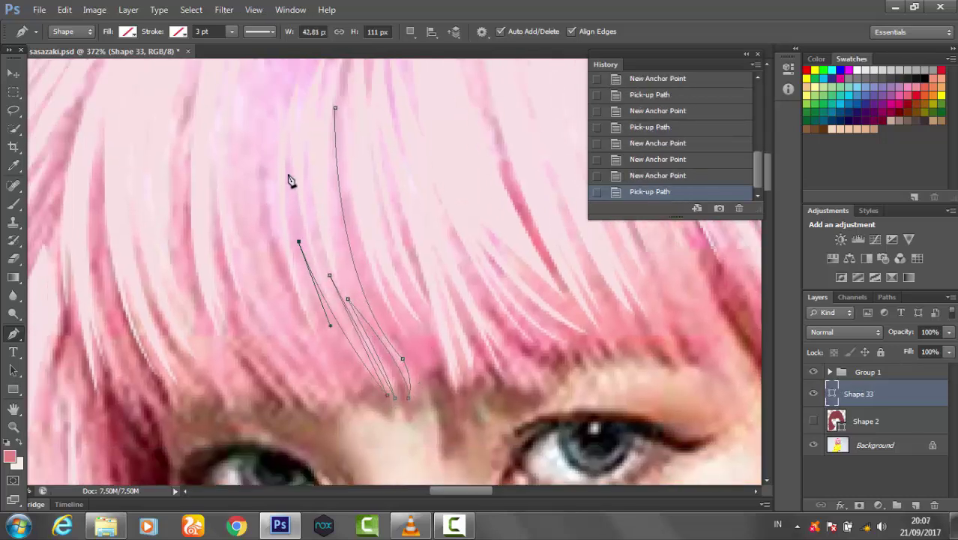
left_click_drag(288, 162, 292, 122)
scroll(368, 420, "down", 1)
scroll(330, 300, "up", 3)
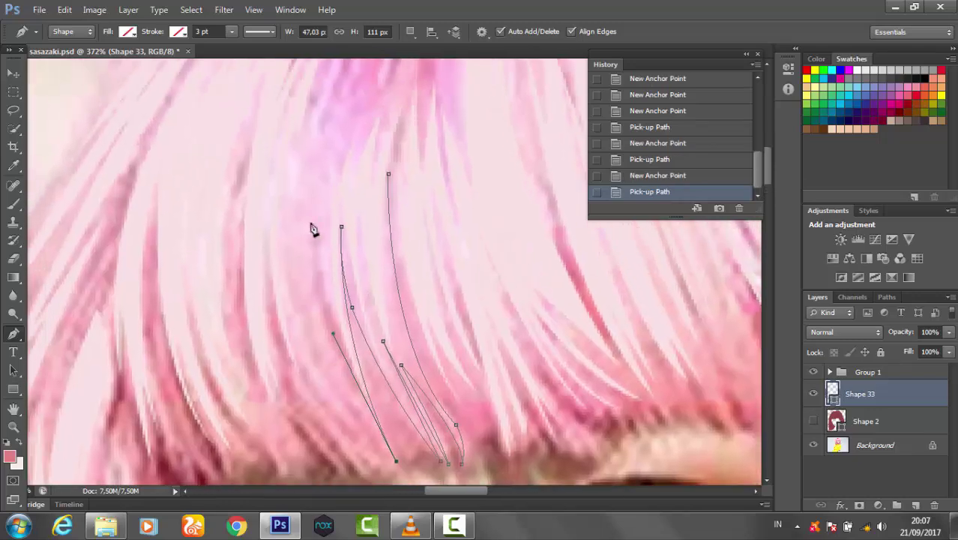
Add the remaining prongs to the bangs strand and close its outline.
left_click(317, 332)
left_click(332, 111)
scroll(337, 240, "up", 3)
left_click(284, 330)
scroll(337, 247, "up", 2)
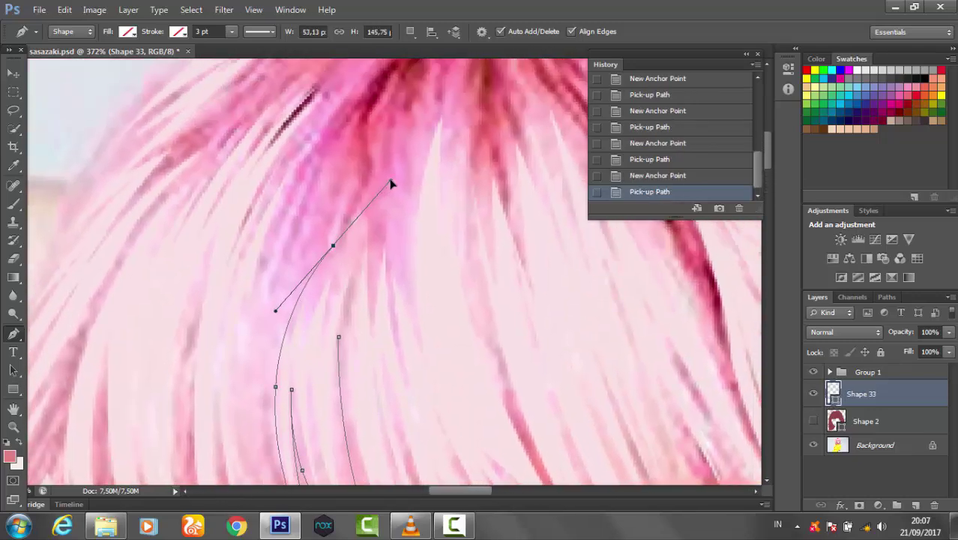
left_click_drag(391, 184, 368, 203)
scroll(395, 248, "down", 2)
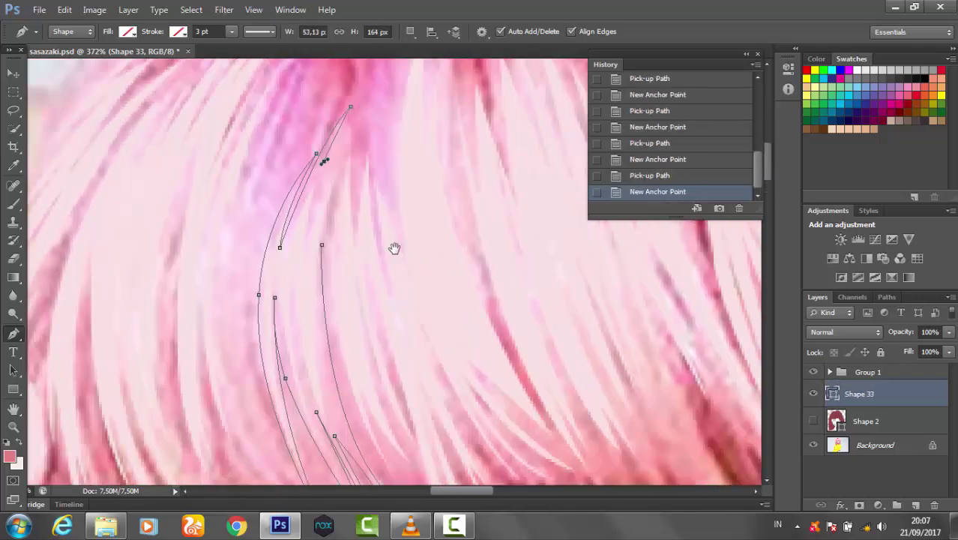
left_click_drag(395, 249, 377, 300)
left_click(344, 156)
left_click(304, 296)
Fill Shape 33 with light pink f8c8e2 sampled from the hair.
left_click(128, 31)
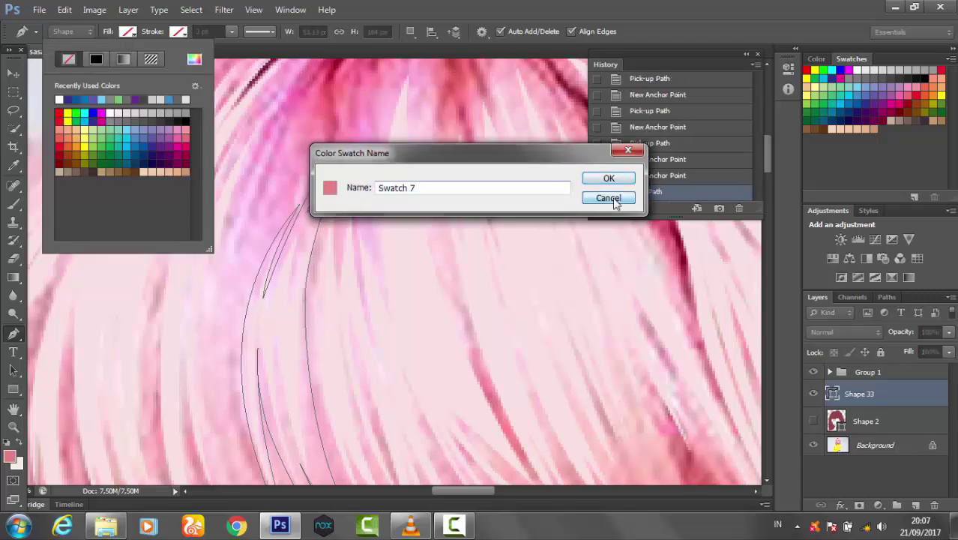
left_click(552, 199)
left_click(207, 33)
left_click(930, 321)
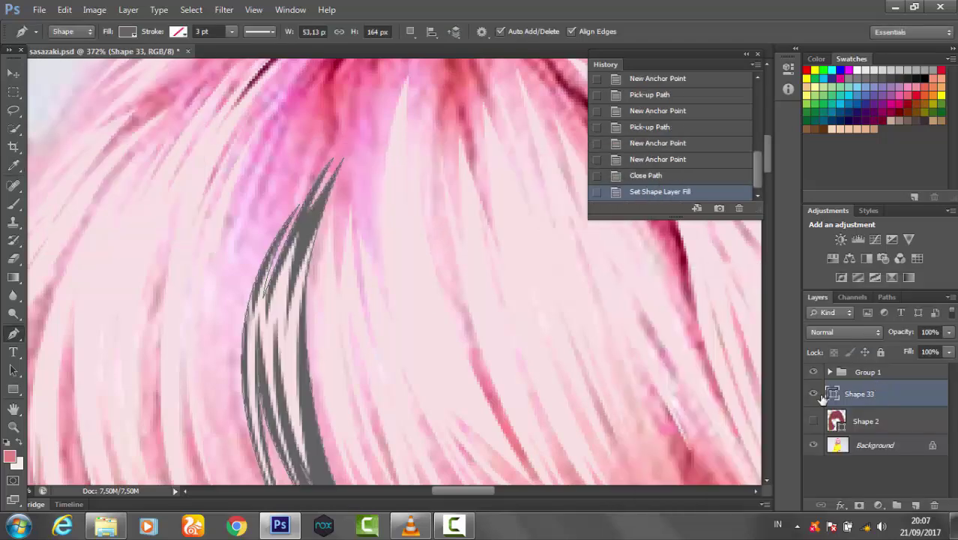
double_click(820, 396)
left_click(263, 390)
left_click(929, 307)
key("v")
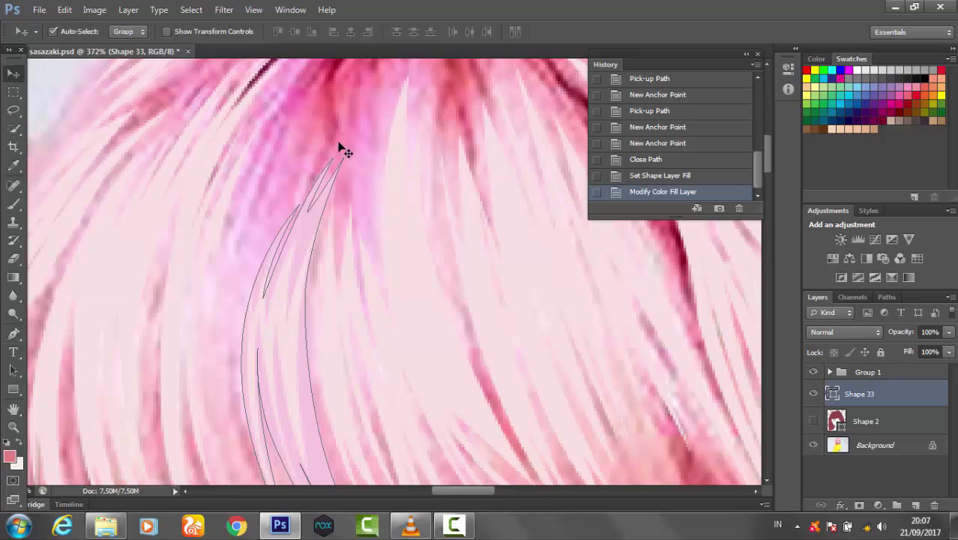
scroll(417, 381, "up", 3)
Start a new Shape 34 pen shape on the fringe and outline the first curved strand.
left_click(13, 335)
left_click(343, 206)
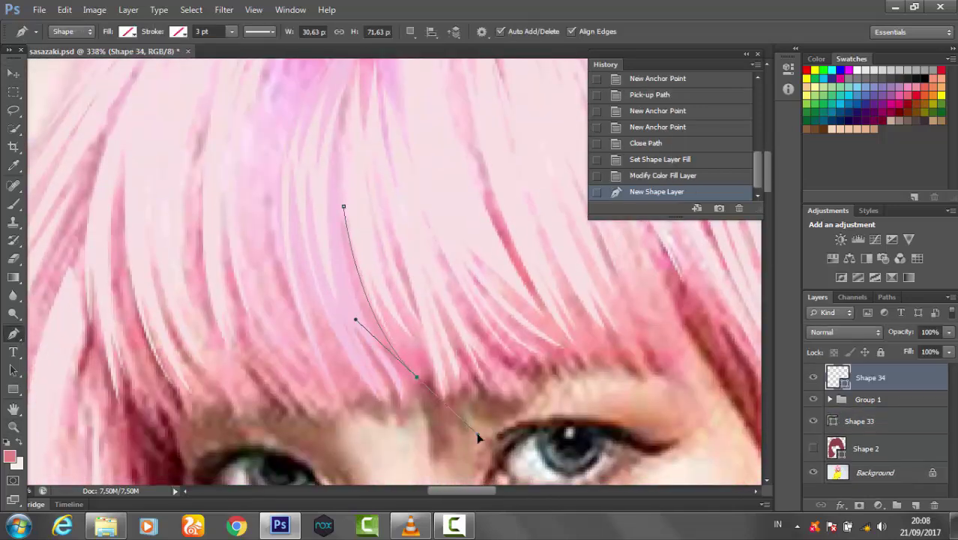
left_click_drag(478, 437, 477, 435)
key("ctrl+bracketleft")
left_click(416, 376)
left_click_drag(372, 285, 383, 336)
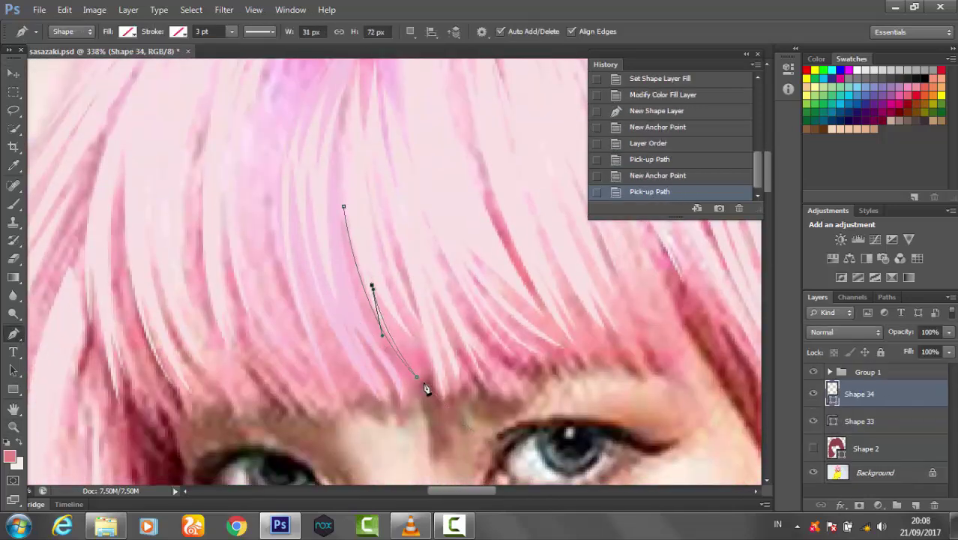
left_click(390, 294)
scroll(413, 311, "up", 3)
left_click_drag(385, 246, 385, 329)
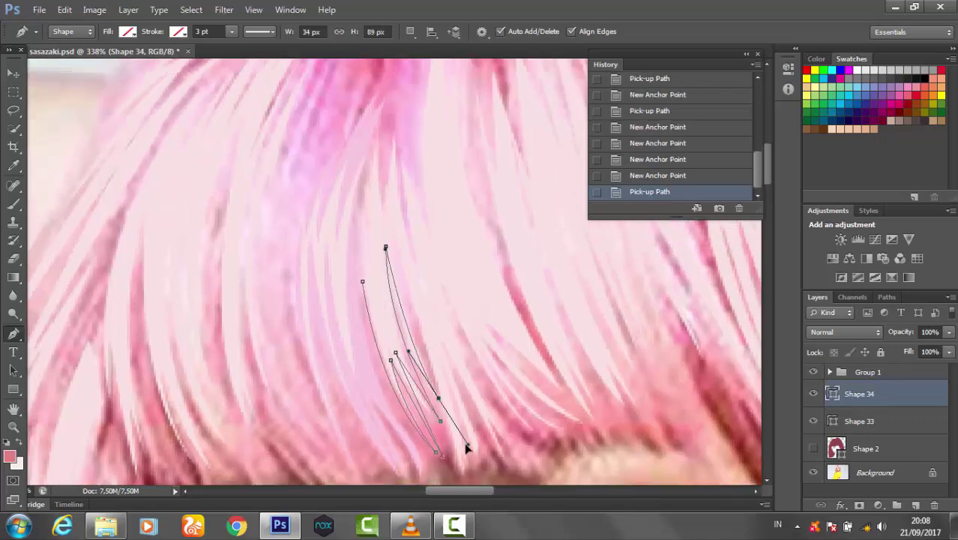
scroll(420, 323, "down", 3)
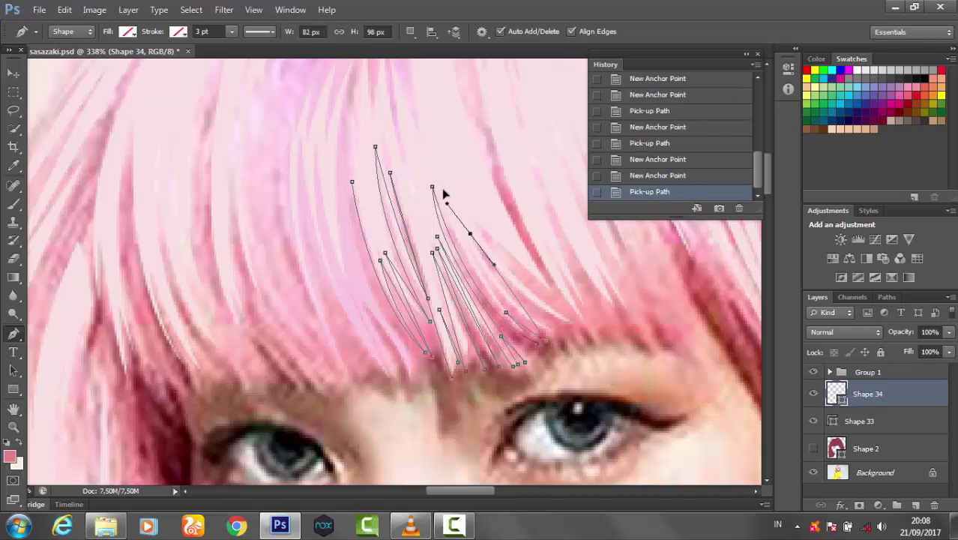
Extend Shape 34 with longer curved strands from the crown down to the fringe tips.
left_click(542, 279)
left_click(575, 328)
scroll(555, 322, "up", 3)
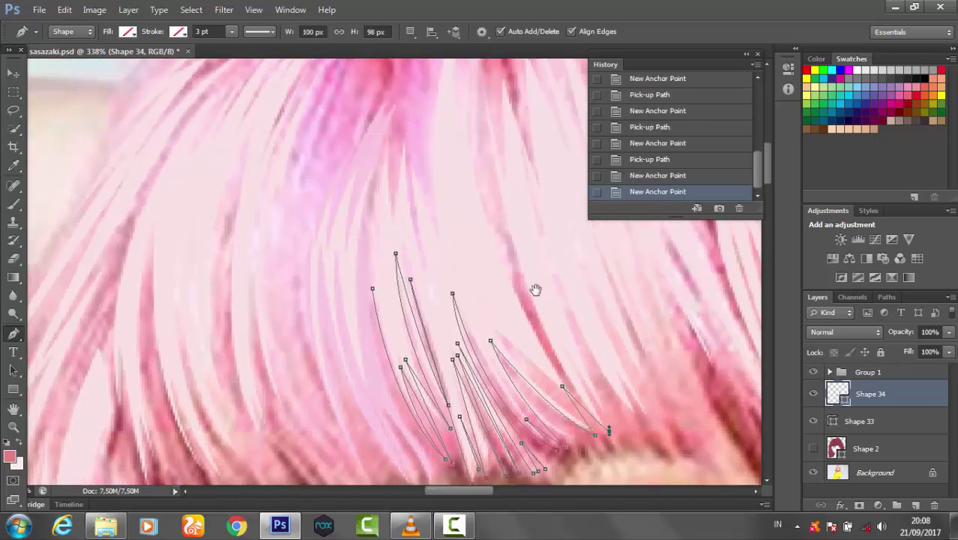
left_click(501, 245)
scroll(510, 315, "up", 2)
scroll(487, 246, "up", 2)
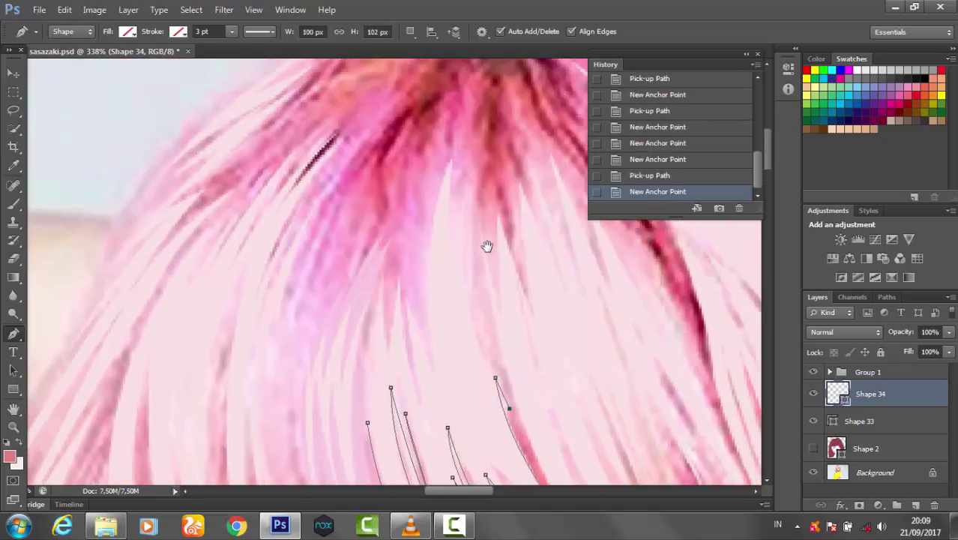
left_click_drag(487, 246, 469, 303)
left_click_drag(466, 185, 429, 307)
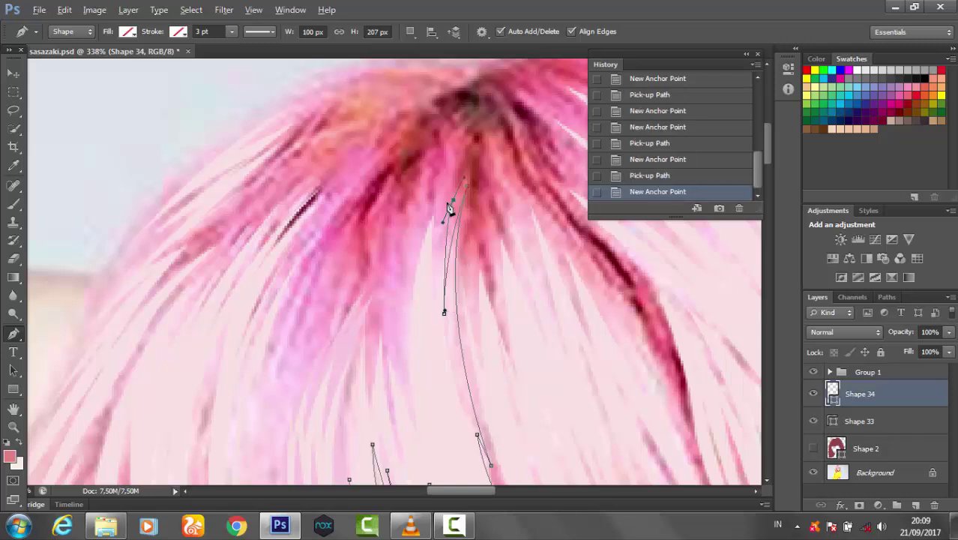
mouse_move(448, 153)
left_mouse_down()
mouse_move(406, 452)
mouse_move(420, 317)
mouse_move(404, 353)
left_mouse_up()
scroll(425, 177, "down", 2)
left_click_drag(372, 195, 369, 266)
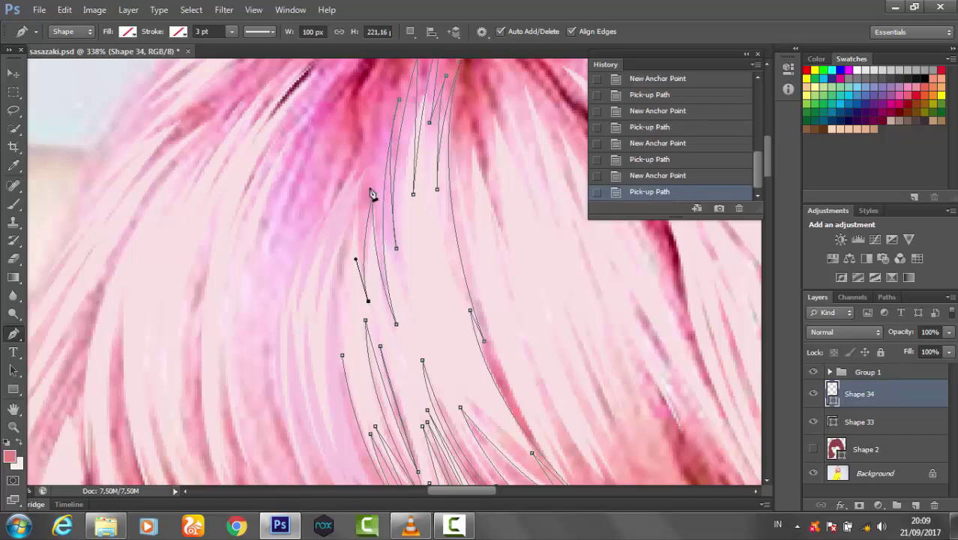
left_click_drag(384, 157, 396, 154)
Fill the Shape 34 strands with a pink sampled from the hair.
left_click(128, 32)
left_click(120, 210)
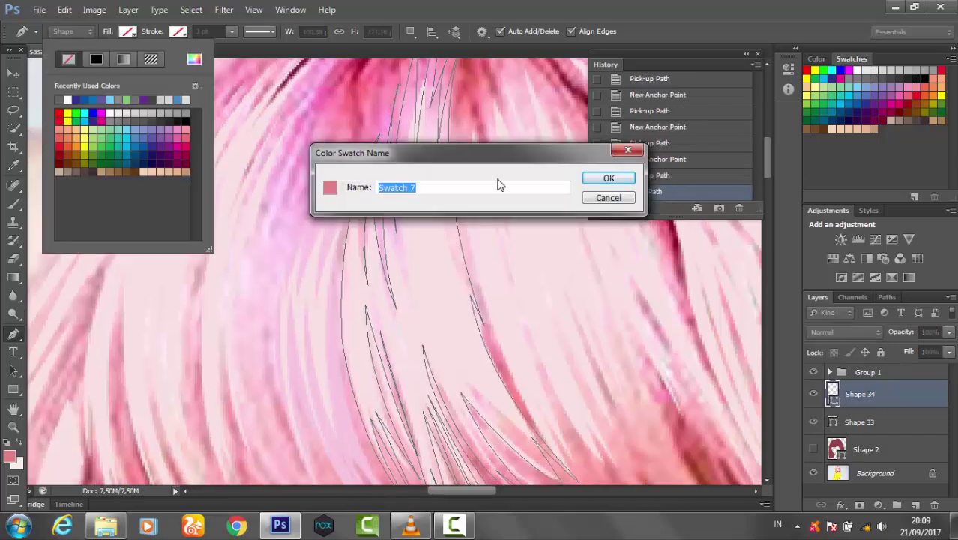
key("Escape")
left_click(509, 182)
key("Return")
key("z")
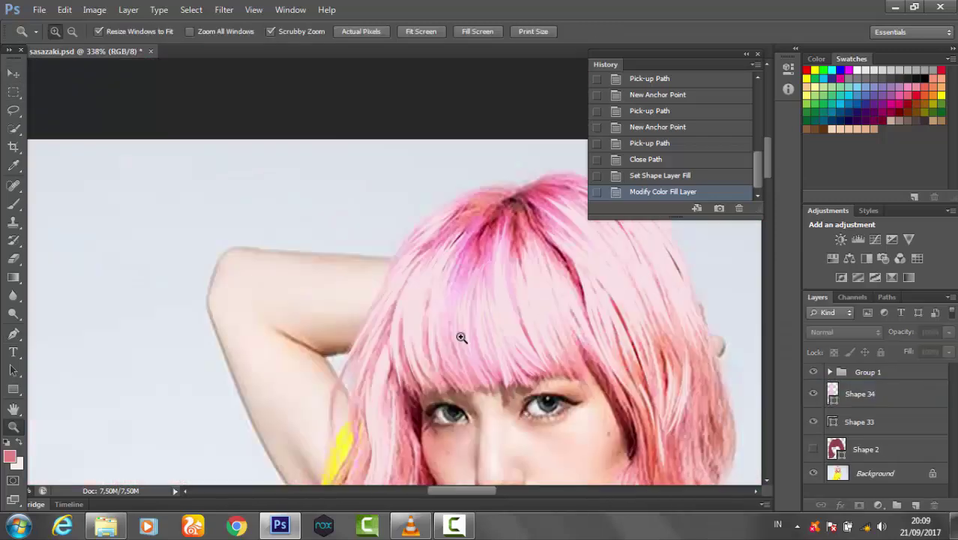
Recolour the Shape 2 hair layer light pink f8c8e2, hide it, and select Shape 33.
double_click(836, 449)
left_click(826, 324)
mouse_move(668, 323)
left_mouse_down()
mouse_move(695, 367)
mouse_move(687, 317)
mouse_move(715, 321)
left_mouse_up()
left_click(517, 282)
key("Return")
left_click(813, 450)
key("z")
left_click(567, 289)
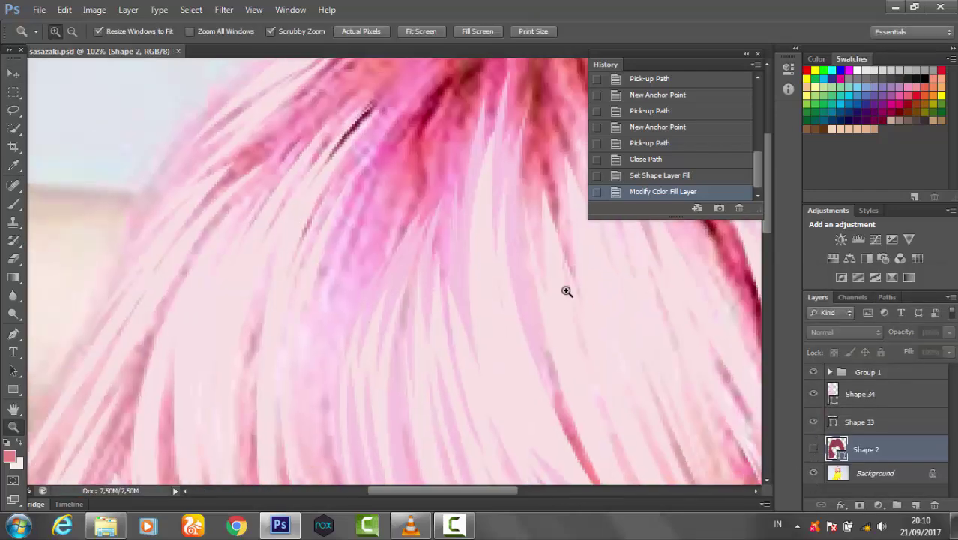
left_click(859, 421)
Zoom into the bangs and begin the Shape 35 strand outline across the fringe.
left_click(482, 304)
left_click(13, 333)
left_click(340, 164)
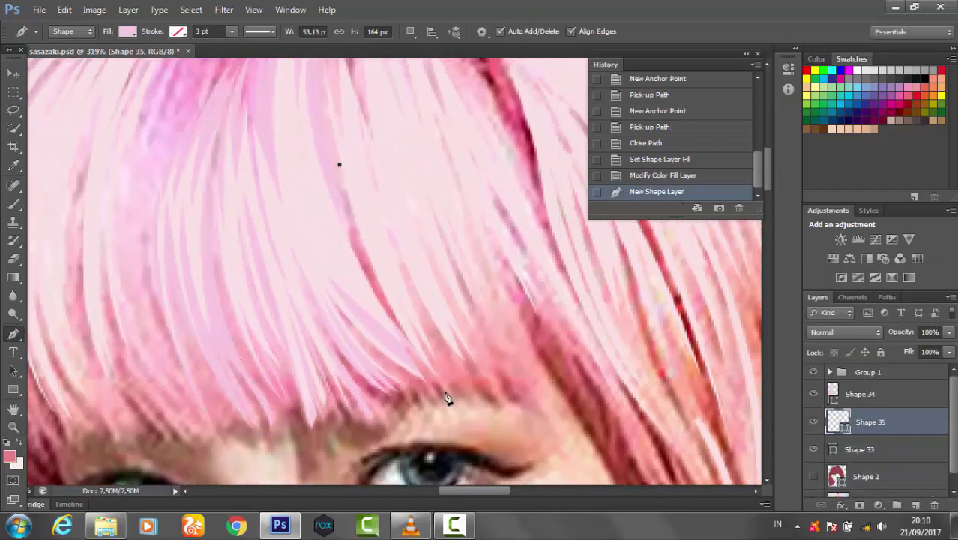
left_click(393, 286)
left_click(449, 381)
left_click(391, 233)
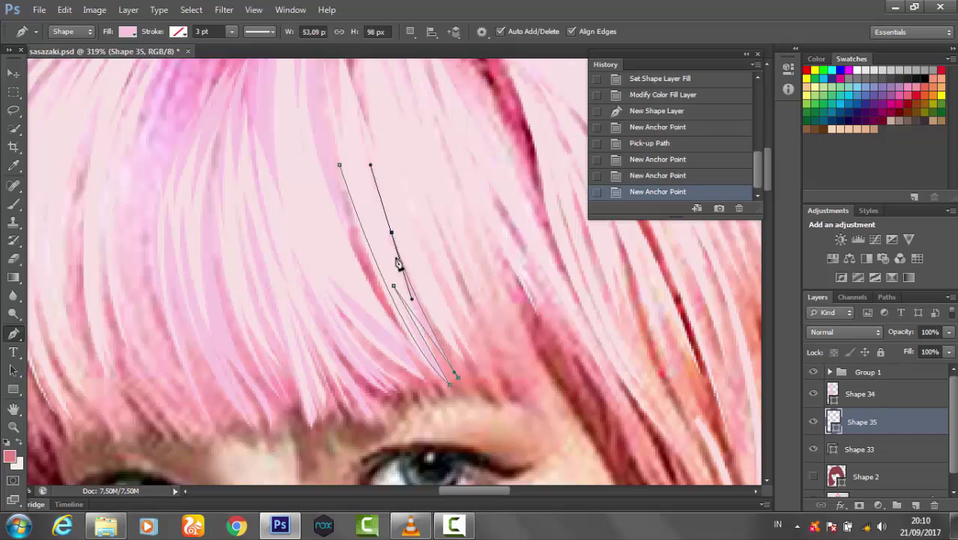
left_click(458, 377)
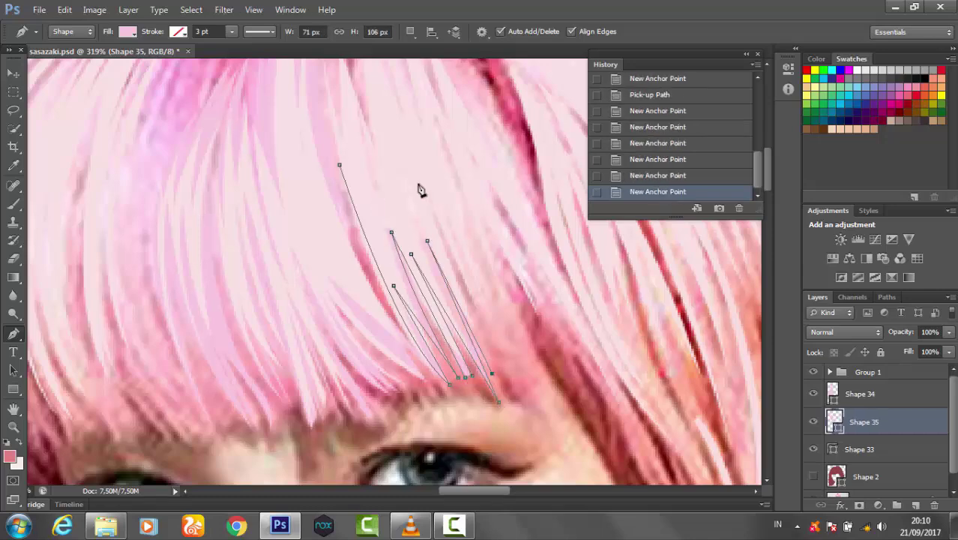
left_click(509, 371)
left_click(492, 314)
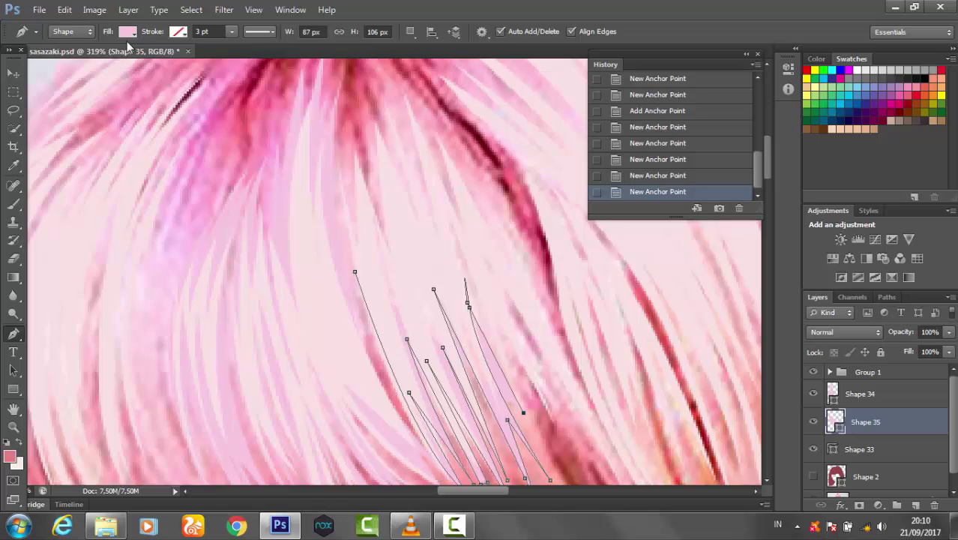
Remove the fill and add curved anchors for further fringe and side strands.
left_click(128, 32)
left_click(65, 71)
left_click(473, 314)
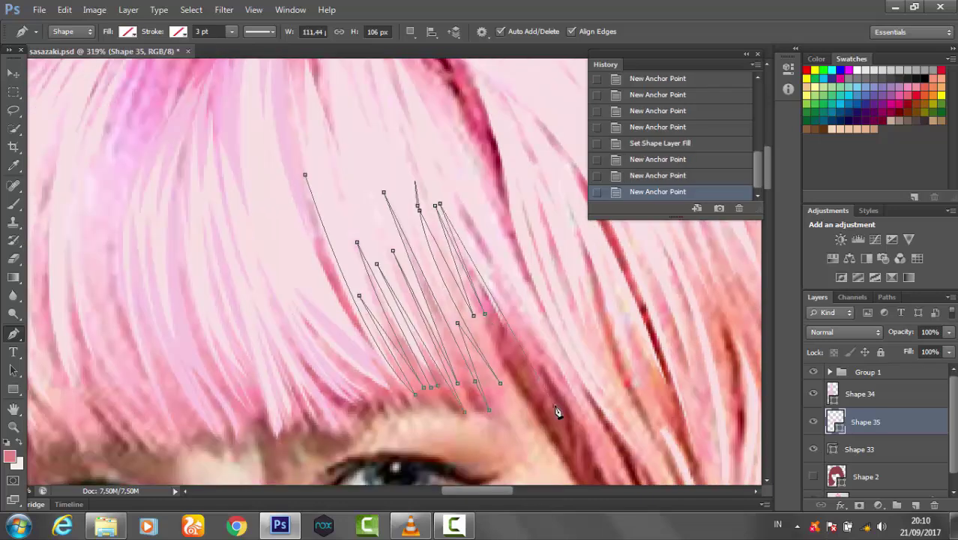
left_click_drag(557, 411, 512, 307)
left_click(536, 304)
left_click_drag(570, 380, 594, 423)
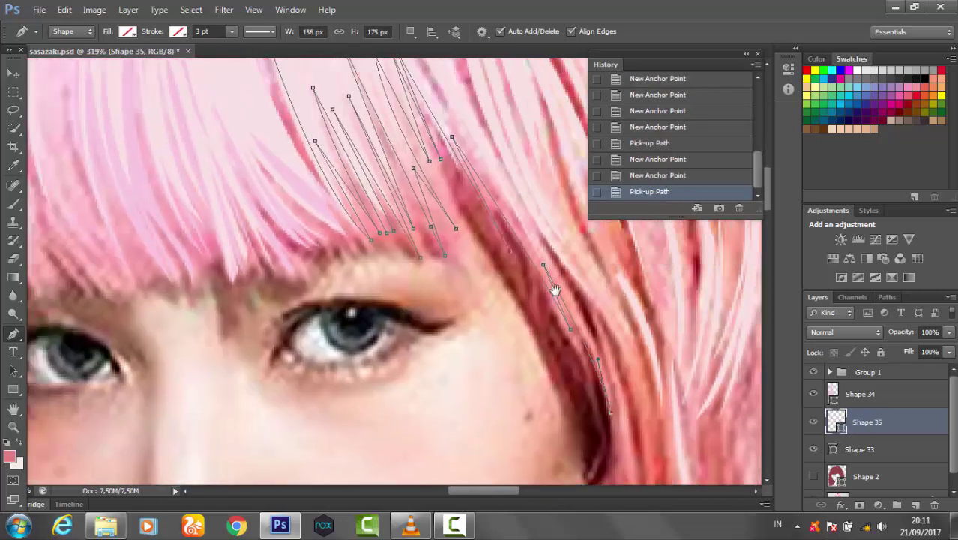
left_click(547, 271)
left_click_drag(483, 182, 580, 316)
left_click(513, 219)
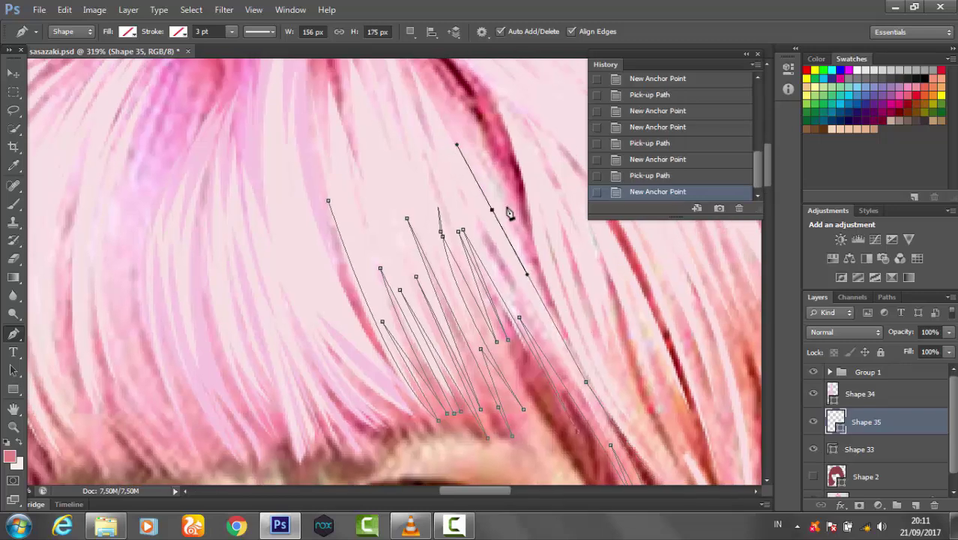
left_click_drag(454, 114, 487, 214)
Curve the long strand up toward the crown and close the Shape 35 outline.
left_click(446, 165)
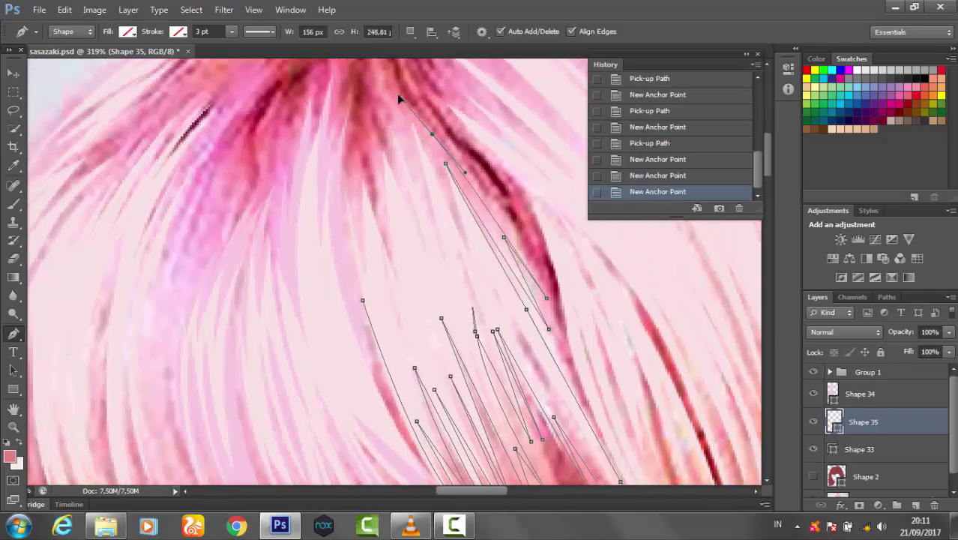
left_click(576, 424)
left_click_drag(577, 428, 527, 336)
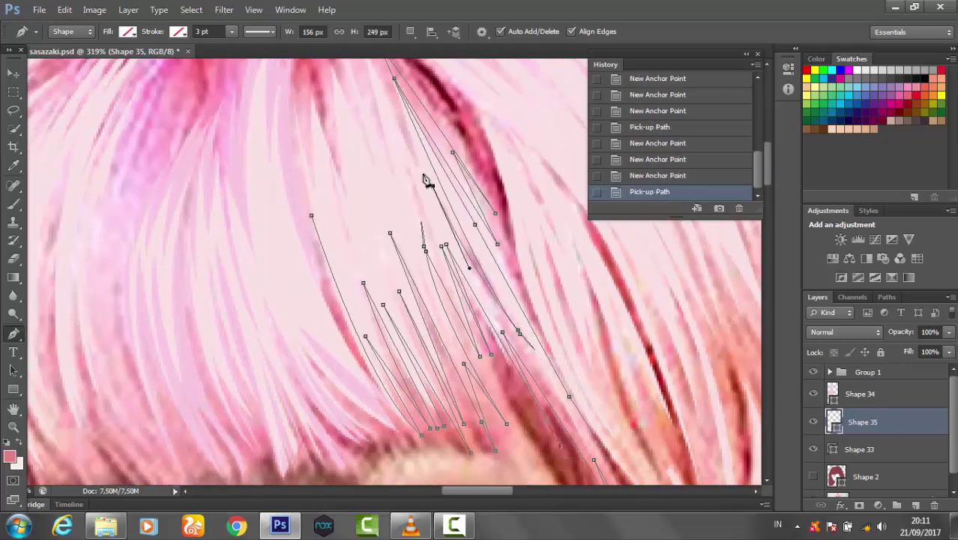
left_click_drag(414, 158, 424, 174)
left_click(397, 124)
left_click_drag(390, 109, 403, 142)
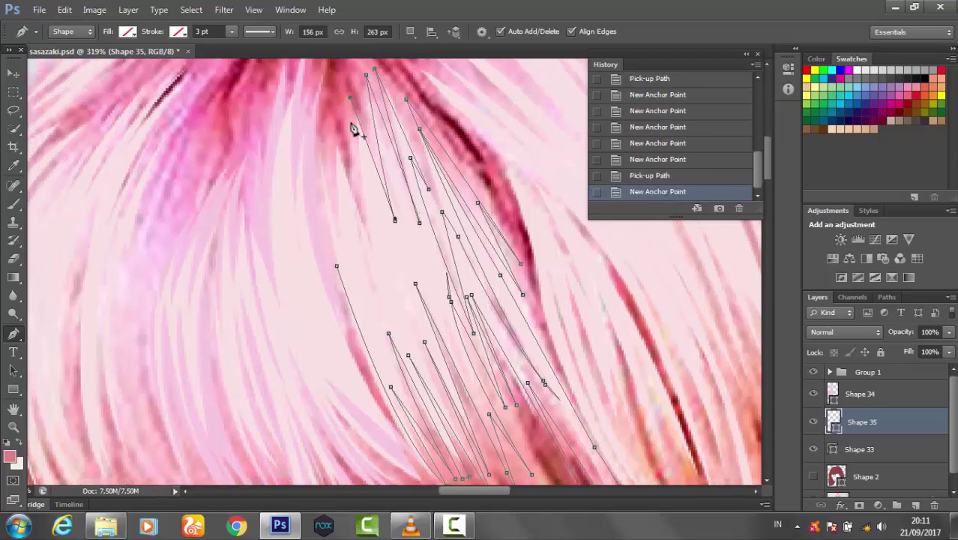
left_click(317, 174)
Give Shape 35 a light pink fill.
left_click(127, 32)
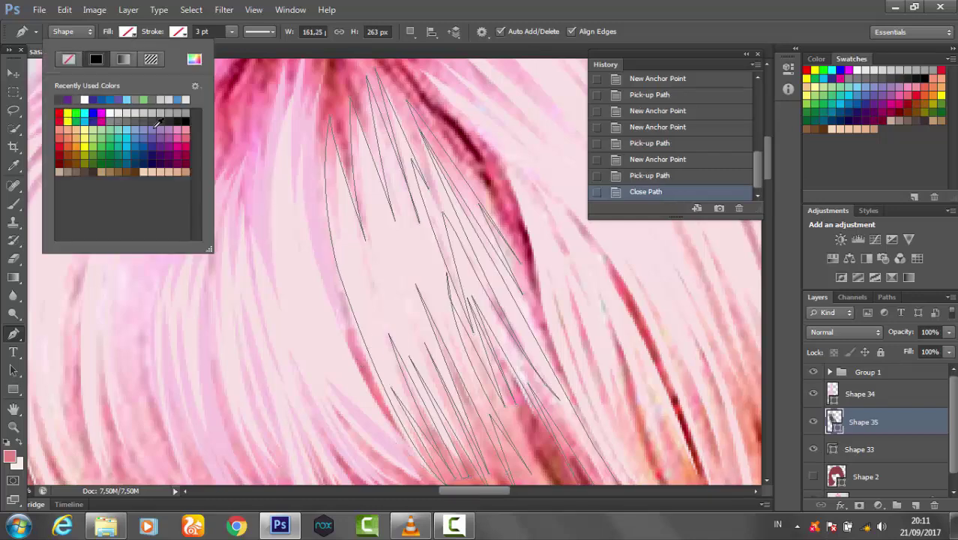
left_click(75, 135)
double_click(834, 422)
left_click(934, 300)
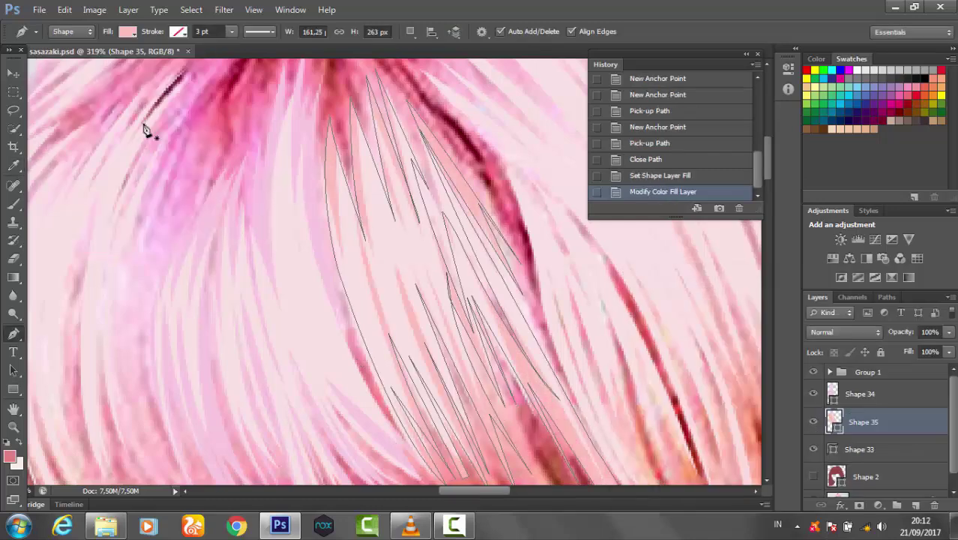
Retint the fill colours of the Shape 33 and Shape 34 layers.
double_click(833, 449)
key("Return")
left_click(844, 424)
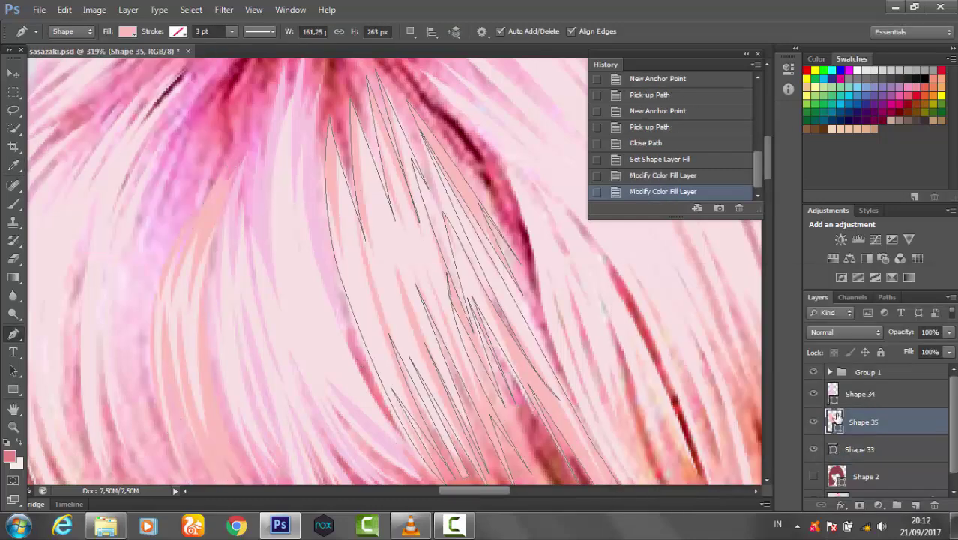
double_click(832, 393)
key("Return")
Zoom onto the fringe and start the Shape 36 strand with its first curve.
key("v")
key("z")
scroll(420, 300, "down", 5)
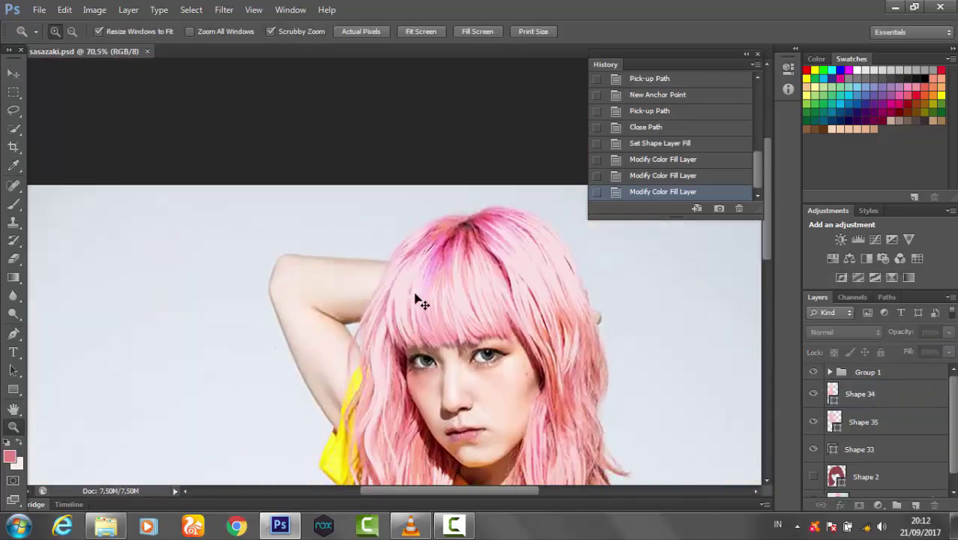
left_click_drag(420, 300, 485, 342)
key("p")
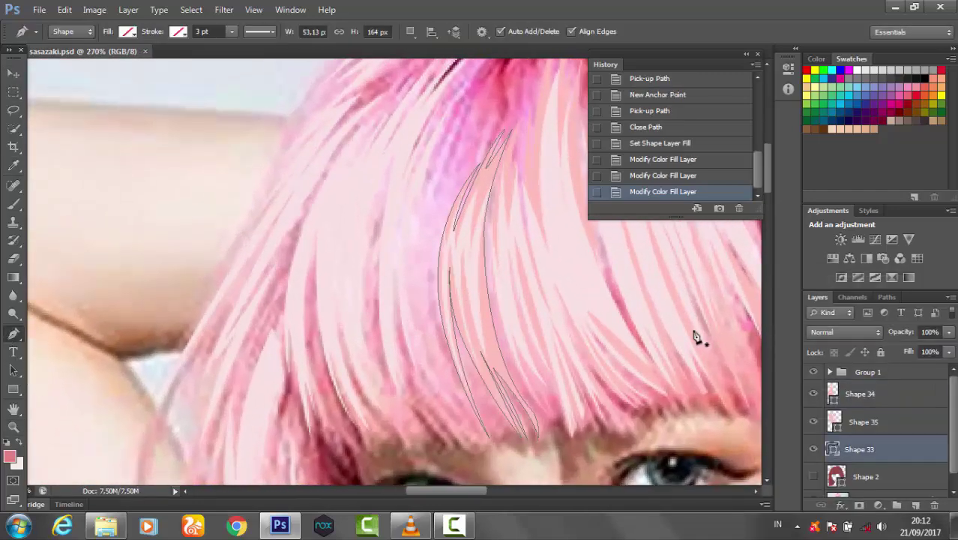
left_click(455, 175)
left_click_drag(465, 418, 513, 438)
Remove the fill, add strand anchors, and delete a misplaced anchor.
scroll(513, 439, "down", 2)
scroll(470, 332, "up", 4)
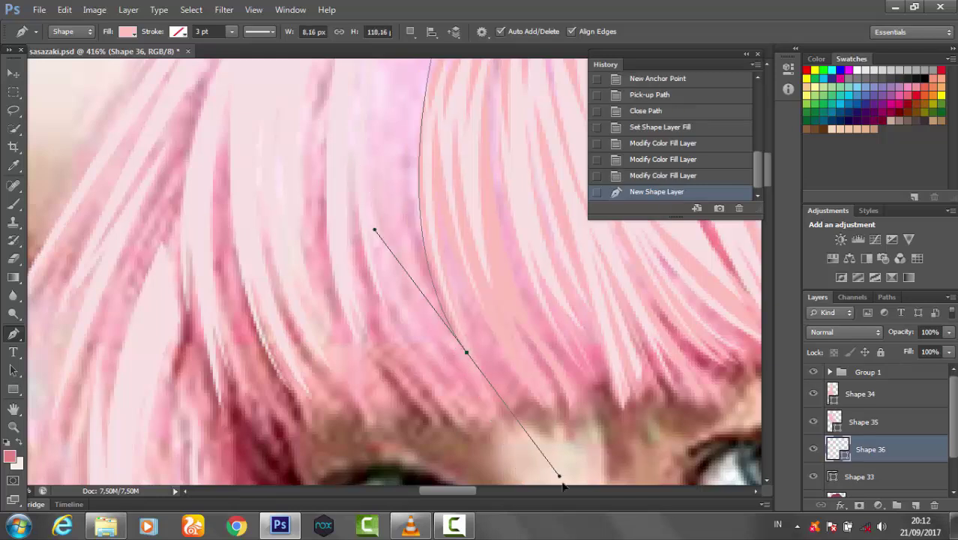
scroll(375, 263, "down", 1)
left_click(128, 31)
left_click(60, 57)
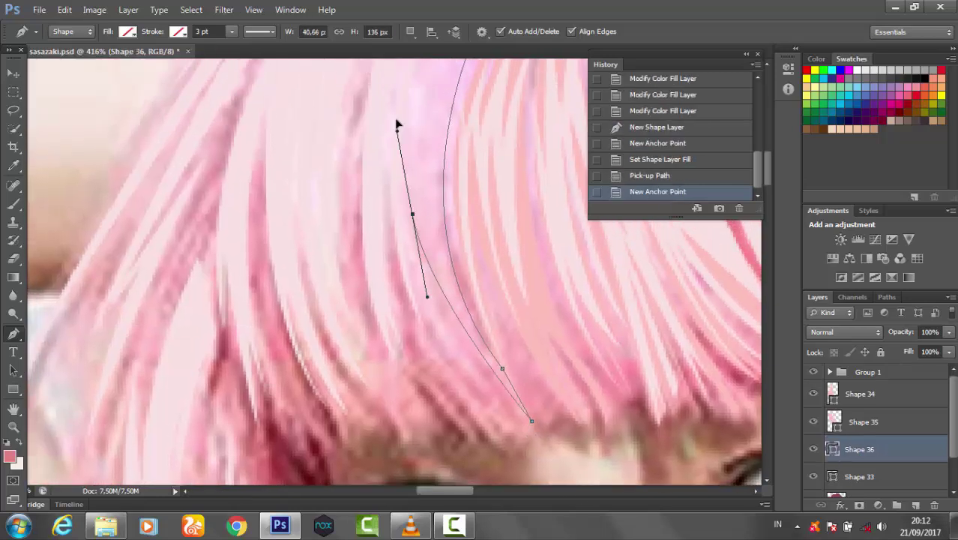
left_click_drag(413, 215, 428, 306)
left_click(532, 421)
left_click(411, 276)
left_click_drag(520, 424, 502, 445)
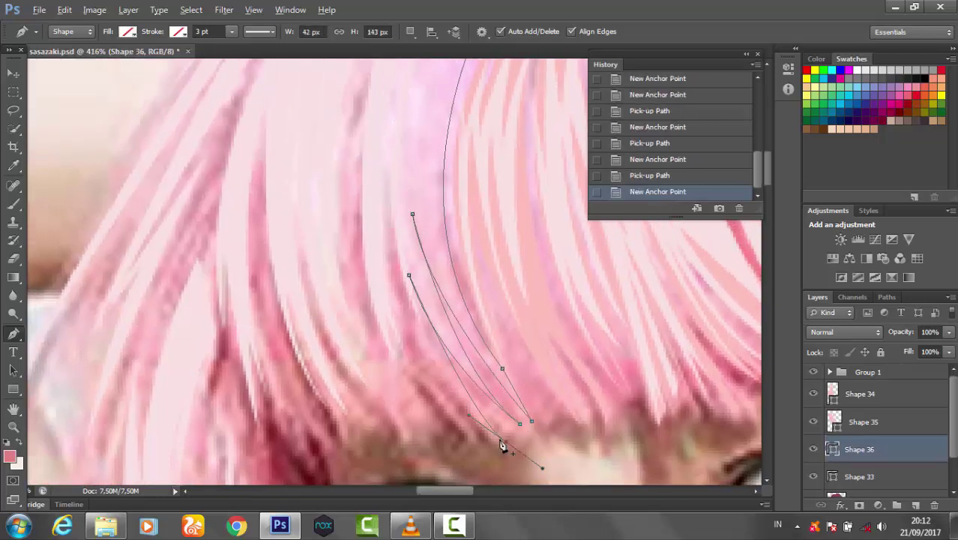
left_click(739, 208)
left_click(447, 206)
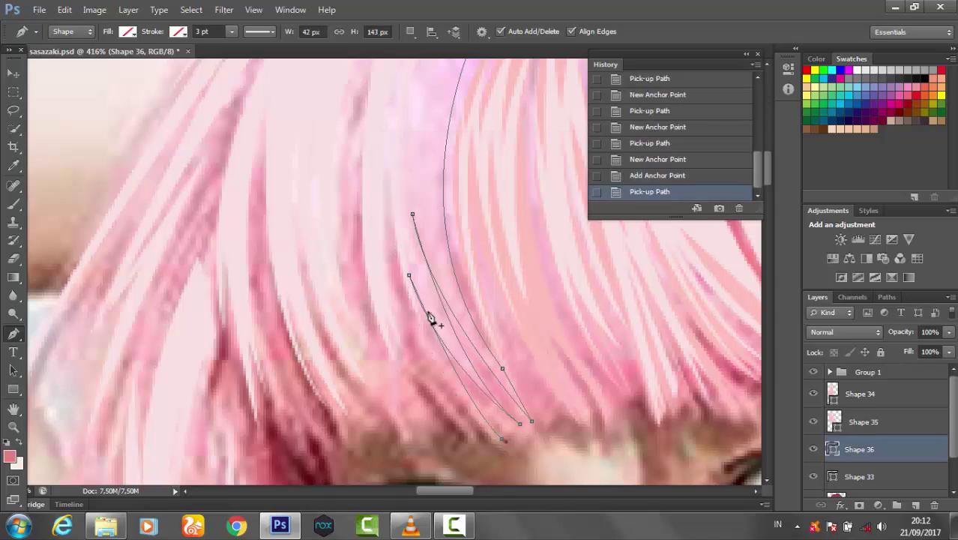
Continue the Shape 36 strand with curved anchors up to the crown and close it.
left_click(357, 177)
left_click_drag(389, 146, 389, 214)
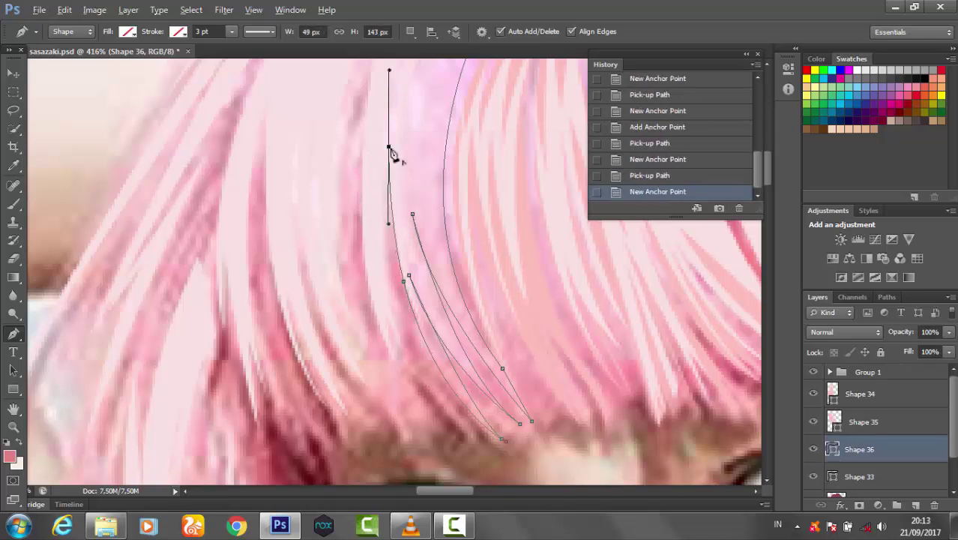
left_click(388, 340)
mouse_move(363, 246)
left_mouse_down()
mouse_move(357, 155)
mouse_move(372, 254)
left_mouse_up()
left_click_drag(399, 135, 398, 242)
left_click_drag(399, 242, 426, 99)
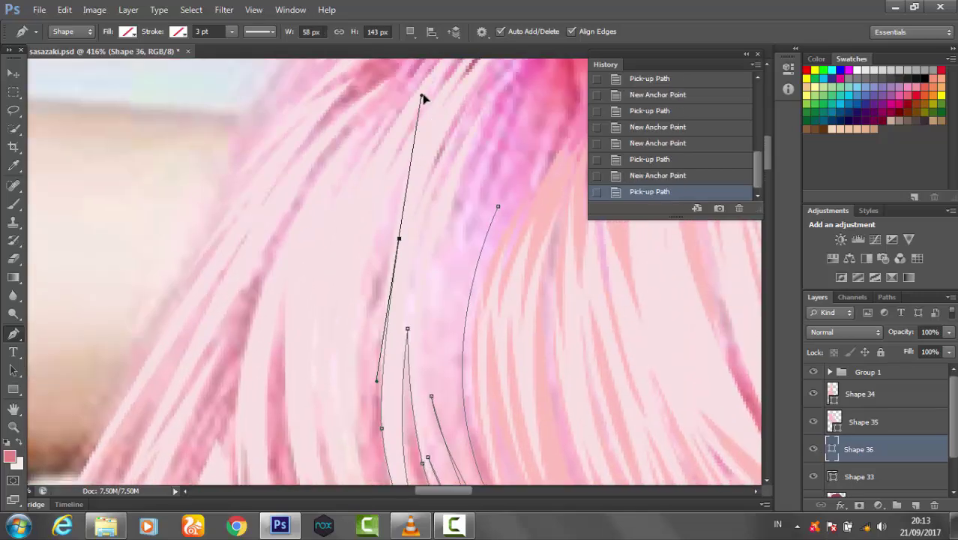
left_click_drag(414, 246, 360, 366)
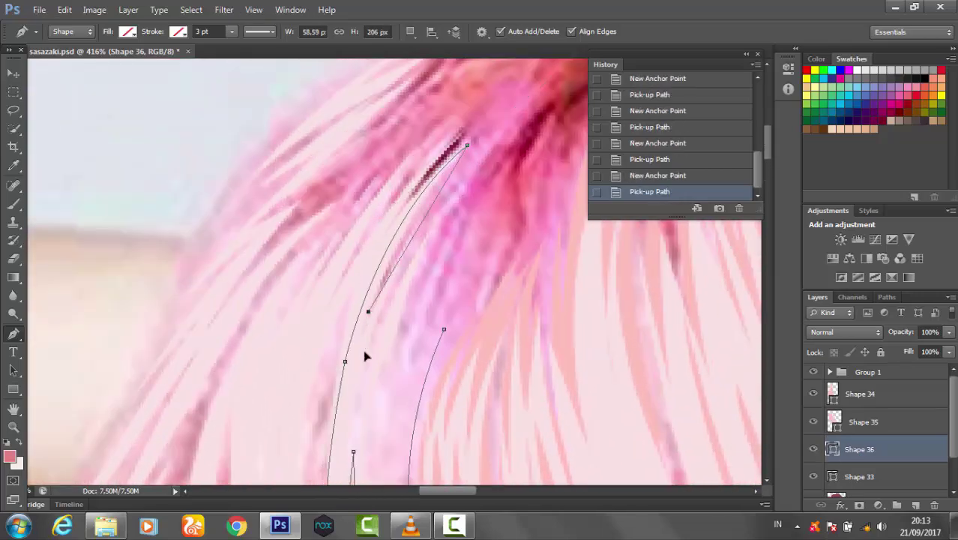
left_click_drag(398, 287, 355, 361)
left_click(341, 410)
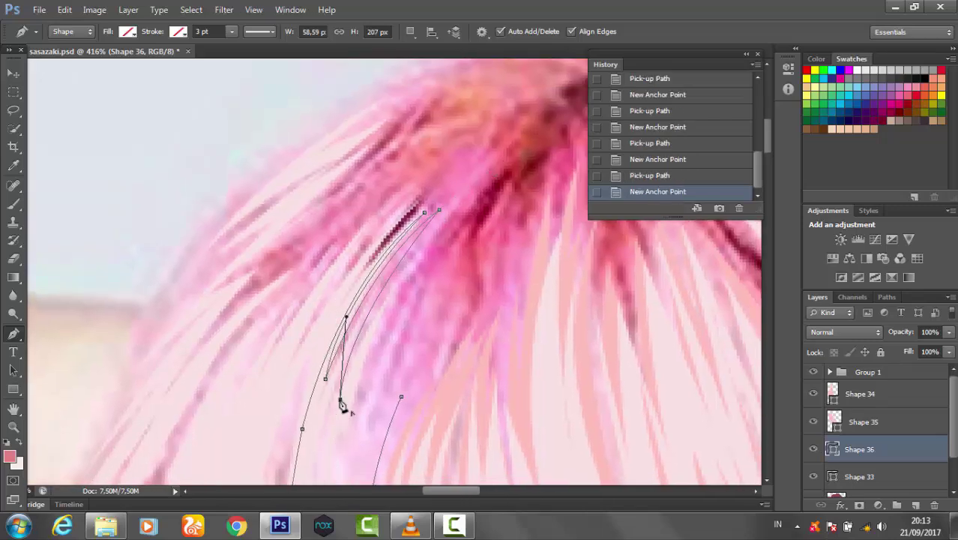
left_click_drag(354, 445, 378, 345)
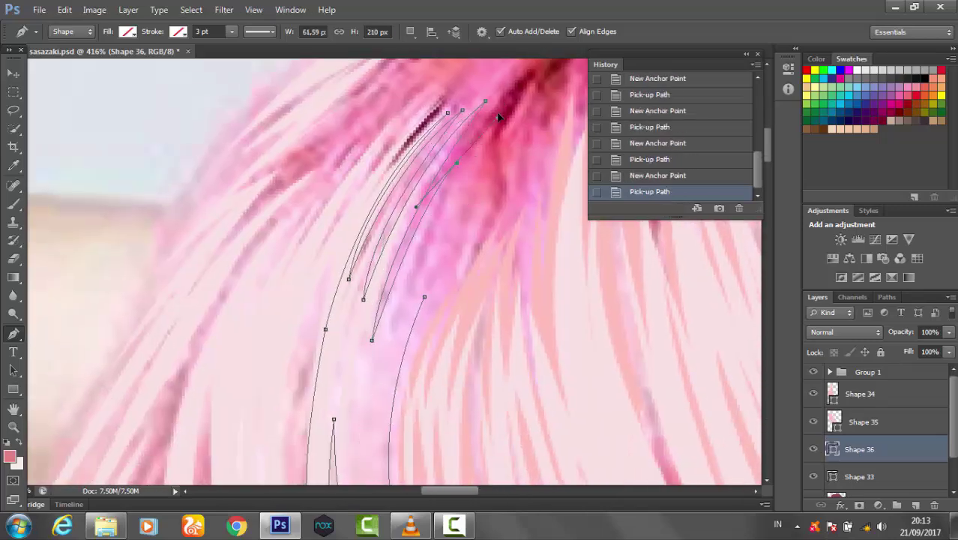
left_click_drag(498, 117, 463, 153)
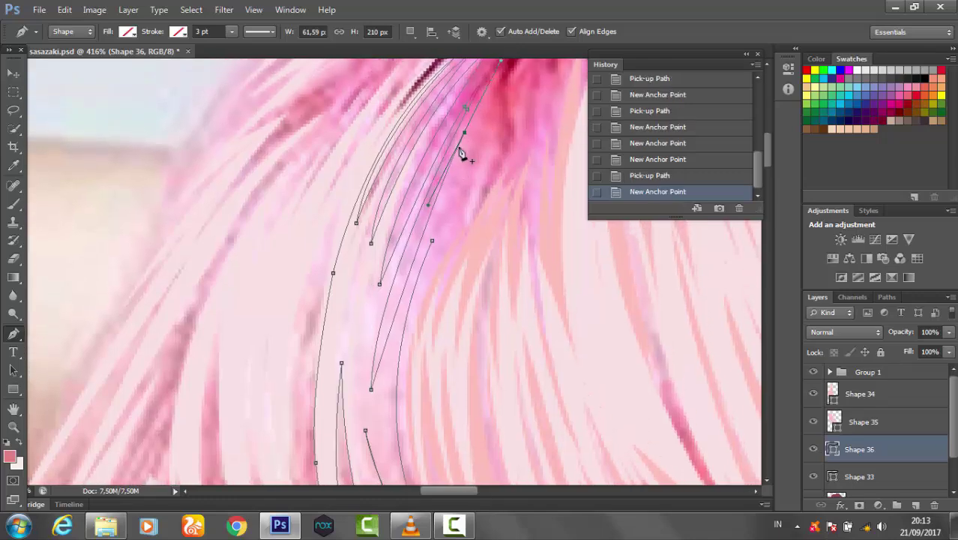
left_click(432, 243)
Fill Shape 36 with light pink and zoom back onto the fringe.
left_click(127, 32)
left_click(481, 253)
left_click(552, 343)
key("Return")
key("z")
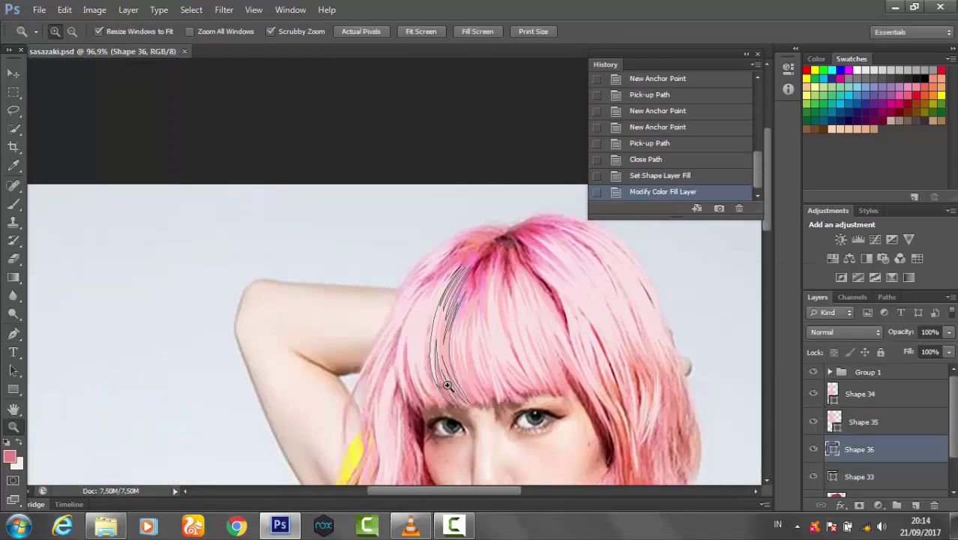
left_click(447, 384)
Start the Shape 37 path on the left fringe, with fill set to none while drawing.
key("p")
left_click(467, 124)
scroll(474, 267, "down", 1)
left_click_drag(464, 330, 410, 239)
left_click(464, 330, "alt")
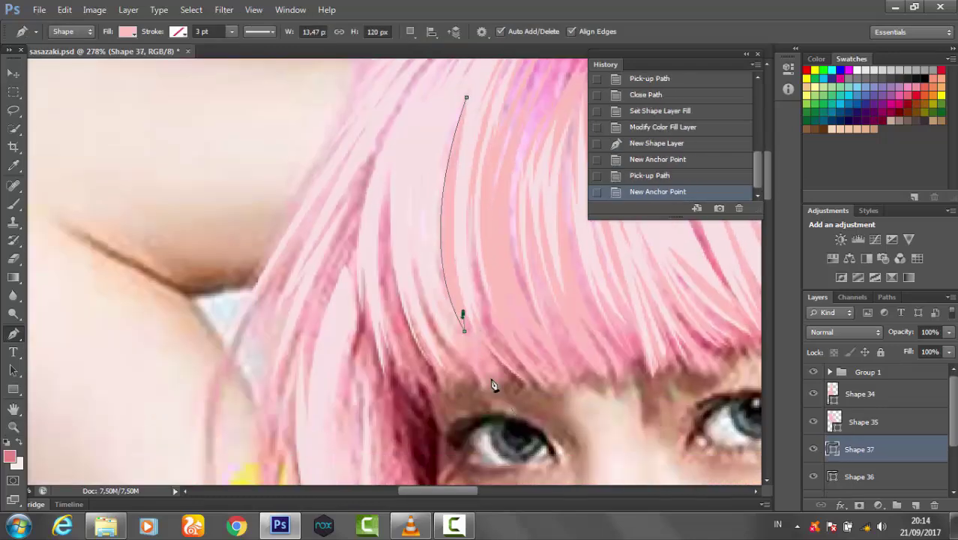
left_click(492, 385)
left_click(128, 31)
left_click(56, 43)
Add curved anchors along the fringe strand down to its end.
scroll(470, 310, "up", 3)
left_click(452, 306)
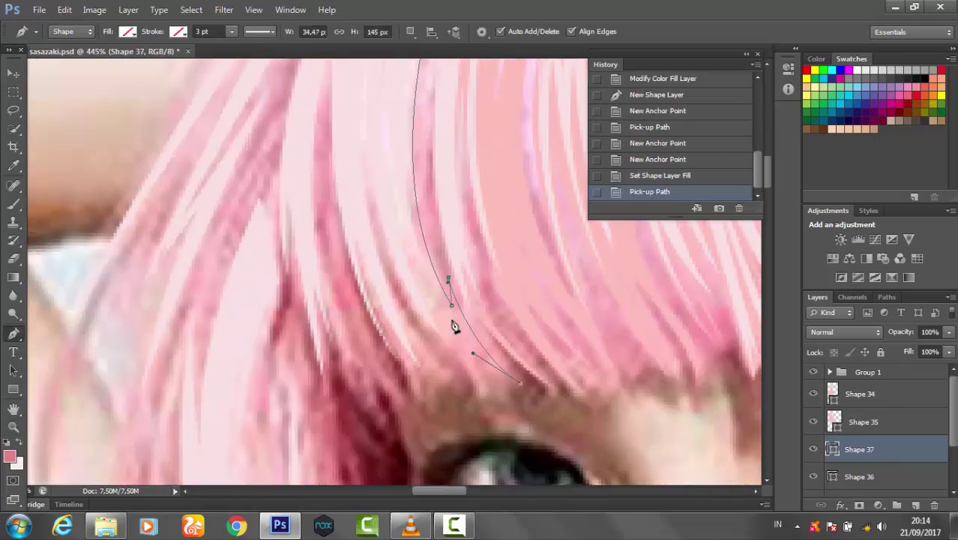
left_click(454, 324)
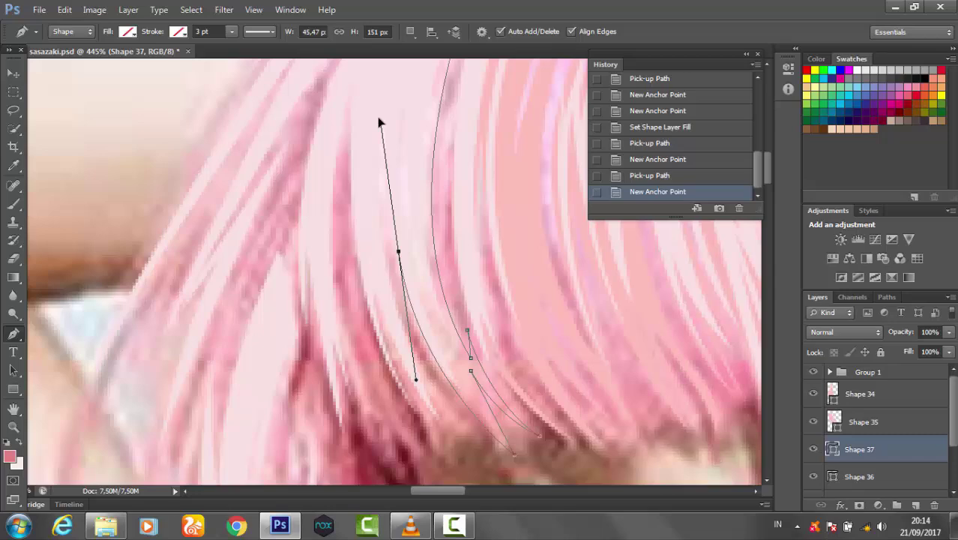
left_click_drag(398, 251, 417, 378)
left_click(396, 247, "alt")
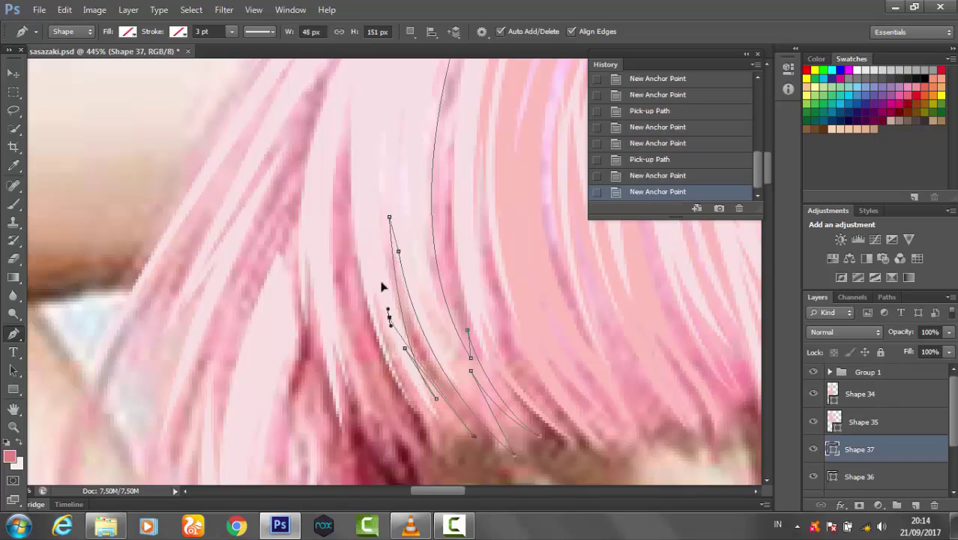
left_click_drag(447, 450, 466, 479)
Reframe the view and continue the Shape 37 path from its end point.
key("z")
scroll(420, 81, "down", 5)
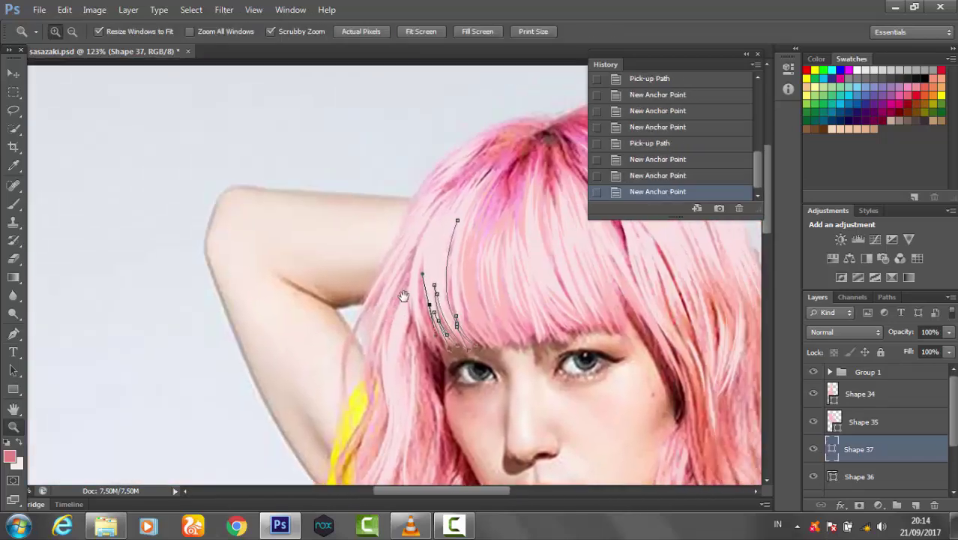
scroll(381, 373, "up", 2)
key("p")
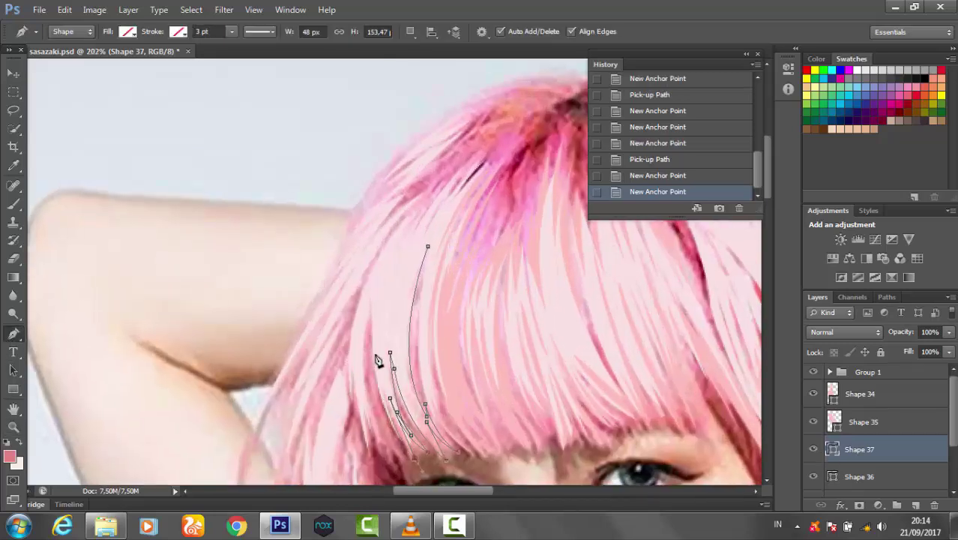
scroll(381, 280, "down", 2)
left_click(363, 366)
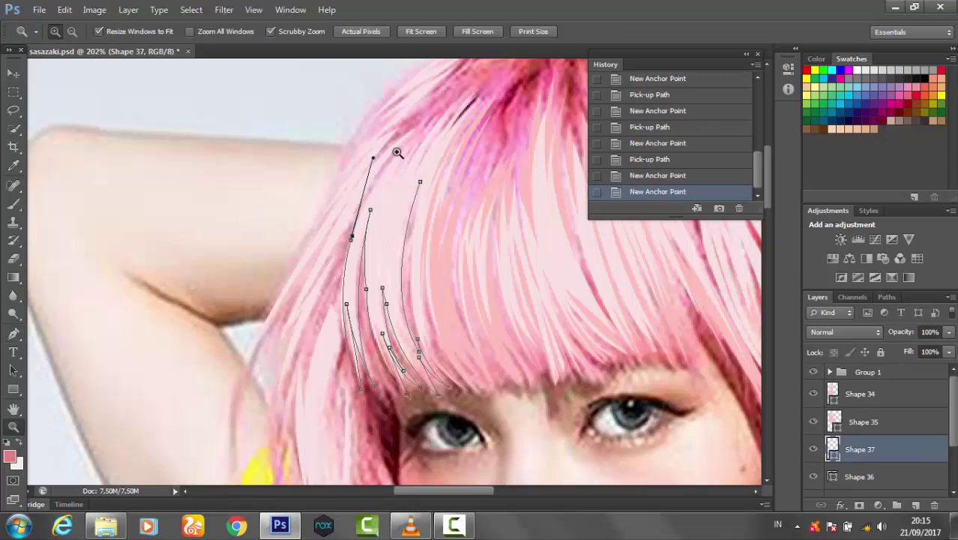
left_click(349, 368, "ctrl")
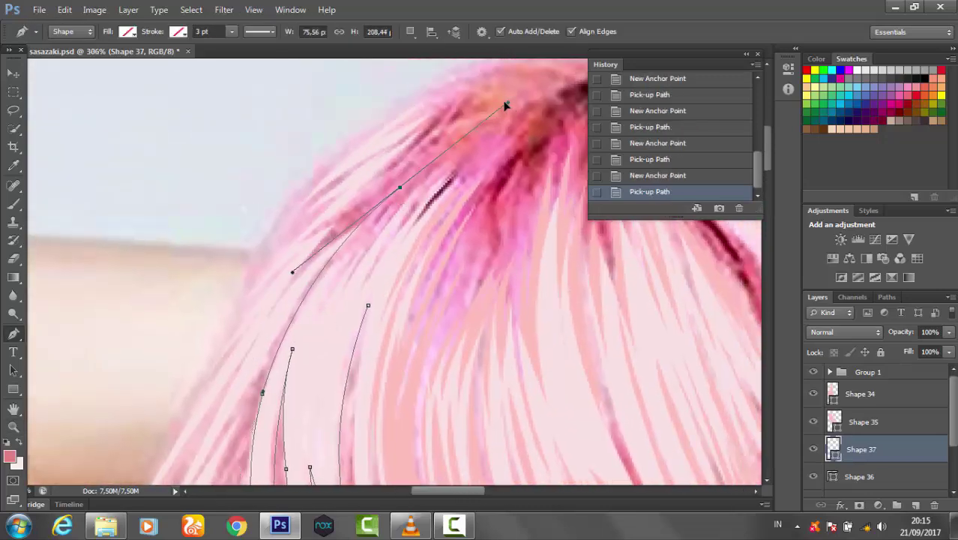
Extend the Shape 37 outline up toward the crown and back down the strand.
left_click(316, 330)
left_click(408, 181)
left_click_drag(321, 328, 307, 375)
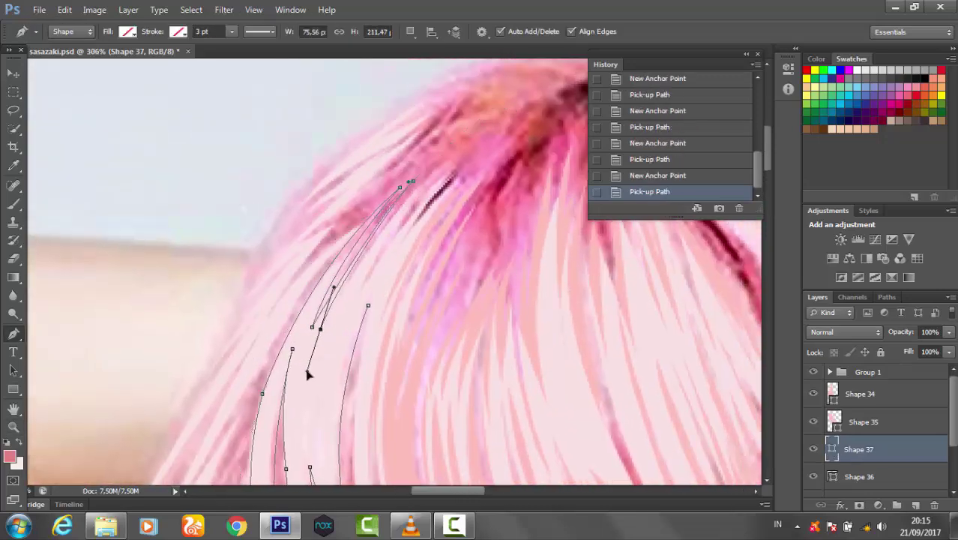
left_click(491, 136)
left_click_drag(359, 288, 359, 308)
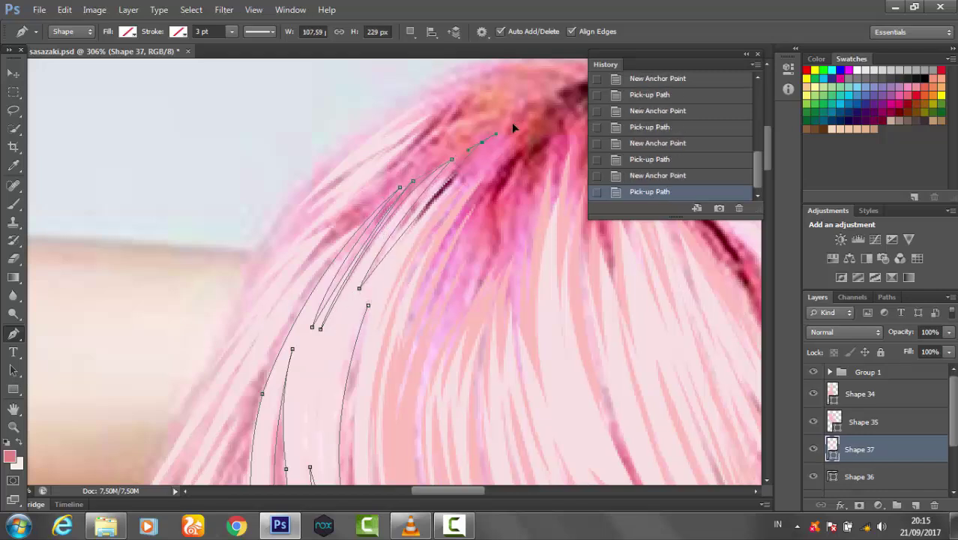
left_click(385, 264)
left_click(495, 140)
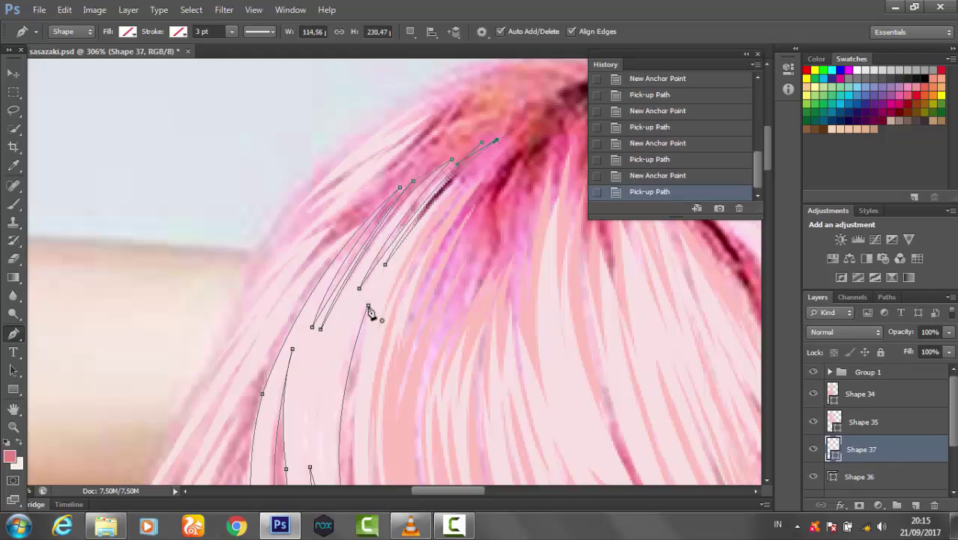
Close Shape 37 and fill it light pink from the colour picker.
left_click(127, 31)
left_click(154, 56)
left_click(938, 298)
key("z")
left_click_drag(465, 328, 406, 329)
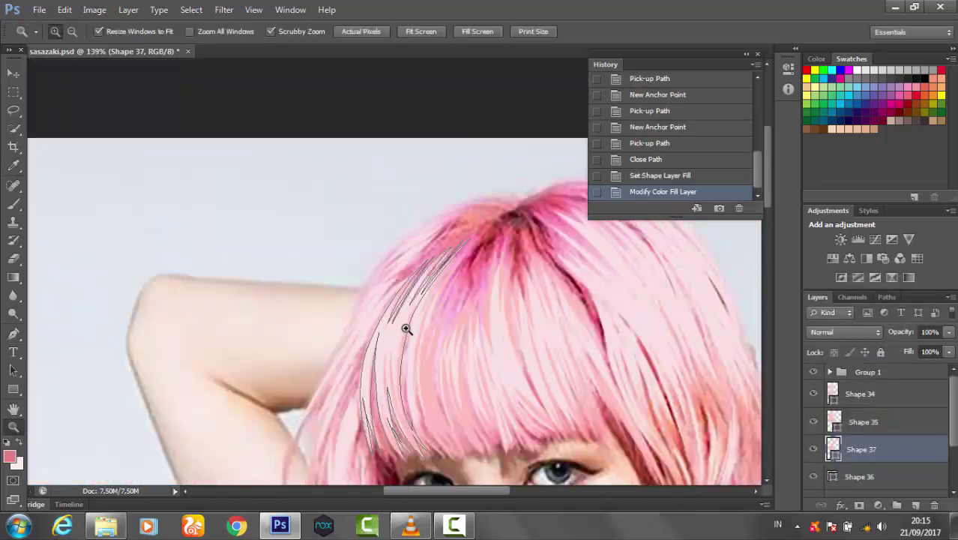
scroll(942, 432, "down", 1)
Group the recent shape layers into Group 2, then preview by toggling Background and Shape 2.
left_click(863, 394, "shift")
key("ctrl+g")
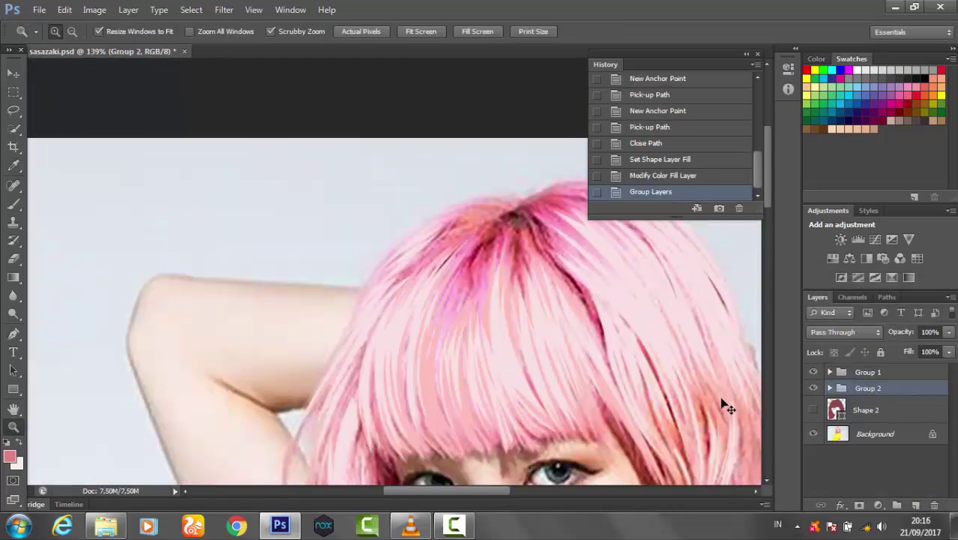
left_click(815, 435)
key("ctrl+minus")
key("ctrl+minus")
key("ctrl+minus")
left_click(814, 410)
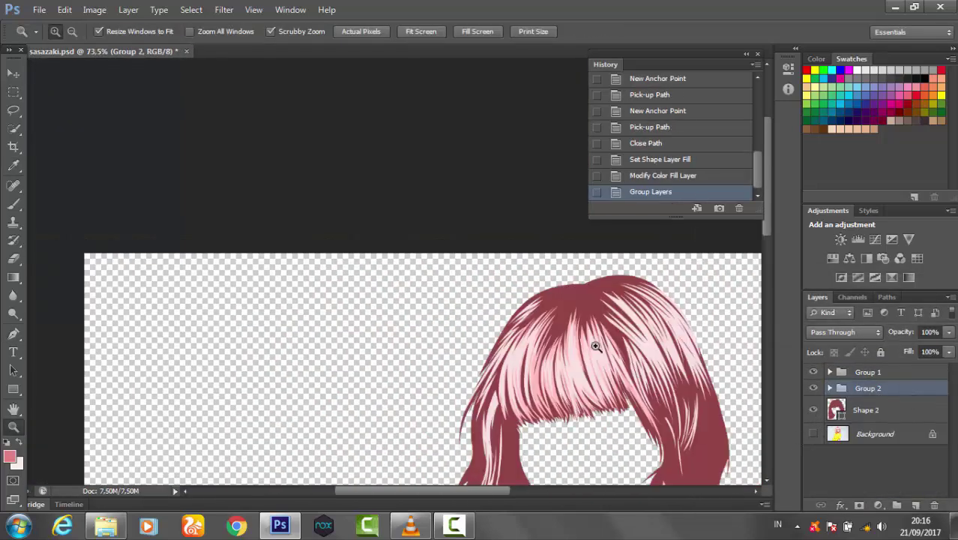
left_click(813, 434)
left_click(814, 410)
scroll(364, 287, "up", 5)
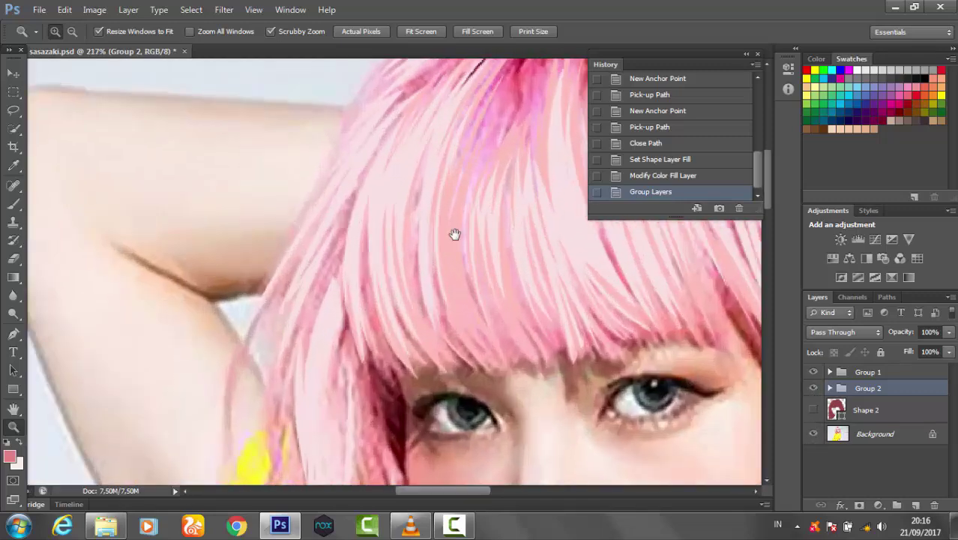
left_click_drag(395, 369, 439, 165)
Bring the right side hair into view and start Shape 38 with its first anchors.
scroll(371, 229, "up", 2)
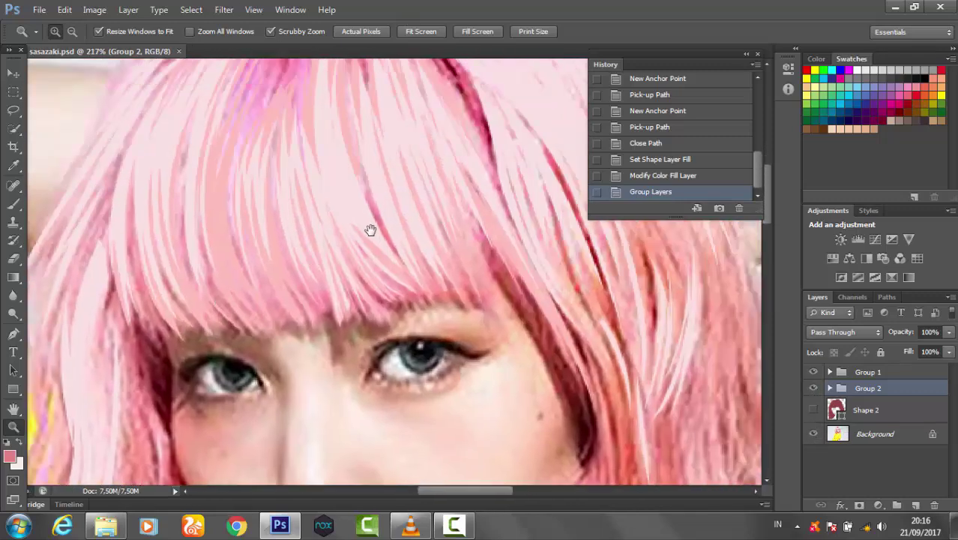
scroll(366, 253, "up", 1)
mouse_move(366, 252)
left_mouse_down()
mouse_move(379, 188)
mouse_move(409, 236)
left_mouse_up()
key("p")
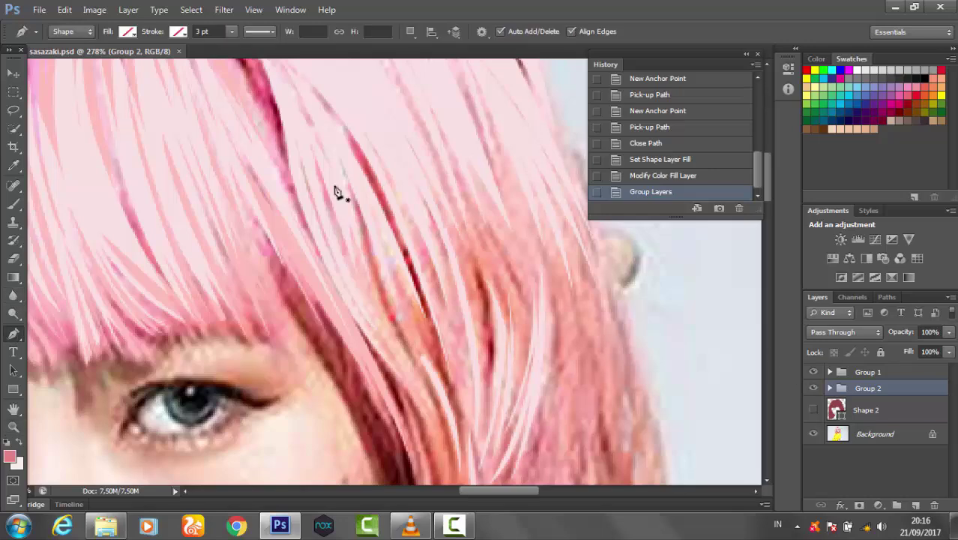
left_click(290, 161)
left_click(403, 379, "alt")
scroll(403, 379, "down", 5)
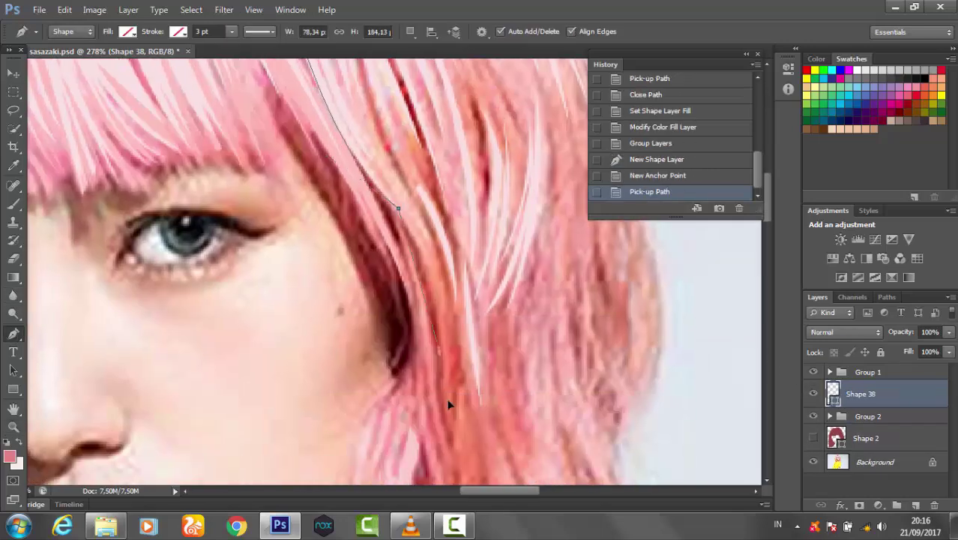
left_click(439, 350)
Extend Shape 38 down to the strand's lower end and back up.
left_click_drag(399, 198, 343, 120)
left_click(450, 350)
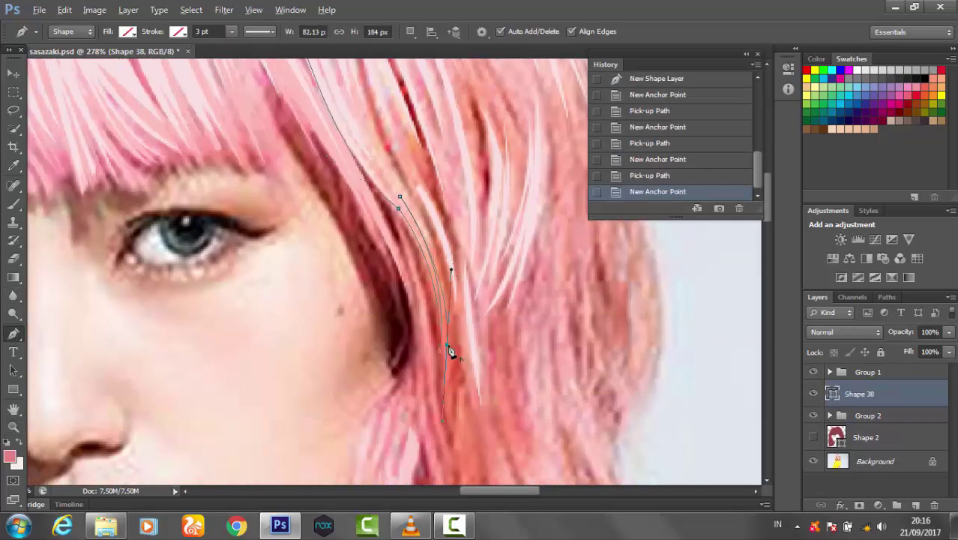
scroll(450, 350, "up", 2)
scroll(406, 225, "up", 3)
left_click(342, 72)
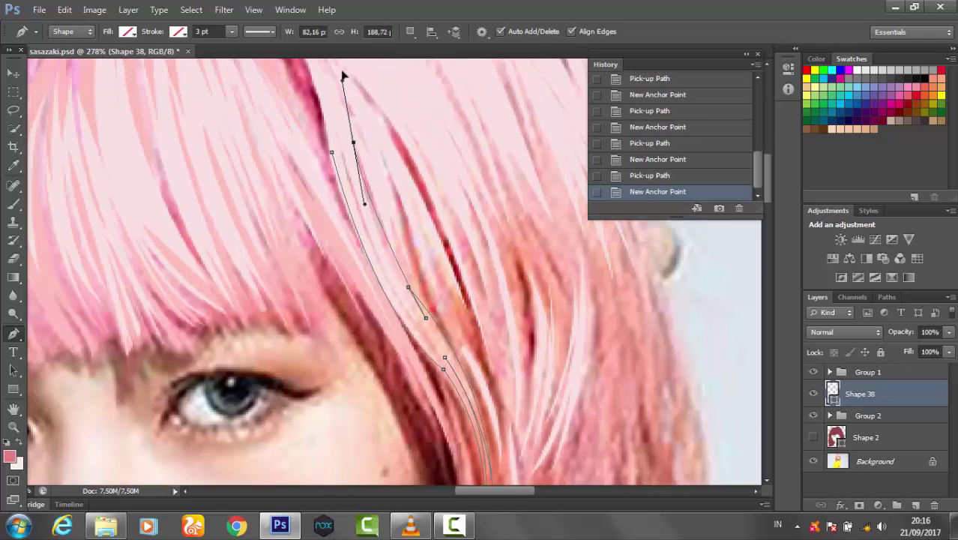
scroll(353, 90, "up", 1)
Shape Shape 38's outline near the tip and close it.
left_click(387, 288)
scroll(342, 204, "up", 3)
left_click(342, 203)
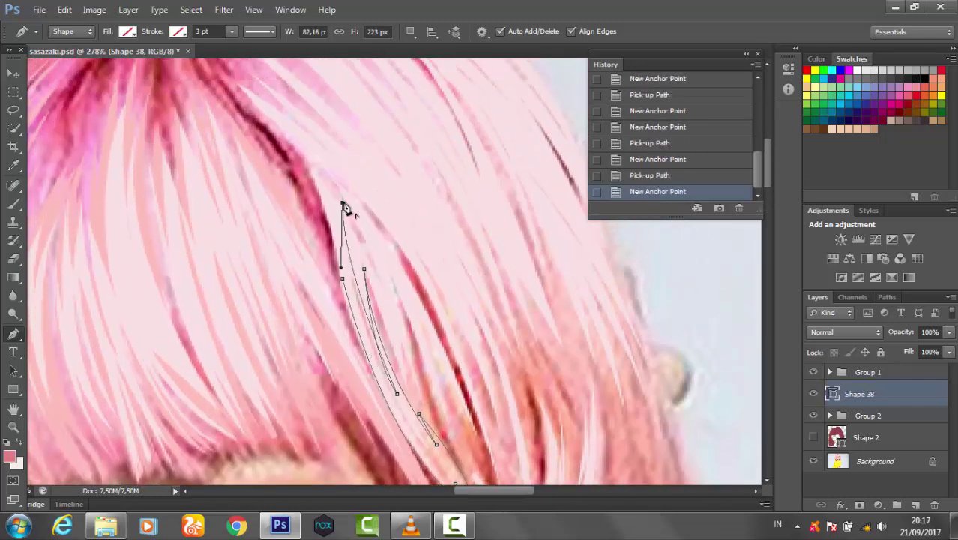
left_click_drag(286, 141, 289, 153)
left_click(287, 140, "alt")
left_click(342, 204)
Fill Shape 38 with light pink via the Color Picker.
left_click(127, 32)
left_click(97, 56)
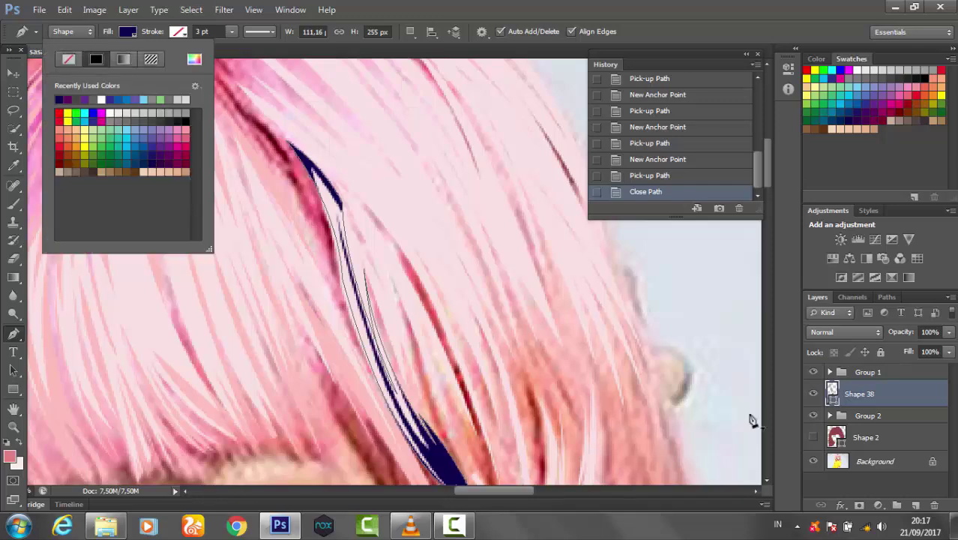
left_click(197, 57)
left_click(474, 260)
key("Return")
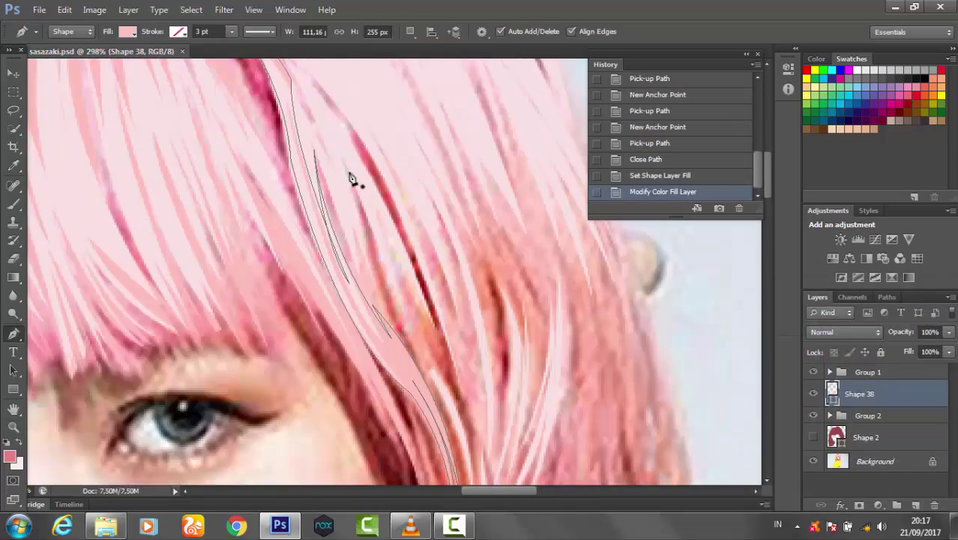
Start Shape 39 beside it, with fill set to none while drawing.
left_click(352, 180)
left_click(401, 300)
left_click_drag(434, 368, 432, 360)
left_click(127, 31)
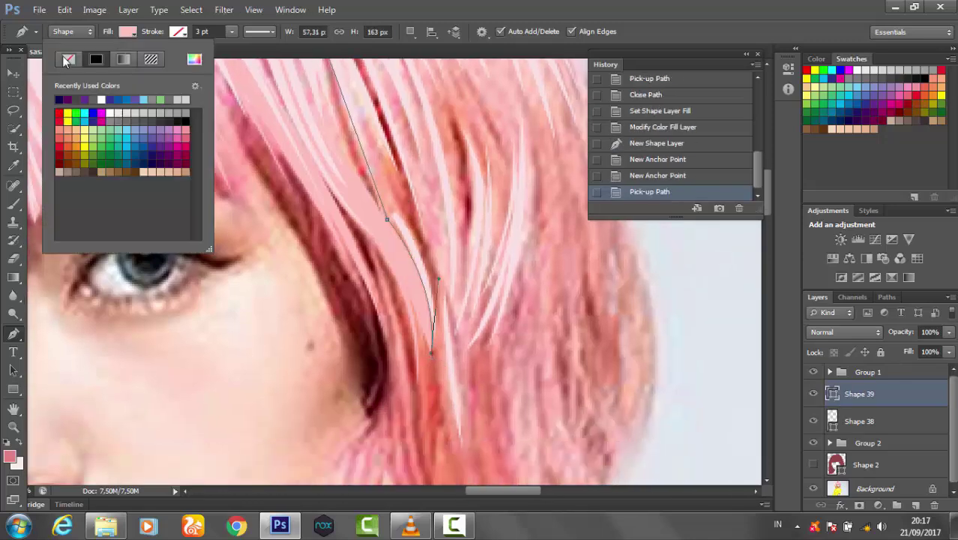
left_click(68, 60)
Trace Shape 39 along the side hair and close its outline.
left_click(342, 133)
left_click(411, 223)
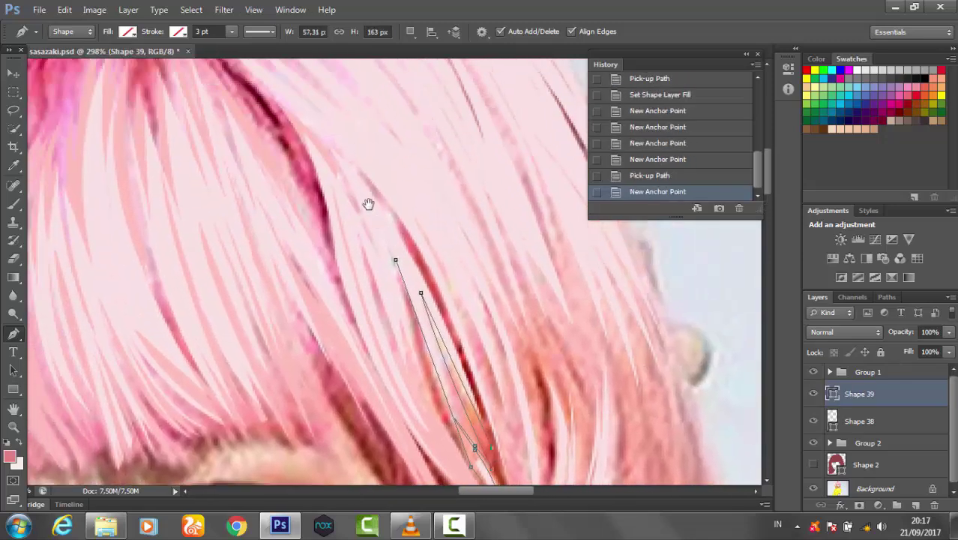
left_click_drag(338, 160, 420, 231)
left_click(398, 268)
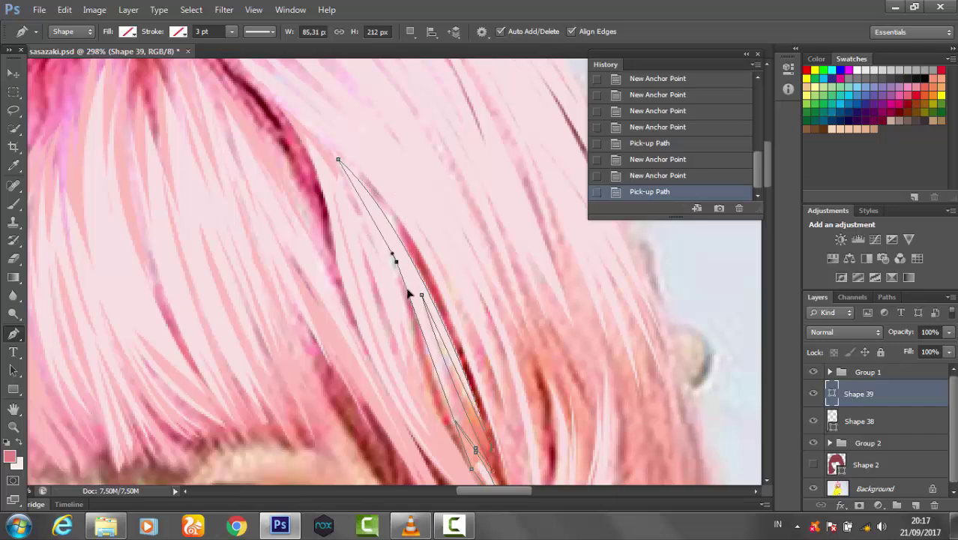
left_click(421, 296)
Fill Shape 39 with light pink via the Color Picker.
left_click(128, 32)
left_click(210, 46)
left_click(321, 317)
left_click(941, 321)
Begin the Shape 40 path on the hair with its first two anchors.
scroll(411, 146, "down", 2)
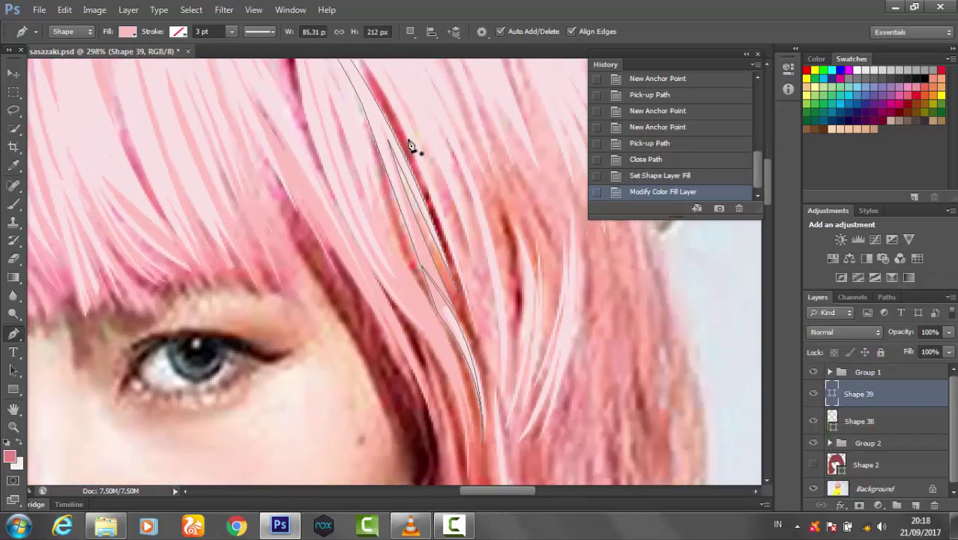
scroll(411, 146, "down", 2)
left_click_drag(490, 314, 496, 397)
scroll(495, 397, "up", 1)
left_click(453, 185)
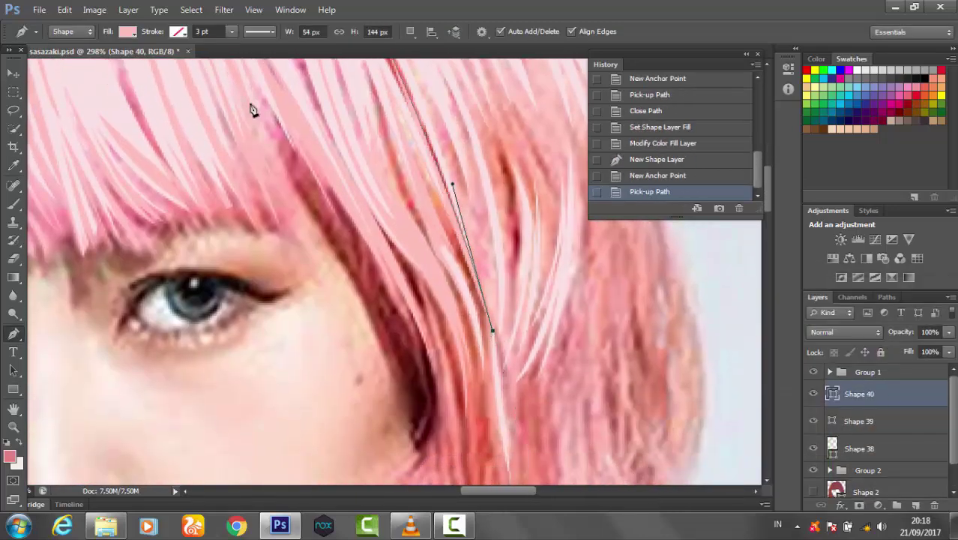
Remove Shape 40's fill and add anchors up the strand's edge.
left_click(127, 32)
left_click(58, 41)
scroll(487, 300, "down", 2)
left_click(493, 371)
left_click(487, 229)
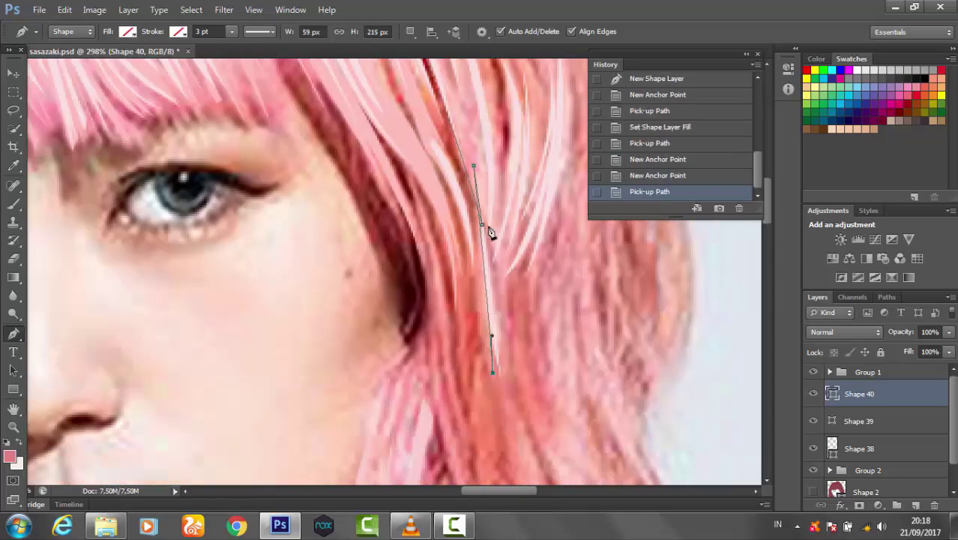
left_click(484, 189)
scroll(488, 187, "up", 2)
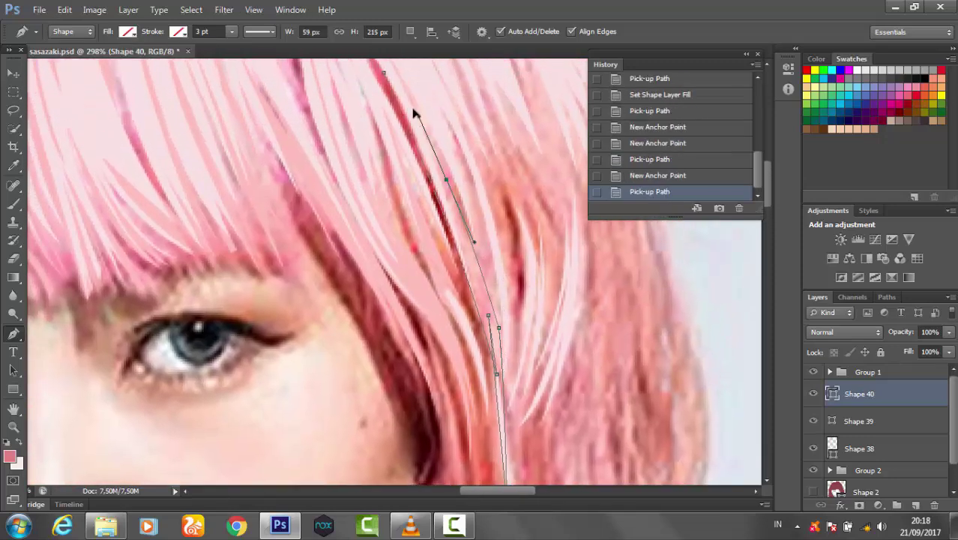
left_click(448, 183)
Extend Shape 40 to a tip at the crown and trace back down its other edge.
scroll(472, 222, "up", 2)
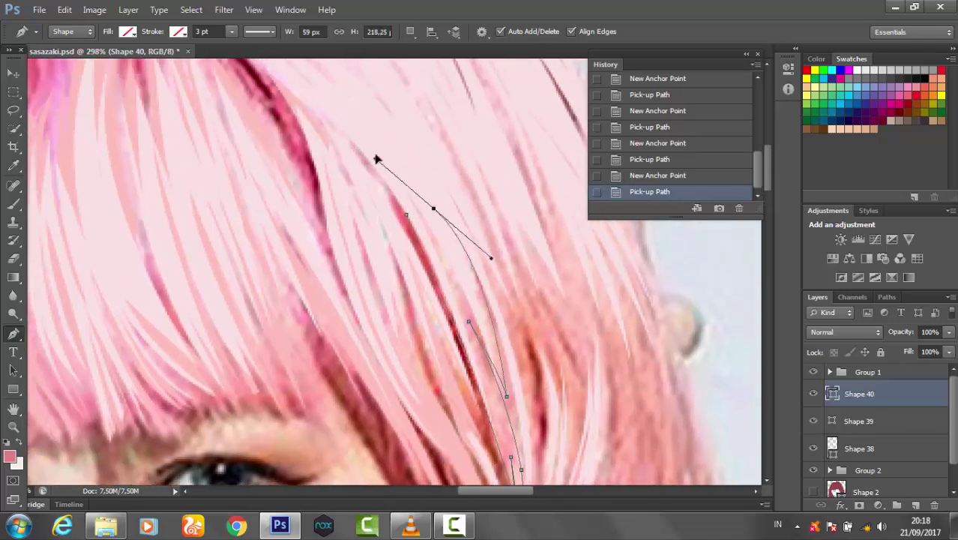
scroll(495, 150, "down", 2)
scroll(548, 282, "up", 1)
scroll(480, 217, "up", 3)
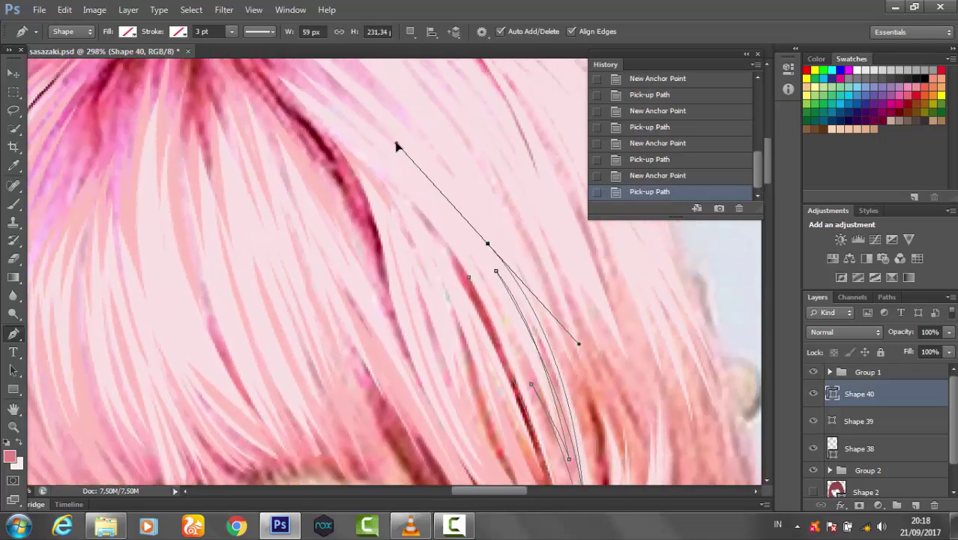
scroll(519, 275, "up", 1)
scroll(525, 276, "up", 1)
scroll(528, 277, "up", 1)
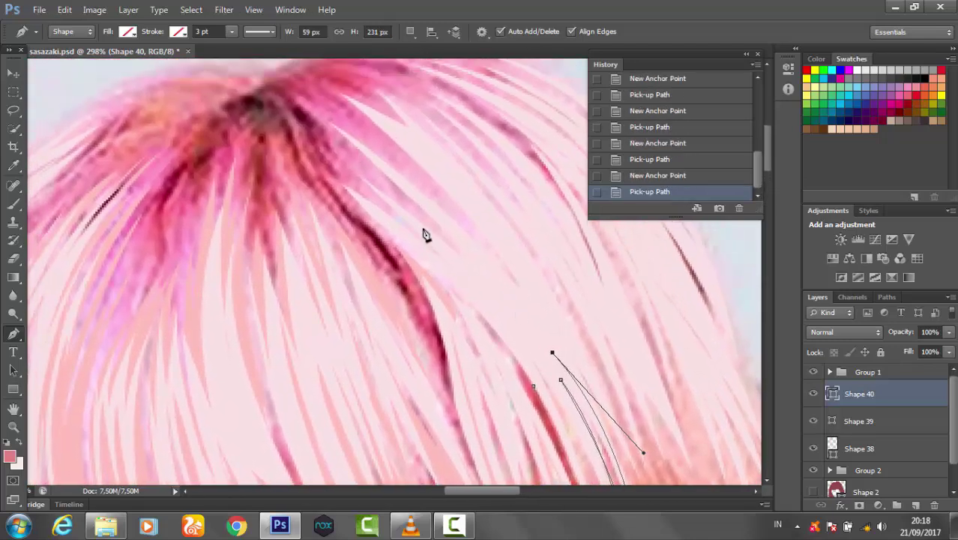
left_click(250, 75)
left_click(463, 285)
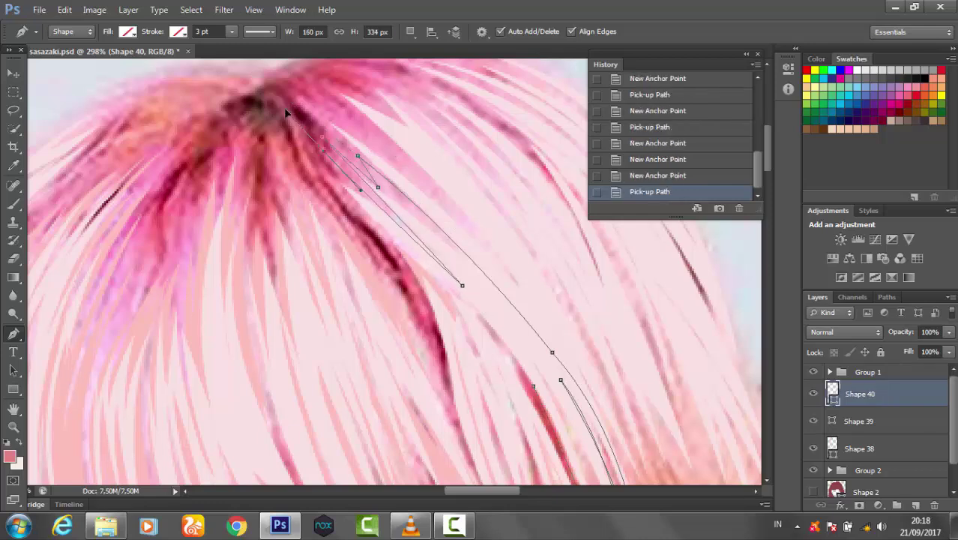
left_click(380, 214)
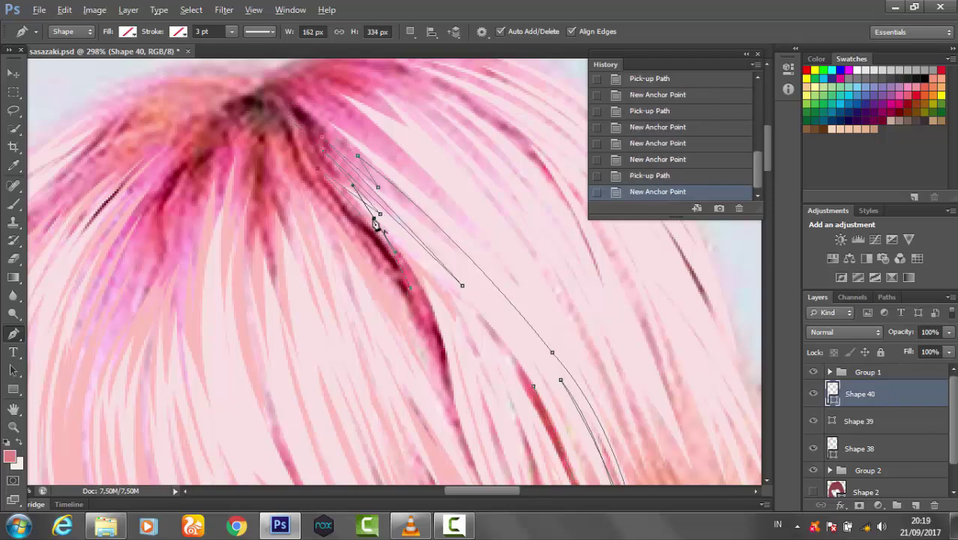
Close Shape 40 and fill it light pink with the custom colour picker.
left_click(127, 31)
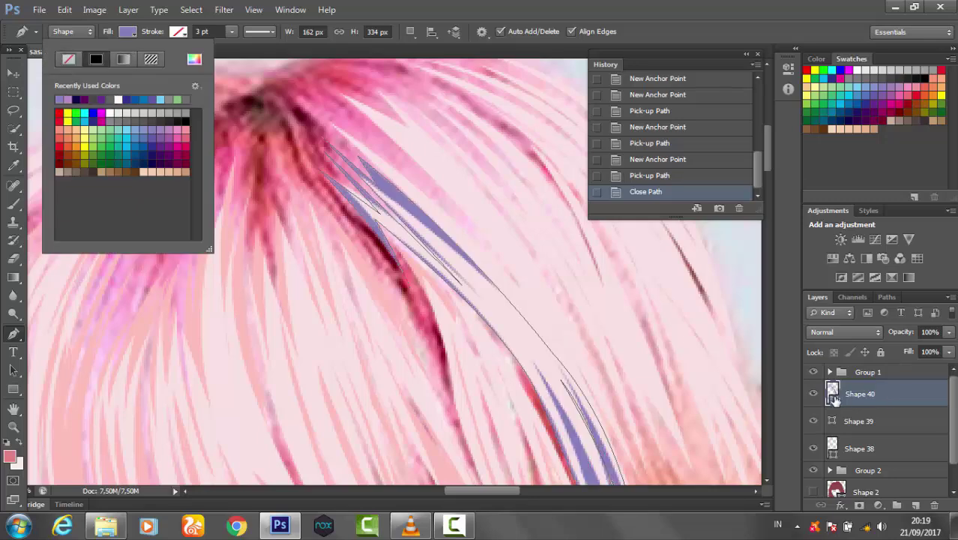
left_click(199, 46)
left_click(930, 307)
left_click_drag(483, 213, 462, 173)
Begin tracing Shape 41 down a right-side hair strand, with Fill set to none.
left_click(411, 147)
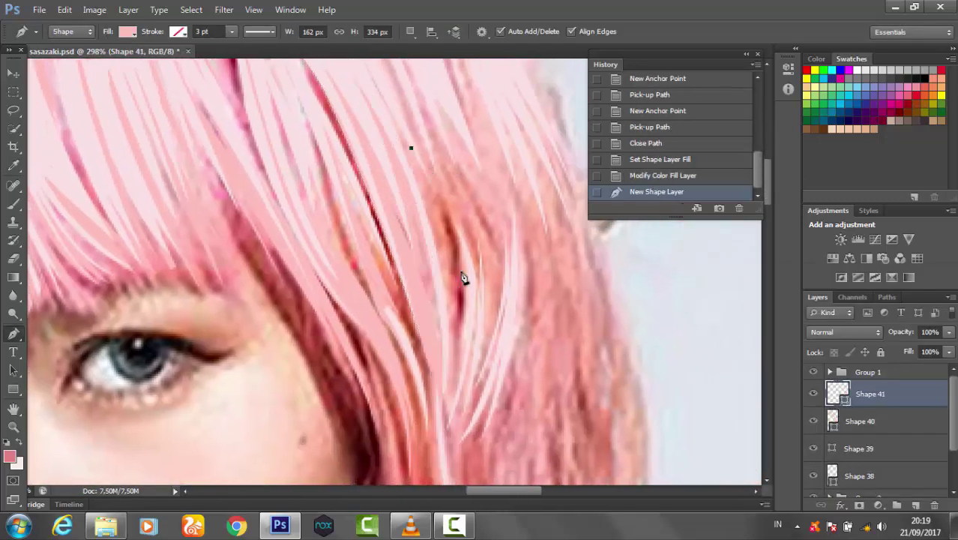
left_click_drag(463, 240, 462, 271)
left_click(463, 240, "alt")
left_click_drag(448, 420, 427, 461)
left_click(127, 32)
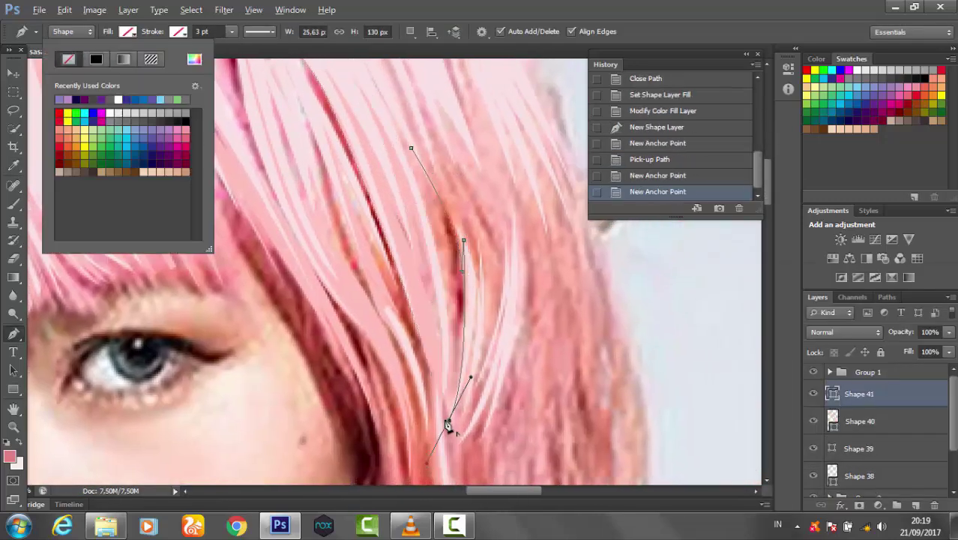
left_click(57, 38)
left_click(449, 420)
Finish Shape 41's outline with curved anchors and a sharp tip, then close it.
scroll(450, 225, "down", 3)
left_click_drag(419, 383, 403, 480)
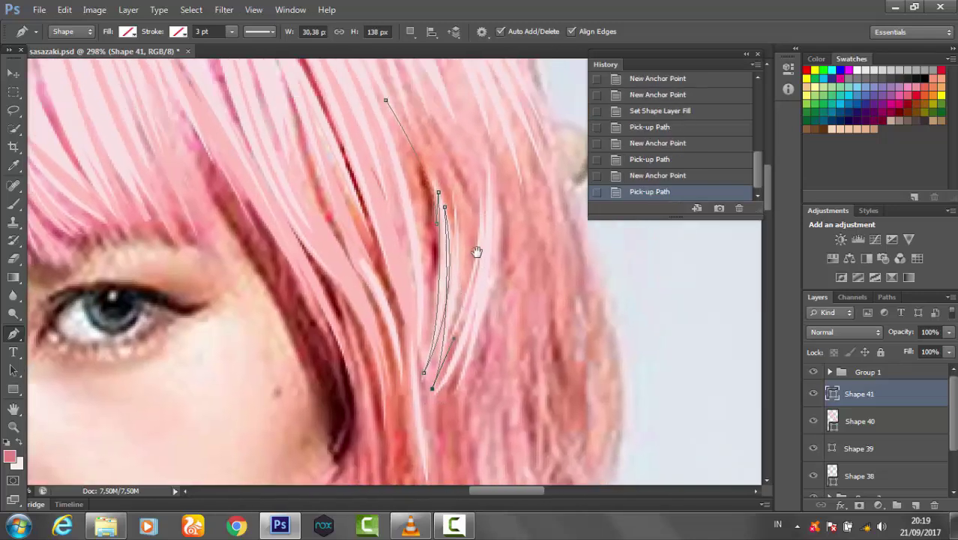
left_click_drag(456, 246, 455, 276)
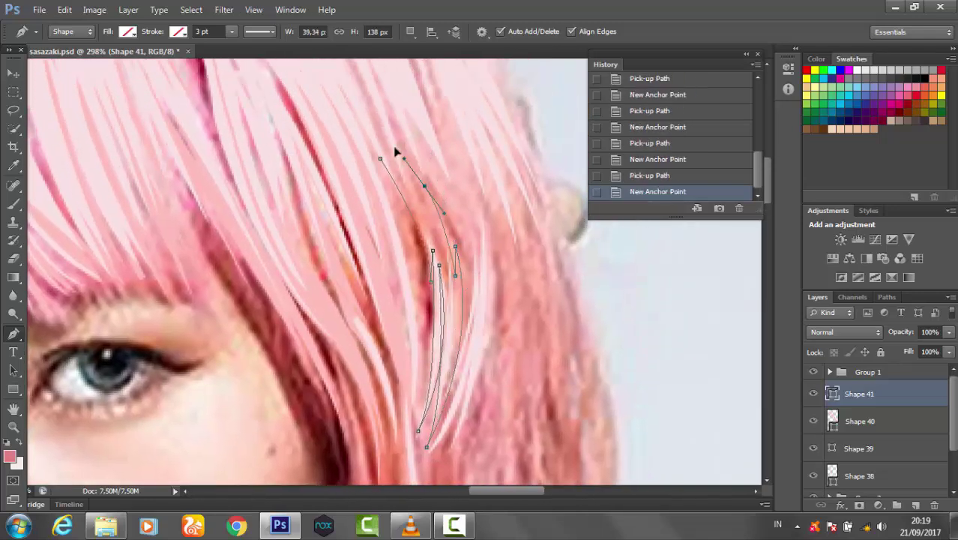
left_click(434, 250)
left_click_drag(434, 201, 478, 316)
left_click_drag(394, 206, 345, 155)
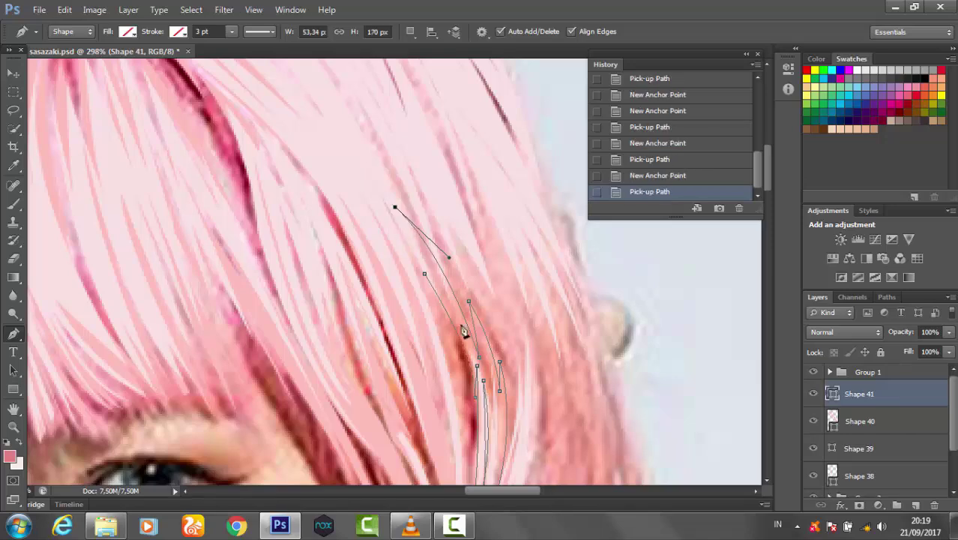
left_click(425, 275)
Fill Shape 41 with light pink #ffbebc.
left_click(127, 31)
left_click(207, 42)
left_click(381, 386)
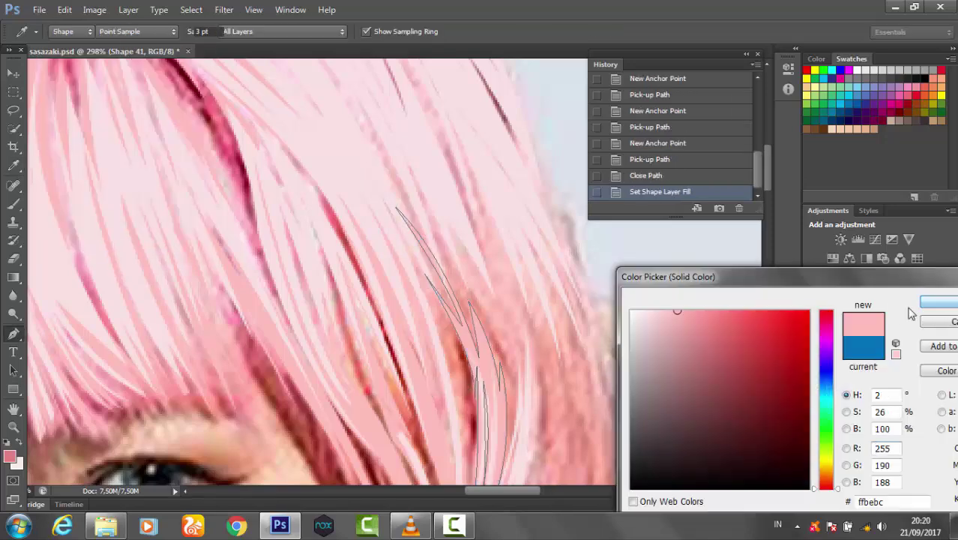
left_click(939, 301)
Start tracing Shape 42 along the right-side hair, with Fill set to none.
scroll(463, 133, "down", 3)
left_click(461, 127)
left_click_drag(495, 321, 504, 195)
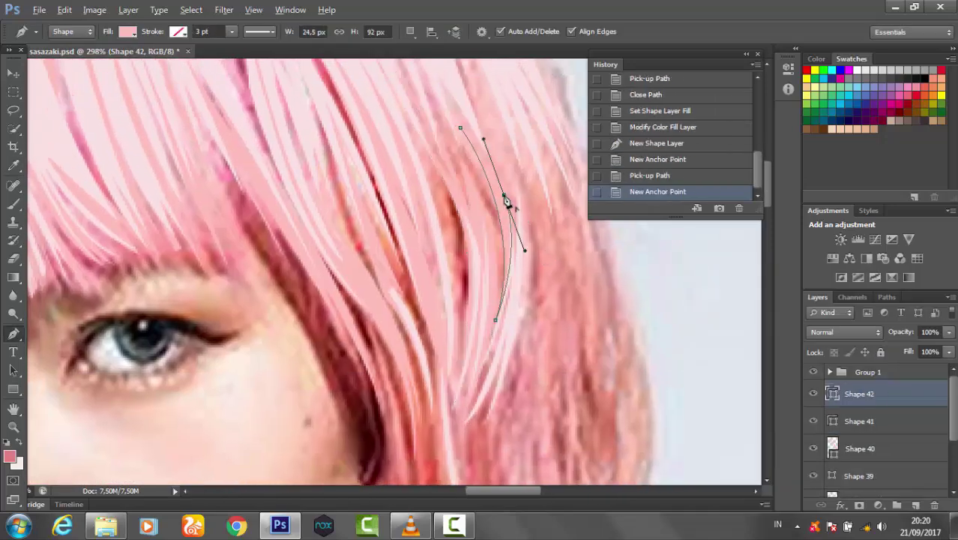
left_click_drag(464, 425, 420, 466)
mouse_move(513, 315)
left_mouse_down()
mouse_move(516, 342)
mouse_move(490, 434)
left_mouse_up()
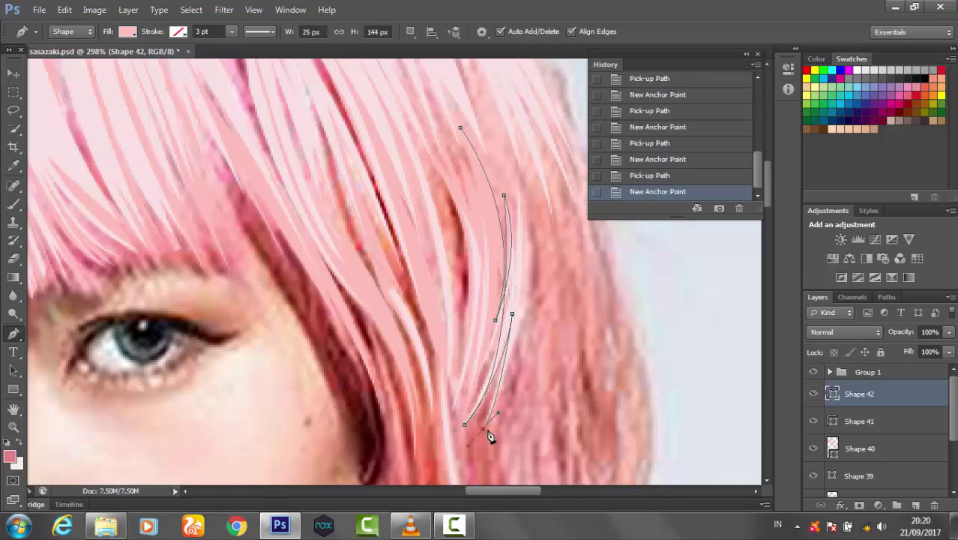
scroll(507, 239, "up", 3)
left_click(472, 124)
scroll(518, 210, "up", 3)
left_click(127, 32)
left_click(60, 60)
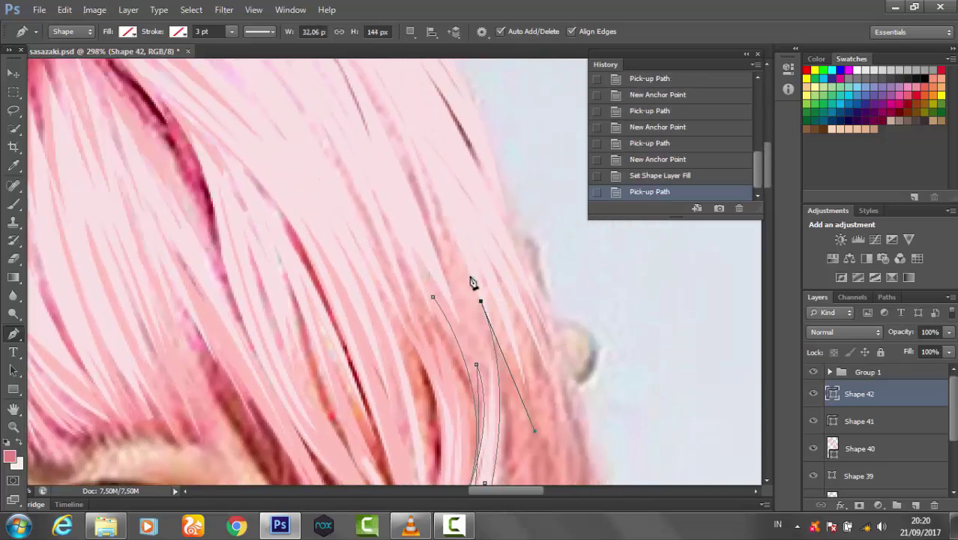
Add curved anchors up Shape 42's outer edge to its tip and close the outline.
left_click(418, 137)
left_click_drag(447, 229, 256, 102)
left_click(433, 169)
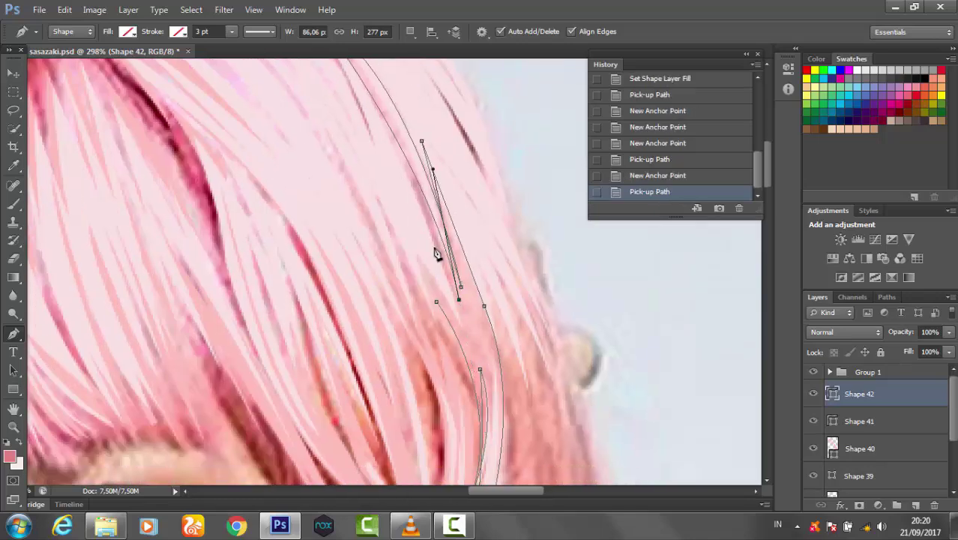
left_click_drag(459, 255, 481, 279)
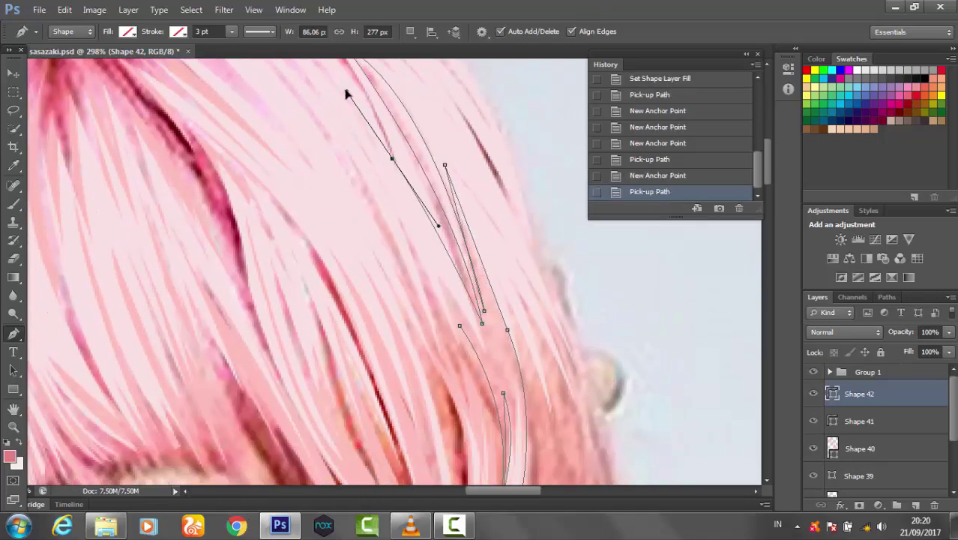
left_click_drag(347, 94, 356, 123)
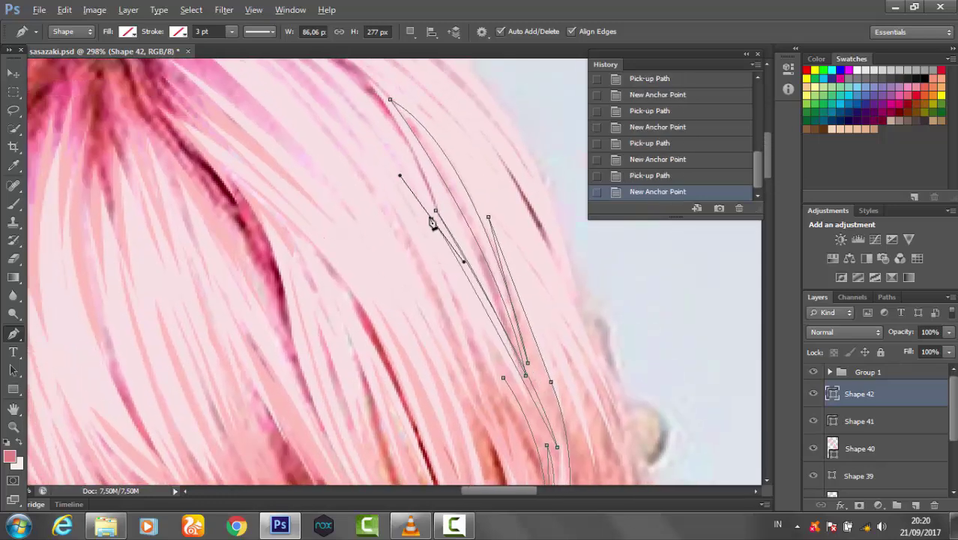
left_click(503, 378)
Fill Shape 42 with light pink #ffbebc.
left_click(128, 31)
left_click(168, 141)
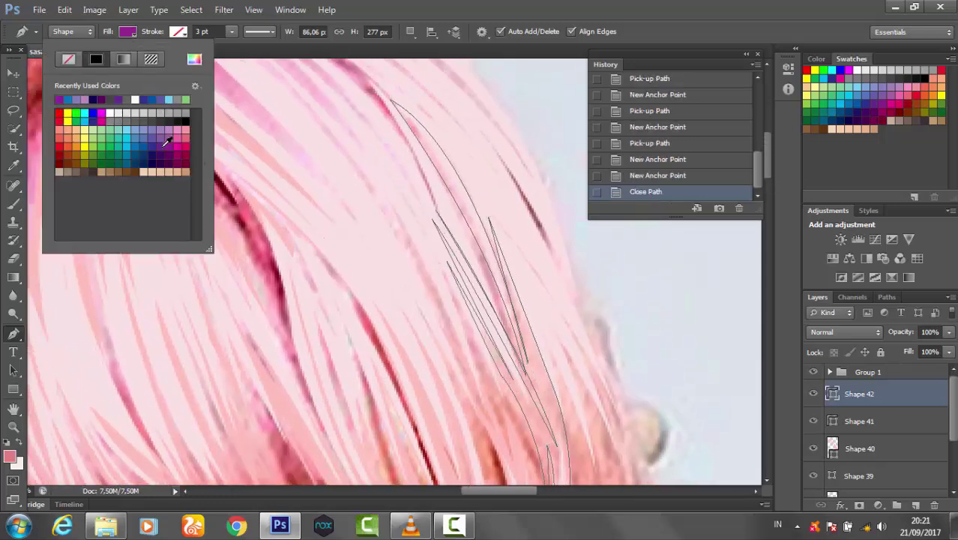
double_click(832, 393)
left_click(941, 310)
key("ctrl+minus")
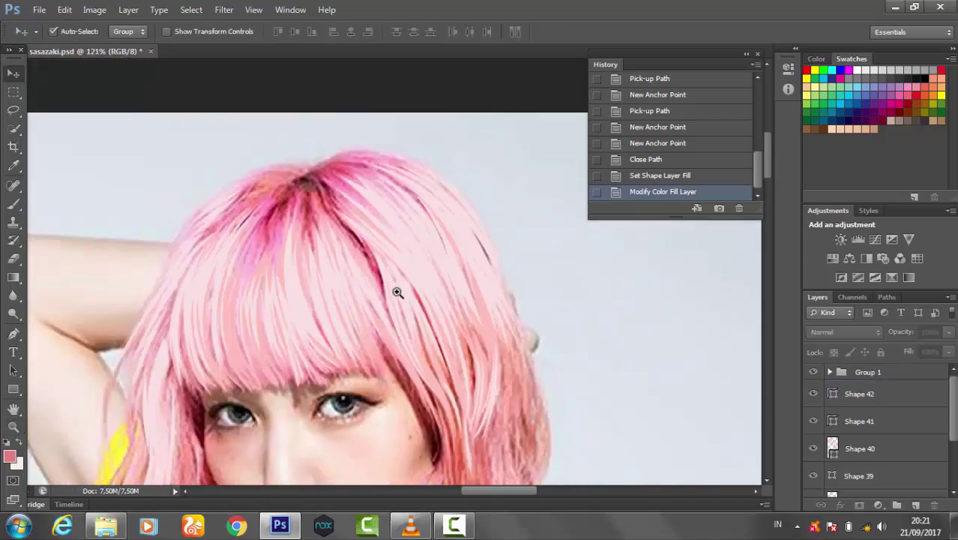
scroll(878, 427, "down", 3)
left_click(814, 441)
key("ctrl+minus")
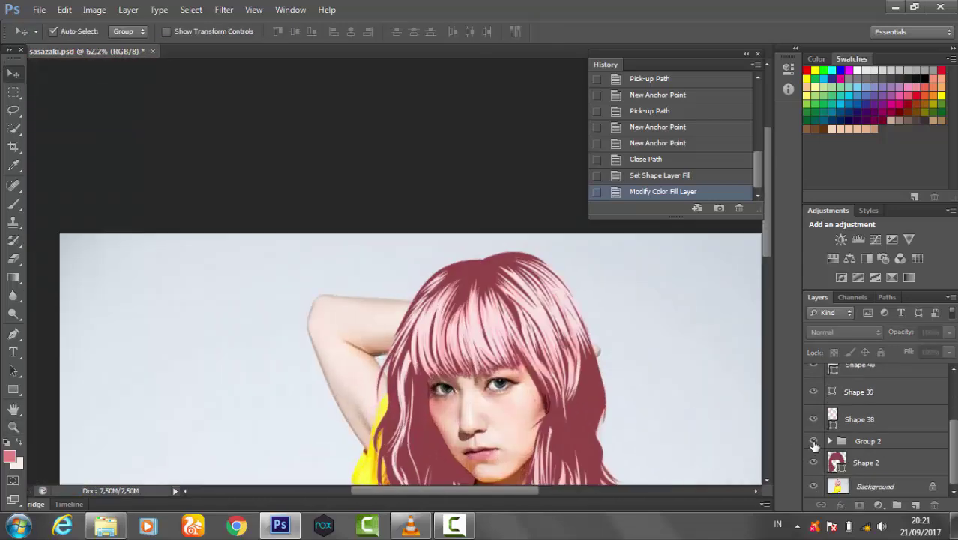
left_click(813, 462)
left_click_drag(665, 410, 632, 319)
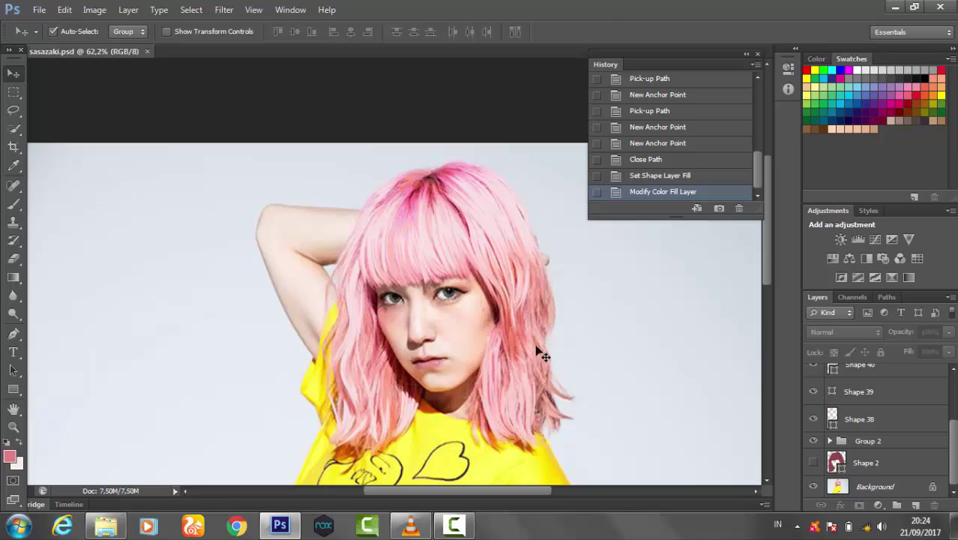
Zoom in and start Shape 43 at the crown with the Pen tool, Fill set to none.
scroll(605, 336, "up", 7)
scroll(475, 346, "up", 2)
key("p")
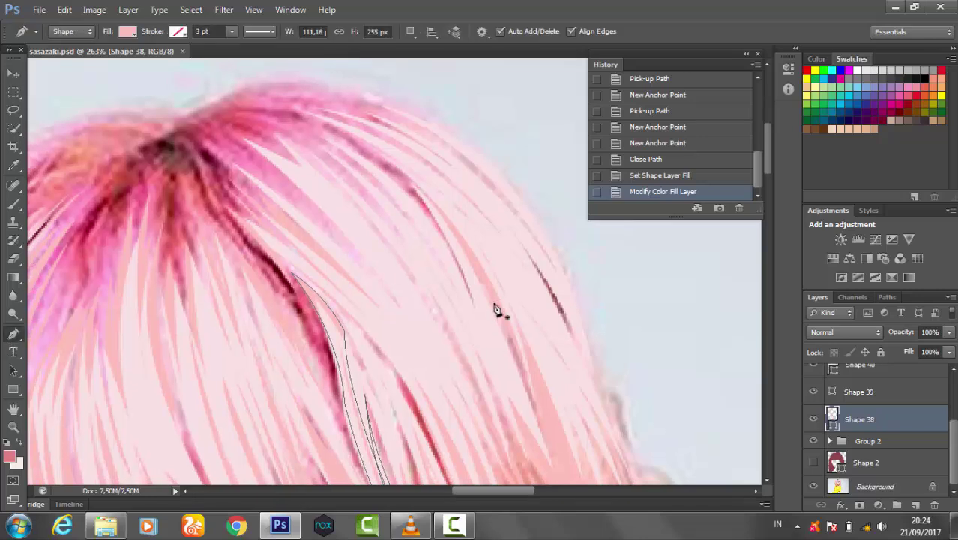
left_click(484, 301)
left_click_drag(343, 142, 438, 171)
left_click(127, 32)
left_click(66, 61)
Place curved anchors down the strand and back toward the crown, adjusting their handles.
left_click(343, 141)
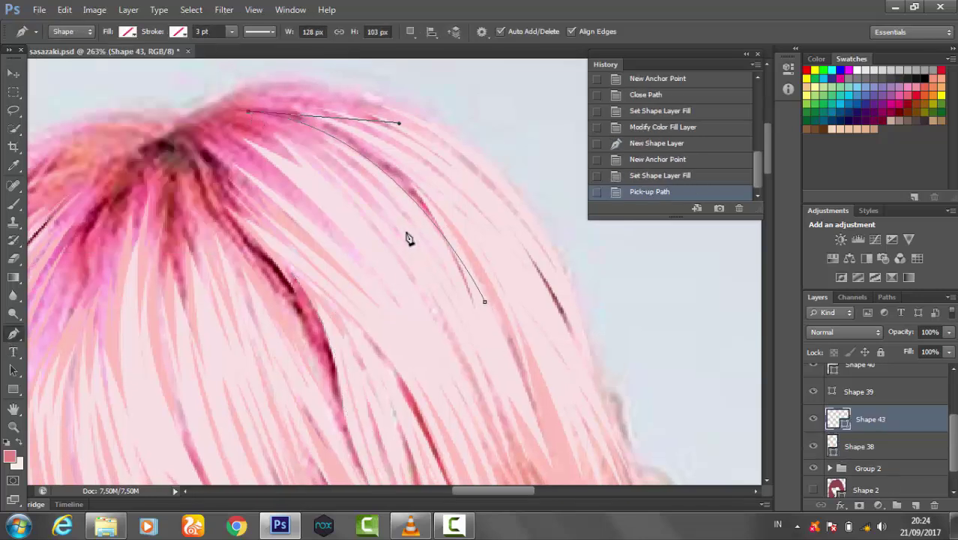
left_click_drag(429, 231, 448, 242)
left_click(429, 231, "alt")
mouse_move(250, 114)
left_mouse_down()
mouse_move(429, 230)
mouse_move(490, 343)
left_mouse_up()
left_click(429, 231)
left_click(246, 114)
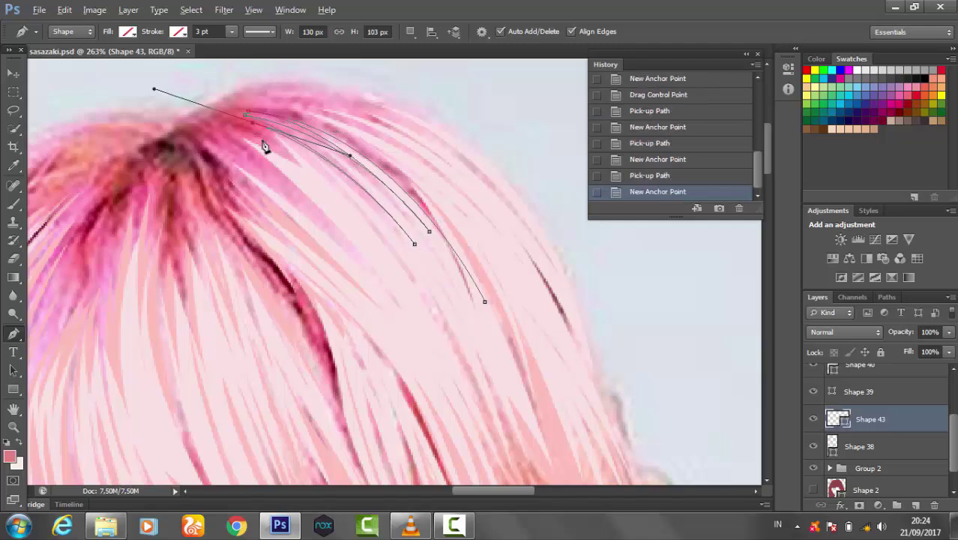
left_click_drag(414, 245, 429, 292)
scroll(488, 402, "down", 3)
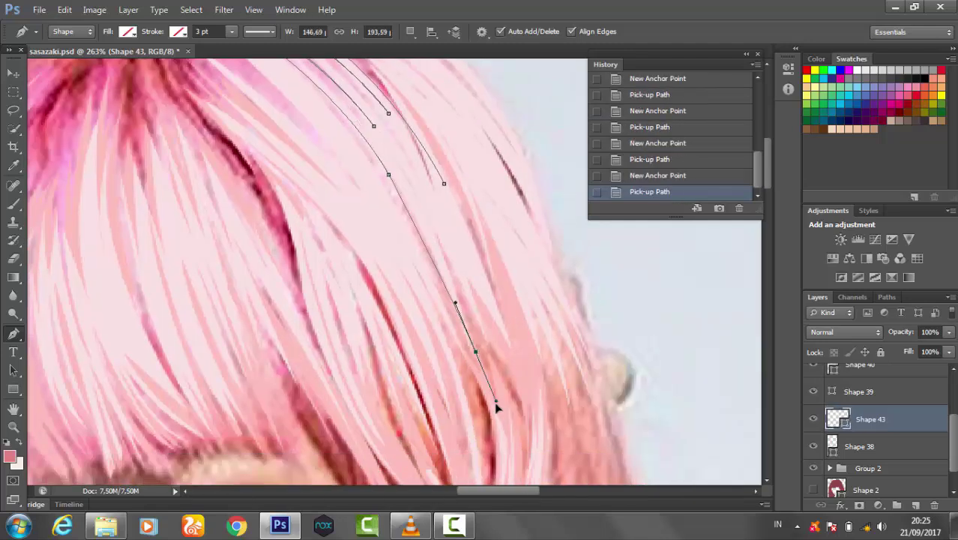
mouse_move(426, 222)
left_mouse_down()
mouse_move(508, 378)
mouse_move(508, 339)
left_mouse_up()
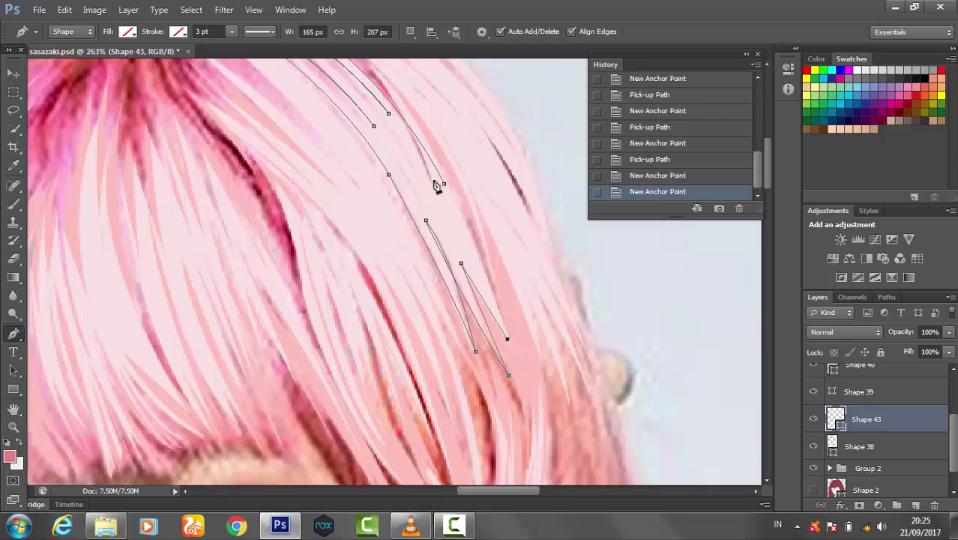
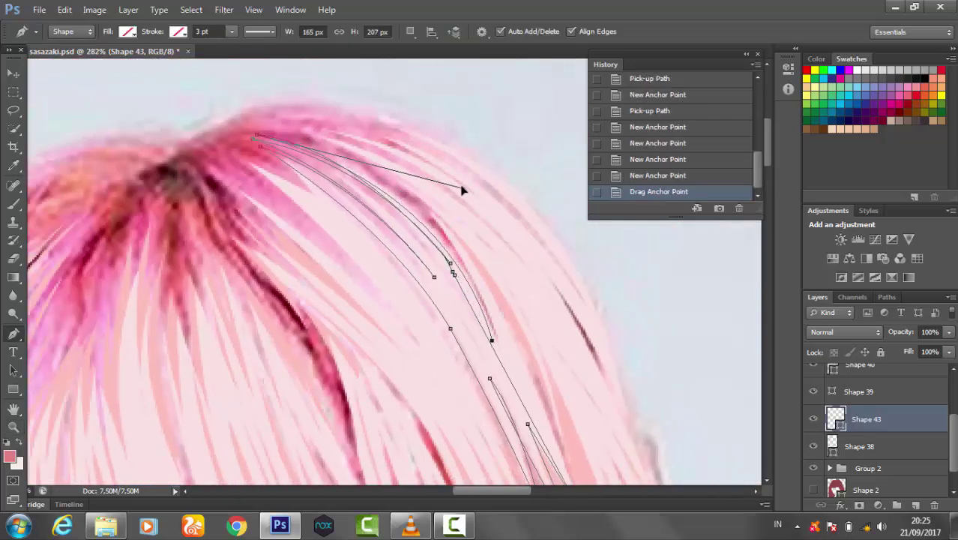
Close the Shape 43 strand and fill it with light pink #ffbebc sampled from the hair.
left_click_drag(462, 190, 492, 336)
left_click(492, 339)
left_click(128, 32)
left_click(203, 40)
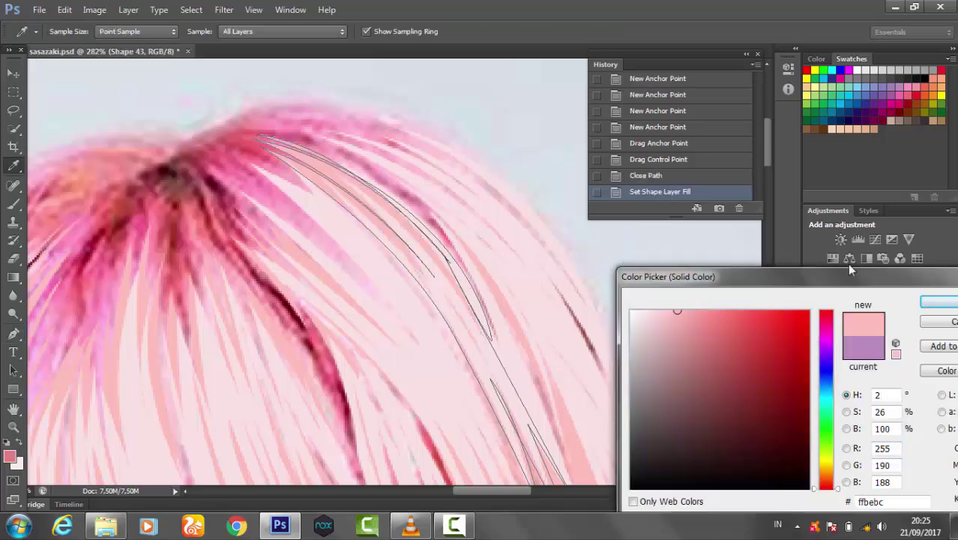
key("Return")
left_click(321, 208, "alt")
Start a second crown strand, Shape 44, with no fill, and place its first curved anchors.
left_click(339, 208)
left_click_drag(284, 155, 218, 162)
left_click(127, 32)
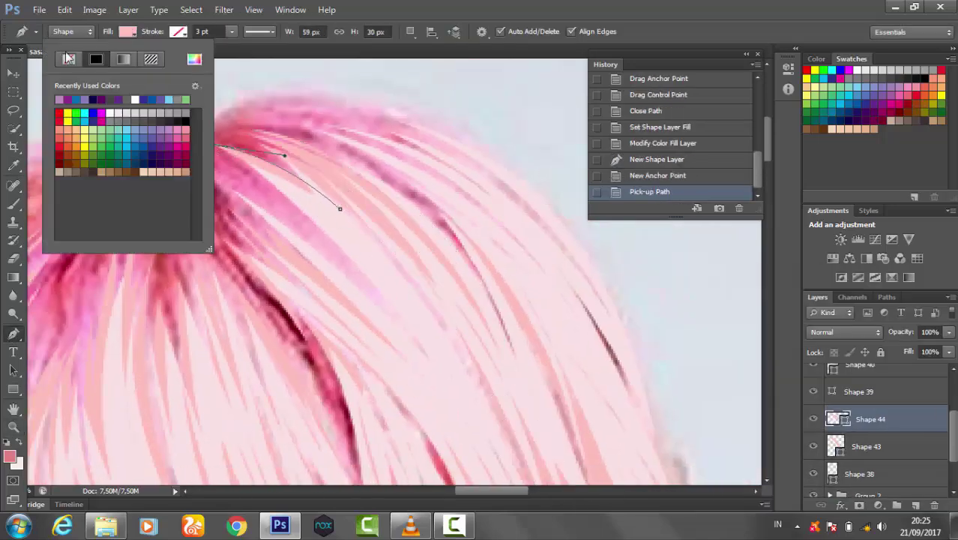
left_click(68, 58)
left_click(387, 262)
left_click(172, 145)
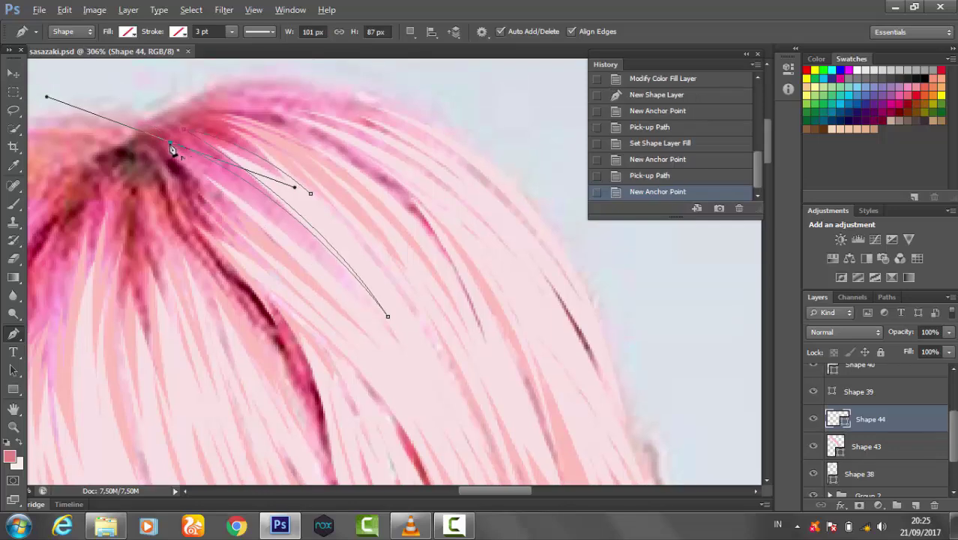
left_click_drag(171, 145, 302, 248)
Curve Shape 44 down to its tip, close it, and fill it with the same light pink.
scroll(306, 205, "down", 3)
mouse_move(378, 312)
left_mouse_down()
mouse_move(419, 416)
mouse_move(394, 343)
left_mouse_up()
scroll(387, 225, "down", 3)
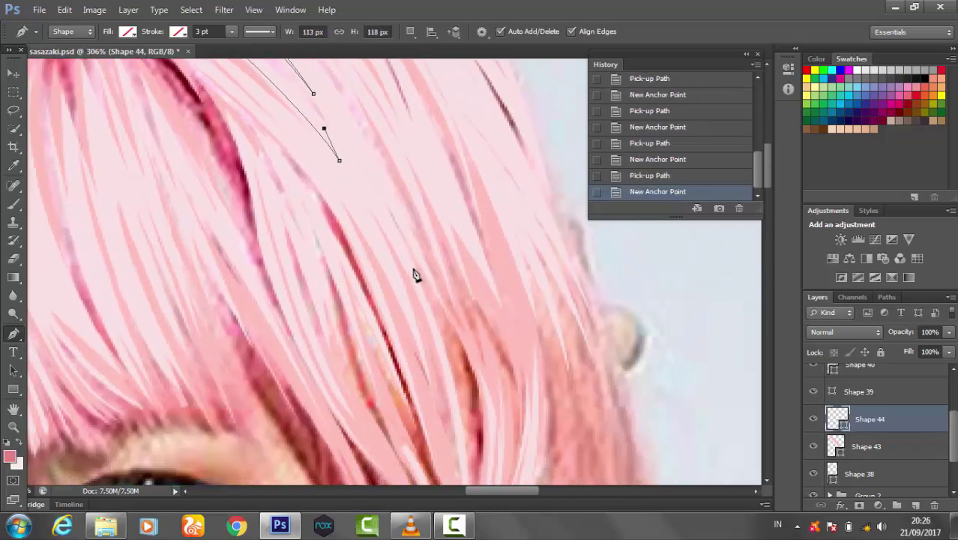
left_click_drag(416, 275, 439, 327)
scroll(441, 311, "up", 3)
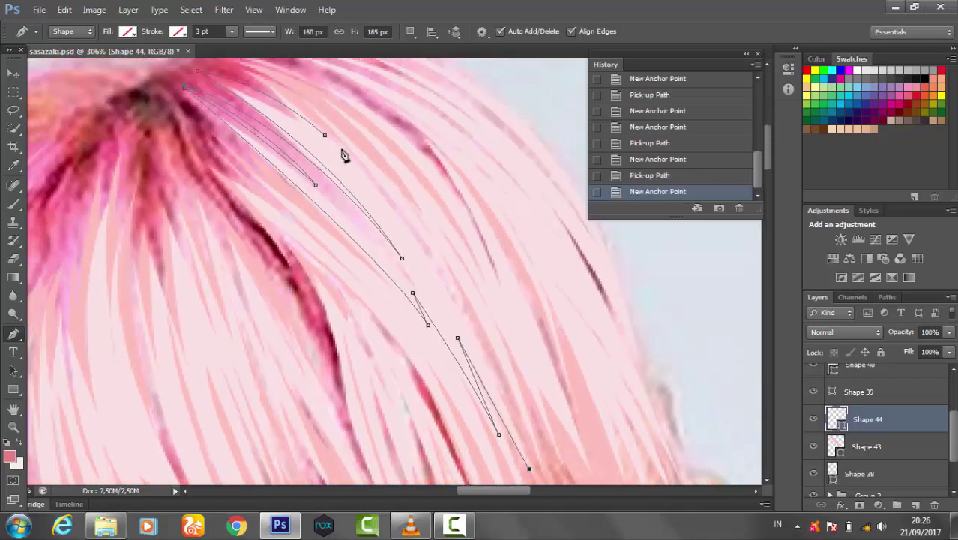
left_click(324, 136)
left_click(127, 31)
left_click(203, 43)
left_click(374, 167)
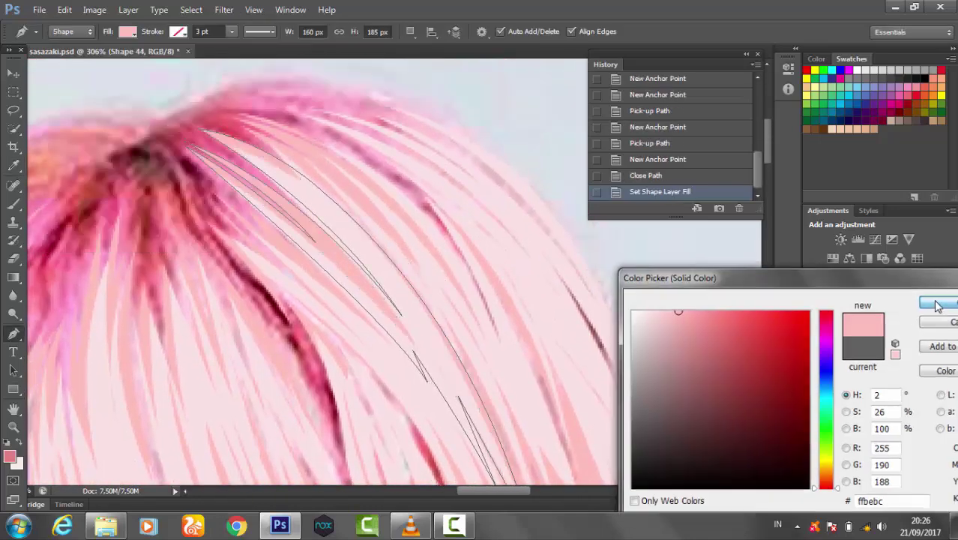
left_click(938, 303)
Trace and close a third strand, Shape 45, curving across the crown.
scroll(300, 240, "up", 1)
left_click(120, 119)
left_click_drag(359, 242, 432, 315)
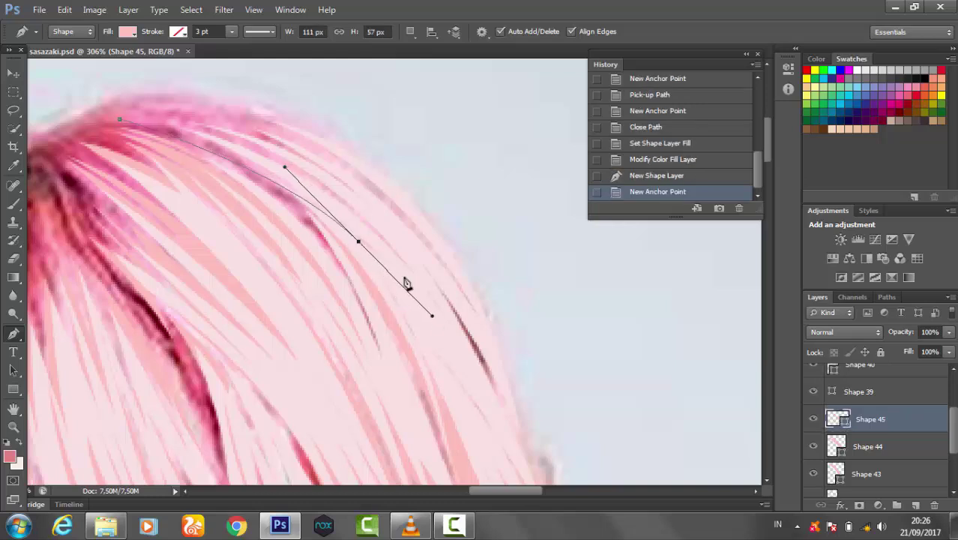
left_click_drag(235, 118, 288, 182)
left_click_drag(408, 268, 411, 271)
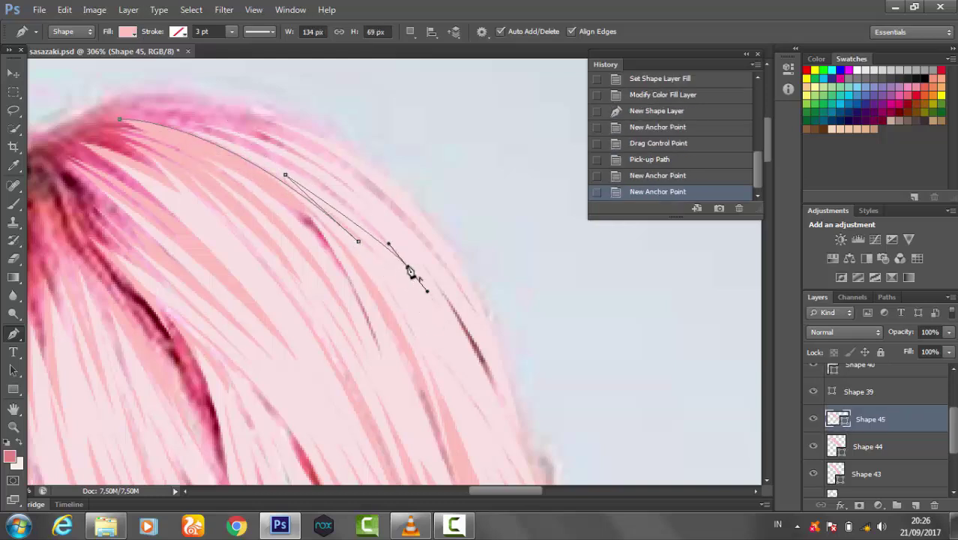
left_click(408, 267)
Trace and close a fourth strand, Shape 46, along the hair's outer top edge.
left_click(137, 119)
left_click(174, 106)
left_click_drag(439, 237, 554, 363)
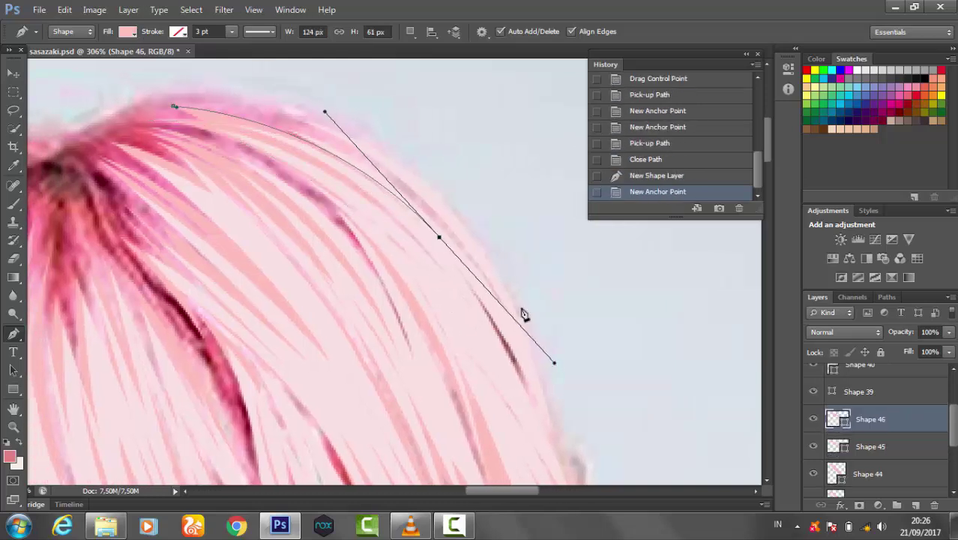
left_click_drag(516, 316, 534, 345)
left_click_drag(174, 106, 13, 141)
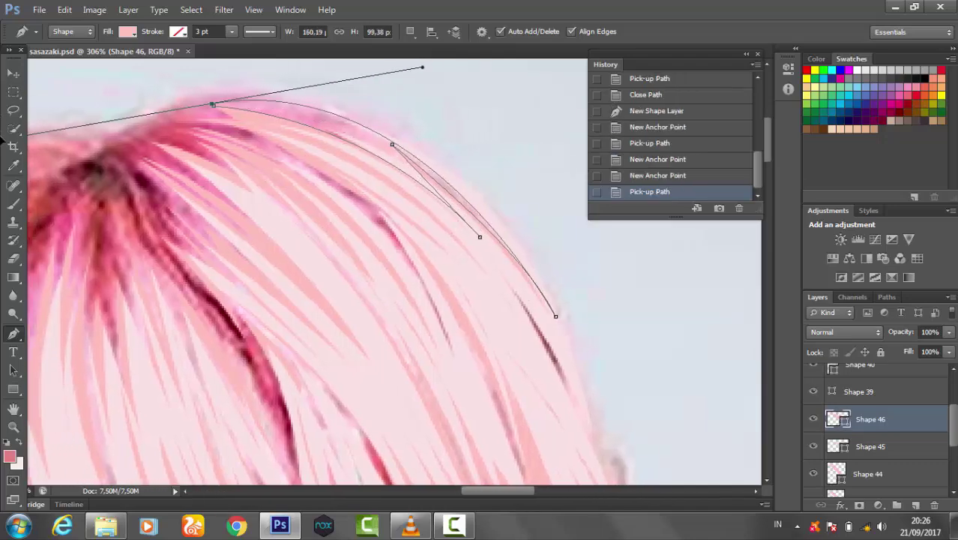
left_click(223, 107)
key("ctrl+minus")
key("ctrl+minus")
Save the document and zoom in on the hair beside the ear, ready to draw paths.
key("v")
key("ctrl+s")
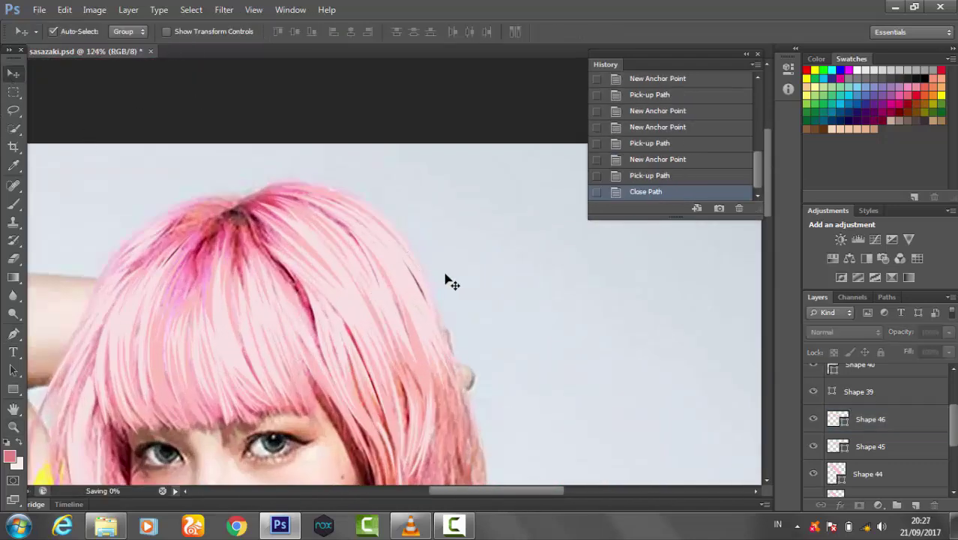
scroll(450, 282, "up", 3)
scroll(467, 362, "down", 2)
key("p")
left_click(359, 207)
scroll(379, 240, "down", 3)
Begin Shape 47 down the right side of the head with curved anchors.
left_click_drag(387, 271, 371, 343)
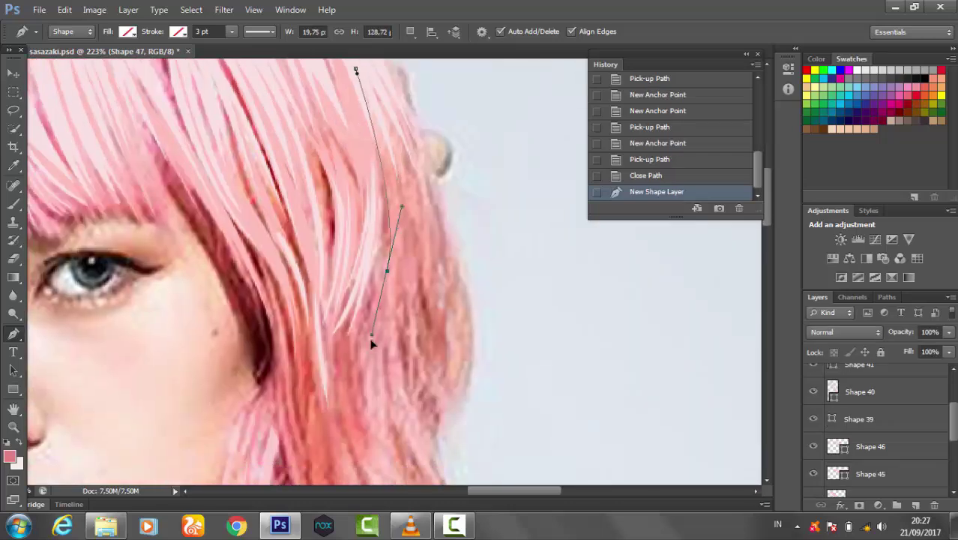
left_click(387, 271, "alt")
scroll(426, 138, "down", 1)
scroll(420, 150, "down", 2)
scroll(413, 165, "up", 3)
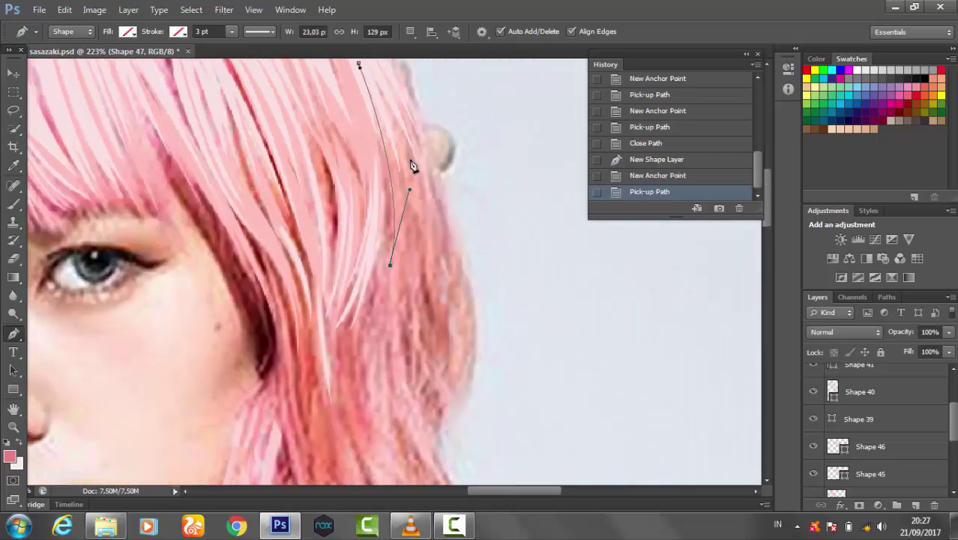
scroll(424, 213, "down", 1)
left_click_drag(438, 285, 438, 323)
left_click(438, 285, "alt")
left_click(398, 111)
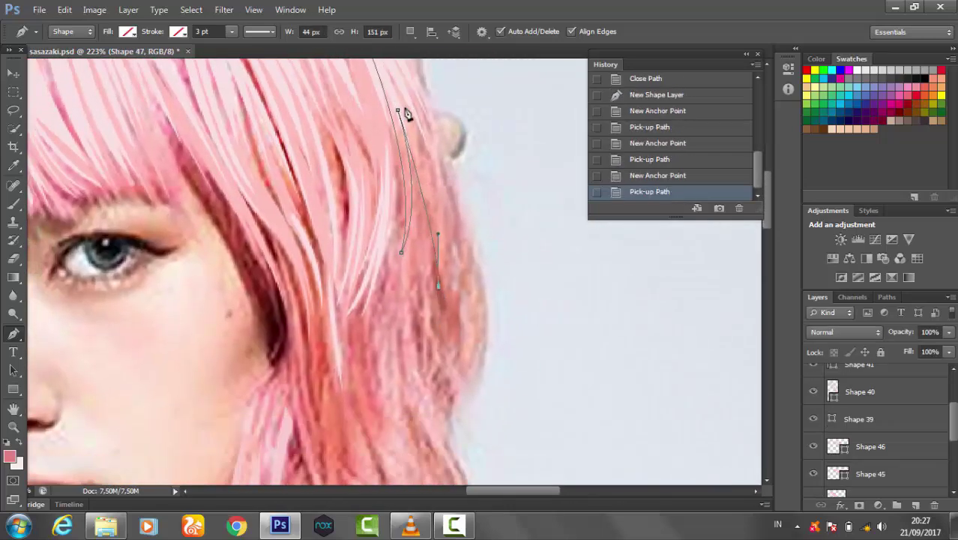
mouse_move(440, 201)
left_mouse_down()
mouse_move(445, 231)
mouse_move(368, 171)
left_mouse_up()
left_click(440, 201, "alt")
Extend Shape 47's outline with more anchors, including a sharp point, toward its end.
scroll(450, 221, "up", 5)
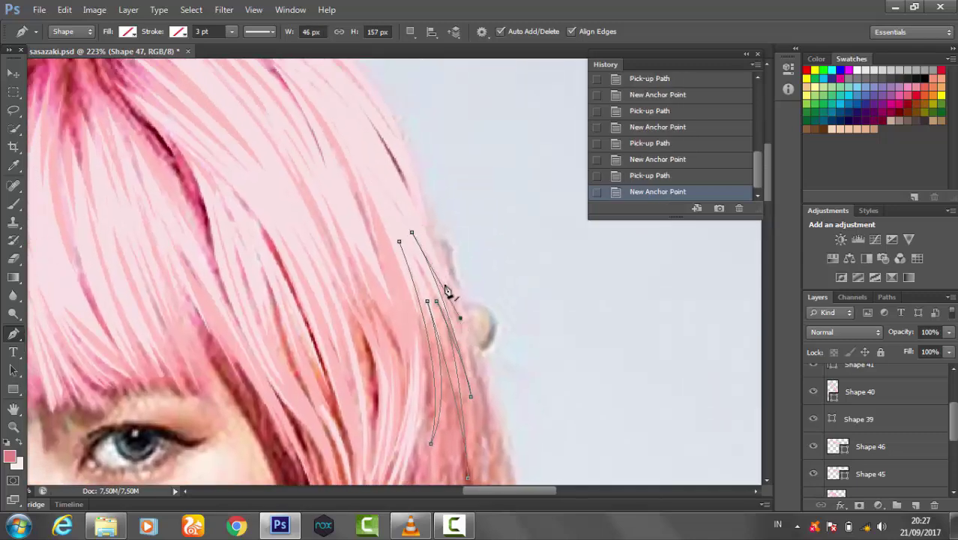
left_click_drag(365, 123, 435, 278)
left_click(365, 123, "alt")
scroll(368, 188, "up", 5)
left_click_drag(351, 187, 230, 102)
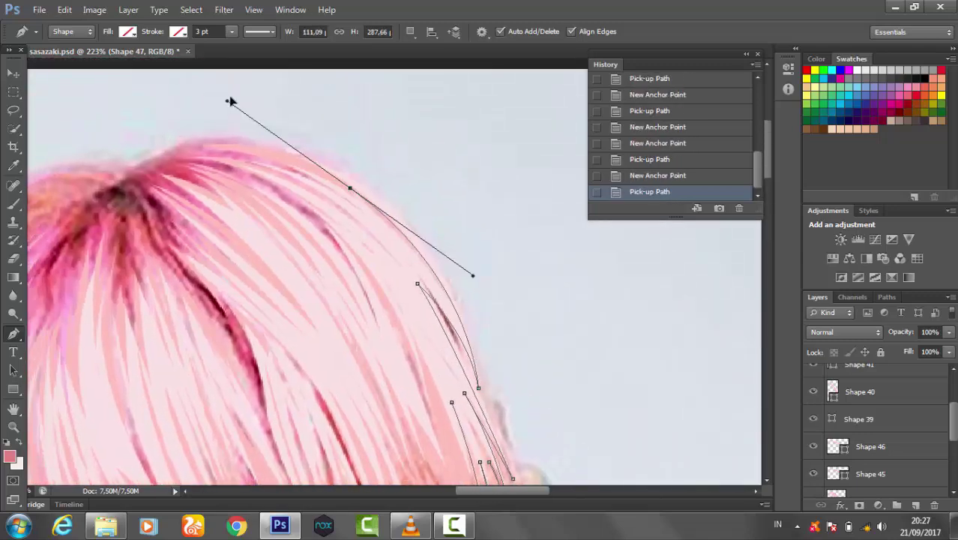
left_click(351, 187, "alt")
scroll(405, 278, "down", 2)
left_click(417, 279)
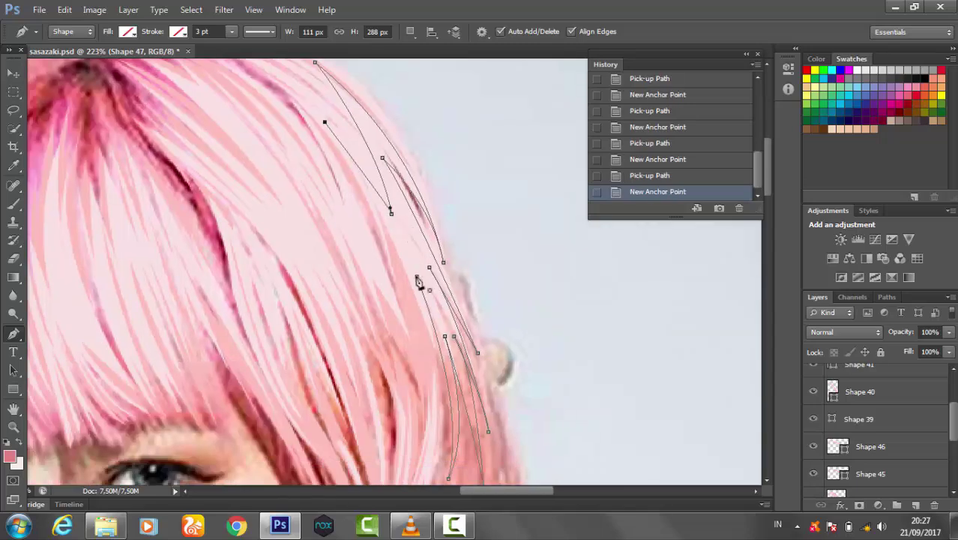
Close Shape 47, move it below Shape 42, and fill it with pink sampled from the hair.
left_click(128, 32)
left_click(52, 50)
key("Escape")
double_click(833, 375)
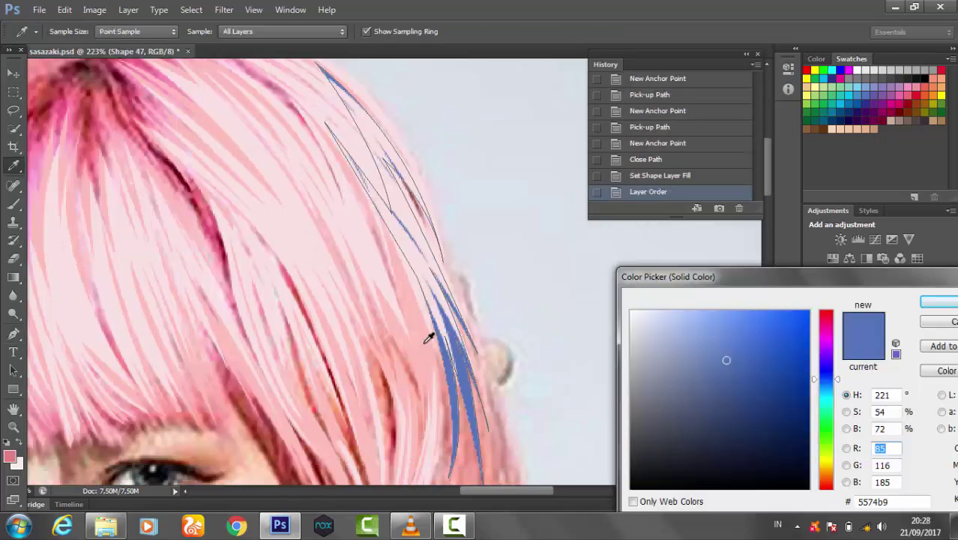
left_click(428, 339)
key("Return")
key("z")
mouse_move(510, 301)
left_mouse_down()
mouse_move(453, 302)
mouse_move(364, 143)
mouse_move(429, 98)
mouse_move(417, 248)
mouse_move(375, 225)
left_mouse_up()
Select the Shape 42 layer and zoom in close on the top of the hair beside the arm.
left_click_drag(374, 108, 413, 108)
left_click(869, 393)
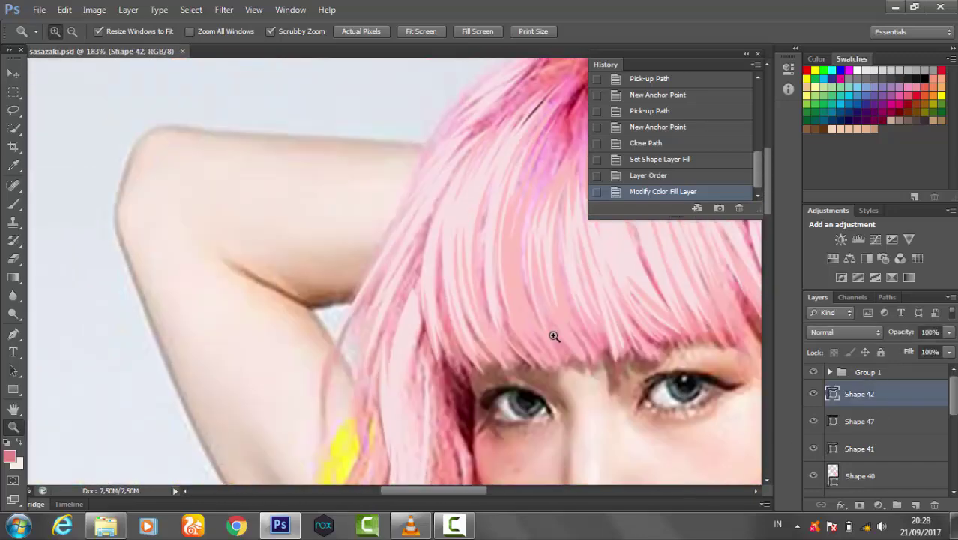
left_click_drag(627, 339, 470, 180)
left_click_drag(328, 282, 454, 333)
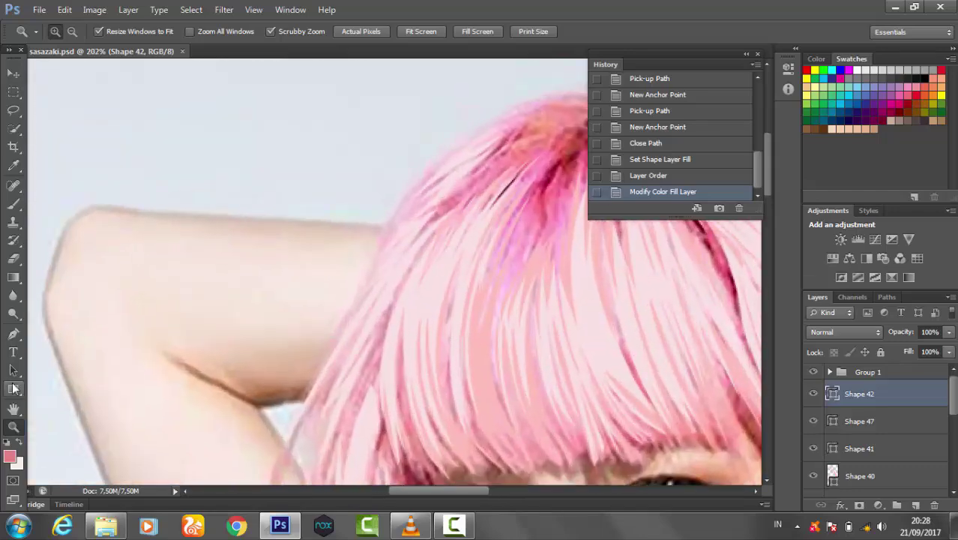
key("p")
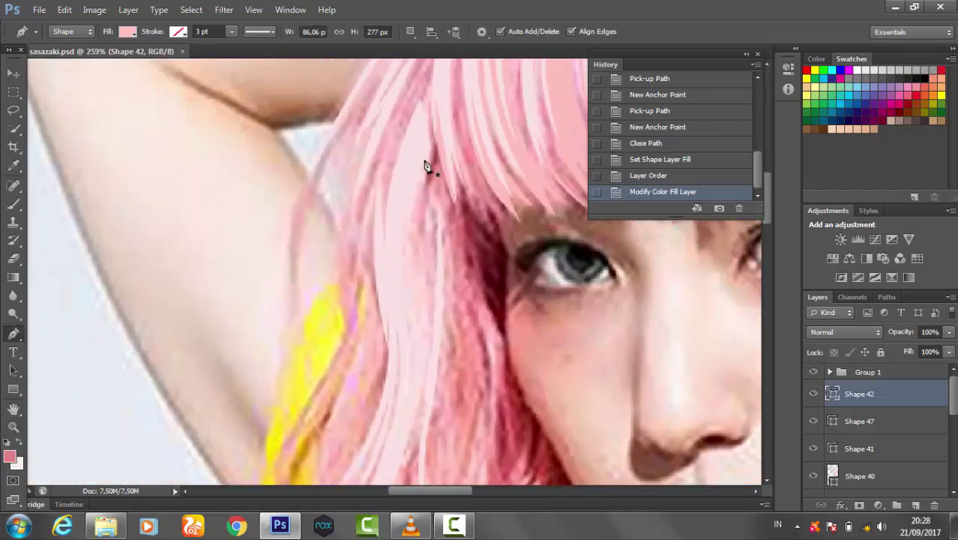
Start Shape 48 beside the arm with no fill, anchoring down the strand to a sharp turn.
left_click(429, 156)
left_click_drag(410, 332, 422, 413)
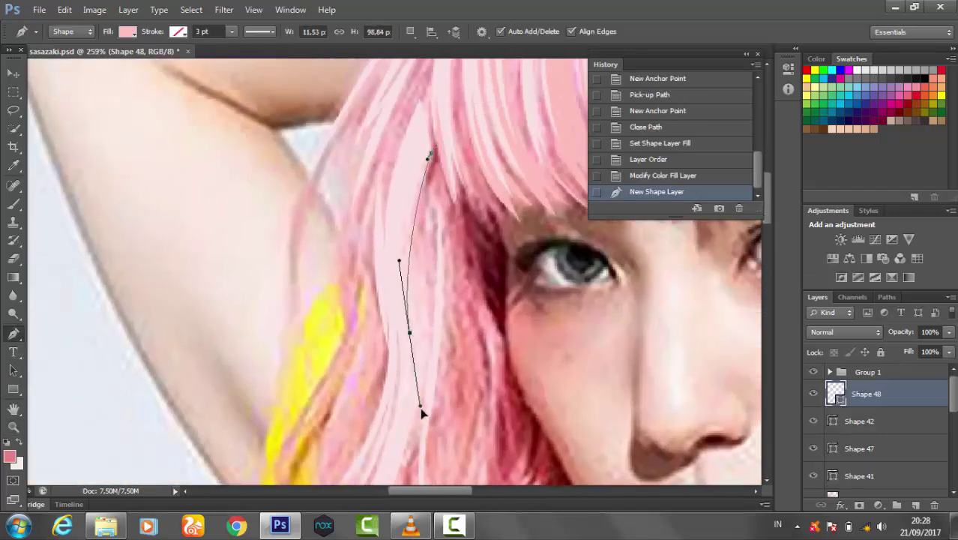
left_click(127, 32)
left_click(54, 36)
scroll(375, 263, "down", 3)
left_click(458, 113)
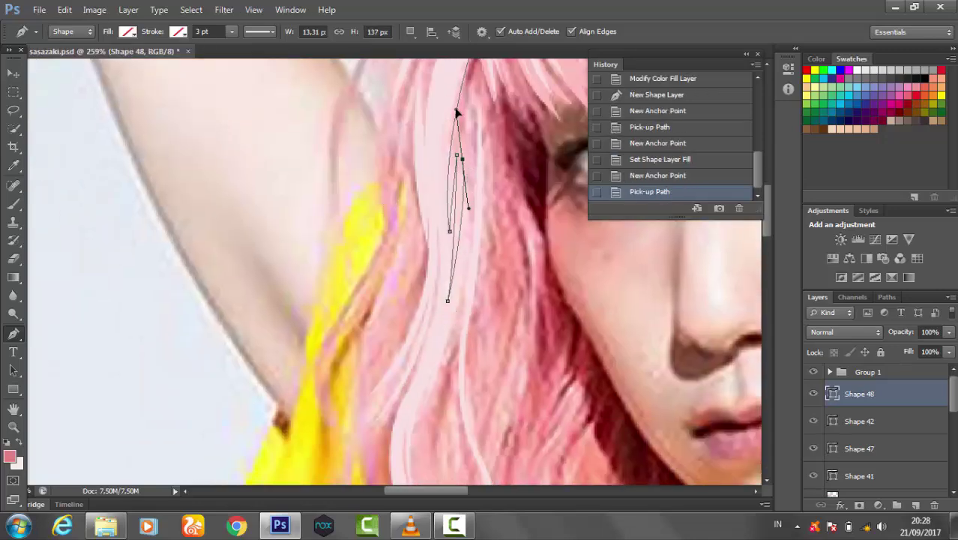
scroll(439, 326, "down", 2)
left_click(443, 332)
scroll(439, 288, "down", 2)
left_click_drag(455, 324, 498, 394)
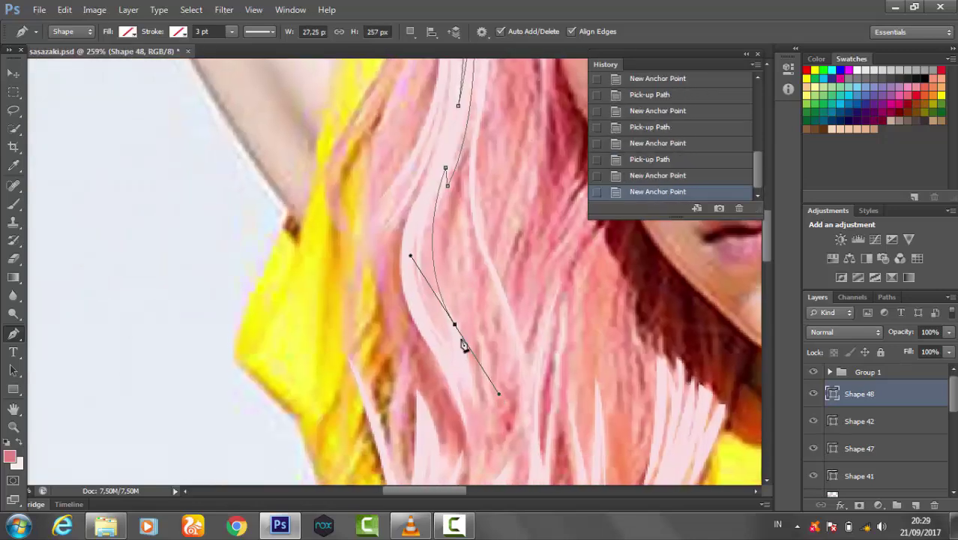
left_click(454, 325, "alt")
scroll(442, 359, "down", 2)
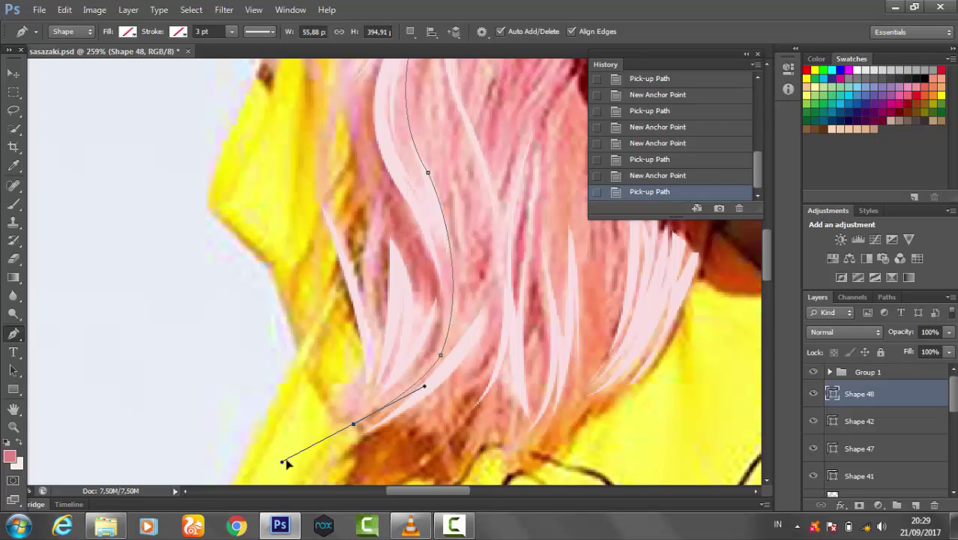
Trace Shape 48's other side back up with curved anchors and close the outline.
scroll(477, 306, "up", 2)
scroll(429, 278, "up", 1)
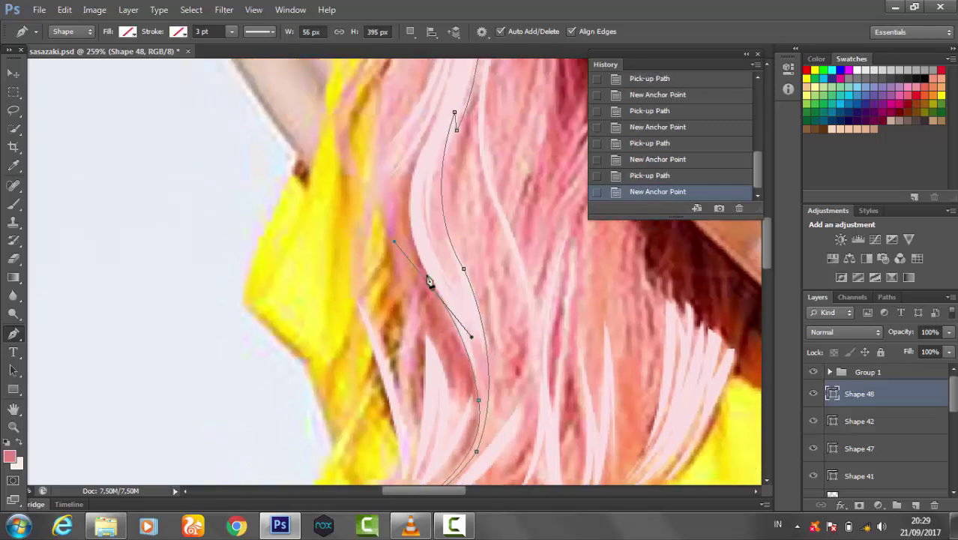
left_click(433, 278, "alt")
scroll(420, 212, "up", 3)
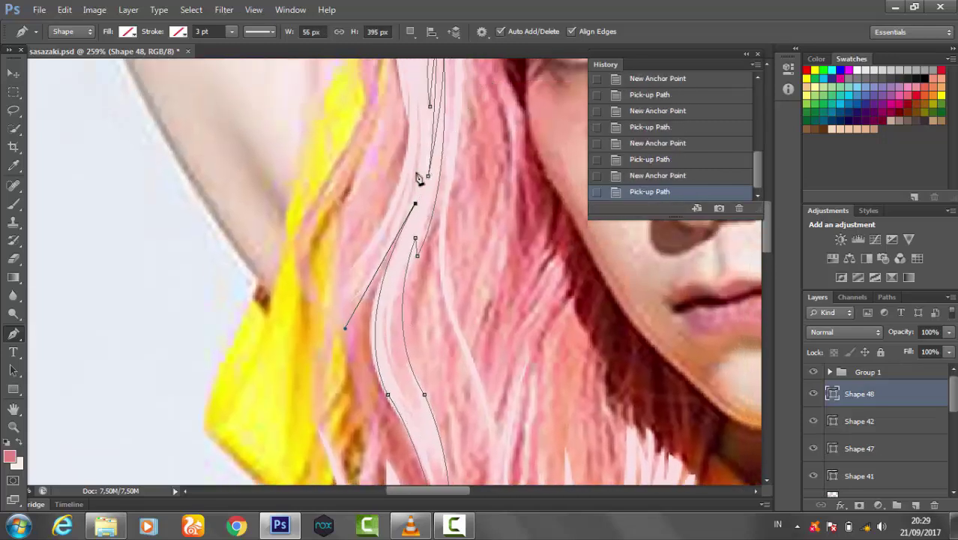
left_click_drag(417, 234, 345, 310)
scroll(406, 166, "up", 1)
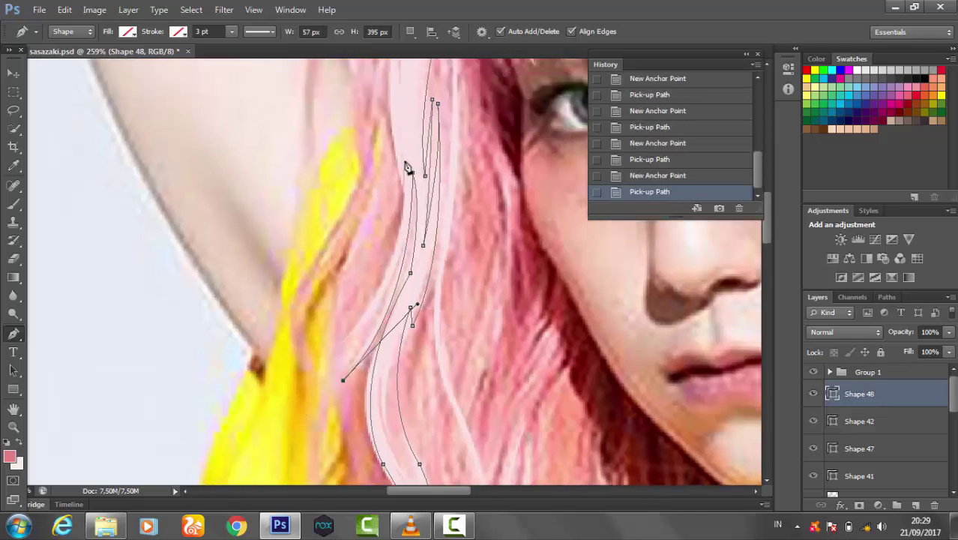
left_click_drag(243, 444, 244, 443)
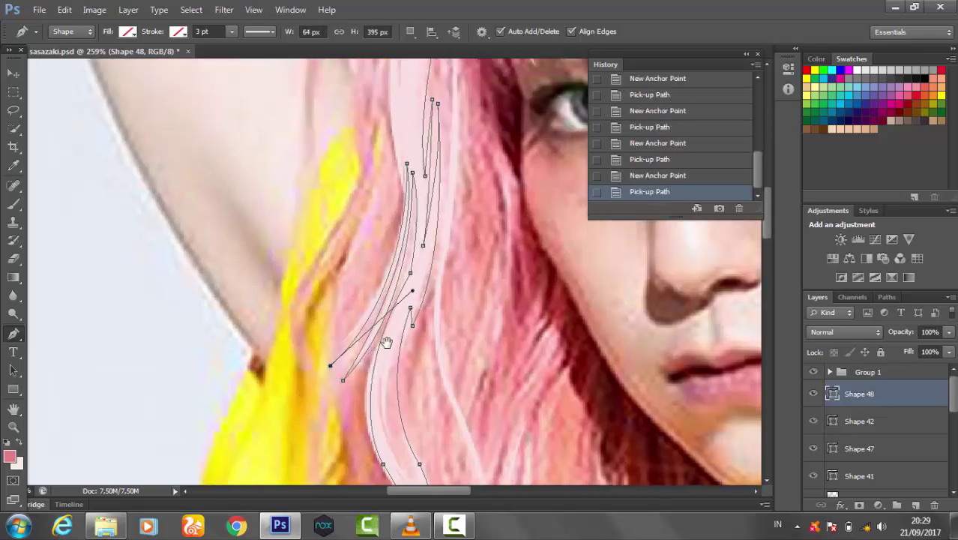
scroll(385, 338, "up", 3)
left_click_drag(402, 192, 412, 150)
scroll(411, 194, "up", 1)
scroll(412, 194, "up", 1)
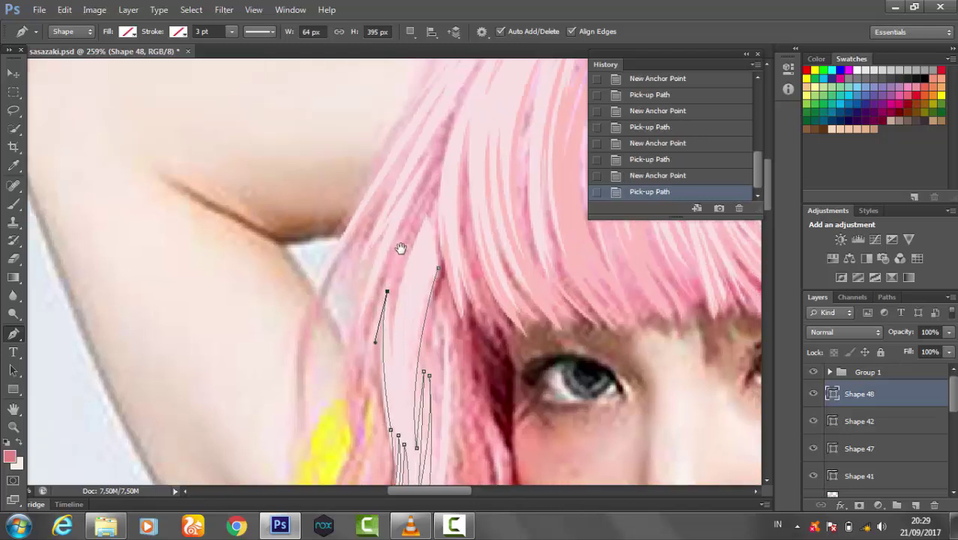
left_click_drag(431, 216, 431, 200)
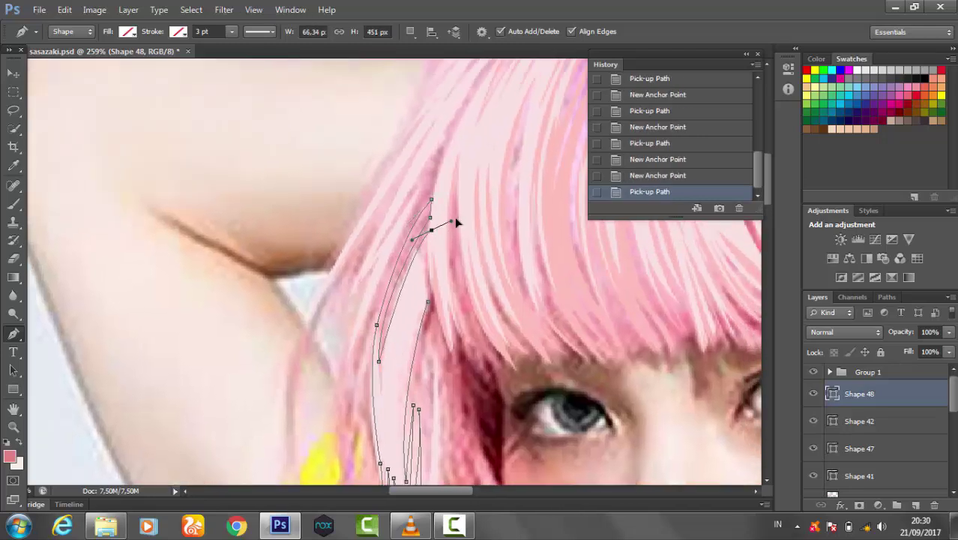
left_click(432, 201)
key("ctrl+z")
key("ctrl+z")
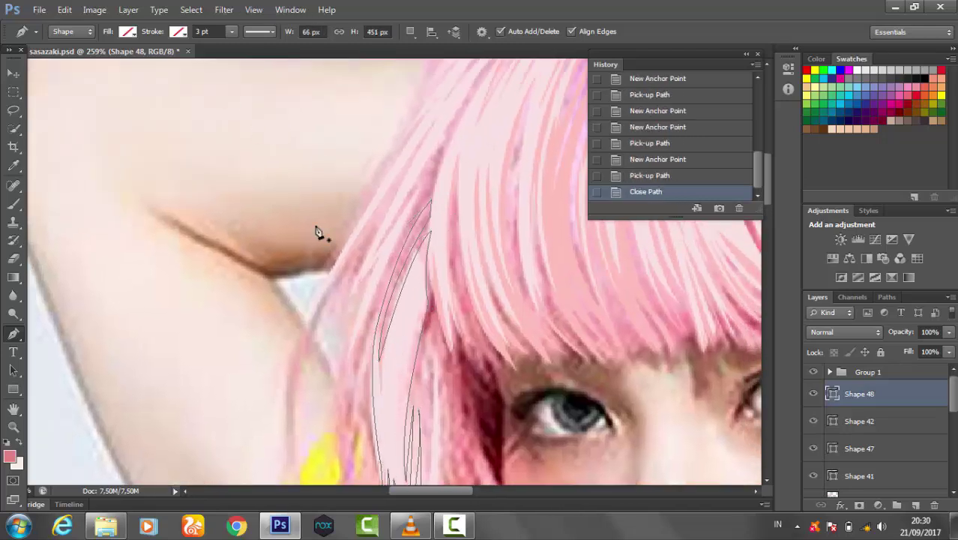
Fill Shape 48 with pale pink.
left_click(127, 31)
left_click(113, 150)
double_click(833, 394)
left_click(942, 300)
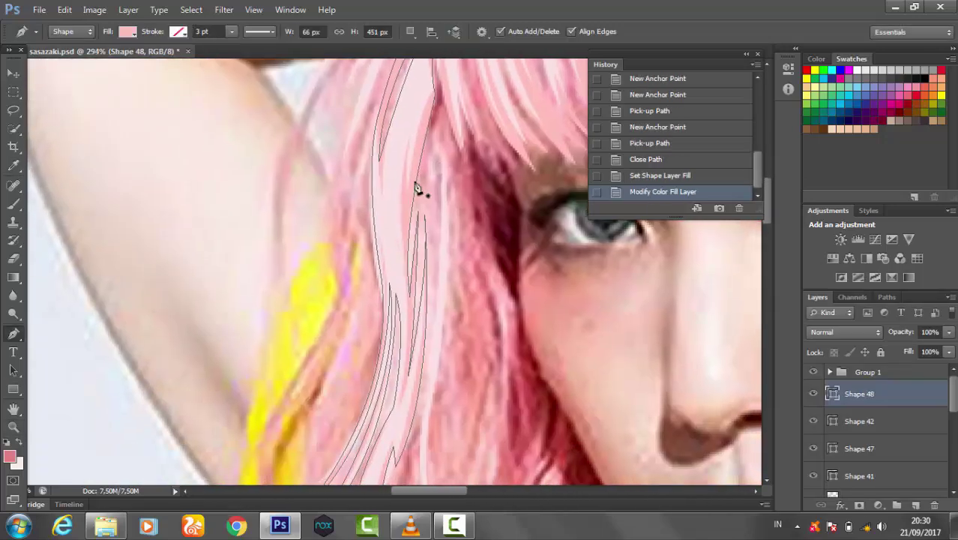
Start Shape 49 beside the face, curving down to a sharp tip and back up.
left_click(439, 141)
left_click_drag(425, 394, 420, 423)
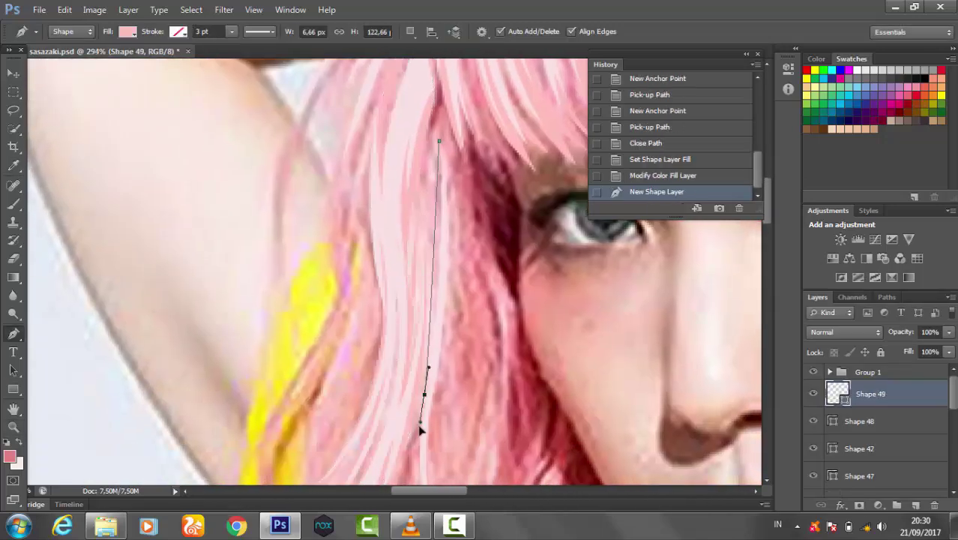
scroll(420, 428, "down", 5)
left_click_drag(449, 321, 444, 390)
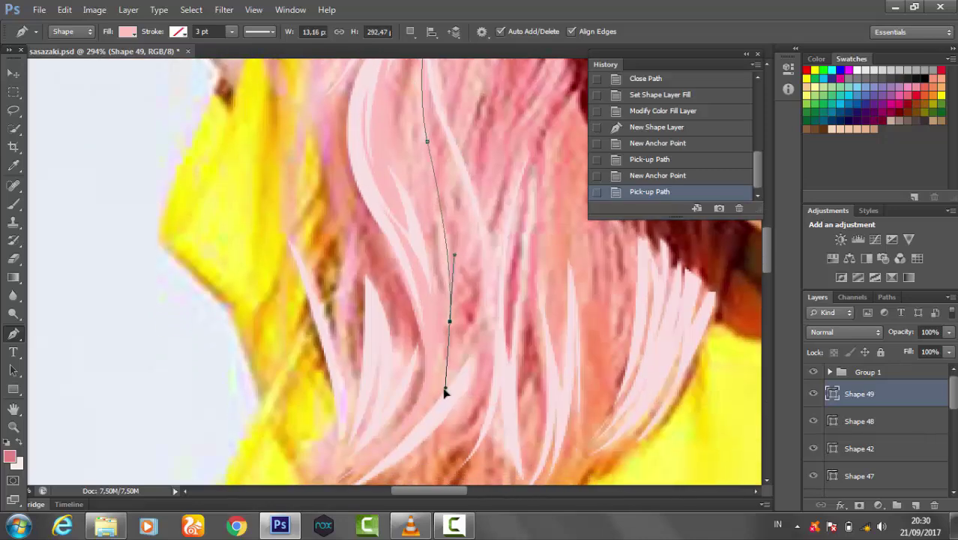
scroll(445, 390, "up", 2)
left_click(452, 381)
left_click(428, 214)
scroll(432, 240, "up", 2)
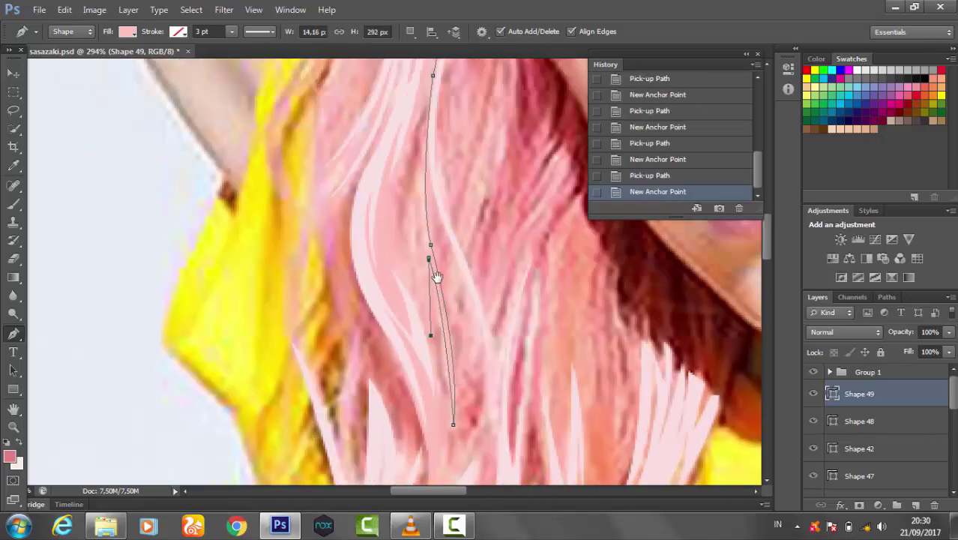
scroll(437, 277, "up", 2)
Undo a misplaced anchor, then finish and close the Shape 49 outline near the top.
left_click_drag(419, 342, 426, 374)
key("ctrl+z")
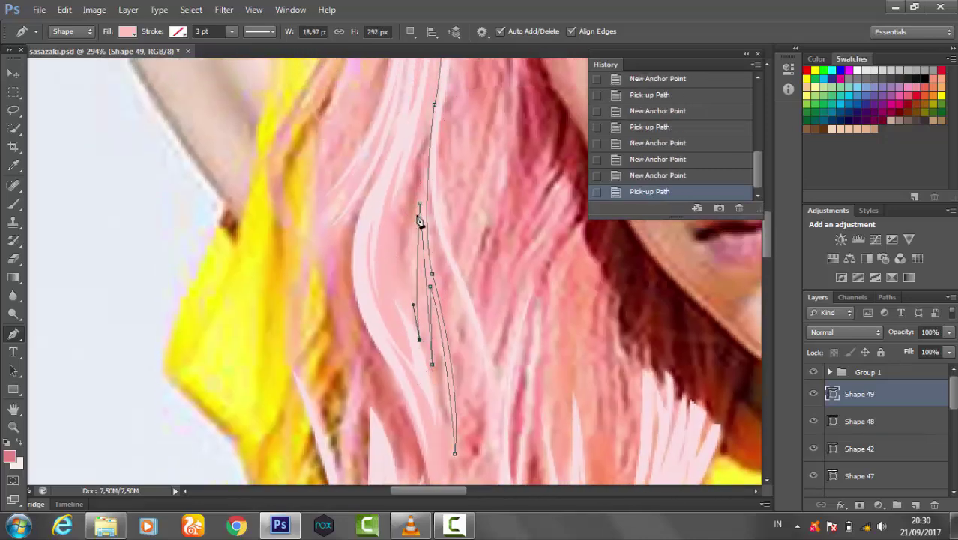
scroll(424, 188, "up", 5)
left_click(429, 146)
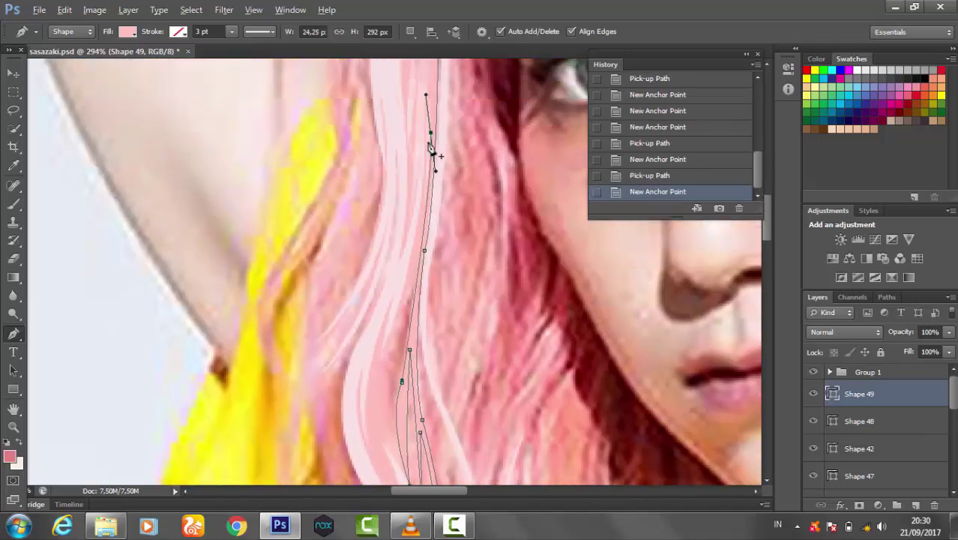
scroll(435, 135, "up", 3)
left_click(450, 96)
Zoom out to view the arm and fringe, then resume drawing strand outlines.
key("z")
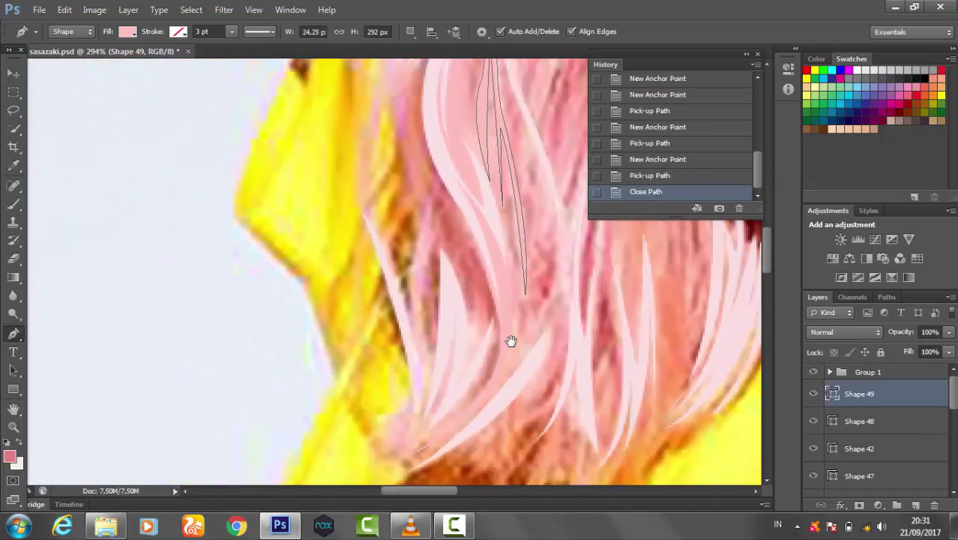
left_click_drag(511, 337, 308, 312)
left_click(15, 337)
scroll(389, 223, "down", 2)
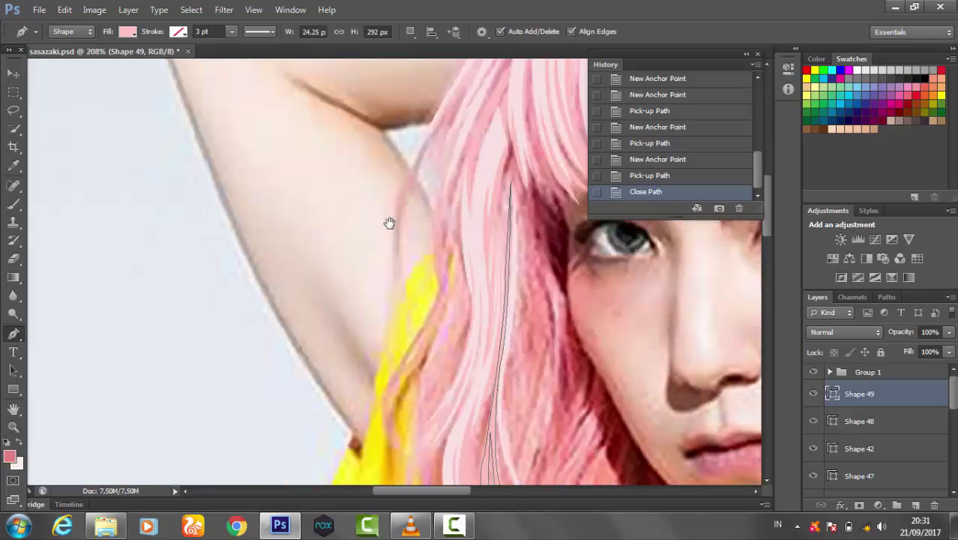
scroll(533, 167, "up", 3)
Place the first strand anchor at the hair crown and set the fill to none while tracing.
left_click(13, 335)
left_click(442, 159)
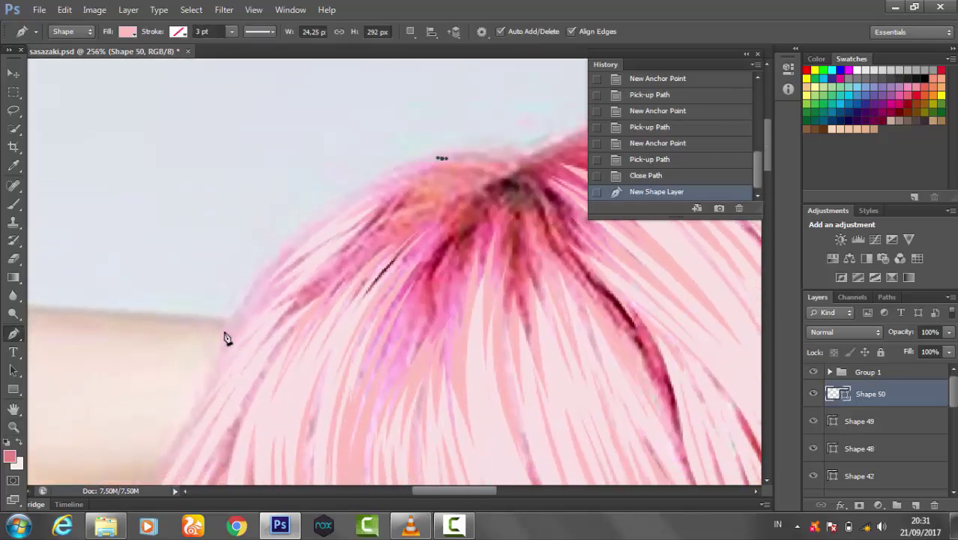
left_click(127, 32)
left_click(64, 59)
Add curved anchors along the crown, down the hair edge and past the arm.
left_click_drag(395, 185, 321, 214)
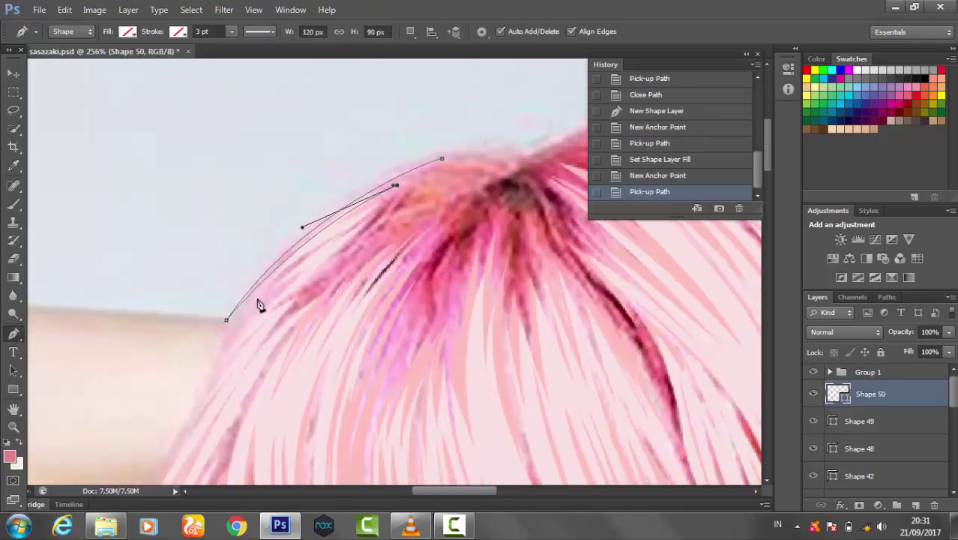
left_click(254, 304)
left_click_drag(428, 193, 492, 86)
left_click_drag(274, 259, 327, 213)
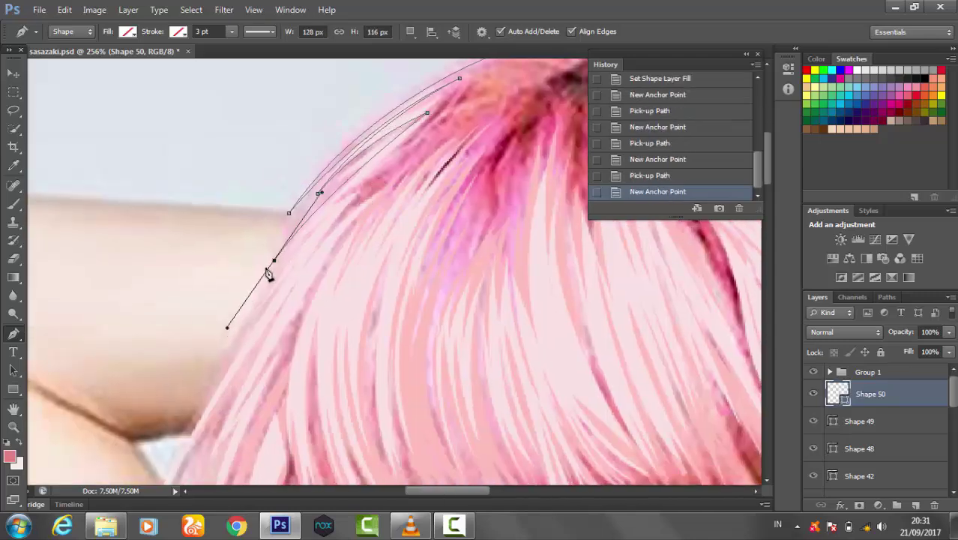
left_click(252, 364)
mouse_move(314, 268)
left_mouse_down()
mouse_move(339, 223)
mouse_move(314, 220)
mouse_move(326, 186)
left_mouse_up()
left_click_drag(263, 332, 278, 405)
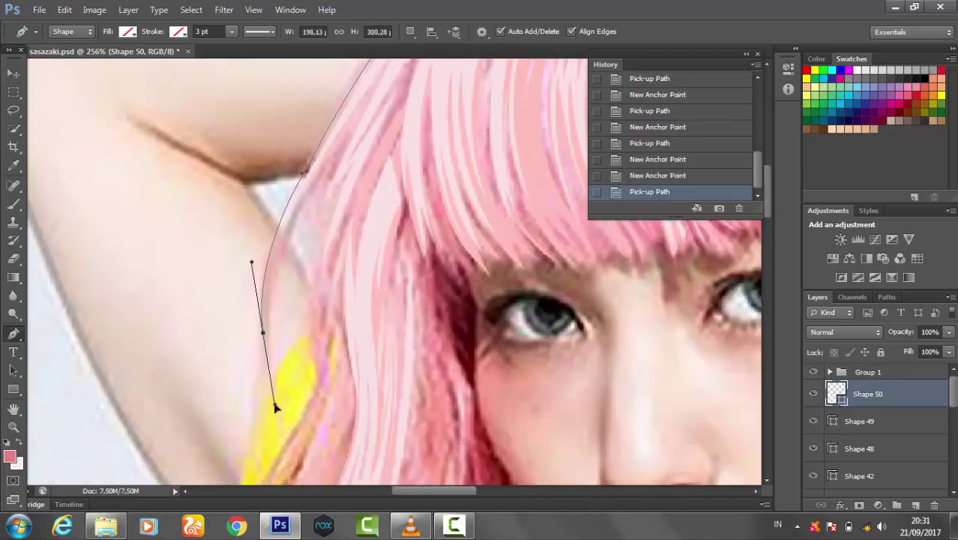
left_click_drag(343, 149, 375, 105)
left_click_drag(377, 102, 306, 206)
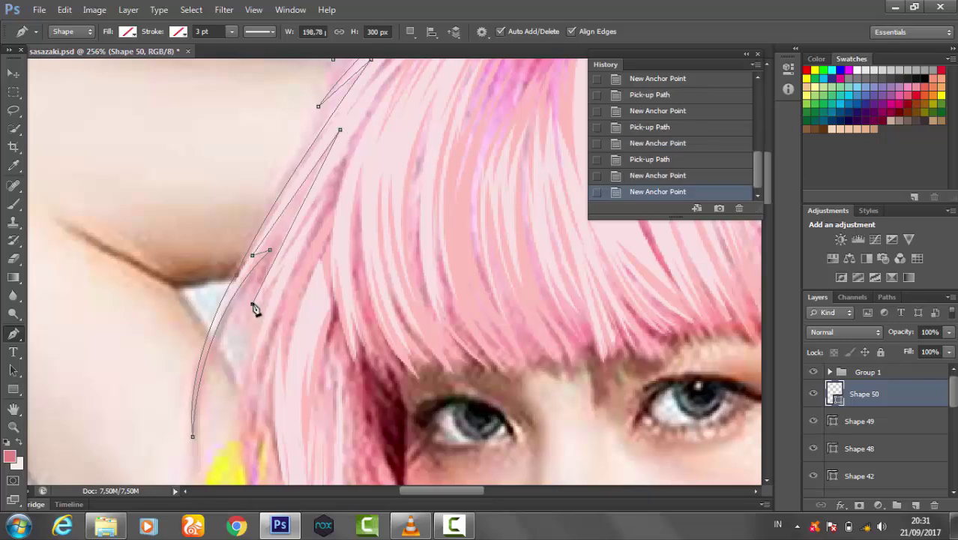
Add final anchors near the fringe, close the Shape 50 outline and give it a solid fill colour.
left_click(321, 207)
left_click(299, 203)
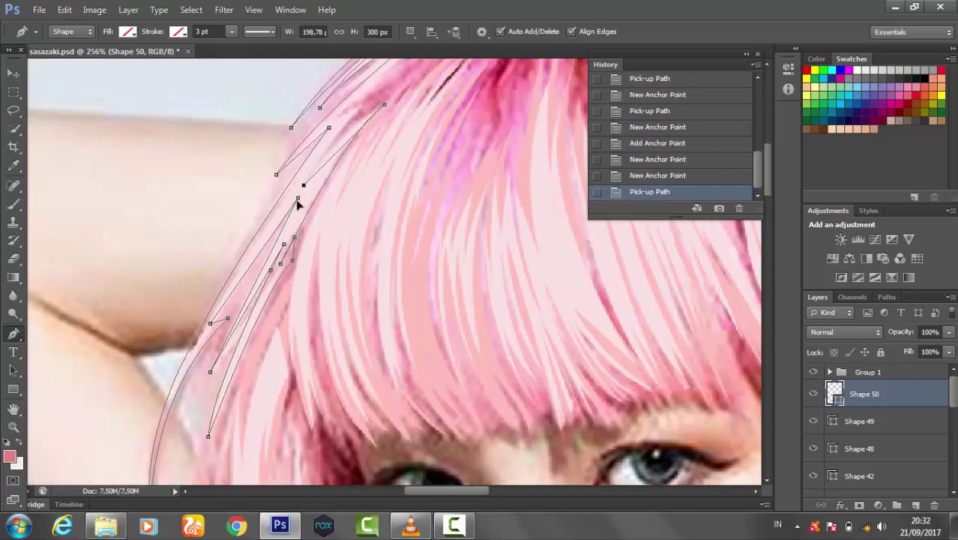
left_click(348, 150)
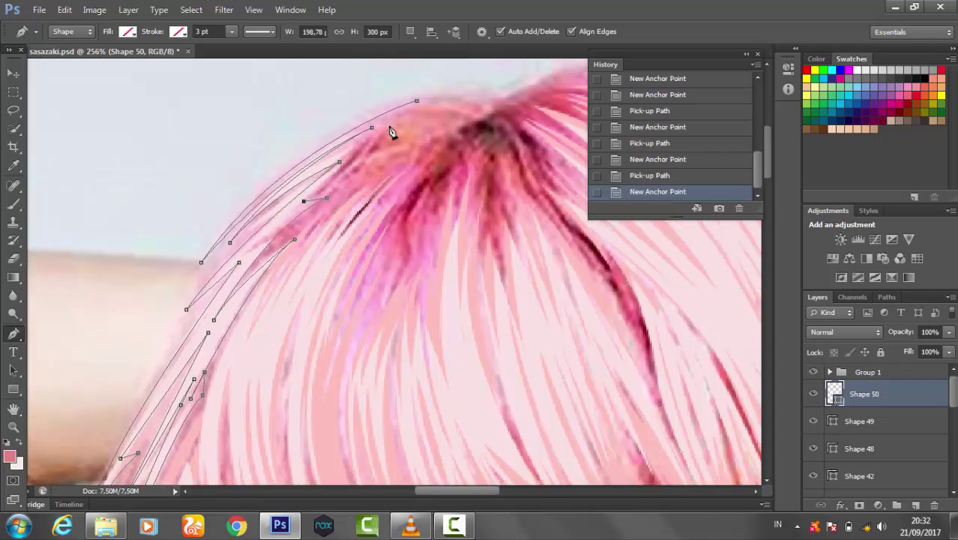
left_click(130, 33)
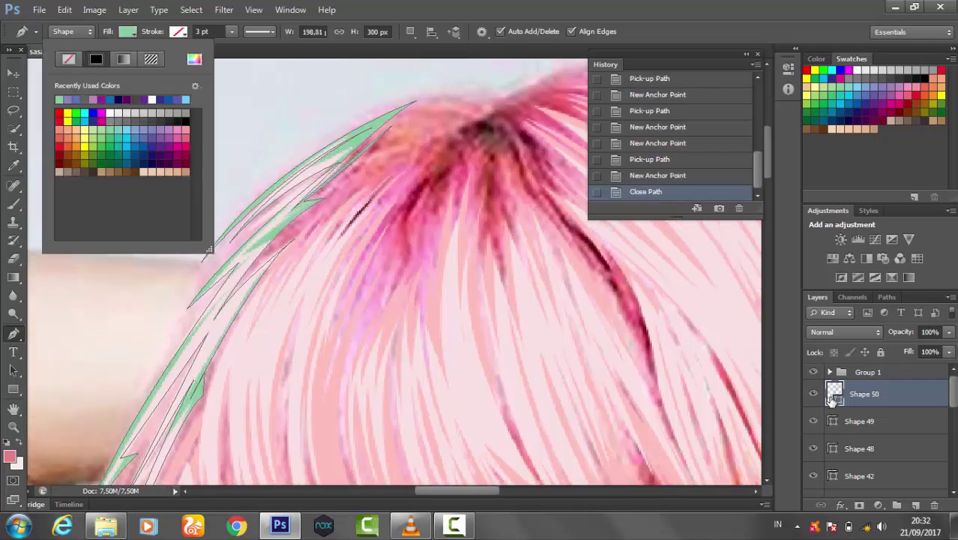
left_click(150, 135)
left_click(935, 286)
key("ctrl+0")
mouse_move(357, 439)
left_mouse_down()
mouse_move(396, 250)
mouse_move(289, 321)
left_mouse_up()
Start the Shape 51 strand on the hair and add anchors down its length.
key("p")
left_click(482, 120)
left_click_drag(493, 211, 484, 252)
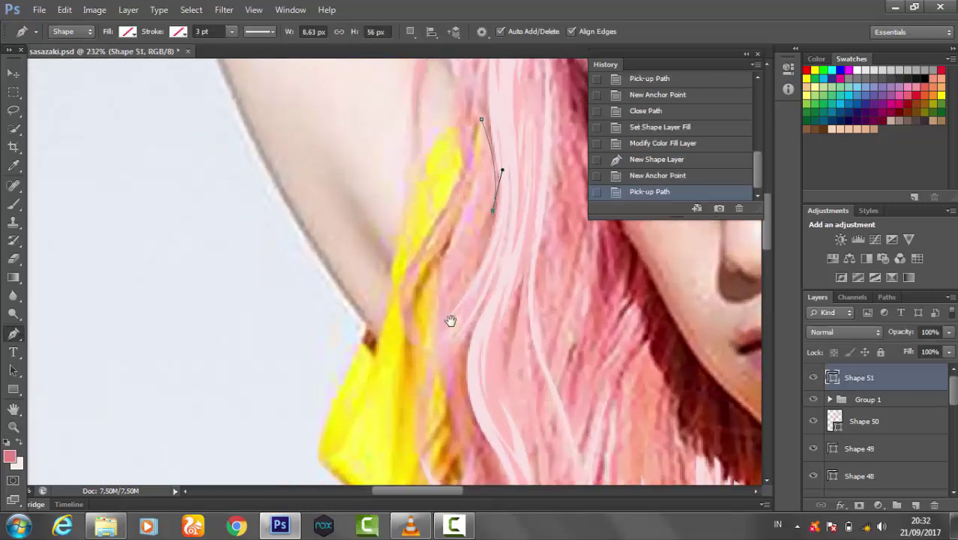
left_click_drag(450, 321, 463, 250)
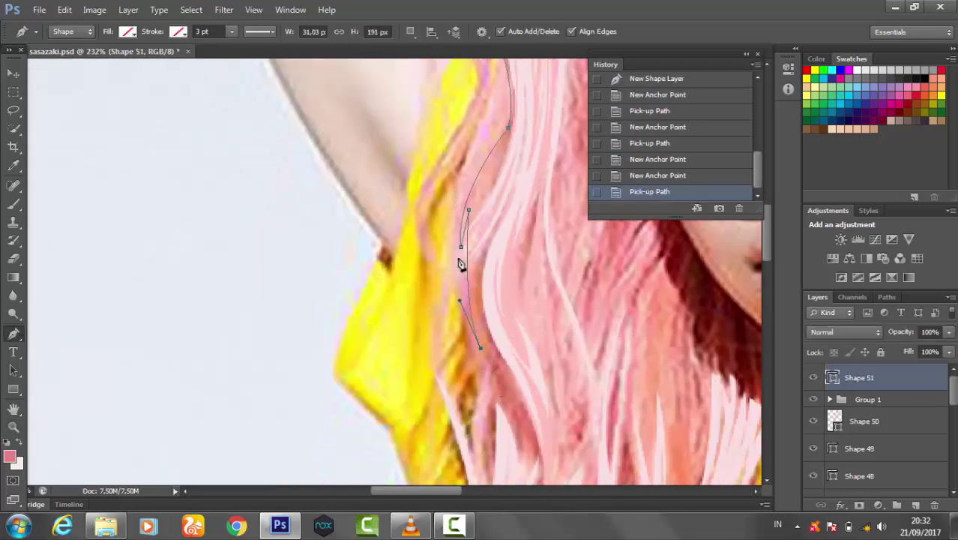
scroll(471, 260, "down", 3)
left_click_drag(460, 309, 496, 387)
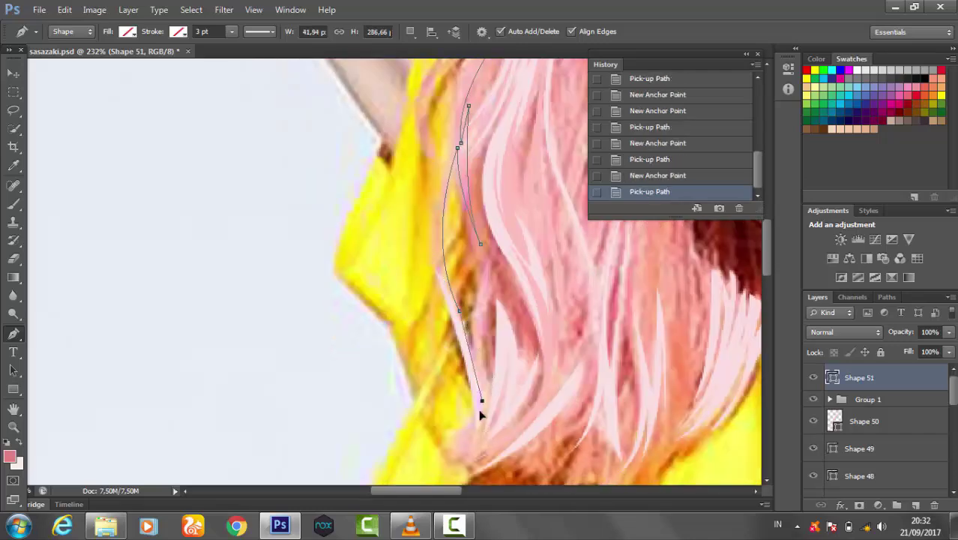
scroll(495, 292, "down", 2)
left_click(487, 351)
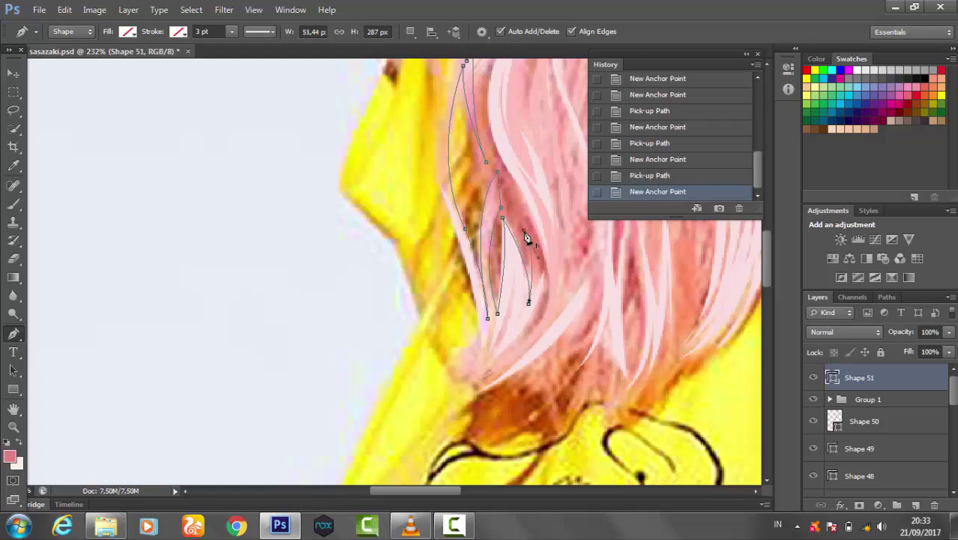
Add anchors at the strand tip by the shirt and curve the edge back to the top.
left_click_drag(493, 366, 530, 374)
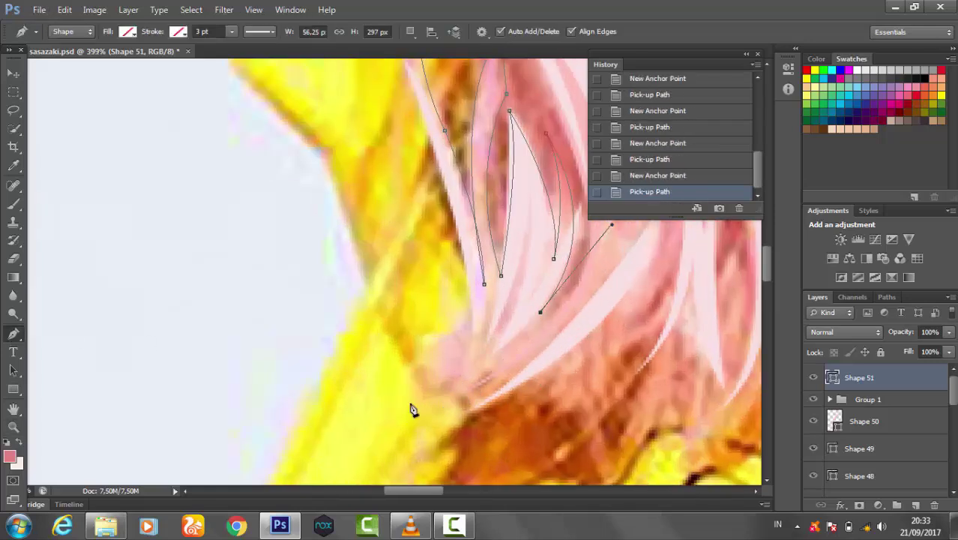
left_click(526, 240)
left_click_drag(414, 396, 327, 430)
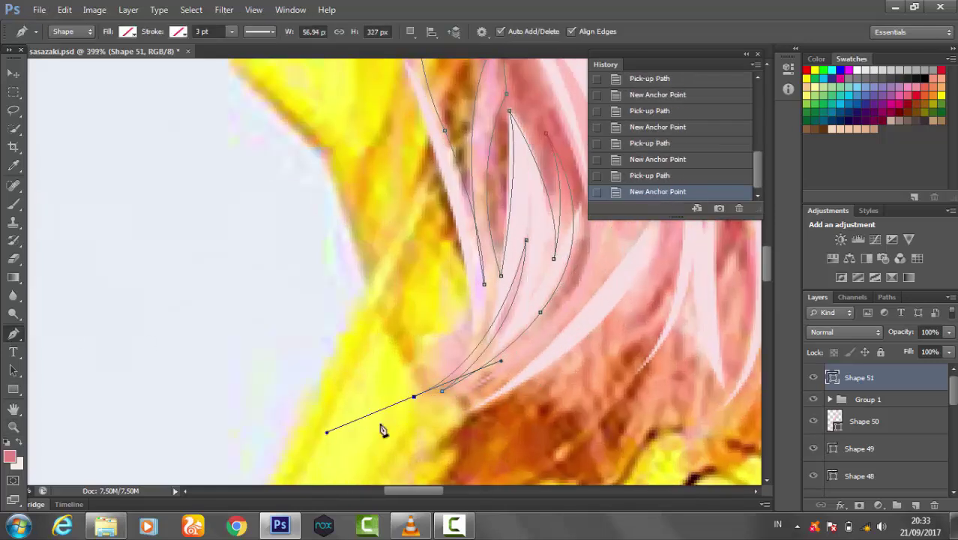
left_click(475, 279)
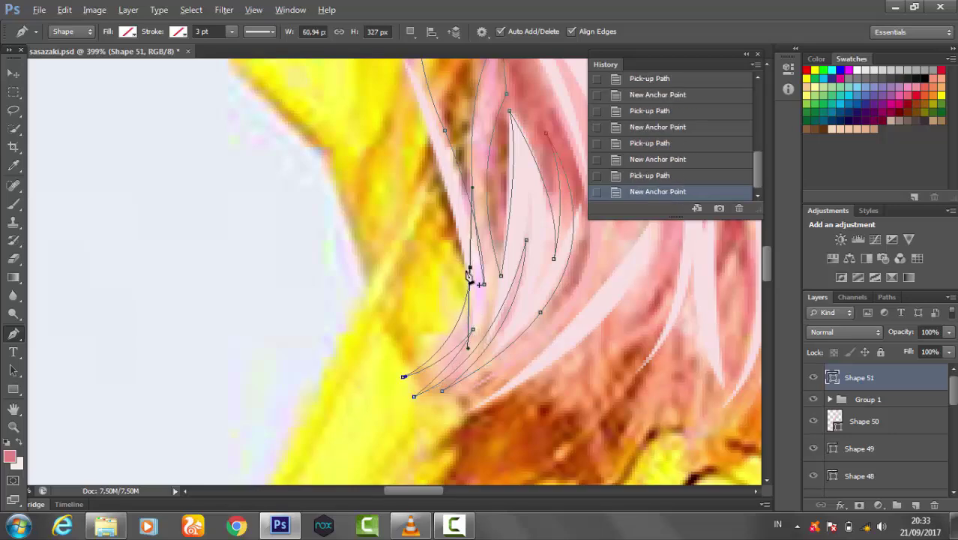
scroll(472, 285, "up", 3)
left_click_drag(470, 311, 128, 300)
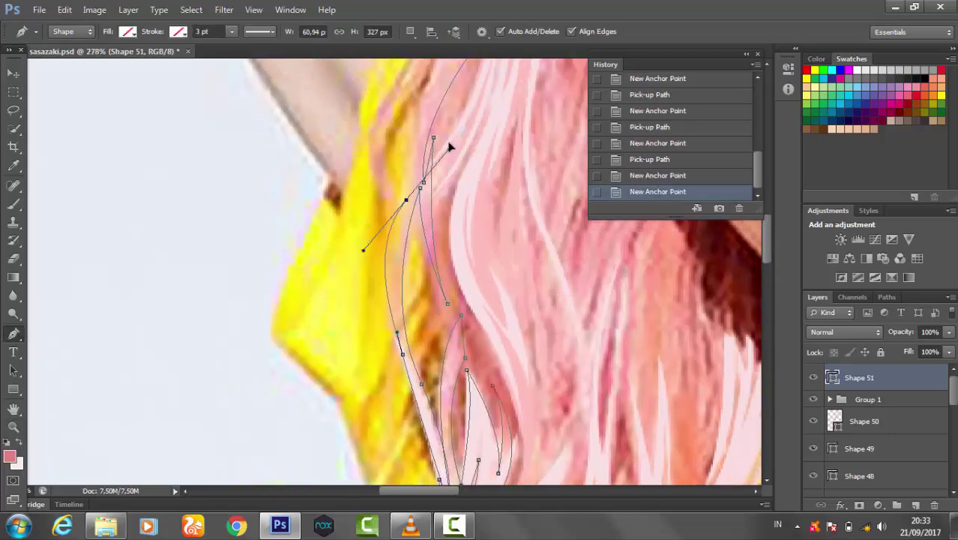
scroll(403, 199, "up", 5)
left_click_drag(408, 277, 424, 230)
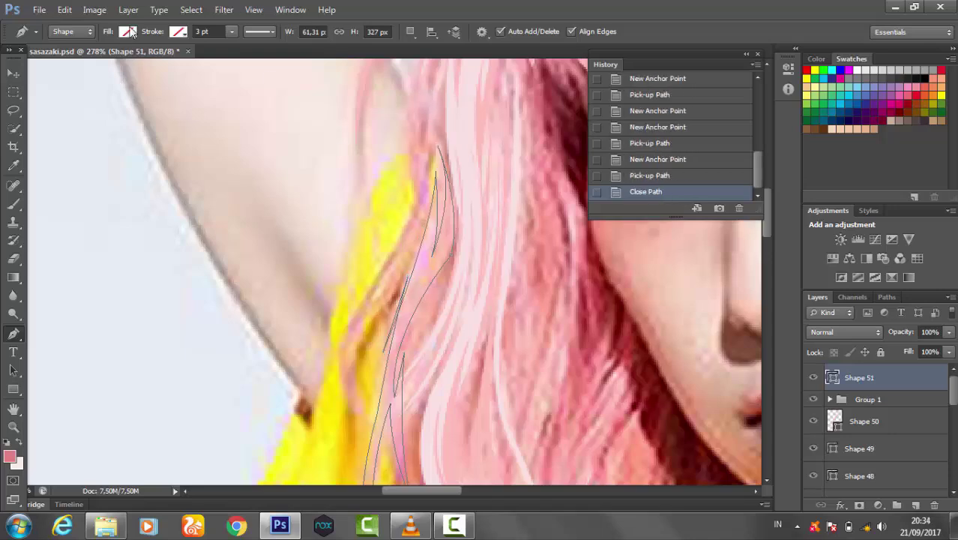
Fill Shape 51 with pale pink #ffbebc from the Color Picker.
left_click(128, 32)
left_click(206, 36)
left_click(483, 111)
left_click(933, 306)
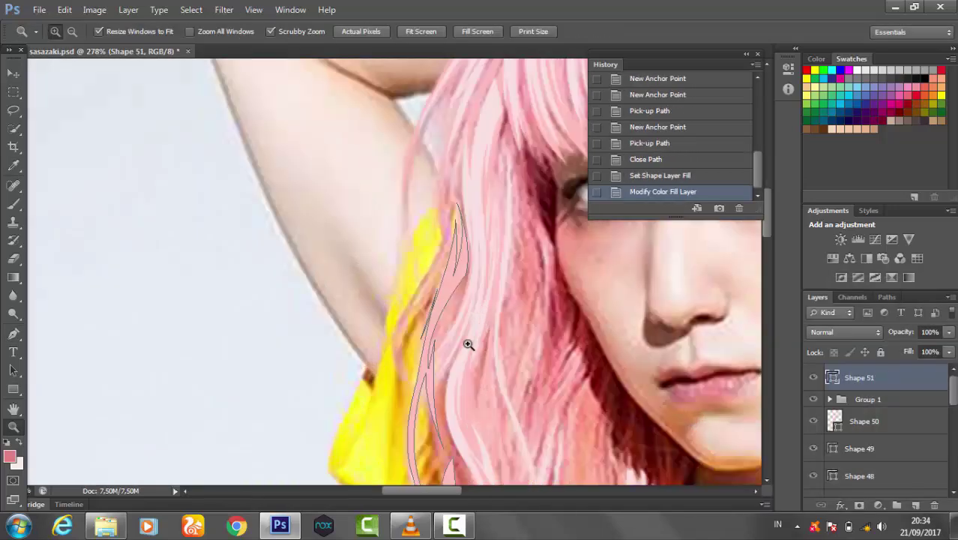
mouse_move(423, 337)
left_mouse_down()
mouse_move(415, 176)
mouse_move(178, 306)
left_mouse_up()
key("p")
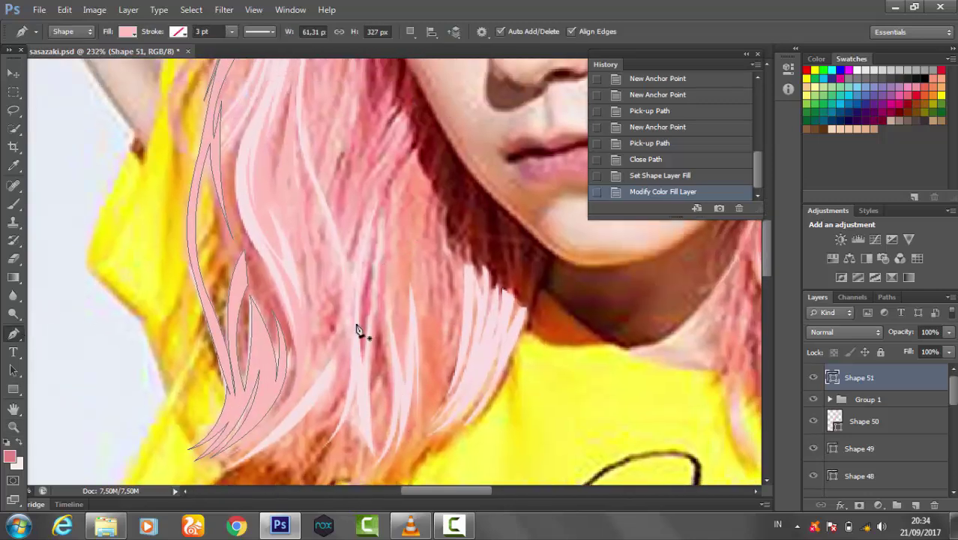
scroll(252, 392, "down", 3)
Start the Shape 52 strand below the chin and set its fill to none.
scroll(381, 293, "up", 3)
left_click(381, 293)
scroll(366, 299, "up", 2)
scroll(367, 299, "down", 3)
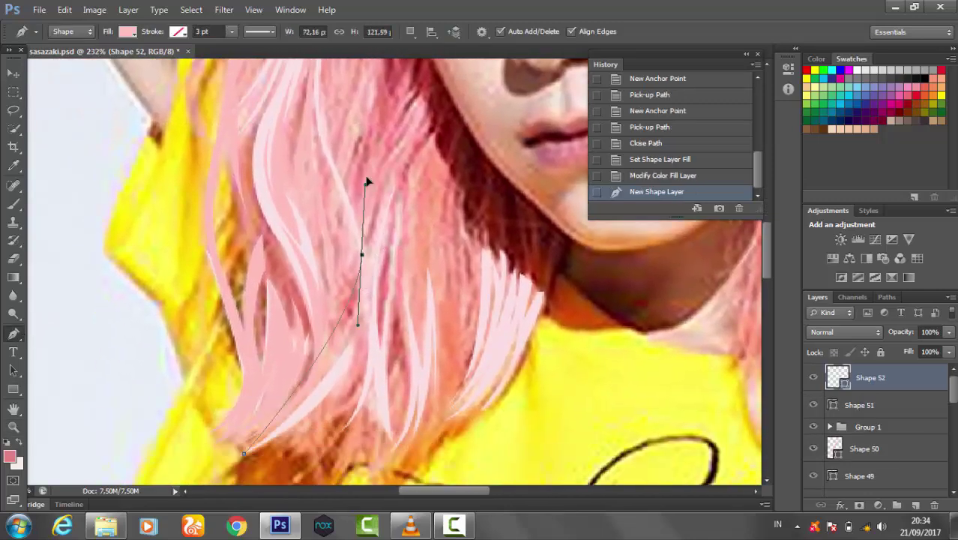
left_click_drag(362, 261, 352, 345)
left_click(128, 32)
left_click(60, 56)
scroll(361, 294, "up", 3)
Add curved anchors up the strand toward its top.
left_click_drag(382, 216, 382, 177)
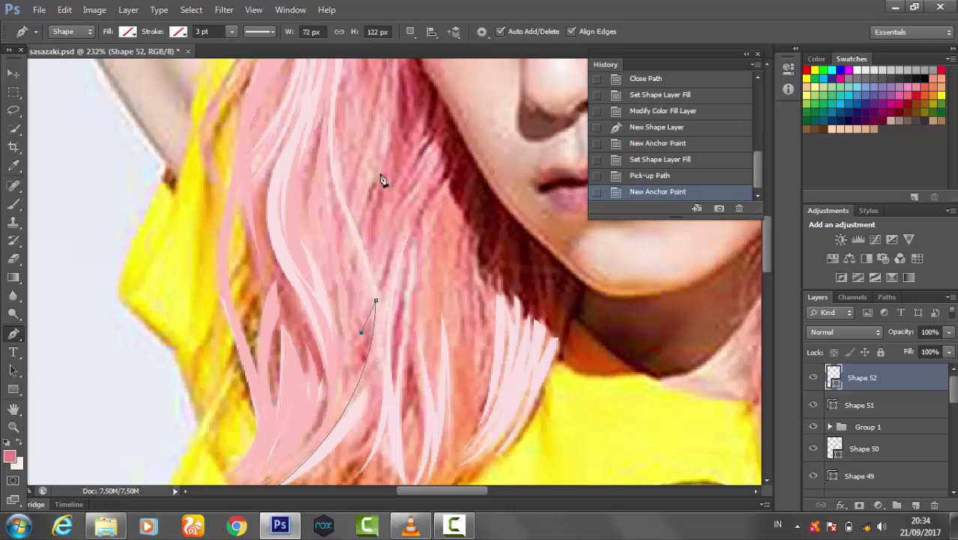
scroll(352, 300, "up", 3)
left_click_drag(364, 228, 379, 198)
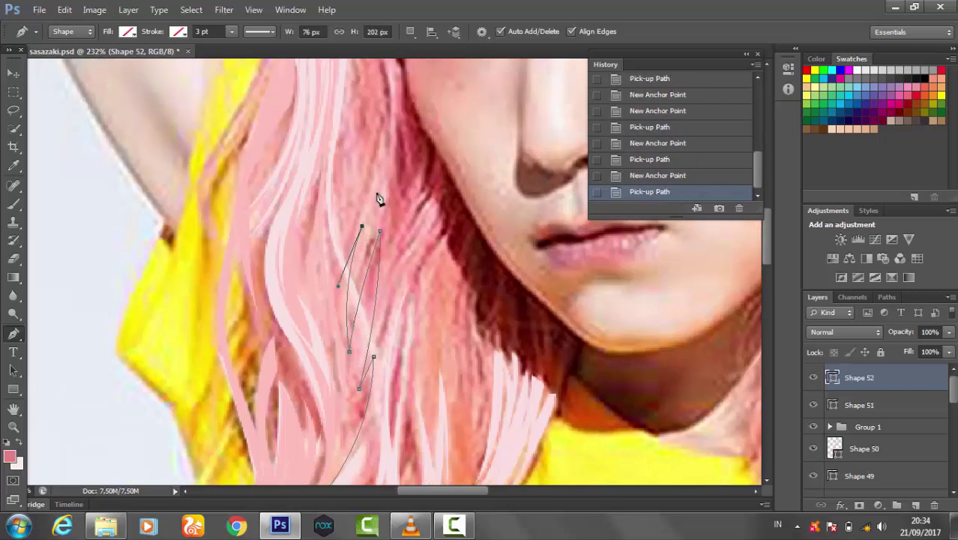
scroll(378, 199, "up", 1)
left_click(386, 166)
scroll(382, 280, "up", 2)
left_click_drag(384, 143, 361, 69)
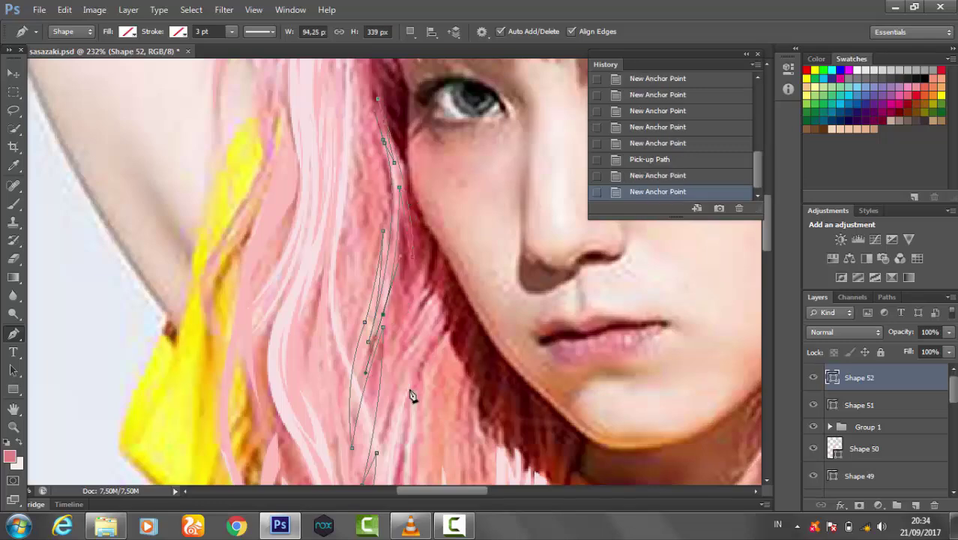
scroll(412, 396, "up", 3)
Extend the outline with anchors along the jawline down to the strand tip.
left_click_drag(365, 264, 382, 238)
left_click(366, 390)
left_click_drag(443, 214, 486, 180)
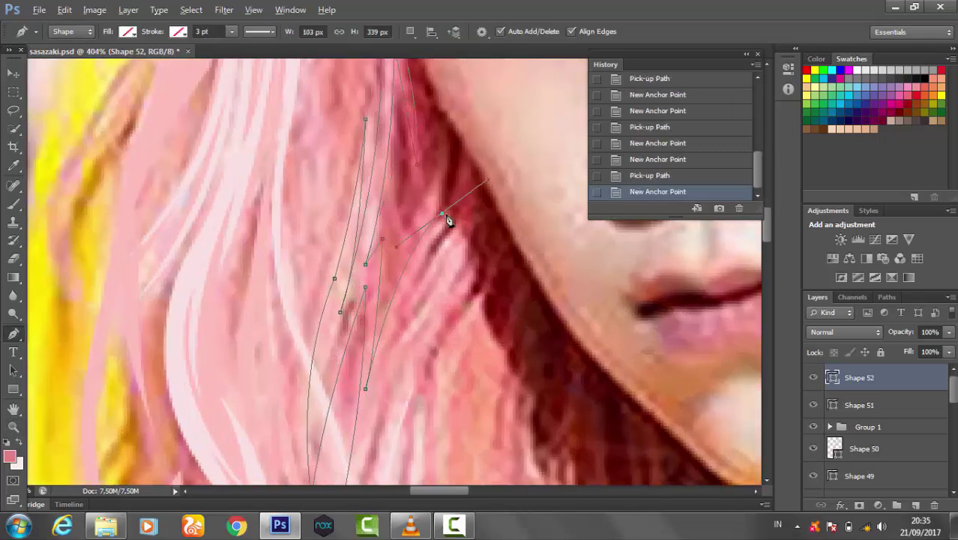
left_click(376, 375, "alt")
scroll(463, 302, "down", 3)
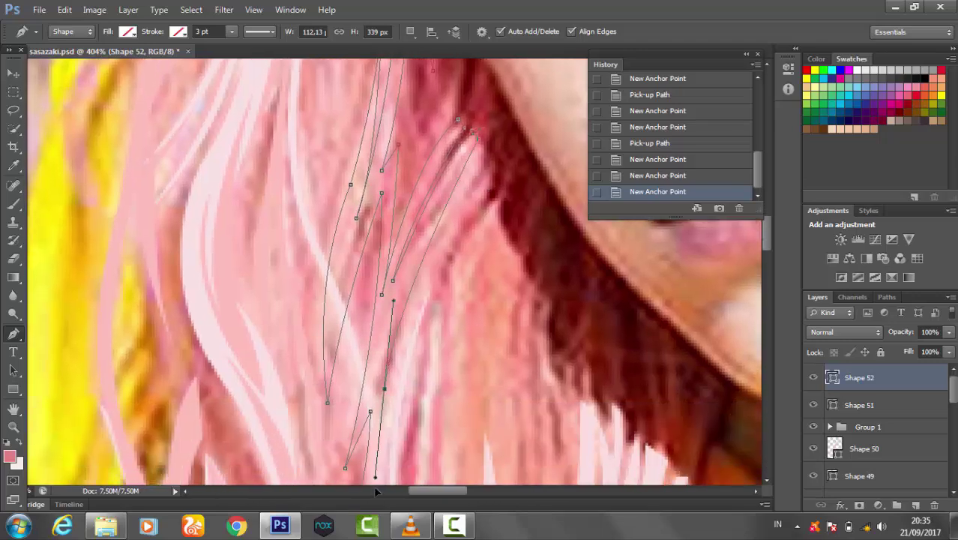
scroll(420, 300, "down", 2)
left_click(384, 293)
left_click_drag(384, 293, 350, 352)
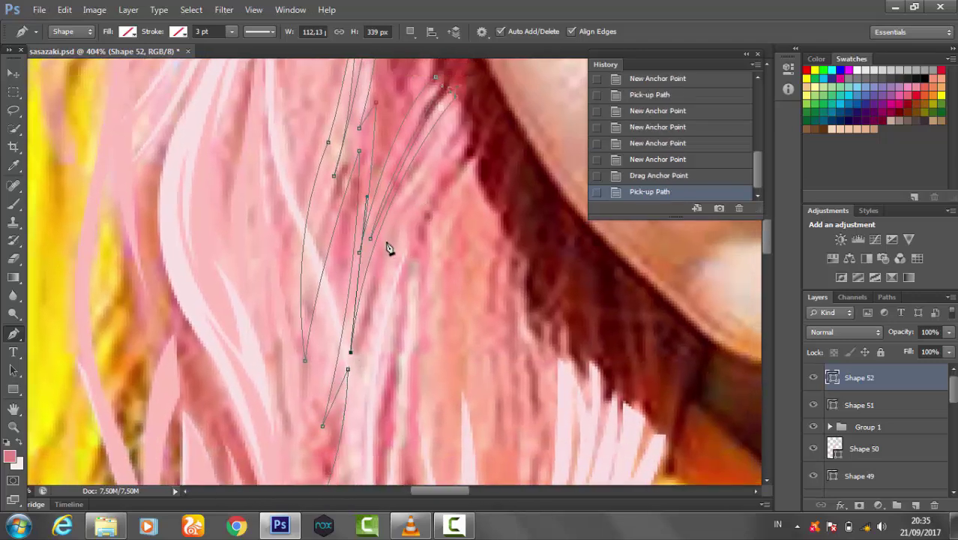
left_click(388, 240)
scroll(426, 176, "up", 2)
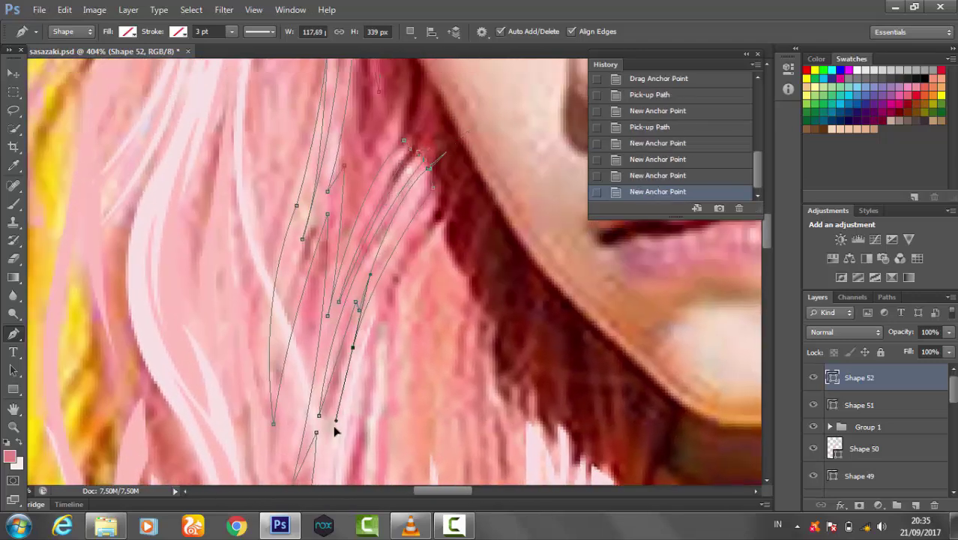
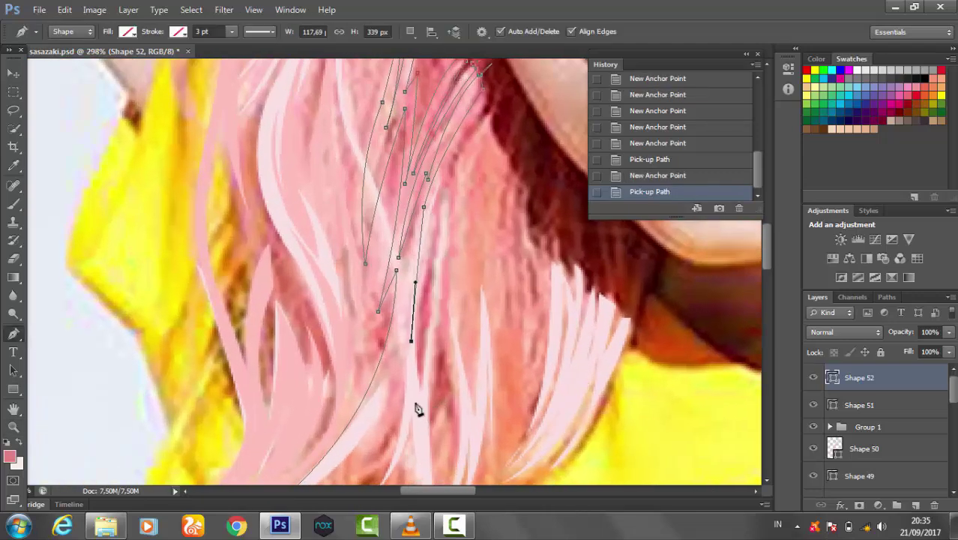
Close the Shape 52 lower-hair strand outline and fill it light pink #ffbebc.
scroll(430, 407, "down", 5)
left_click(457, 292)
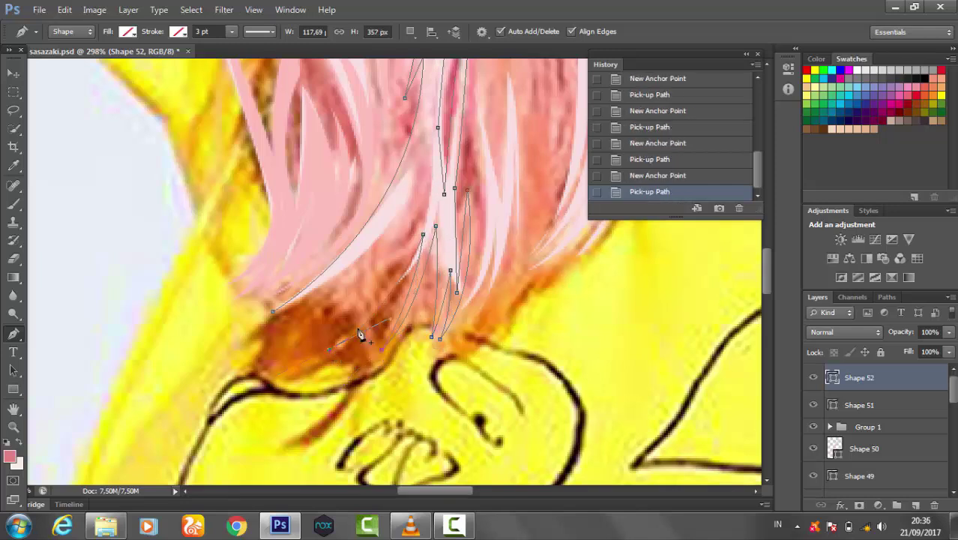
left_click(273, 312)
left_click(128, 32)
left_click(139, 154)
left_click(204, 39)
left_click(678, 311)
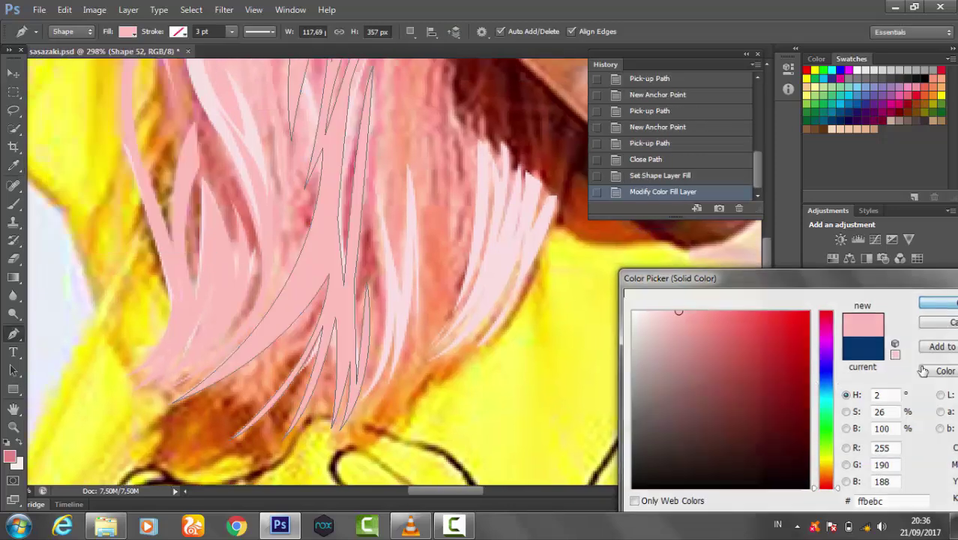
left_click(939, 302)
Reorder layers so Group 1 sits above the pink strand layer.
key("ctrl+shift+bracketright")
key("z")
scroll(331, 295, "down", 3)
scroll(454, 219, "up", 3)
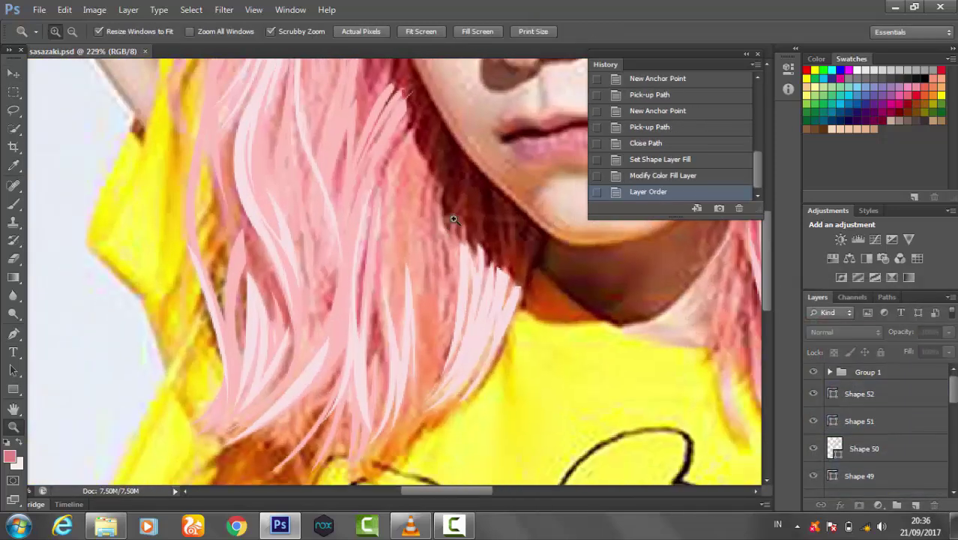
key("p")
Start the Shape 53 strand by the neck with no fill and curved points.
scroll(321, 480, "down", 1)
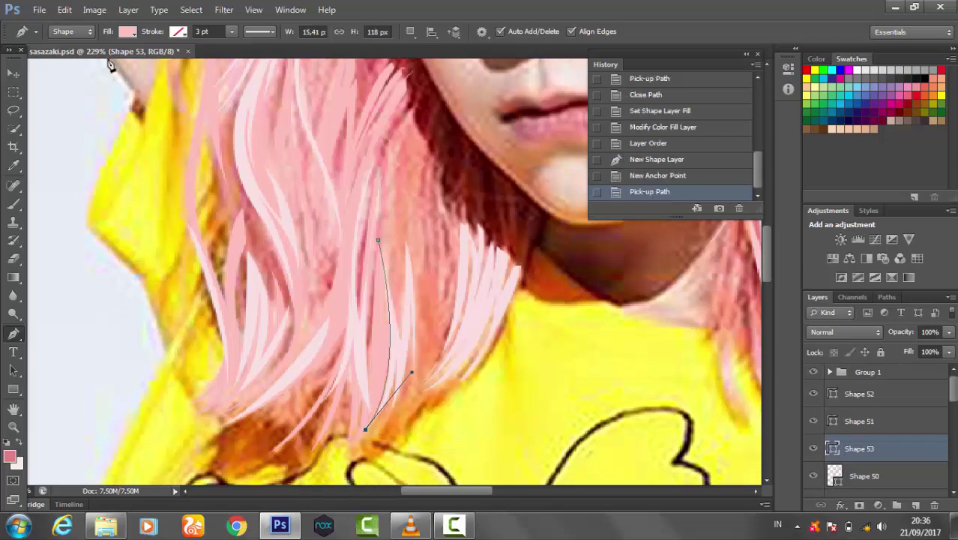
left_click(127, 31)
left_click(64, 46)
left_click_drag(400, 335, 403, 352)
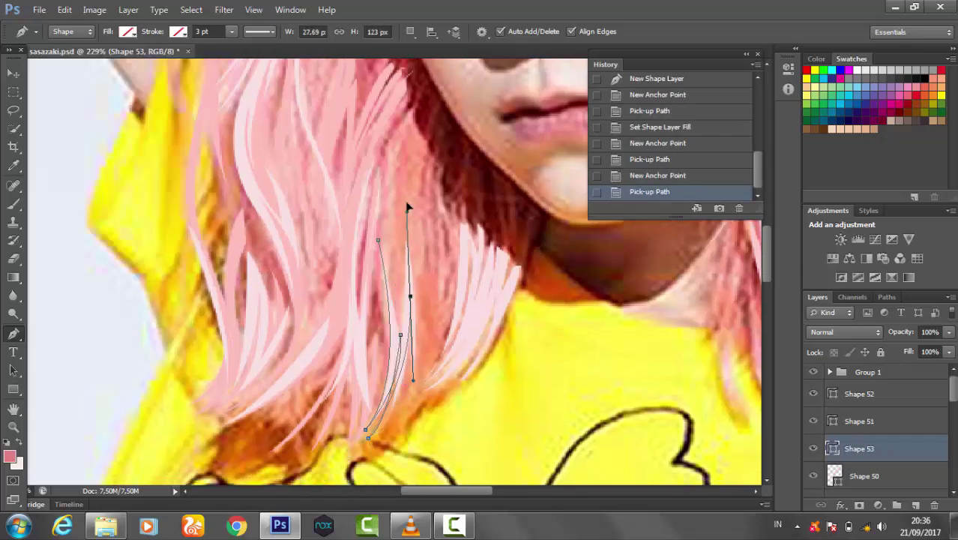
left_click(417, 247)
scroll(461, 254, "up", 2)
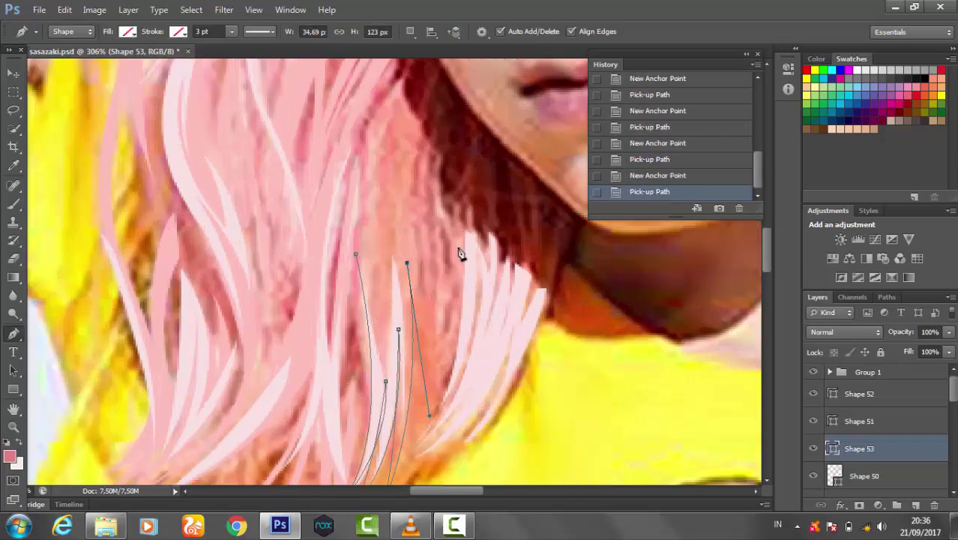
scroll(420, 319, "up", 2)
left_click_drag(422, 212, 448, 159)
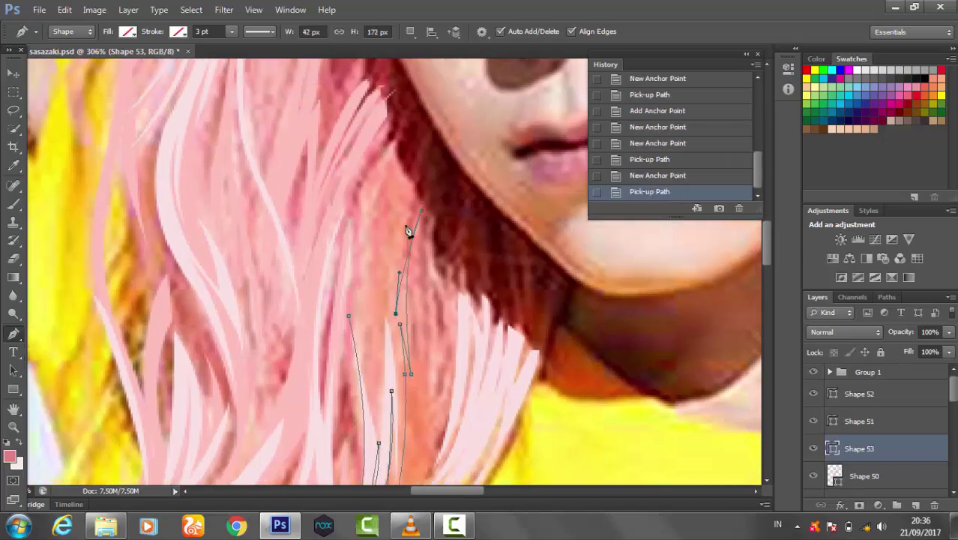
Curve the rest of the Shape 53 outline, close it and choose a pink fill.
scroll(381, 396, "up", 3)
left_click_drag(390, 257, 420, 222)
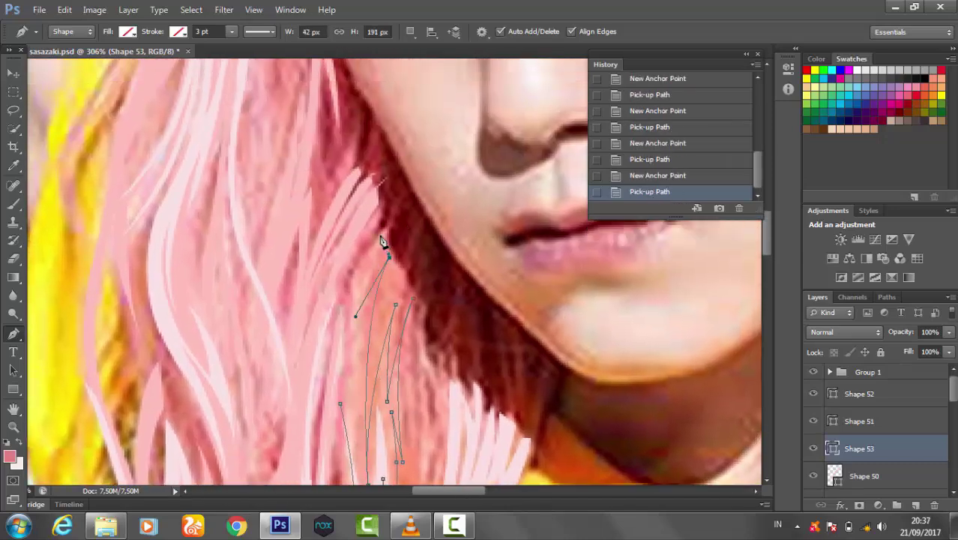
scroll(383, 241, "down", 3)
left_click_drag(347, 322, 357, 386)
left_click(128, 32)
left_click(202, 45)
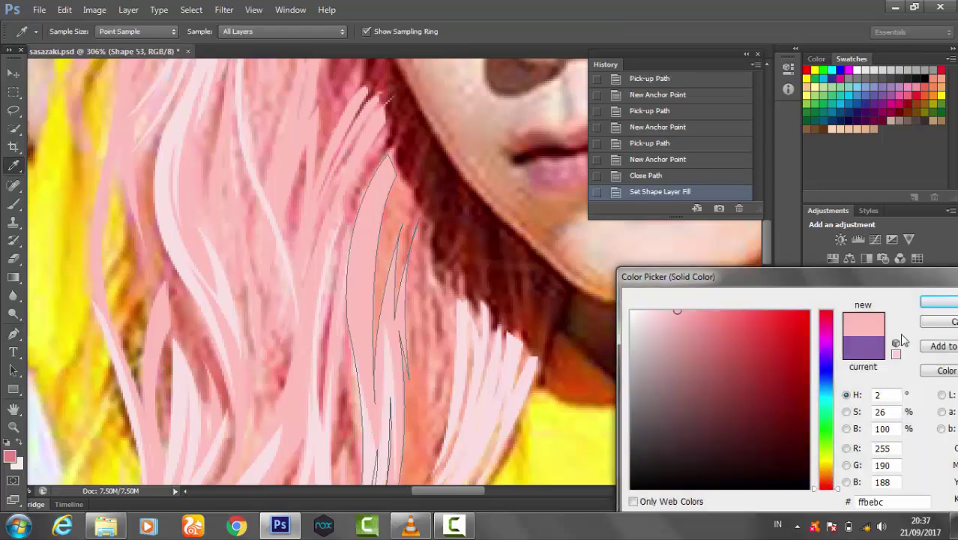
left_click(938, 300)
Confirm the pink fill, then draw and close the Shape 54 strand beside the neck.
left_click(453, 136)
left_click_drag(458, 367, 453, 375)
left_click_drag(466, 197, 499, 318)
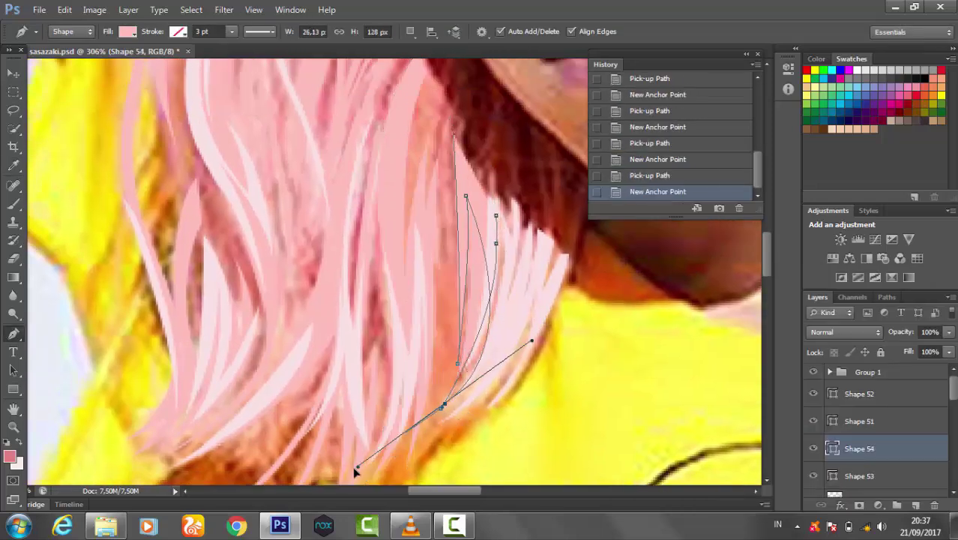
left_click_drag(428, 424, 514, 311)
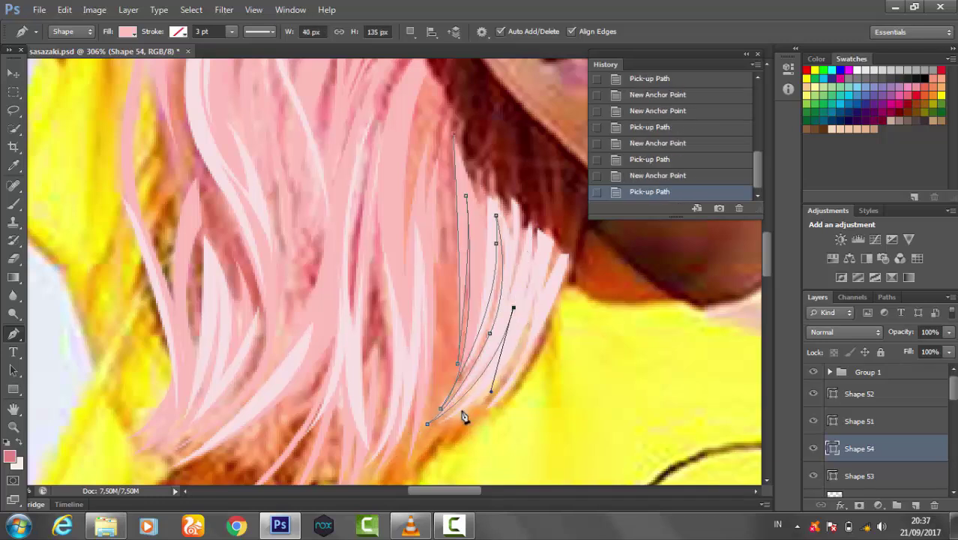
left_click_drag(429, 431, 431, 438)
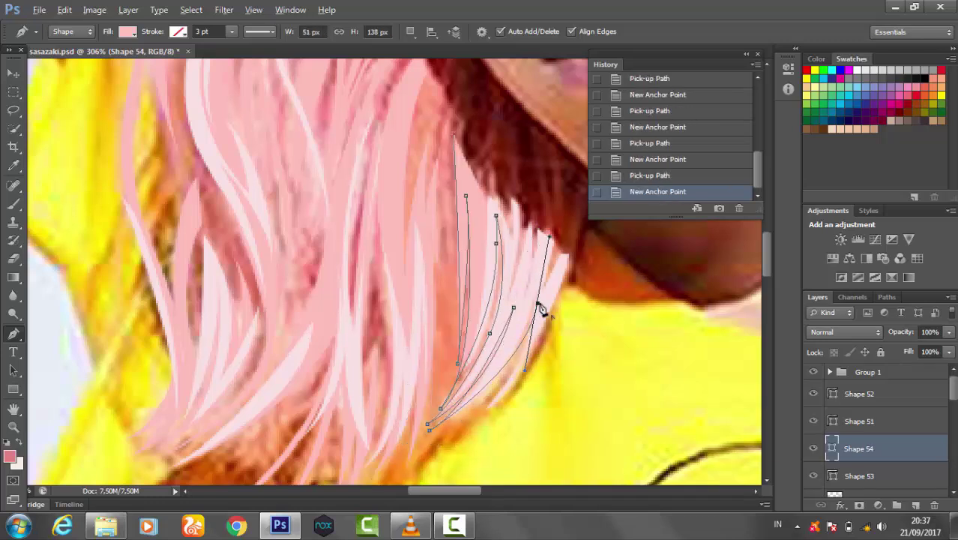
left_click_drag(570, 261, 569, 287)
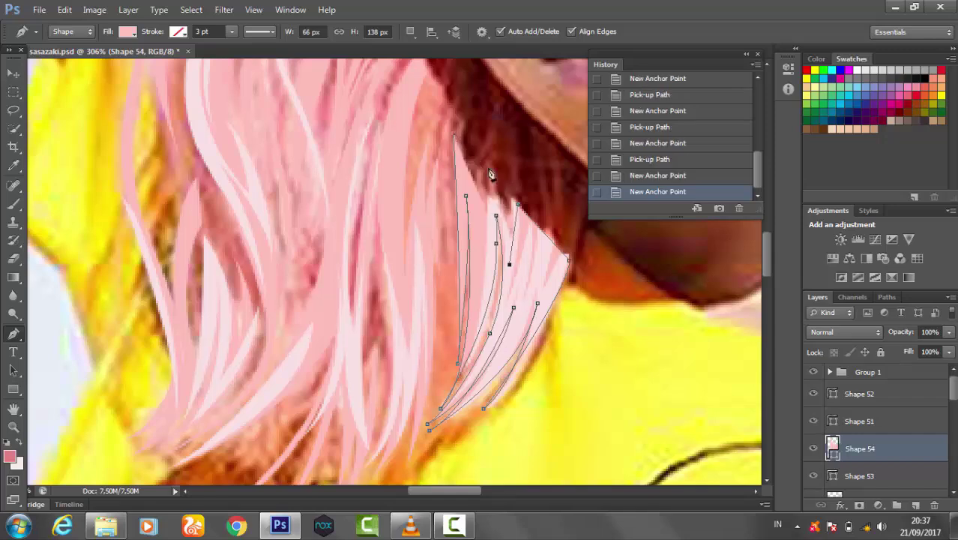
left_click_drag(477, 321, 477, 159)
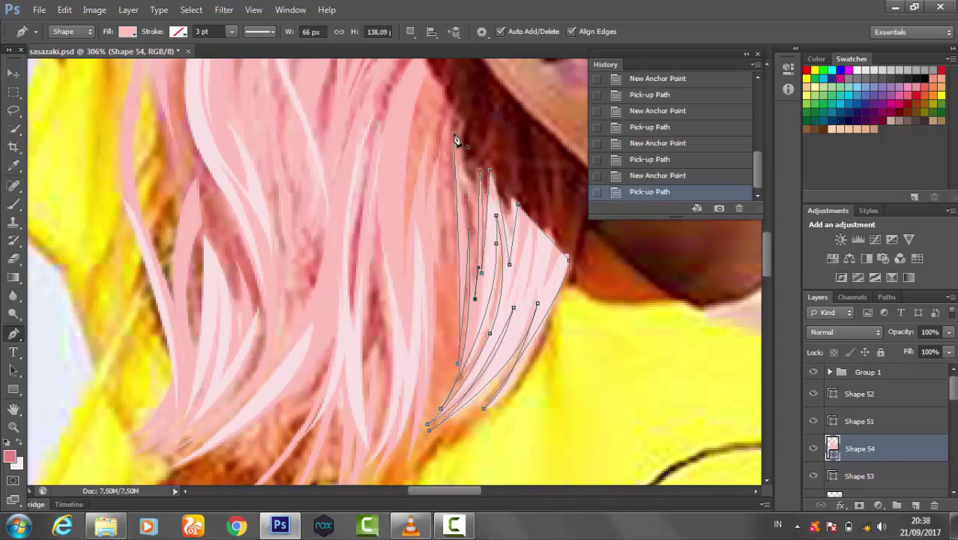
left_click(455, 137)
Fit the image on screen, then zoom in on the chin and hair ends.
key("z")
key("ctrl+0")
left_click_drag(484, 289, 832, 448)
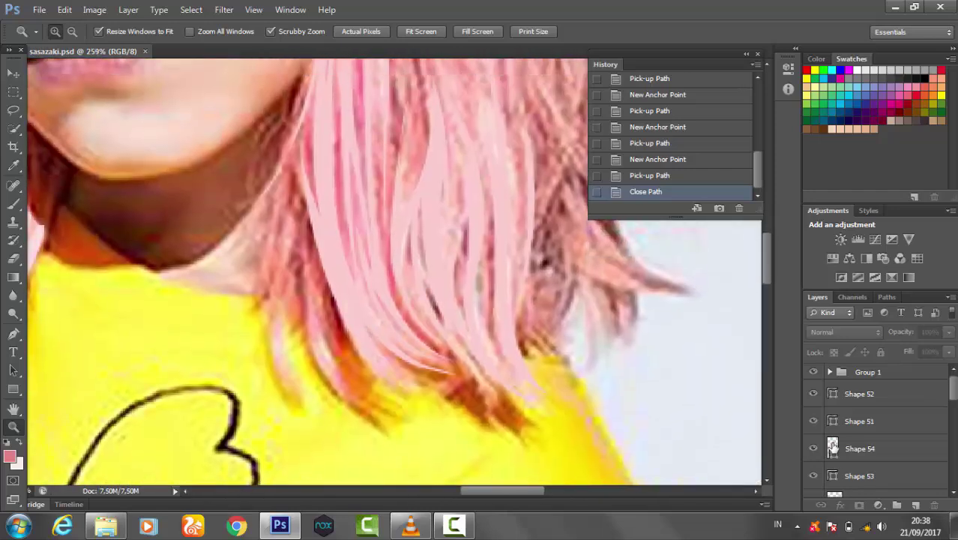
left_click(832, 448)
key("p")
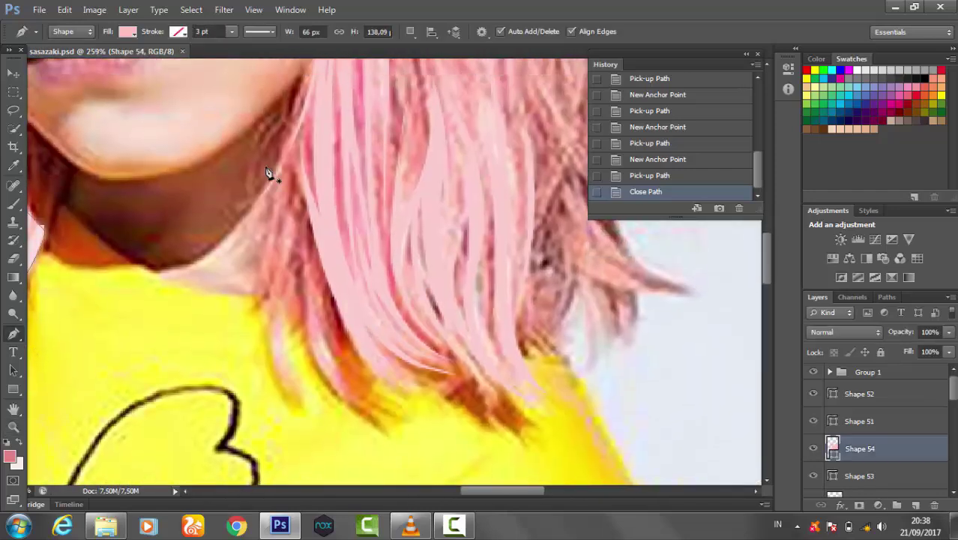
Start the Shape 55 strand along the hair edge under the chin with no fill.
left_click(260, 345)
left_click(288, 148)
left_click(259, 300)
left_click(293, 156)
left_click_drag(289, 389, 330, 444)
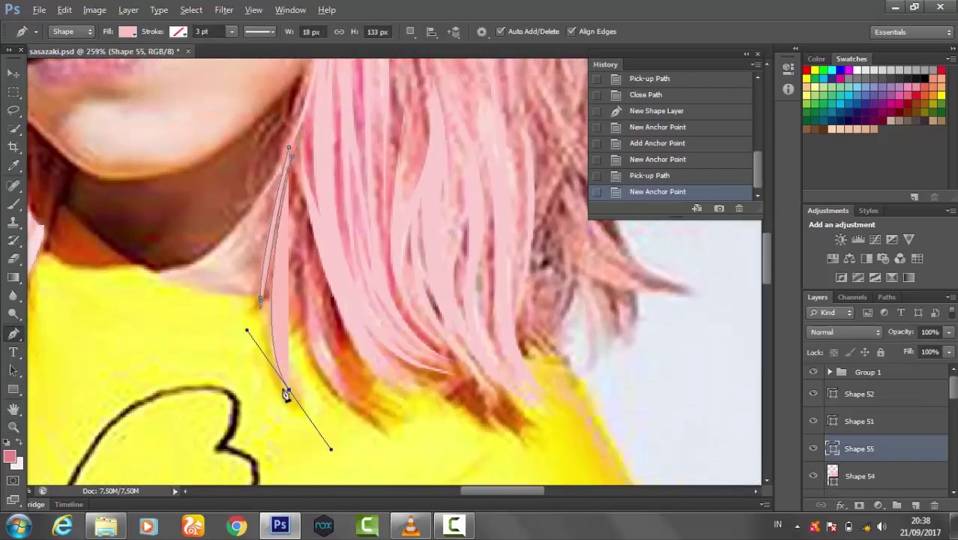
left_click(289, 389, "alt")
left_click(127, 32)
left_click(68, 59)
Add the remaining tip and edge points and close the Shape 55 outline.
left_click(323, 414)
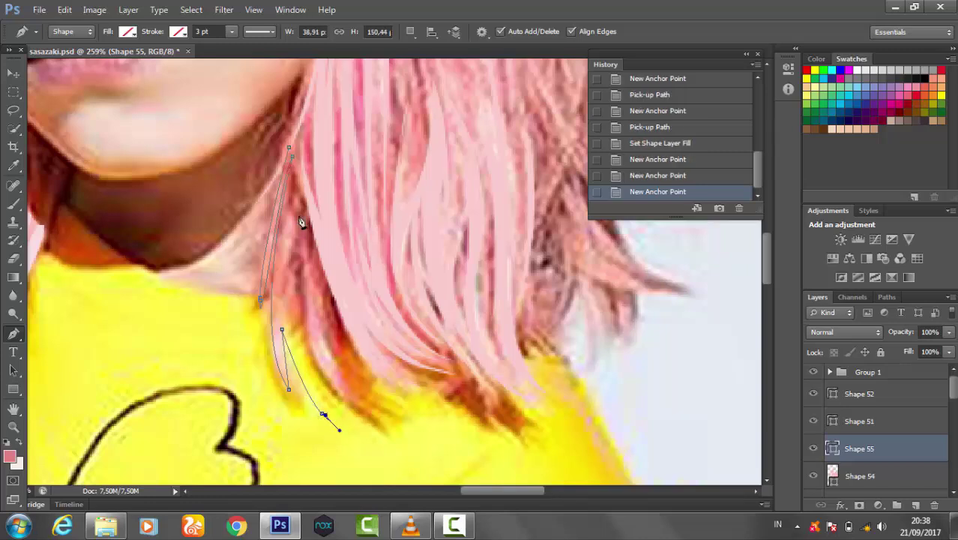
left_click(328, 77)
left_click(259, 335)
left_click(373, 417, "alt")
left_click_drag(301, 361, 343, 184)
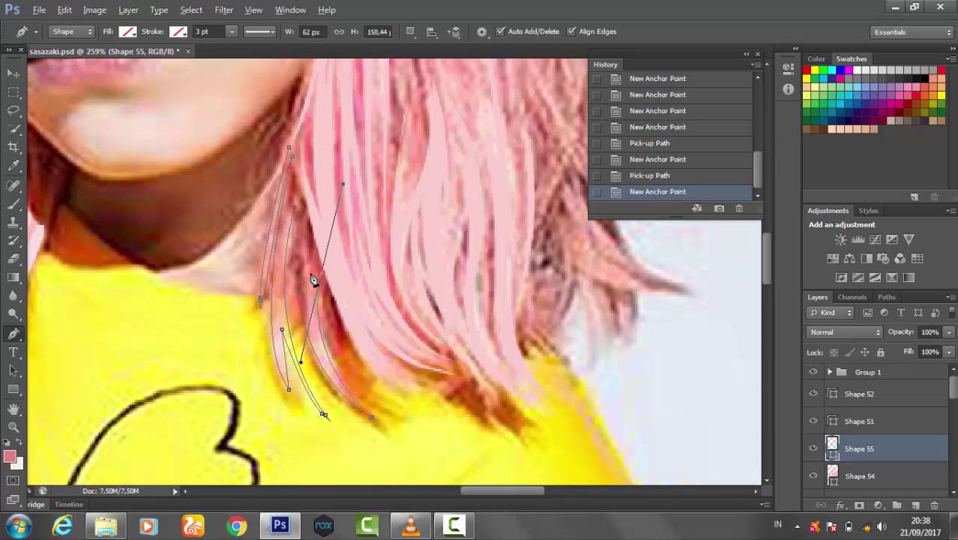
left_click_drag(326, 360, 315, 174)
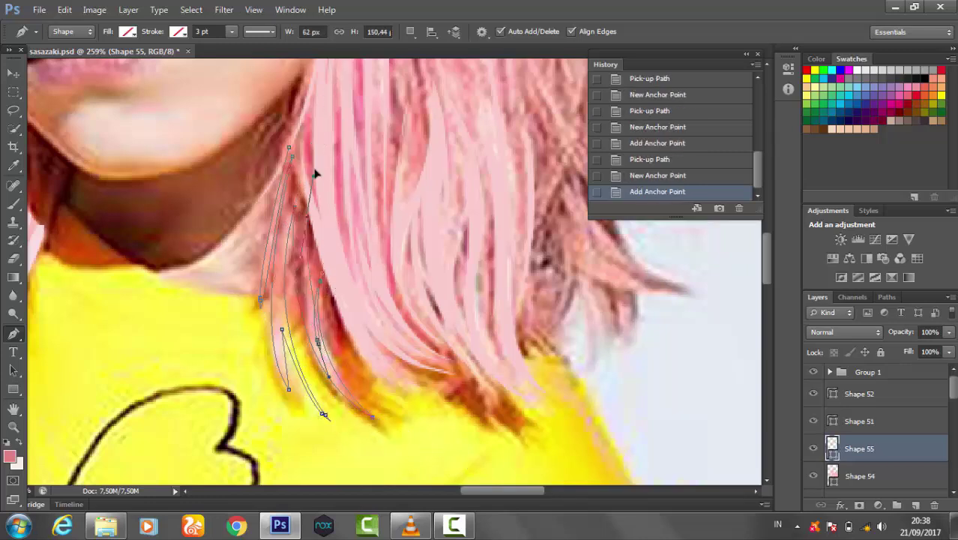
left_click(289, 145)
Fill Shape 55 with pink sampled from the hair.
left_click(127, 31)
left_click(198, 59)
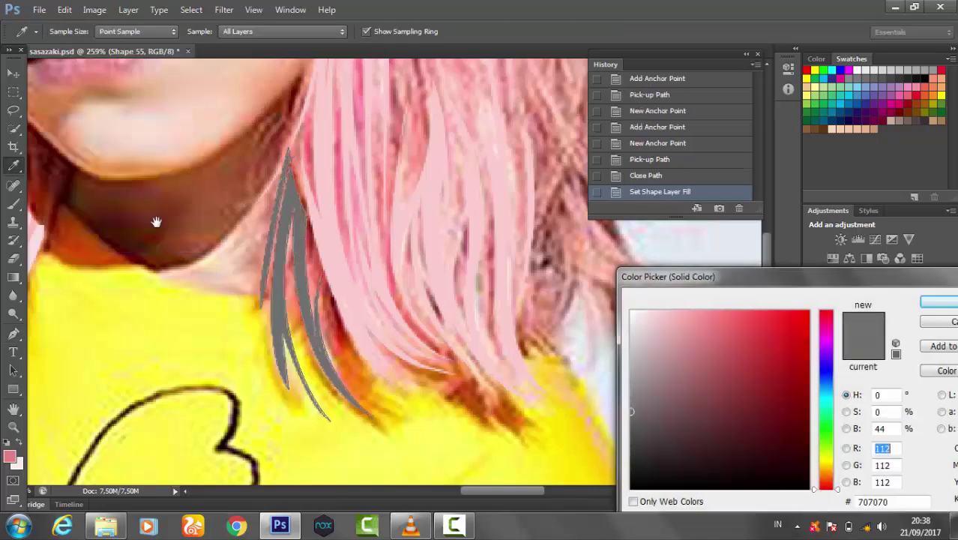
key("ctrl+minus")
left_click(225, 225)
left_click(941, 299)
left_click(471, 354)
Start the Shape 56 strand on the right hair with no fill and a curved tip.
key("p")
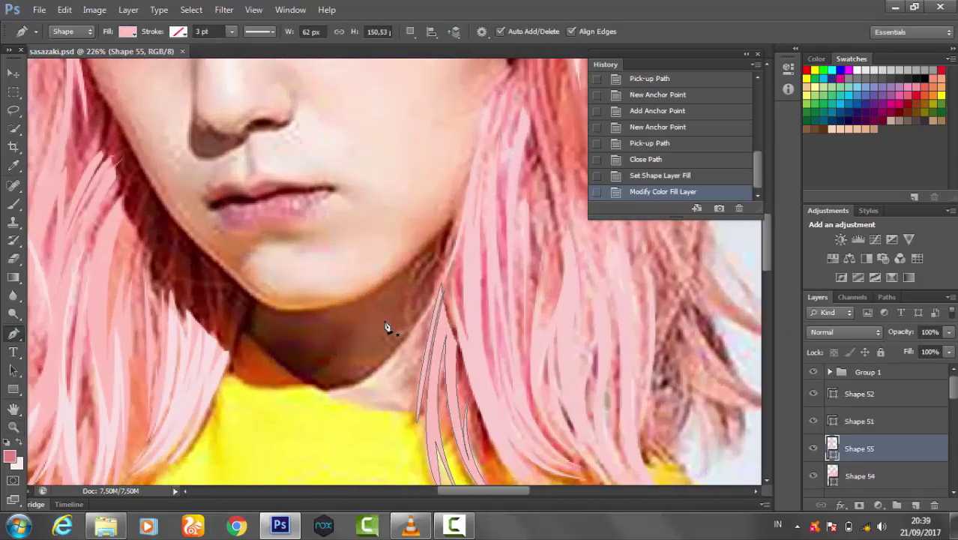
left_click(443, 156)
left_click_drag(550, 405, 665, 454)
left_click(128, 31)
left_click(56, 62)
left_click(479, 314)
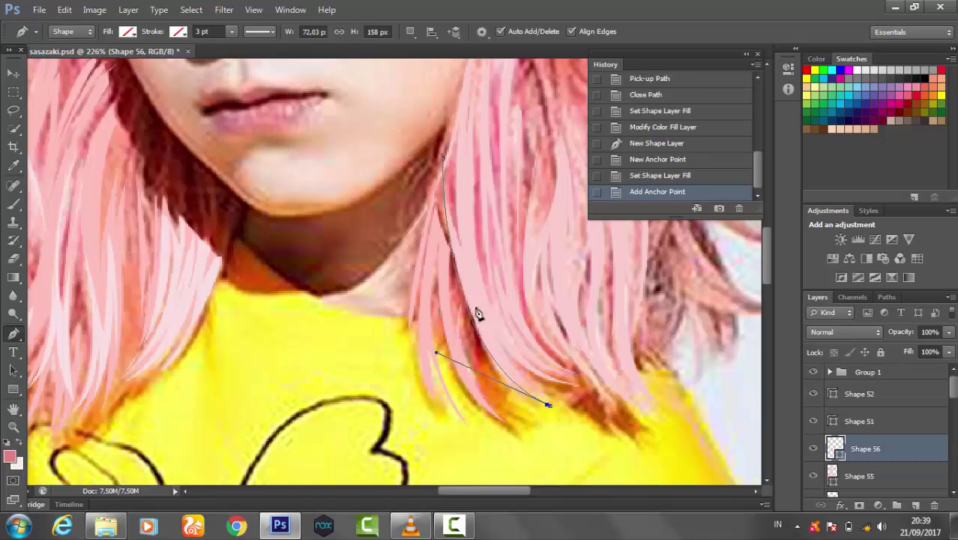
left_click(549, 406)
left_click(476, 300)
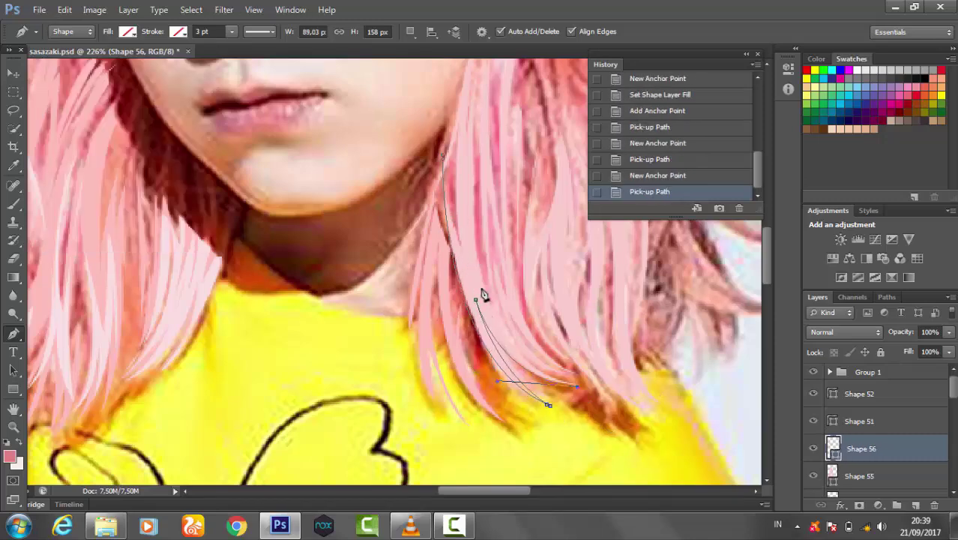
left_click(549, 405)
Extend the Shape 56 outline up toward the face and along its lower edge.
scroll(488, 292, "up", 5)
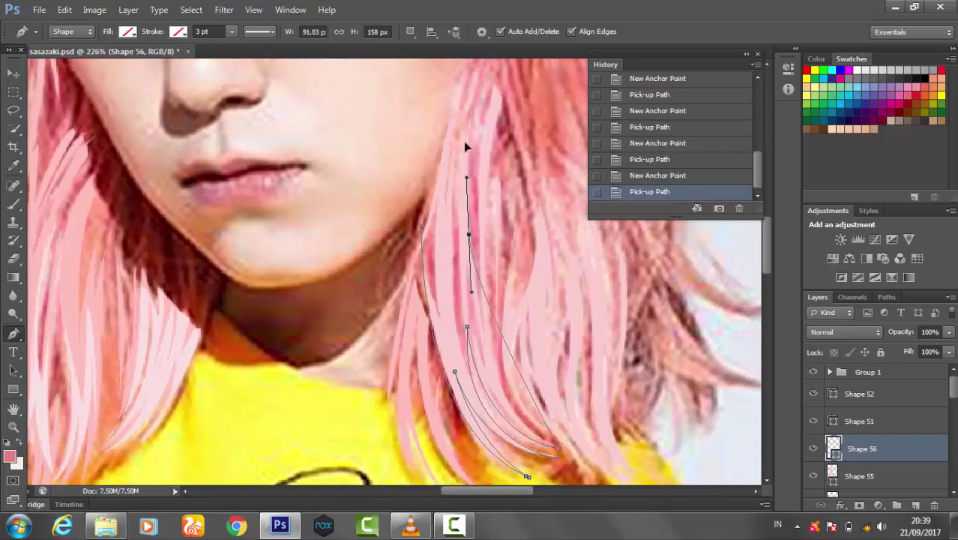
left_click(455, 148)
scroll(486, 291, "down", 5)
scroll(479, 220, "up", 3)
scroll(449, 223, "up", 3)
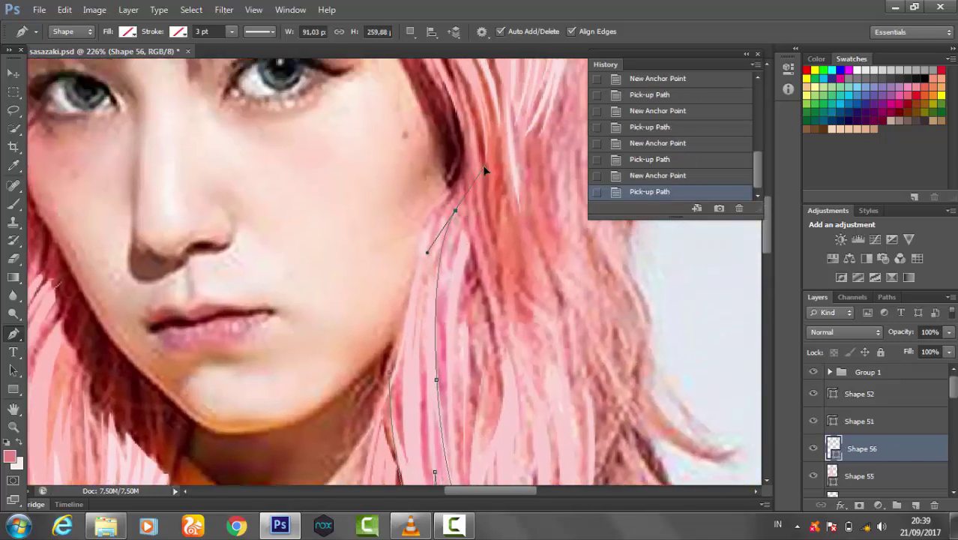
left_click(425, 395)
scroll(422, 346, "down", 5)
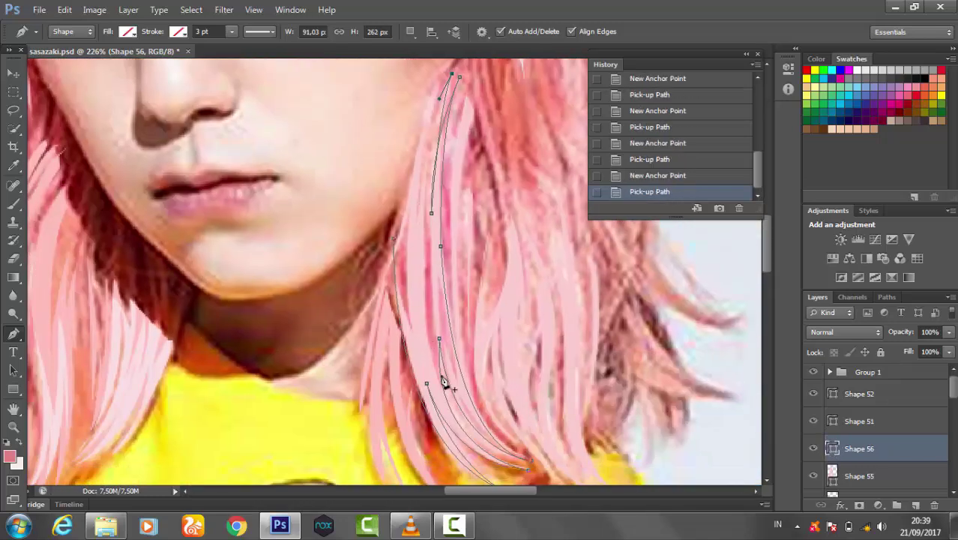
left_click(435, 330)
left_click(434, 384)
Add the cheek and top points, close Shape 56, and fill it pink.
scroll(450, 176, "up", 3)
left_click(450, 176)
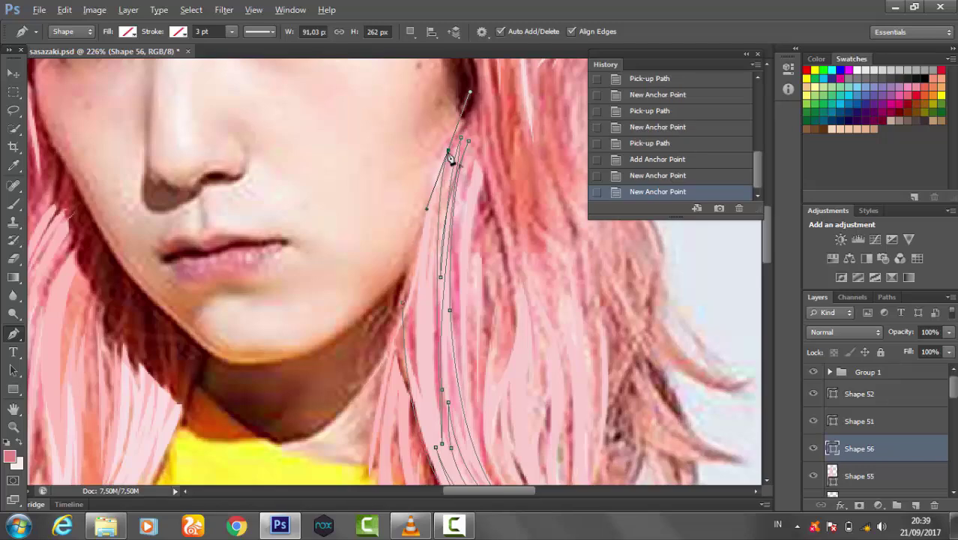
left_click(454, 154)
scroll(406, 269, "down", 2)
left_click(406, 268)
left_click(128, 32)
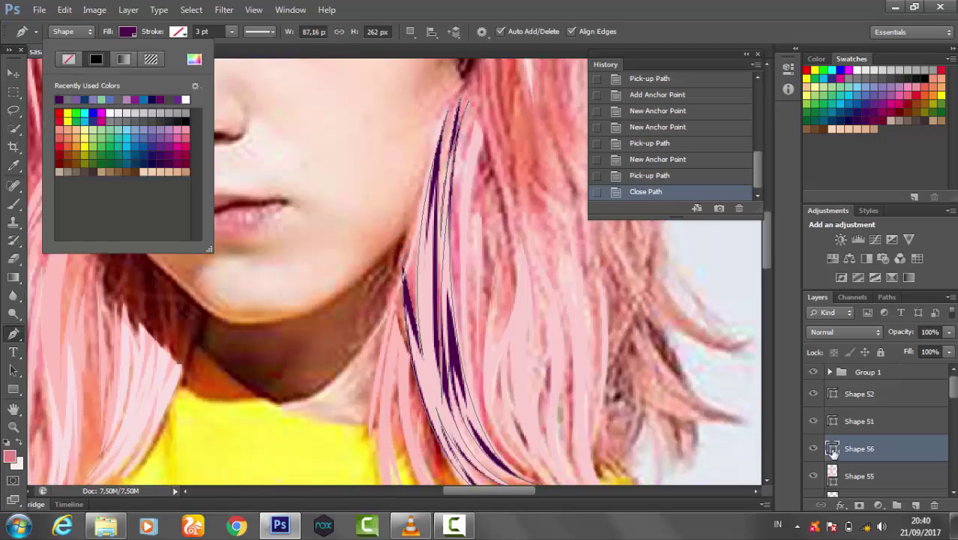
left_click(204, 98)
left_click(941, 306)
Draw the small Shape 57 strand and close it into a filled shape.
left_click(502, 74)
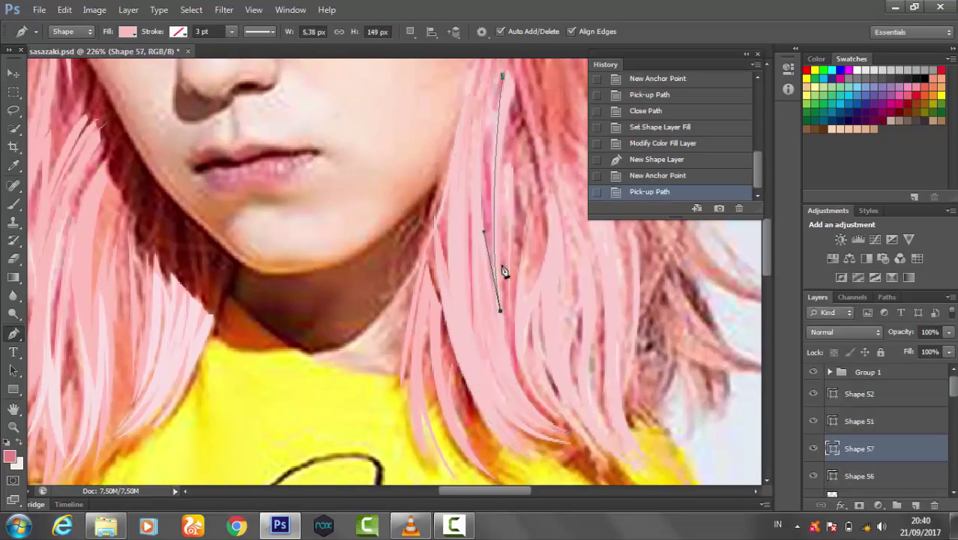
left_click(509, 309)
left_click(510, 155)
left_click(502, 74)
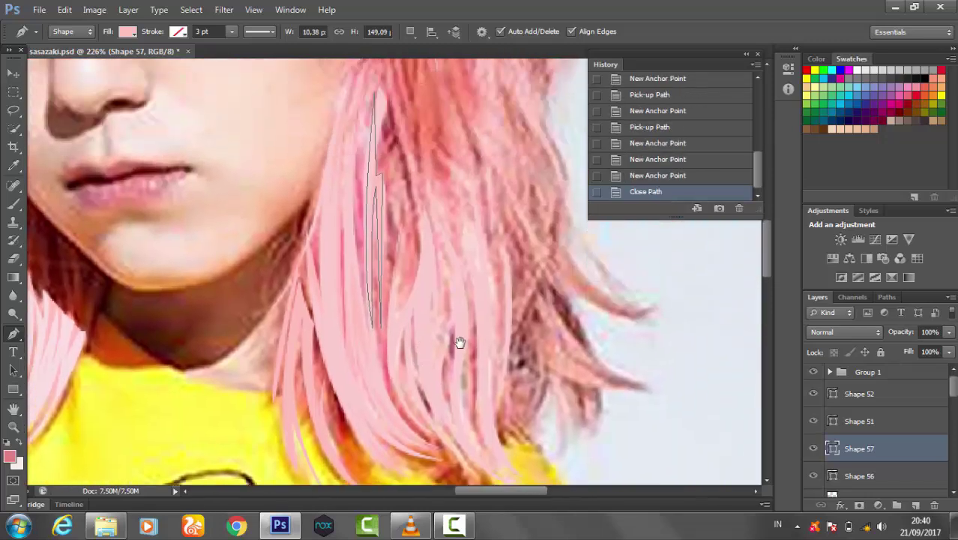
scroll(455, 342, "up", 2)
Start the Shape 58 strand with anchors running down to its lower end.
left_click(402, 115)
left_click(395, 300)
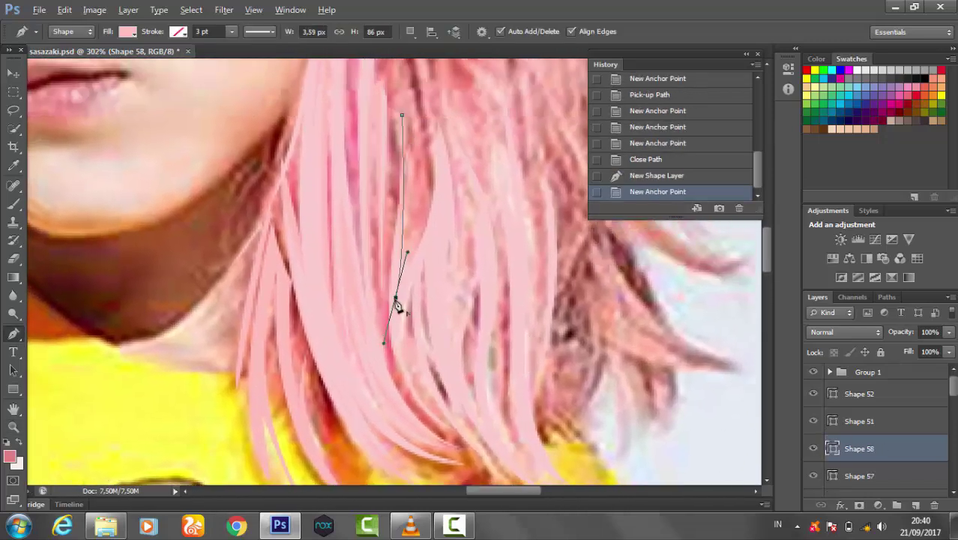
scroll(450, 337, "down", 3)
left_click(446, 336)
left_click_drag(413, 184, 455, 73)
left_click_drag(500, 384, 614, 460)
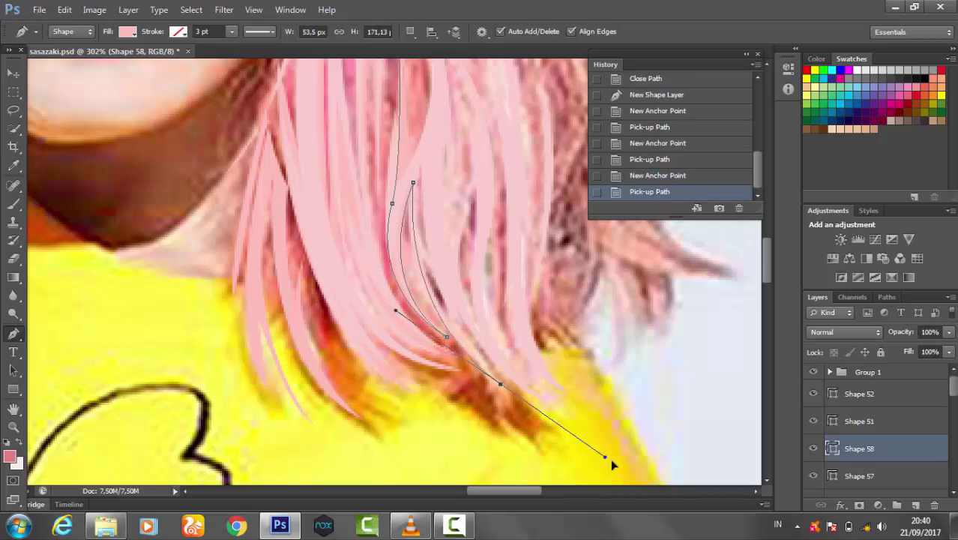
left_click(417, 176)
Place the final anchor, close Shape 58, and begin the Shape 59 outline.
scroll(424, 179, "up", 5)
scroll(424, 150, "down", 7)
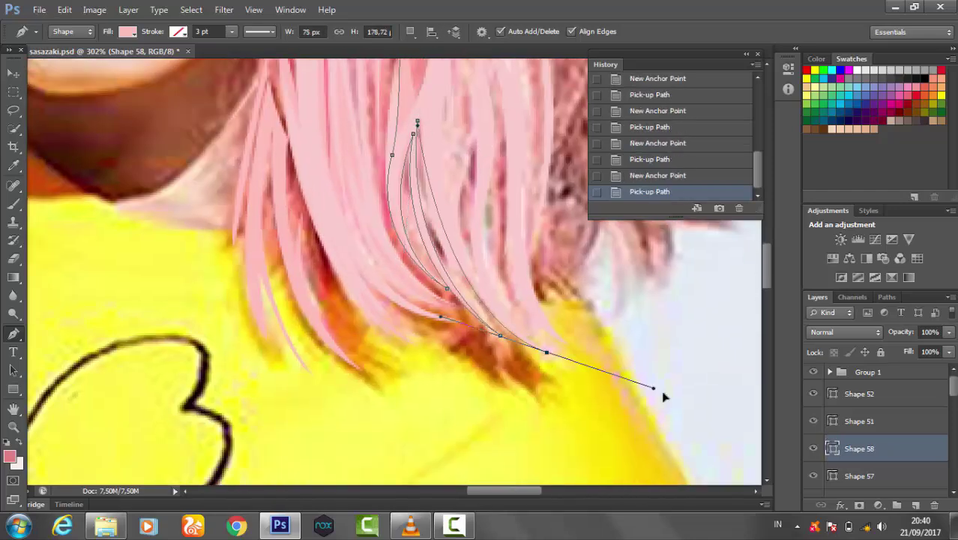
left_click_drag(453, 144, 425, 308)
scroll(418, 238, "up", 2)
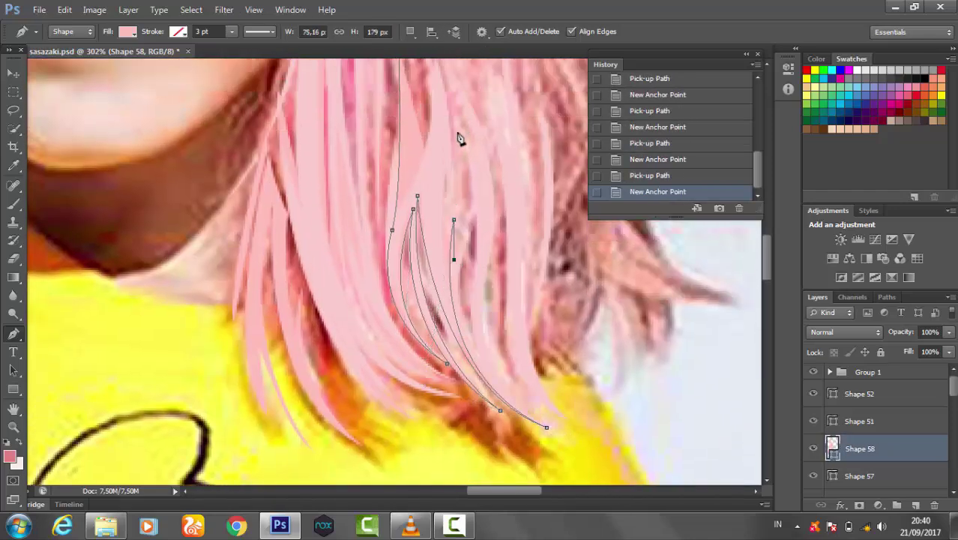
scroll(460, 138, "up", 3)
left_click(465, 204)
left_click(413, 154)
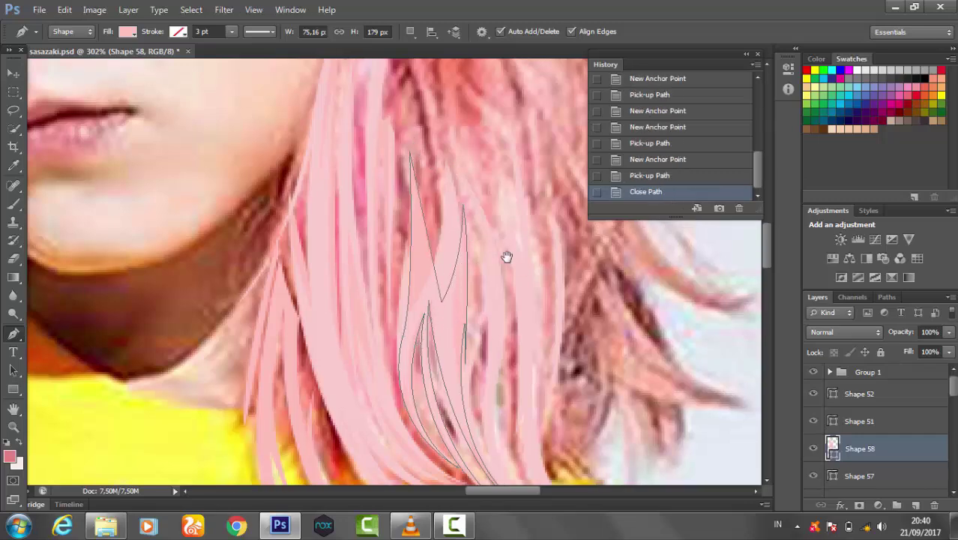
left_click(507, 257)
scroll(504, 254, "down", 5)
Curve the last segments and close the Shape 59 strand, then zoom out.
left_click_drag(491, 300, 492, 345)
left_click_drag(561, 411, 637, 436)
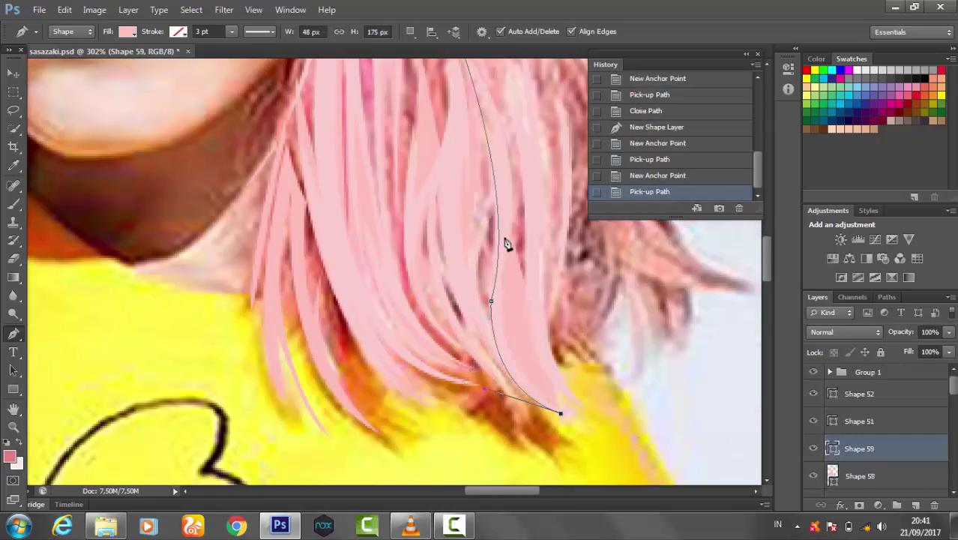
left_click_drag(530, 111, 509, 242)
scroll(509, 241, "down", 3)
left_click(482, 162)
scroll(506, 223, "down", 2)
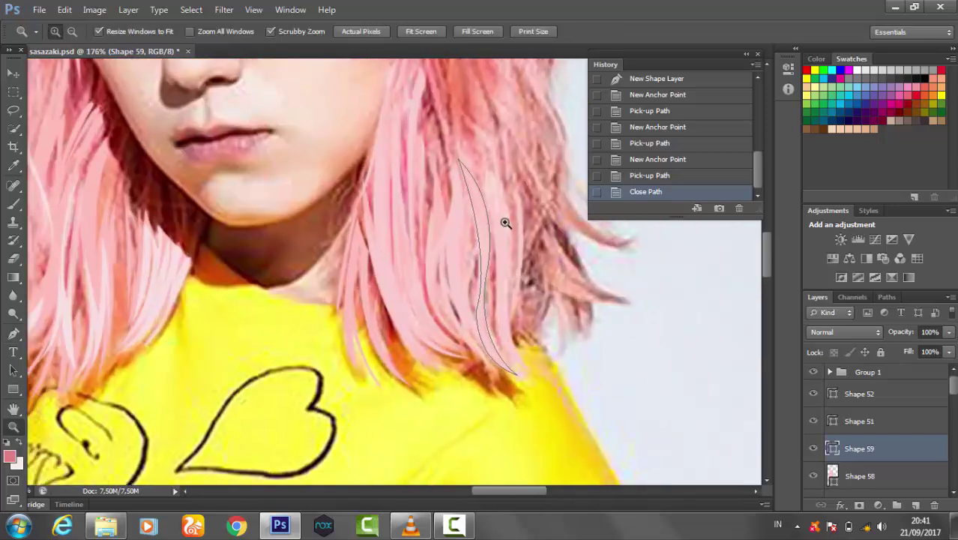
scroll(506, 223, "up", 5)
scroll(462, 328, "down", 1)
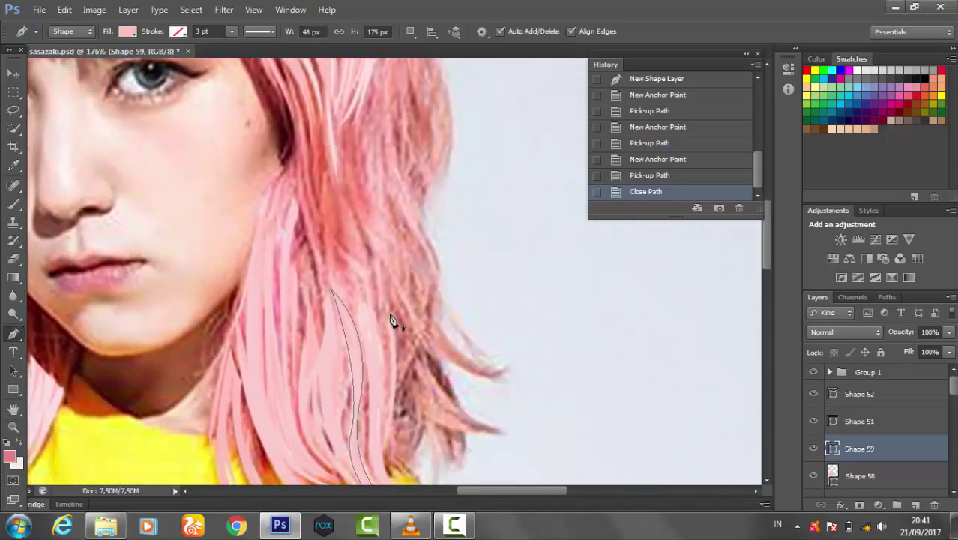
scroll(391, 321, "down", 2)
Draw and close the Shape 60 strand with a sharp bottom corner and curved sides.
left_click(339, 146)
scroll(387, 301, "down", 1)
left_click_drag(371, 289, 367, 357)
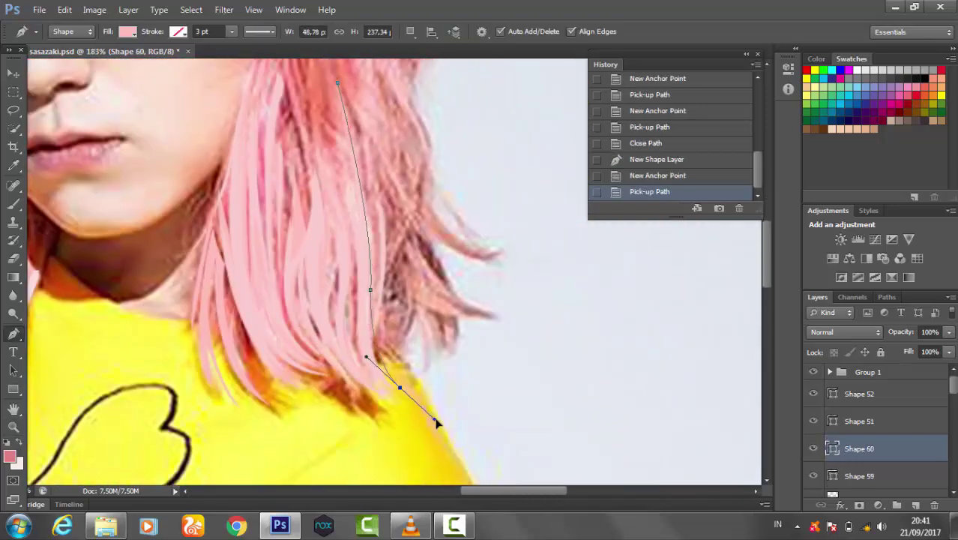
left_click(399, 388)
left_click_drag(363, 259, 385, 161)
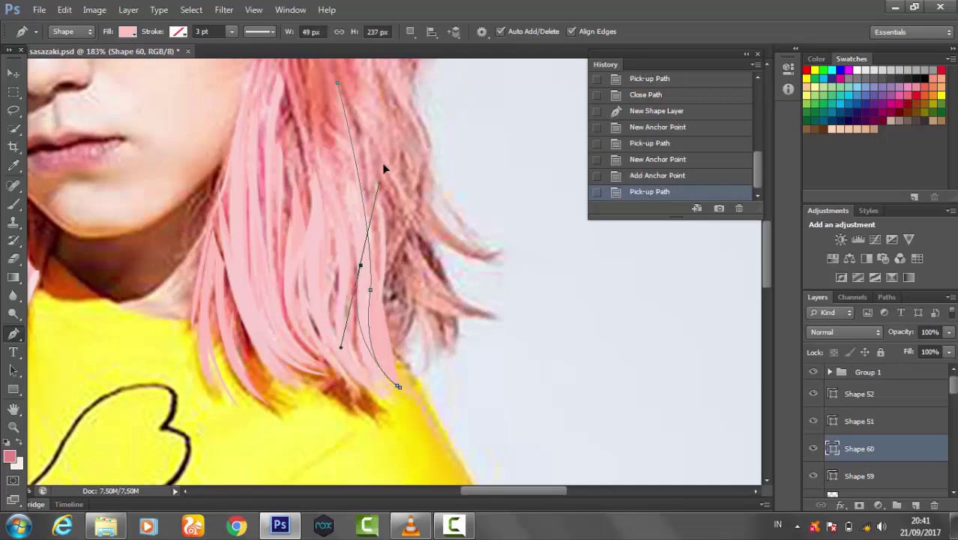
left_click(332, 167)
left_click(347, 311)
left_click_drag(395, 402, 454, 439)
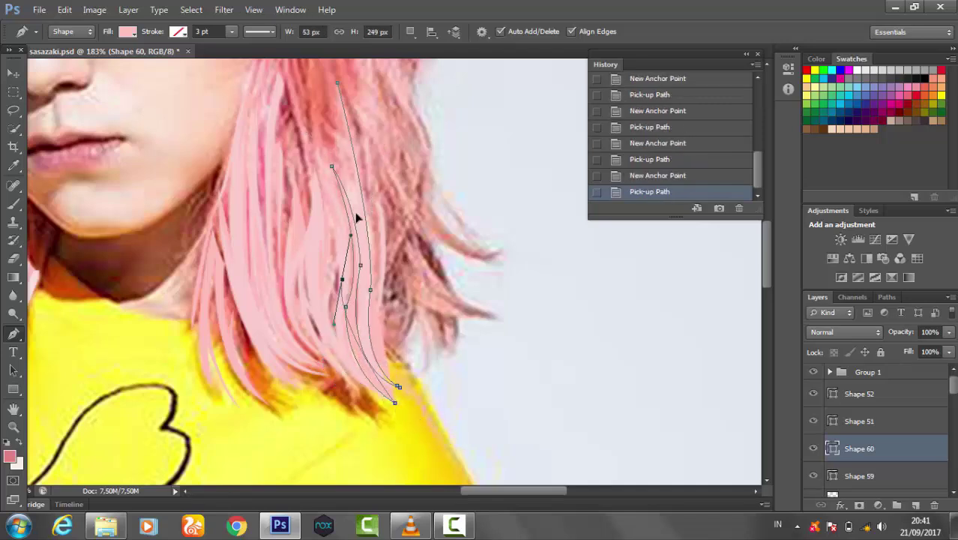
left_click_drag(315, 152, 285, 105)
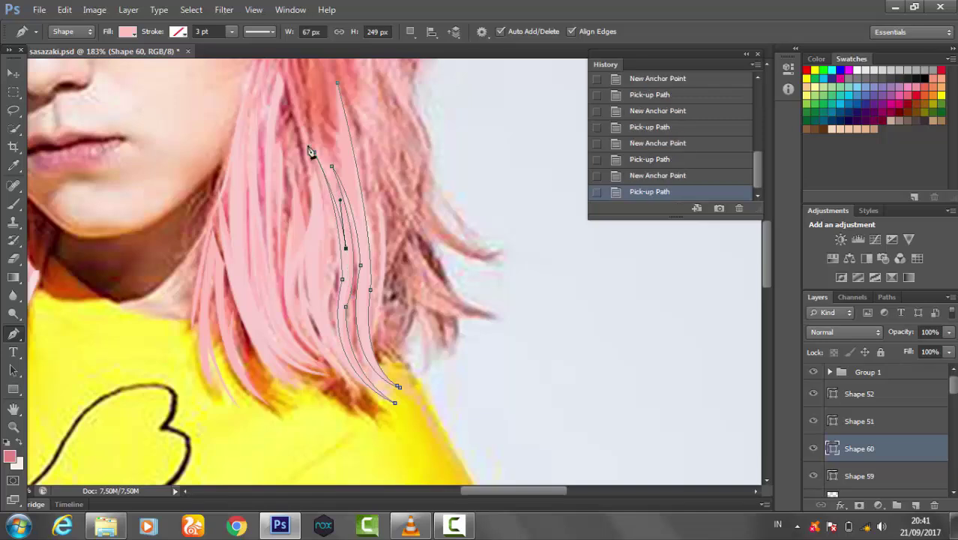
mouse_move(318, 134)
left_mouse_down()
mouse_move(326, 143)
mouse_move(332, 133)
mouse_move(354, 172)
left_mouse_up()
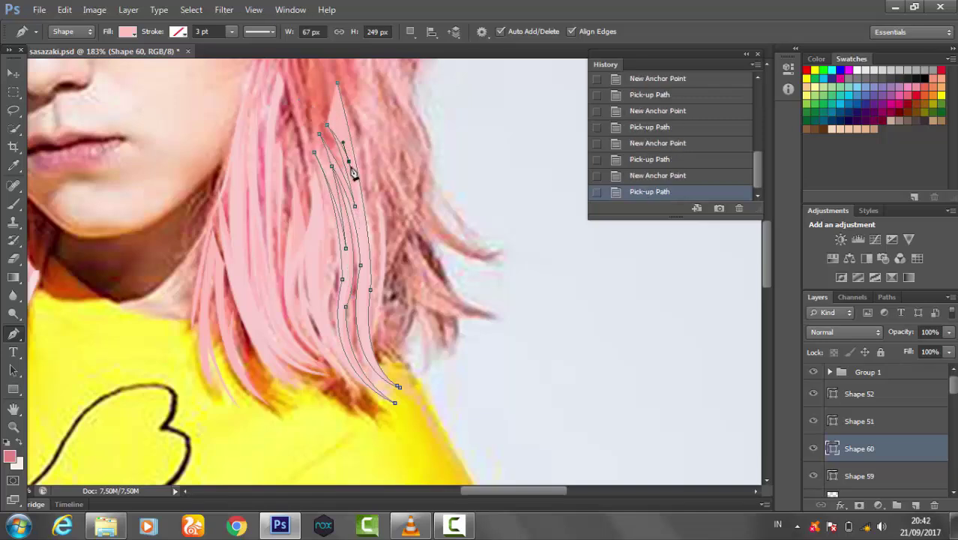
left_click(339, 84)
Draw and close the Shape 61 strand along the right hair edge, then zoom out.
left_click(349, 112)
left_click_drag(366, 335, 349, 410)
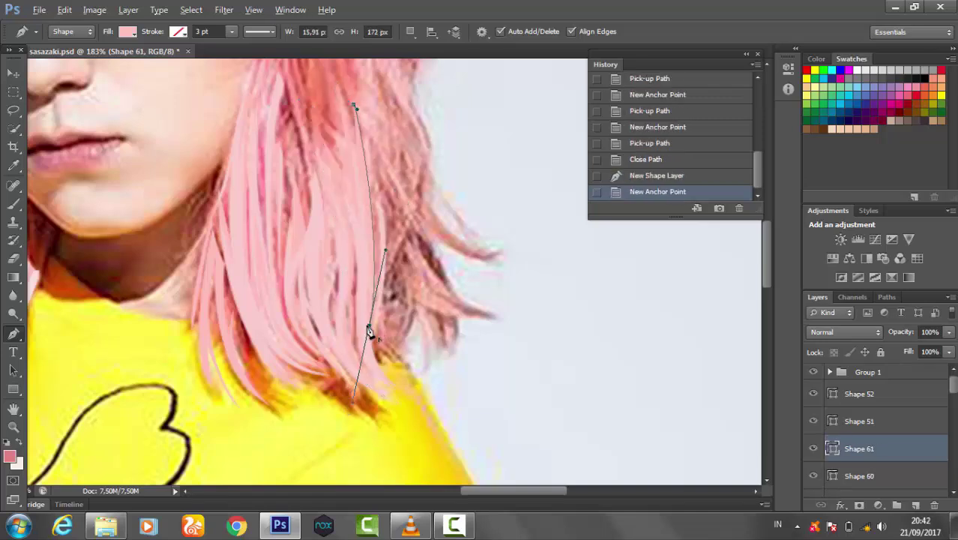
left_click(366, 335, "alt")
scroll(353, 154, "up", 1)
scroll(322, 112, "up", 1)
left_click(301, 78)
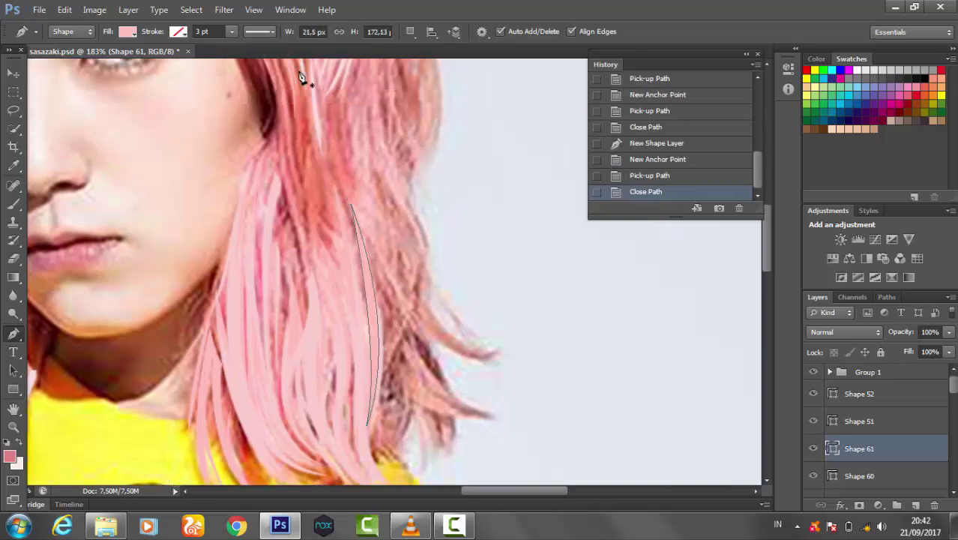
scroll(391, 279, "up", 1)
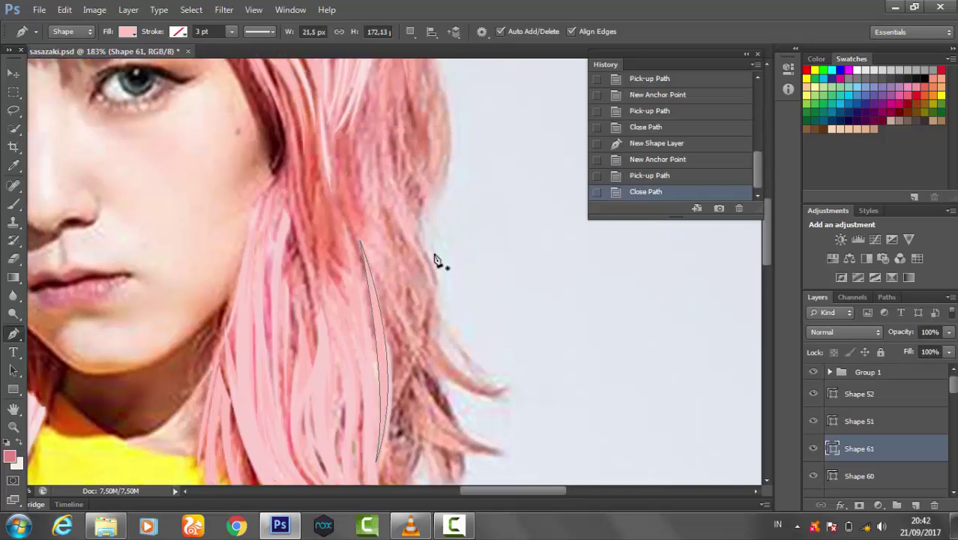
scroll(434, 304, "up", 1)
Briefly show the darker-pink hair layer Shape 2, then hide it again.
left_click_drag(430, 324, 360, 325)
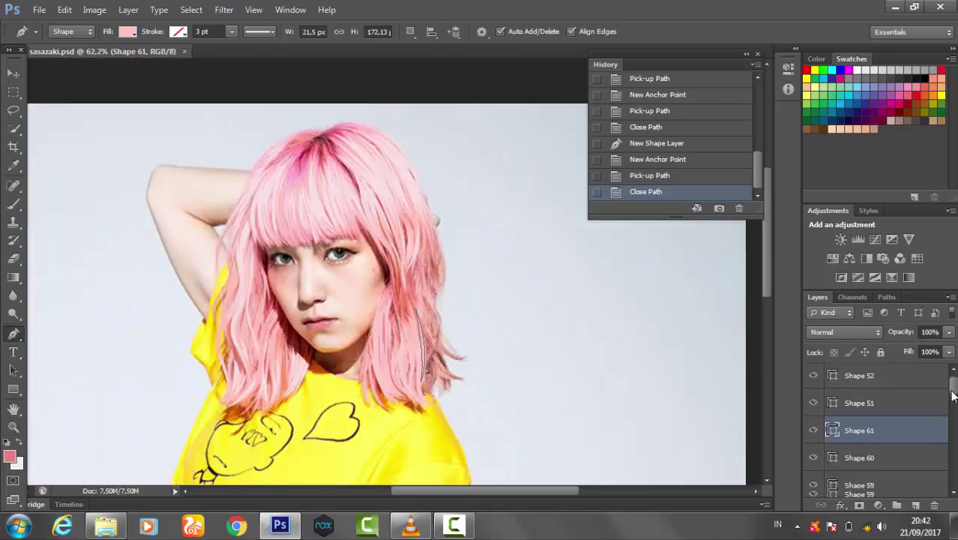
scroll(878, 420, "down", 5)
left_click(813, 464)
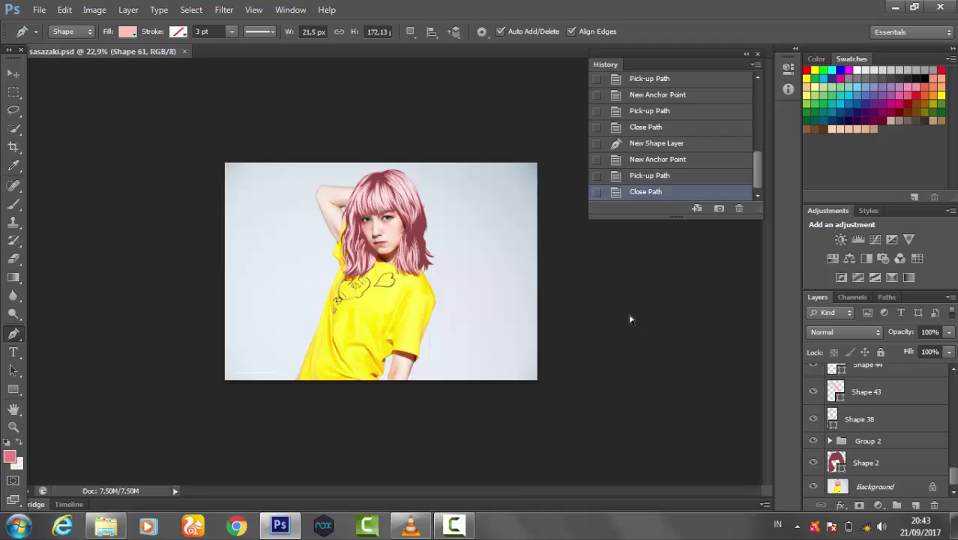
left_click(814, 463)
Zoom to the hair's crown and drag Group 1 and Group 2 above Shape 2.
key("z")
left_click_drag(360, 300, 423, 302)
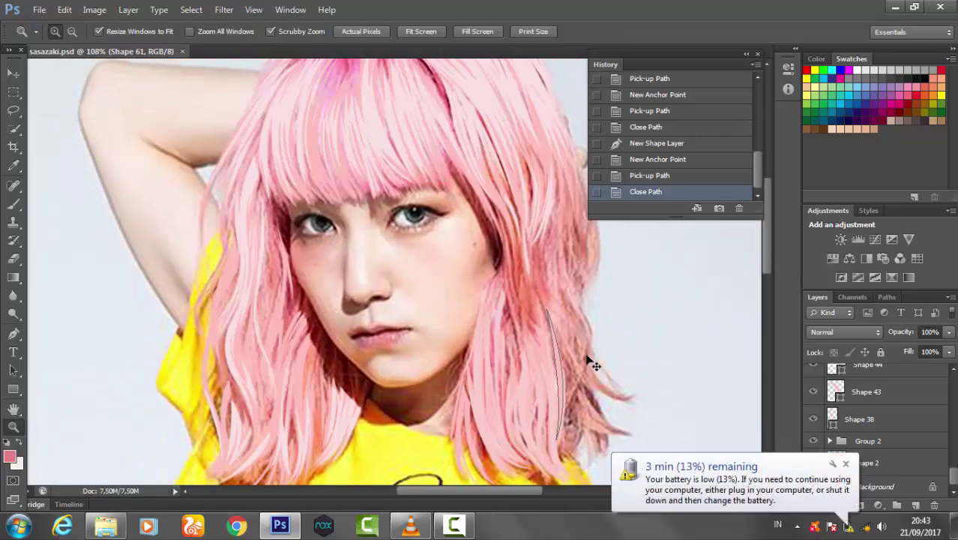
key("p")
mouse_move(469, 304)
left_mouse_down()
mouse_move(372, 240)
mouse_move(407, 217)
left_mouse_up()
key("z")
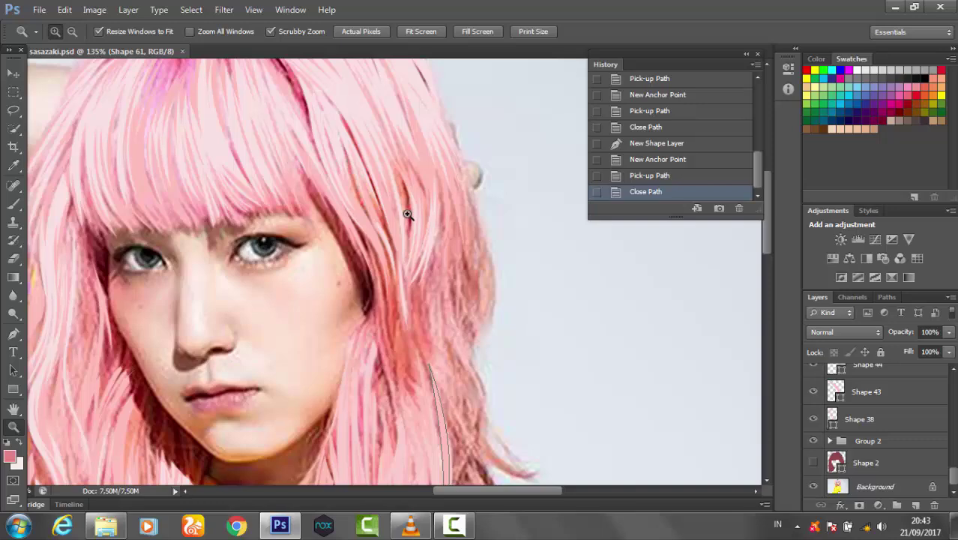
left_click_drag(407, 215, 487, 375)
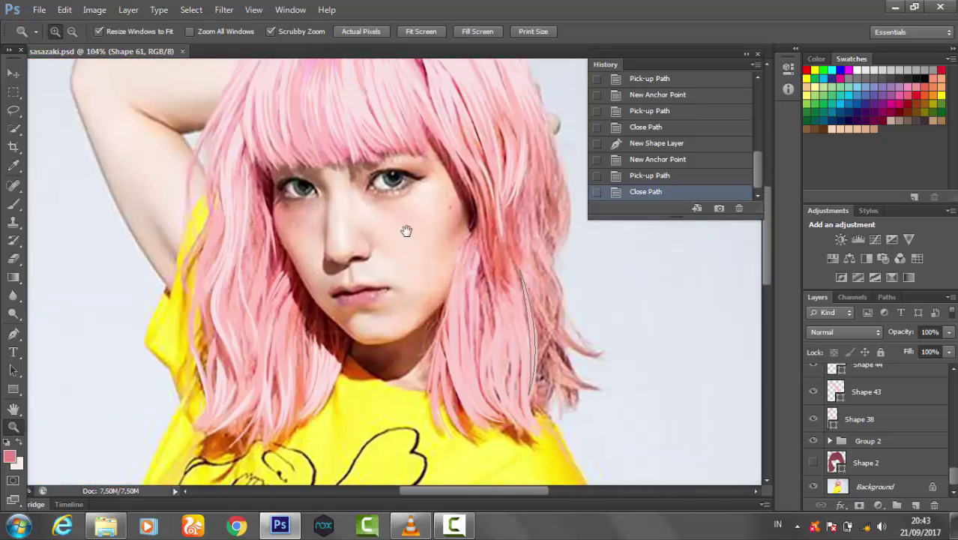
mouse_move(412, 335)
left_mouse_down()
mouse_move(453, 255)
mouse_move(510, 255)
left_mouse_up()
left_click(833, 469)
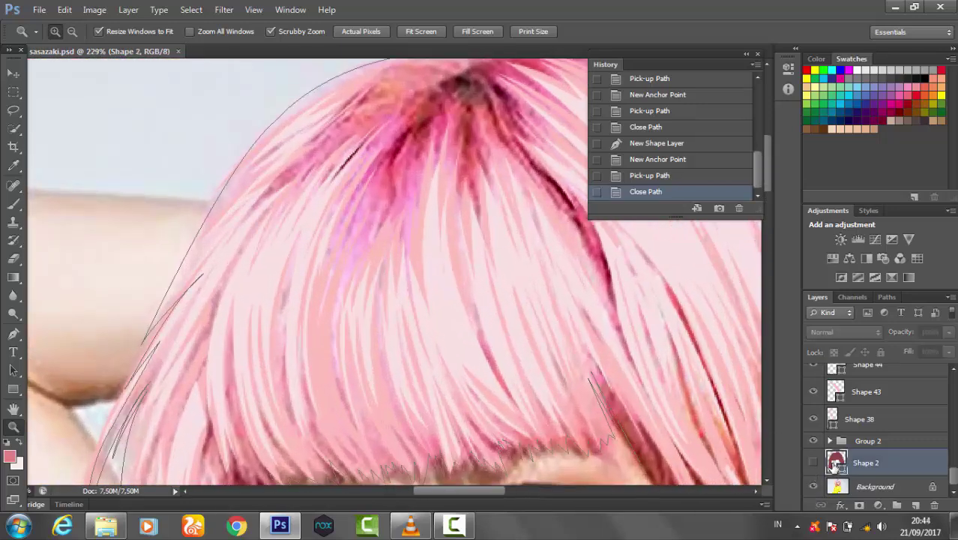
left_click_drag(835, 466, 847, 401)
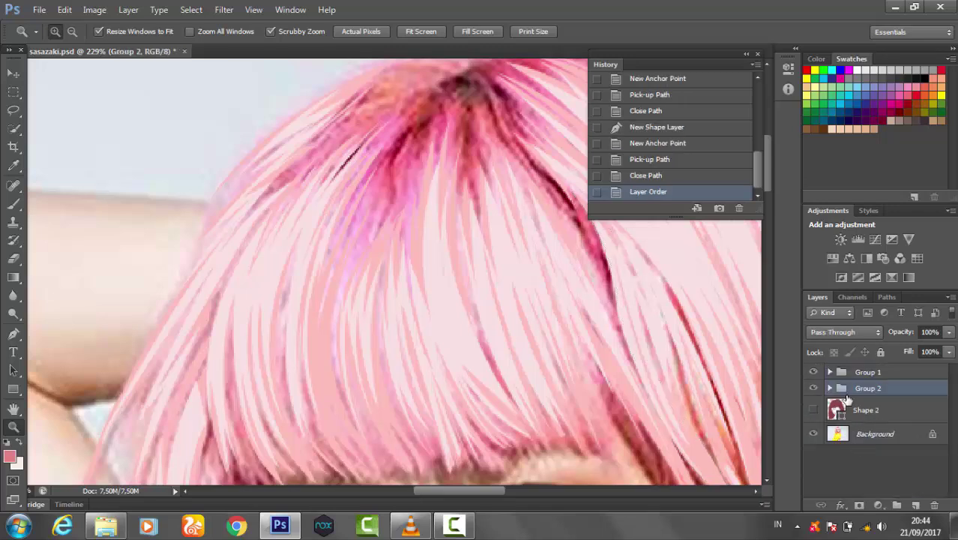
left_click(840, 408)
Start a Pen-tool shape path at the crown, placing anchors down through the bangs.
left_click(13, 335)
left_click(403, 443)
left_click(433, 134)
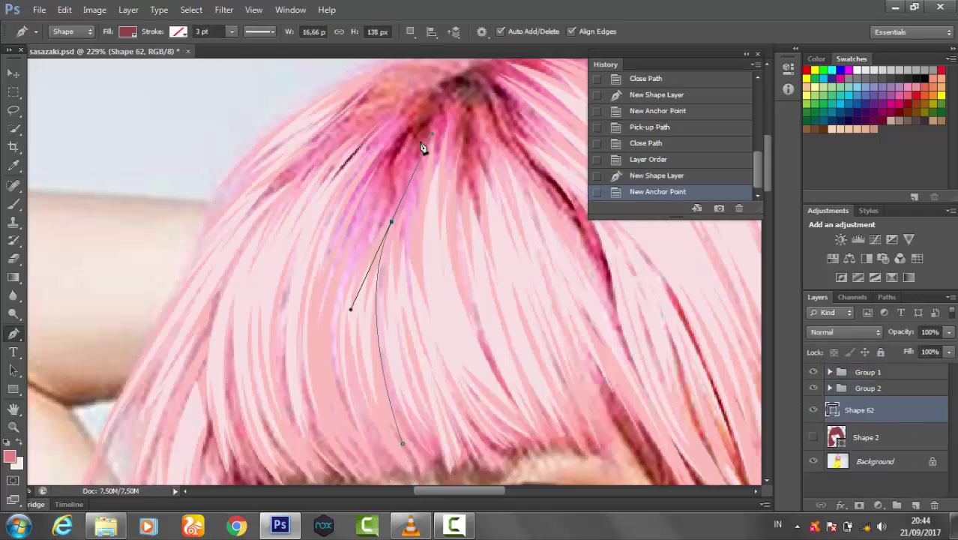
left_click(338, 348)
scroll(369, 320, "down", 3)
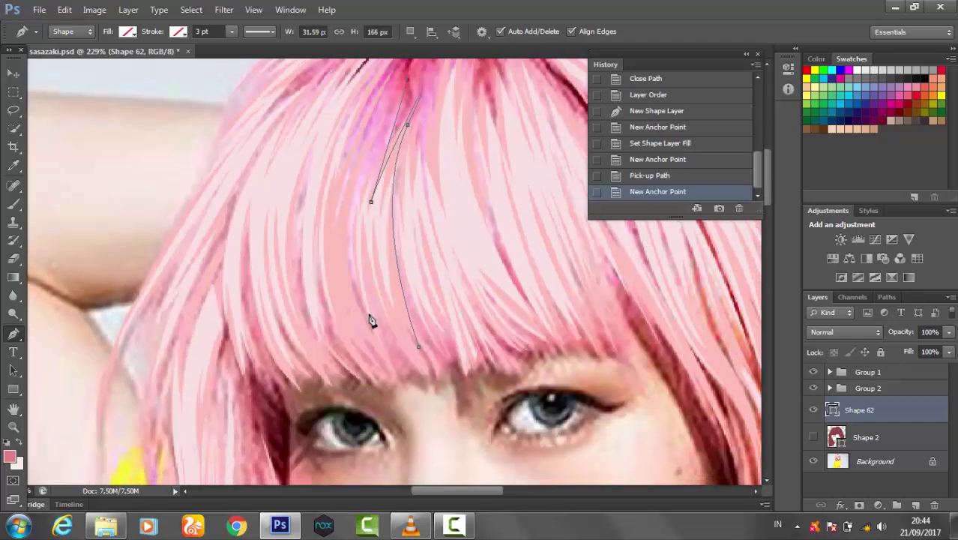
left_click(395, 406)
scroll(395, 394, "up", 2)
left_click(397, 379)
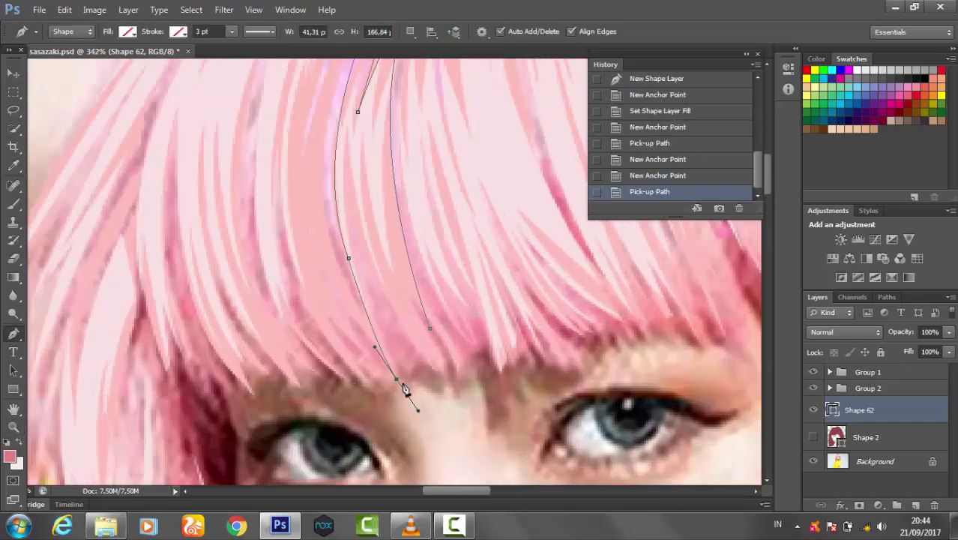
left_click(349, 175)
left_click_drag(441, 379, 500, 433)
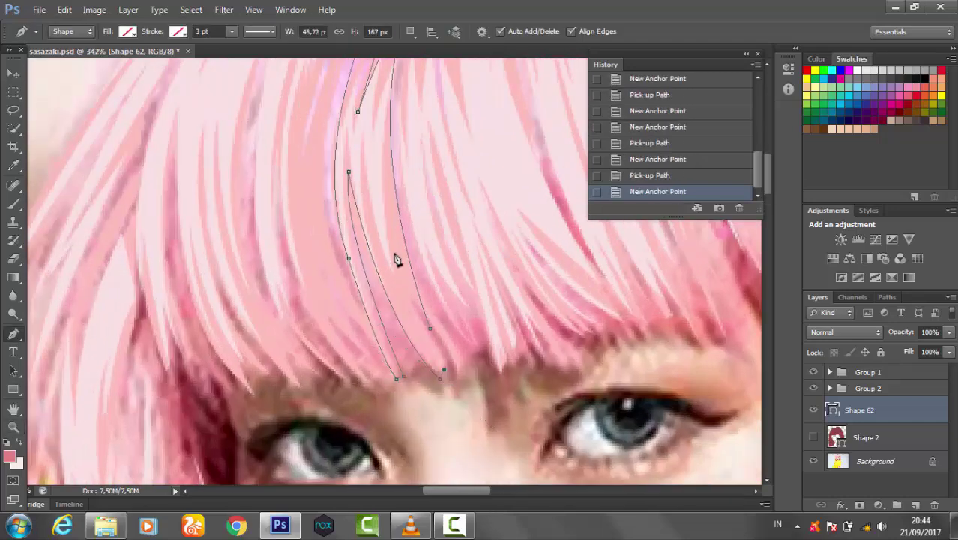
Set the strand's fill to a light pink sampled from the hair.
left_click(128, 32)
left_click(201, 53)
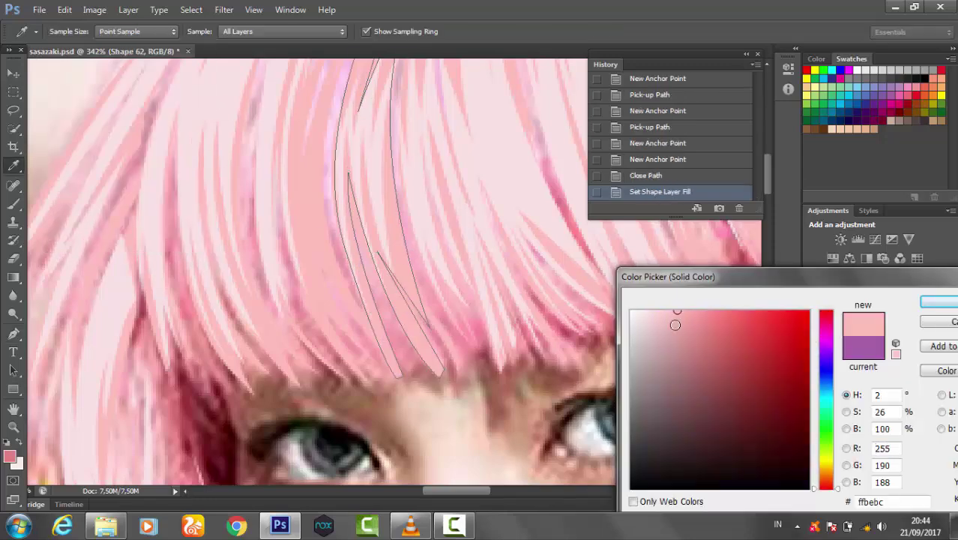
left_click(687, 321)
key("Return")
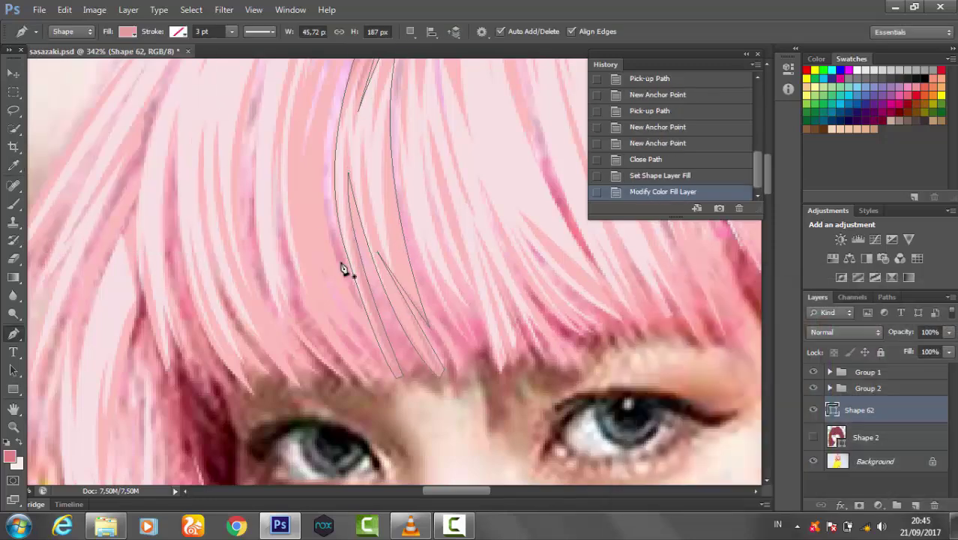
Curve the strand outline along the hair toward the bangs.
scroll(345, 225, "up", 3)
left_click(336, 142)
left_click_drag(313, 231, 342, 360)
left_click(337, 342)
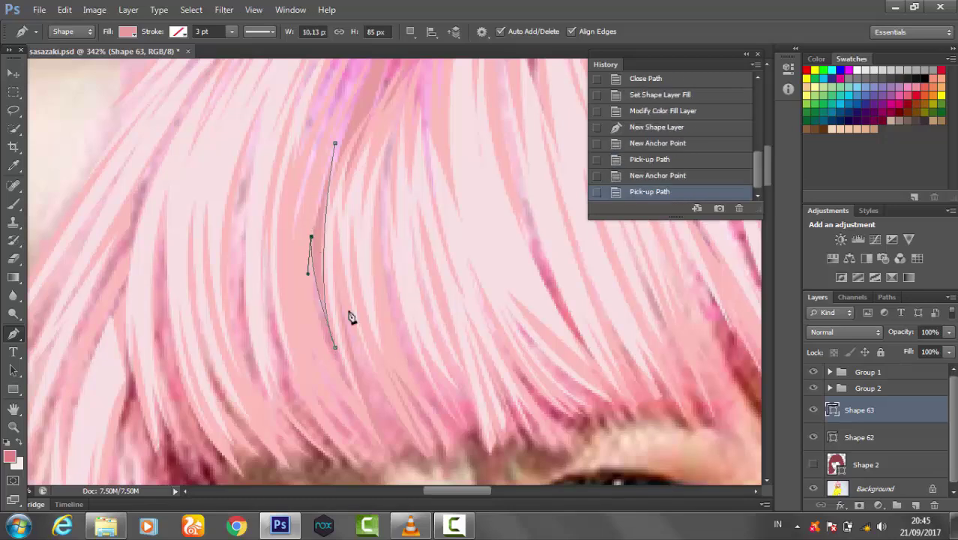
left_click_drag(351, 317, 329, 206)
left_click_drag(370, 346, 415, 393)
left_click(280, 250)
left_click(259, 156)
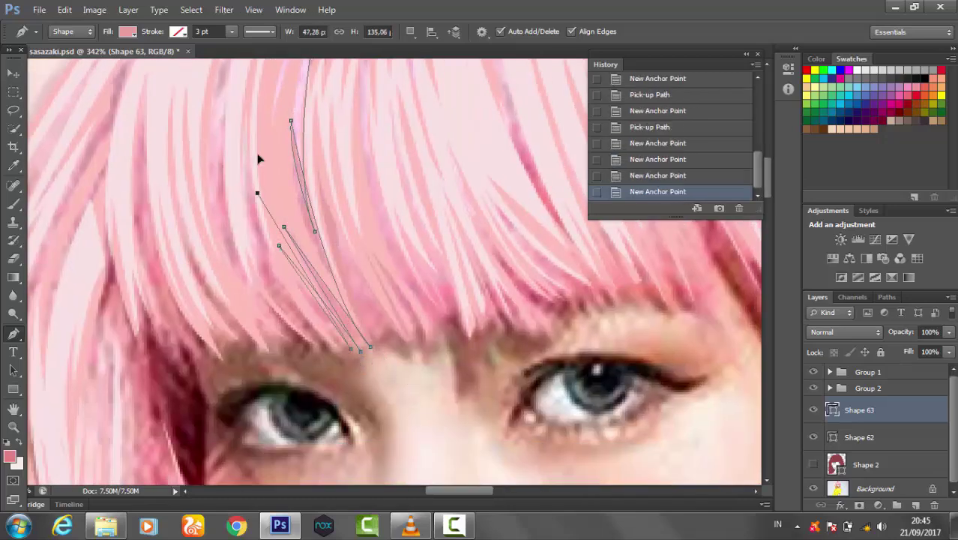
Add anchors at the strand's tip and extend the outline back up the hair.
scroll(285, 248, "up", 3)
left_click(288, 248)
scroll(290, 256, "down", 3)
left_click_drag(359, 373, 283, 295)
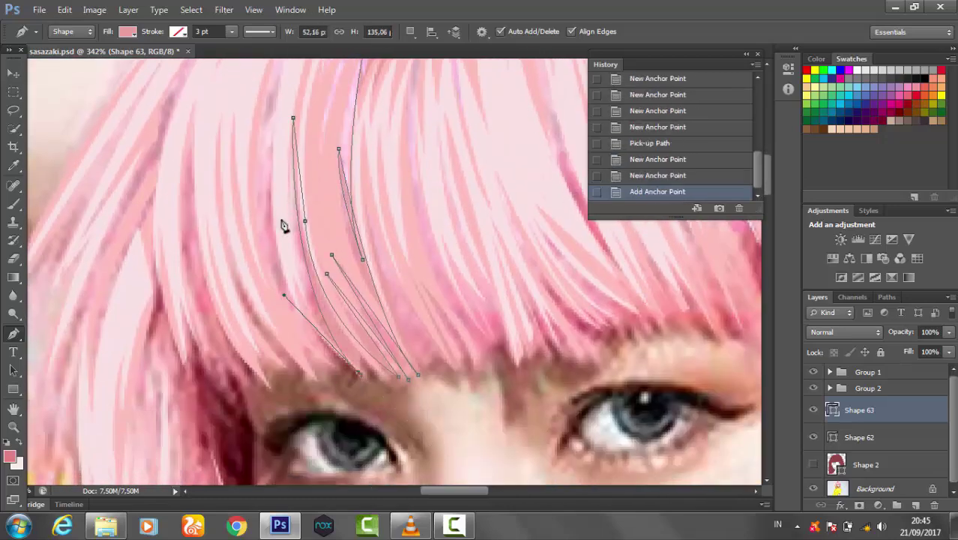
left_click(293, 192)
scroll(317, 325, "up", 5)
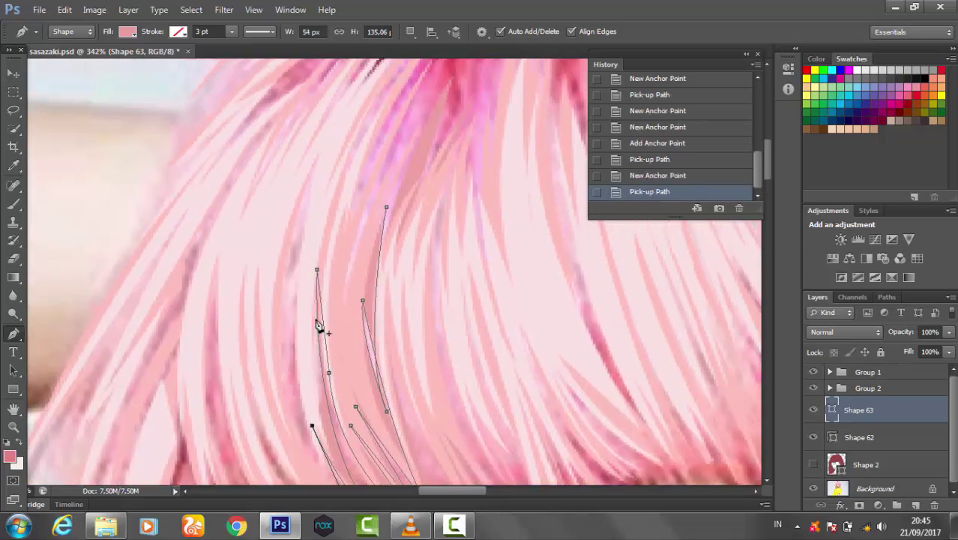
left_click(342, 196)
scroll(300, 225, "up", 3)
Turn the fill off, then finish the outline through the crown and close it.
left_click(127, 32)
left_click(60, 63)
left_click(357, 193)
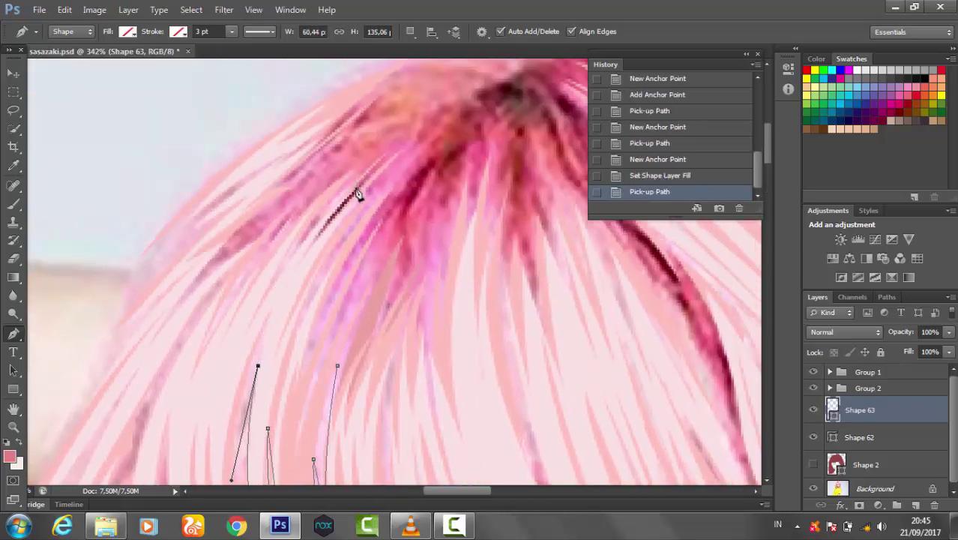
left_click(295, 337)
scroll(375, 263, "up", 1)
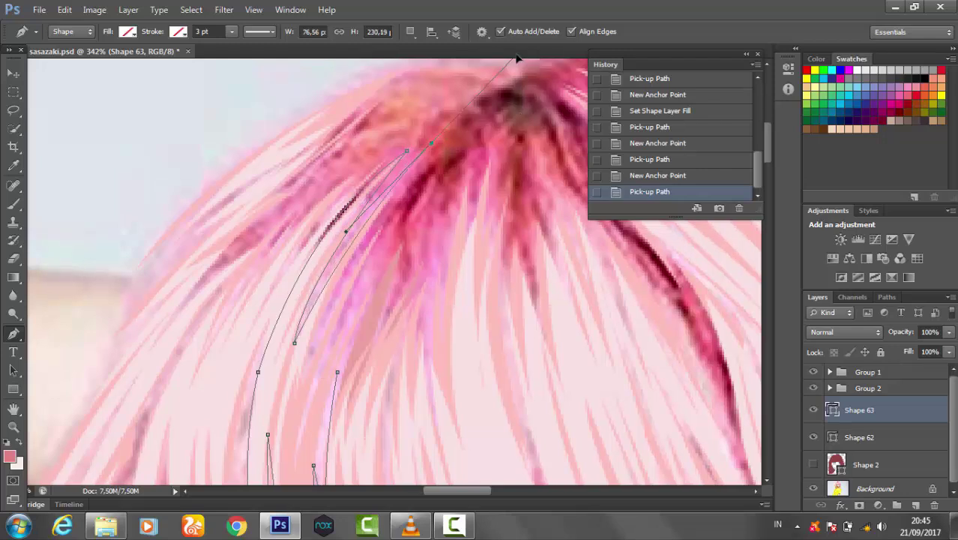
left_click(432, 156)
scroll(338, 283, "down", 4)
left_click_drag(339, 284, 289, 420)
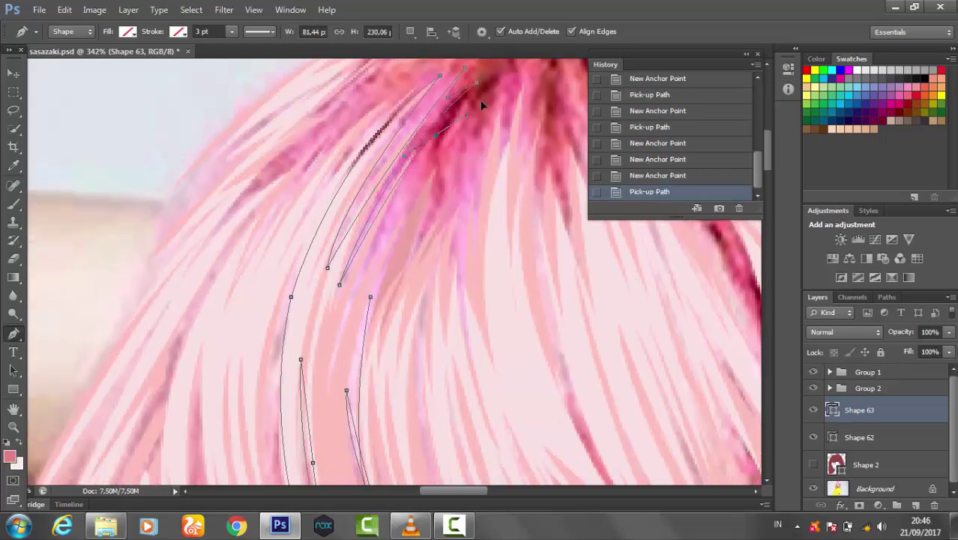
left_click(365, 226)
left_click(351, 302)
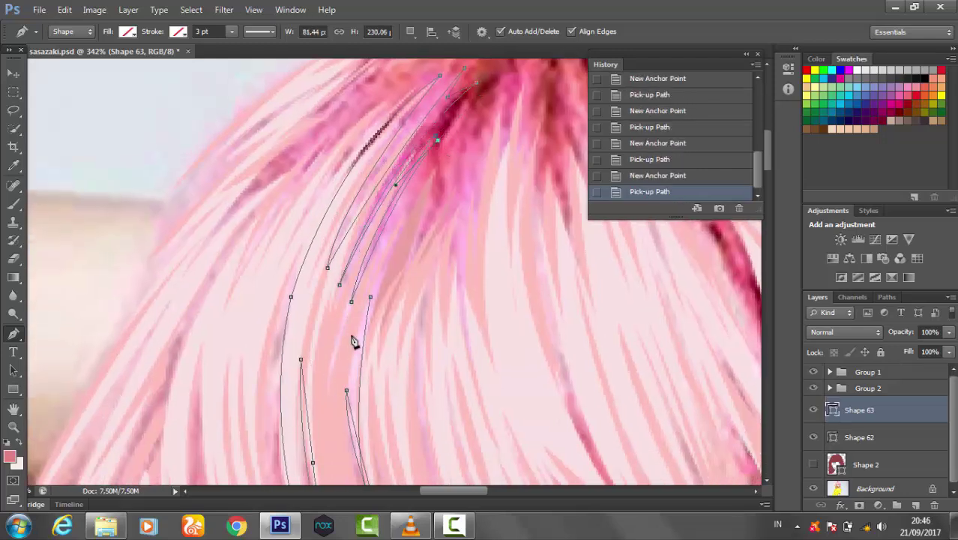
left_click(354, 341)
Fill the closed Shape 63 strand with pink #eba3a0.
left_click(128, 32)
left_click(201, 47)
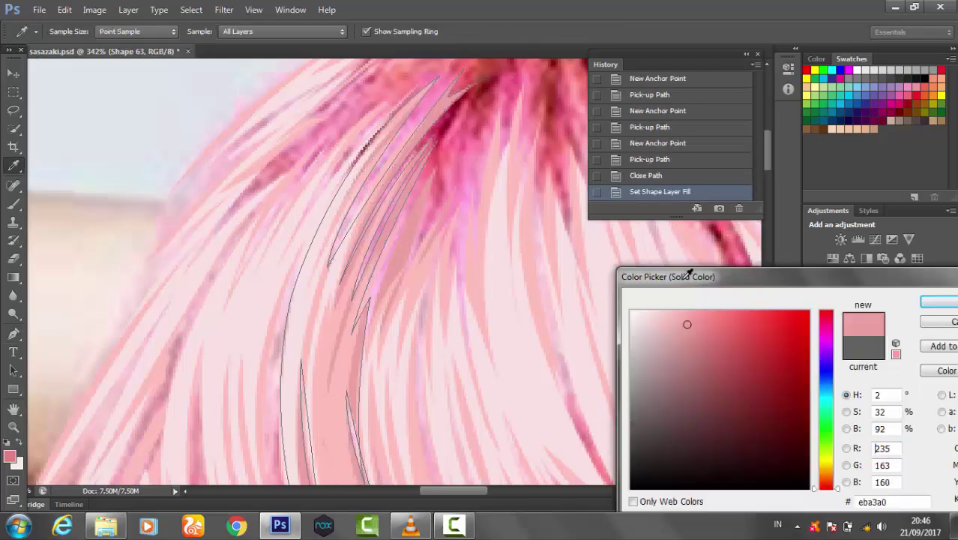
key("Return")
key("v")
scroll(509, 396, "down", 5)
scroll(524, 306, "up", 2)
Draw a strand in the bangs (Shape 64), move its layer up one, and fill it pink.
scroll(445, 293, "down", 4)
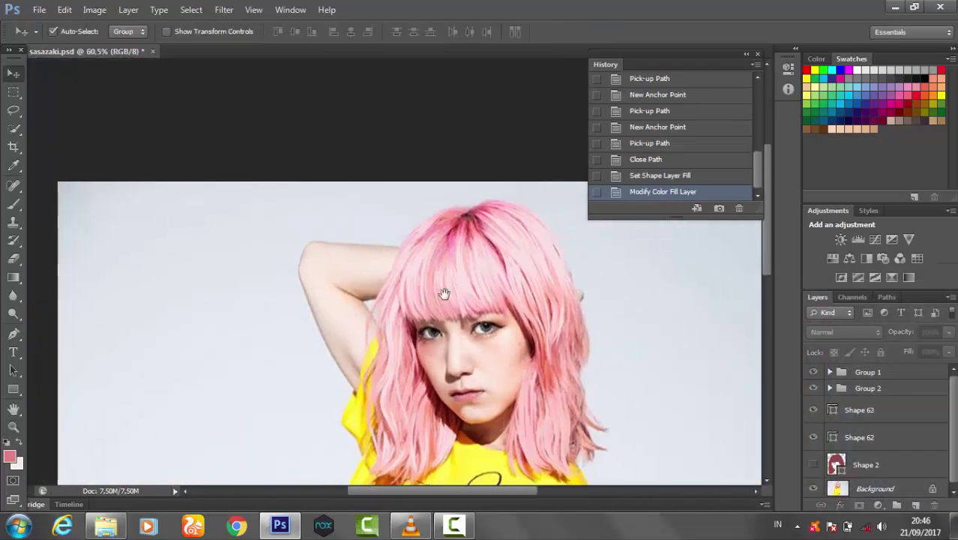
scroll(445, 293, "up", 4)
scroll(398, 231, "up", 3)
key("p")
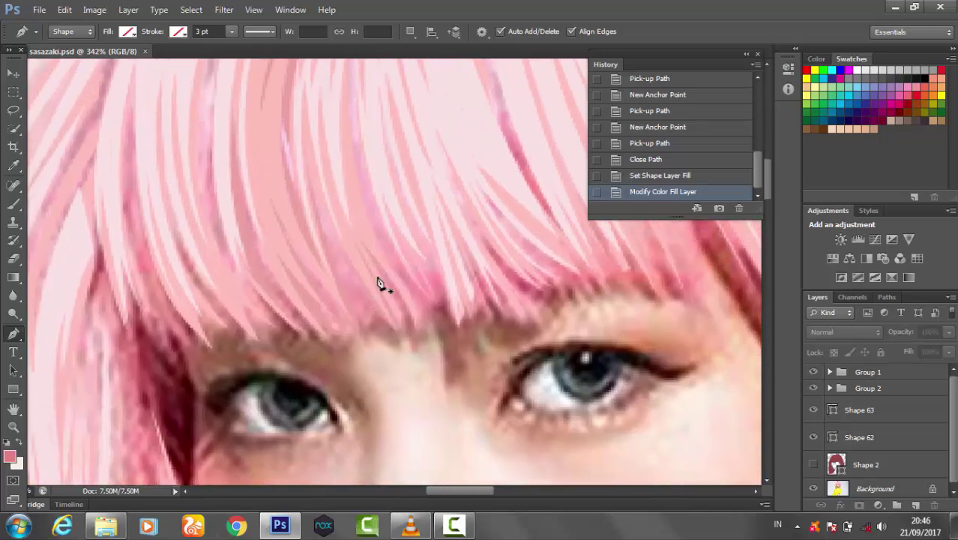
left_click(306, 154)
left_click_drag(384, 323, 440, 369)
key("ctrl+bracketright")
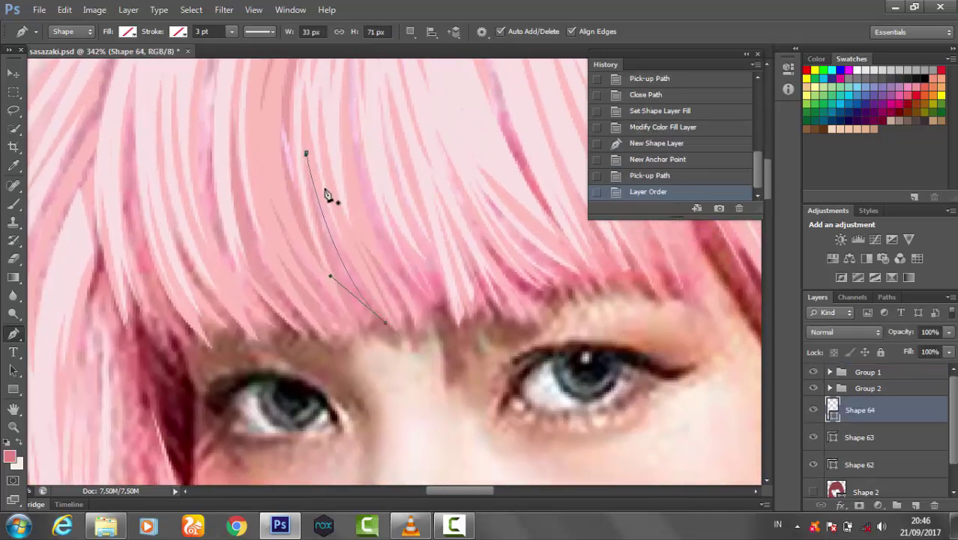
left_click(385, 330)
left_click(332, 197)
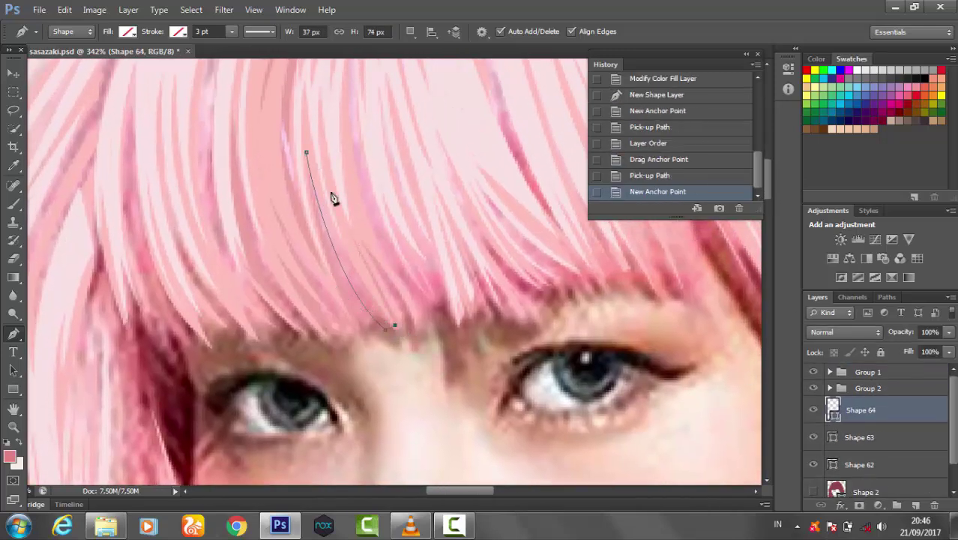
left_click(313, 153)
left_click(128, 32)
double_click(832, 412)
left_click(687, 326)
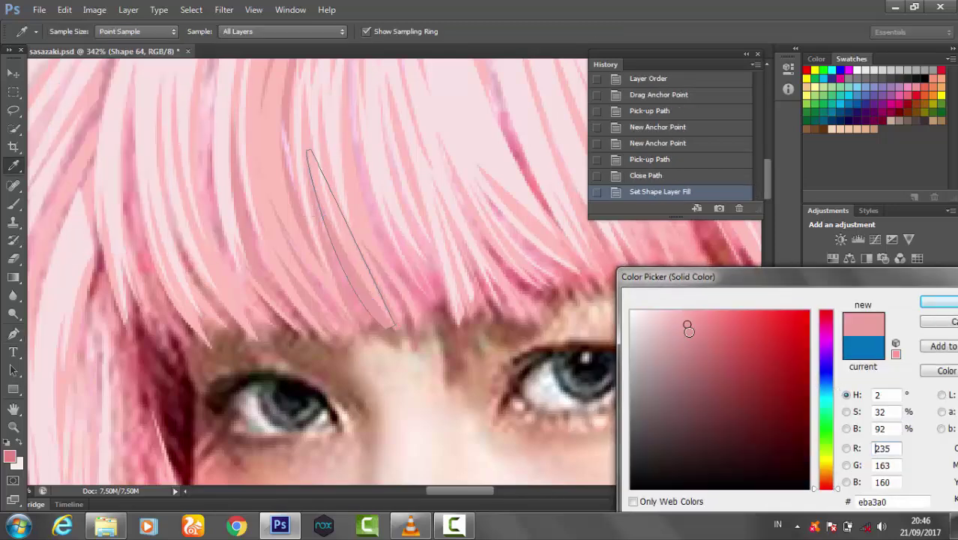
key("Return")
Zoom out and start Shape 65 with curved anchors down the bangs.
key("z")
mouse_move(449, 203)
left_mouse_down()
mouse_move(375, 197)
mouse_move(366, 152)
mouse_move(334, 131)
left_mouse_up()
key("p")
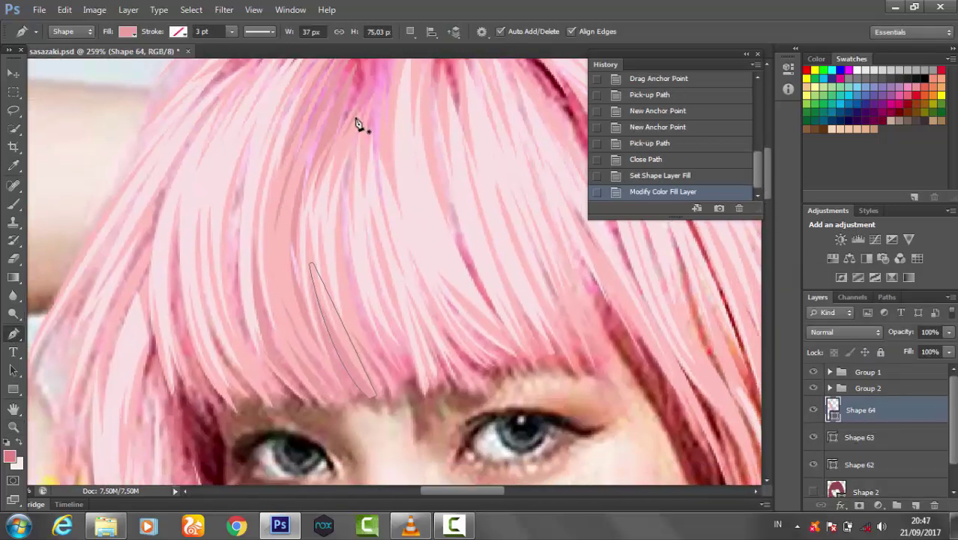
left_click(357, 112)
left_click_drag(393, 365, 471, 454)
scroll(388, 401, "up", 3)
left_click(396, 342)
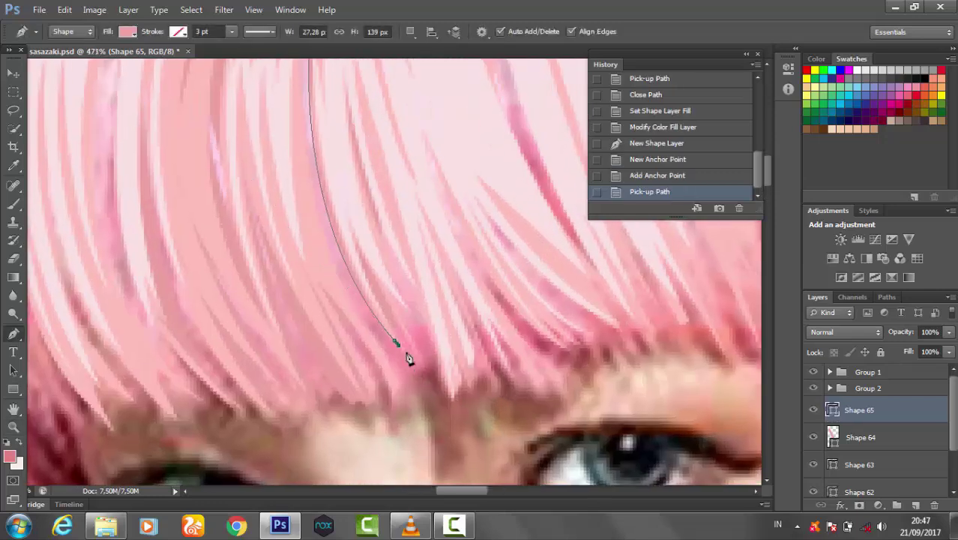
left_click(365, 262)
left_click(398, 346)
Carry Shape 65's outline back up to the crown and close it.
left_click(369, 223)
left_click(451, 397)
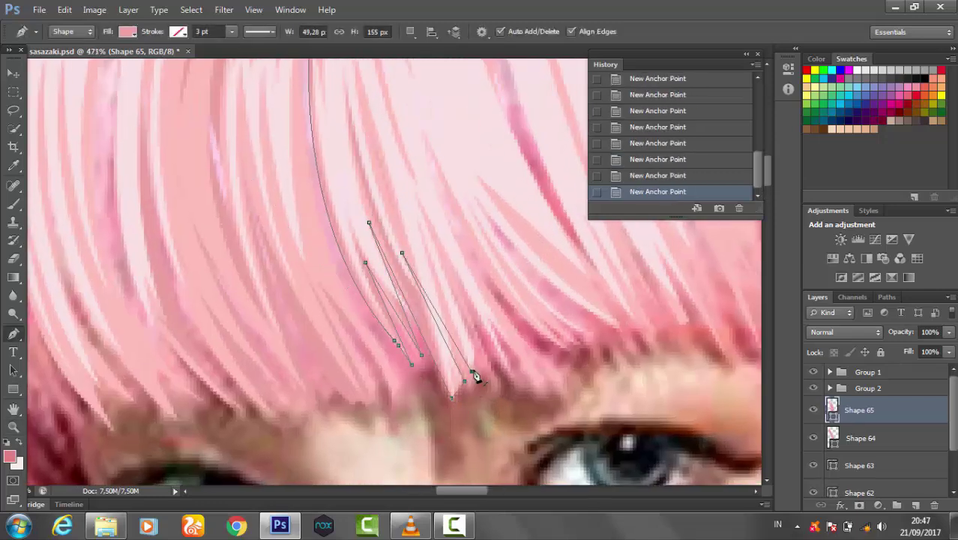
scroll(474, 377, "down", 5)
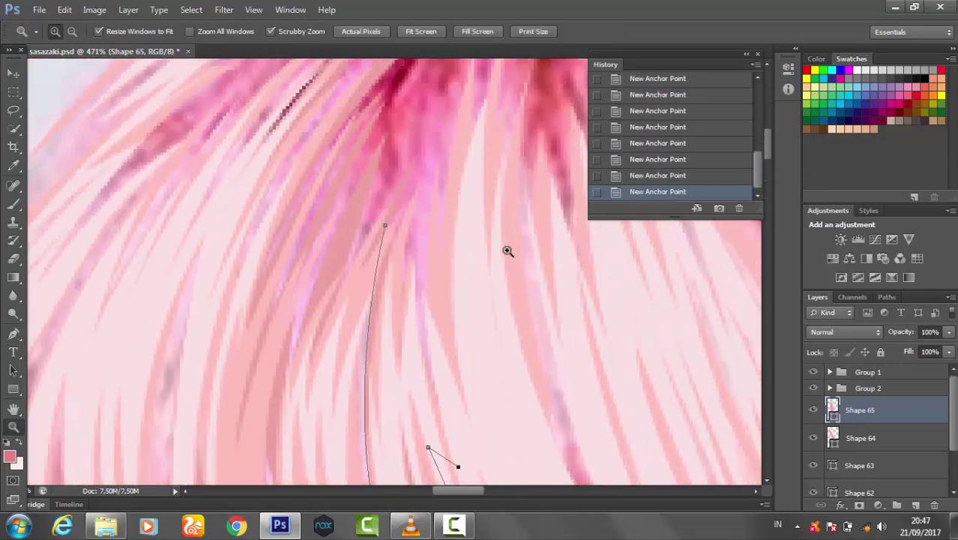
left_click_drag(518, 111, 516, 117)
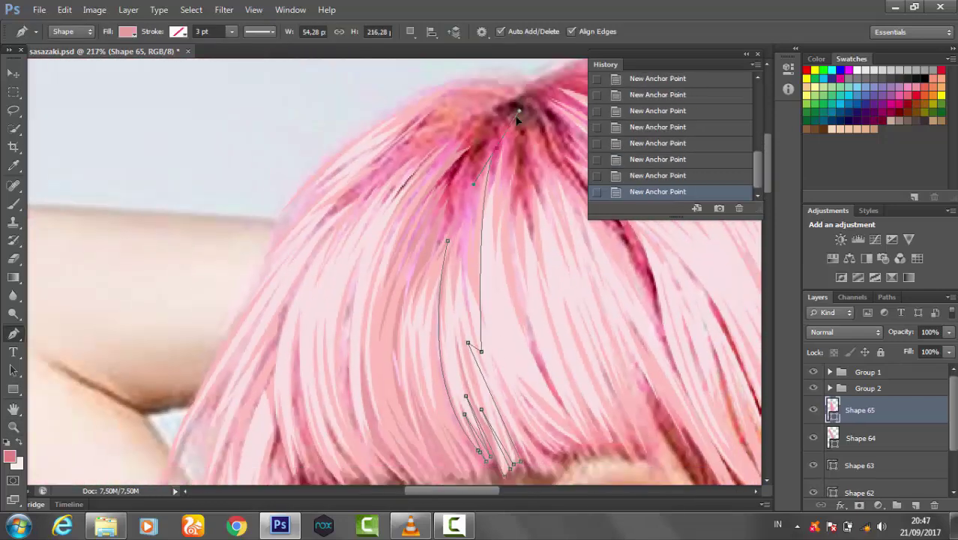
left_click(461, 327)
left_click(448, 240)
scroll(433, 284, "down", 3)
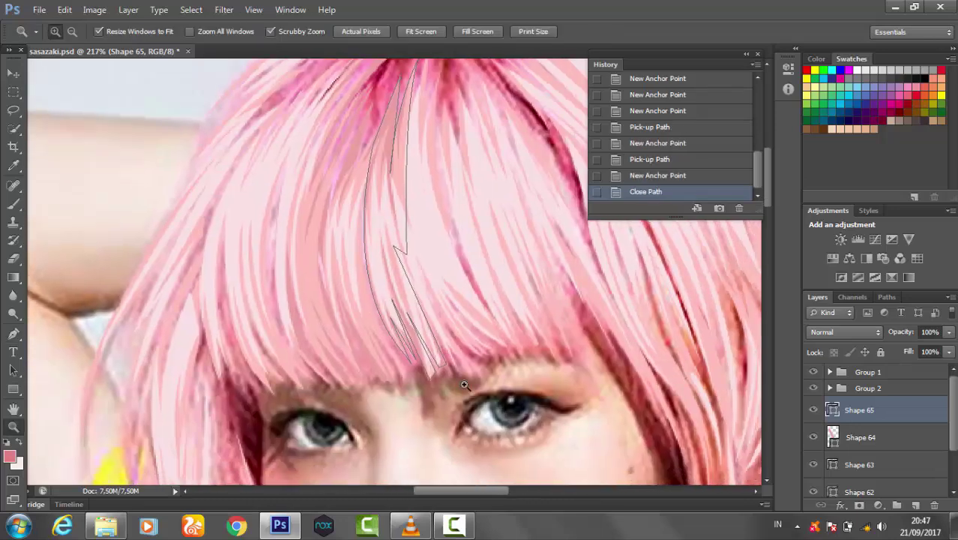
scroll(407, 221, "up", 3)
Draw and close Shape 66, a curved strand from the bangs up toward the crown.
left_click(406, 222)
left_click_drag(488, 338, 502, 334)
left_click(439, 259)
left_click_drag(440, 260, 426, 208)
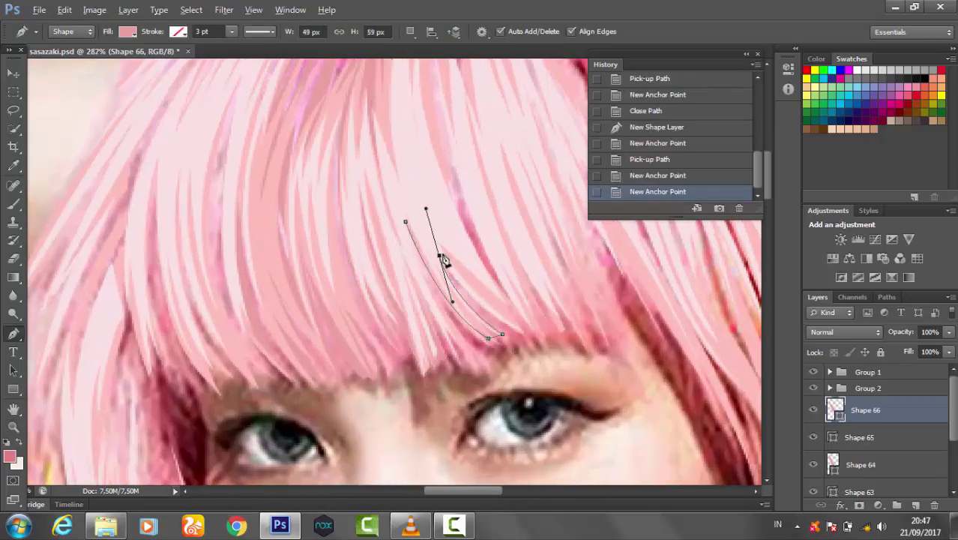
left_click(564, 357)
scroll(520, 300, "up", 5)
left_click(439, 225)
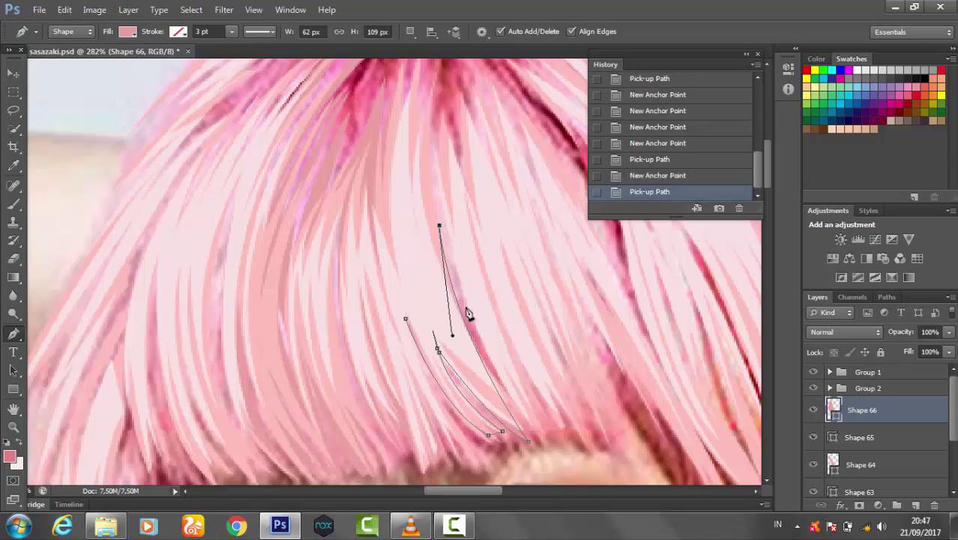
scroll(444, 235, "up", 3)
mouse_move(443, 231)
left_mouse_down()
mouse_move(418, 321)
mouse_move(385, 259)
left_mouse_up()
scroll(390, 186, "down", 5)
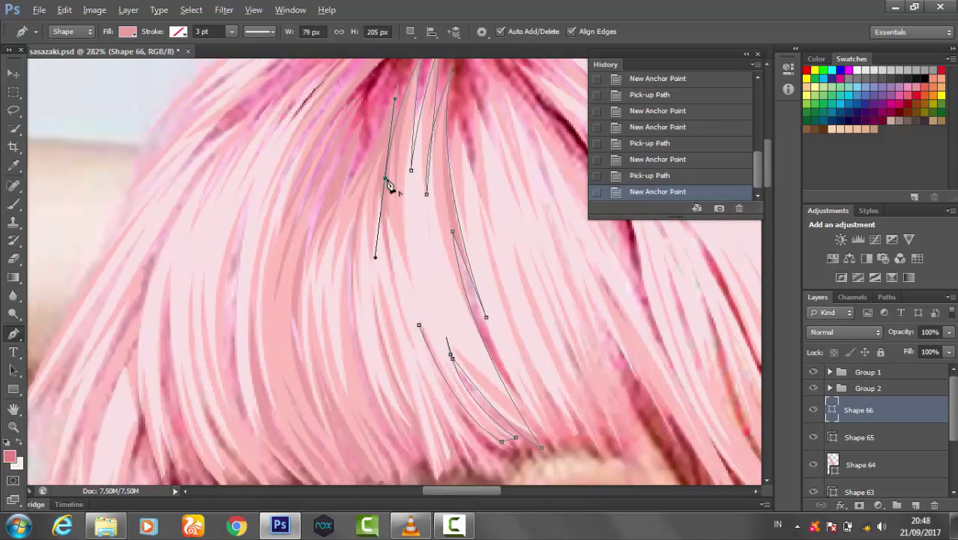
left_click(450, 357)
Draw and close Shape 67, one more strand across the bangs.
scroll(390, 263, "down", 5)
left_click(342, 317)
left_click(344, 375)
left_click(368, 137)
scroll(389, 187, "up", 5)
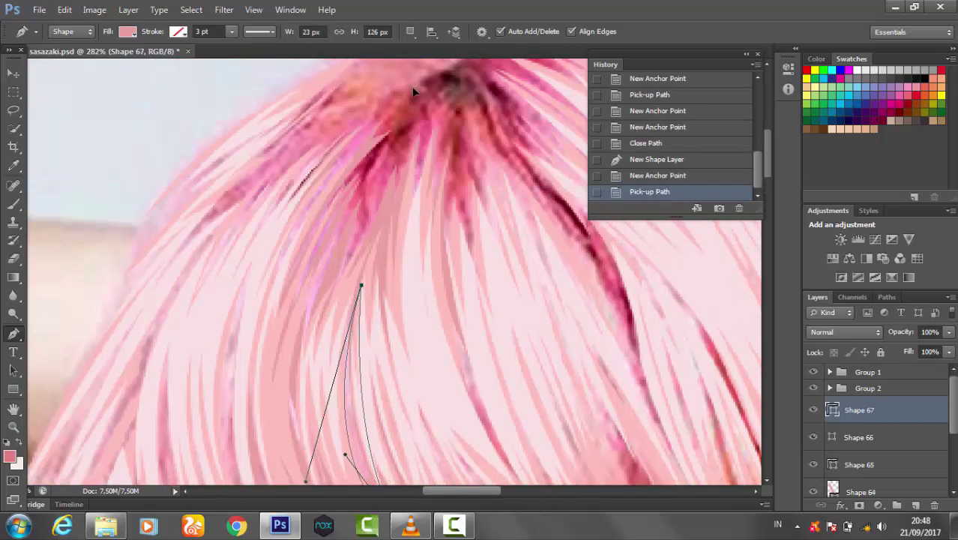
left_click(413, 91)
key("ctrl+minus")
key("ctrl+minus")
key("ctrl+minus")
Zoom in on the bangs and begin Shape 68's pointed strand outline with the Pen tool.
key("z")
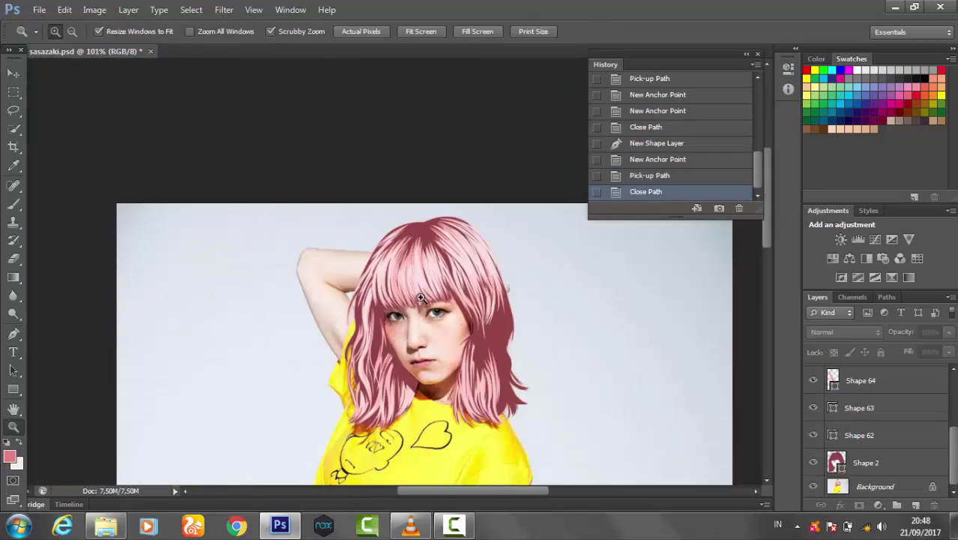
left_click(421, 298)
key("p")
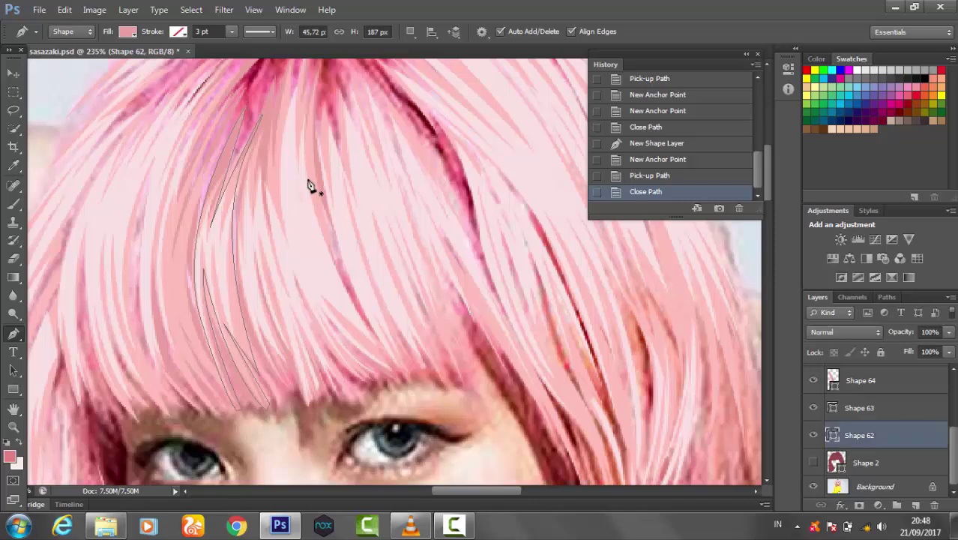
left_click(315, 159)
left_click(369, 282)
left_click(402, 366)
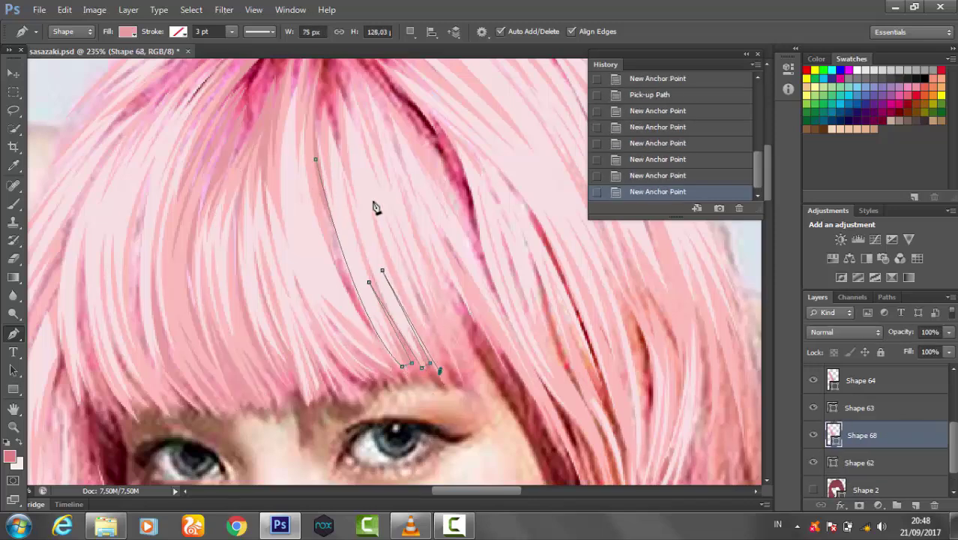
left_click(488, 332)
left_click(519, 407)
left_click_drag(576, 482, 535, 368)
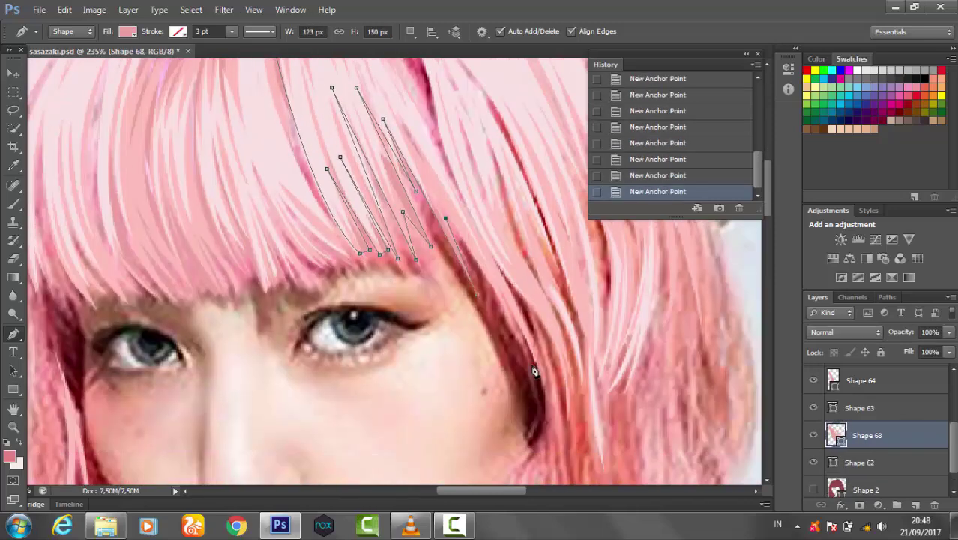
Turn off the shape fill and extend the strand outline down the side hair.
scroll(556, 392, "down", 5)
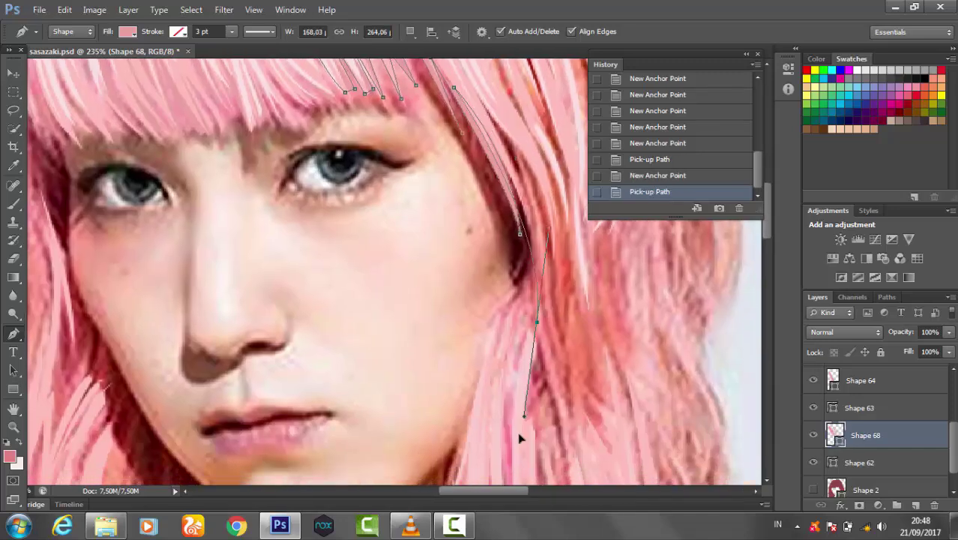
left_click(537, 321)
left_click(525, 300)
scroll(540, 285, "down", 3)
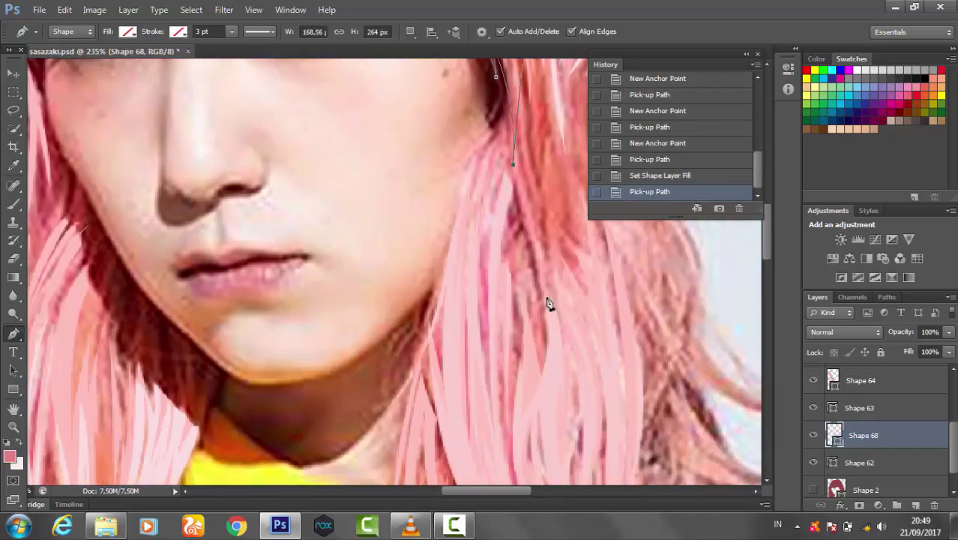
left_click(558, 289)
scroll(551, 285, "up", 1)
left_click(525, 142)
scroll(525, 150, "up", 3)
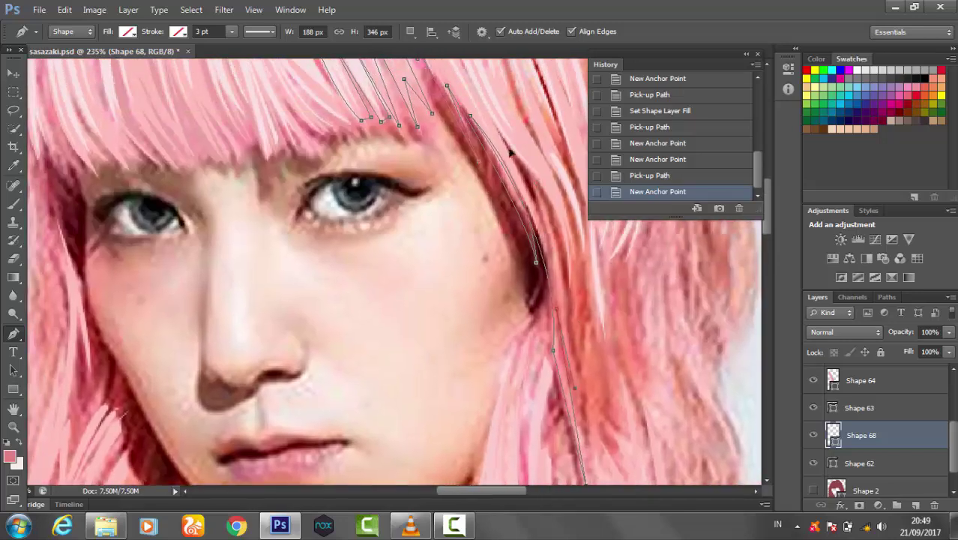
left_click(525, 165)
scroll(572, 317, "down", 3)
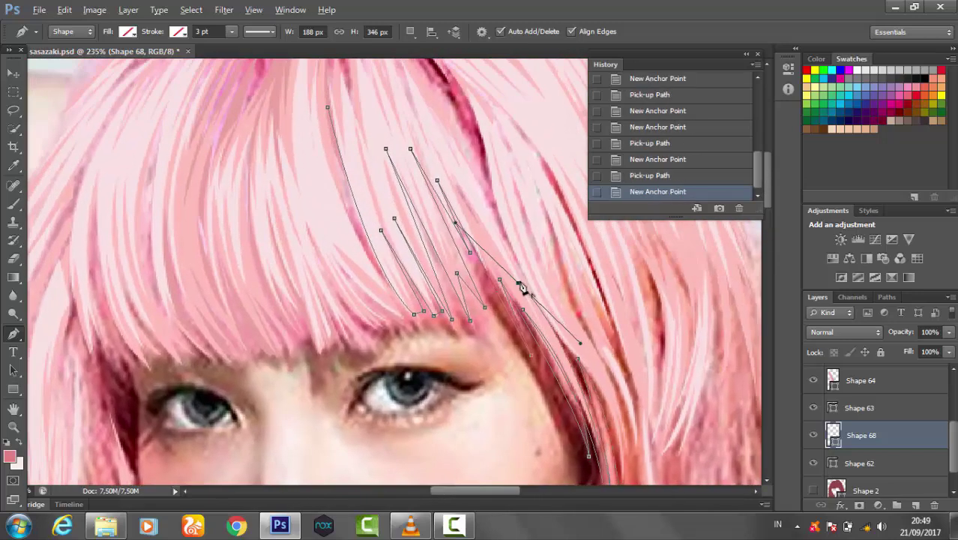
left_click(521, 278)
Continue the strand outline across the bangs up to the crown.
left_click(476, 208)
scroll(497, 197, "up", 3)
left_click(492, 189)
scroll(465, 191, "up", 2)
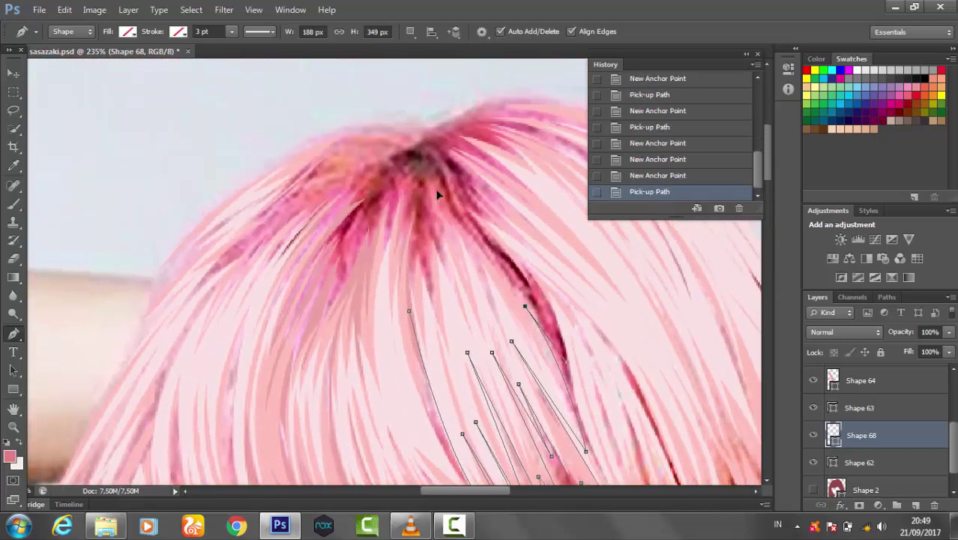
left_click(441, 201)
left_click(469, 247)
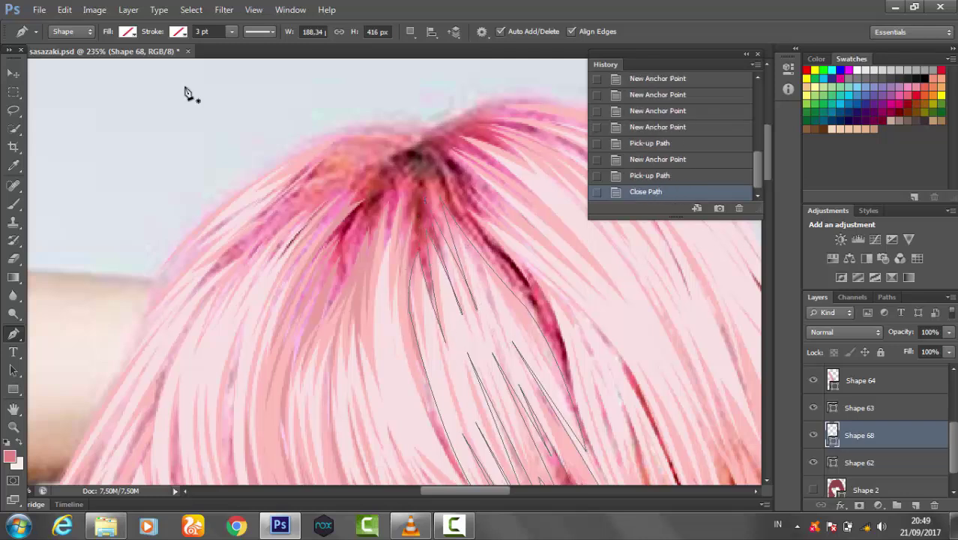
Close Shape 68 and fill it with pink sampled from the hair via the Color Picker.
left_click(127, 32)
left_click(82, 101)
double_click(833, 435)
left_click(368, 259)
left_click(937, 303)
scroll(539, 305, "up", 3)
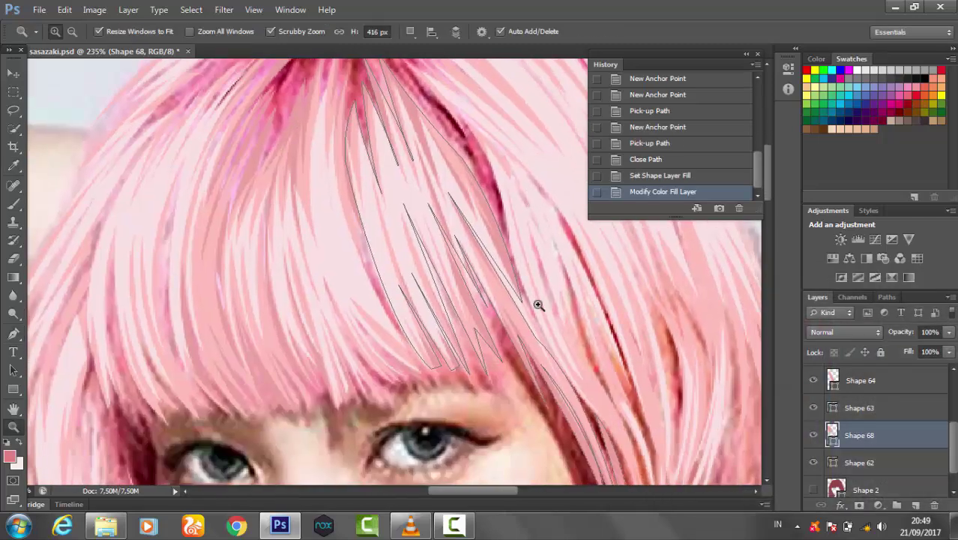
key("v")
scroll(171, 149, "down", 3)
scroll(432, 348, "up", 5)
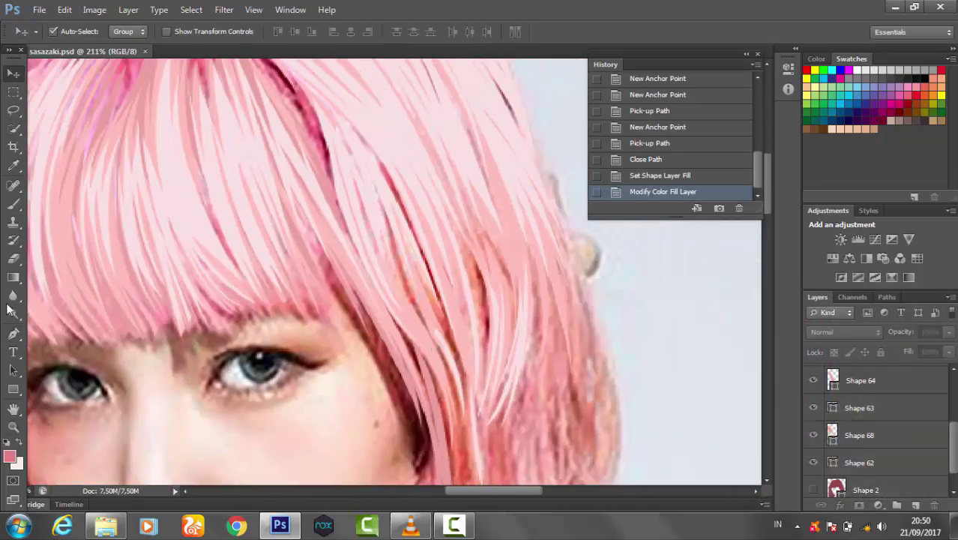
Draw and close Shape 69 as a strand from the crown down the right-side hair.
left_click(13, 333)
left_click(364, 176)
left_click_drag(391, 277, 416, 317)
scroll(445, 383, "down", 3)
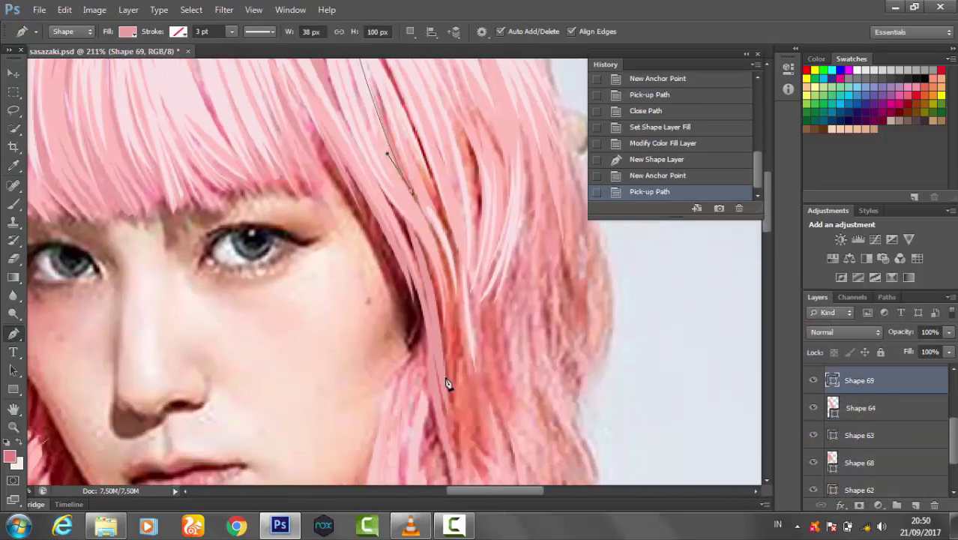
left_click(459, 276)
left_click(411, 216)
left_click_drag(373, 128, 370, 277)
left_click_drag(327, 173, 319, 77)
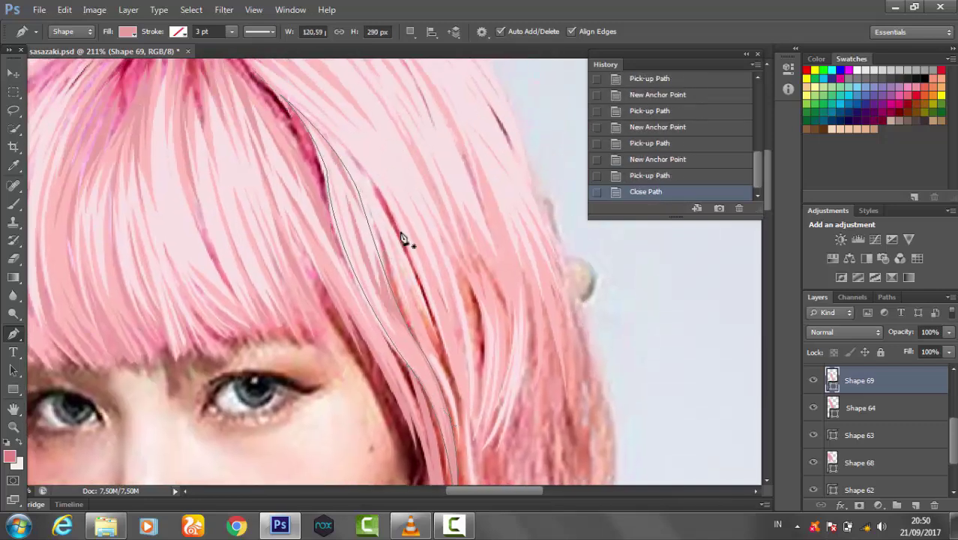
left_click(362, 189)
Draw and close Shape 70 as a strand beside the previous one.
scroll(364, 225, "down", 3)
left_click(403, 265)
left_click(441, 347)
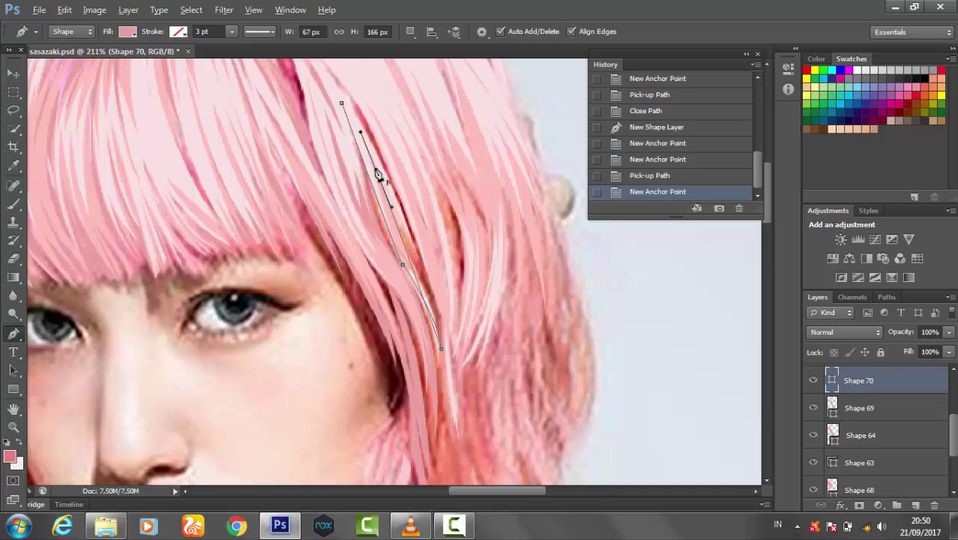
left_click(342, 105)
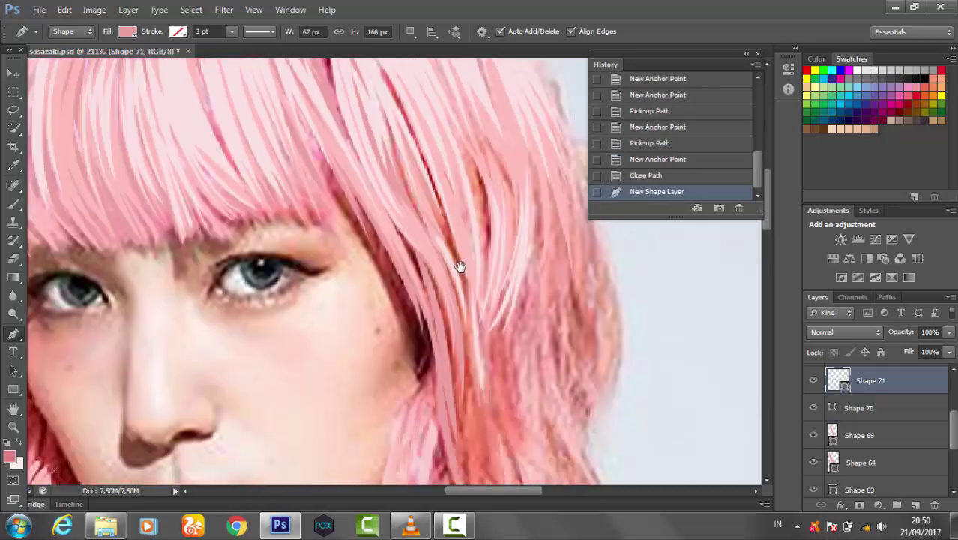
Begin Shape 71 with curved anchors from the crown down the right-side hair.
left_click_drag(477, 364, 471, 481)
mouse_move(466, 221)
left_mouse_down()
mouse_move(478, 262)
mouse_move(409, 159)
left_mouse_up()
scroll(486, 268, "up", 3)
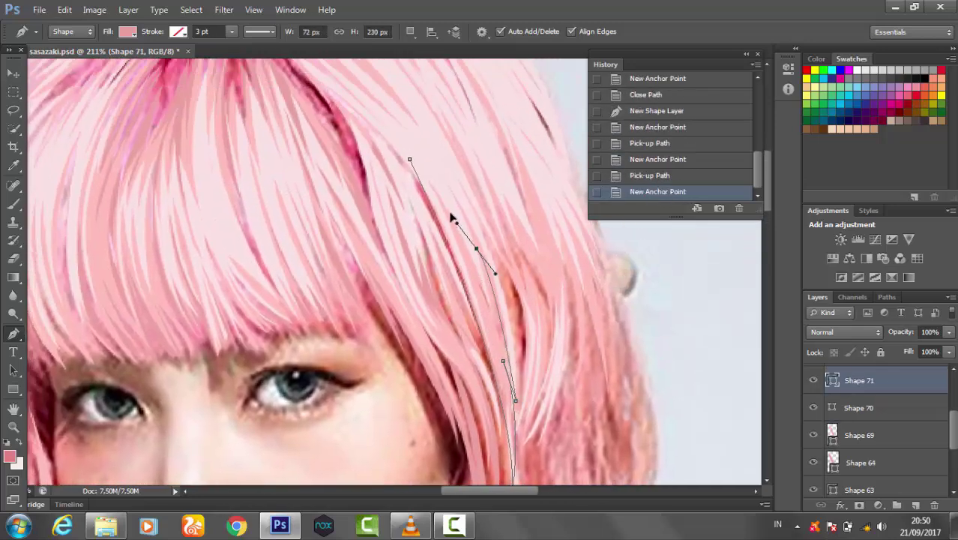
scroll(497, 278, "up", 3)
left_click(392, 103)
scroll(450, 225, "down", 3)
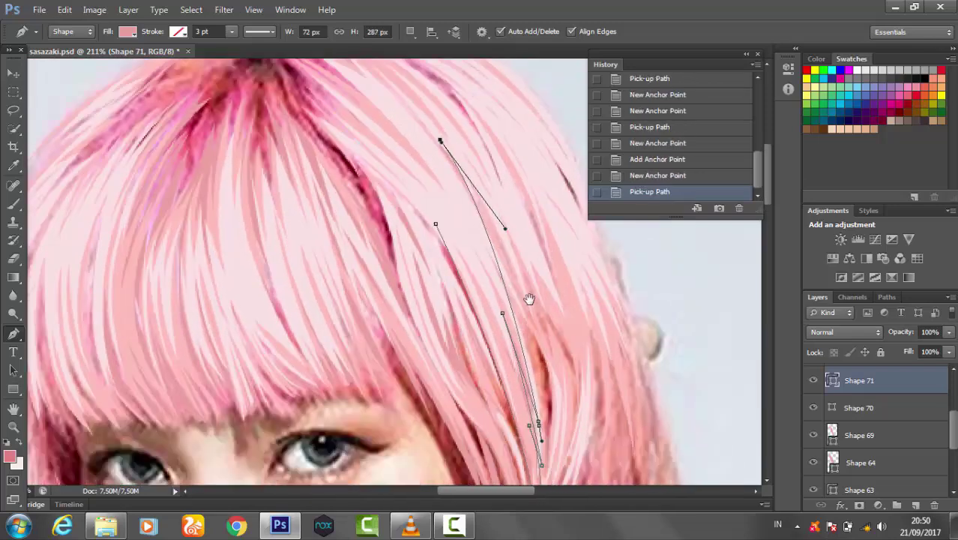
left_click_drag(543, 297, 553, 367)
scroll(548, 303, "down", 3)
Finish Shape 71's multi-strand outline, then zoom in on the right side of the hair.
scroll(525, 285, "up", 3)
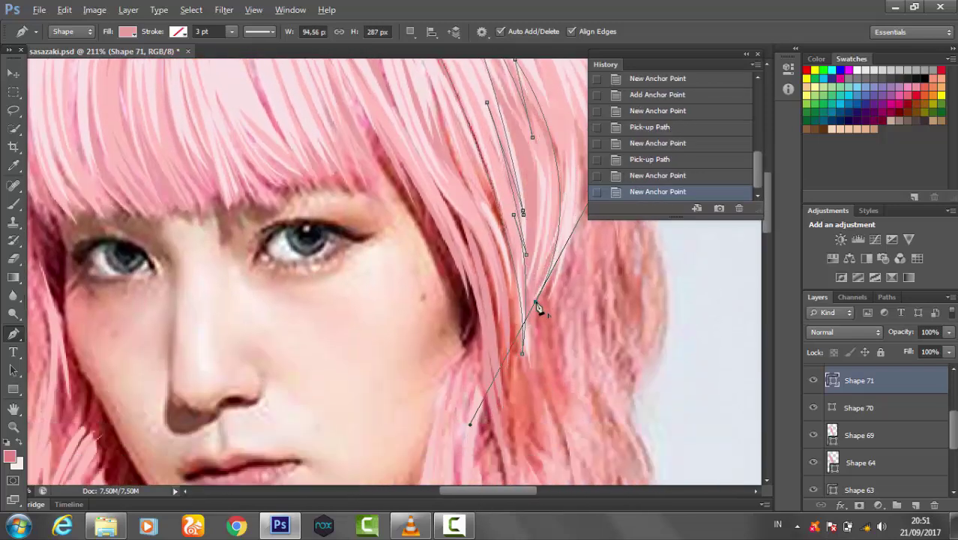
left_click_drag(507, 421, 571, 300)
scroll(520, 188, "up", 3)
scroll(507, 214, "up", 3)
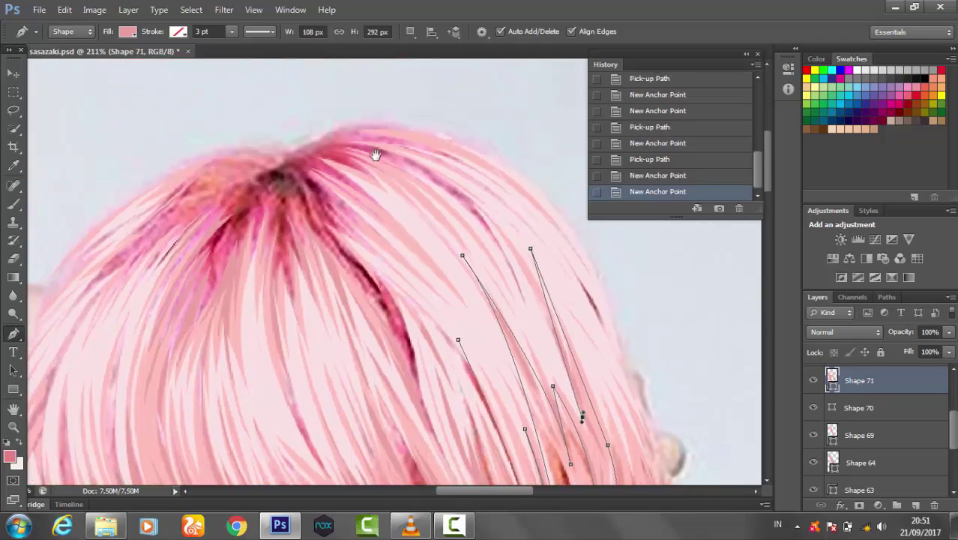
left_click_drag(346, 156, 184, 137)
left_click(464, 259)
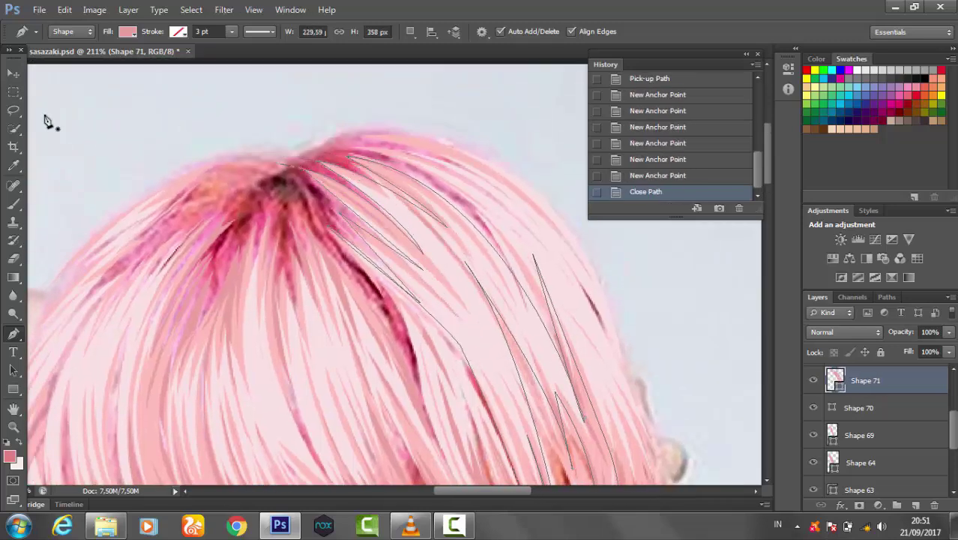
key("z")
left_click_drag(294, 336, 327, 347)
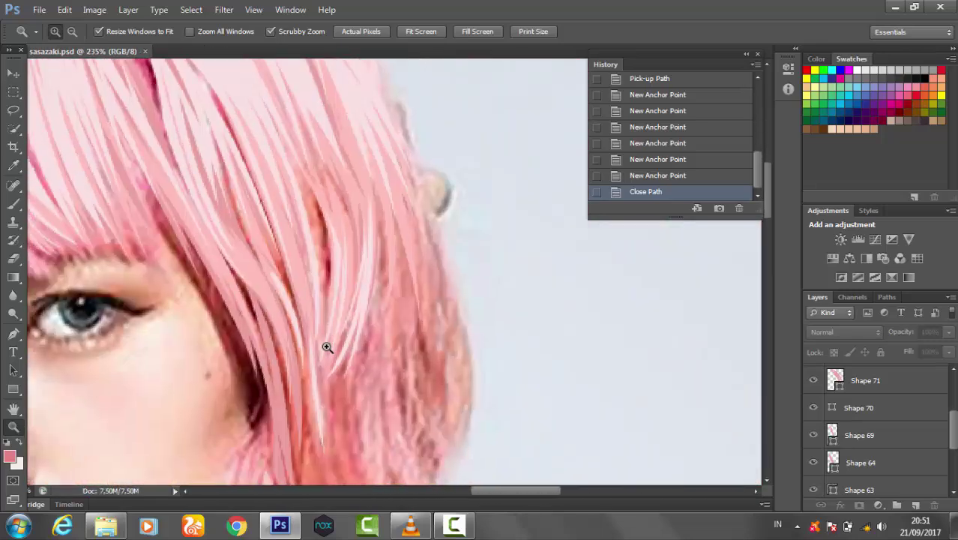
Readjust the zoom and start Shape 72's outline with curved anchors down the right-side hair.
left_click(327, 347, "alt")
key("p")
key("Return")
key("z")
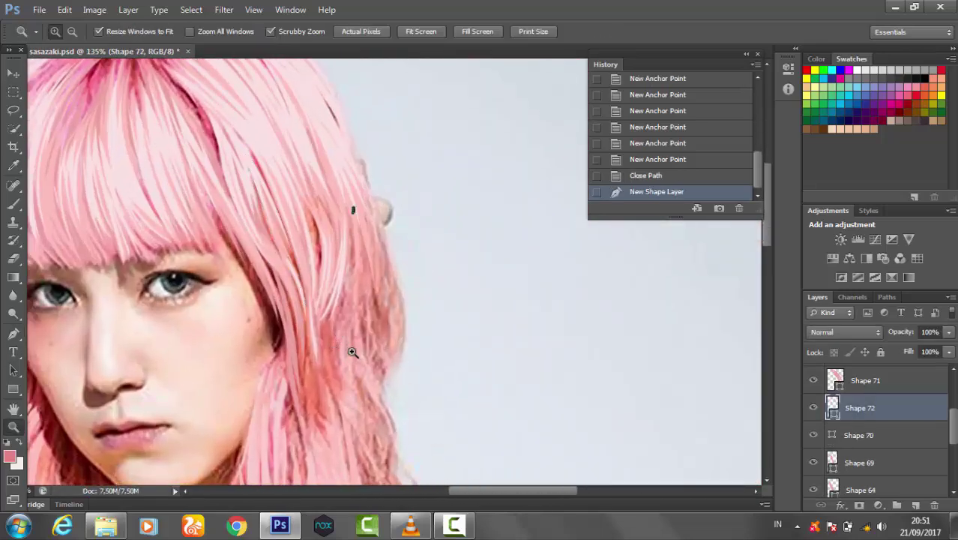
left_click_drag(352, 352, 371, 352)
key("p")
left_click_drag(313, 332, 255, 391)
left_click(360, 255)
mouse_move(371, 387)
left_mouse_down()
mouse_move(370, 271)
mouse_move(333, 140)
left_mouse_up()
left_click(362, 267)
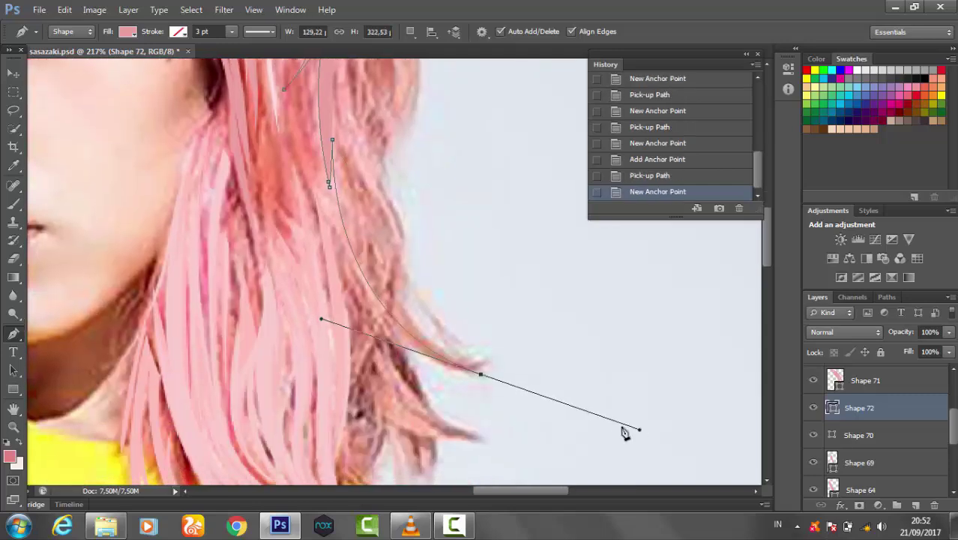
left_click_drag(624, 433, 635, 428)
left_click_drag(421, 408, 425, 421)
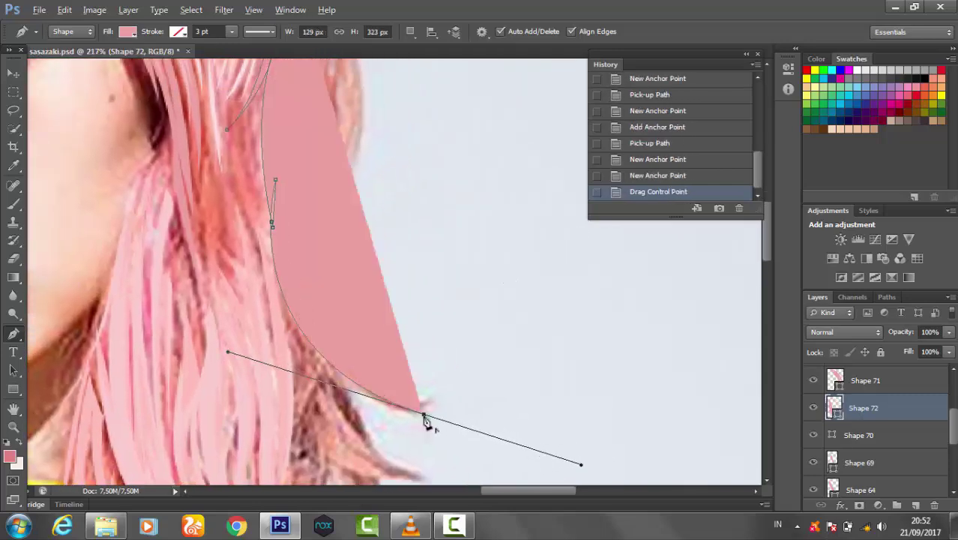
Remove the fill and add anchors up the outer hair edge beside the cheek.
left_click(424, 414)
left_click(127, 32)
left_click(57, 42)
left_click(293, 287)
left_click(338, 351)
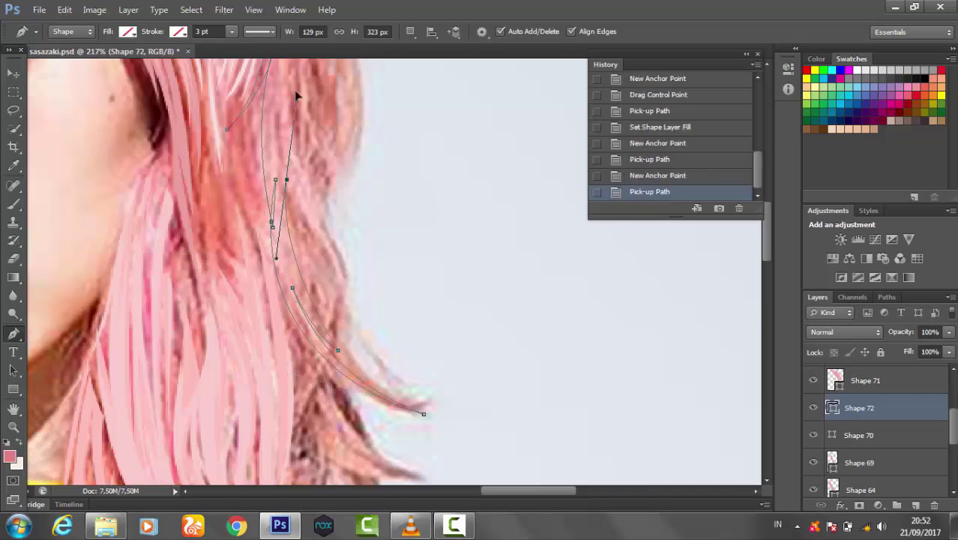
left_click(329, 324)
left_click(317, 203)
left_click_drag(284, 88, 247, 244)
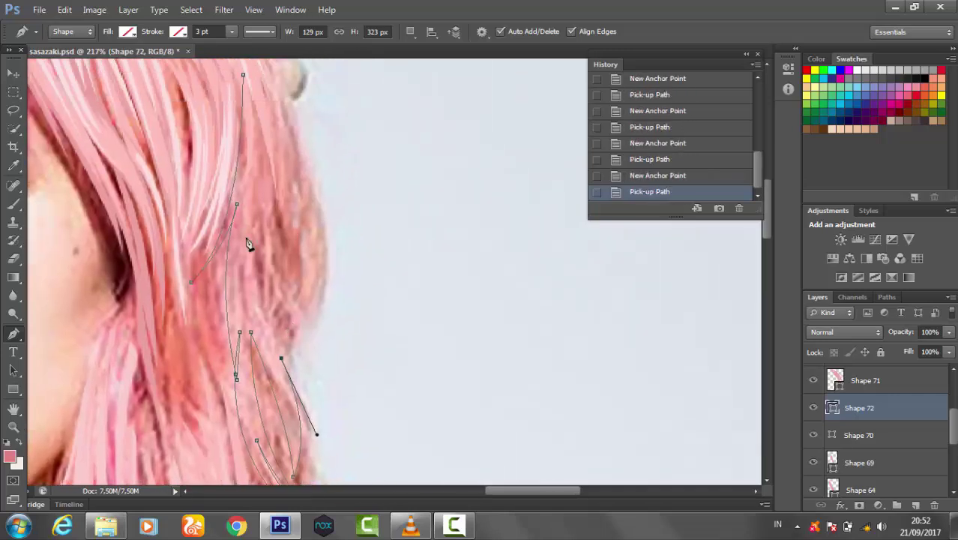
left_click_drag(255, 174, 252, 222)
left_click(273, 315)
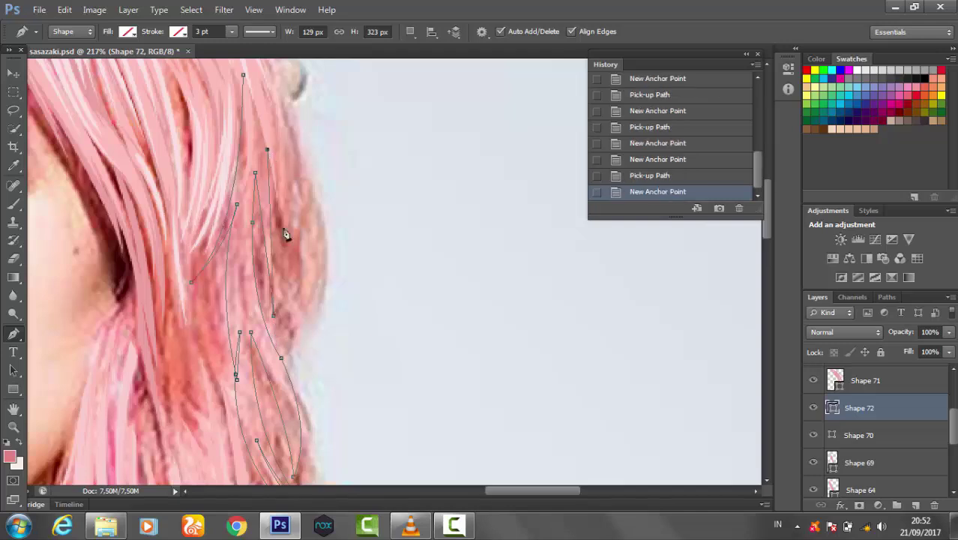
Curve the outline along the outer hair edge and over the crown.
mouse_move(298, 339)
left_mouse_down()
mouse_move(351, 308)
mouse_move(257, 150)
left_mouse_up()
left_click(325, 265)
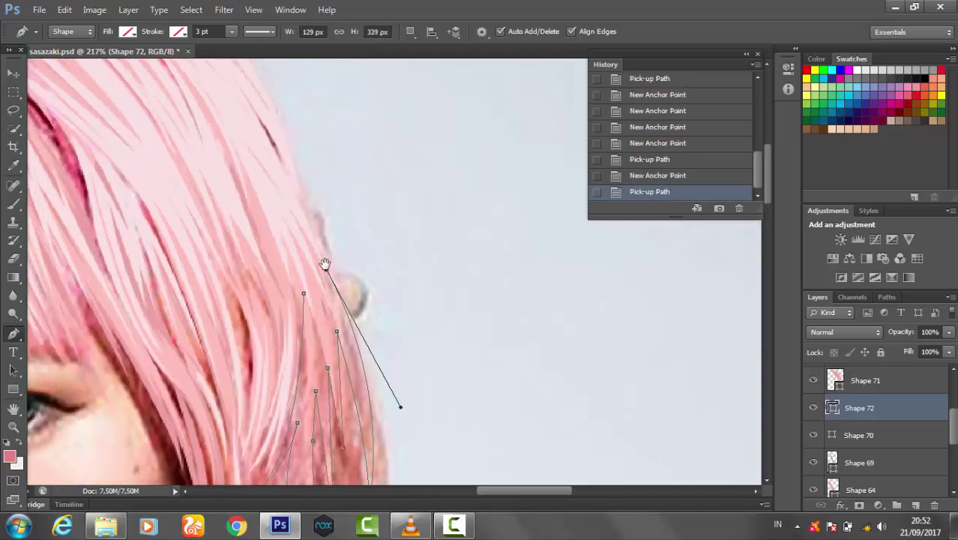
left_click_drag(272, 227, 175, 167)
left_click_drag(231, 205, 313, 271)
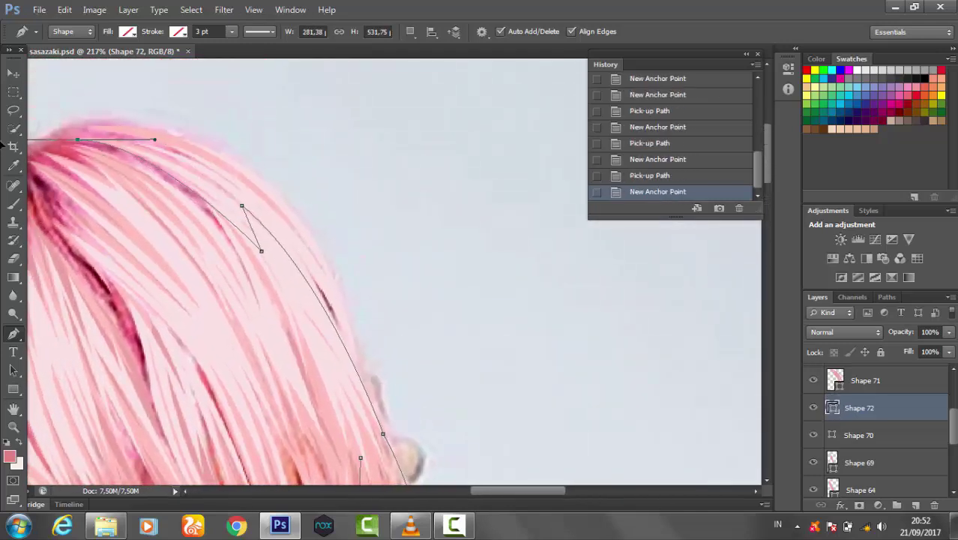
left_click_drag(289, 327, 340, 449)
scroll(328, 338, "down", 4)
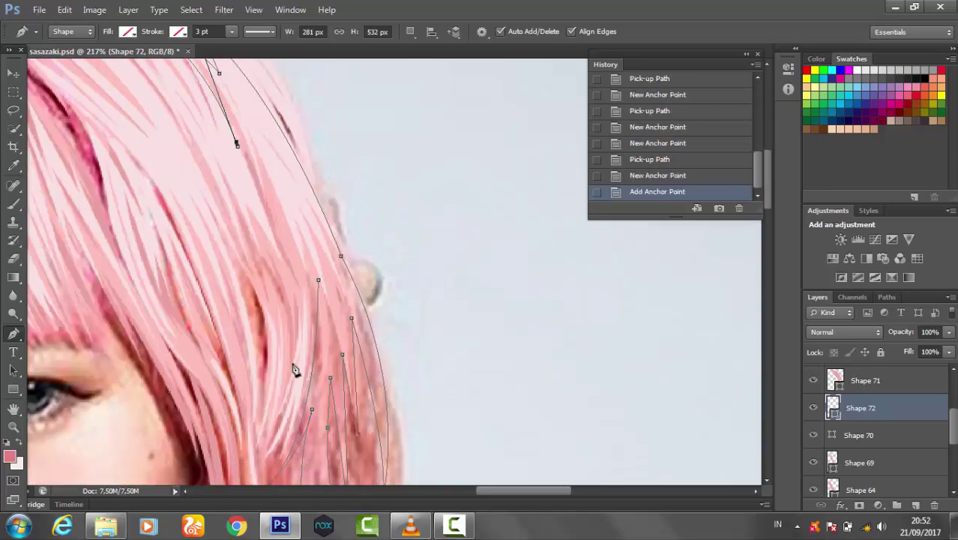
Close Shape 72 and fill it with pink sampled via the Color Picker eyedropper.
left_click(124, 33)
left_click(209, 42)
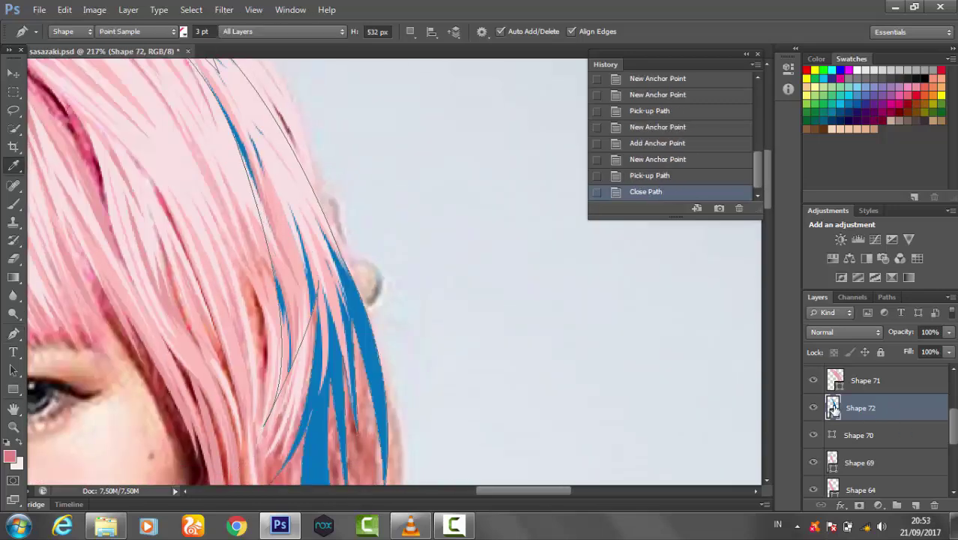
left_click(196, 300)
key("Return")
scroll(385, 359, "down", 3)
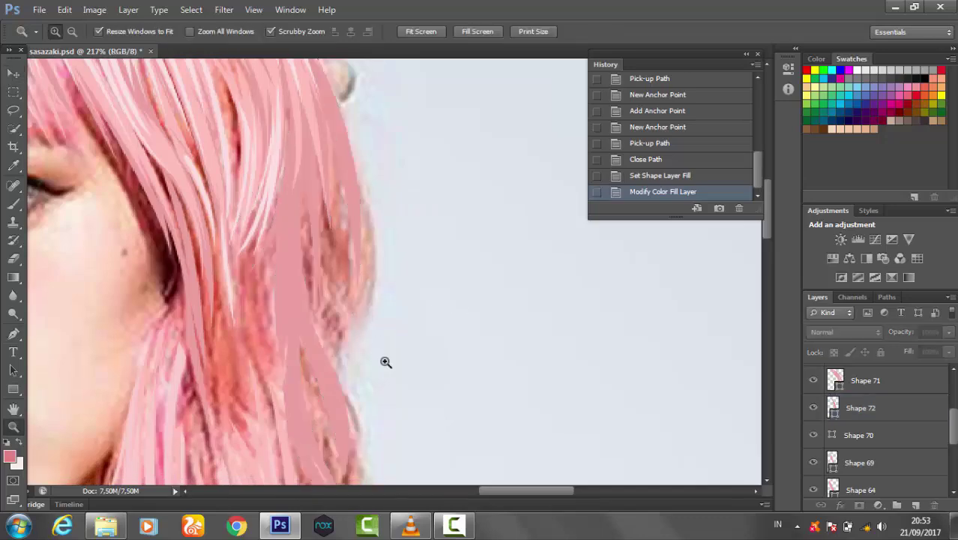
scroll(428, 406, "down", 2)
scroll(412, 398, "up", 5)
Start a new no-fill strand outline along the hair edge beside the chin.
key("v")
key("p")
left_click(347, 211)
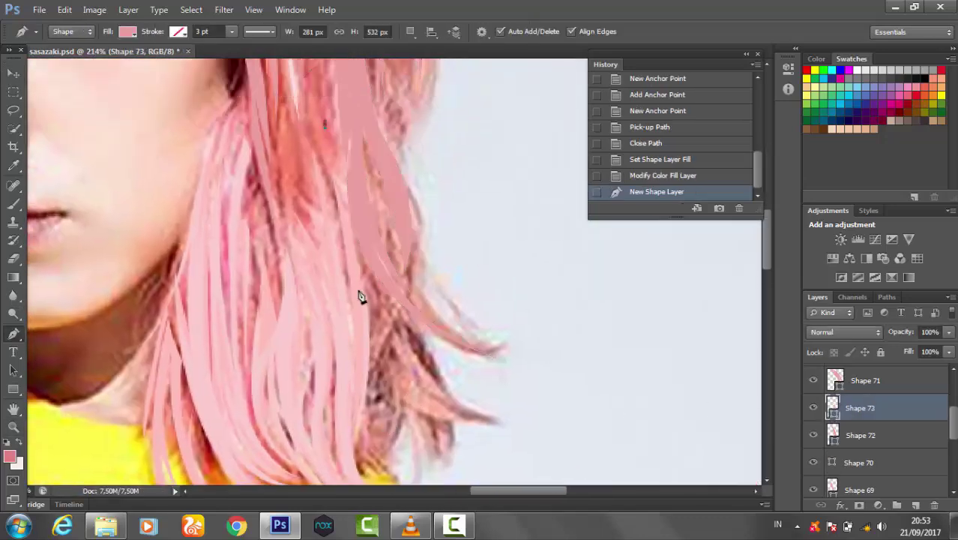
left_click(359, 294)
scroll(337, 315, "down", 3)
left_click(337, 304)
scroll(341, 297, "up", 3)
left_click(127, 32)
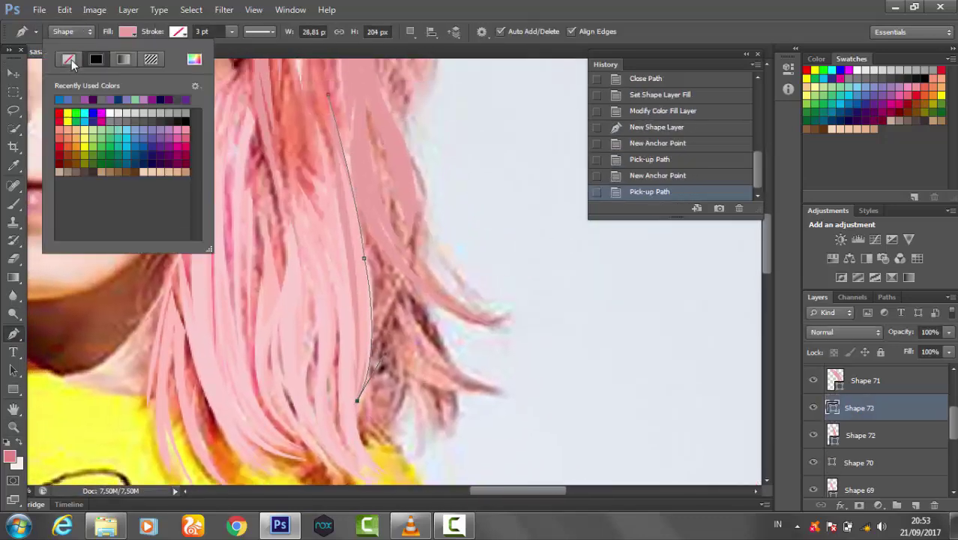
left_click(63, 62)
Add curved anchors to bend the strand path along the hair.
left_click_drag(341, 196, 312, 133)
left_click(355, 336)
scroll(353, 336, "down", 3)
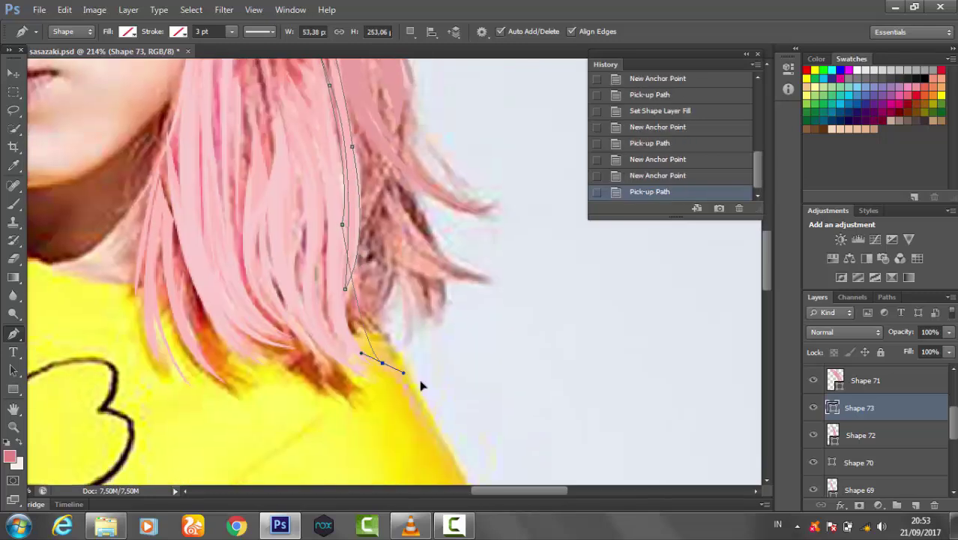
left_click_drag(383, 363, 438, 389)
left_click_drag(310, 134, 333, 193)
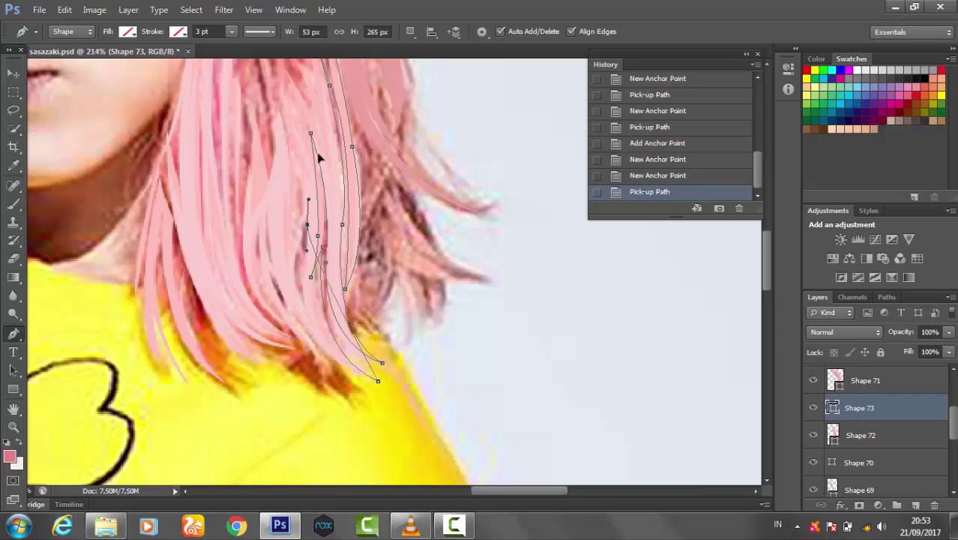
left_click(307, 224)
left_click_drag(284, 122, 252, 61)
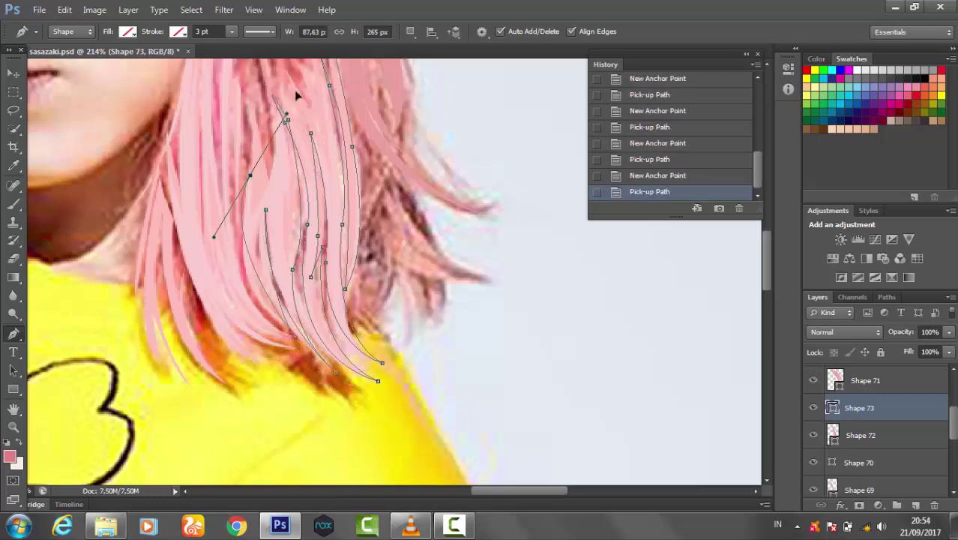
scroll(296, 95, "up", 2)
scroll(257, 223, "up", 3)
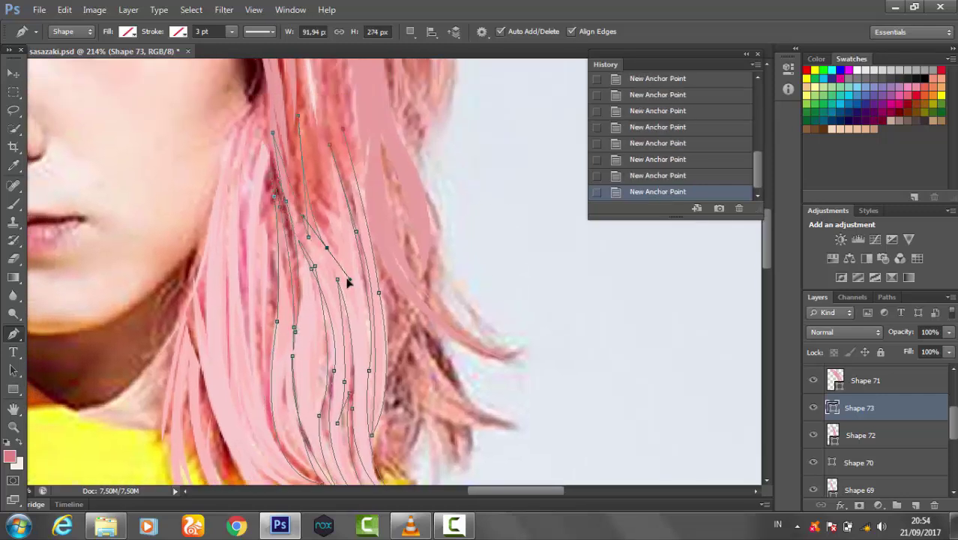
scroll(307, 282, "up", 6)
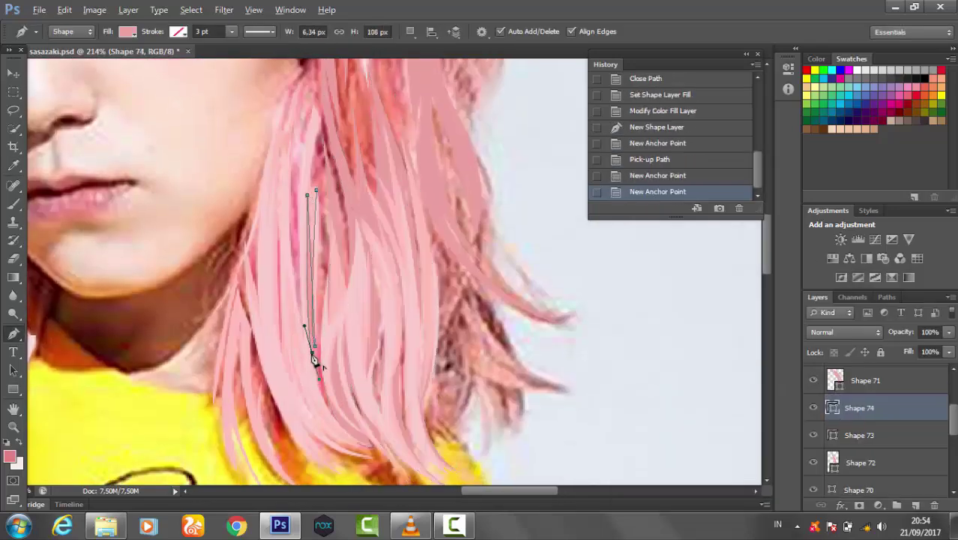
left_click(314, 360)
scroll(316, 120, "up", 1)
left_click_drag(318, 121, 352, 57)
Begin another strand shape down the hair beside the cheek with curved anchors.
left_click(333, 101)
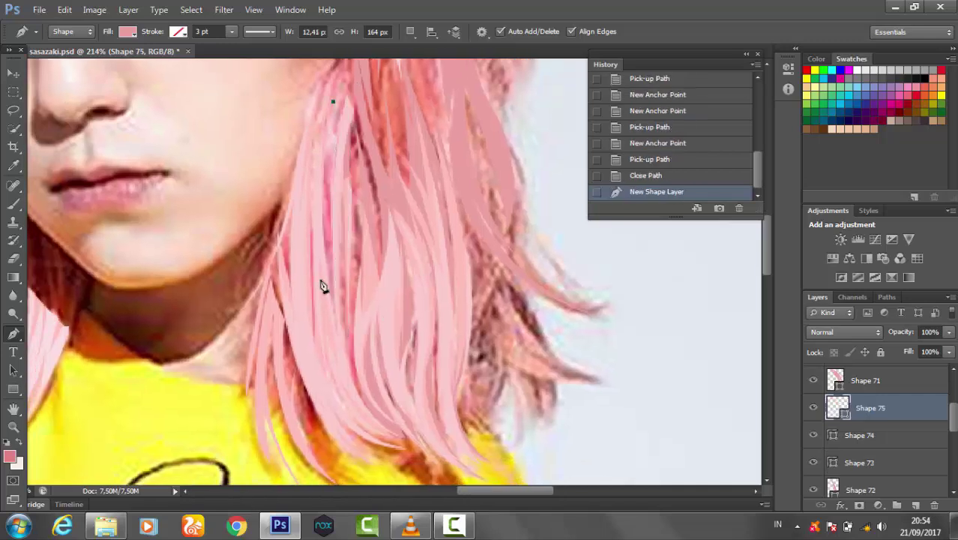
left_click(363, 441)
left_click(337, 334)
left_click(333, 388)
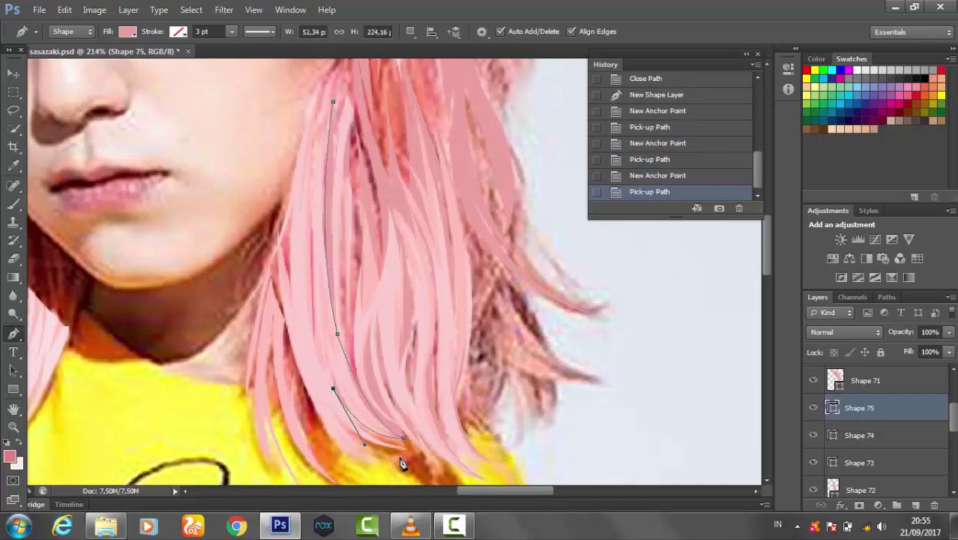
left_click_drag(330, 410, 376, 469)
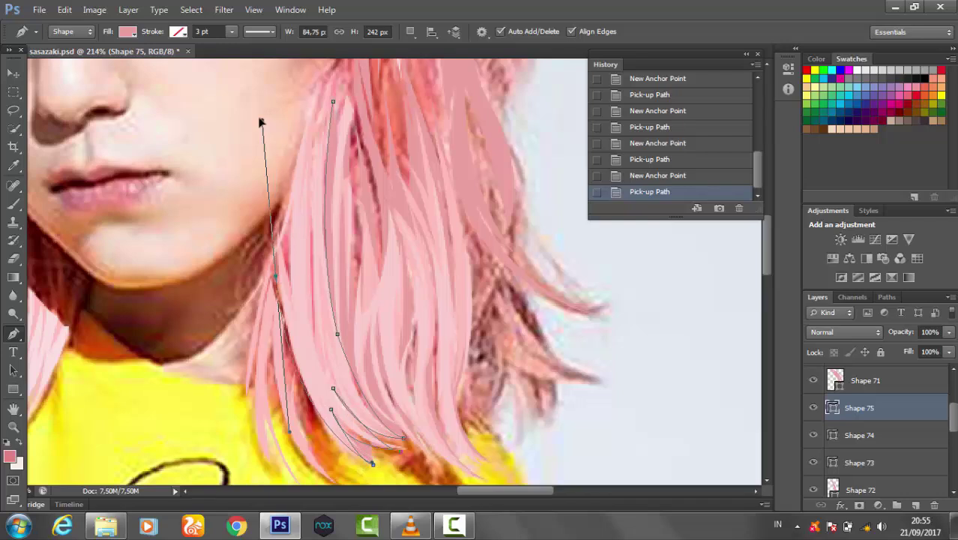
left_click_drag(278, 279, 386, 432)
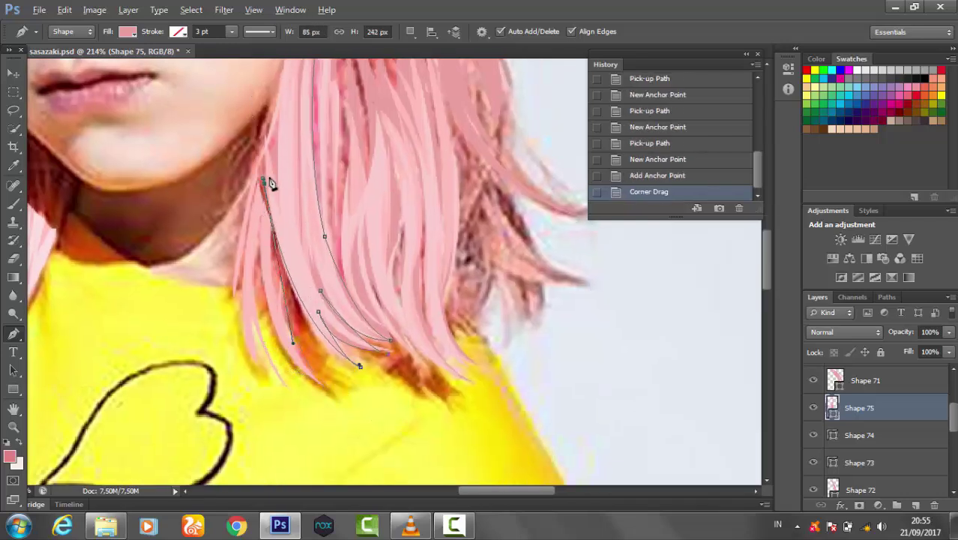
left_click_drag(330, 388, 389, 421)
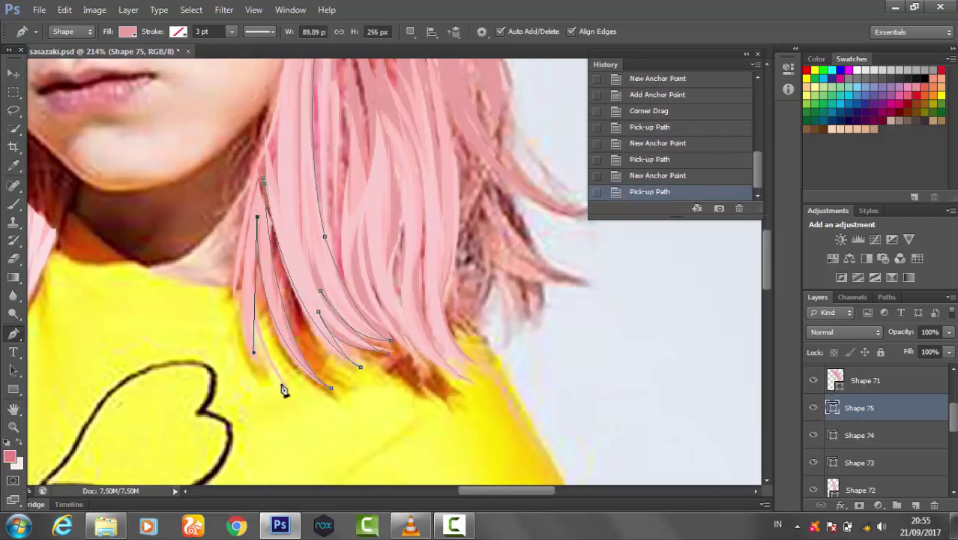
Finish the cheek strand up to its top, close it, and zoom out to the whole portrait.
left_click(252, 200)
mouse_move(253, 199)
left_mouse_down()
mouse_move(261, 252)
mouse_move(299, 206)
mouse_move(294, 237)
left_mouse_up()
left_click(259, 253)
left_click_drag(310, 143, 333, 120)
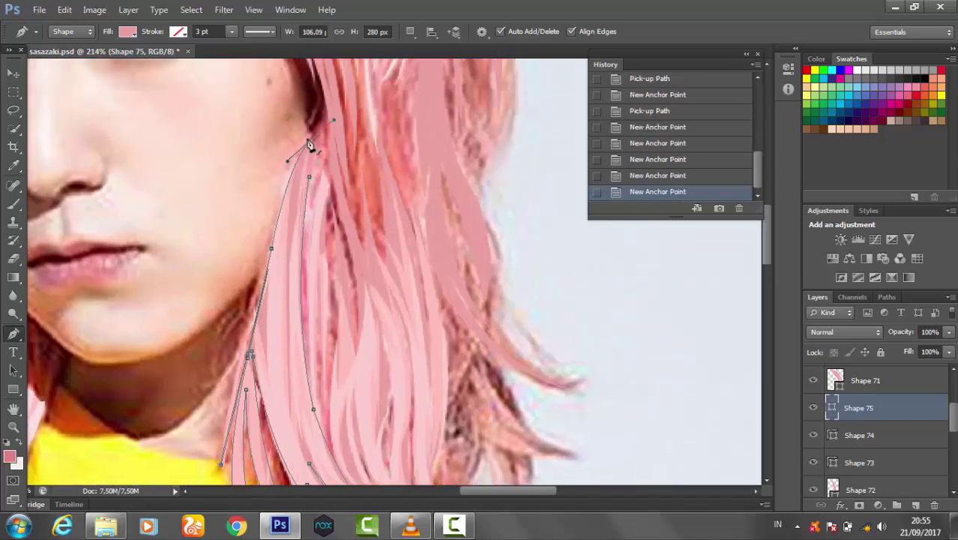
left_click(308, 181)
key("z")
left_click_drag(375, 262, 225, 262)
Save the document, zoom in on the chin and hair, and select the Shape 62 layer.
scroll(816, 465, "down", 5)
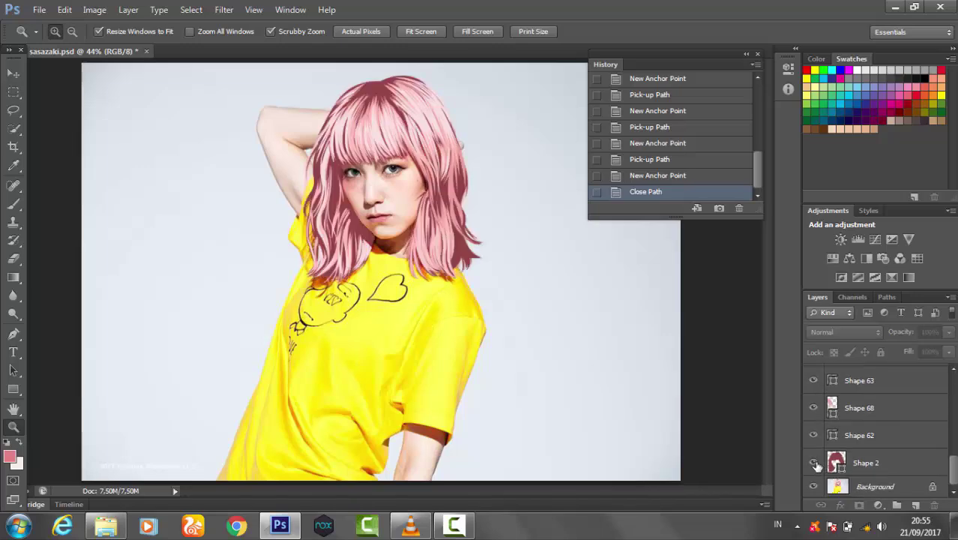
key("ctrl+minus")
key("ctrl+s")
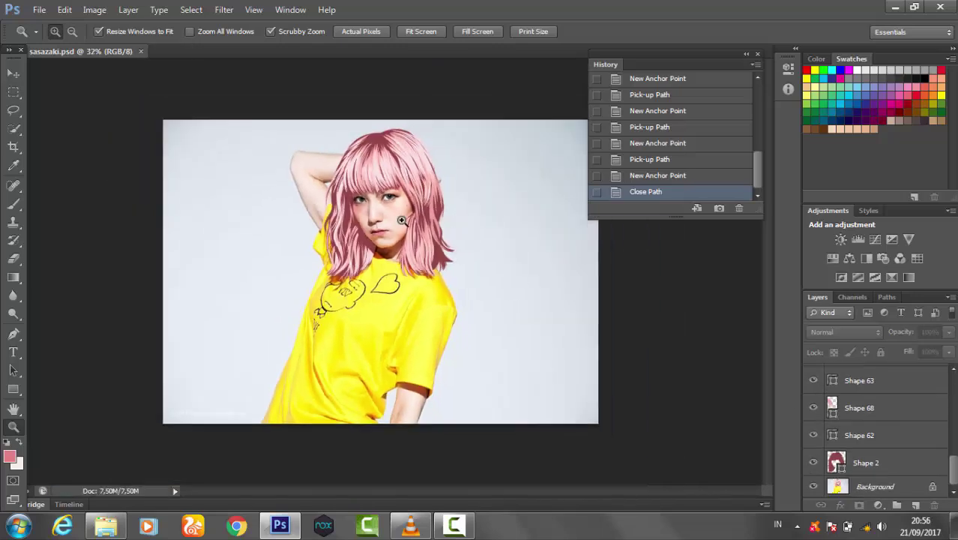
left_click_drag(402, 220, 396, 311)
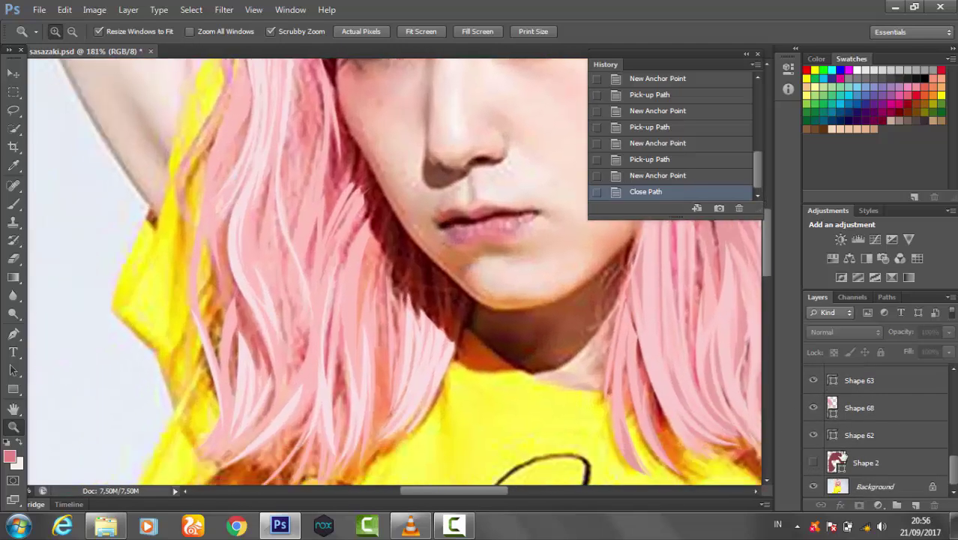
left_click(836, 461)
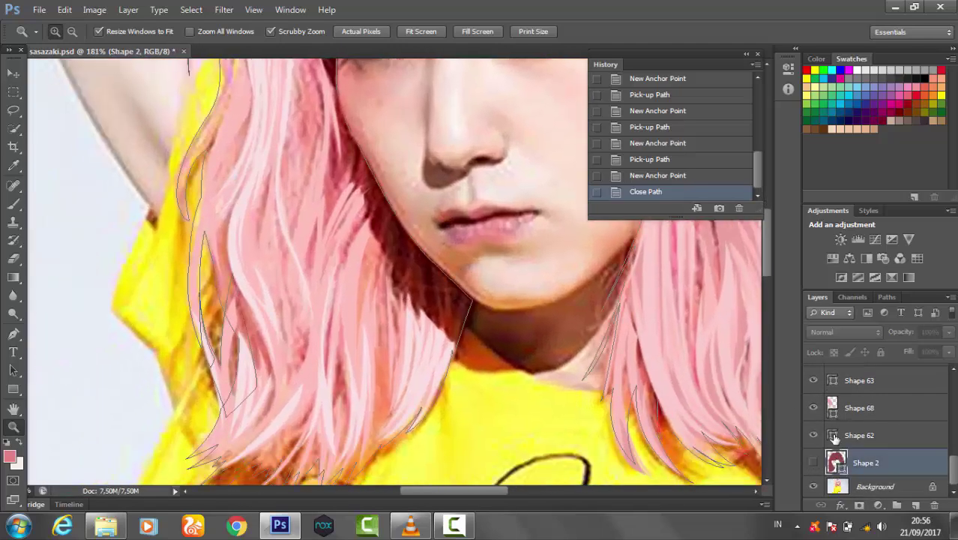
left_click(834, 439)
scroll(613, 379, "right", 5)
Draw a closed, curved Pen shape over the flyaway hair strand on the right.
key("p")
scroll(420, 304, "up", 2)
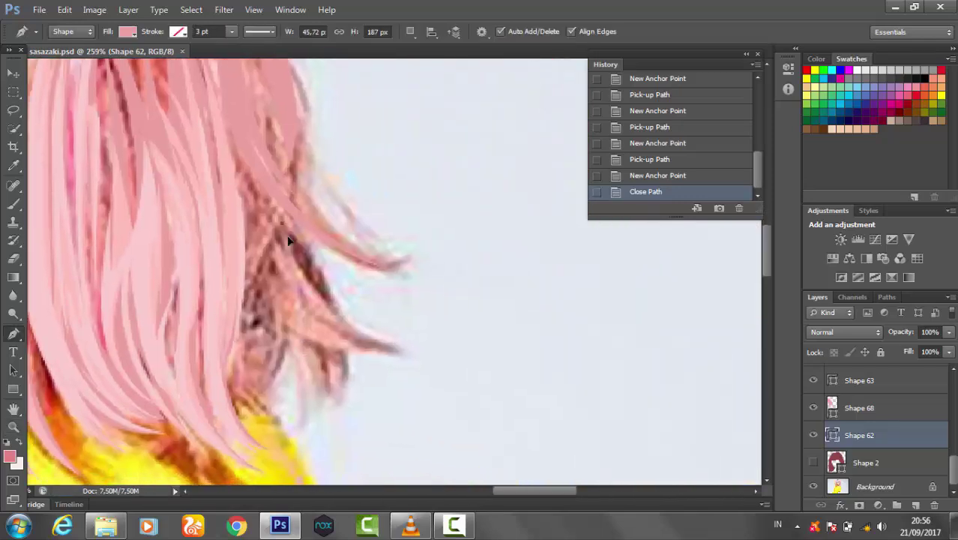
left_click(240, 202)
left_click_drag(391, 349, 475, 363)
left_click(281, 268)
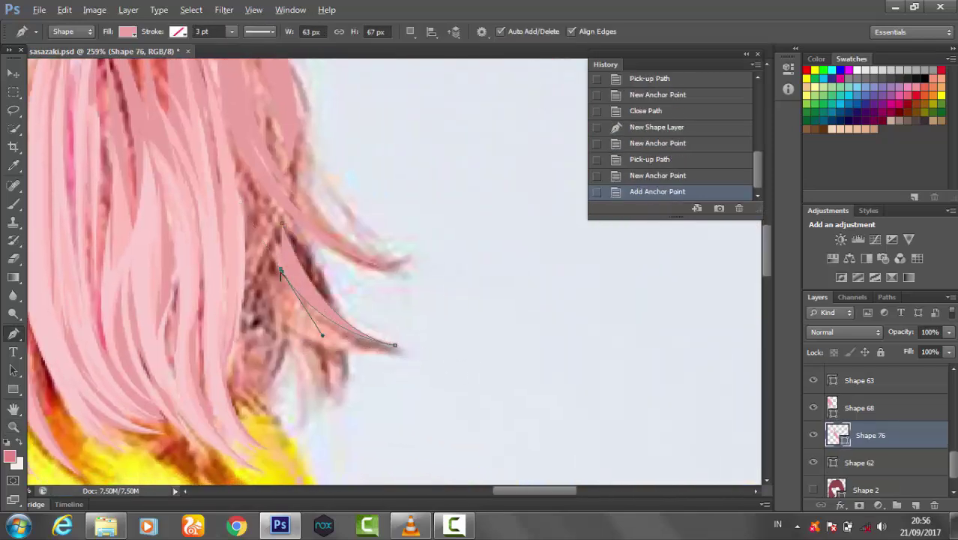
left_click_drag(396, 345, 471, 364)
left_click(260, 310)
left_click(280, 223)
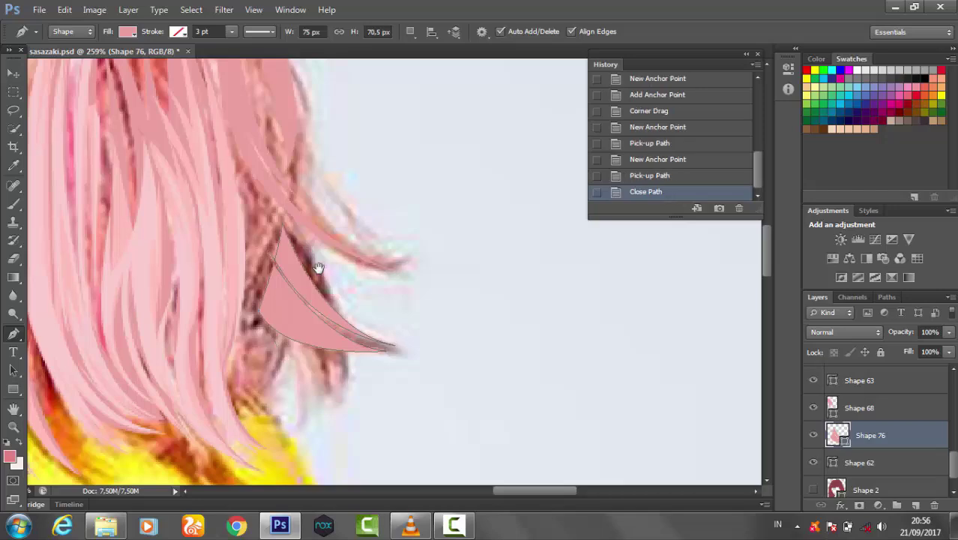
Trace another strand shape along the hair edge and fit the view.
left_click_drag(318, 268, 333, 315)
left_click(255, 340)
left_click(295, 237)
left_click(256, 318)
left_click(293, 118)
left_click(307, 174)
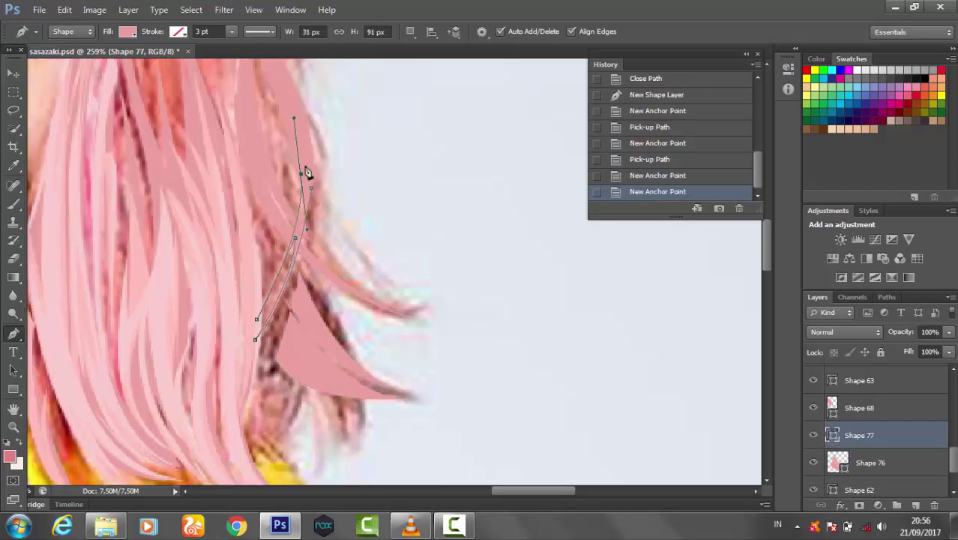
key("ctrl+0")
Hide the Shape 2 base hair layer and zoom in on the face and hair.
key("v")
scroll(863, 450, "down", 2)
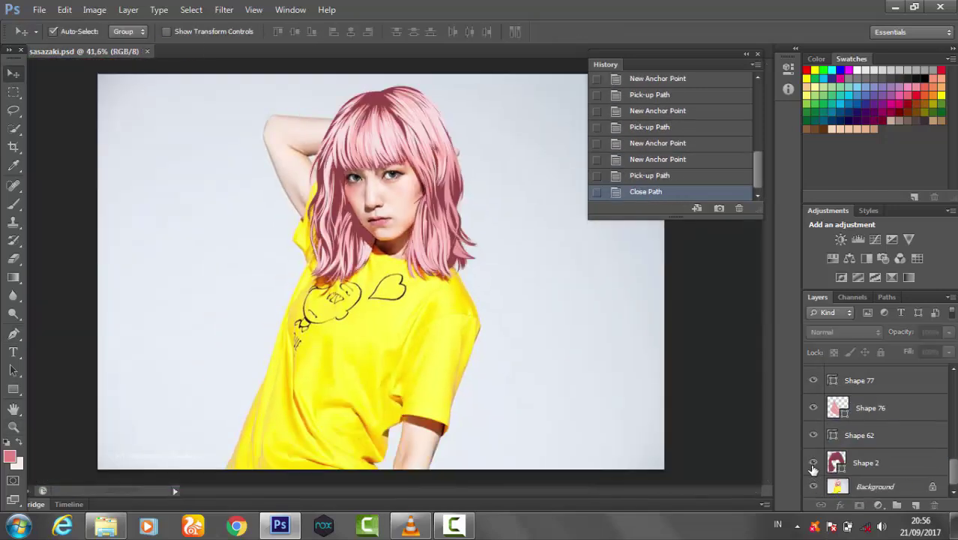
left_click(813, 464)
key("z")
left_click_drag(385, 188, 549, 360)
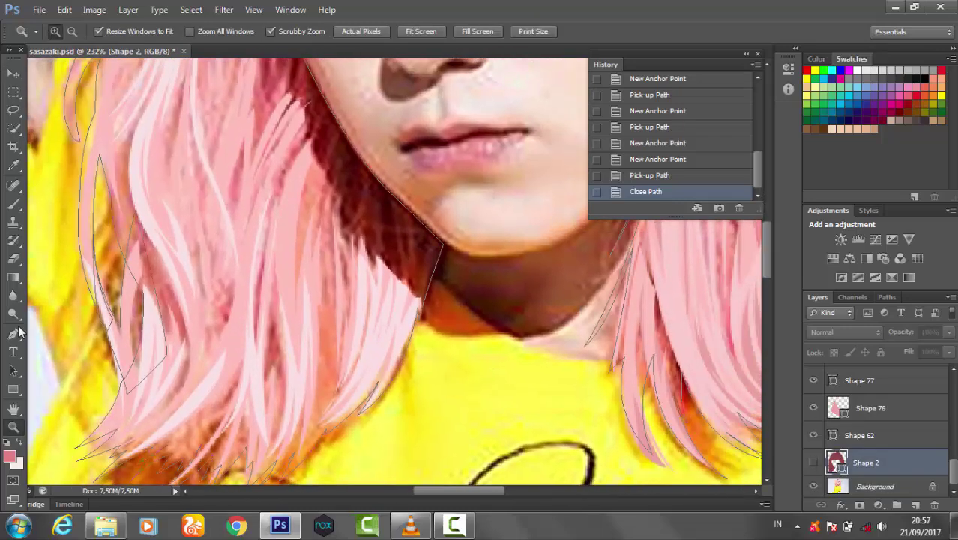
Begin a strand beside the chin, then discard the unfinished path.
left_click(18, 330)
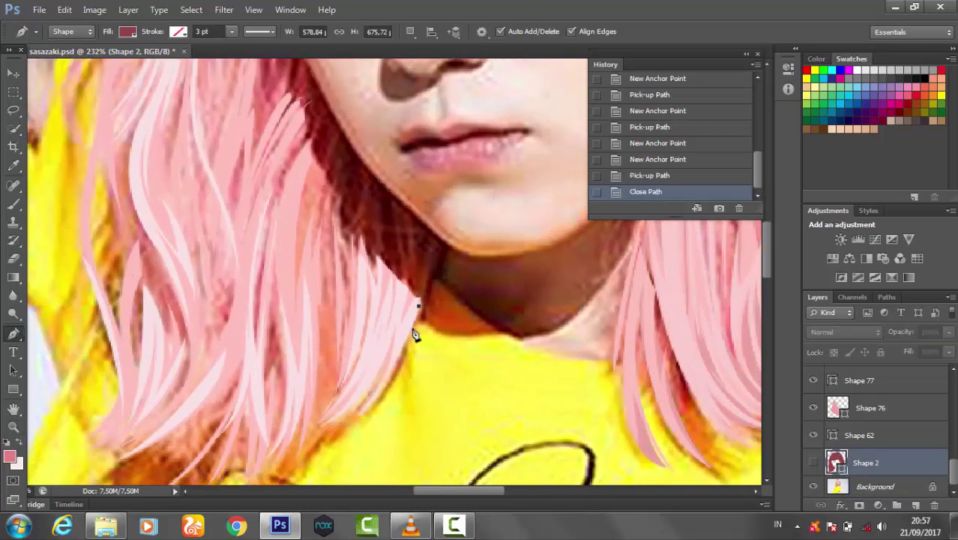
left_click_drag(415, 326, 438, 262)
left_click(438, 244)
left_click_drag(375, 358, 411, 333)
key("Delete")
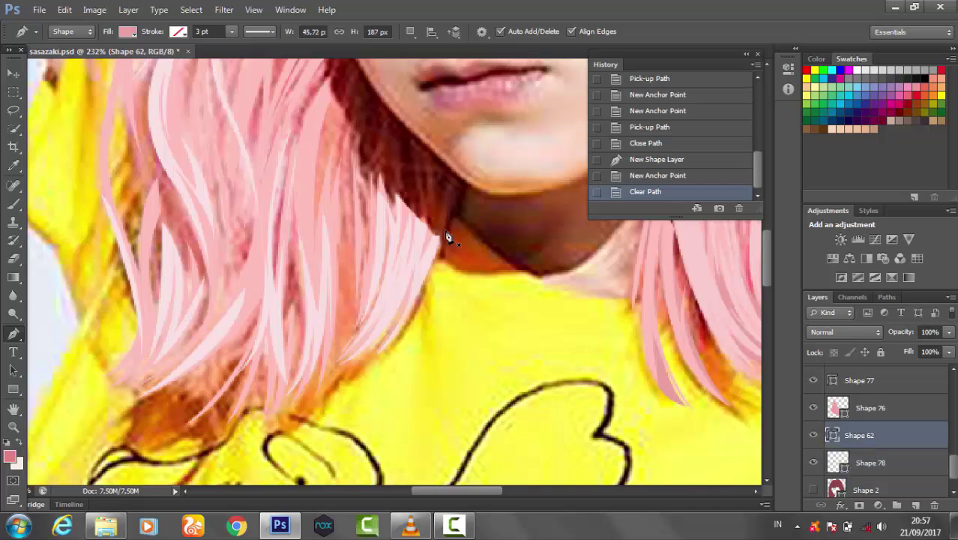
Trace the Shape 79 strand outline below the chin with curved anchors up the hair.
left_click(376, 358)
left_click_drag(446, 231, 411, 280)
left_click_drag(272, 416, 315, 412)
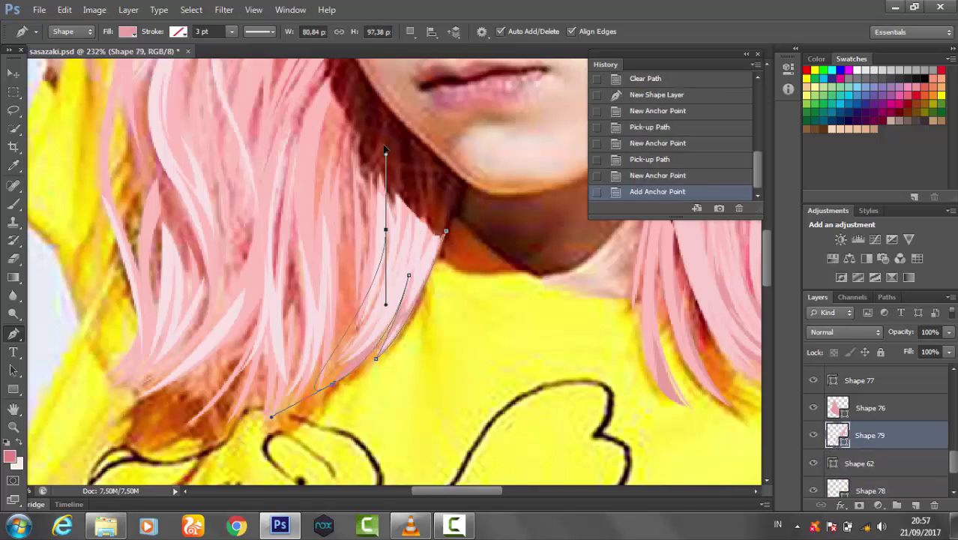
left_click_drag(386, 150, 387, 282)
left_click(369, 185)
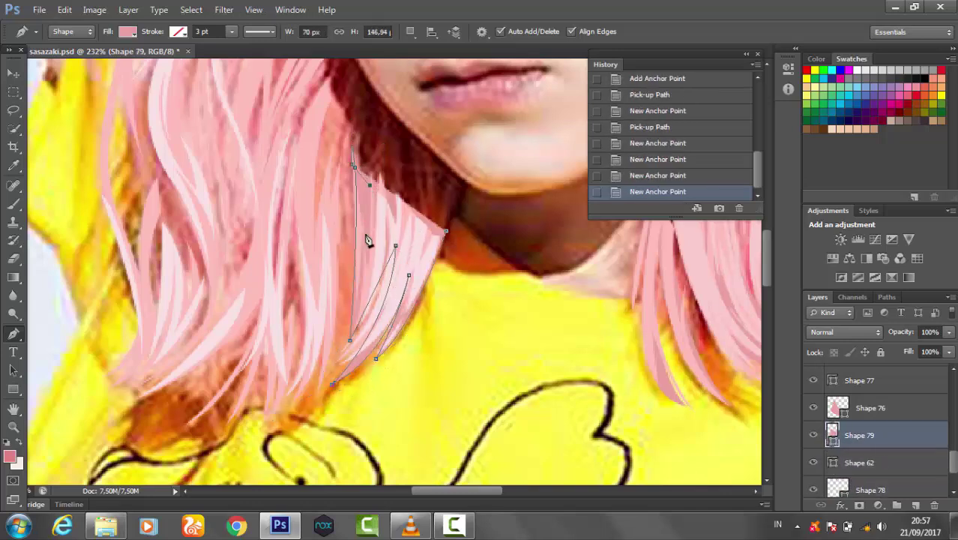
left_click(405, 139)
left_click(377, 229)
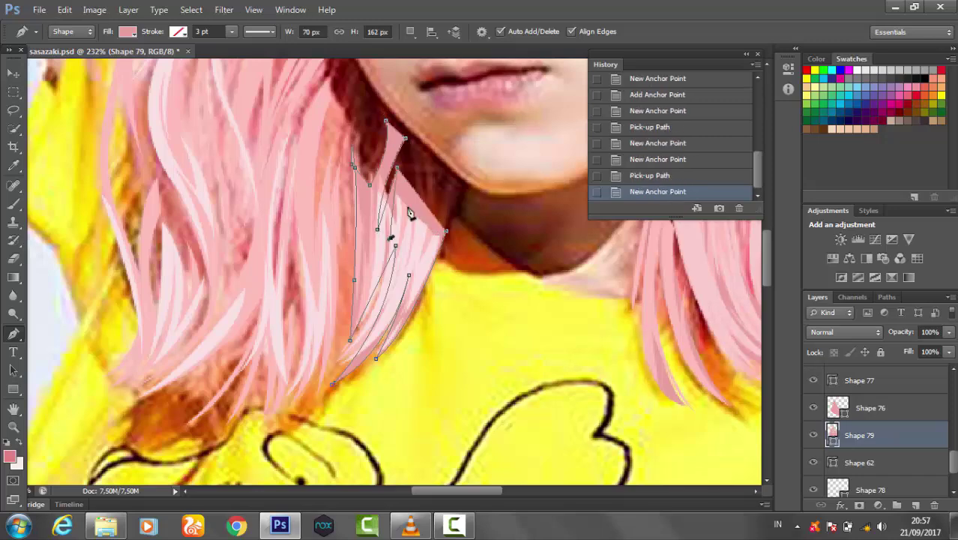
Delete the strand just drawn and zoom in on the neck area.
key("ctrl+0")
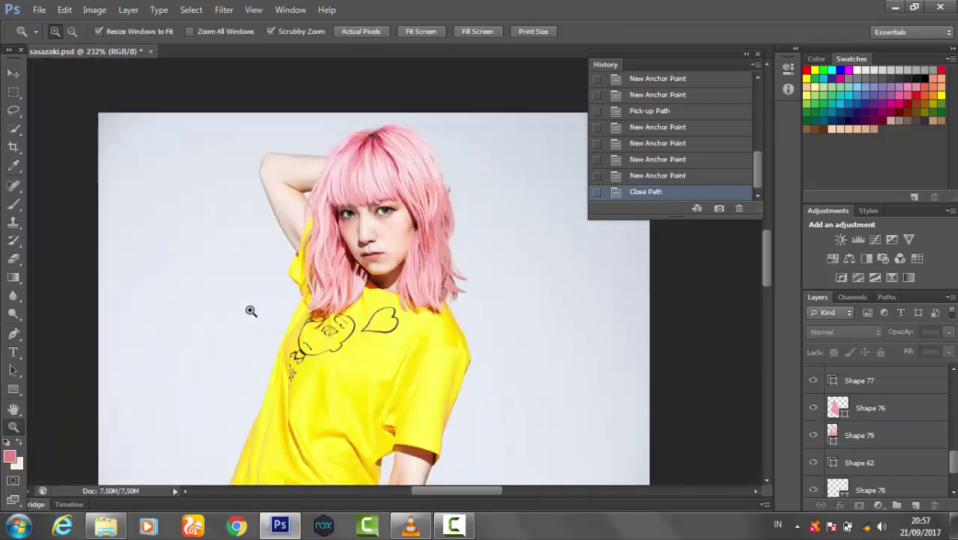
left_click_drag(249, 310, 360, 311)
key("v")
key("Delete")
key("z")
mouse_move(420, 257)
left_mouse_down()
mouse_move(407, 354)
mouse_move(536, 300)
left_mouse_up()
key("p")
Draw and close a curved strand shape beside the neck.
left_click(456, 246)
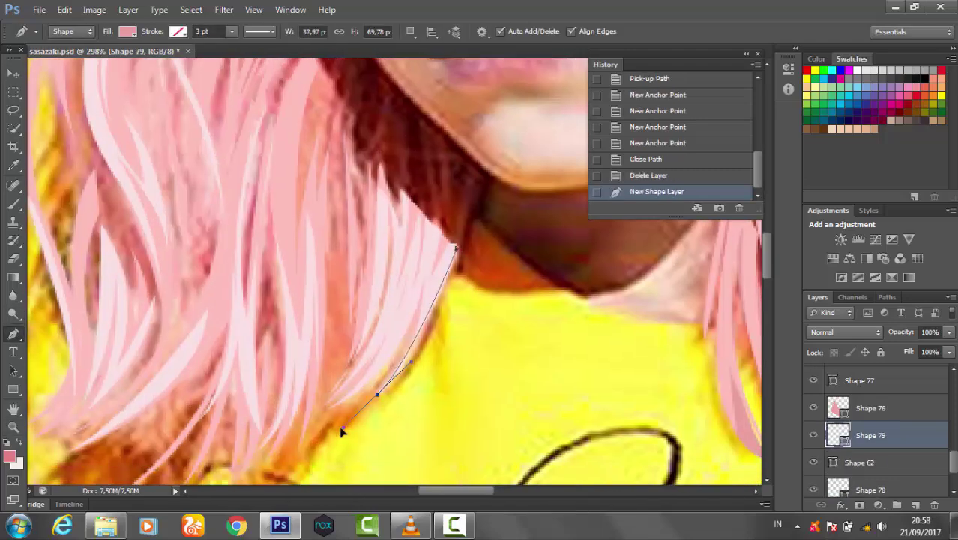
left_click_drag(375, 393, 324, 433)
left_click(351, 353)
left_click_drag(390, 227, 384, 174)
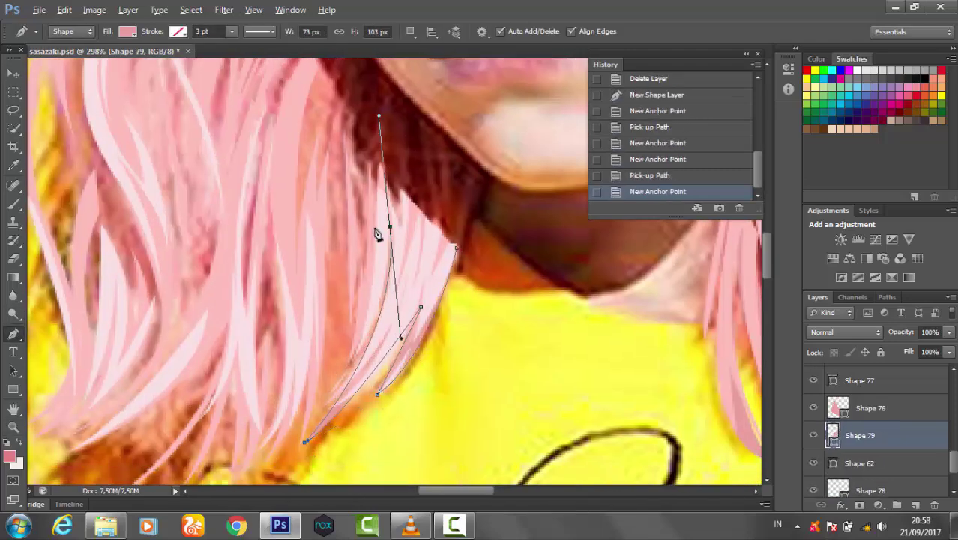
left_click(456, 246)
Start the Shape 80 outline beside it, anchoring along several strand tips.
left_click(356, 368)
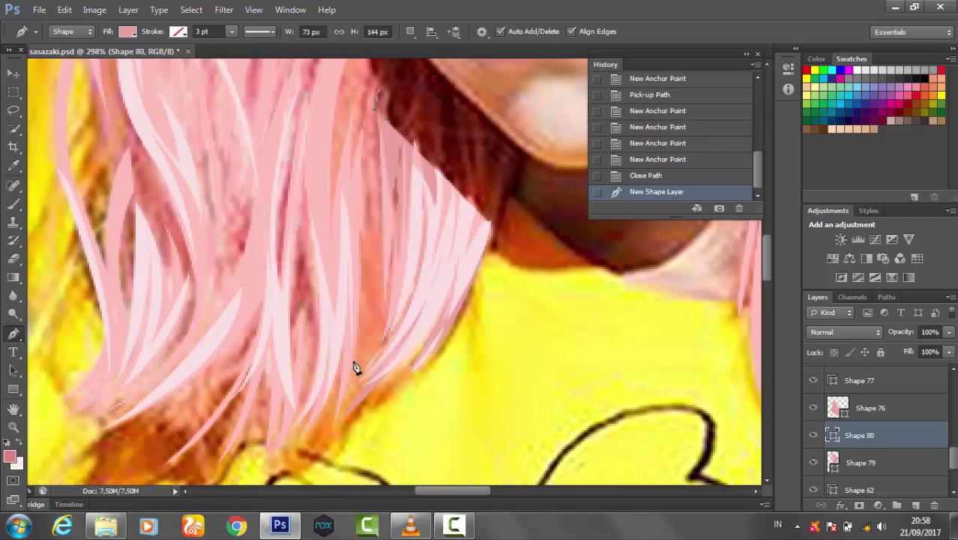
left_click(296, 438)
left_click_drag(303, 243, 282, 151)
left_click(276, 449)
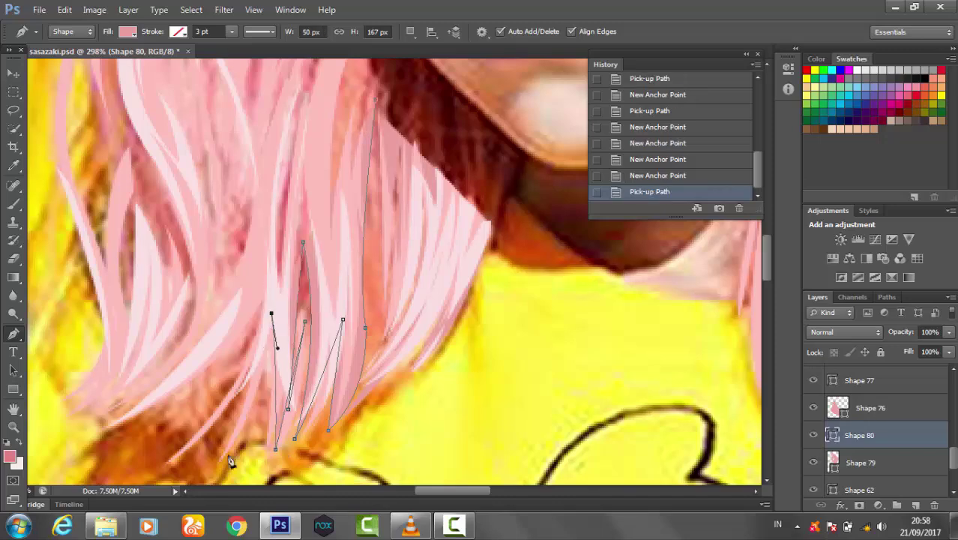
left_click(256, 320)
left_click(156, 446)
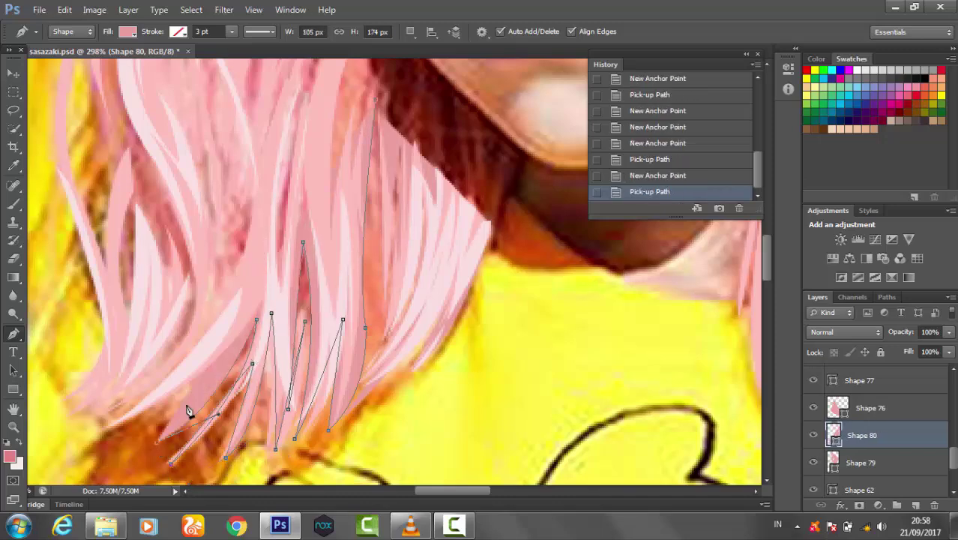
left_click_drag(275, 166, 249, 297)
scroll(249, 297, "down", 3)
Continue the Shape 80 outline up the hair and close it.
left_click(229, 249)
scroll(295, 209, "up", 5)
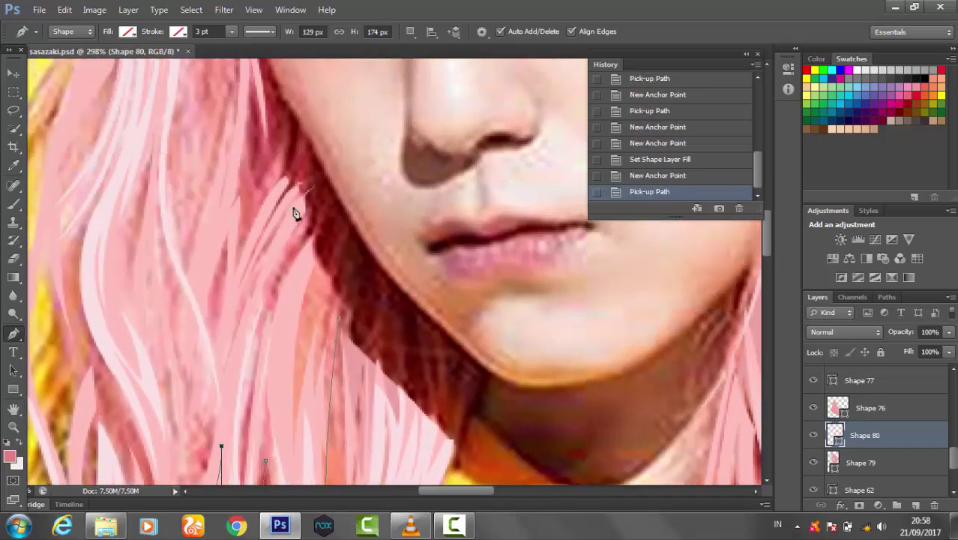
left_click_drag(296, 199, 373, 90)
scroll(296, 269, "down", 3)
left_click(250, 337)
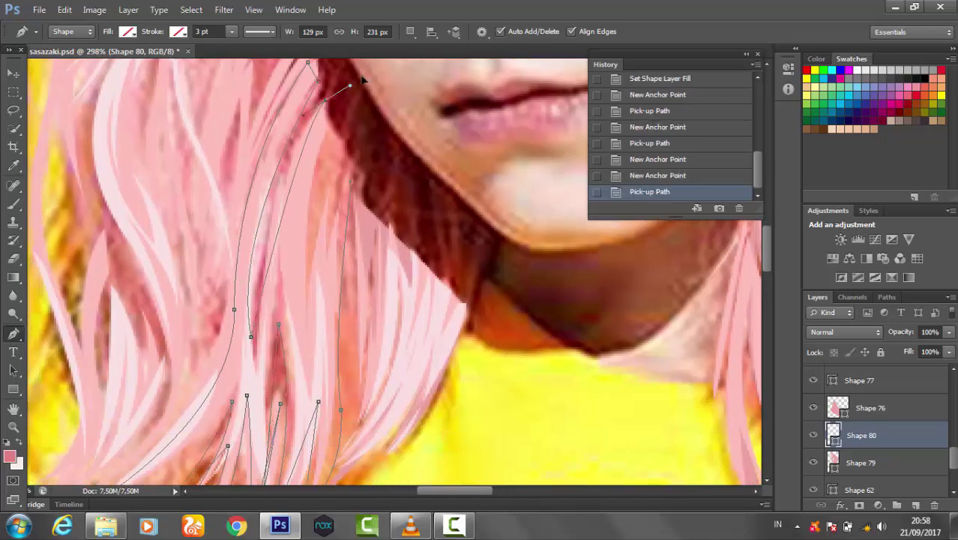
left_click(345, 147)
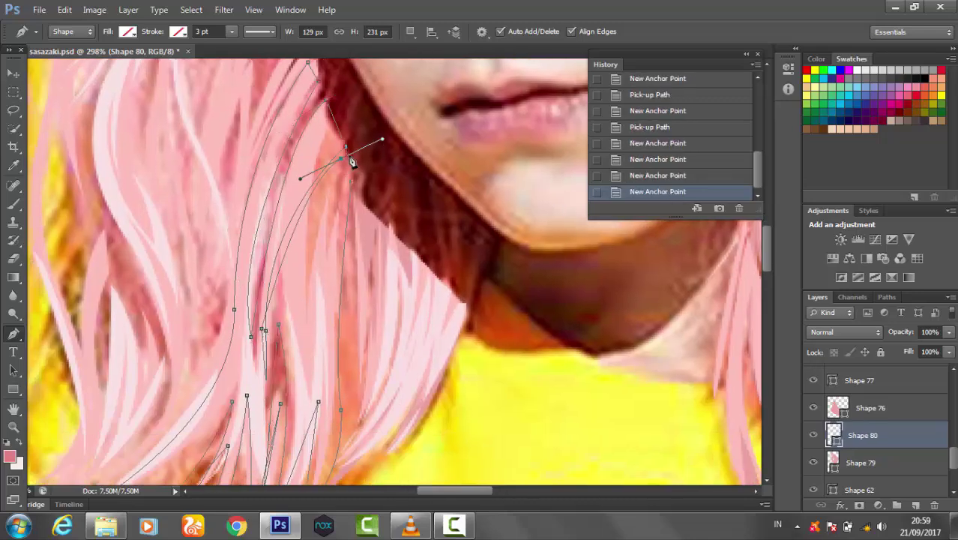
left_click(127, 32)
Fill Shape 80 with light pink via the Color Picker.
left_click(113, 105)
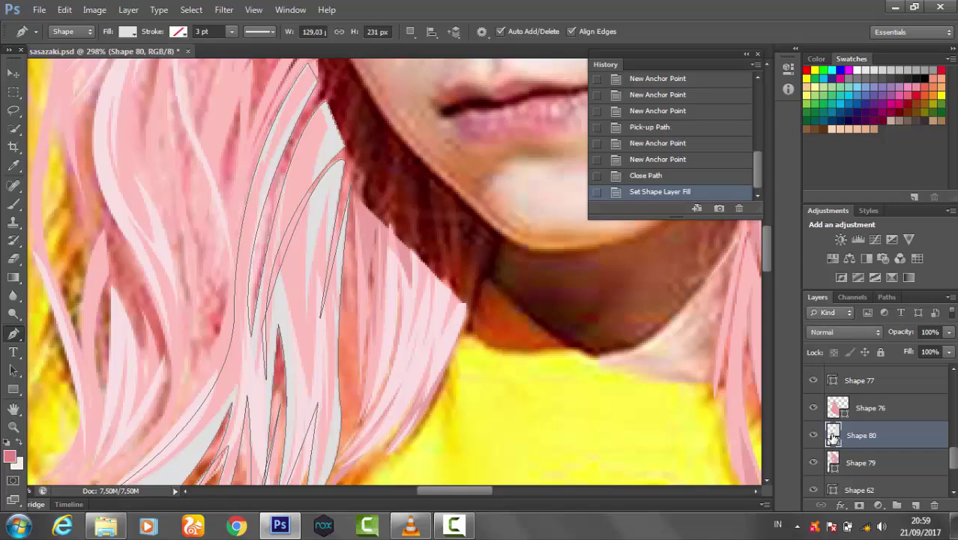
double_click(834, 435)
left_click(924, 306)
Reframe the view on the hair beside the face and start the Shape 81 strand outline.
key("z")
left_click_drag(420, 318, 348, 318)
left_click(348, 318)
key("p")
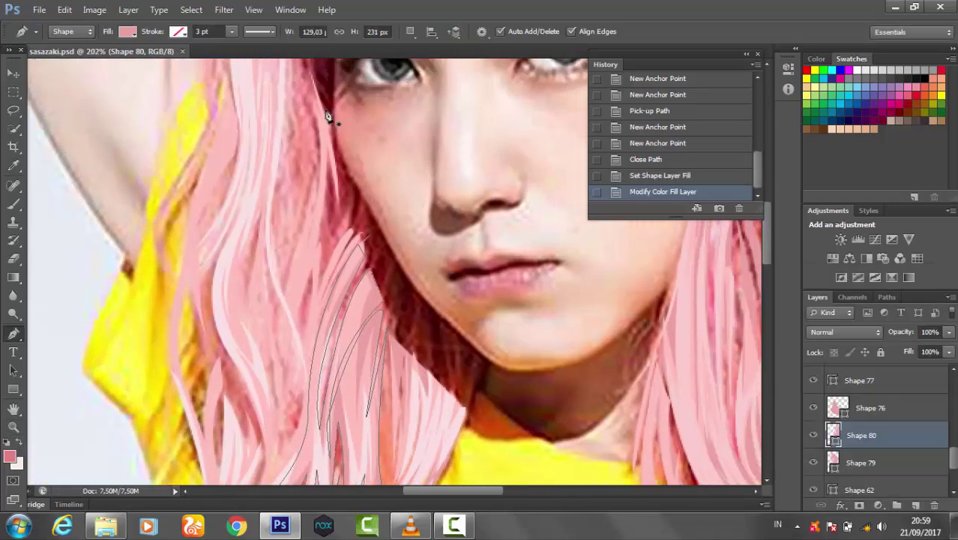
left_click(305, 93)
With fill turned off, trace the Shape 81 strand down the hair, curving its tip over the shirt.
scroll(354, 310, "down", 3)
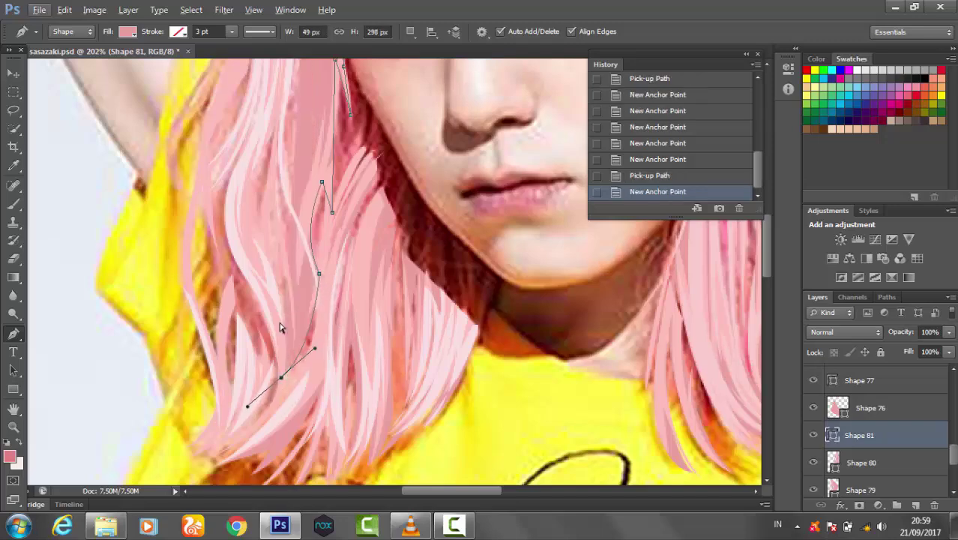
left_click(128, 31)
left_click(54, 38)
scroll(289, 213, "up", 3)
left_click(291, 335)
left_click(320, 252)
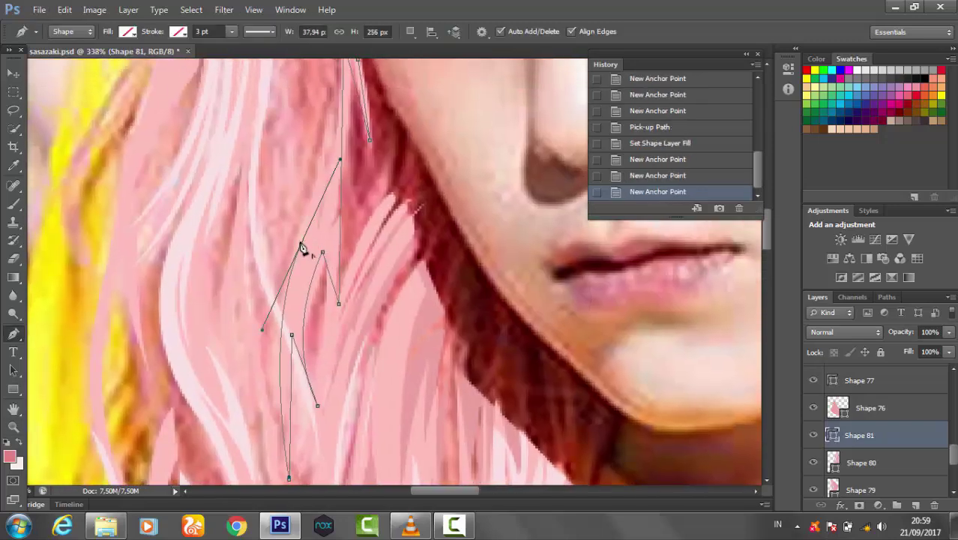
scroll(346, 90, "up", 3)
scroll(298, 373, "down", 5)
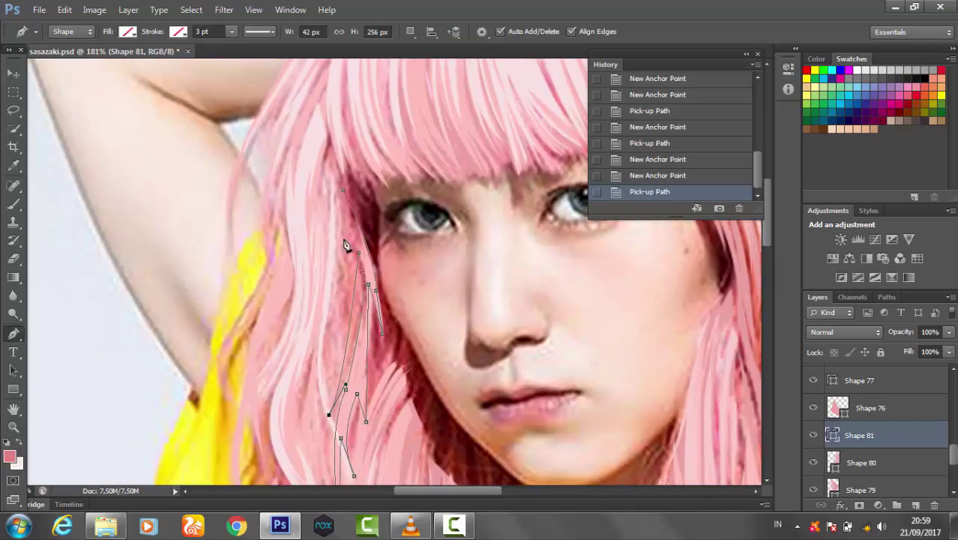
scroll(352, 289, "up", 2)
left_click(359, 280)
left_click_drag(342, 283, 367, 358)
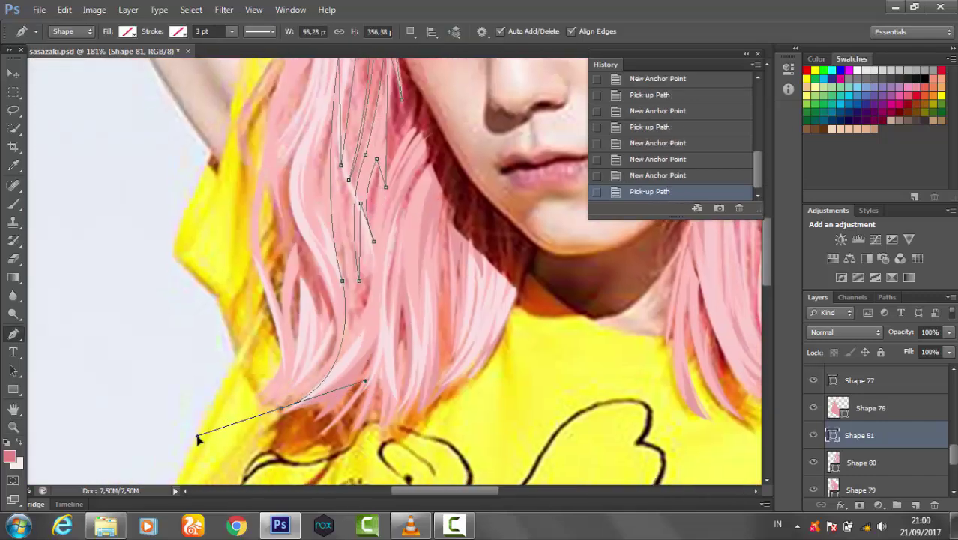
left_click_drag(280, 409, 198, 439)
Trace the strand's return edge back up to the top and close the outline.
scroll(282, 412, "down", 3)
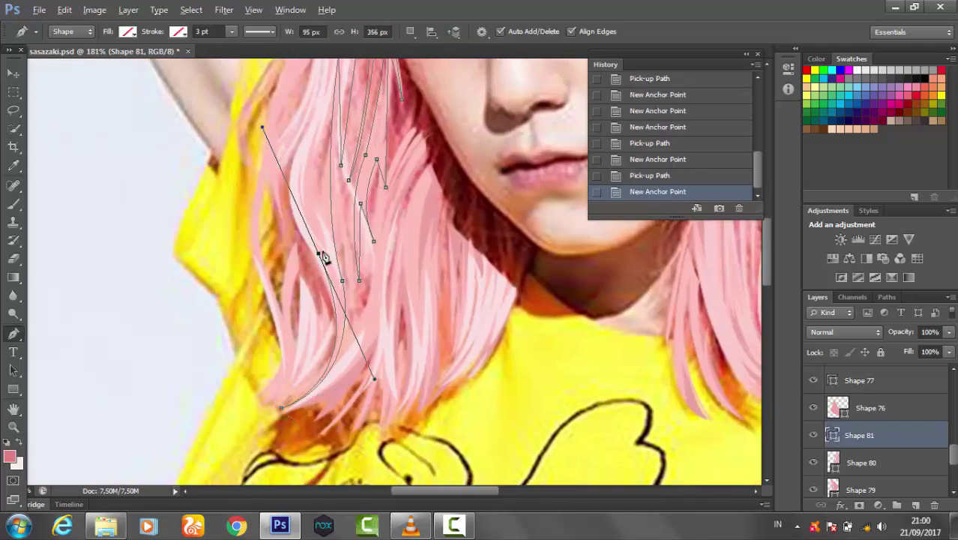
scroll(321, 253, "up", 4)
left_click(315, 152)
scroll(345, 177, "up", 5)
scroll(345, 177, "up", 2)
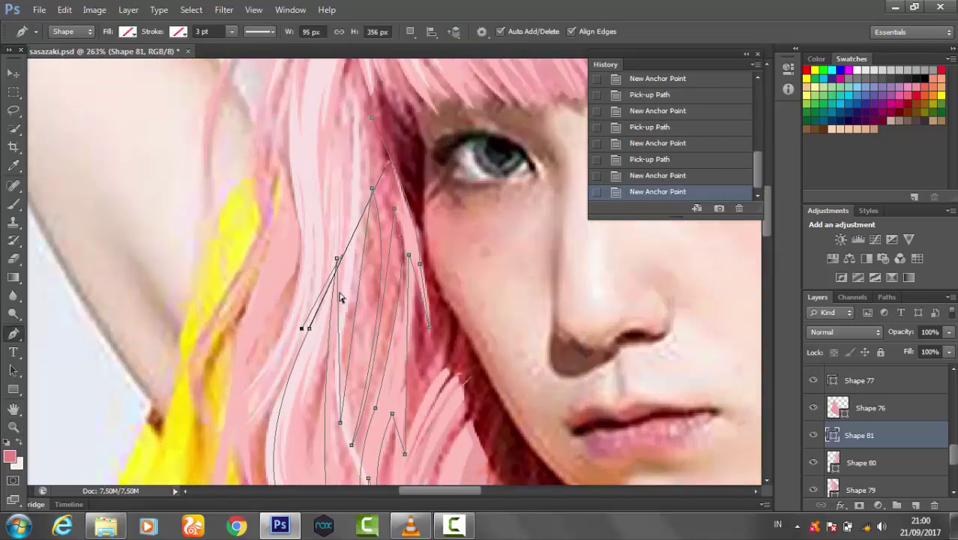
left_click(334, 196)
scroll(349, 159, "up", 2)
left_click_drag(349, 159, 354, 186)
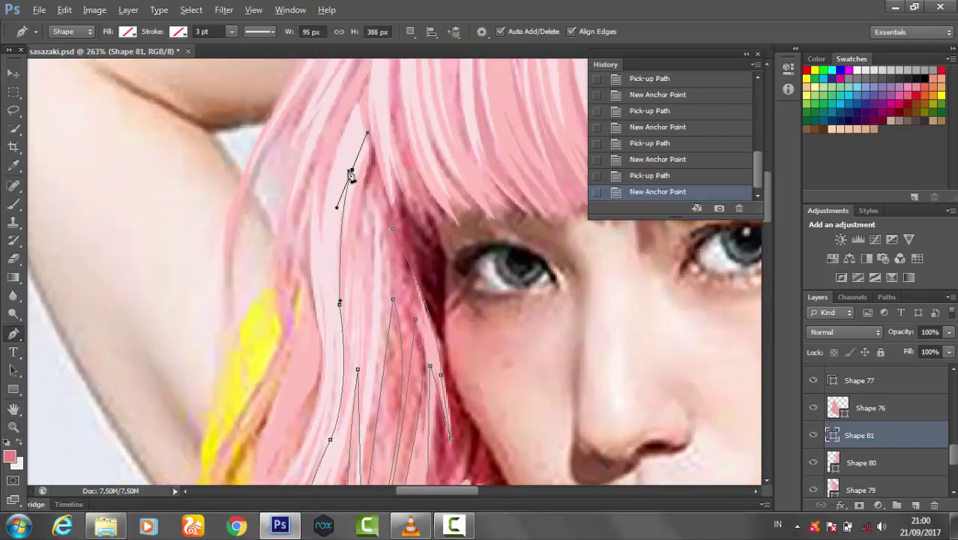
left_click(353, 170)
left_click(390, 195)
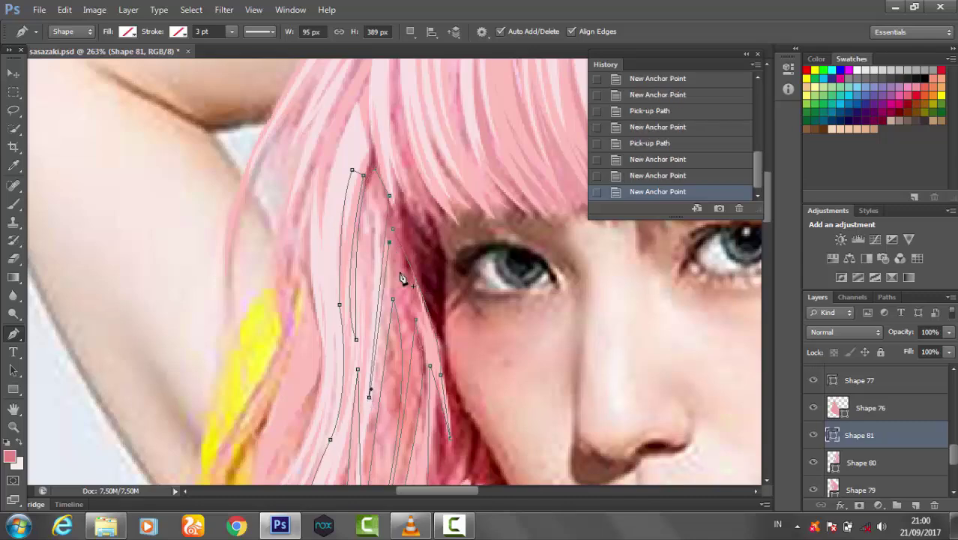
left_click(127, 31)
Set the Shape 81 fill colour to pink #eba3a0.
left_click(204, 42)
left_click_drag(898, 337, 899, 278)
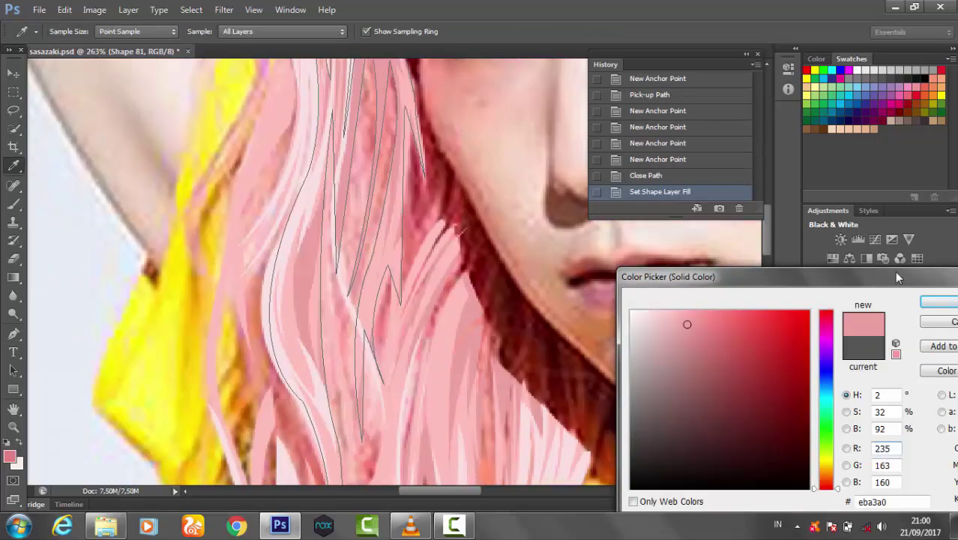
left_click(949, 312)
Begin the Shape 82 strand outline beside the cheek.
mouse_move(363, 321)
left_mouse_down()
mouse_move(323, 322)
mouse_move(400, 311)
left_mouse_up()
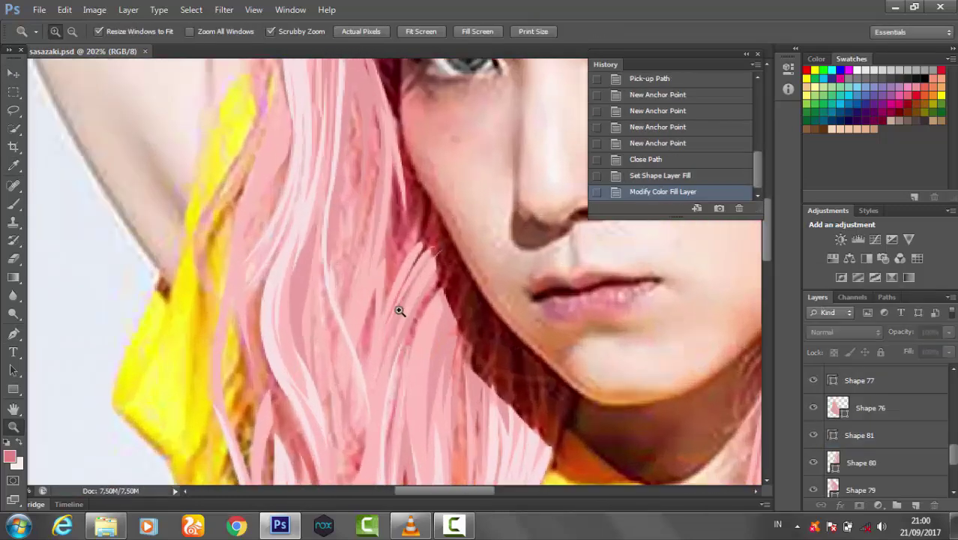
left_click(374, 271)
left_click(386, 321)
left_click(341, 409)
Finish and close the Shape 90 strand outline at the crown.
left_click(396, 141)
left_click(375, 90)
scroll(381, 90, "up", 1)
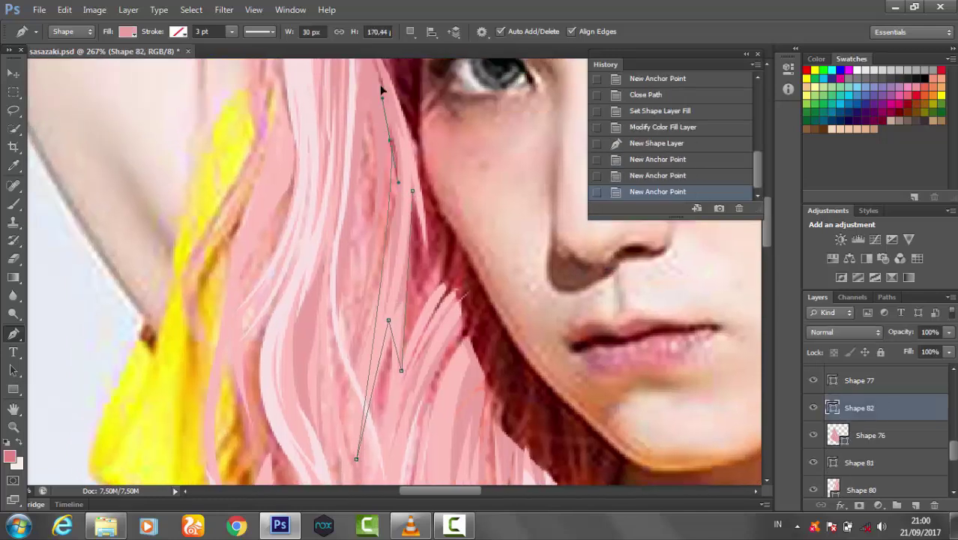
left_click(369, 66)
left_click(376, 129)
left_click(355, 373)
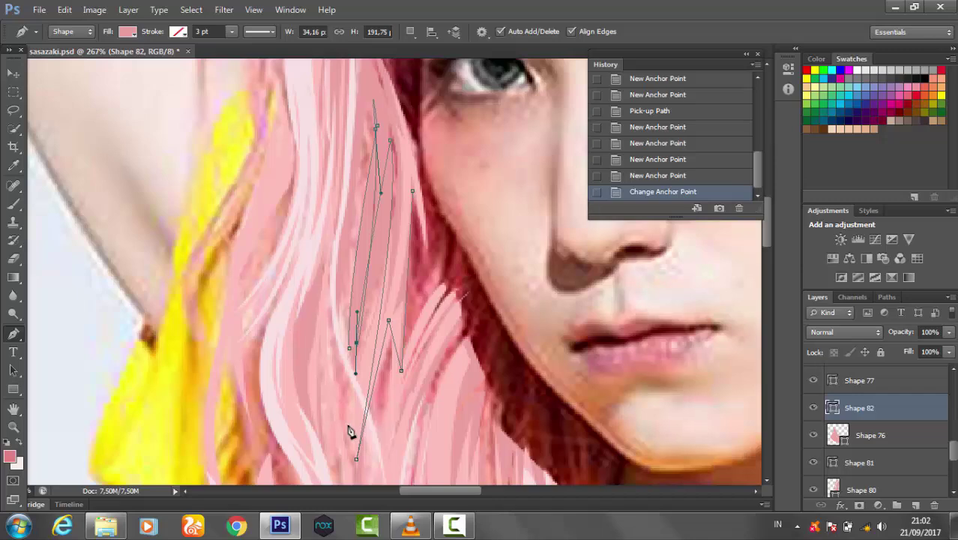
left_click_drag(360, 104, 354, 79)
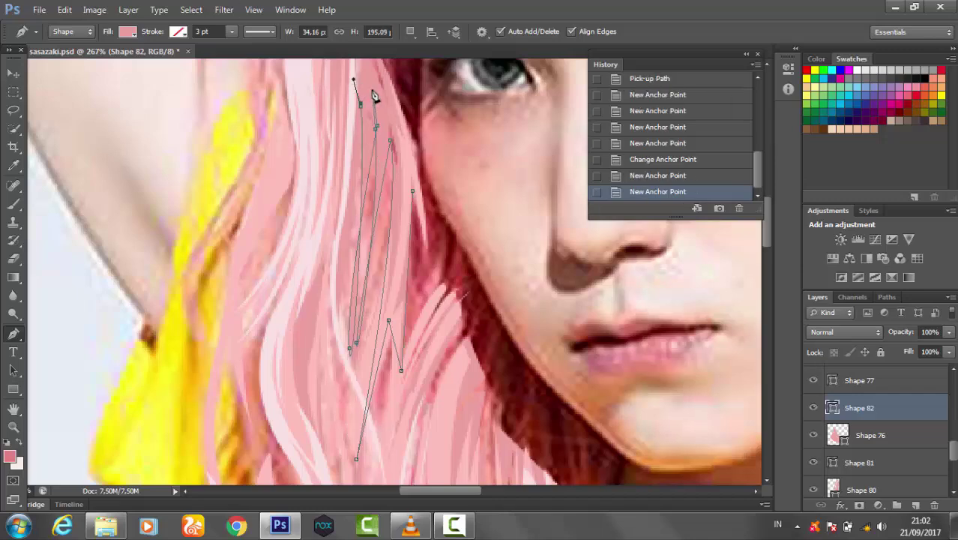
left_click_drag(442, 311, 417, 171)
left_click(439, 176)
left_click(396, 321)
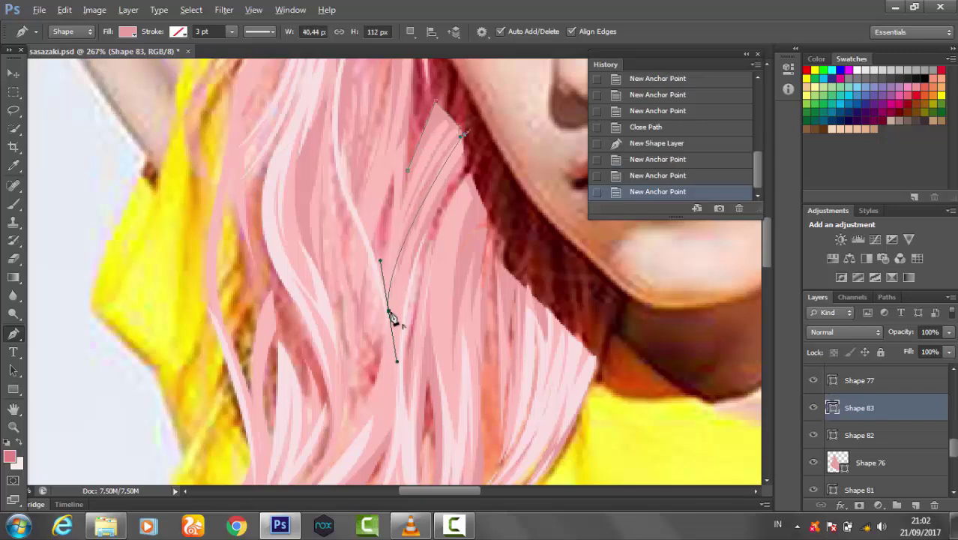
Trace and close a curved strand running down the lower hair over the shirt.
left_click(416, 292)
scroll(416, 293, "down", 3)
scroll(304, 215, "up", 2)
key("p")
left_click(348, 151)
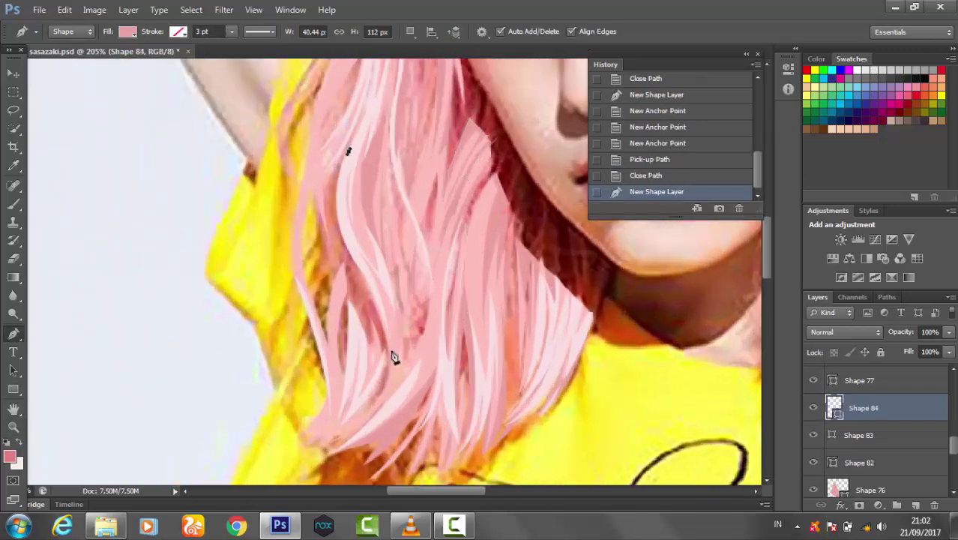
left_click_drag(363, 265, 367, 410)
left_click(362, 265, "alt")
left_click_drag(333, 444, 429, 406)
left_click(333, 444, "alt")
left_click_drag(389, 264, 353, 120)
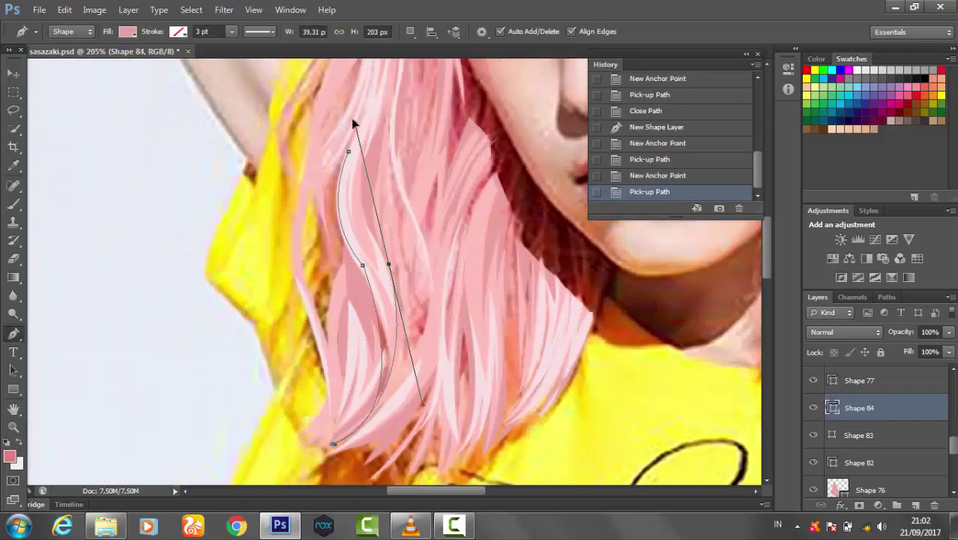
left_click(389, 264, "alt")
left_click(383, 141)
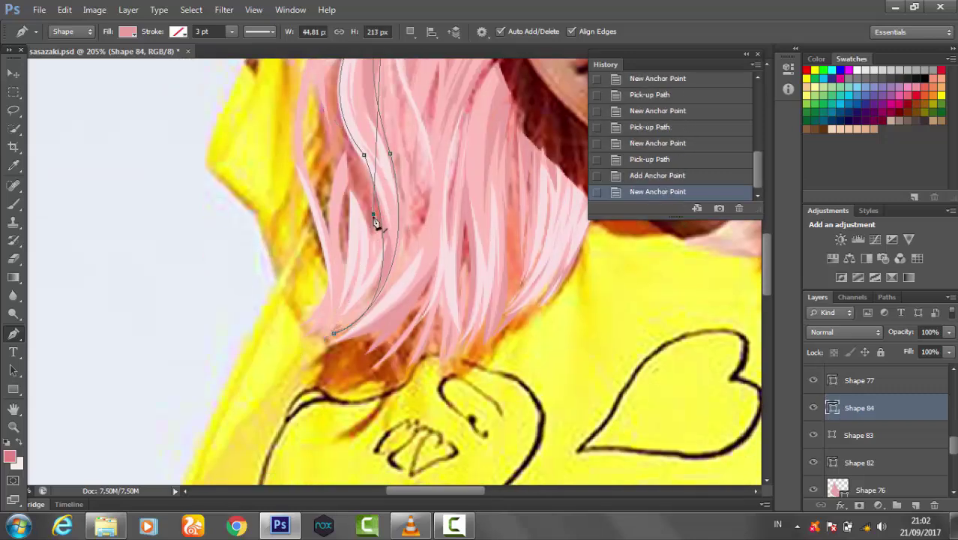
left_click(351, 155)
Outline and close a strand running up from the hair's lower edge.
scroll(383, 180, "down", 3)
left_click(387, 186)
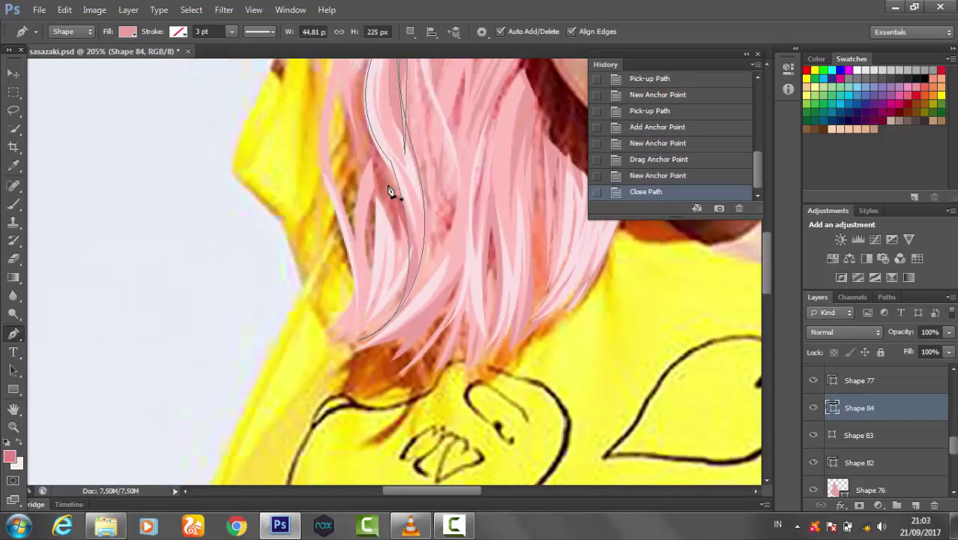
left_click_drag(352, 345, 263, 411)
left_click(352, 345, "alt")
left_click(360, 133)
scroll(368, 201, "up", 3)
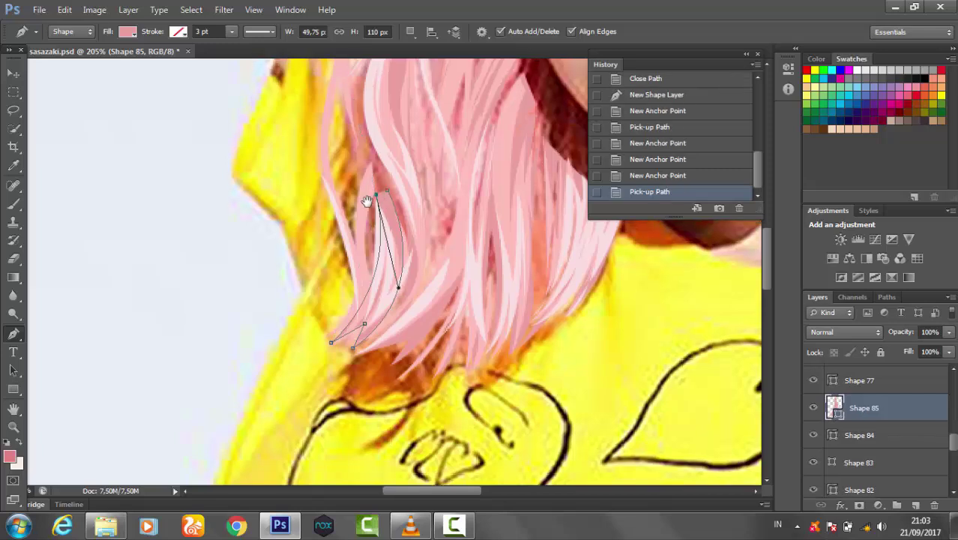
left_click(358, 159)
left_click(358, 240)
left_click_drag(363, 390, 407, 458)
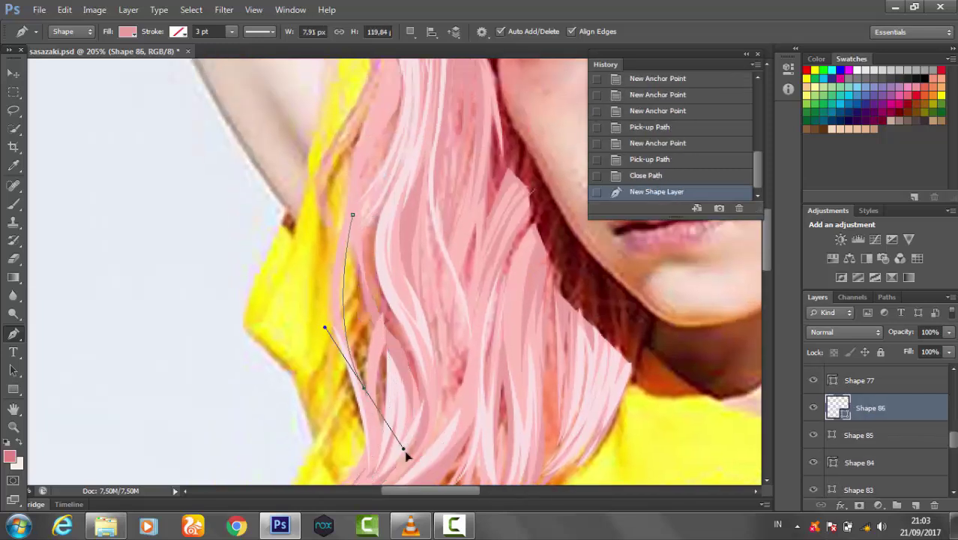
left_click(352, 332)
Outline and close another short strand beside the arm.
left_click(364, 390)
scroll(407, 163, "up", 3)
left_click(391, 166)
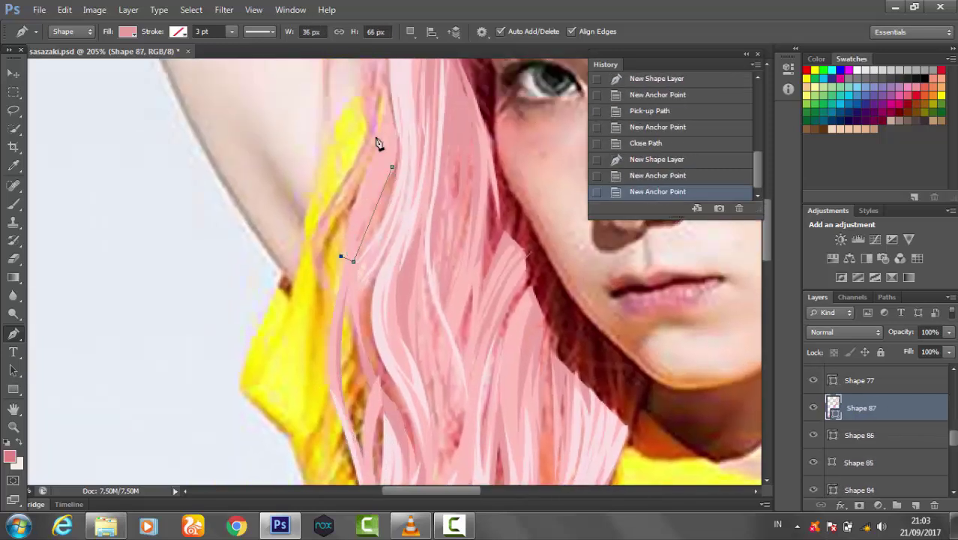
left_click(385, 97)
left_click(352, 260)
Attempt a strand beside the bangs, then discard the unfinished open path.
scroll(401, 173, "up", 3)
scroll(397, 195, "up", 3)
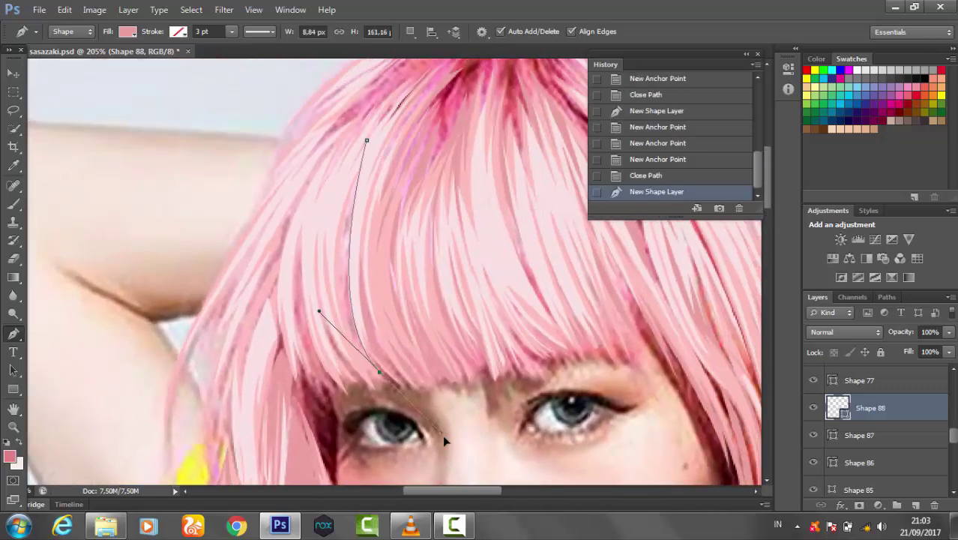
left_click_drag(445, 441, 446, 451)
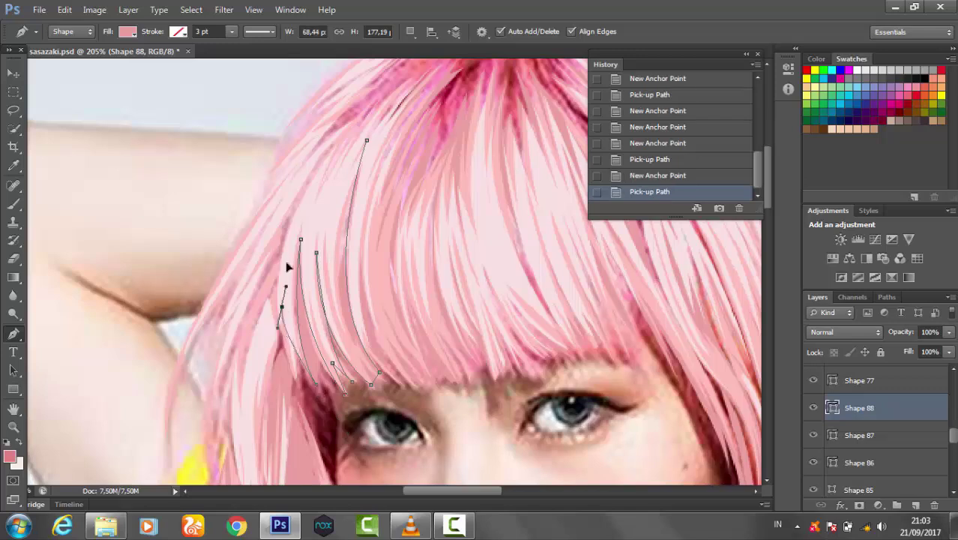
scroll(345, 126, "up", 3)
left_click_drag(387, 150, 446, 113)
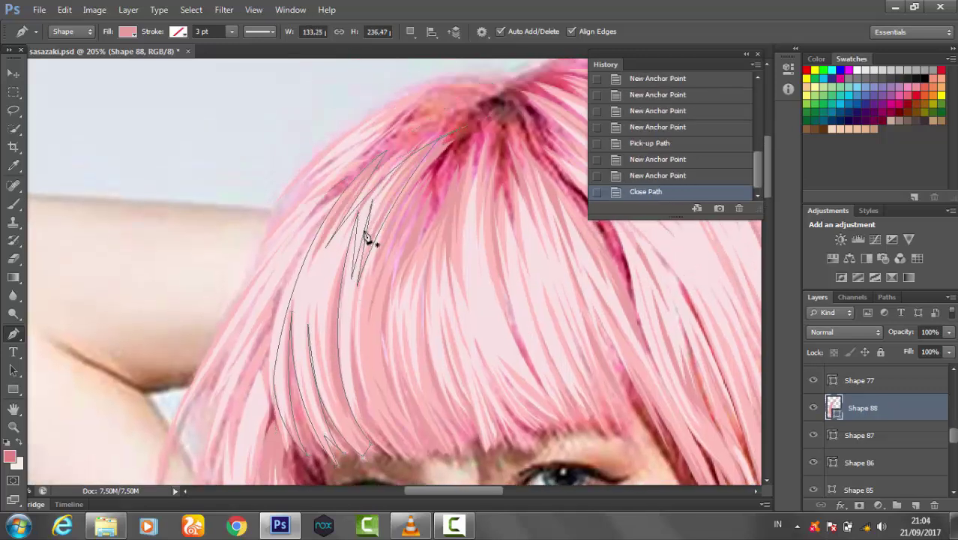
scroll(369, 238, "down", 3)
scroll(327, 367, "down", 3)
left_click(426, 199)
left_click_drag(387, 337, 393, 300)
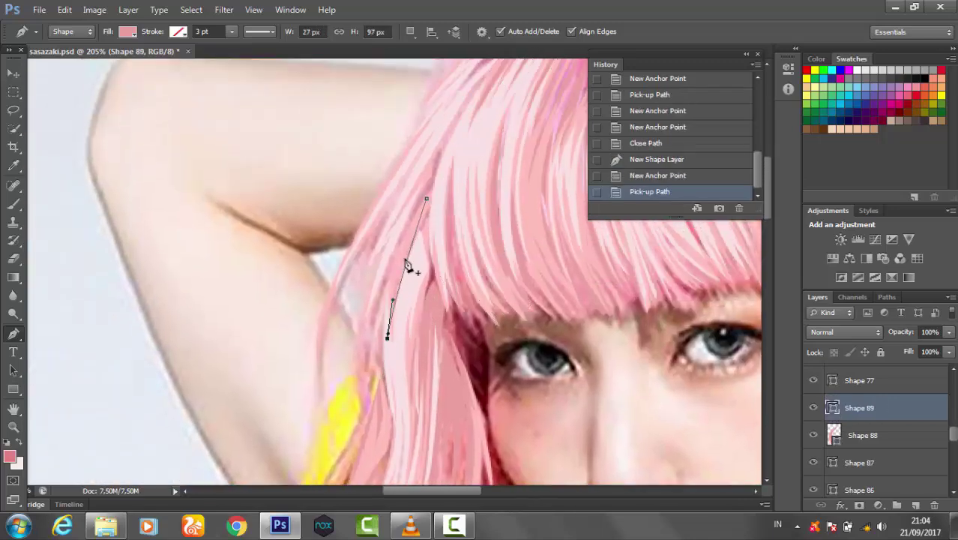
key("Escape")
Trace and close a crown strand following the hair's outer edge.
scroll(398, 254, "up", 5)
left_click(506, 139)
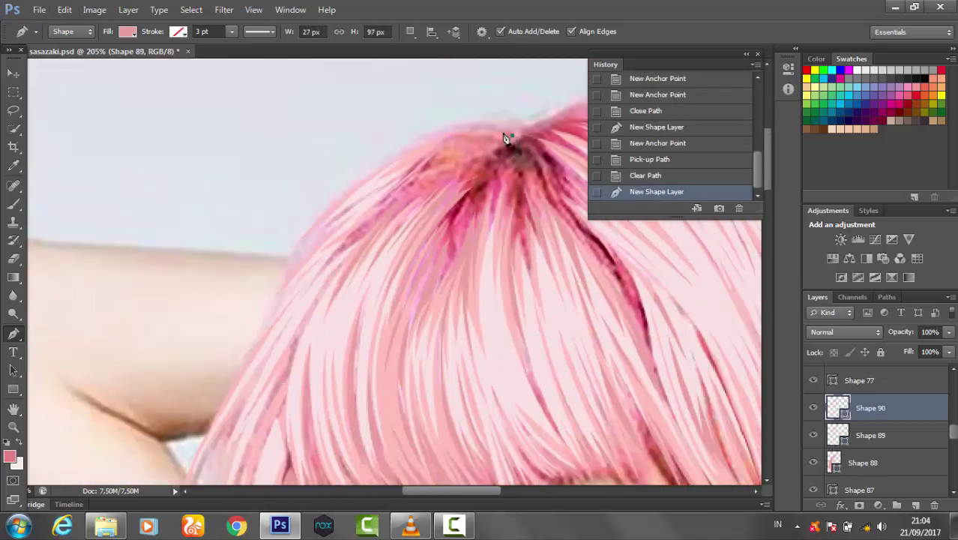
left_click_drag(182, 376, 181, 405)
left_click(294, 261)
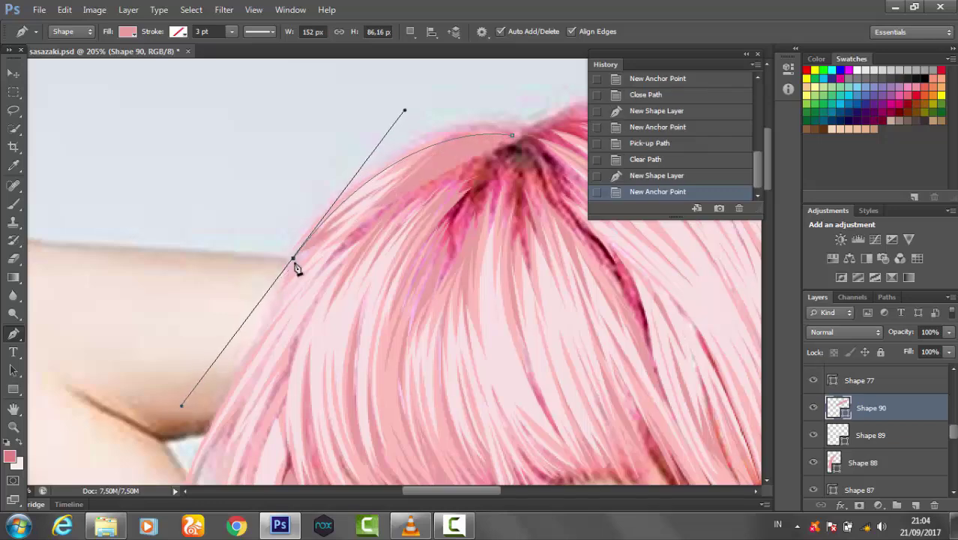
left_click(375, 188)
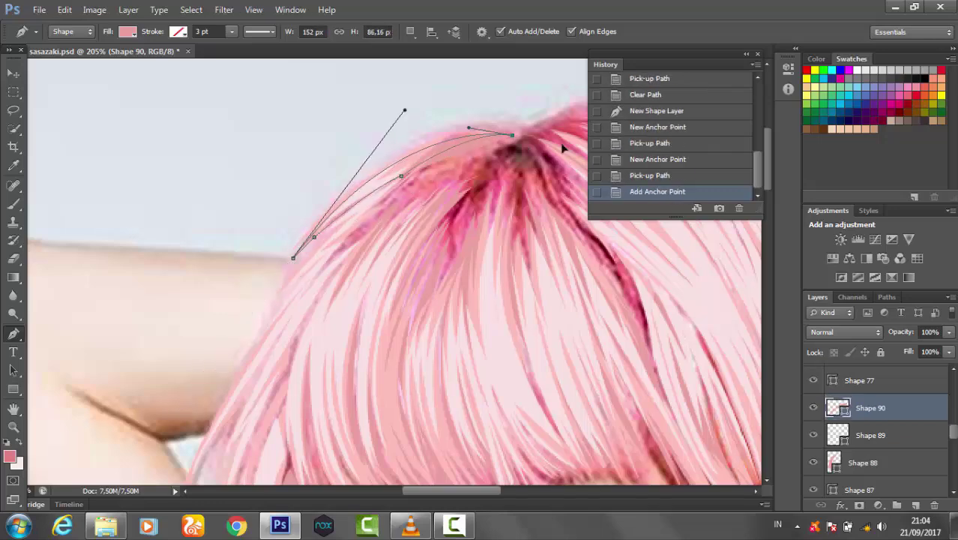
left_click(512, 136)
Begin the Shape 91 strand down the left hair edge with its fill turned off.
scroll(444, 111, "down", 3)
left_click(443, 102)
left_click(406, 171)
left_click(406, 171, "alt")
left_click(318, 268)
scroll(299, 360, "down", 3)
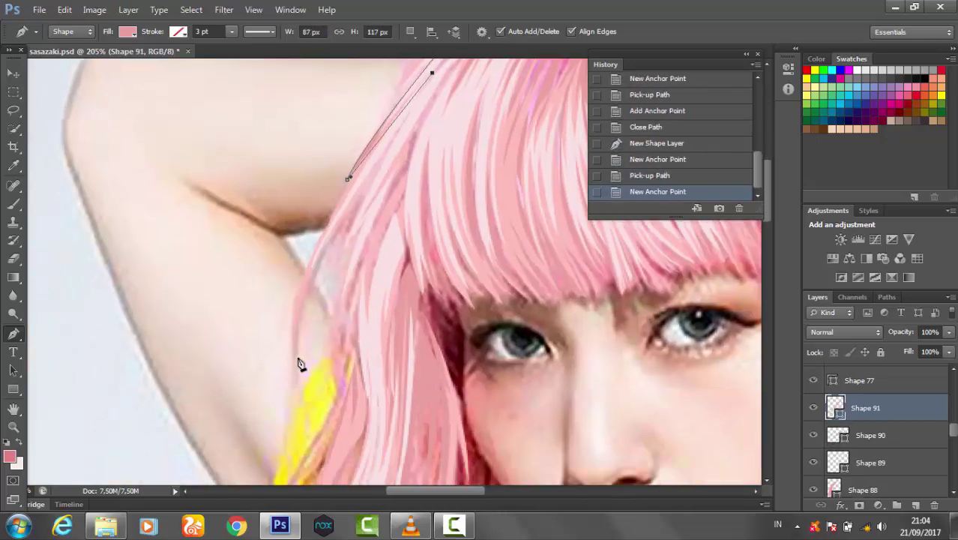
left_click_drag(295, 343, 295, 431)
left_click(295, 345, "alt")
mouse_move(97, 51)
left_mouse_down()
mouse_move(474, 66)
mouse_move(300, 53)
left_mouse_up()
left_click(128, 32)
left_click(62, 39)
Continue Shape 91 beside the raised arm and close it back at the top.
scroll(309, 285, "down", 3)
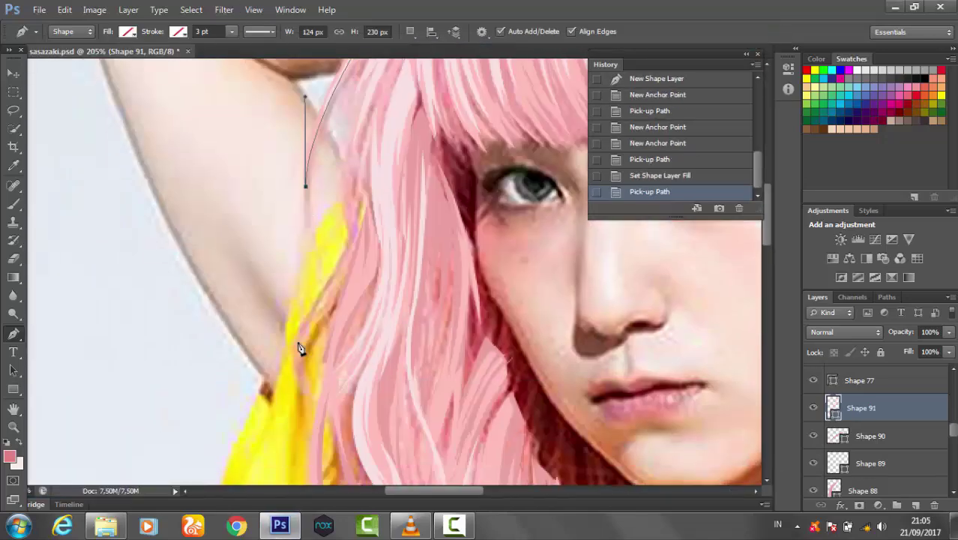
left_click_drag(302, 308, 303, 354)
scroll(304, 315, "up", 3)
mouse_move(357, 146)
left_mouse_down()
mouse_move(369, 188)
mouse_move(387, 195)
left_mouse_up()
left_click(368, 188, "alt")
scroll(387, 195, "up", 1)
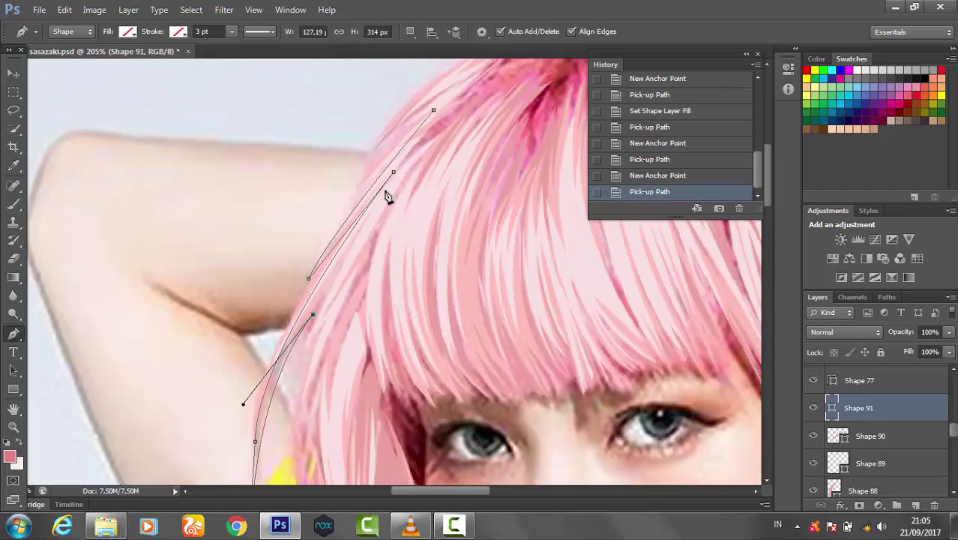
scroll(317, 313, "down", 2)
scroll(424, 116, "up", 3)
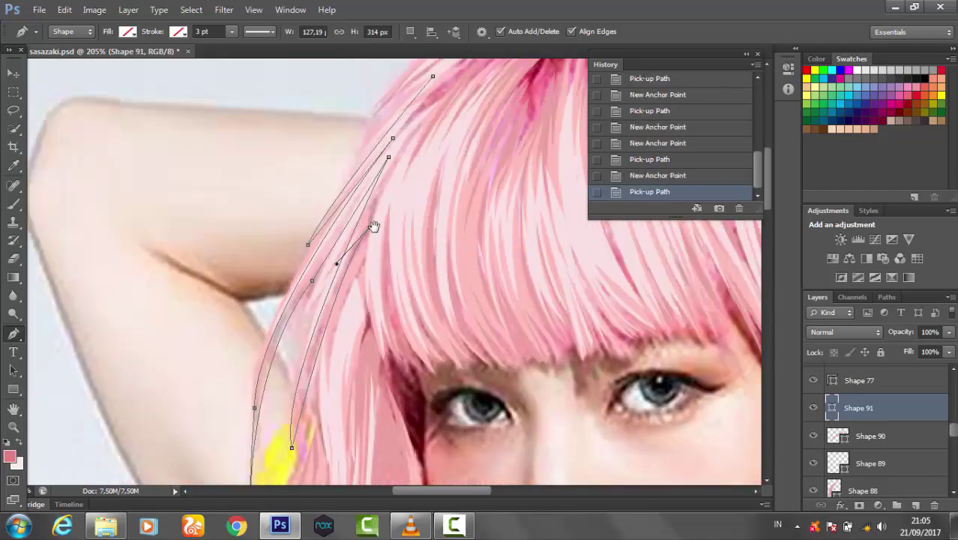
scroll(395, 160, "up", 1)
left_click_drag(429, 132, 434, 143)
left_click(434, 143)
Fill Shape 91 with the sampled hair pink via the Color Picker.
key("ctrl+0")
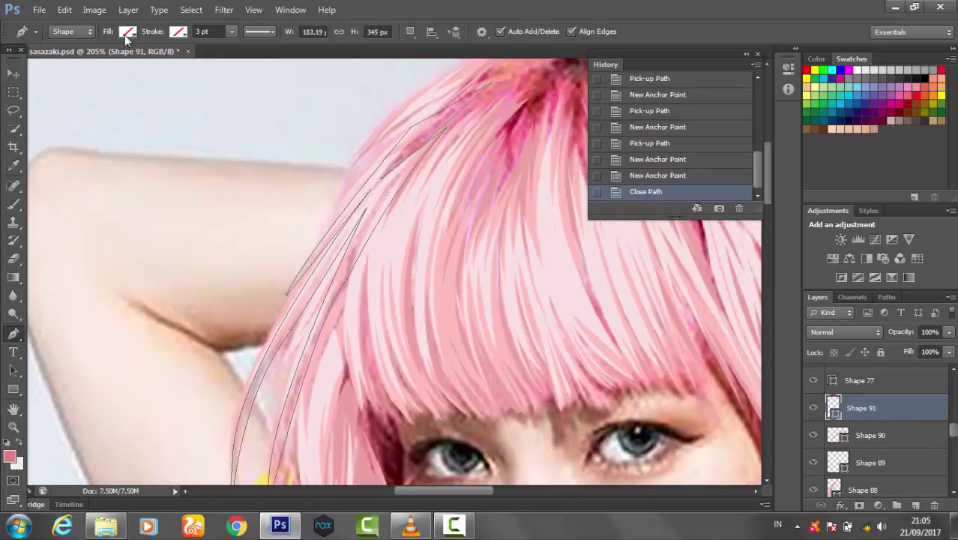
left_click(128, 31)
double_click(834, 407)
left_click(942, 311)
key("z")
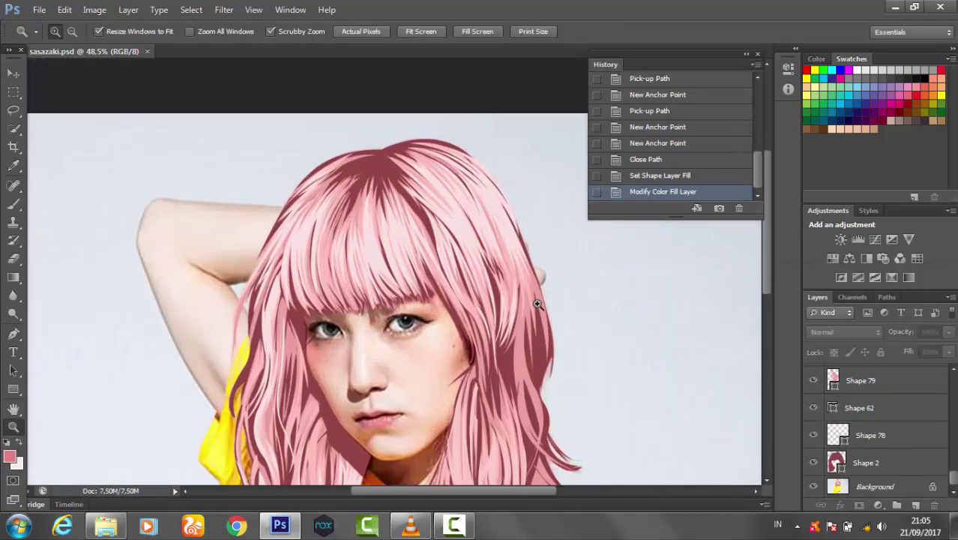
Check the hair against the hidden photo and group the strand layers into Group 3.
left_click_drag(538, 304, 497, 371)
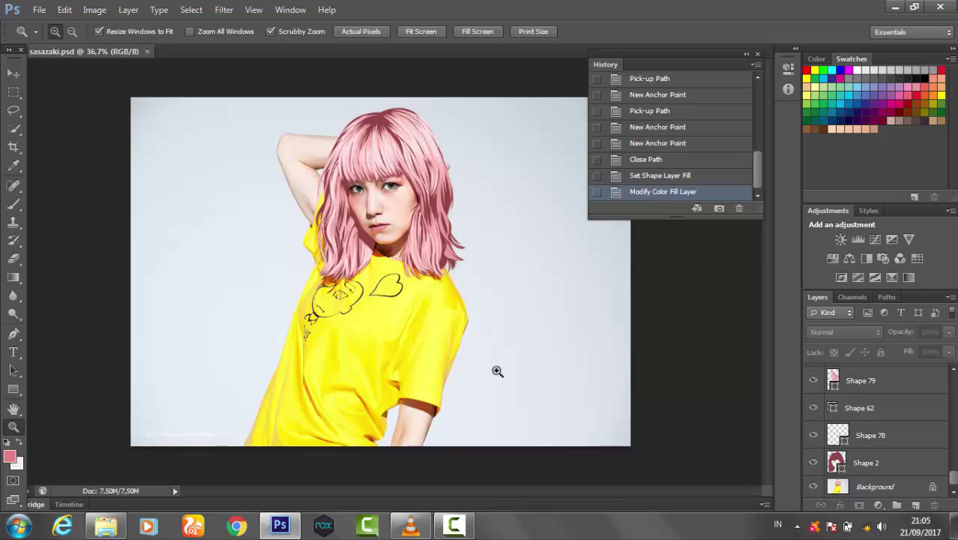
left_click(812, 486)
left_click(812, 486)
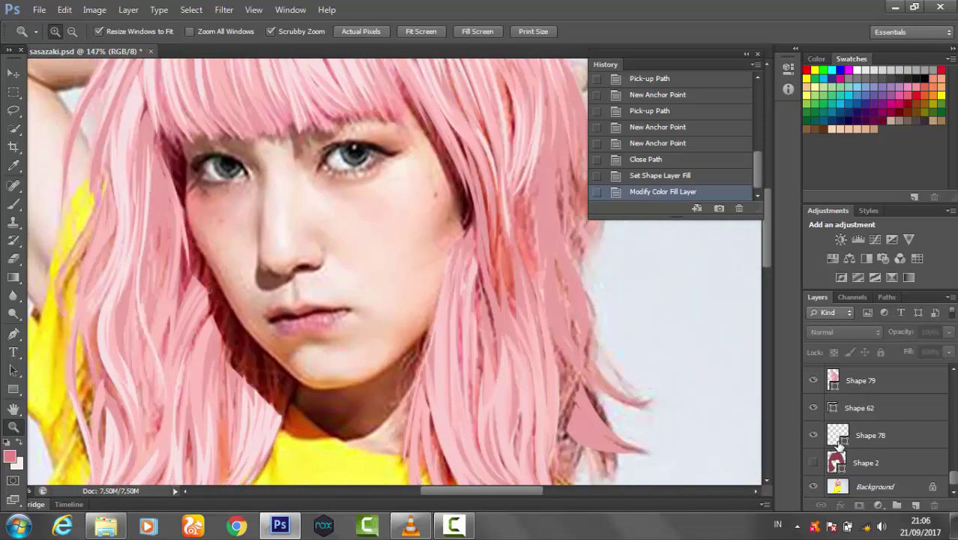
key("ctrl+g")
left_click(848, 425)
scroll(376, 261, "up", 3)
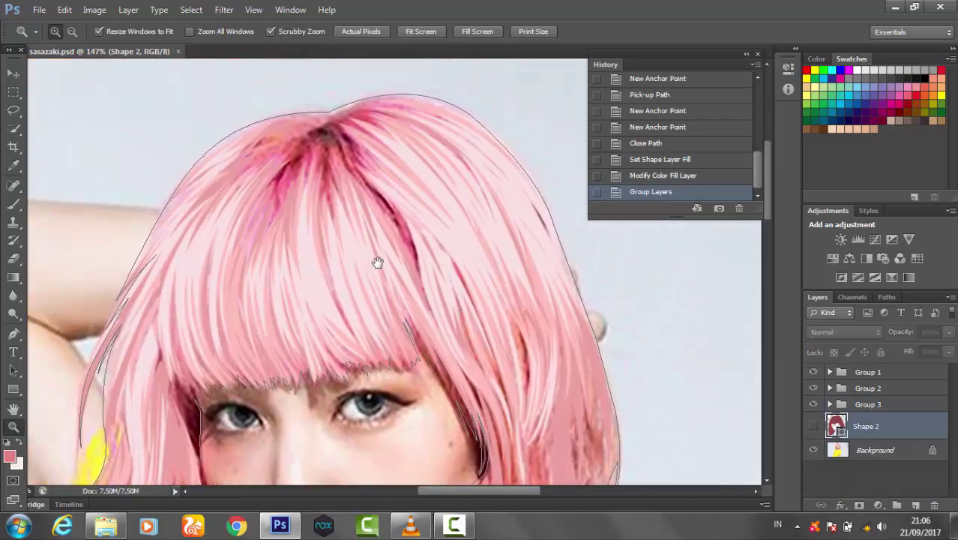
left_click_drag(376, 261, 417, 269)
Hide the base hair layer and start unfilled Shape 92 along the crown parting.
key("p")
left_click(814, 426)
left_click(474, 331)
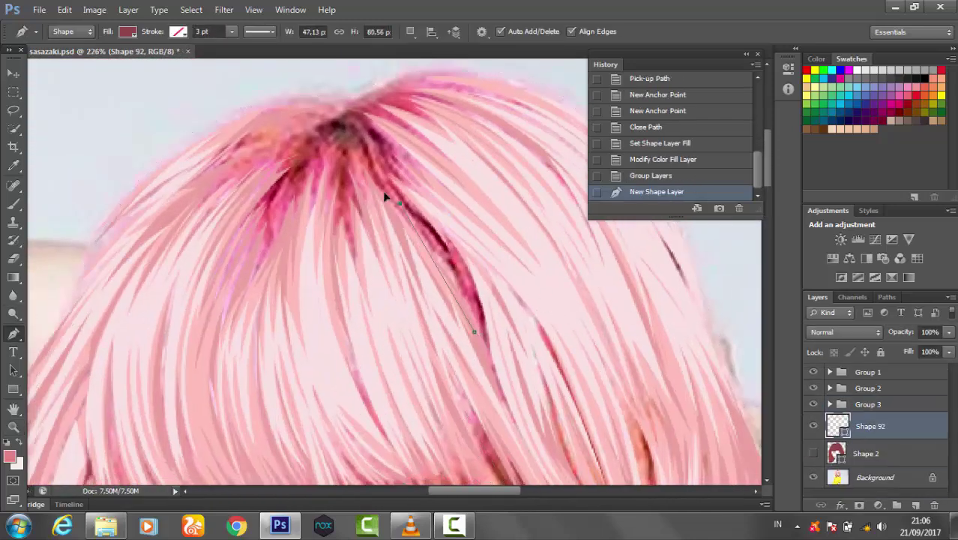
left_click(400, 202)
left_click(128, 31)
left_click(62, 58)
left_click(403, 222)
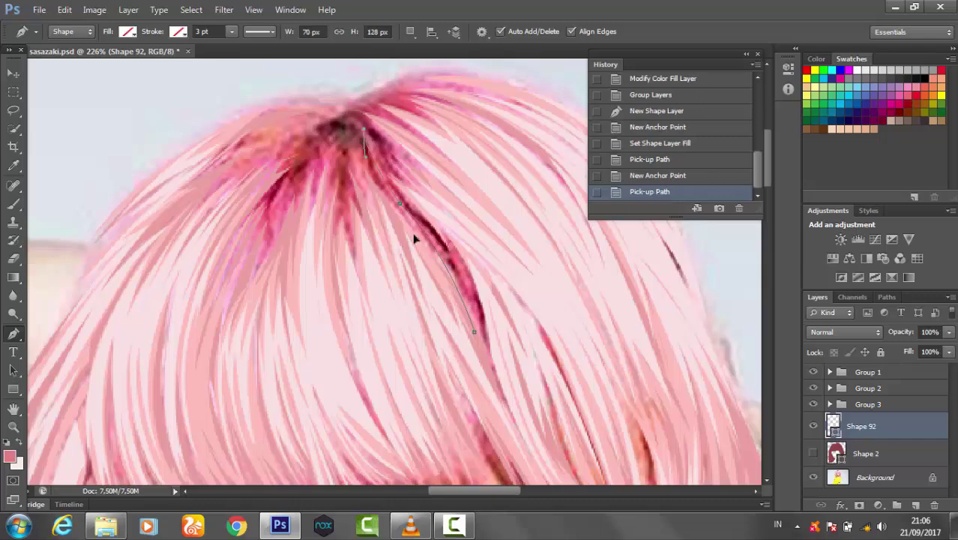
left_click(341, 146)
left_click(329, 167)
left_click(356, 122)
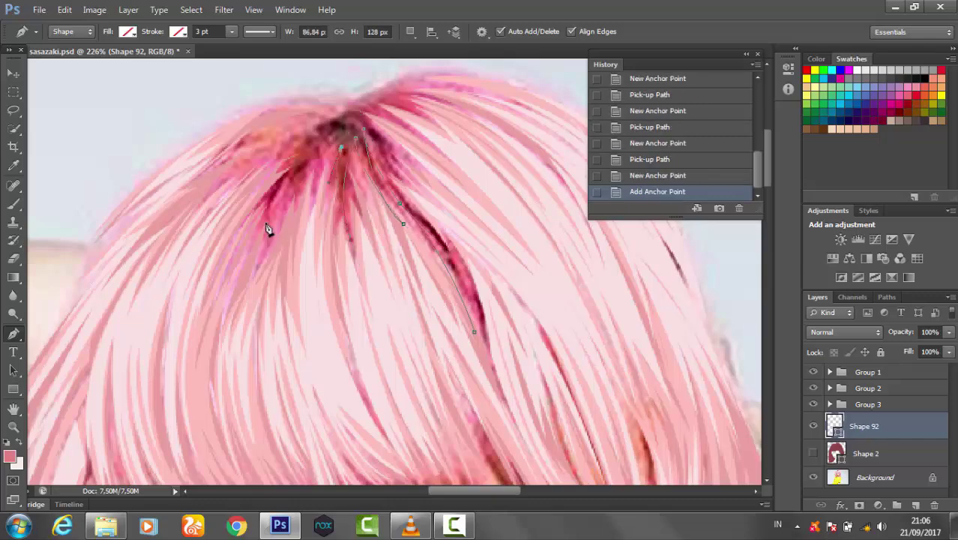
left_click(287, 172)
Curve the fringe down into jagged bang tips above the eyebrows and close it.
mouse_move(274, 229)
left_mouse_down()
mouse_move(327, 182)
mouse_move(333, 160)
mouse_move(339, 205)
left_mouse_up()
left_click(321, 225)
left_click_drag(331, 300, 293, 165)
left_click(279, 272)
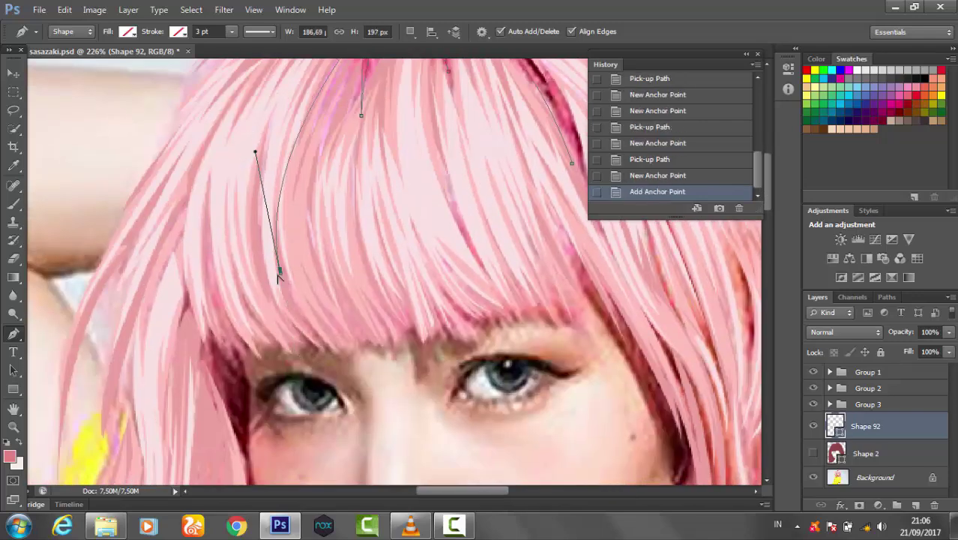
left_click_drag(308, 339, 328, 348)
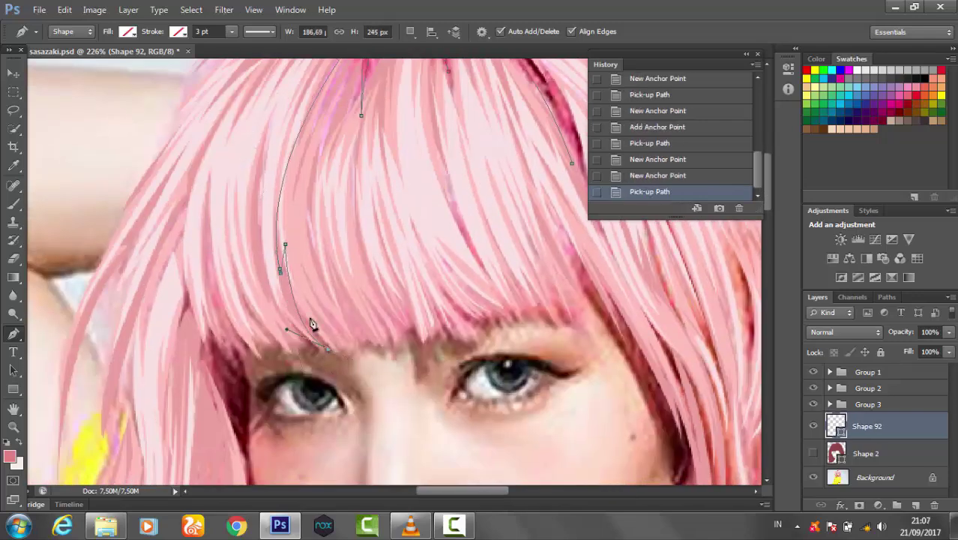
scroll(365, 339, "up", 2)
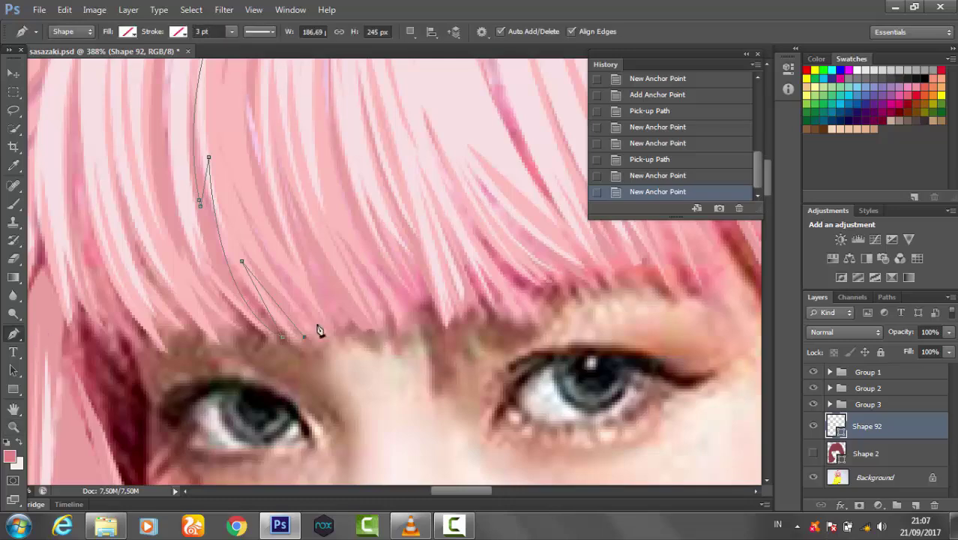
left_click_drag(432, 306, 403, 300)
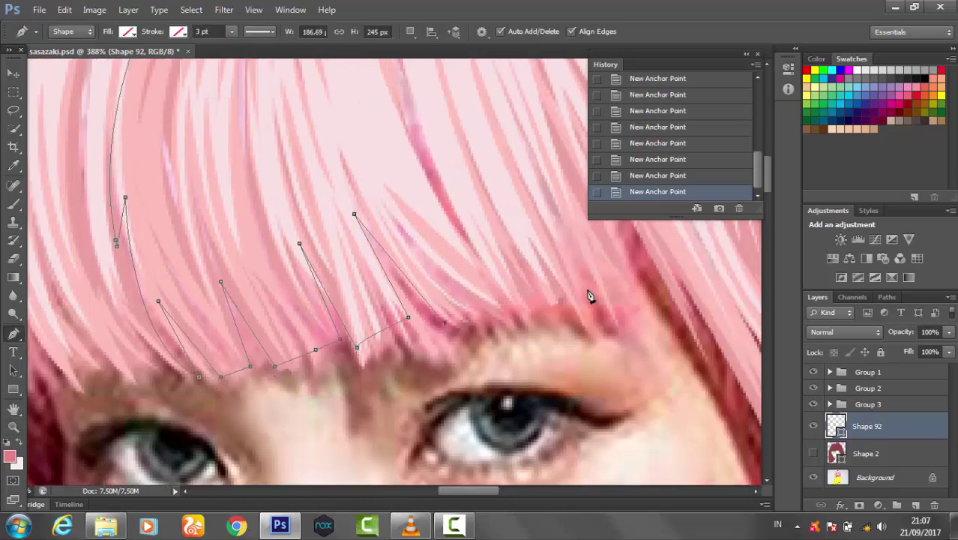
left_click_drag(589, 296, 620, 299)
left_click(456, 159)
scroll(556, 263, "down", 3)
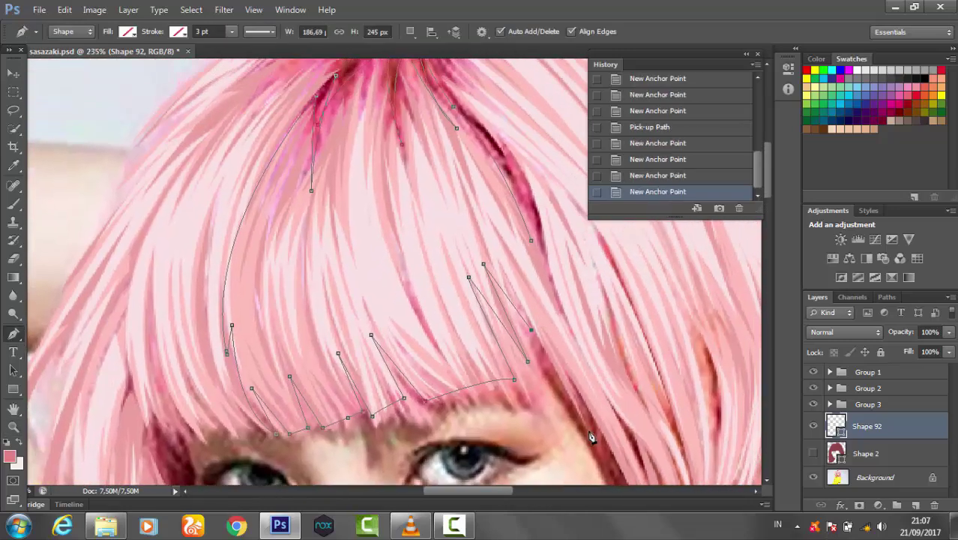
left_click_drag(613, 414, 555, 263)
Fill Shape 92 with hair pink sampled from the image.
left_click(514, 214)
left_click(128, 31)
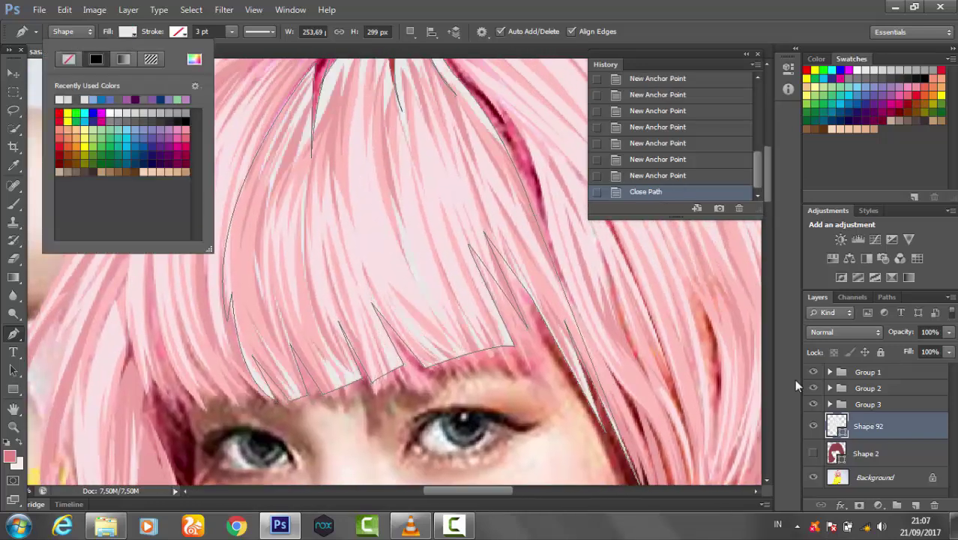
left_click(206, 42)
left_click(339, 96)
key("Return")
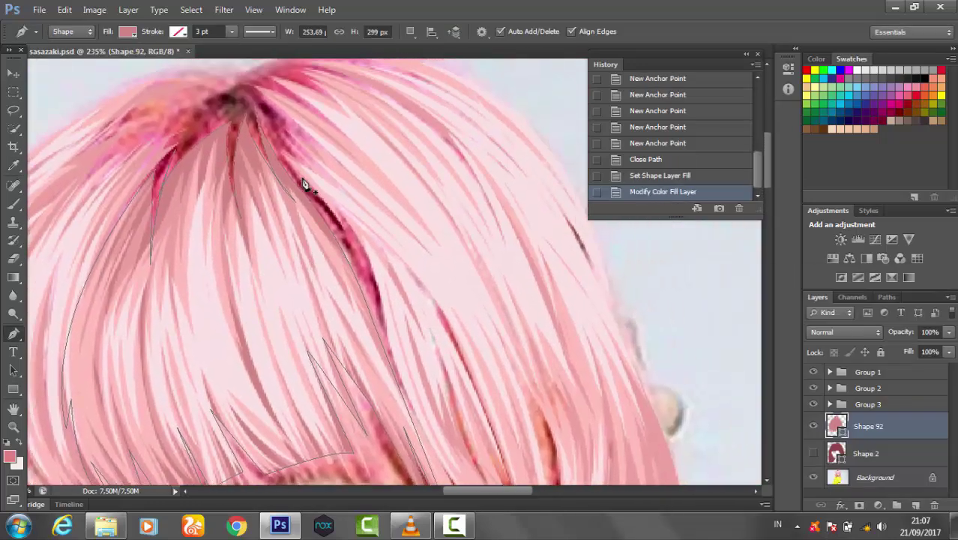
Start the Shape 93 strand outline near the parting.
left_click(379, 266)
left_click(382, 375)
left_click(382, 357)
left_click(403, 315)
Trace a long pink strand outline down the side hair toward the bangs.
scroll(346, 212, "down", 2)
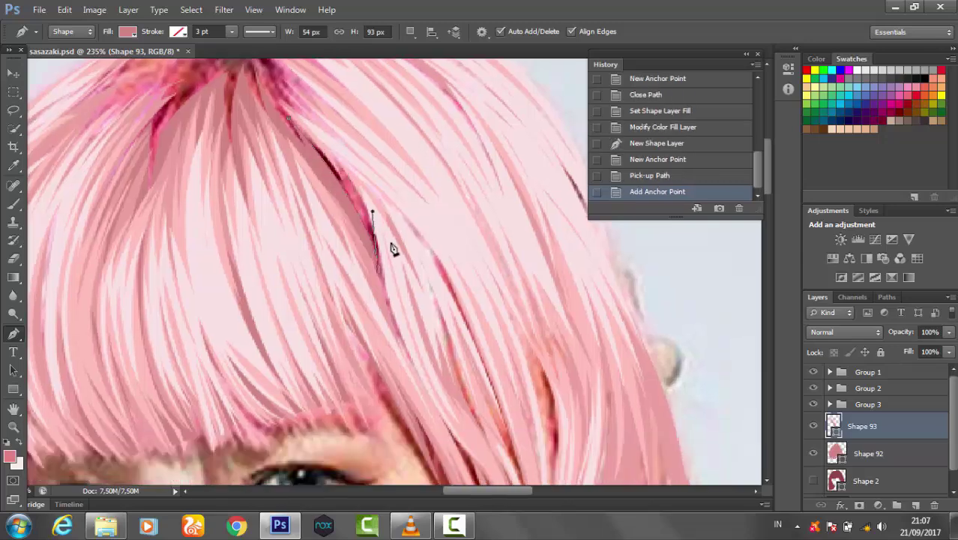
left_click(393, 250)
scroll(448, 339, "down", 2)
left_click(447, 333)
left_click(480, 369)
left_click(464, 321)
left_click(355, 92)
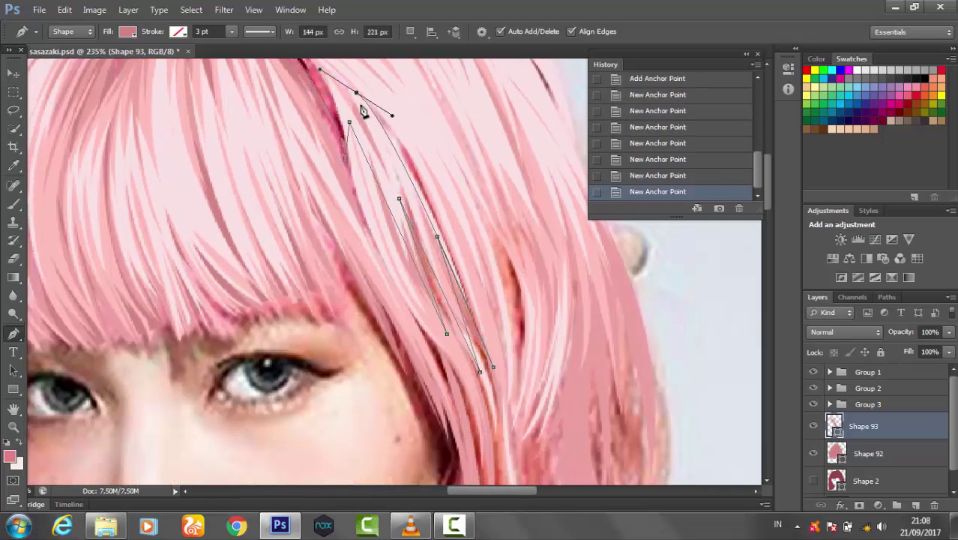
left_click(464, 335)
left_click(498, 385)
left_click(497, 208)
Carry that strand's outline up over the crown and close it.
scroll(471, 199, "up", 3)
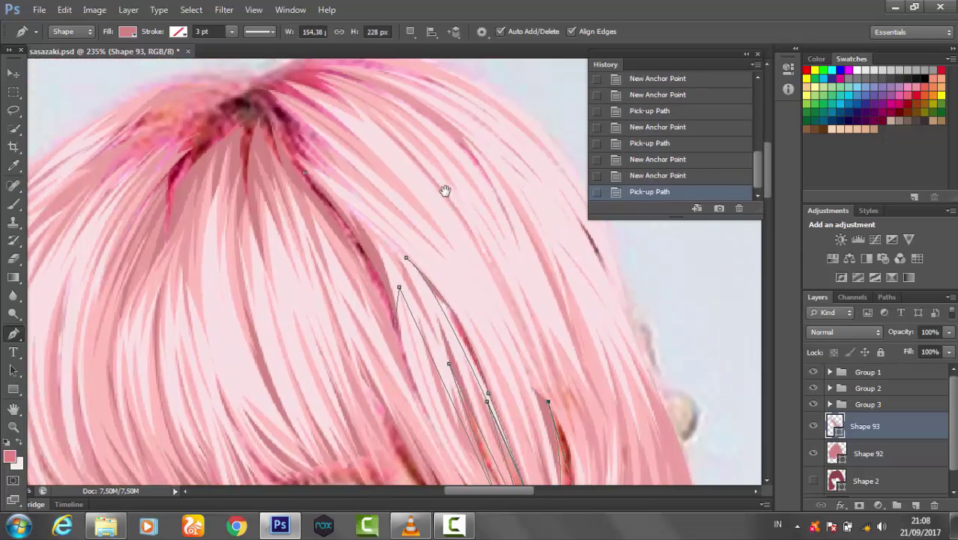
left_click(470, 212)
scroll(471, 212, "up", 1)
left_click(365, 105)
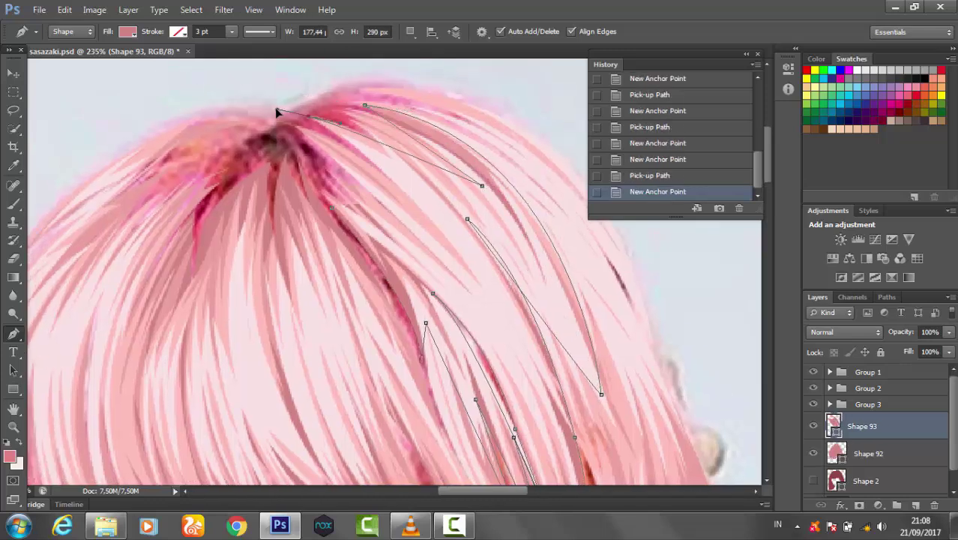
left_click_drag(425, 217, 443, 239)
left_click(376, 208)
left_click_drag(436, 171, 298, 166)
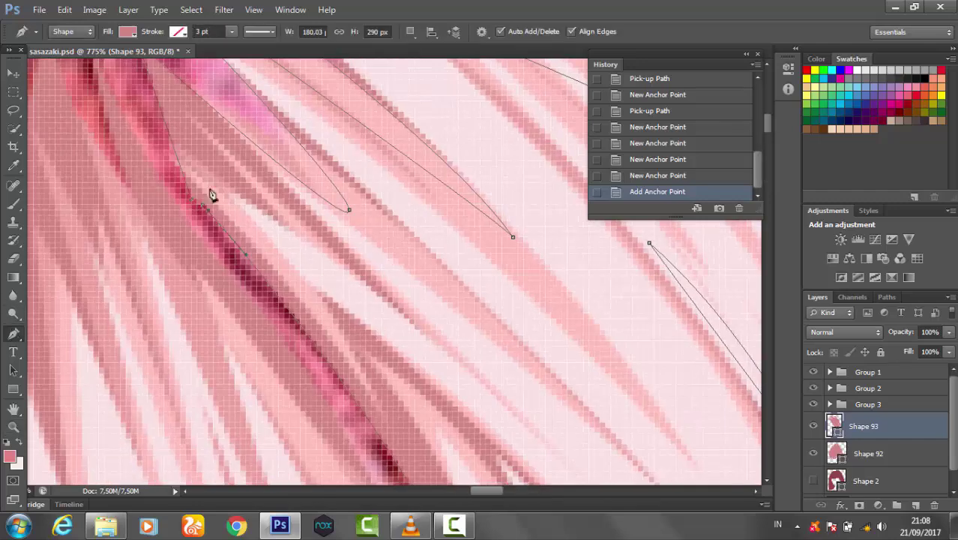
left_click(213, 196)
Add a right-edge hair shape and a curved strand along the hair's outer edge.
left_click(324, 181)
left_click_drag(510, 303, 561, 396)
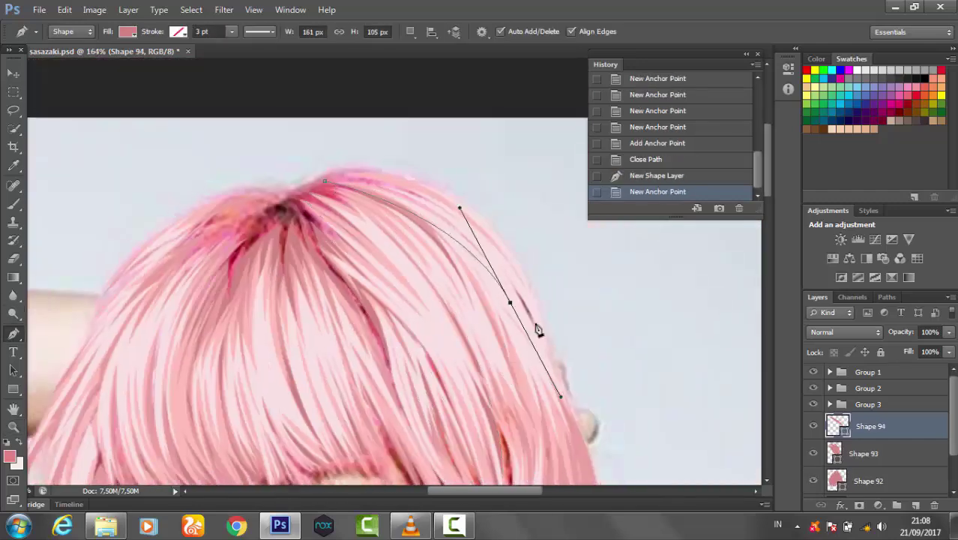
left_click(324, 182)
scroll(368, 95, "down", 5)
left_click(464, 174)
left_click_drag(459, 350, 405, 390)
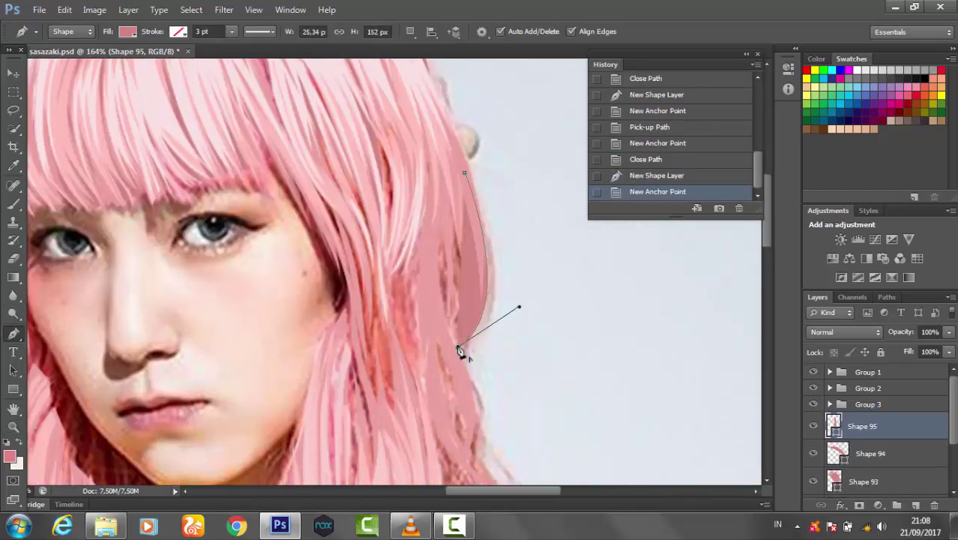
left_click(445, 318)
scroll(444, 310, "down", 5)
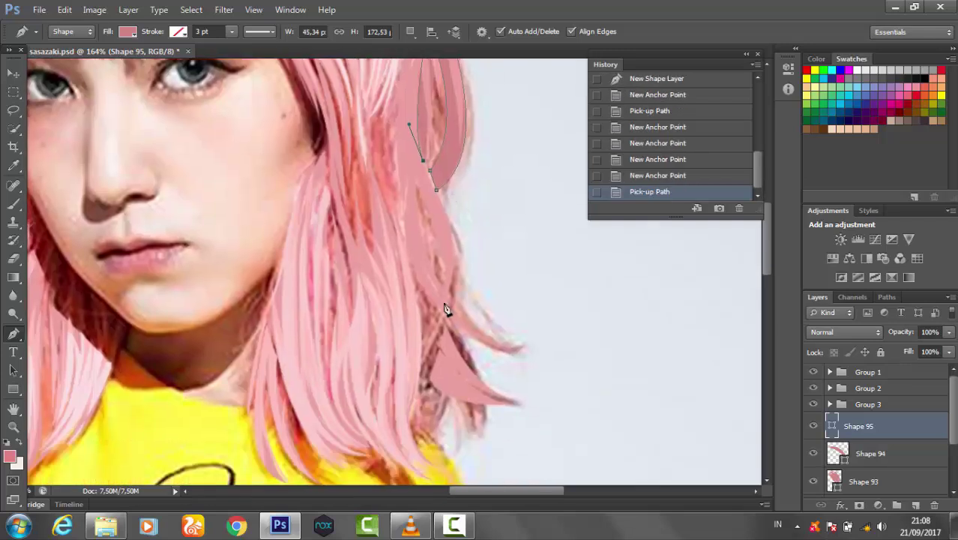
left_click_drag(422, 186, 412, 175)
left_click_drag(624, 378, 617, 359)
left_click(518, 347, "alt")
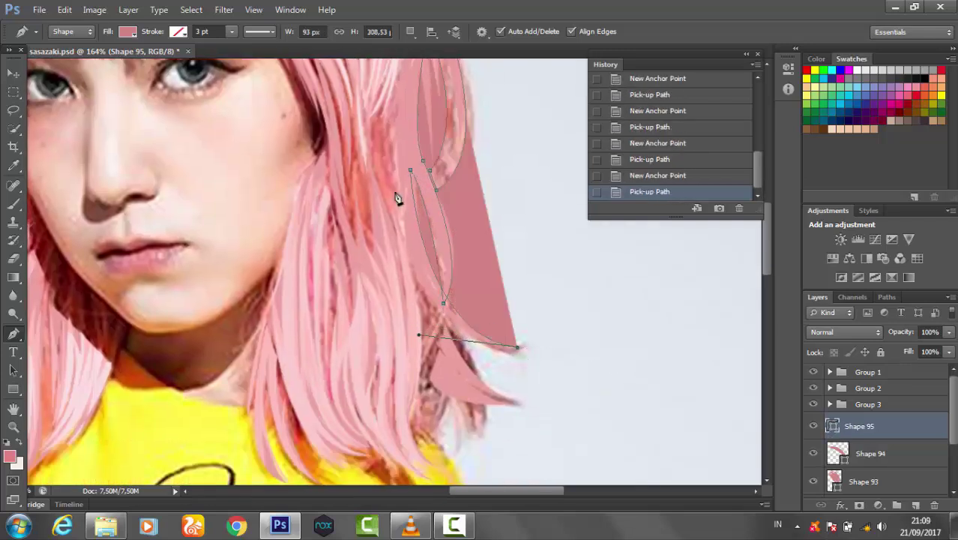
mouse_move(388, 71)
left_mouse_down()
mouse_move(396, 177)
mouse_move(457, 157)
left_mouse_up()
Bring the chin and shirt into view and start a lower-hair strand with an outward-curving tip.
scroll(398, 173, "up", 3)
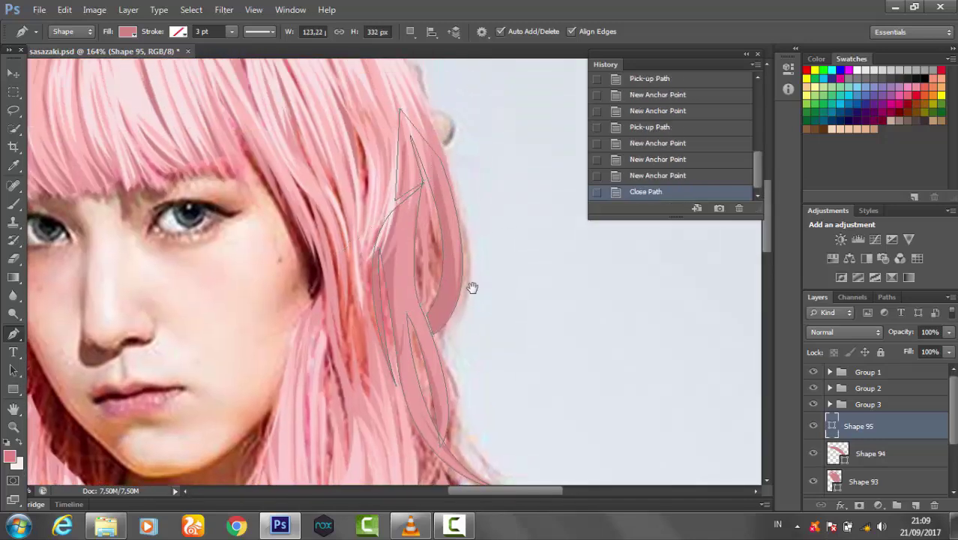
left_click_drag(472, 287, 503, 96)
left_click(470, 256)
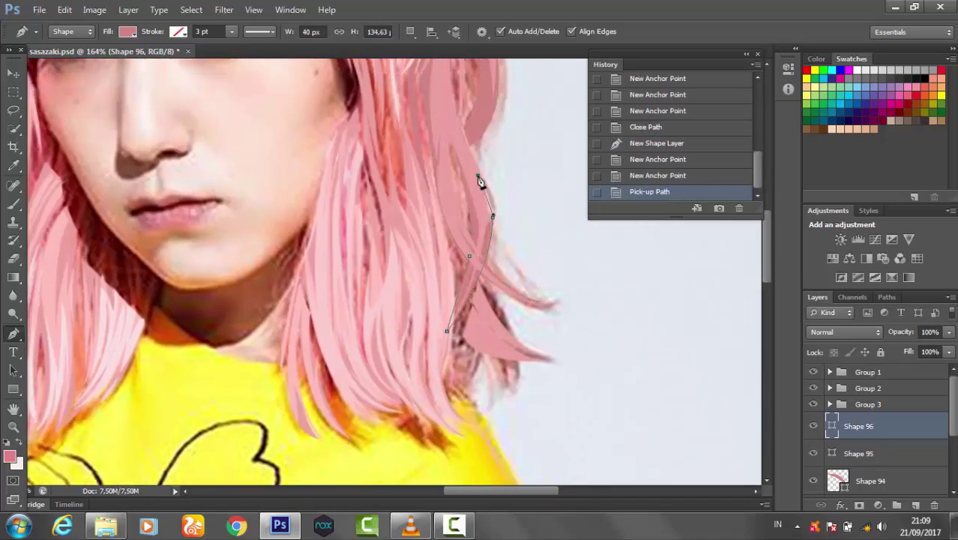
left_click(473, 280)
left_click_drag(556, 358, 604, 364)
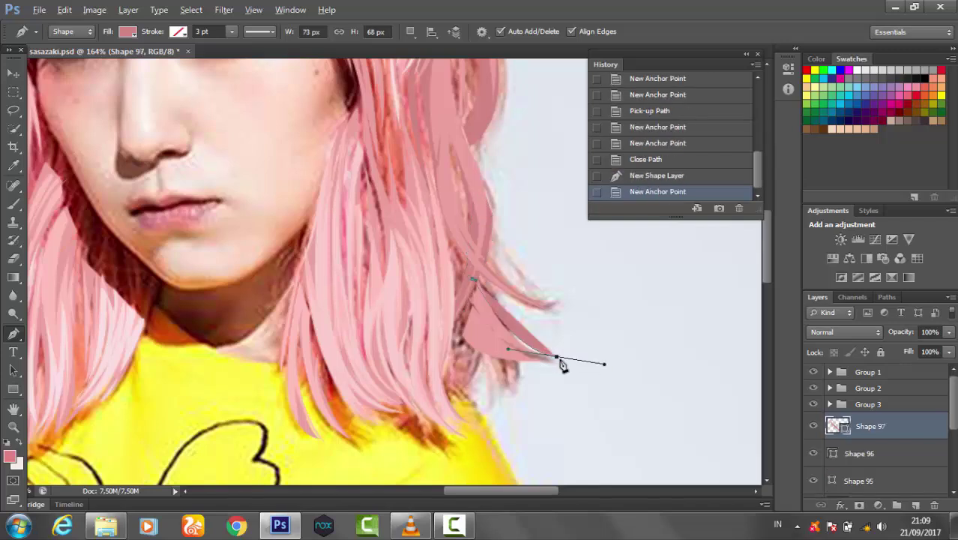
scroll(470, 282, "up", 3)
scroll(433, 256, "down", 4)
Trace a curved-tip strand on the lower hair and close it so it fills pink.
left_click(418, 117)
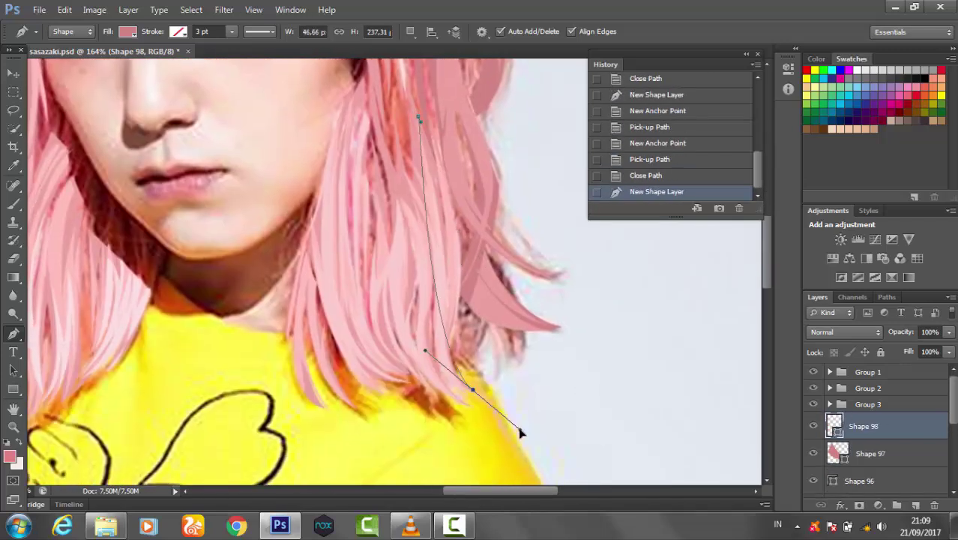
left_click_drag(473, 390, 517, 427)
left_click(473, 389, "alt")
left_click(405, 291)
left_click_drag(467, 408, 482, 414)
left_click_drag(376, 226, 417, 90)
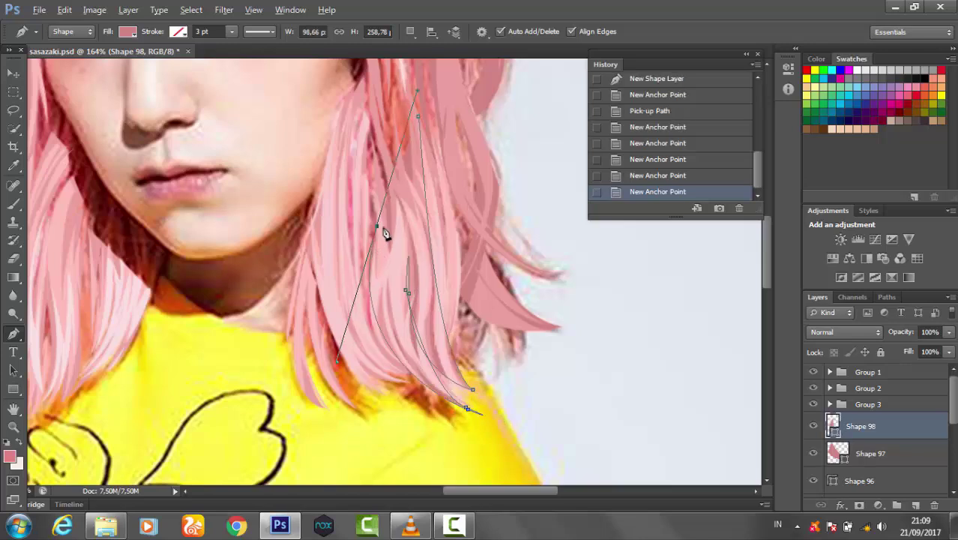
scroll(372, 93, "up", 2)
left_click_drag(373, 156, 354, 101)
left_click(413, 163)
Draw and close a curved pink strand near the jaw.
left_click(361, 166)
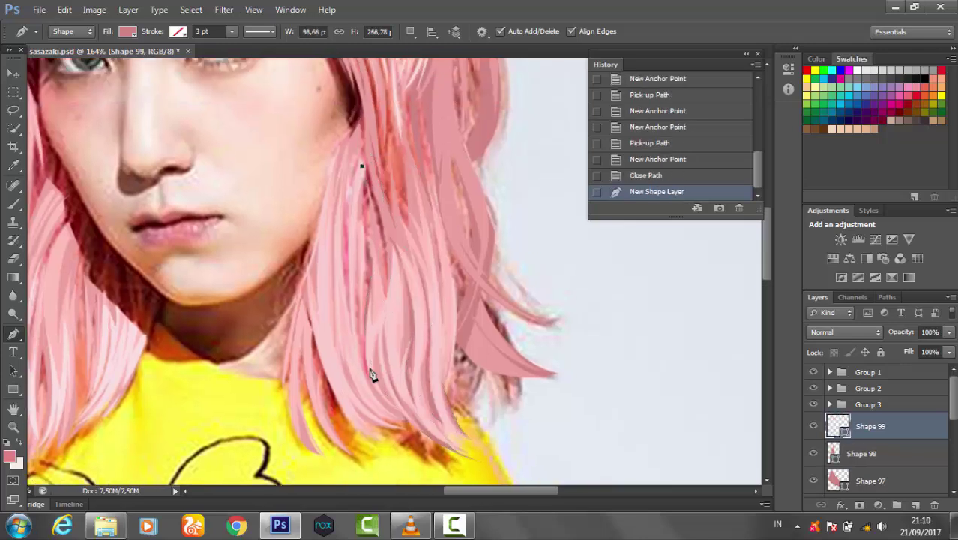
left_click(391, 405)
left_click(320, 278)
left_click_drag(385, 436, 432, 463)
left_click_drag(312, 326, 312, 271)
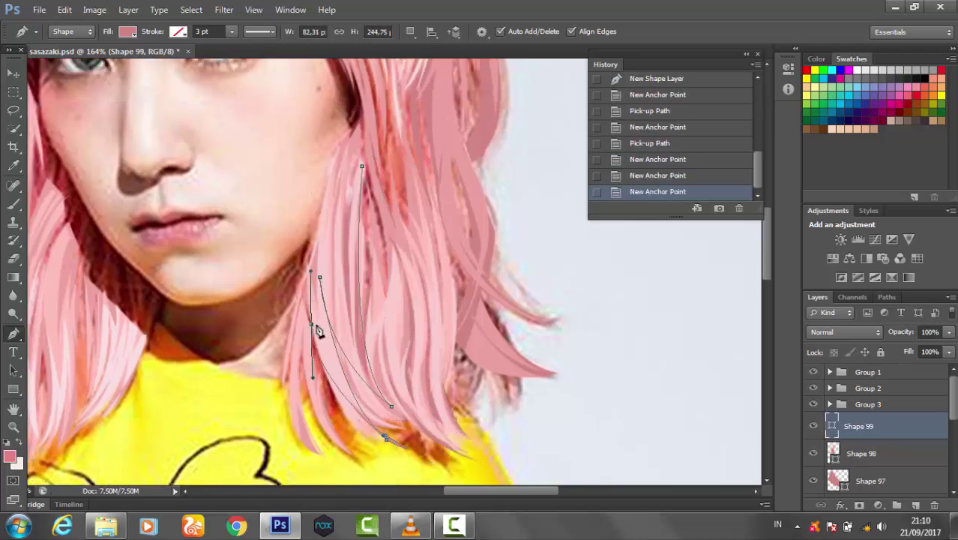
left_click_drag(396, 489, 395, 488)
left_click_drag(303, 334, 298, 417)
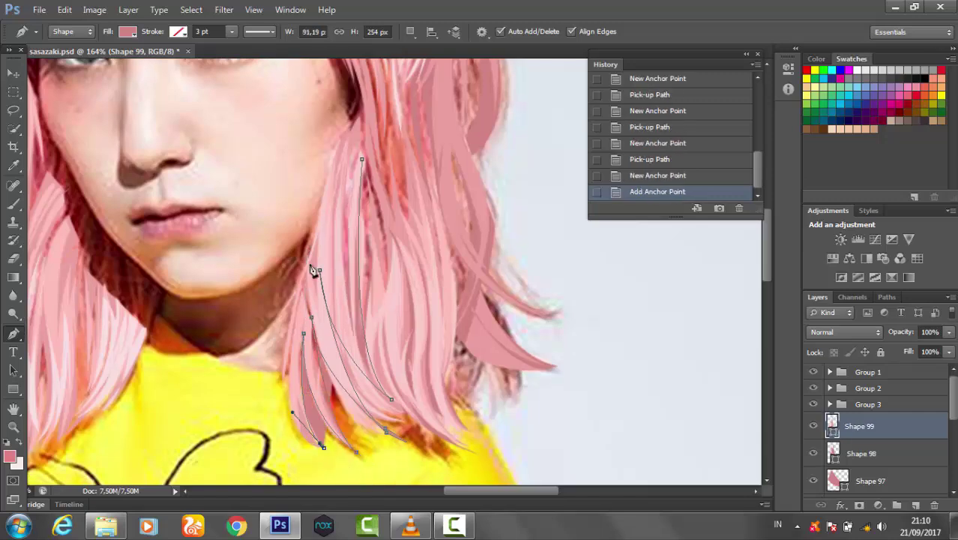
left_click_drag(337, 186, 346, 143)
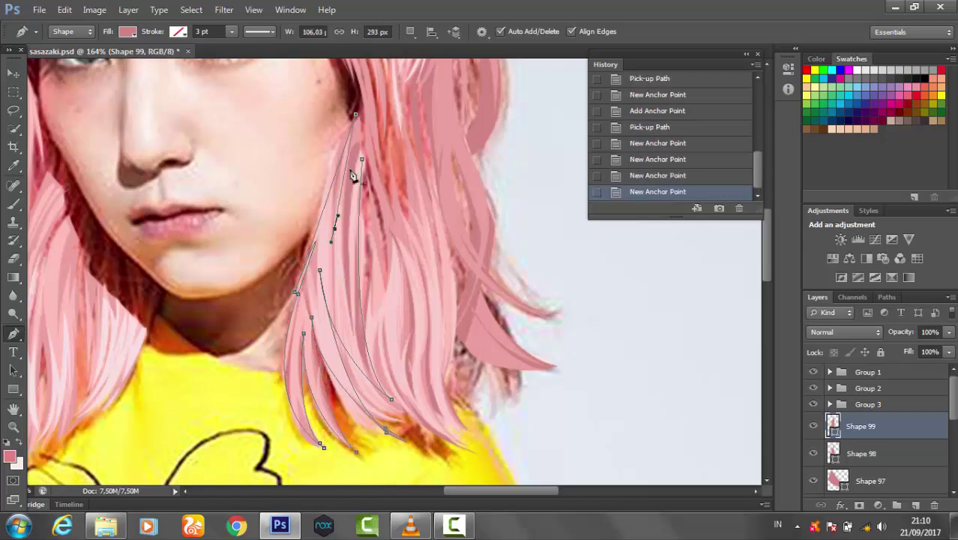
left_click(362, 162)
Draw a curved strand across the crown of the head.
scroll(348, 225, "up", 10)
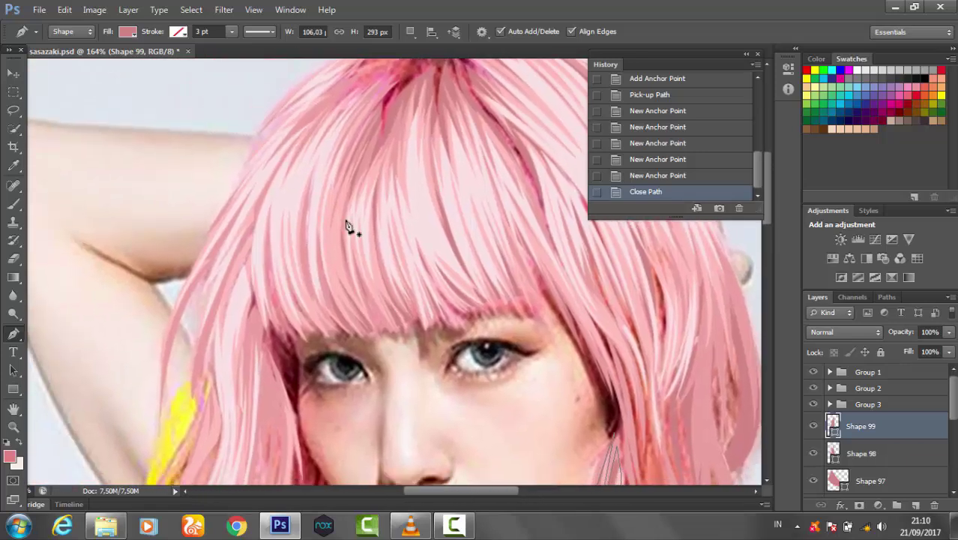
left_click(334, 145)
left_click_drag(336, 316, 342, 334)
scroll(336, 145, "up", 3)
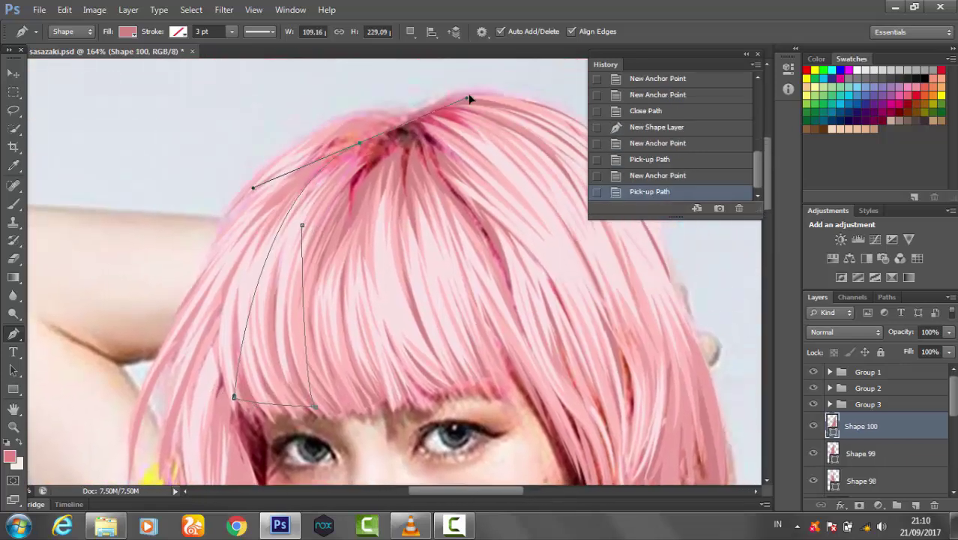
left_click_drag(331, 168, 351, 165)
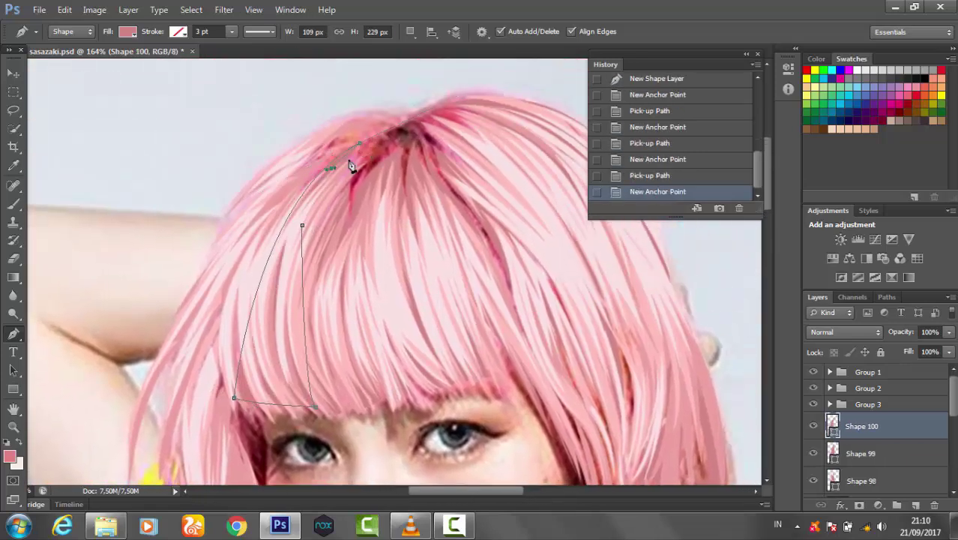
left_click(397, 120)
Close a pink strand over the shoulder.
scroll(489, 150, "down", 5)
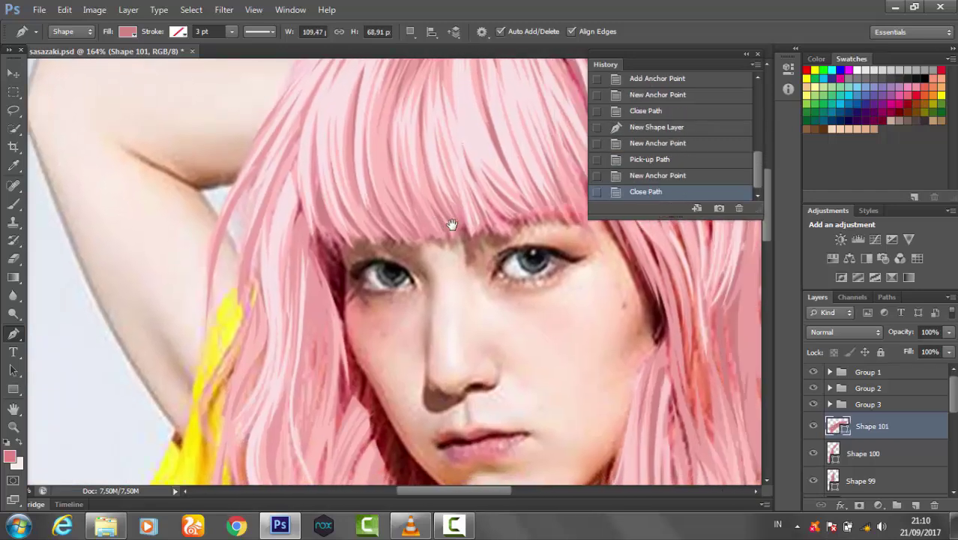
scroll(449, 222, "down", 5)
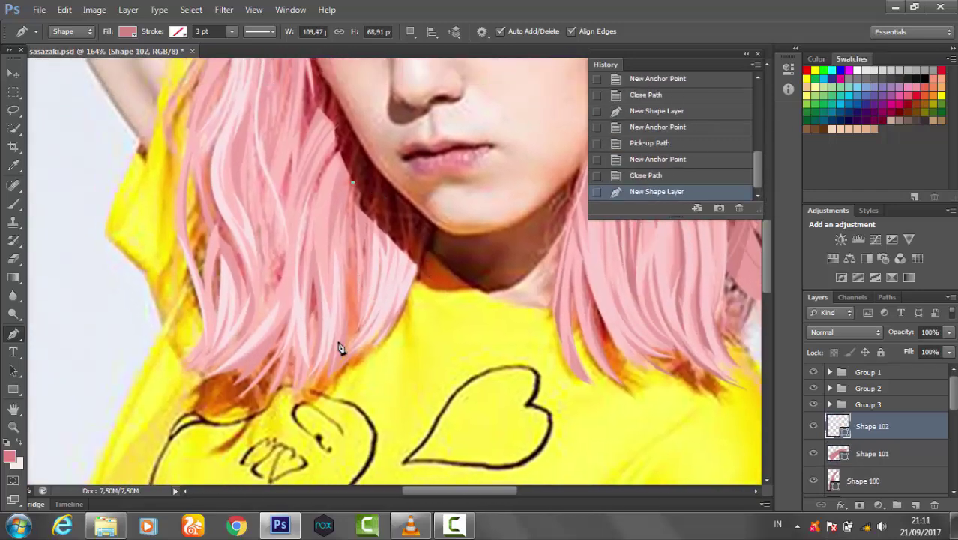
left_click(350, 347)
left_click(419, 218)
left_click(353, 183)
Attempt a strand beside the chin, then discard the botched path.
left_click(358, 153)
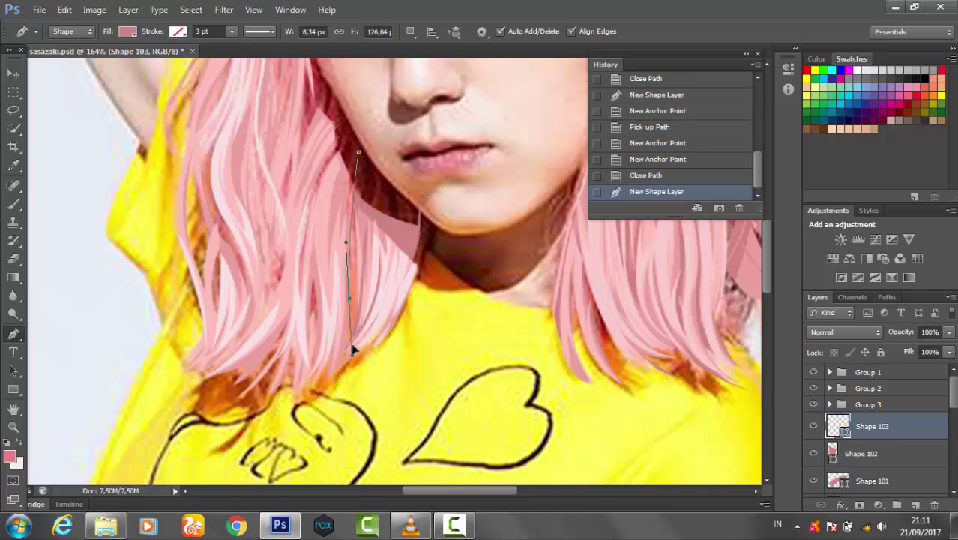
left_click(333, 373)
left_click(301, 374)
left_click_drag(341, 149, 405, 92)
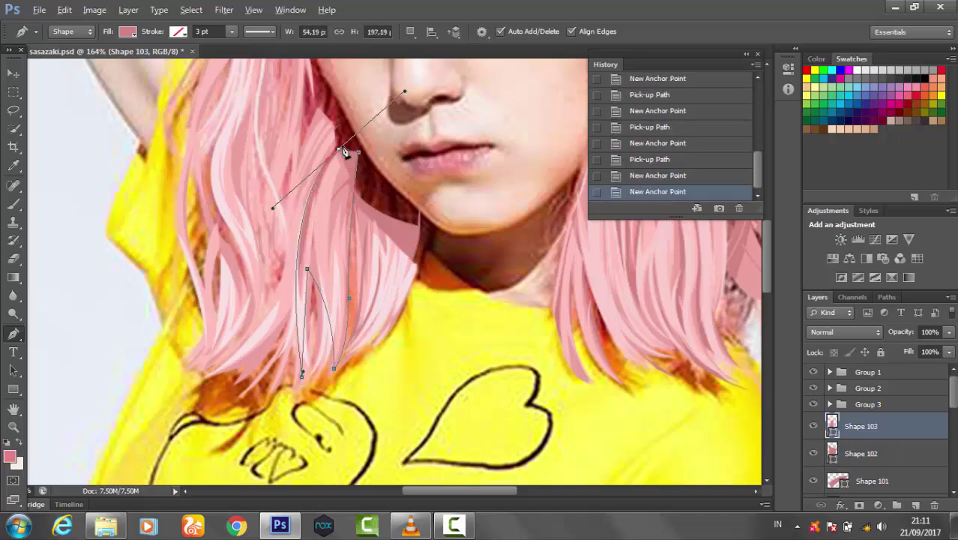
left_click(739, 208)
left_click(455, 207)
left_click(740, 208)
Redraw the curved strand beside the chin and close it.
left_click(455, 208)
left_click_drag(211, 372, 318, 342)
left_click_drag(272, 204, 240, 124)
left_click(296, 185)
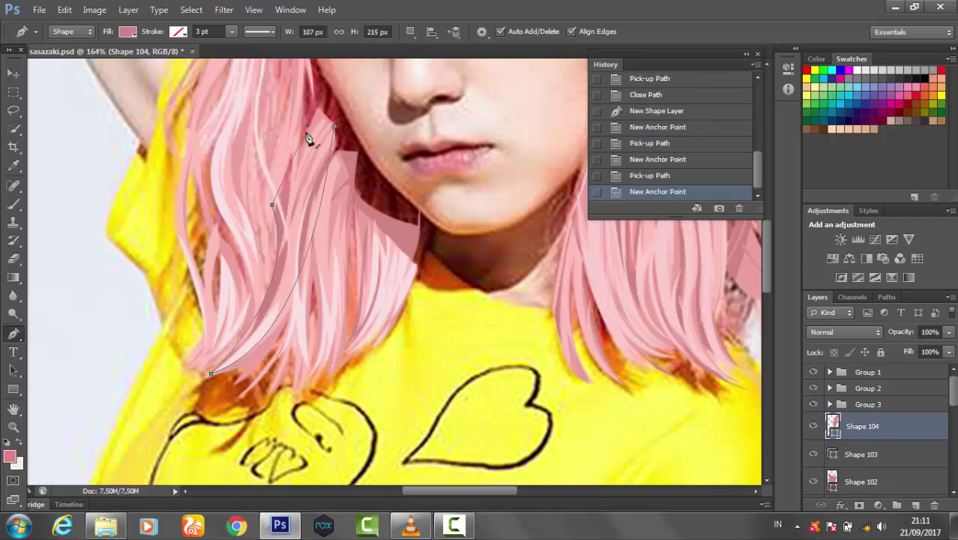
left_click(318, 111)
left_click(211, 372)
Add a thin strand on the upper hair and another small strand.
left_click(313, 405)
left_click(313, 120)
left_click(346, 123)
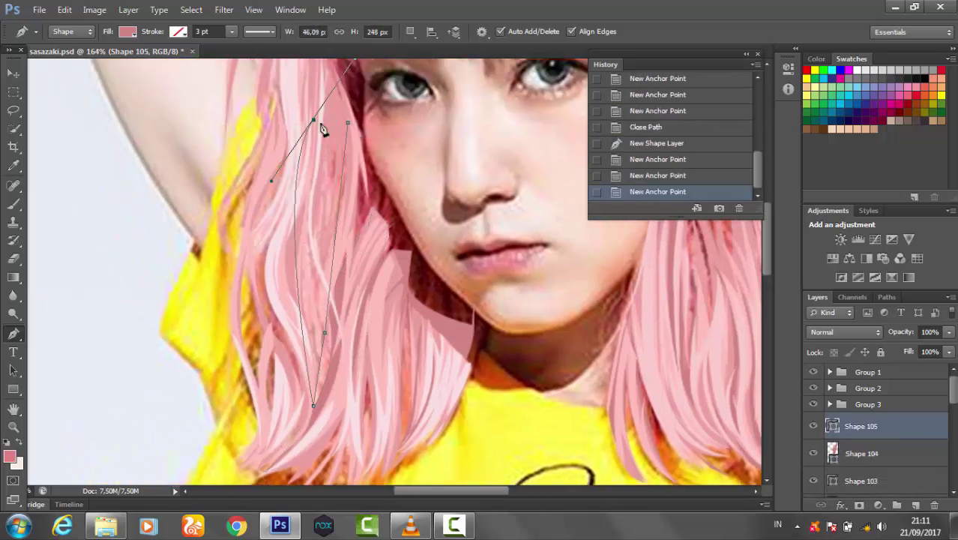
left_click(313, 405)
left_click(367, 174)
left_click(349, 225)
left_click(368, 174)
Fit the picture on screen and select the Shape 101 strand layer.
key("ctrl+0")
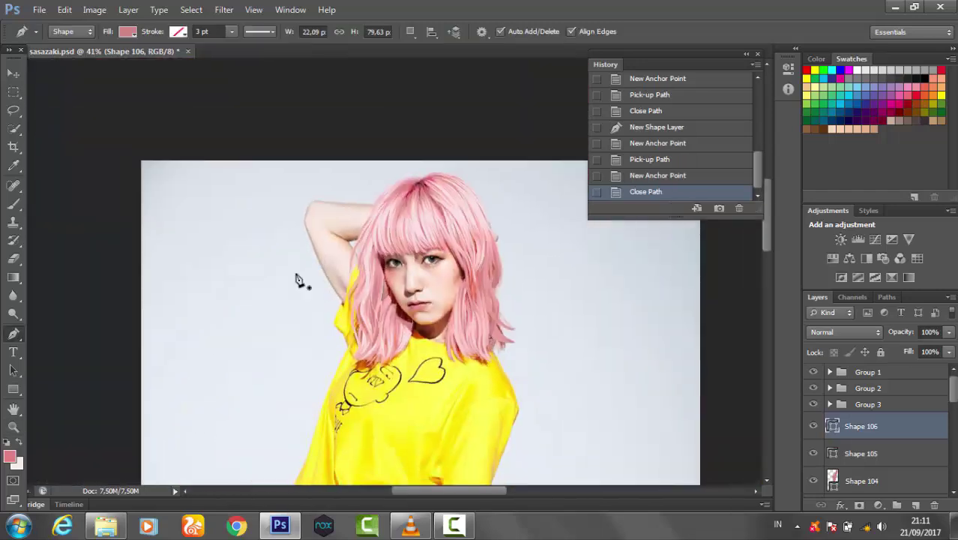
key("v")
scroll(911, 430, "down", 5)
scroll(331, 300, "up", 3)
scroll(471, 337, "up", 2)
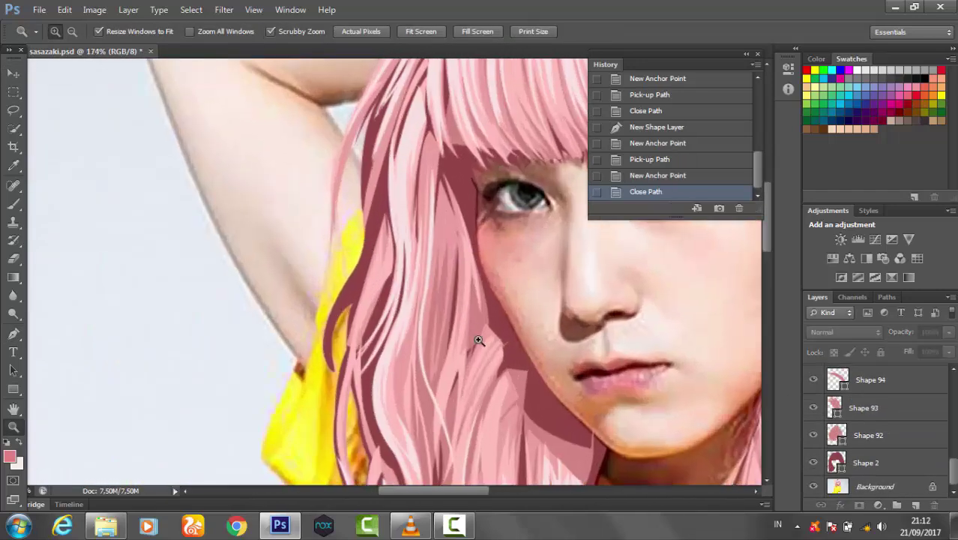
scroll(498, 267, "up", 1)
left_click(553, 433)
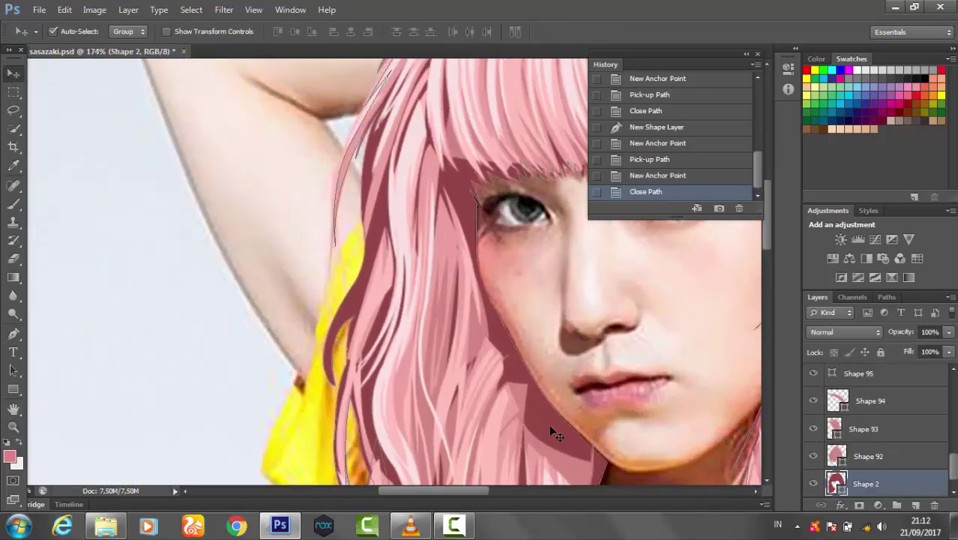
left_click(385, 289)
key("p")
scroll(374, 312, "down", 3)
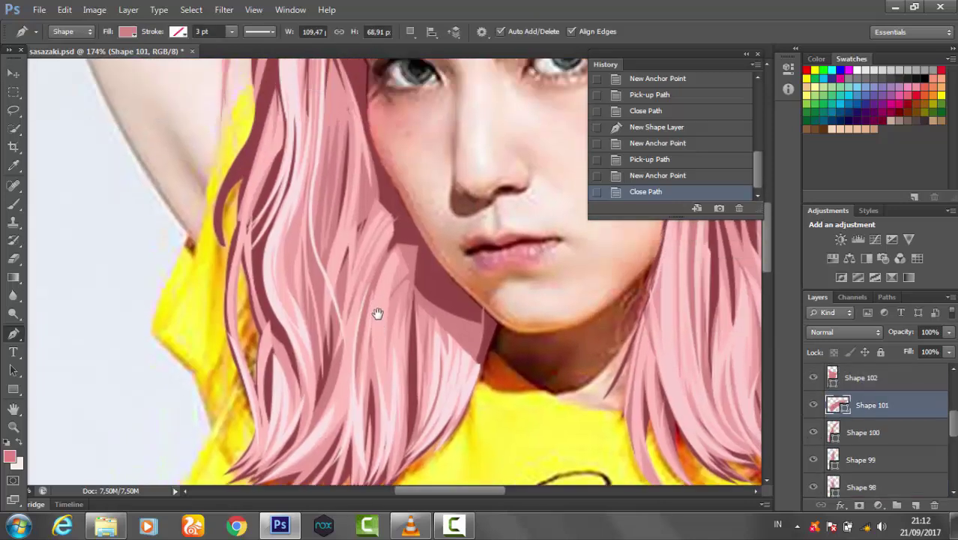
key("v")
Start a long strand by the raised arm running down the outer hair.
left_click(446, 337)
scroll(420, 315, "up", 5)
scroll(420, 315, "left", 5)
key("p")
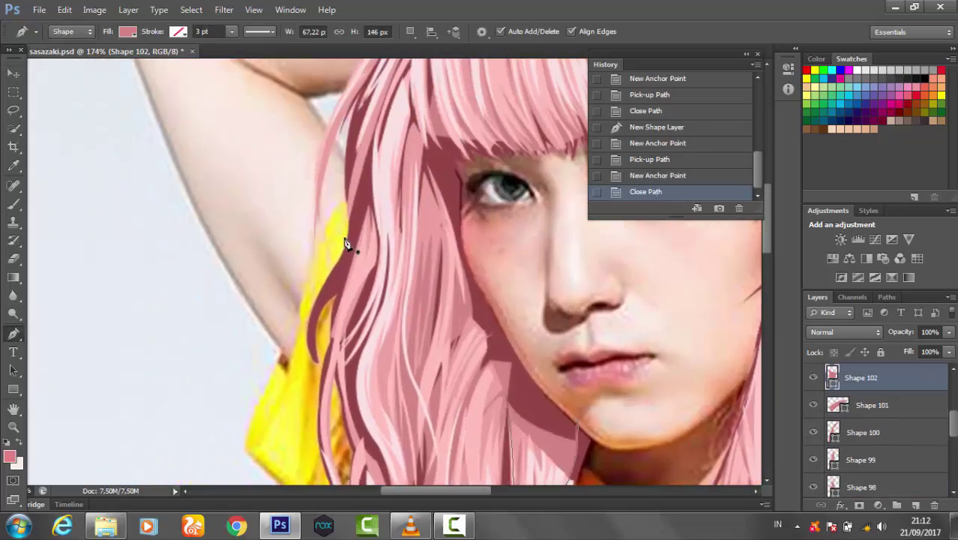
left_click_drag(357, 90, 353, 221)
left_click(353, 221)
left_click(321, 356)
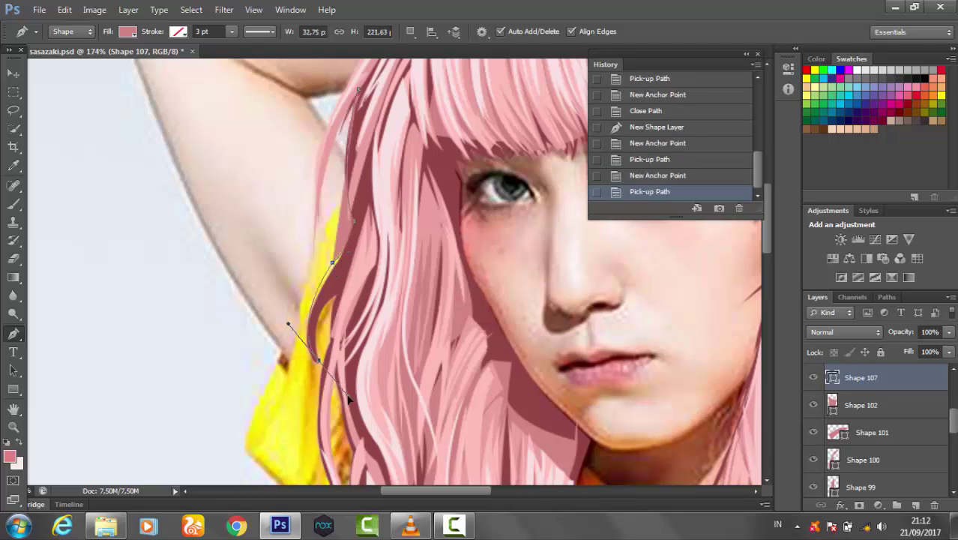
left_click(305, 399)
scroll(387, 229, "down", 5)
mouse_move(356, 294)
left_mouse_down()
mouse_move(381, 363)
mouse_move(387, 339)
left_mouse_up()
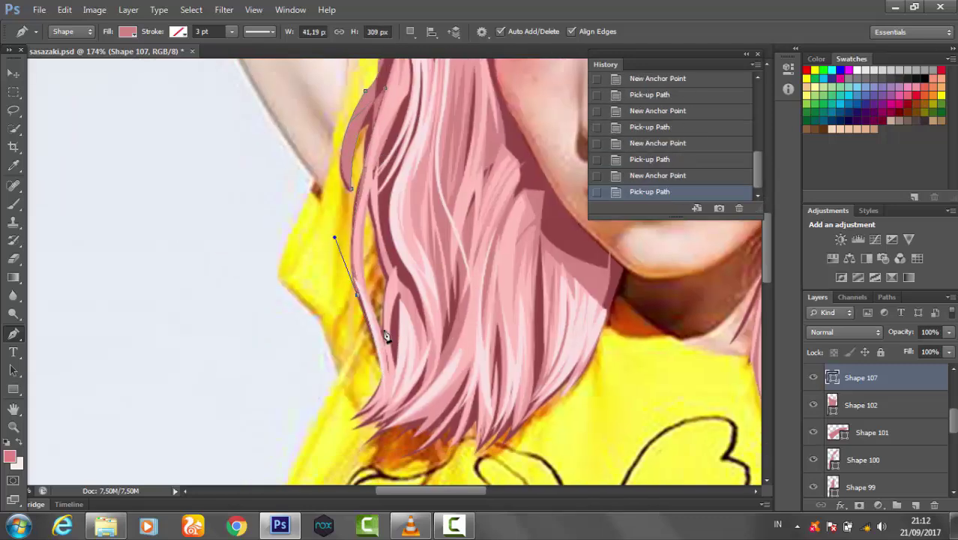
Curve the long strand's bottom toward the chin, close it, and fit the view.
scroll(387, 339, "up", 2)
left_click_drag(390, 385, 412, 437)
left_click(507, 229)
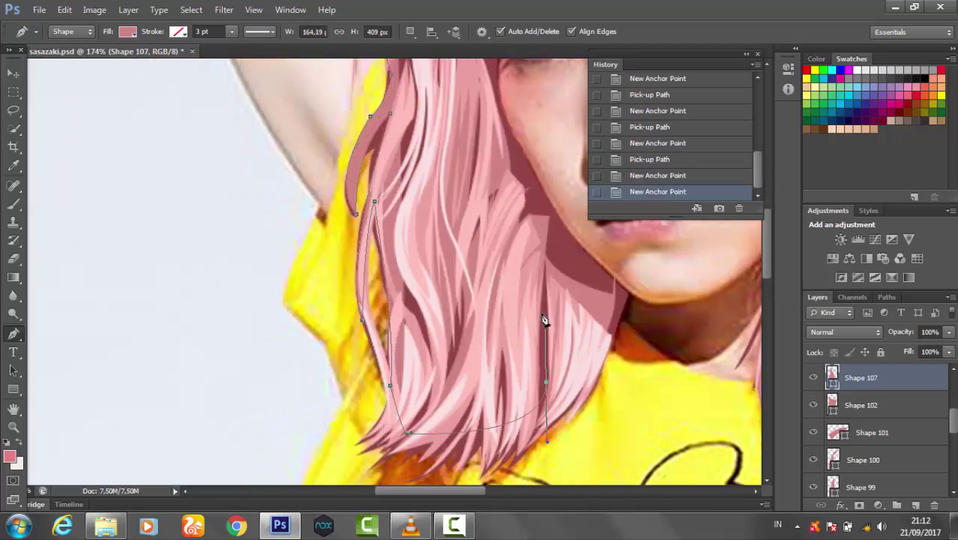
scroll(465, 225, "up", 3)
scroll(465, 225, "up", 2)
left_click_drag(460, 152, 477, 120)
left_click_drag(420, 302, 428, 370)
left_click(421, 302, "alt")
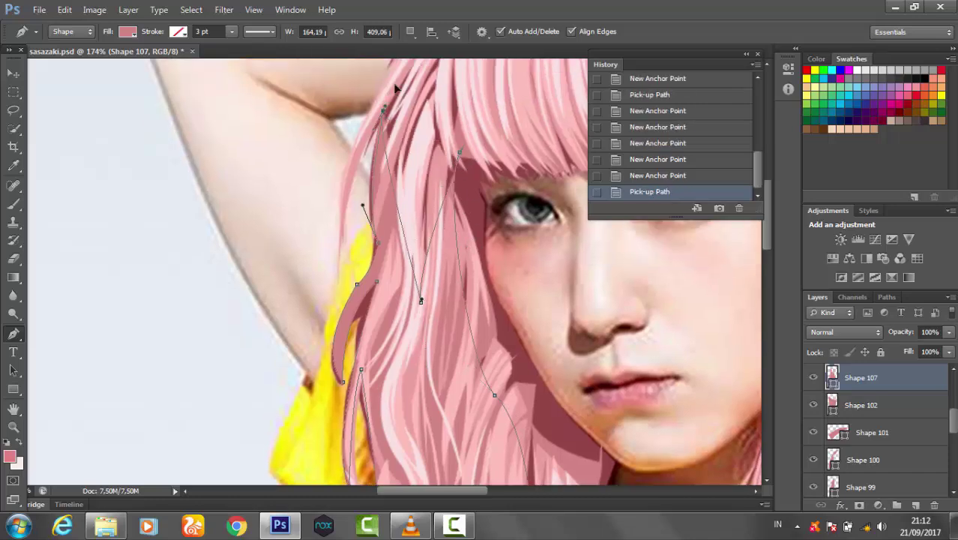
left_click(383, 111)
key("ctrl+0")
Group Shapes 92–94 together and duplicate the Shape 2 base hair layer.
scroll(839, 465, "down", 5)
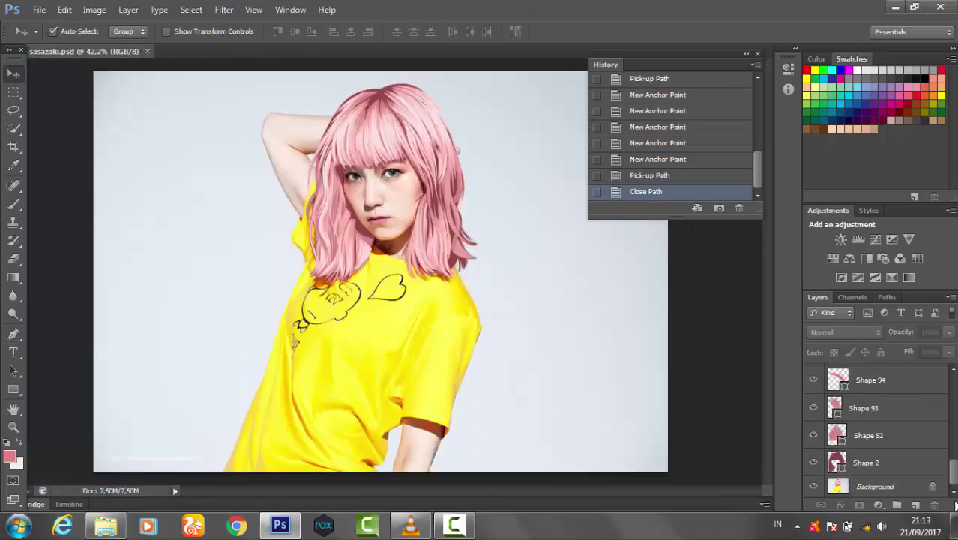
left_click(839, 465)
left_click(870, 435)
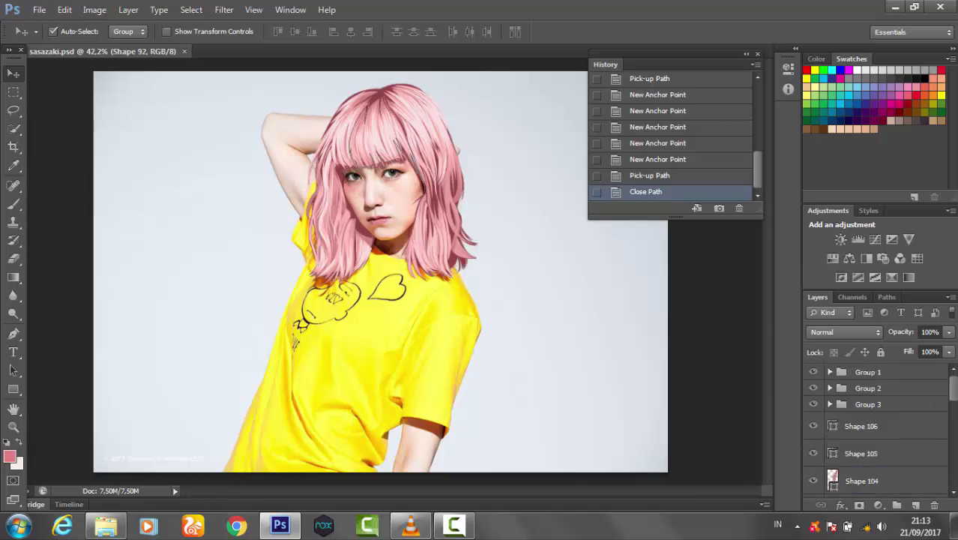
key("ctrl+g")
left_click(870, 450)
key("ctrl+j")
Duplicate Group 4, ungroup the copy and merge its hair shapes into one layer.
left_click(881, 420)
key("ctrl+j")
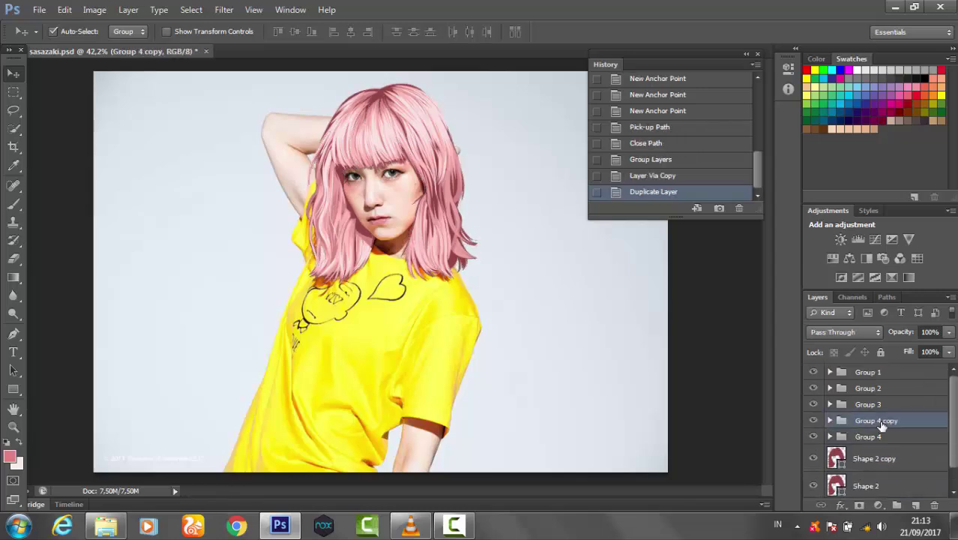
right_click(837, 424)
right_click(893, 442)
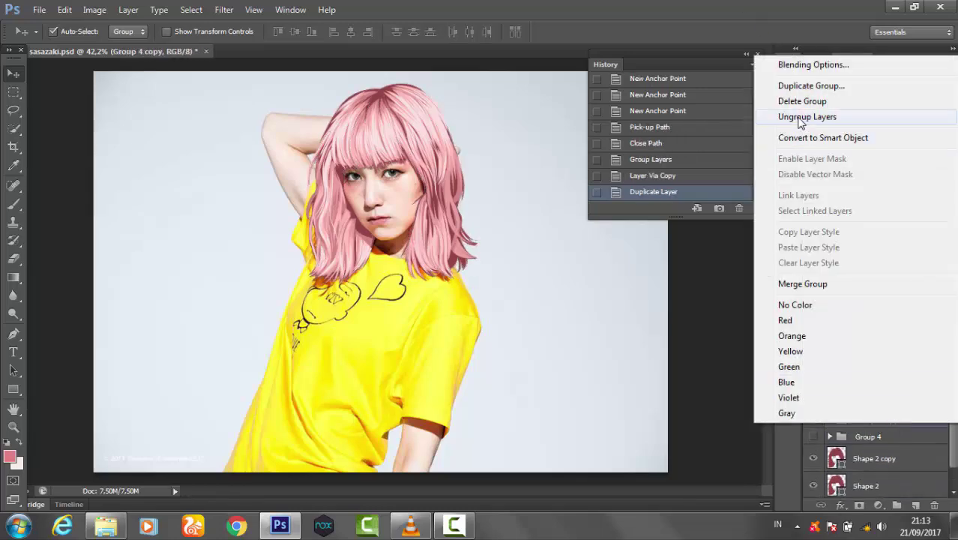
left_click(811, 118)
right_click(870, 428)
left_click(787, 345)
Recolour the merged hair fill and brush black on its layer mask to hide the outer edges.
double_click(836, 491)
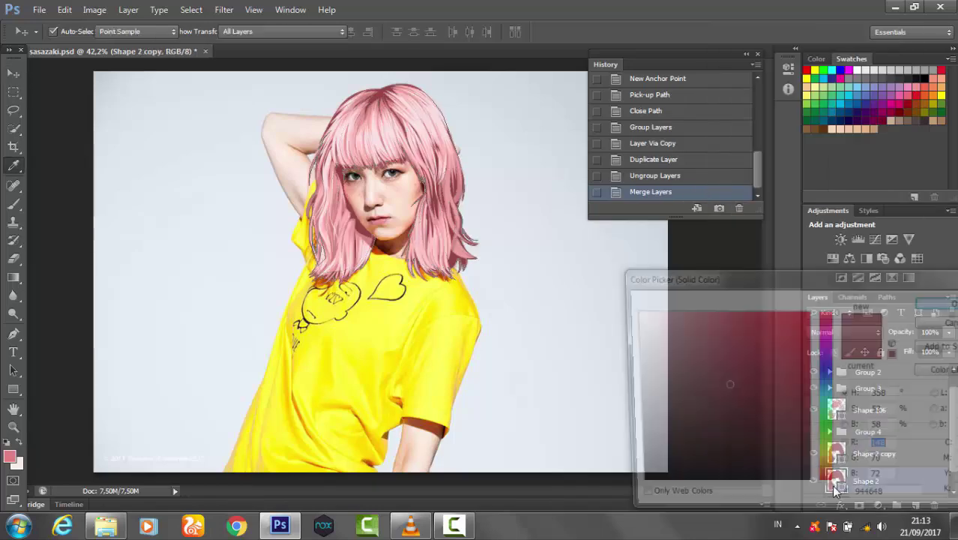
key("Return")
scroll(419, 116, "up", 3)
left_click(873, 454)
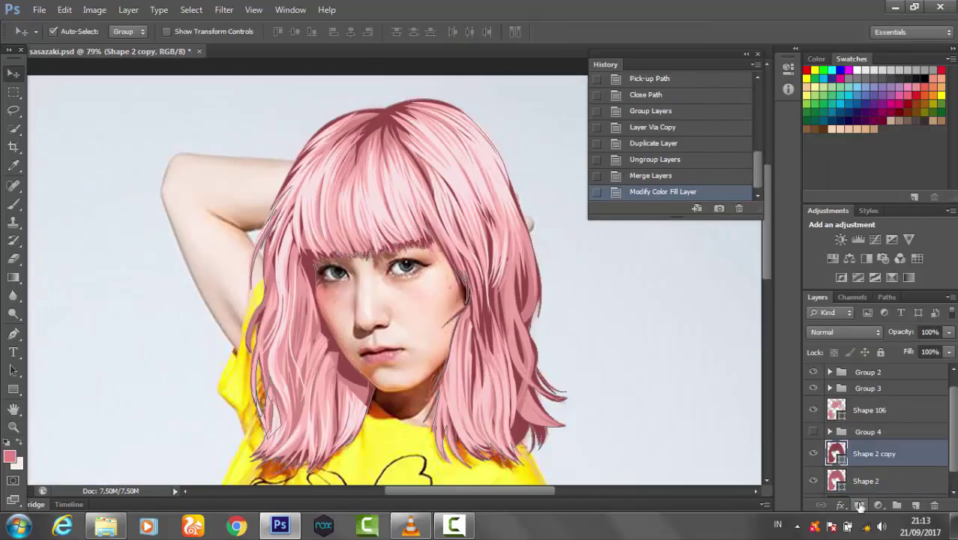
left_click(860, 505)
key("b")
left_click_drag(552, 304, 500, 399)
left_click_drag(300, 171, 267, 160)
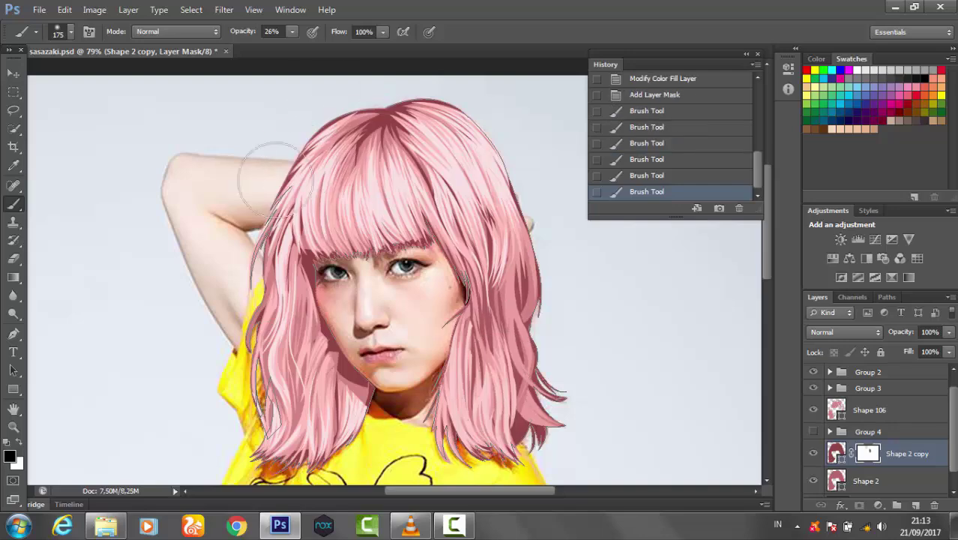
left_click_drag(360, 116, 394, 114)
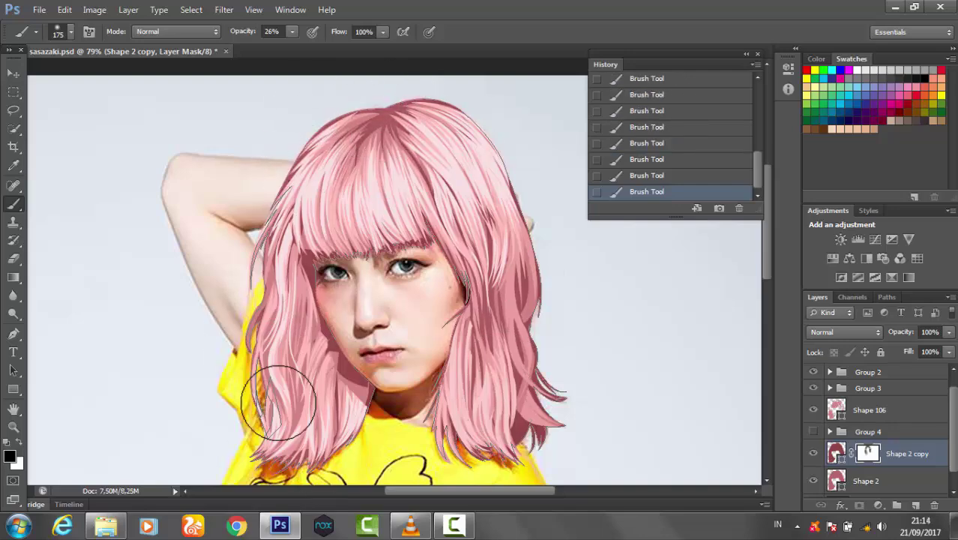
Duplicate the original photo layer and move the copy to the top of the stack.
left_click(503, 289, "ctrl")
key("z")
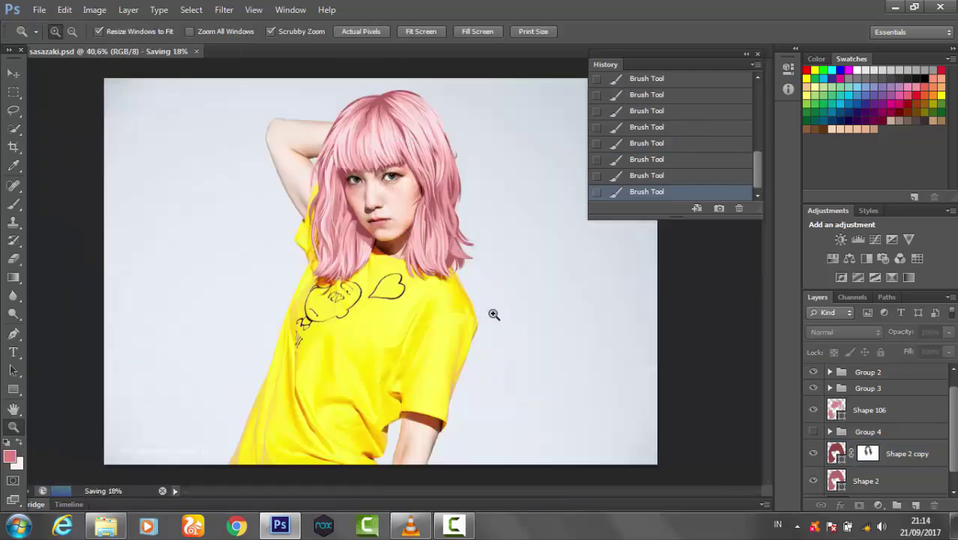
left_click_drag(491, 315, 540, 314)
scroll(870, 450, "down", 1)
key("ctrl+j")
mouse_move(838, 488)
left_mouse_down()
mouse_move(863, 336)
mouse_move(871, 369)
left_mouse_up()
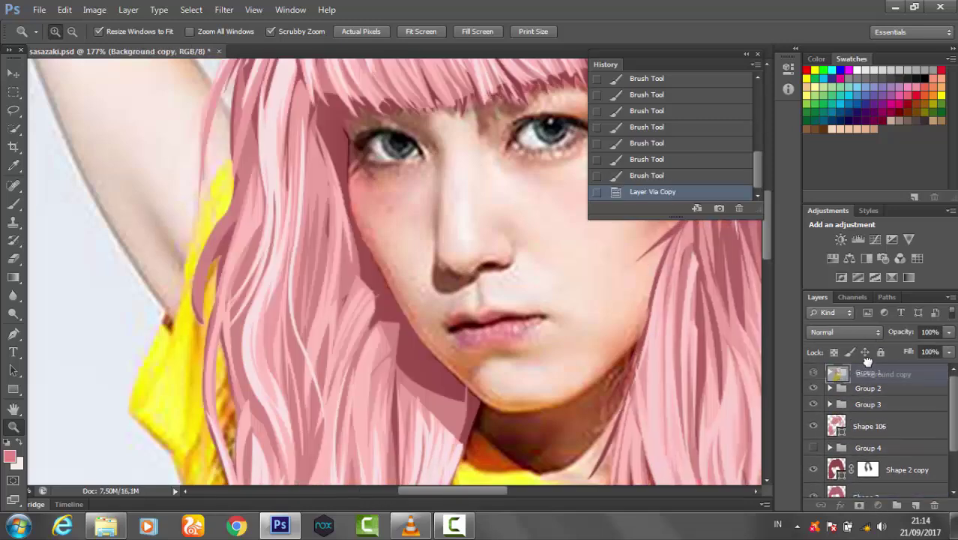
Start the jaw shadow shape below the chin, running it along the jaw up the cheek.
left_click_drag(465, 427, 525, 427)
key("p")
left_click(463, 450)
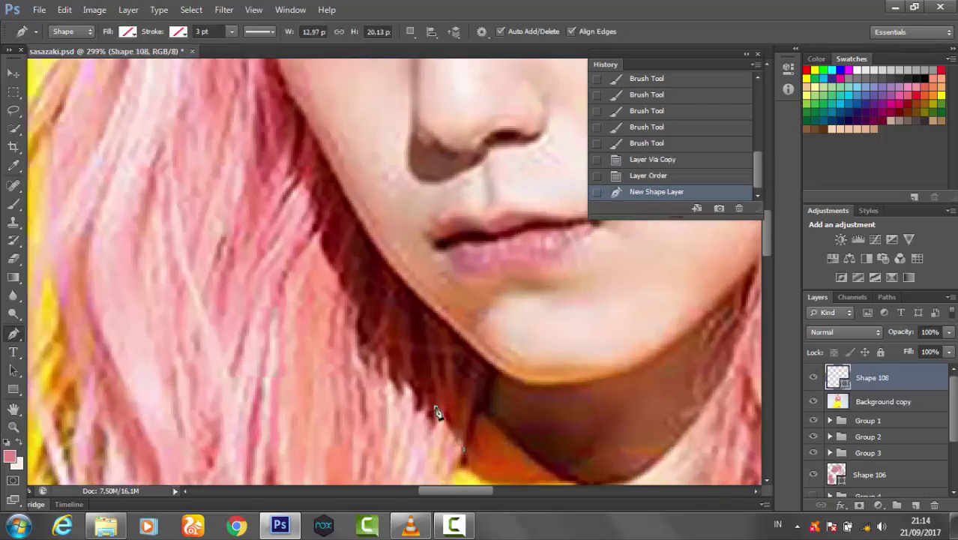
left_click(432, 434)
left_click(402, 372)
left_click(381, 358)
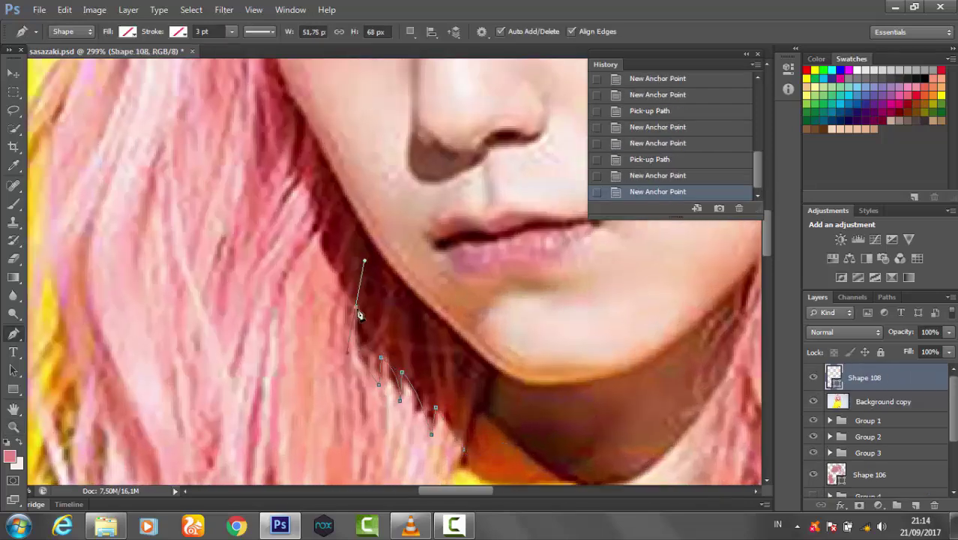
scroll(360, 315, "up", 2)
left_click(310, 225)
Continue the shadow outline up beside the eye and close it back at the chin.
scroll(310, 225, "up", 3)
scroll(310, 374, "up", 3)
left_click(315, 320)
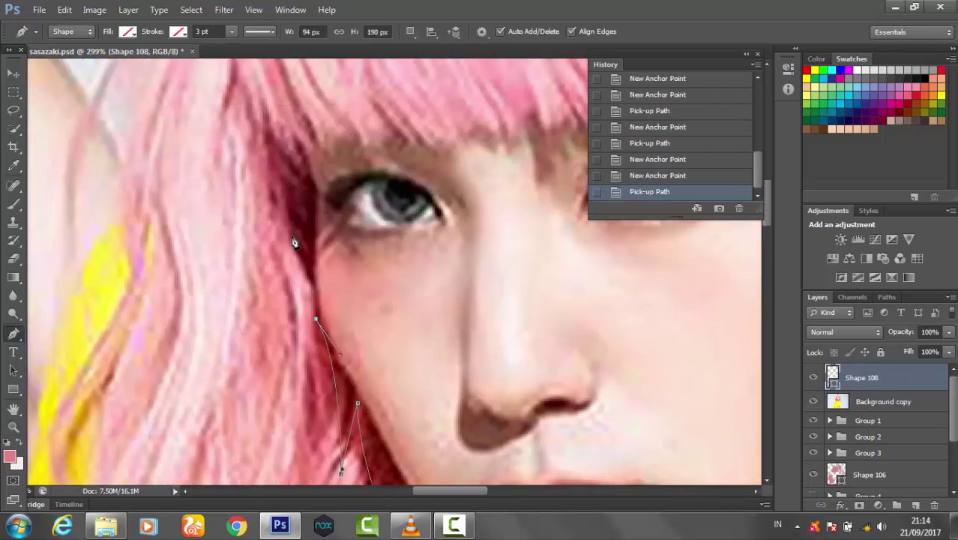
left_click(291, 236)
left_click(271, 141)
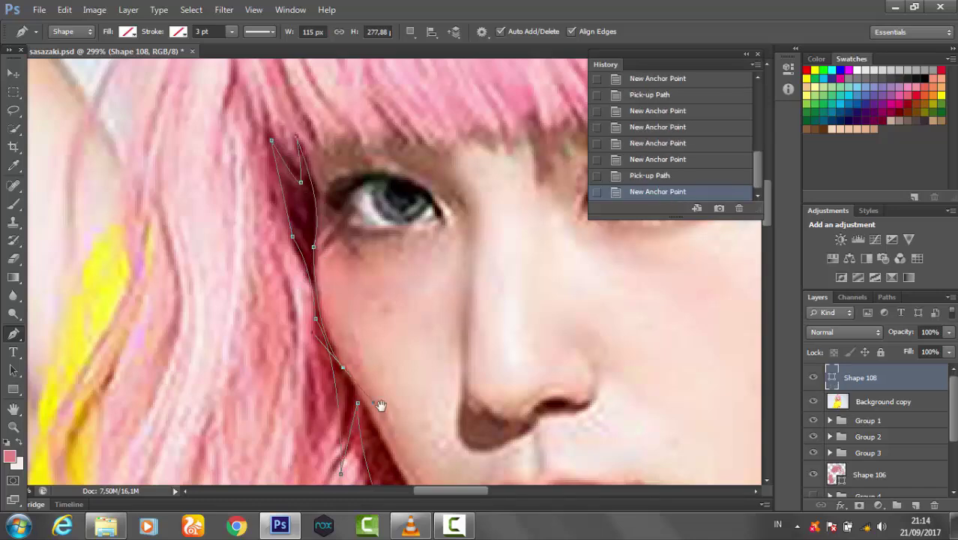
scroll(380, 405, "down", 3)
scroll(467, 429, "down", 3)
left_click(481, 314)
left_click(453, 399)
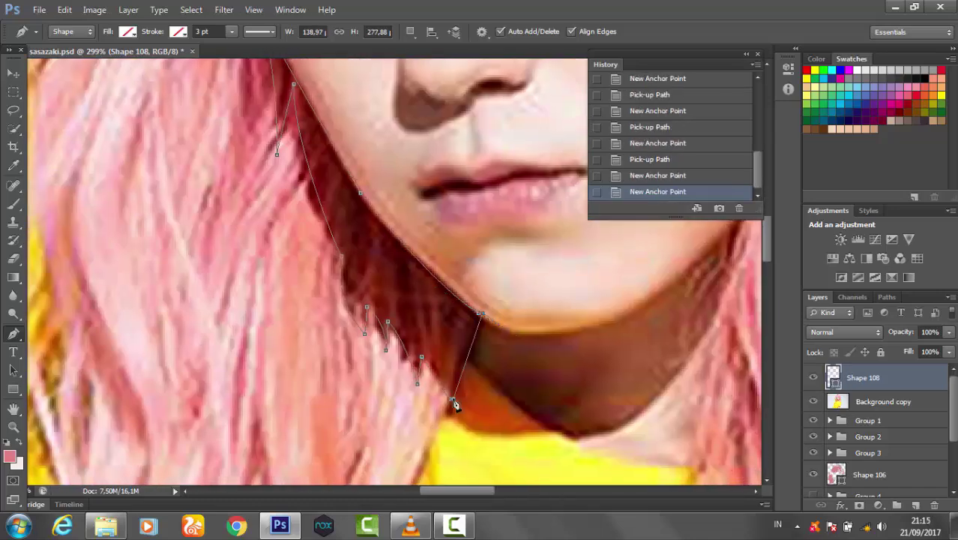
Hide the photo copy and fill the Shape 108 jaw shadow black (000000) at 41% opacity.
left_click(813, 402)
left_click(127, 32)
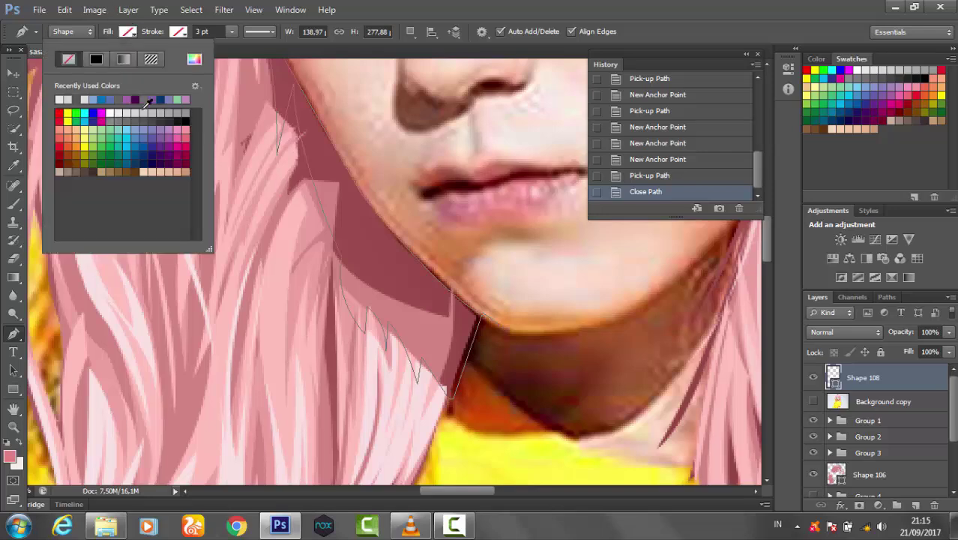
left_click(201, 45)
type("000000")
left_click(930, 307)
left_click_drag(902, 331, 909, 351)
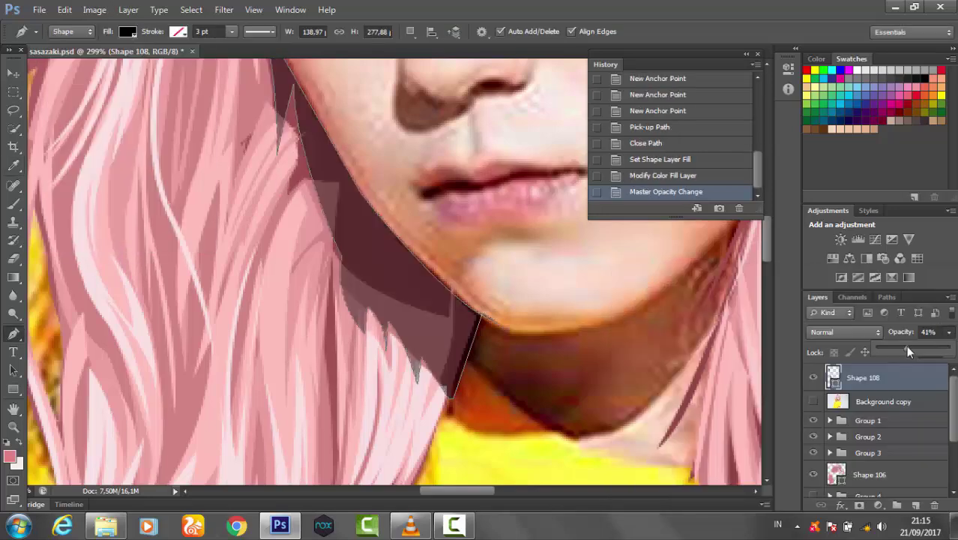
key("v")
left_click(495, 348)
left_click(501, 207)
left_click(582, 382)
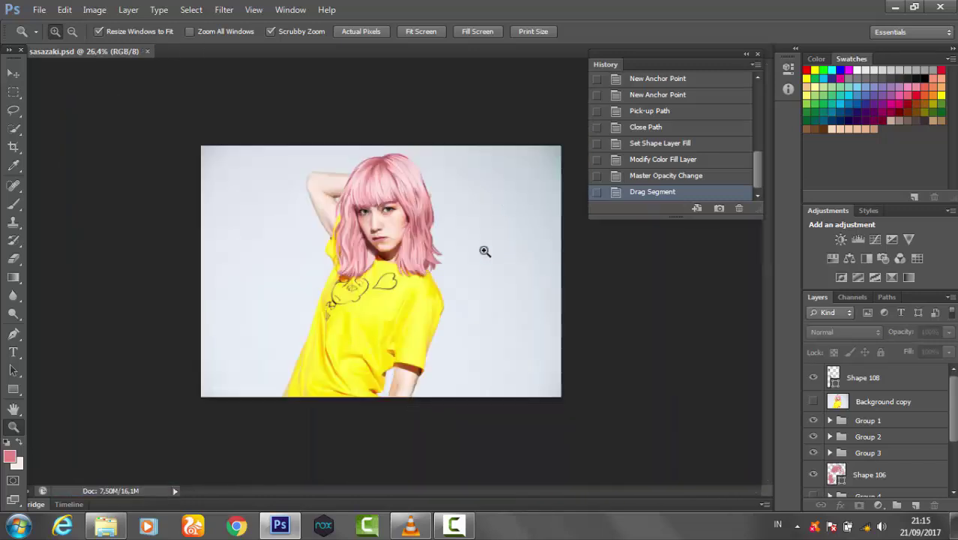
Draw a thin curved hair strand shape in the right-hand hair.
left_click_drag(484, 250, 460, 259)
key("p")
left_click(376, 132)
left_click_drag(399, 321, 441, 368)
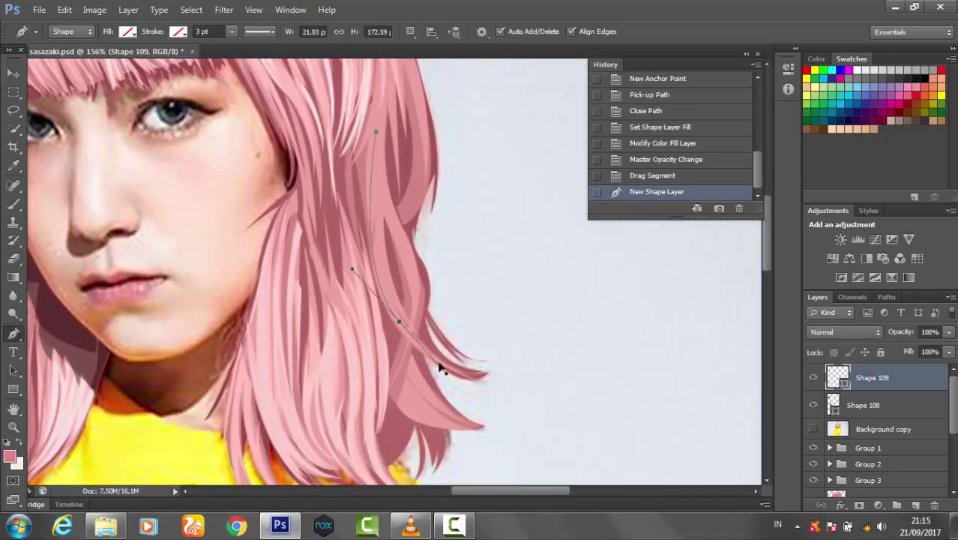
left_click(399, 321, "alt")
left_click(381, 184)
left_click(415, 315)
left_click(376, 132)
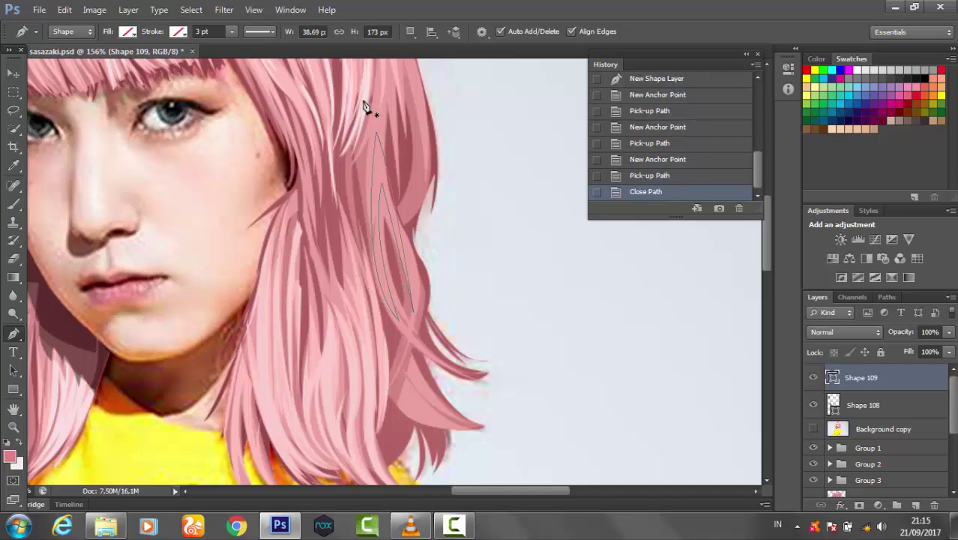
Fill the new strand with a pink sampled from the hair.
left_click(127, 32)
left_click(206, 35)
left_click(326, 353)
key("Return")
key("v")
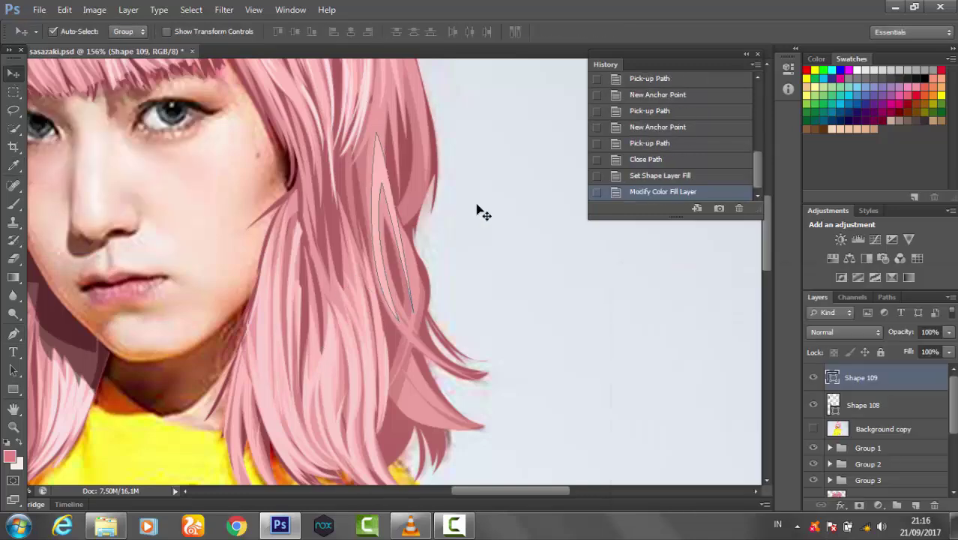
key("z")
mouse_move(381, 140)
left_mouse_down()
mouse_move(284, 367)
mouse_move(322, 367)
left_mouse_up()
Reshape the chin shadow outline with Direct Selection, moving its edge onto the jawline.
key("v")
left_click(343, 240)
left_click(839, 474)
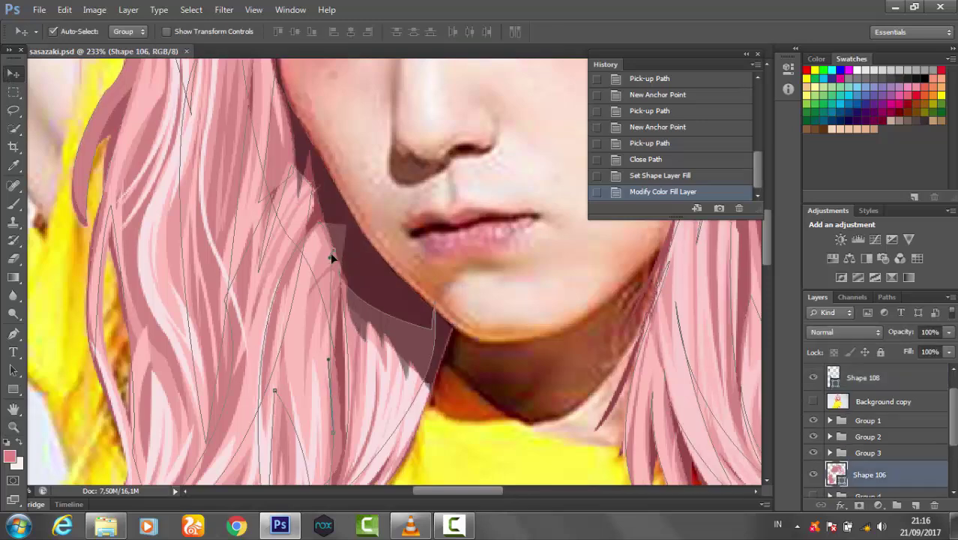
mouse_move(330, 258)
left_mouse_down()
mouse_move(434, 325)
mouse_move(443, 362)
mouse_move(409, 322)
left_mouse_up()
scroll(442, 361, "down", 5)
scroll(447, 362, "up", 4)
left_click(447, 363)
scroll(537, 391, "down", 2)
scroll(438, 409, "down", 5)
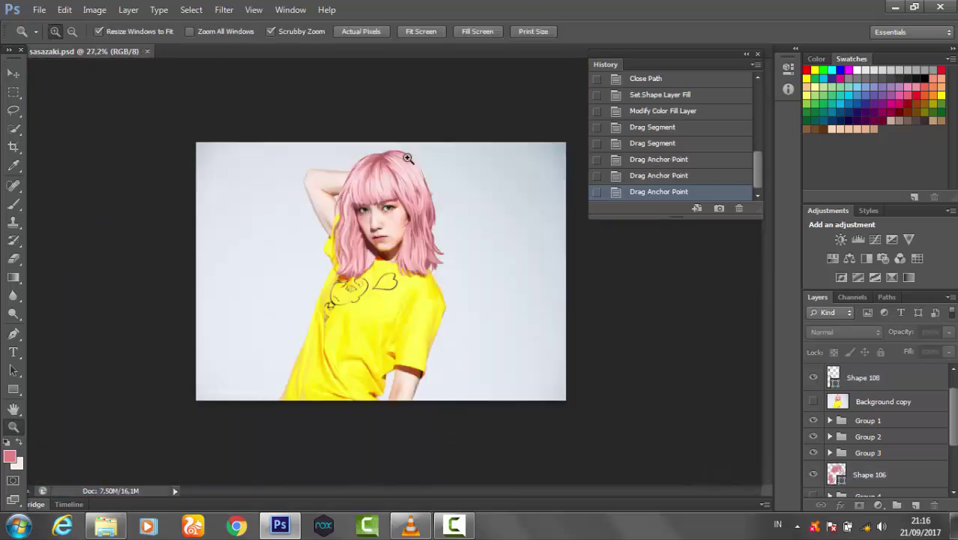
left_click_drag(447, 400, 463, 324)
Duplicate the Group 1 highlight strands, ungroup the copy and merge it into Shape 7.
left_click(868, 420)
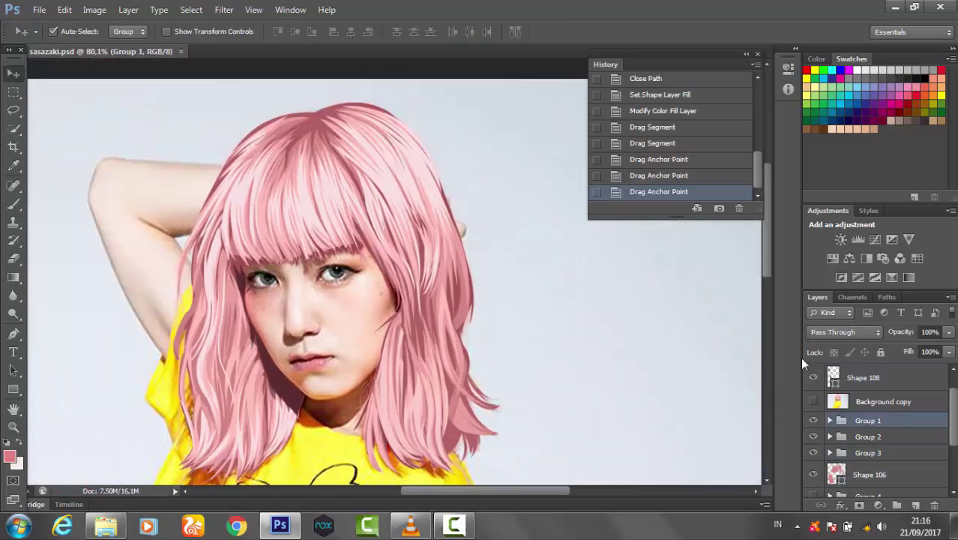
key("ctrl+j")
right_click(952, 420)
left_click(800, 113)
right_click(872, 429)
left_click(714, 342)
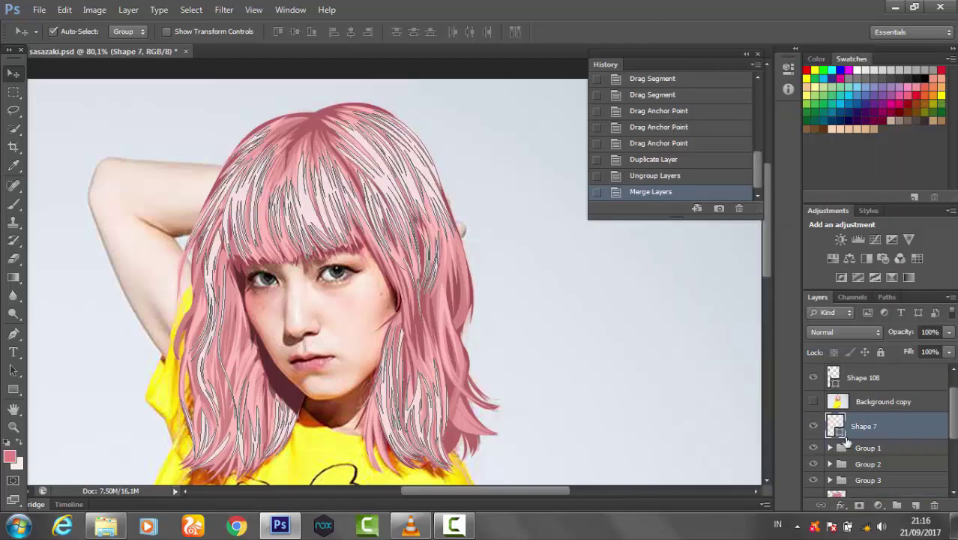
Set the merged highlight layer's fill to white #ffffff and add a layer mask.
double_click(835, 426)
left_click(943, 300)
left_click(860, 505)
key("z")
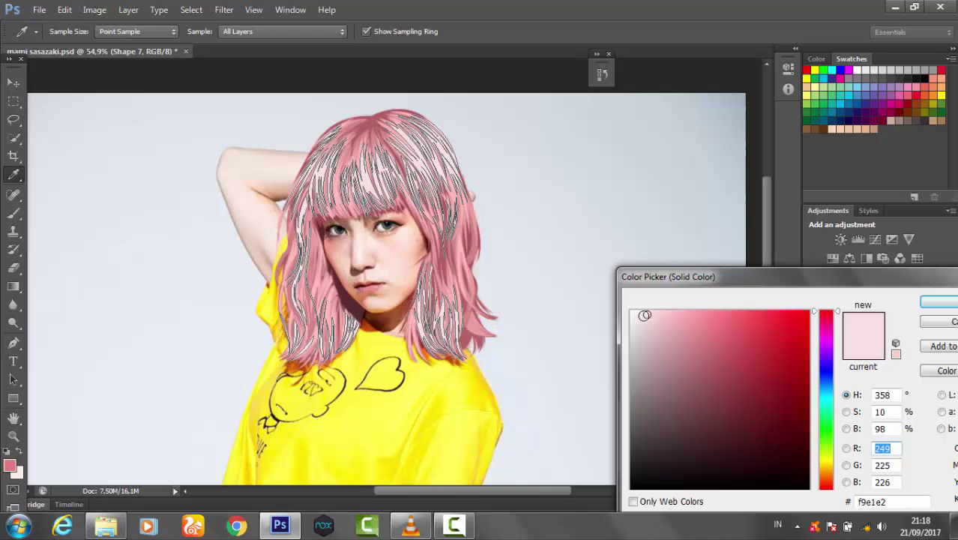
left_click(655, 311)
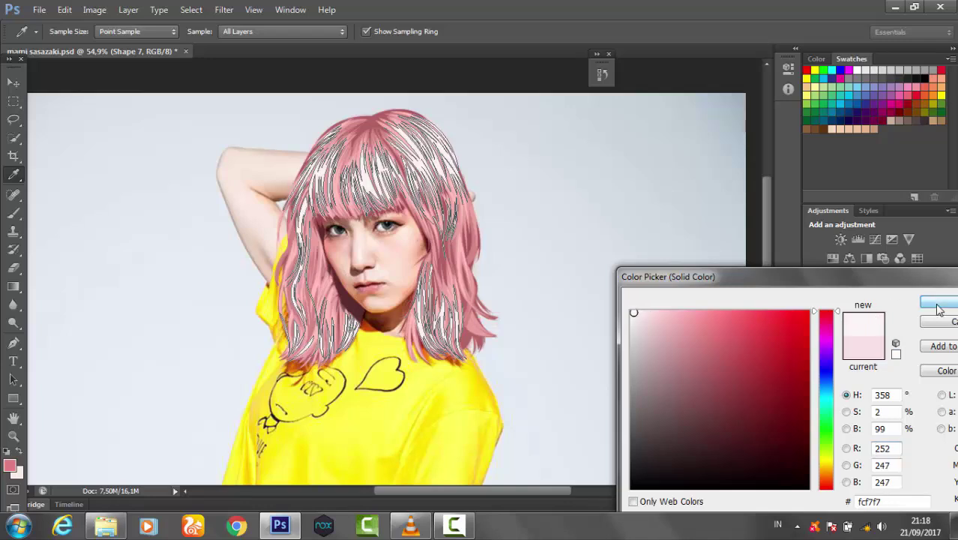
left_click(939, 301)
Brush the highlight mask, then hide the photo layer to view the hair alone.
left_click(11, 216)
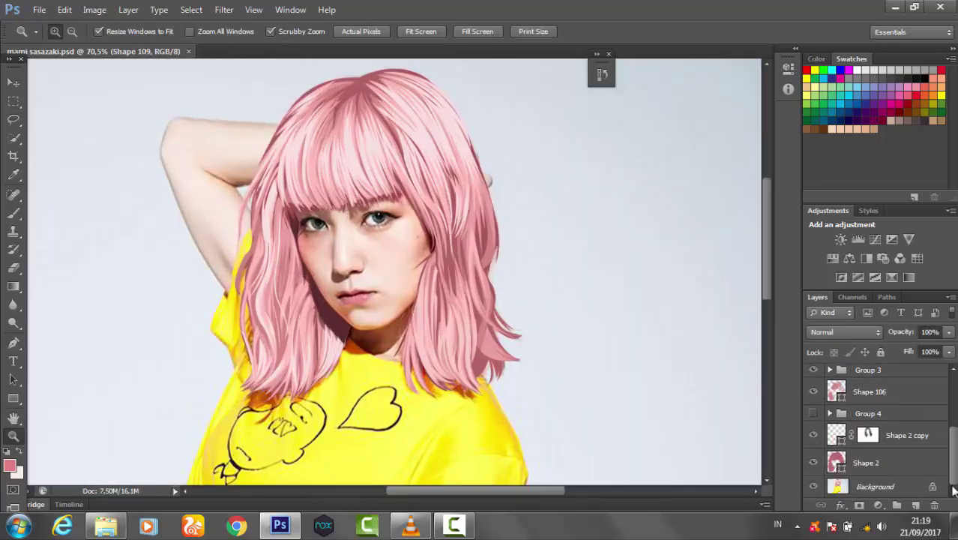
scroll(855, 424, "up", 2)
right_click(868, 398)
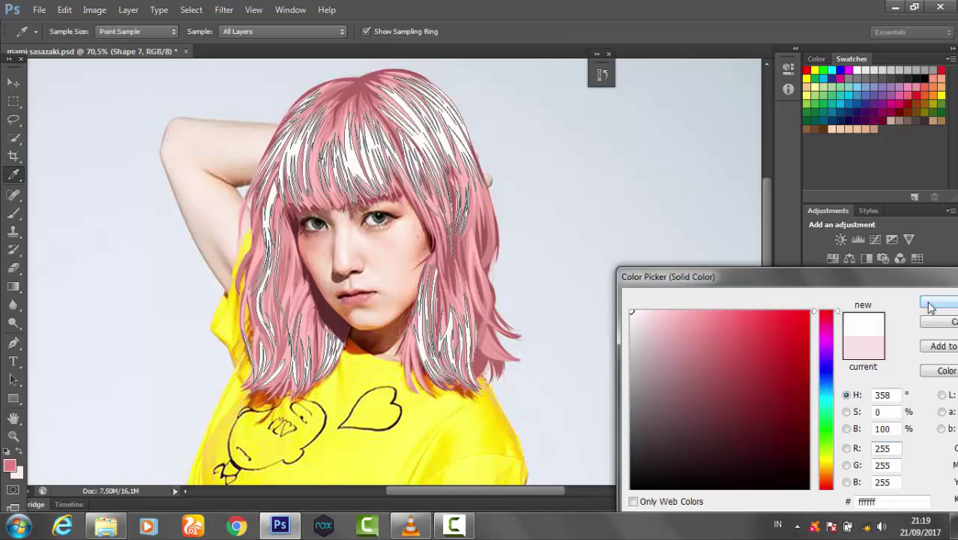
key("b")
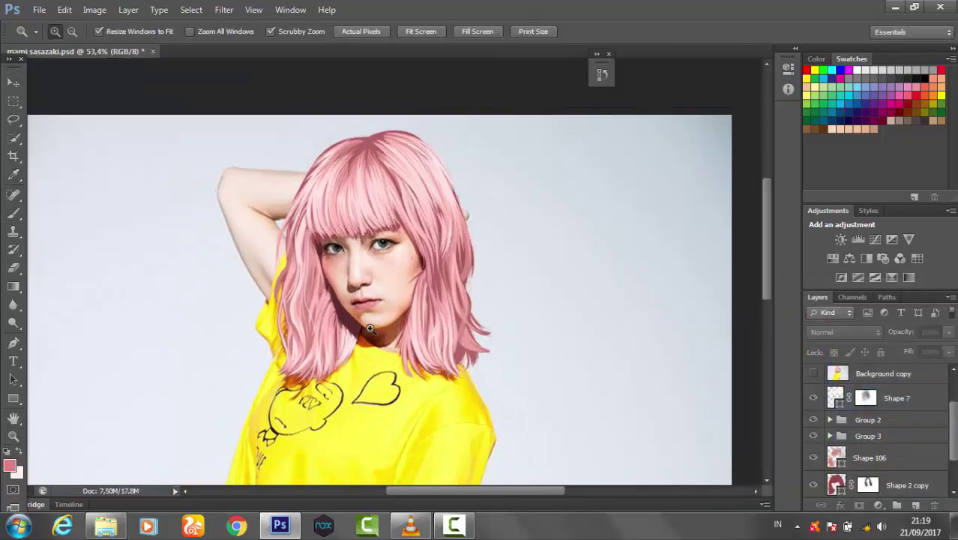
left_click_drag(420, 363, 547, 316)
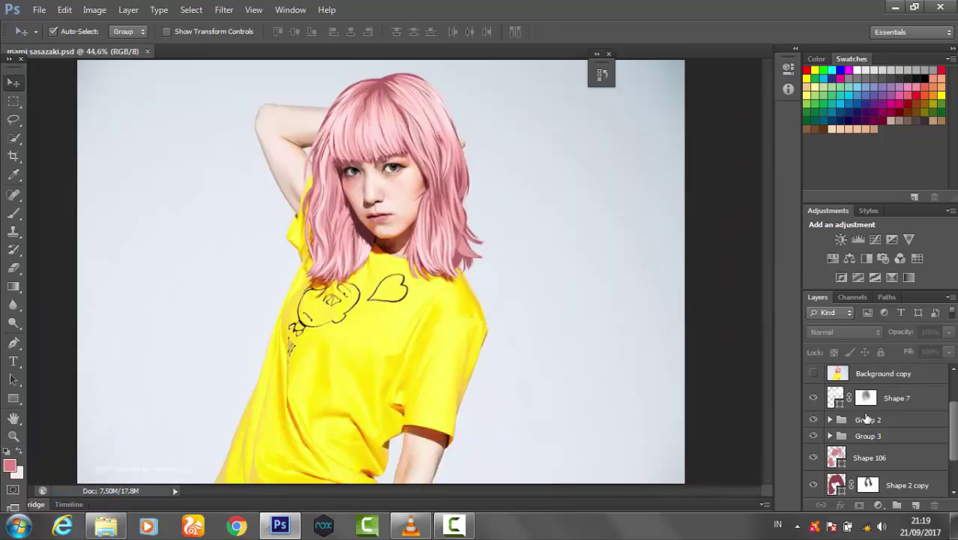
scroll(822, 491, "down", 2)
left_click(814, 486)
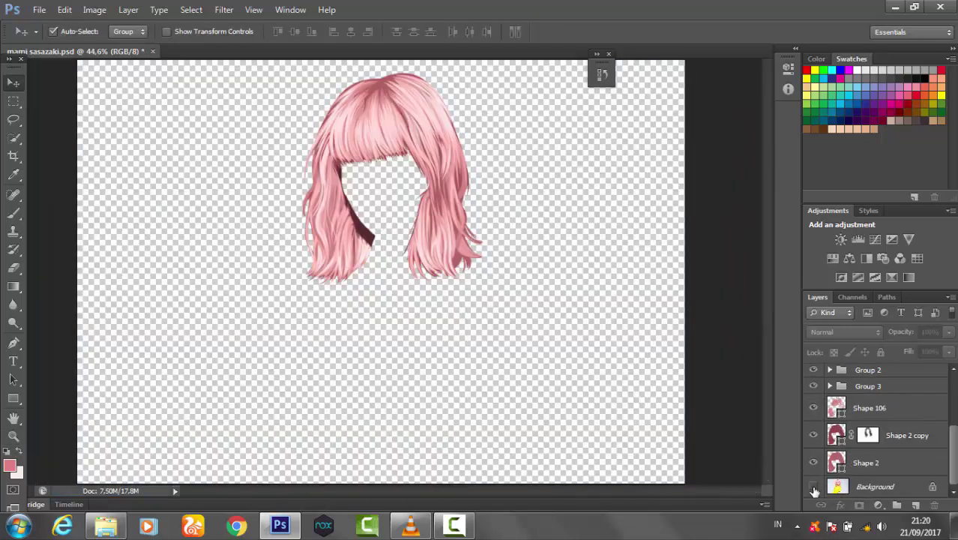